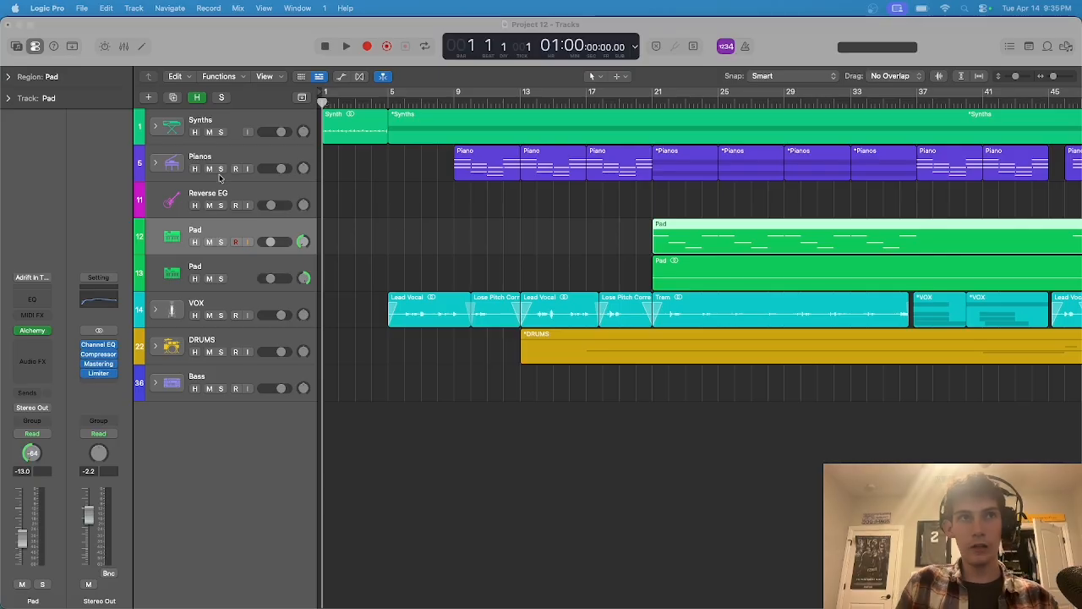
- Expand the Synths stack, solo its first Synth track and play it from bar 5
left_click(155, 127)
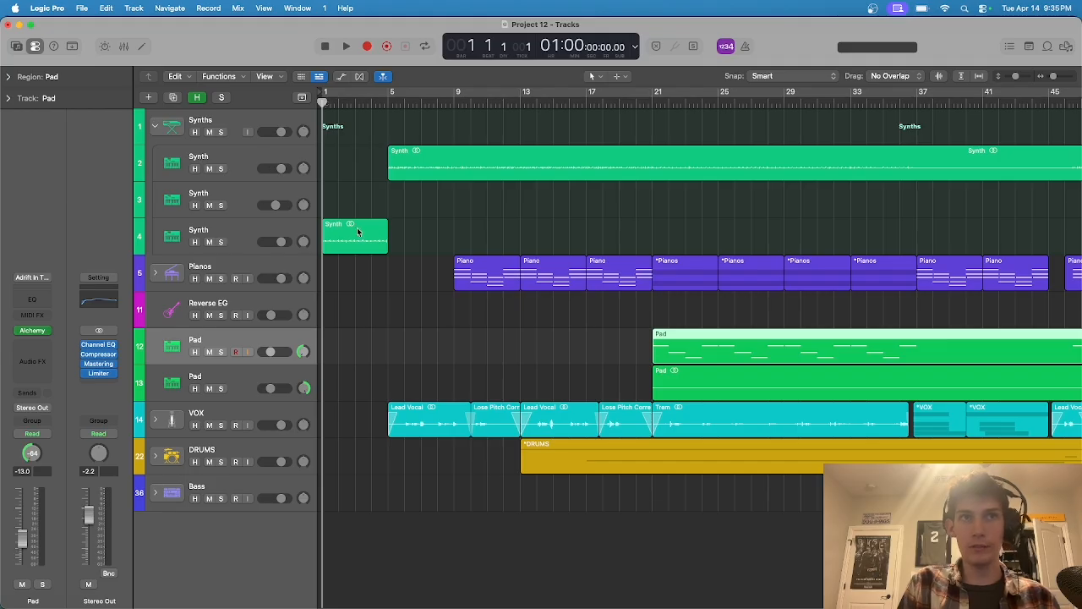
left_click(389, 101)
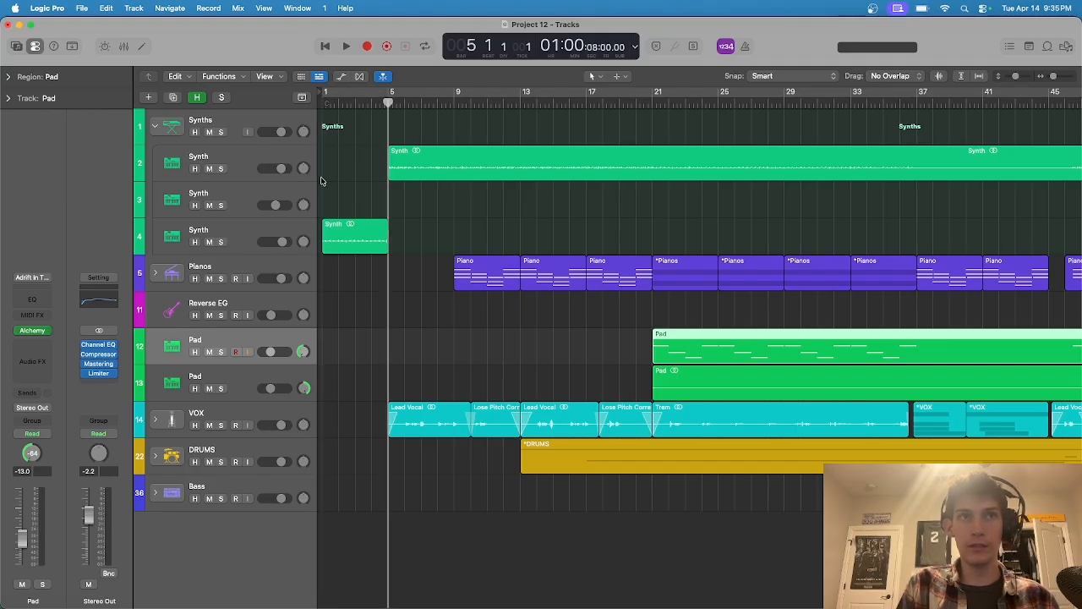
left_click(220, 168)
left_click(241, 151)
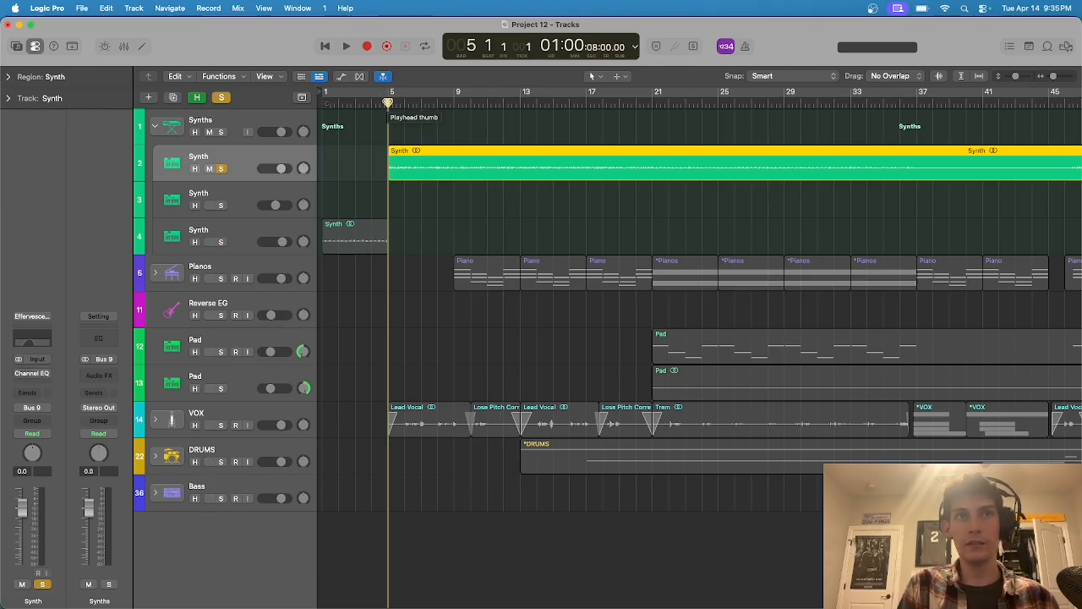
key("space")
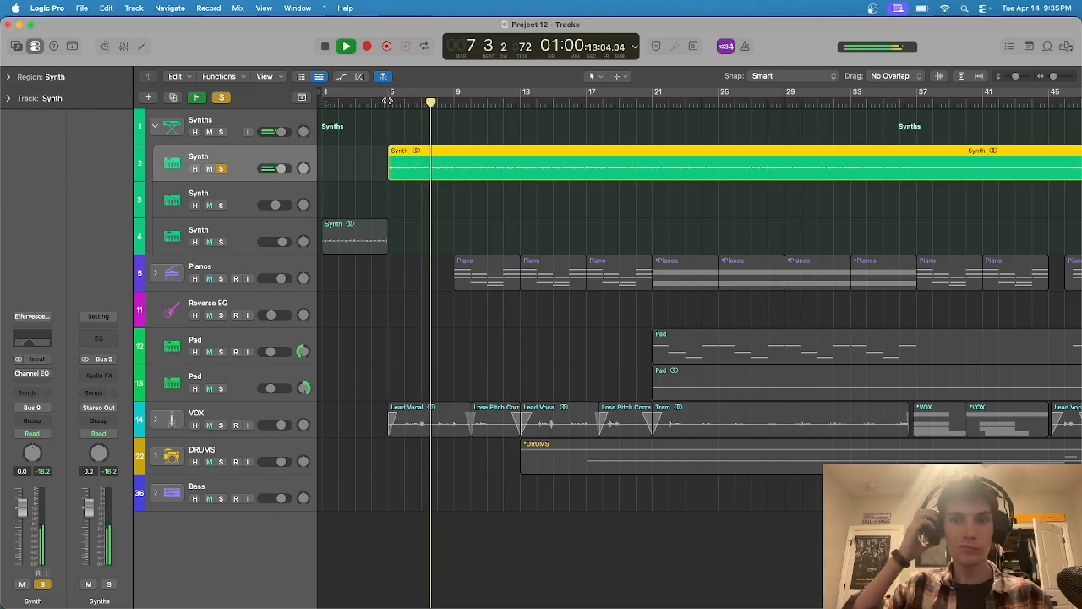
left_click(324, 46)
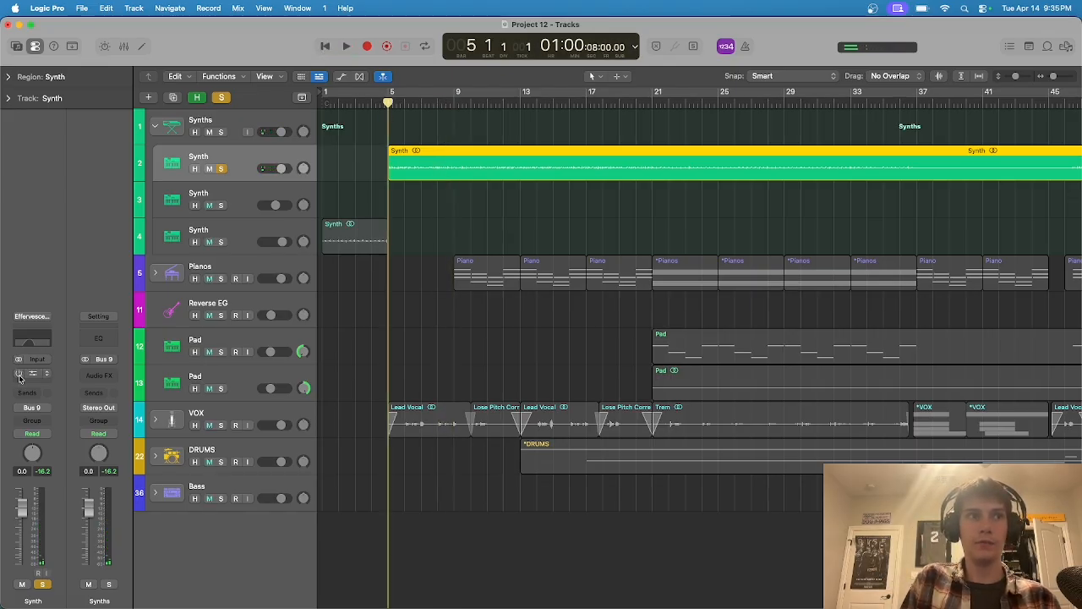
- Turn on the Channel EQ of the first Synth track, view its curve and play the track from bar 5
left_click(45, 378)
left_click(195, 373)
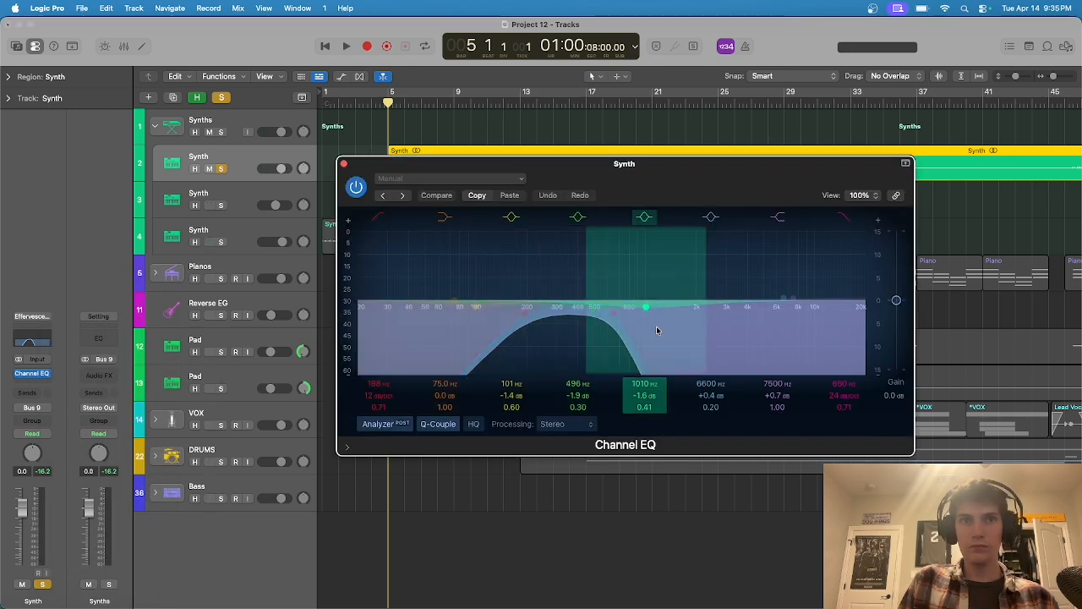
left_click(343, 163)
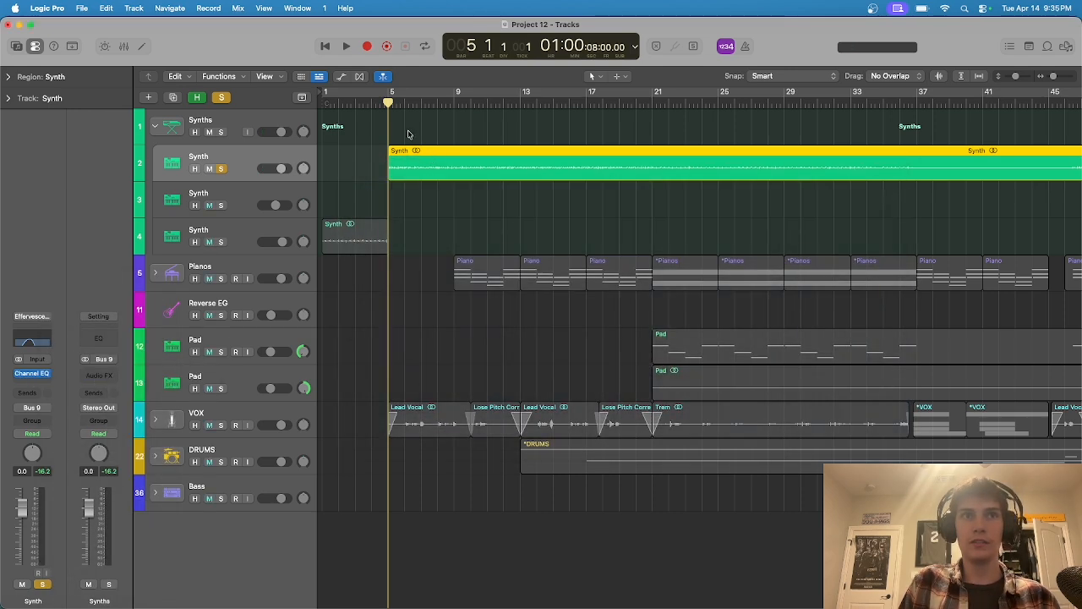
key("space")
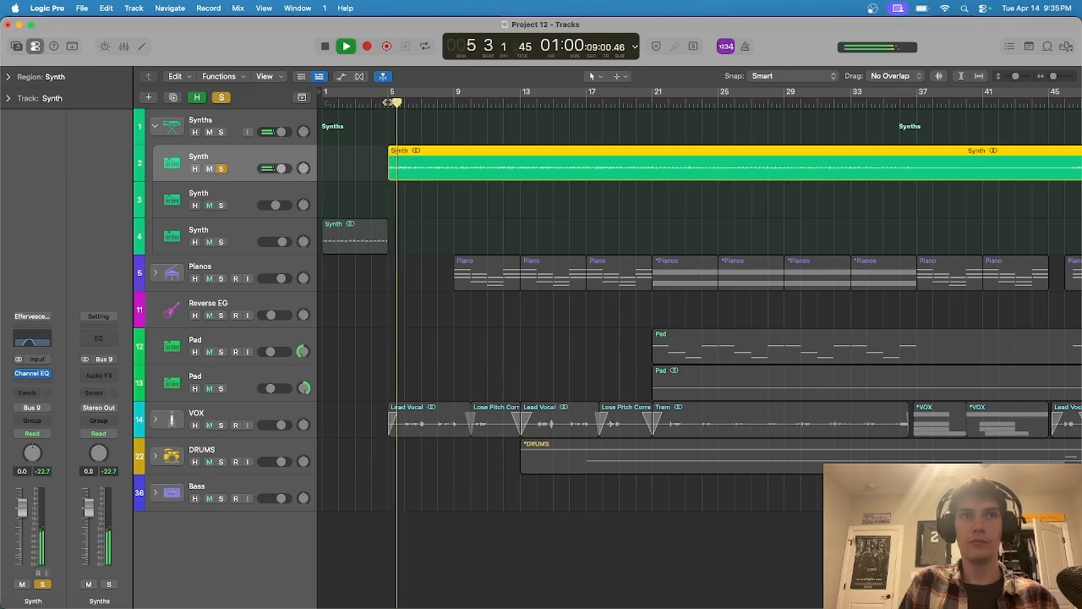
left_click(325, 47)
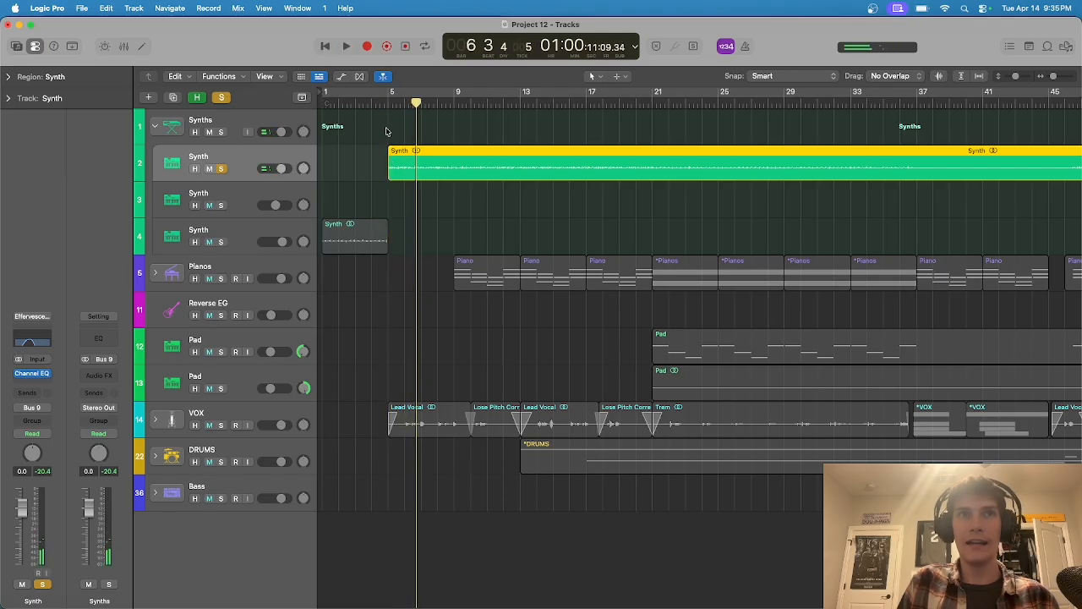
left_click(388, 100)
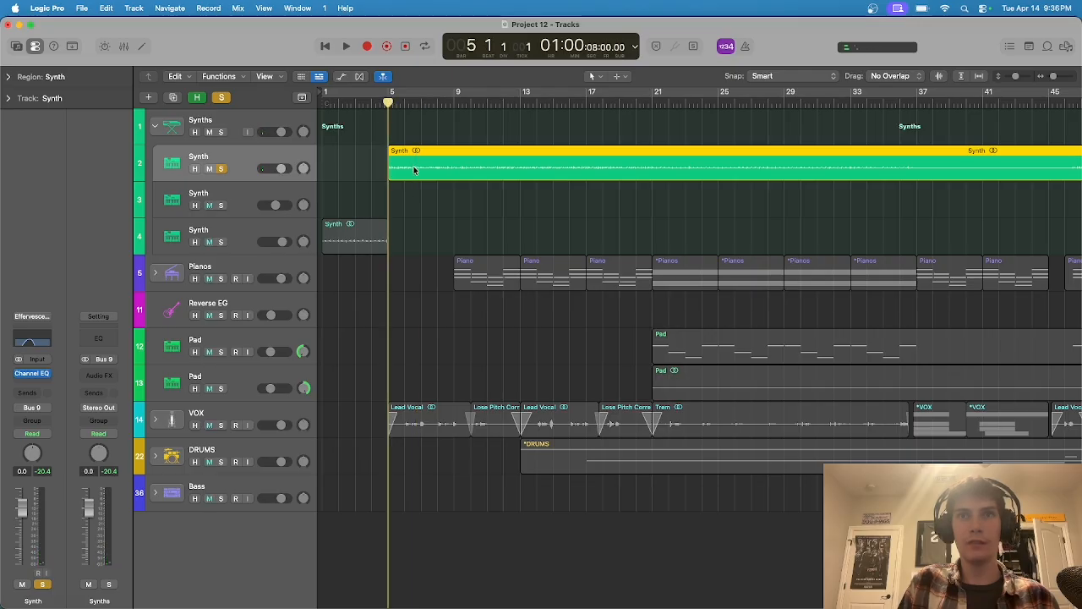
left_click(420, 212)
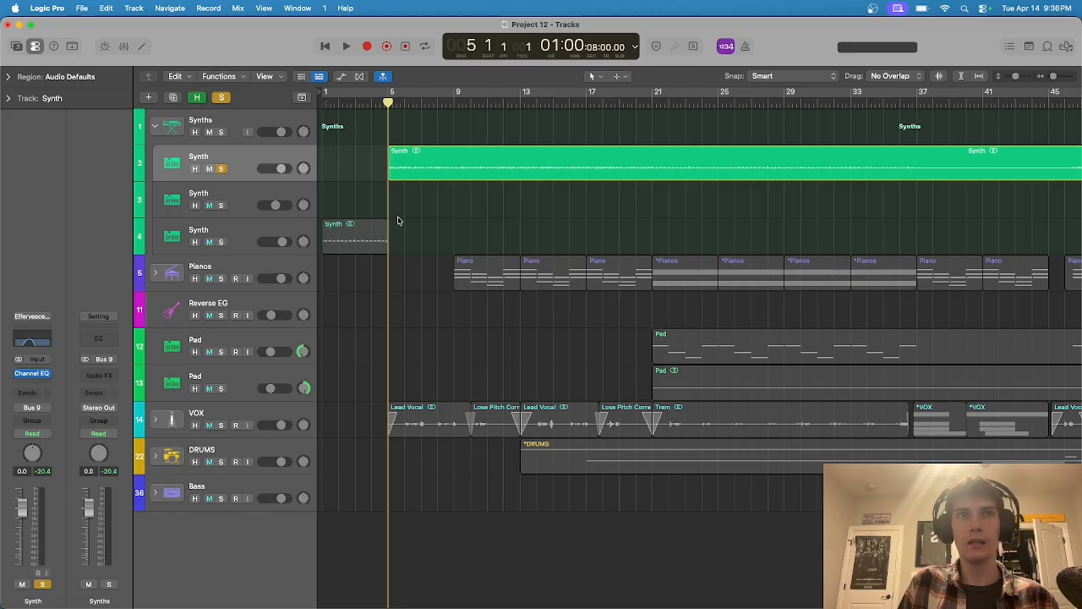
left_click(325, 46)
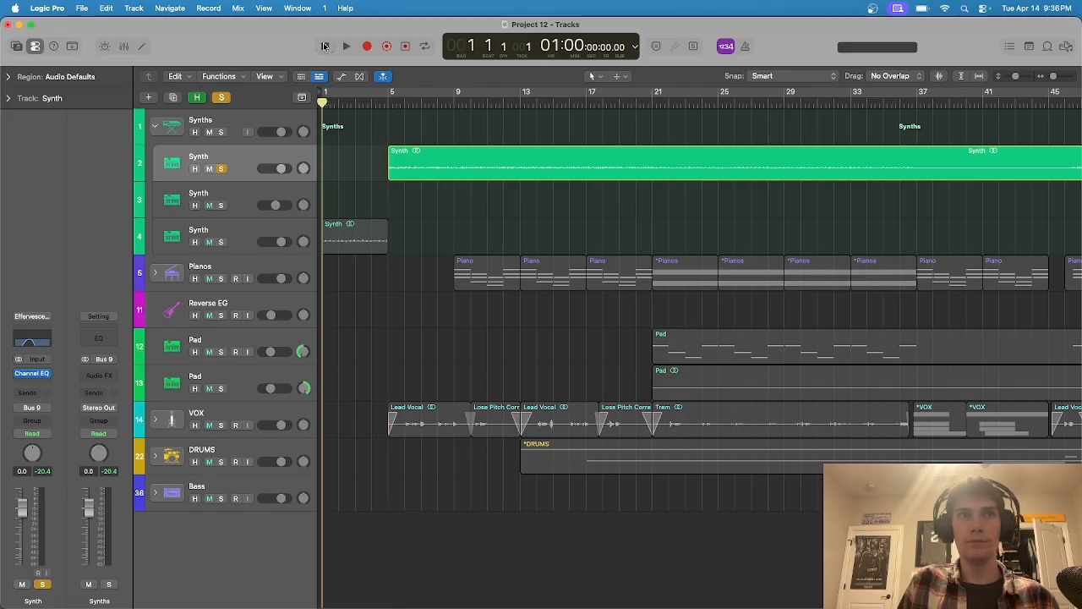
left_click(264, 233)
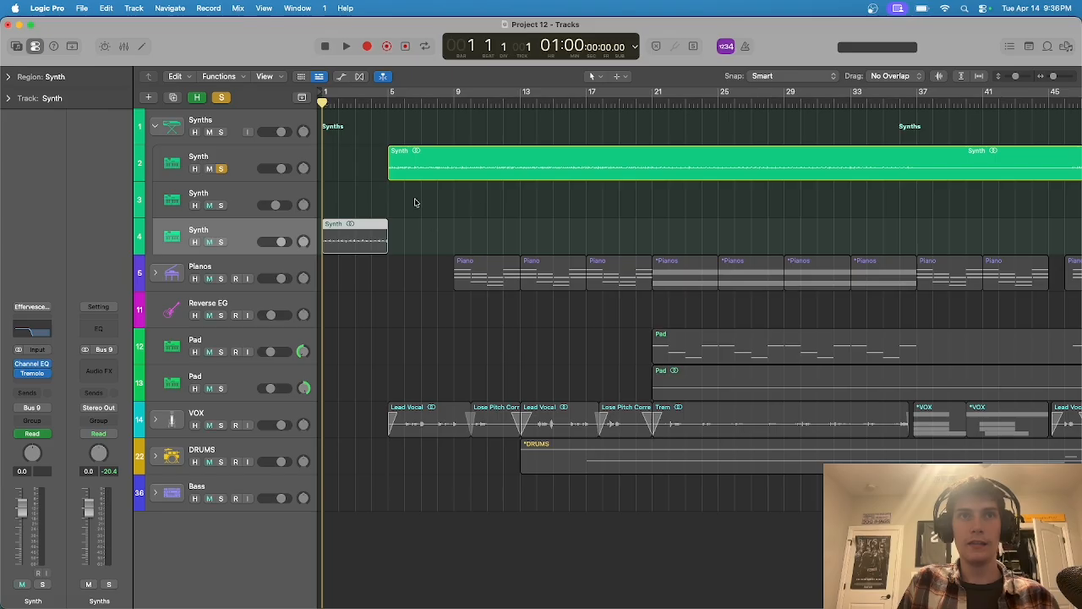
left_click(457, 108)
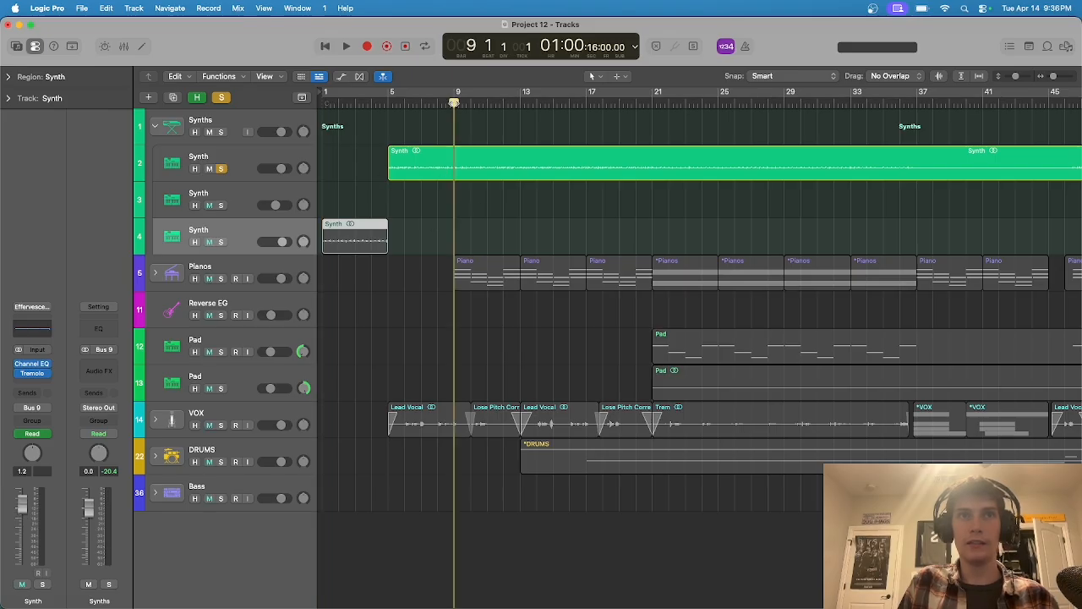
left_click(406, 179)
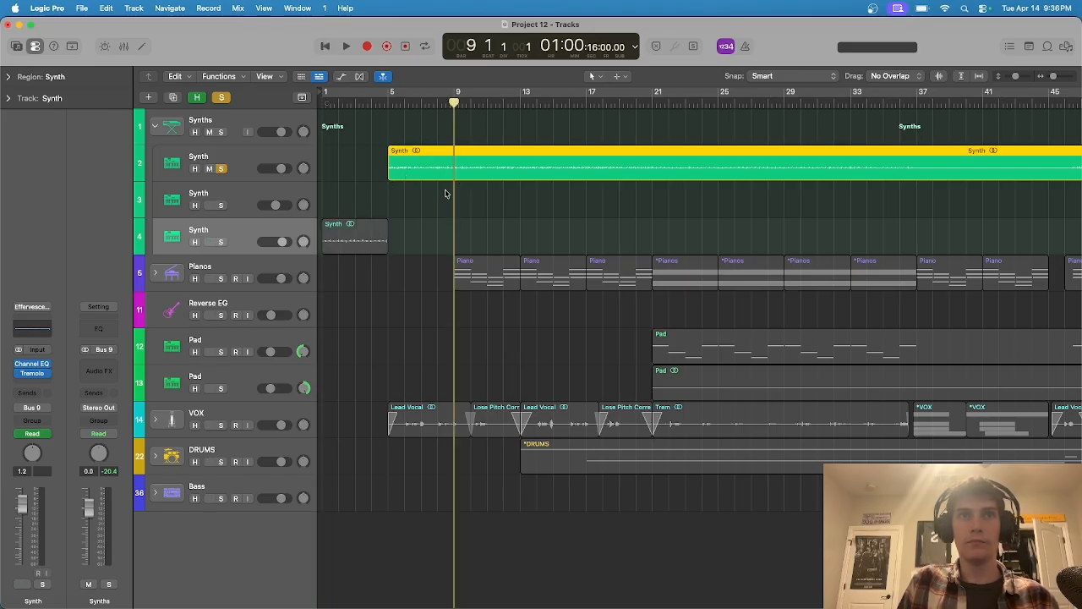
left_click(412, 285)
- Return the playhead to bar 1 and examine the region settings, including Reverse, of the third Synth track's opening region
left_click(376, 242)
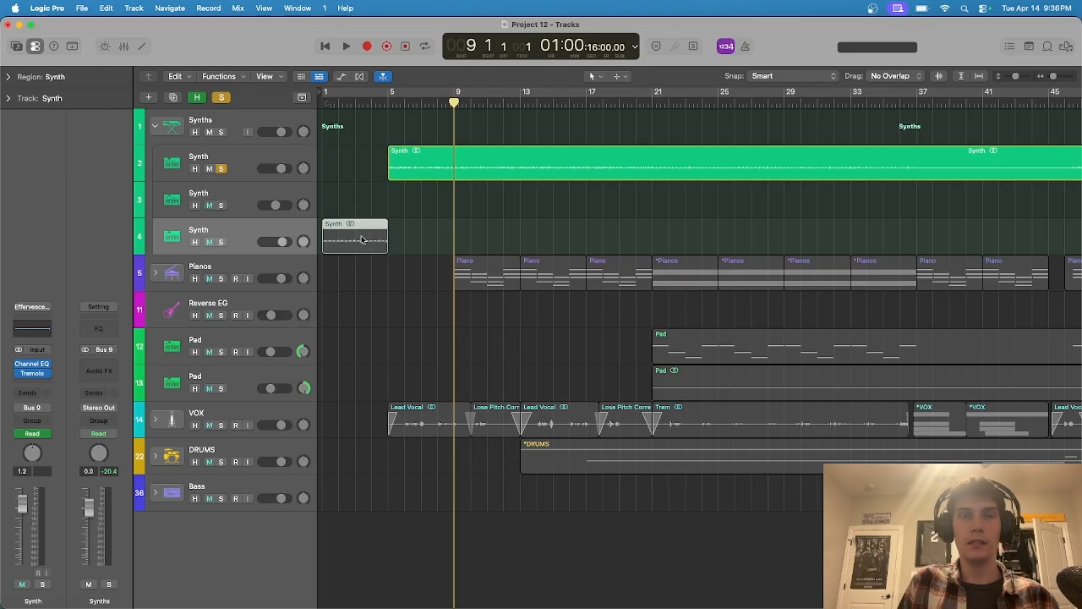
left_click(324, 46)
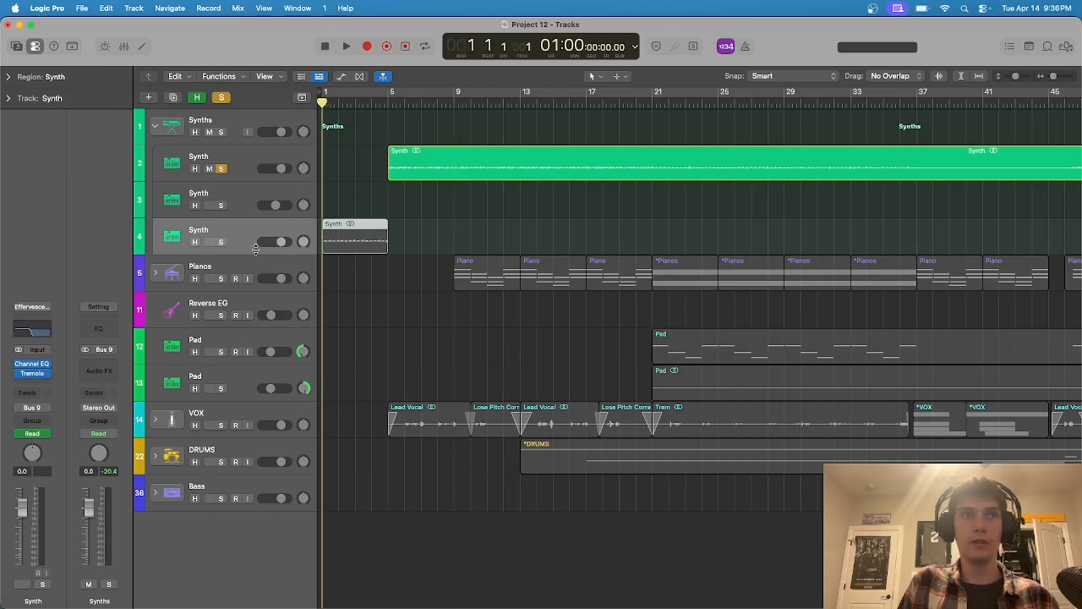
left_click(10, 77)
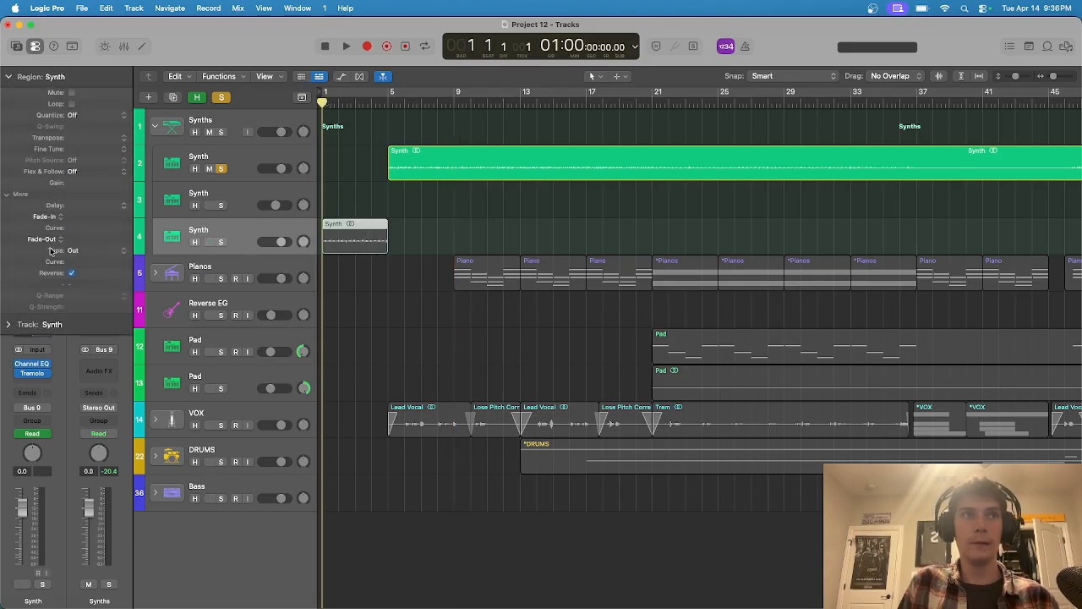
left_click(9, 77)
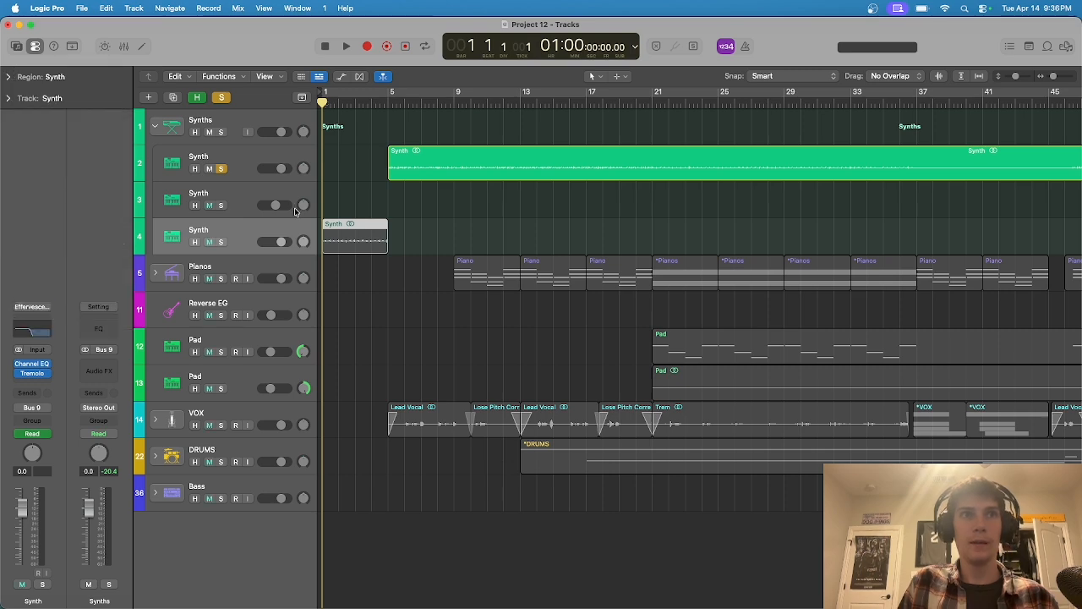
- Show automation and display the Channel EQ High Cut Frequency curve on the third Synth track
left_click(239, 7)
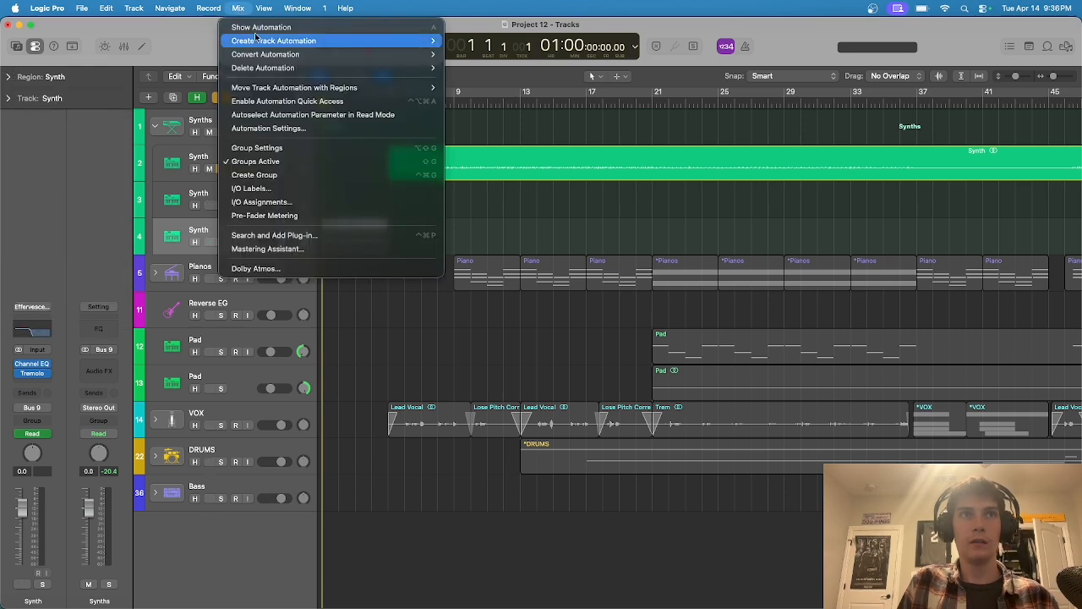
left_click(259, 28)
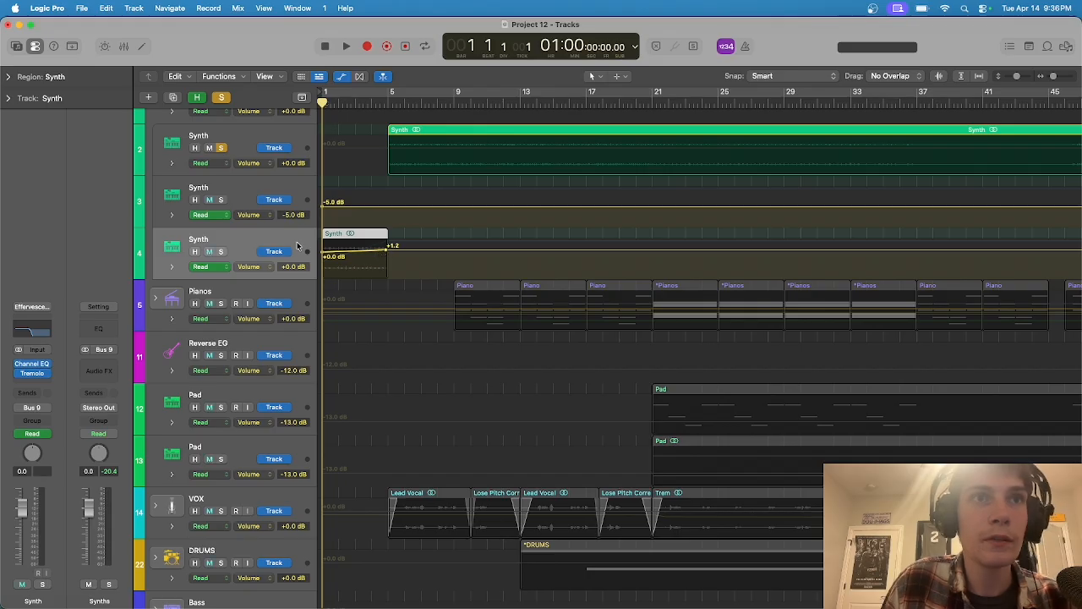
left_click(250, 266)
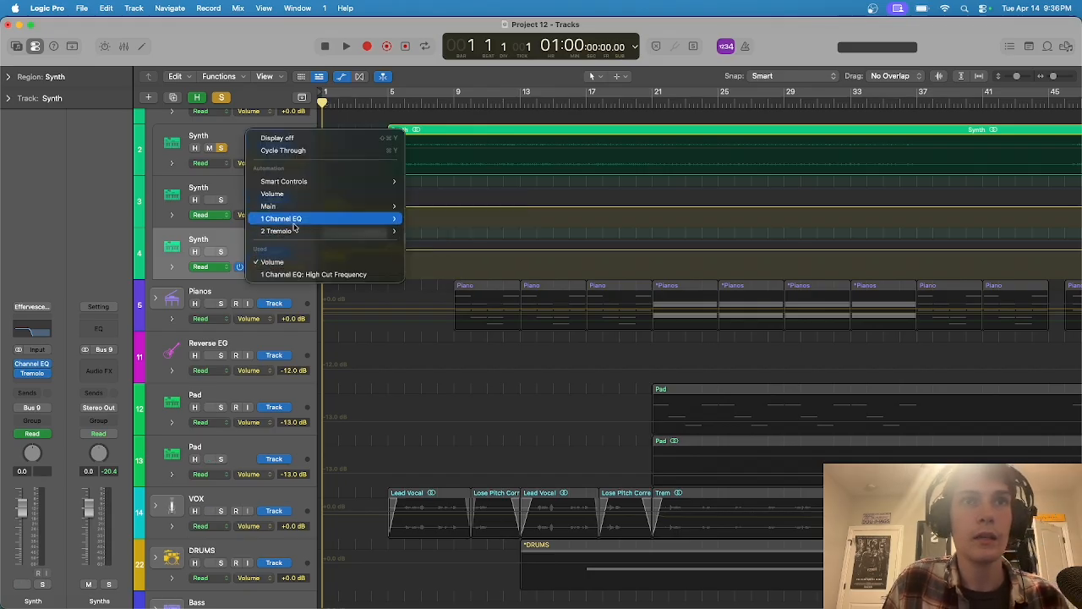
mouse_move(393, 221)
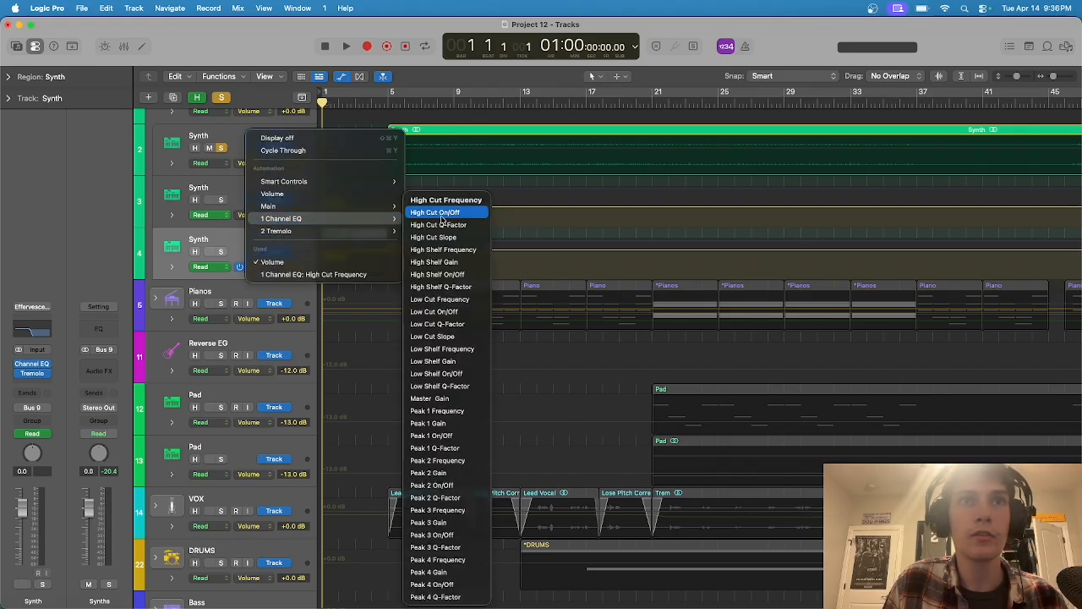
left_click(447, 200)
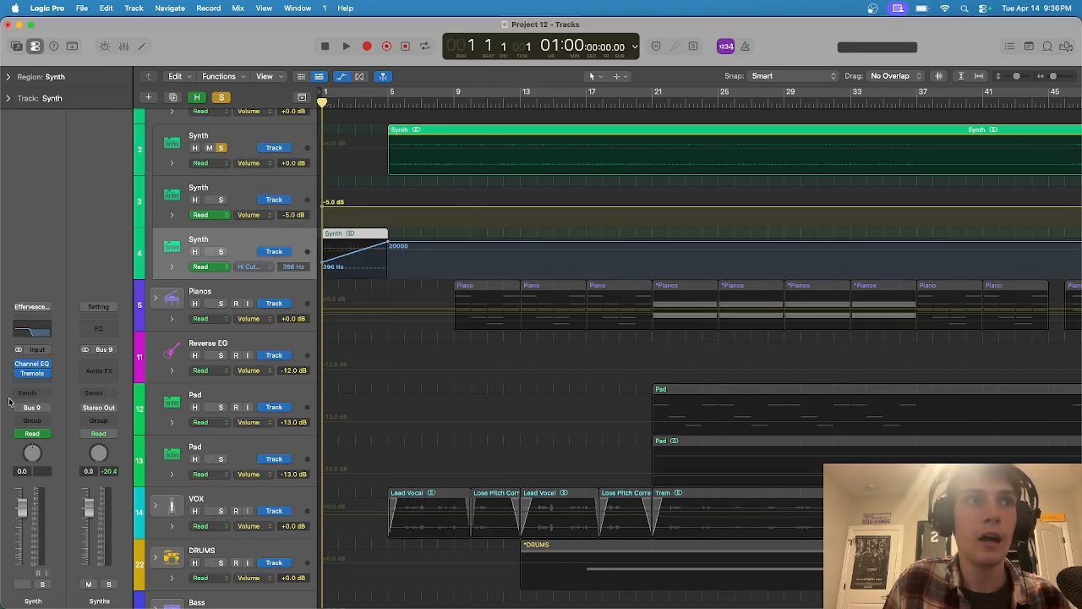
- Move the high cut in the third Synth track's Channel EQ to about 416 Hz and close the plug-in
left_click(38, 373)
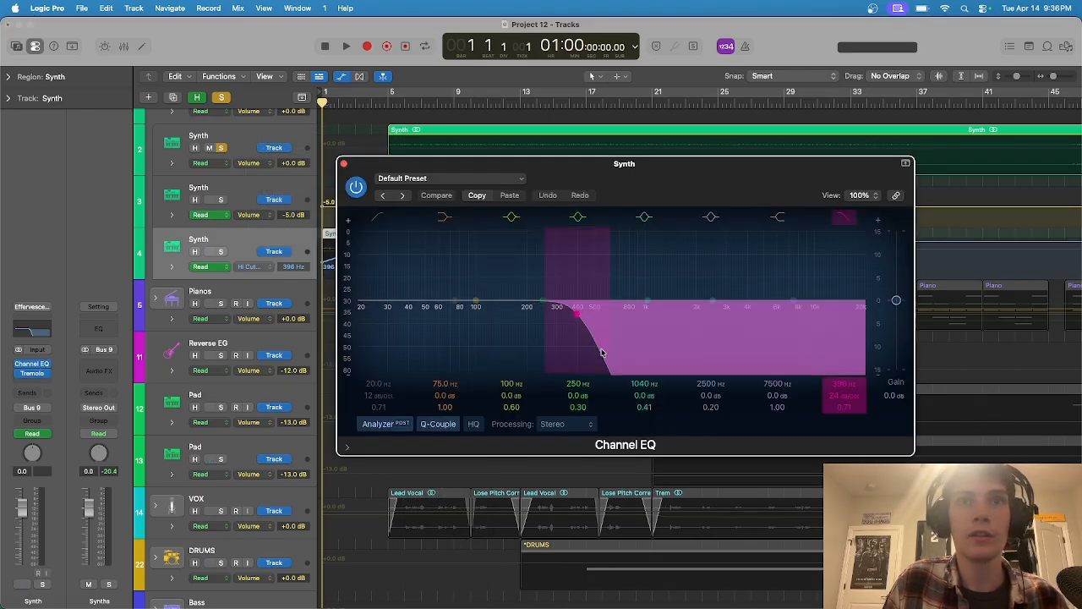
mouse_move(583, 321)
left_mouse_down()
mouse_move(638, 314)
mouse_move(700, 334)
mouse_move(797, 341)
mouse_move(589, 339)
left_mouse_up()
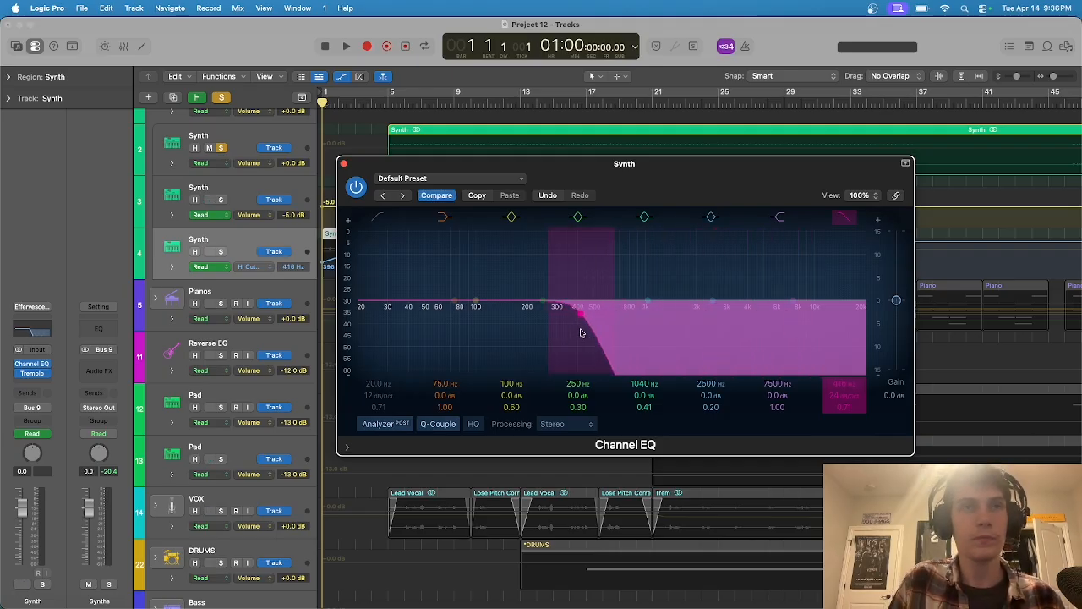
left_click(344, 163)
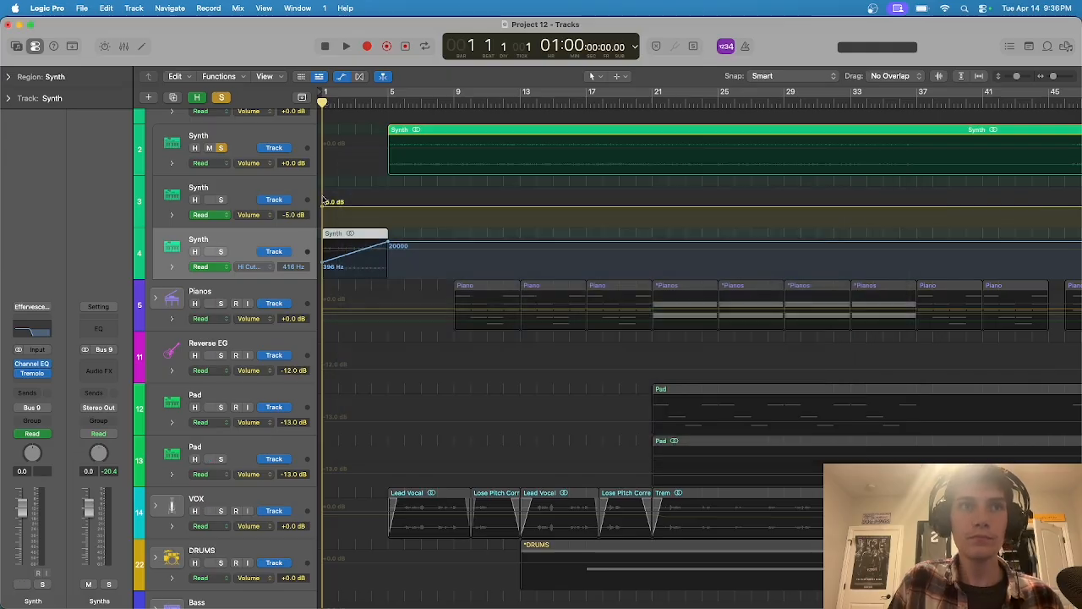
- Solo the third Synth track instead of the first and play its opening region with the filter sweep
left_click(220, 251)
left_click(222, 147)
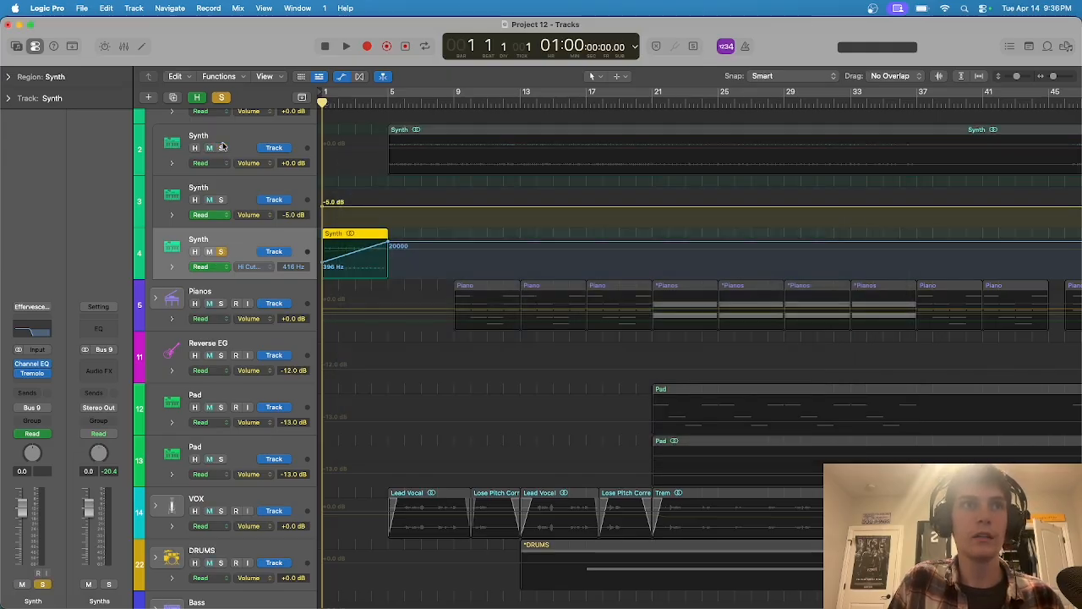
left_click(345, 46)
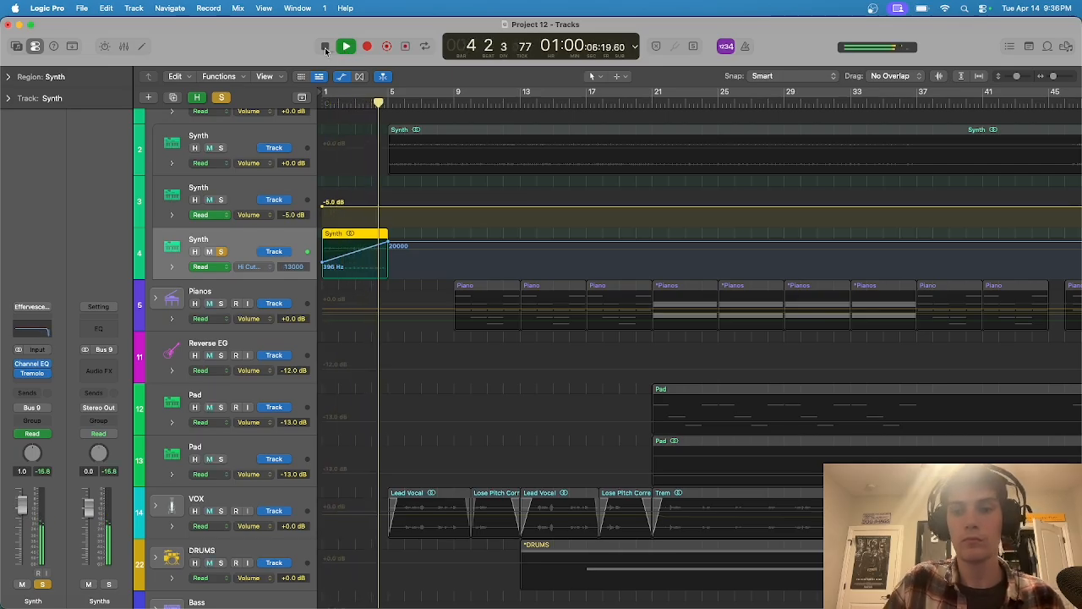
key("XF86AudioRaiseVolume")
left_click(326, 47)
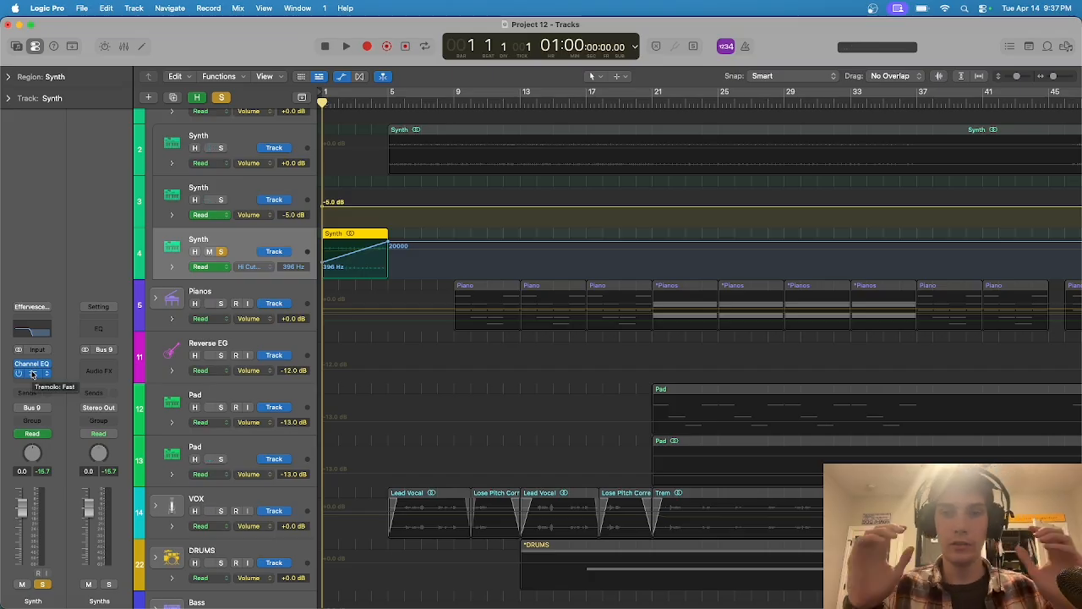
- Bypass the third Synth track's Tremolo and play from the start, also soloing the first Synth track for its entry at bar 5
left_click(32, 374)
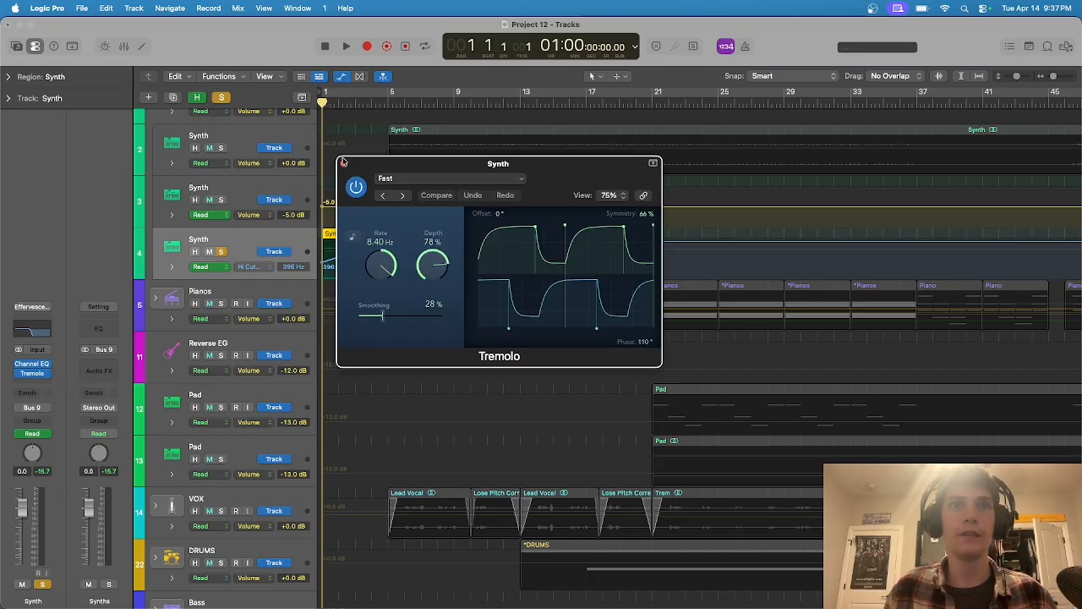
left_click(344, 164)
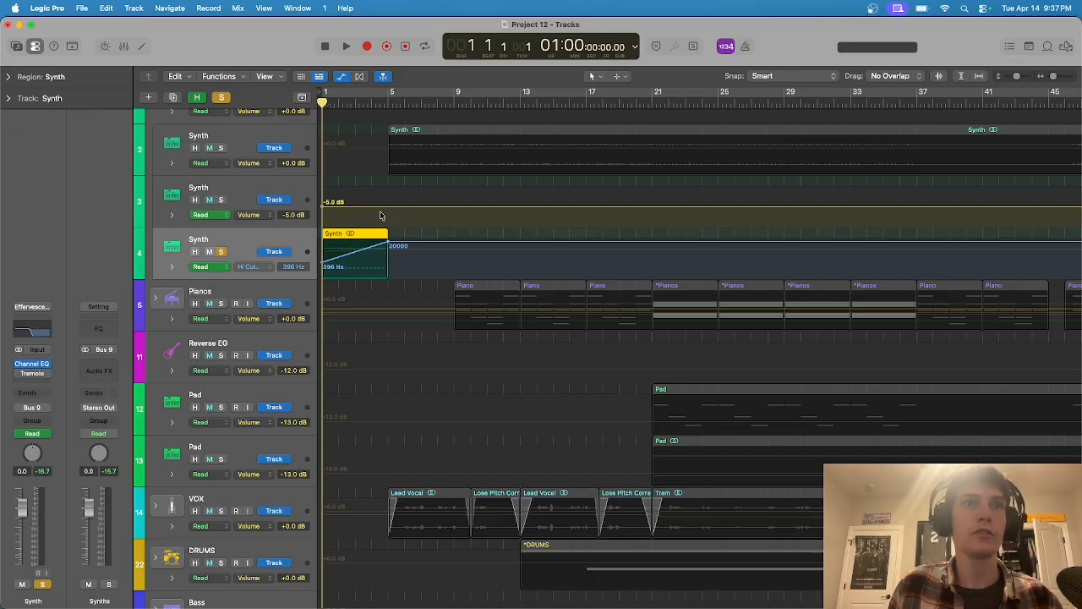
left_click(348, 47)
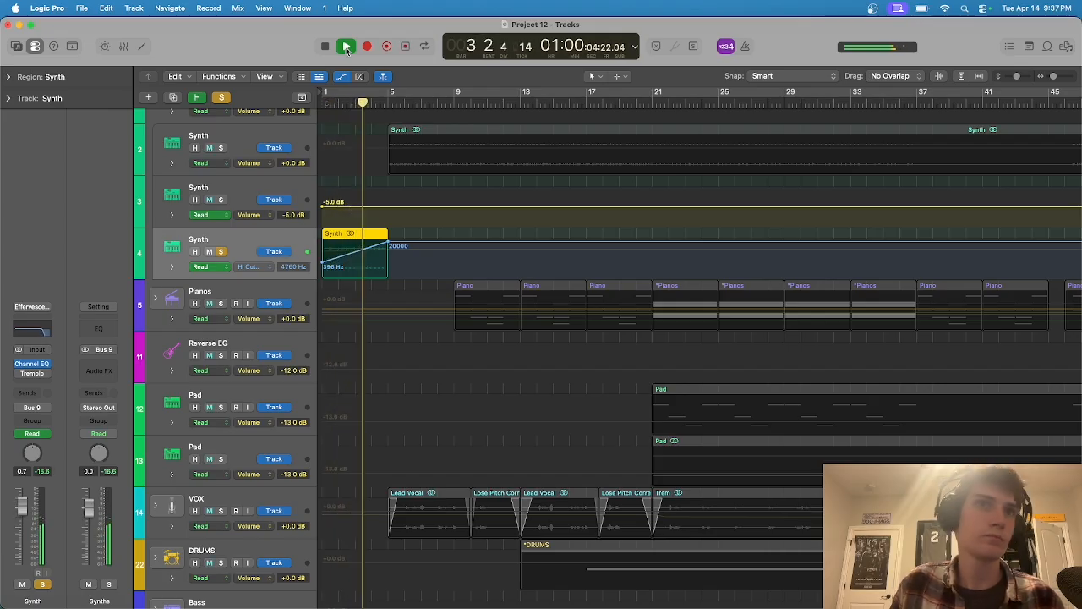
left_click(221, 148)
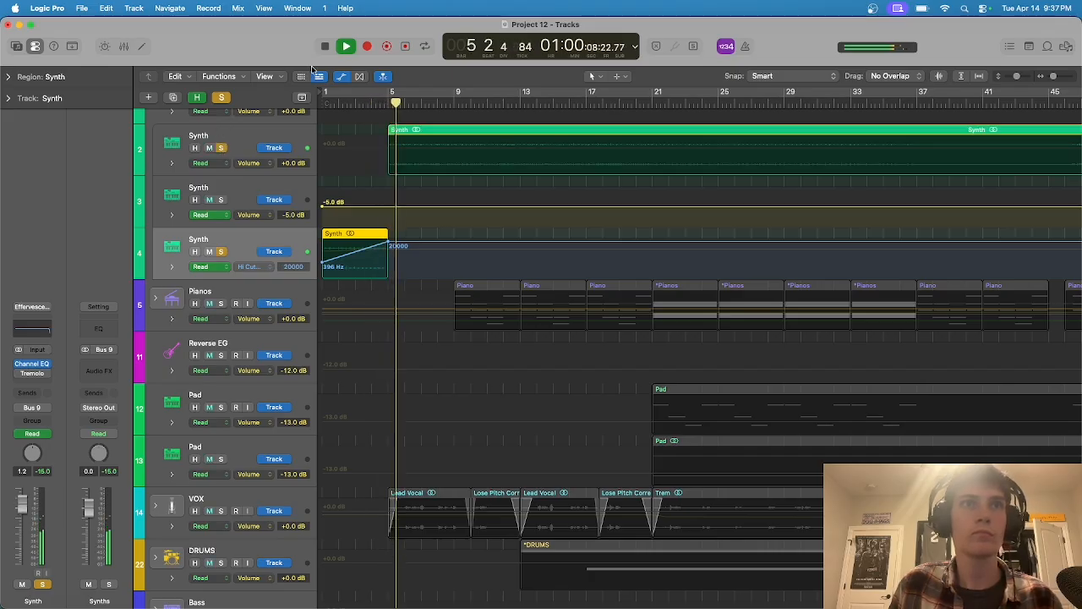
left_click(324, 48)
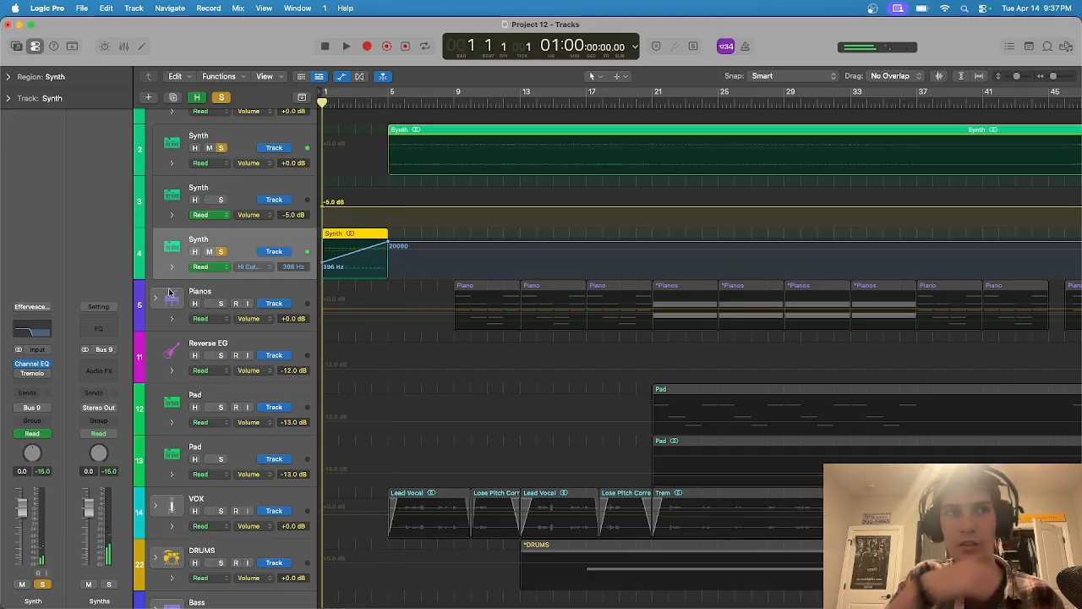
- Inspect the Channel EQ curves of the third and first Synth tracks, closing each plug-in after viewing
left_click(32, 365)
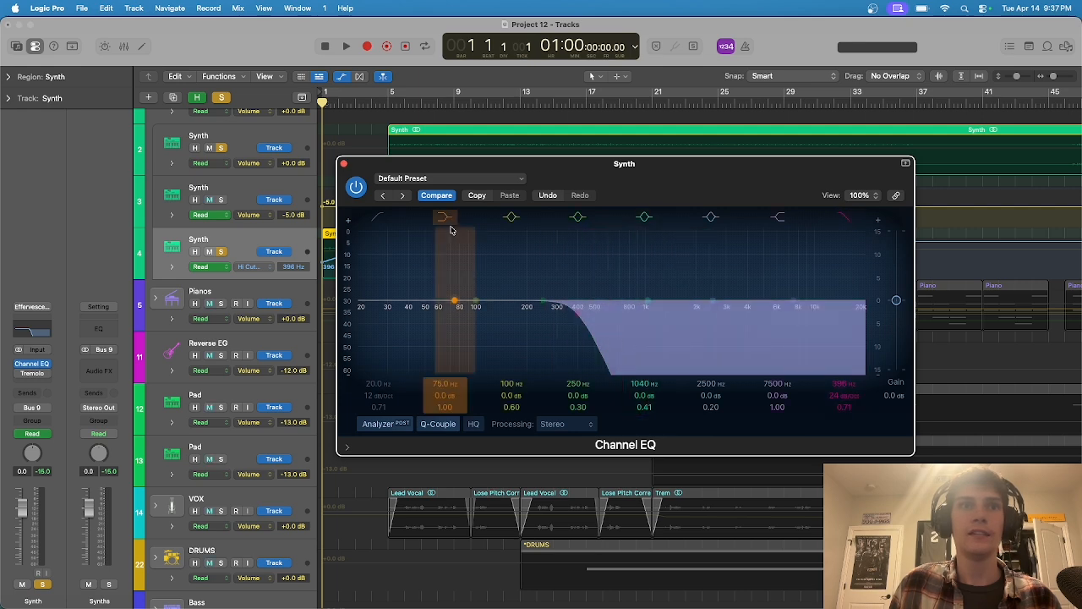
left_click(343, 164)
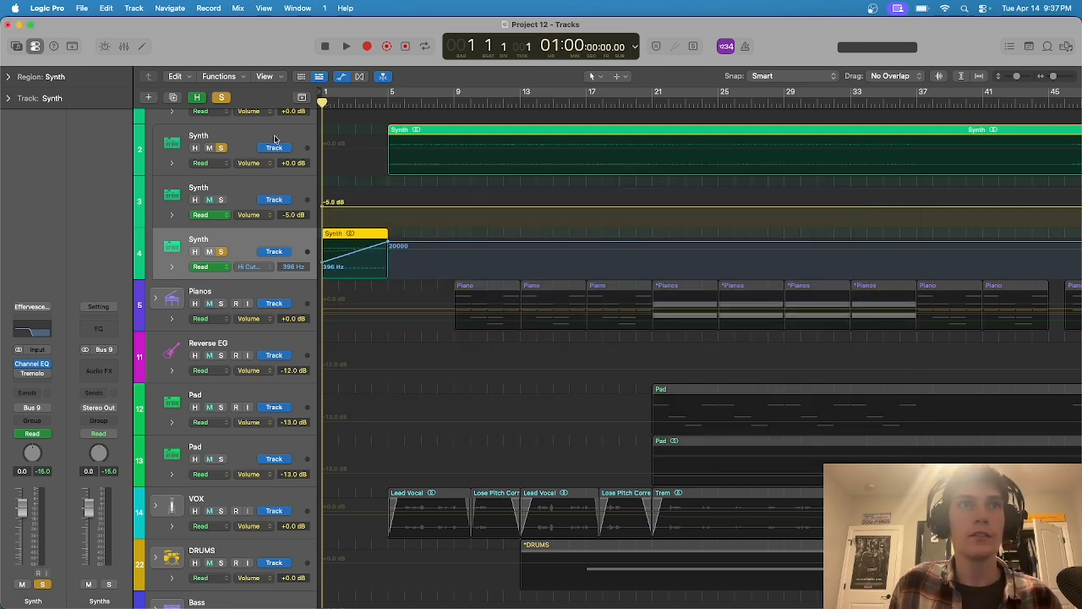
left_click(274, 139)
left_click(33, 380)
left_click(33, 380)
left_click(34, 374)
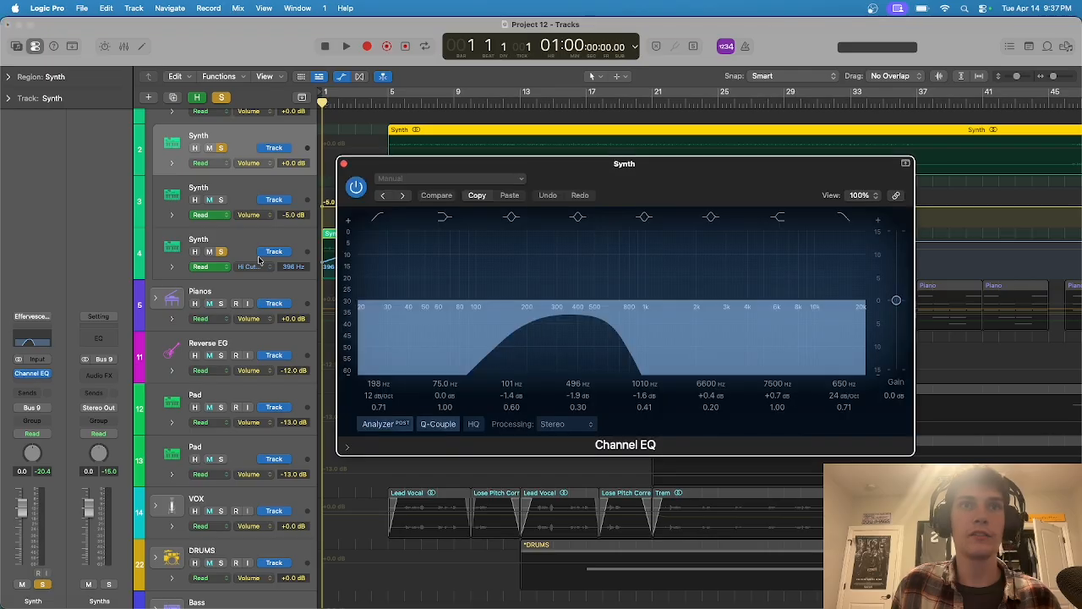
left_click(343, 164)
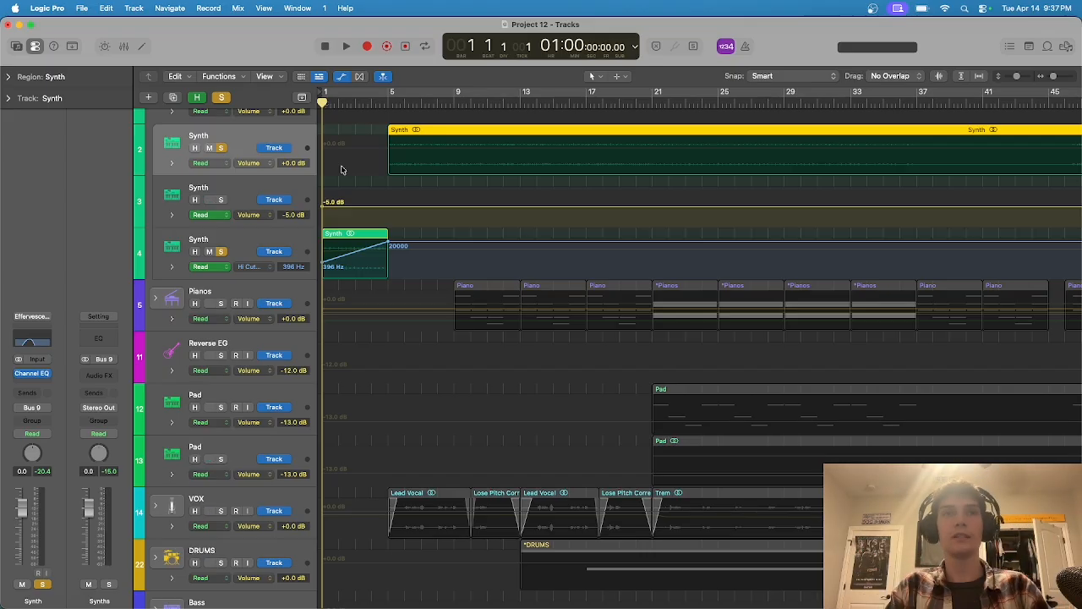
- Turn the third Synth track's Tremolo back on and play the soloed synths from the start
left_click(293, 235)
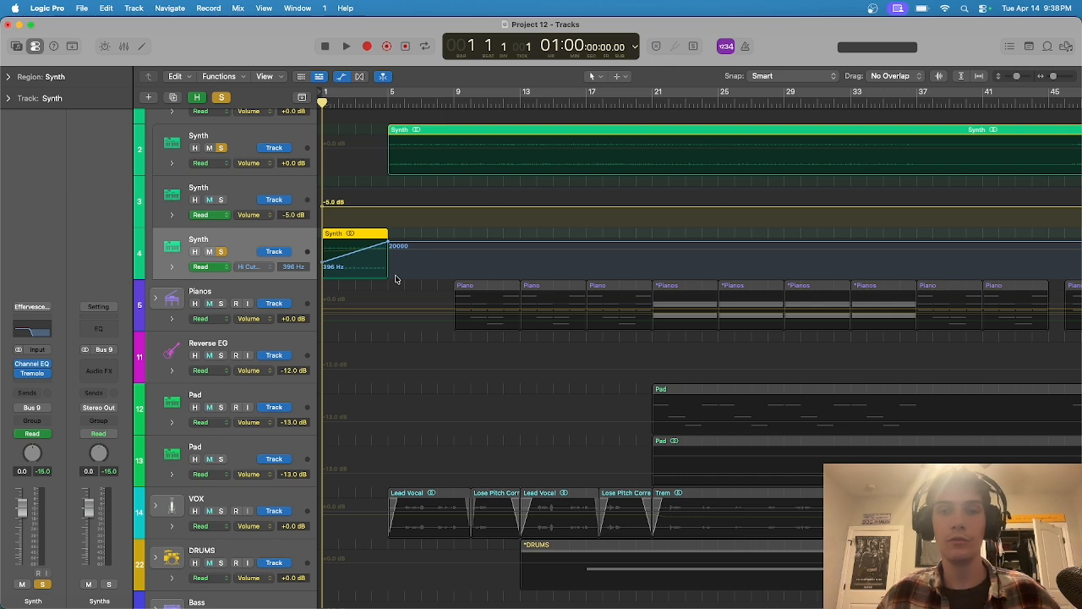
left_click(346, 46)
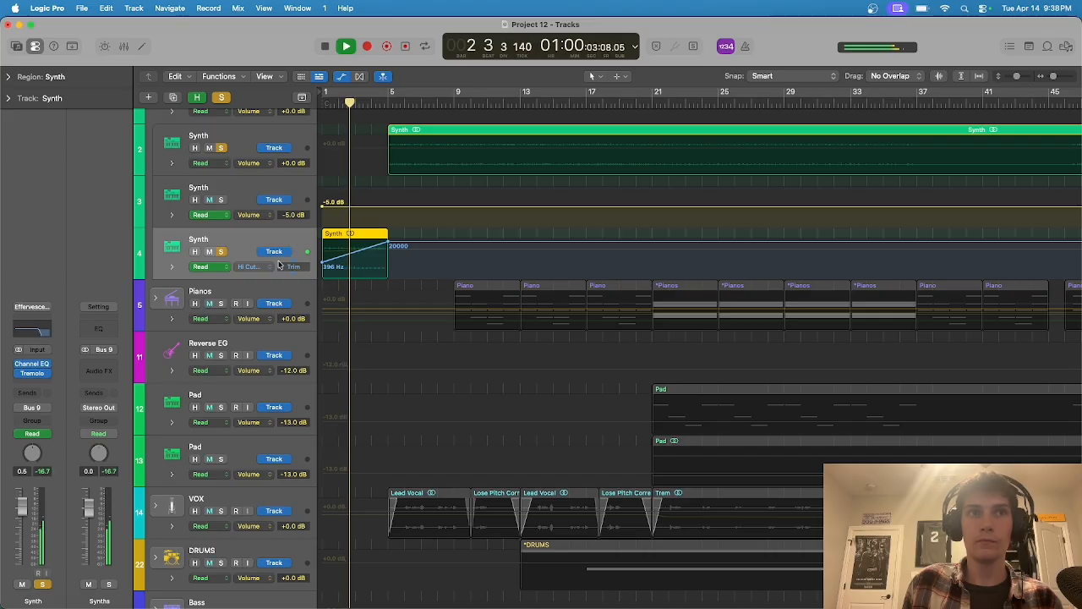
left_click(323, 45)
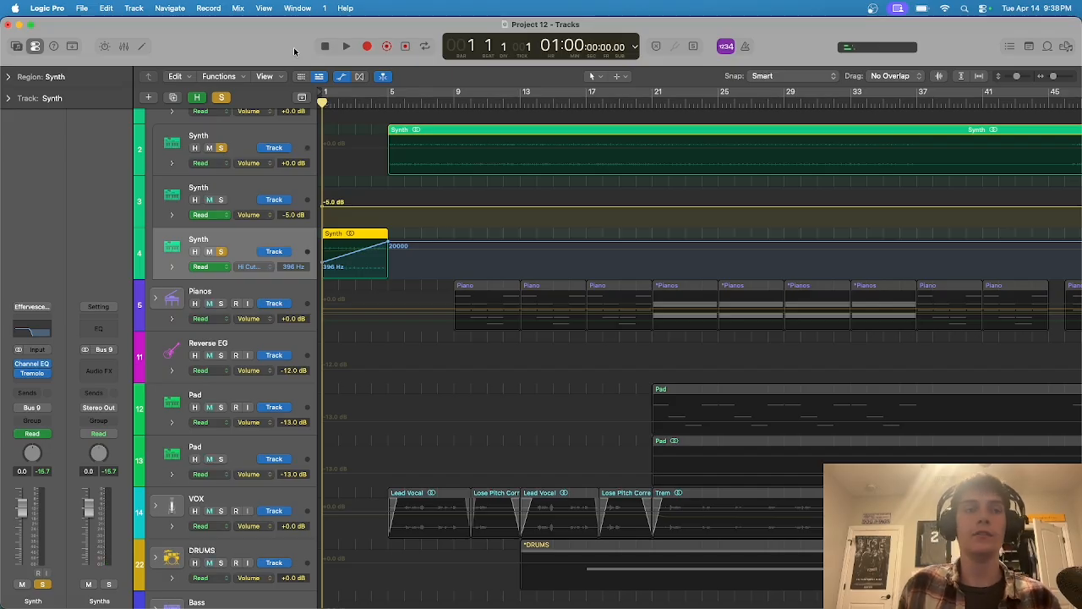
- Hide the automation lanes on all tracks
left_click(238, 8)
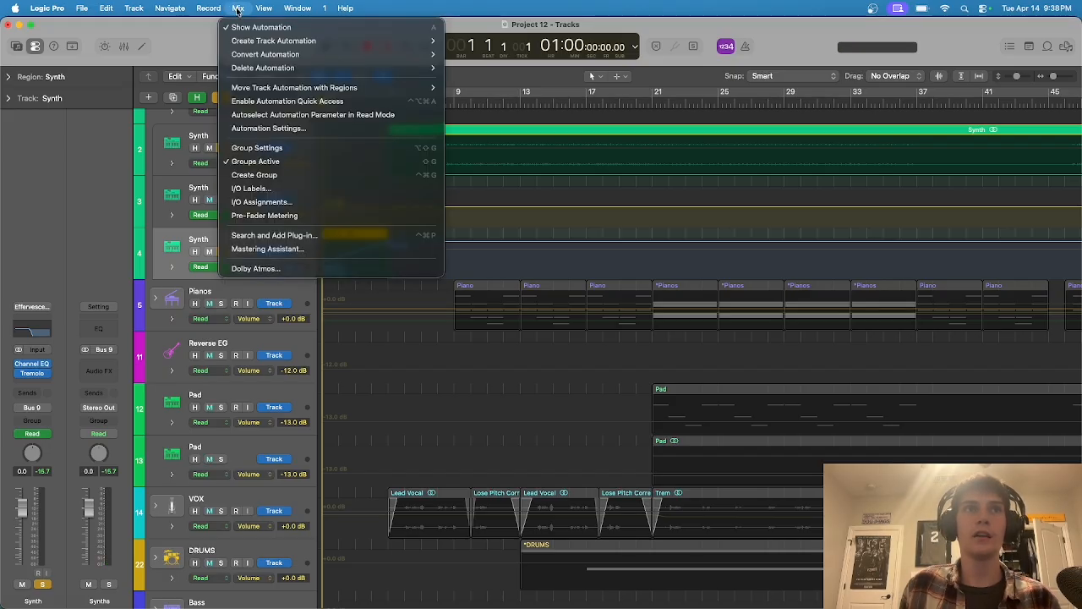
key("Escape")
key("a")
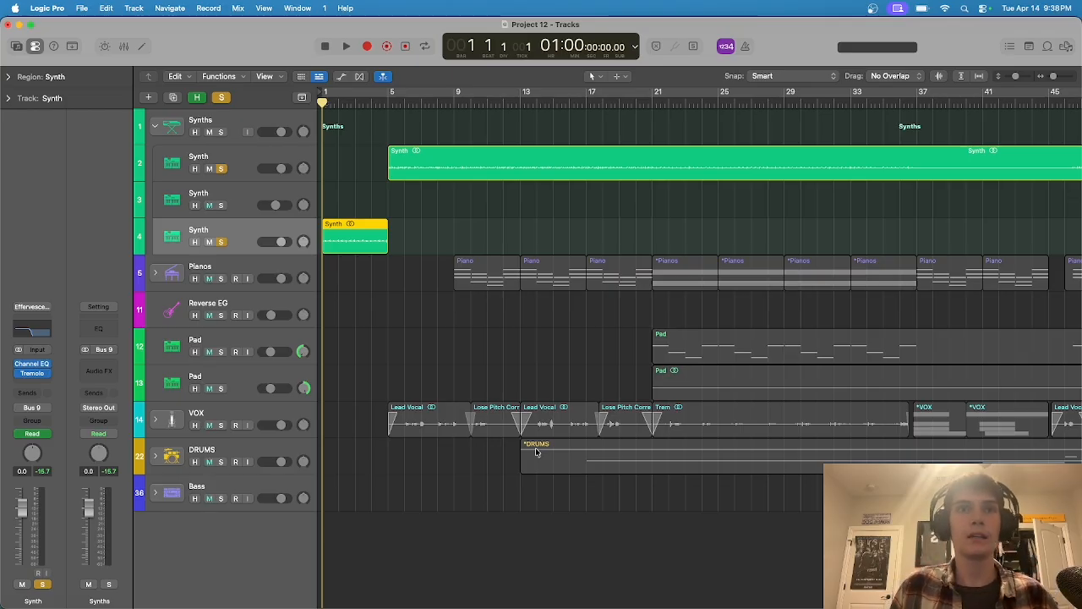
- Unsolo the third and first Synth tracks and collapse the Synths stack
left_click(221, 242)
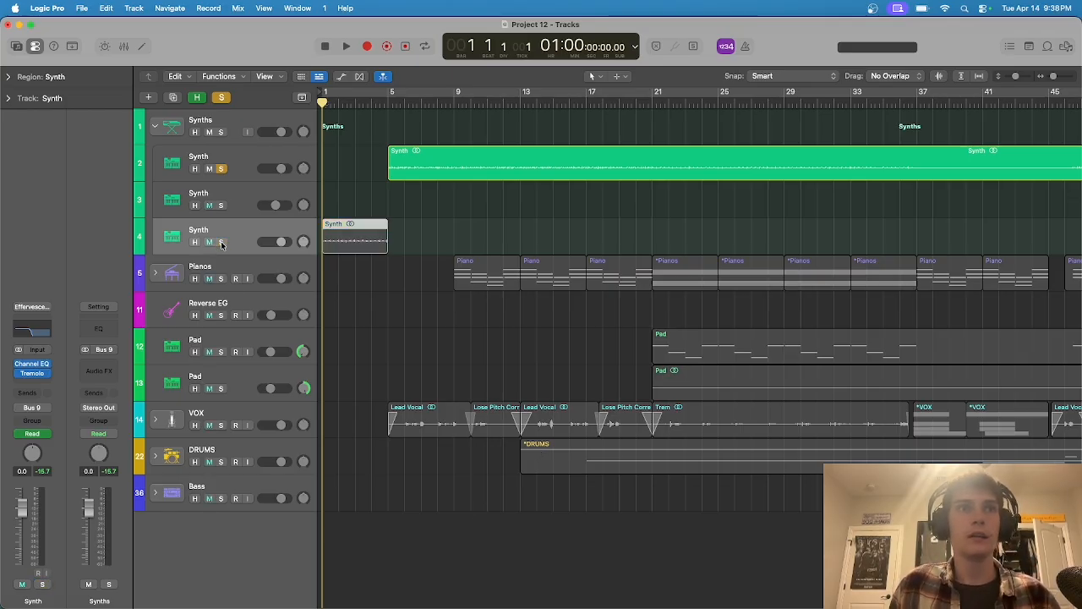
left_click(220, 168)
left_click(156, 128)
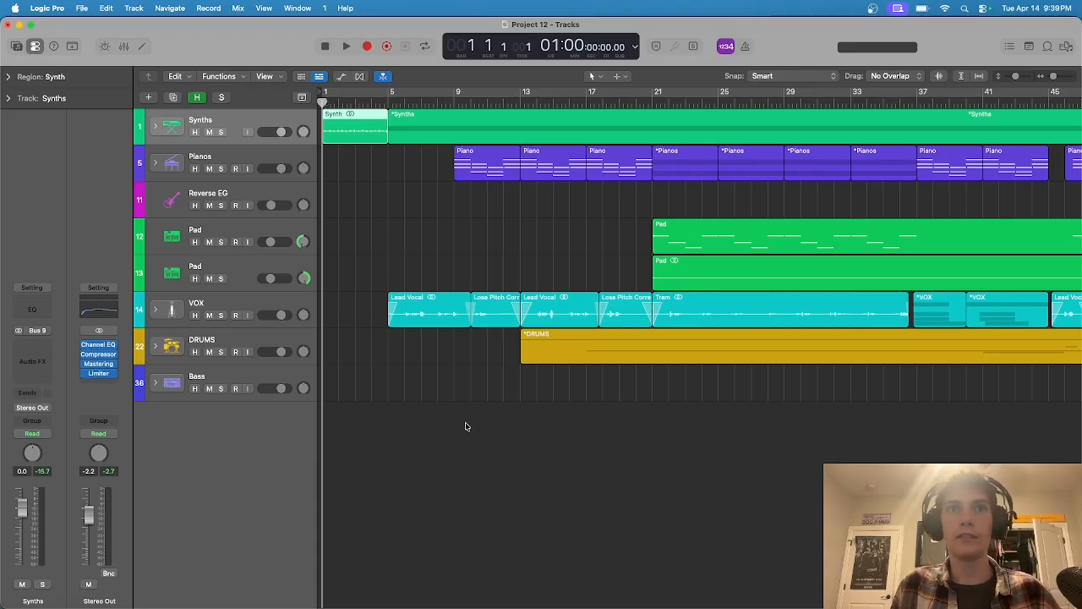
- Expand the Pianos stack, select its Piano track and clear the region selection
scroll(466, 423, "down", 5)
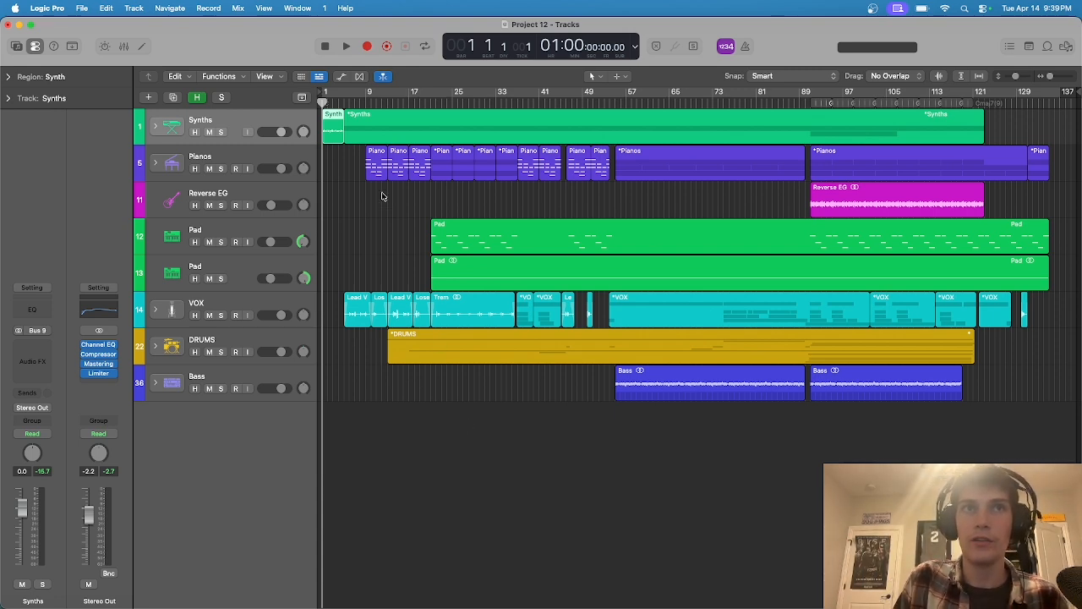
left_click(378, 175)
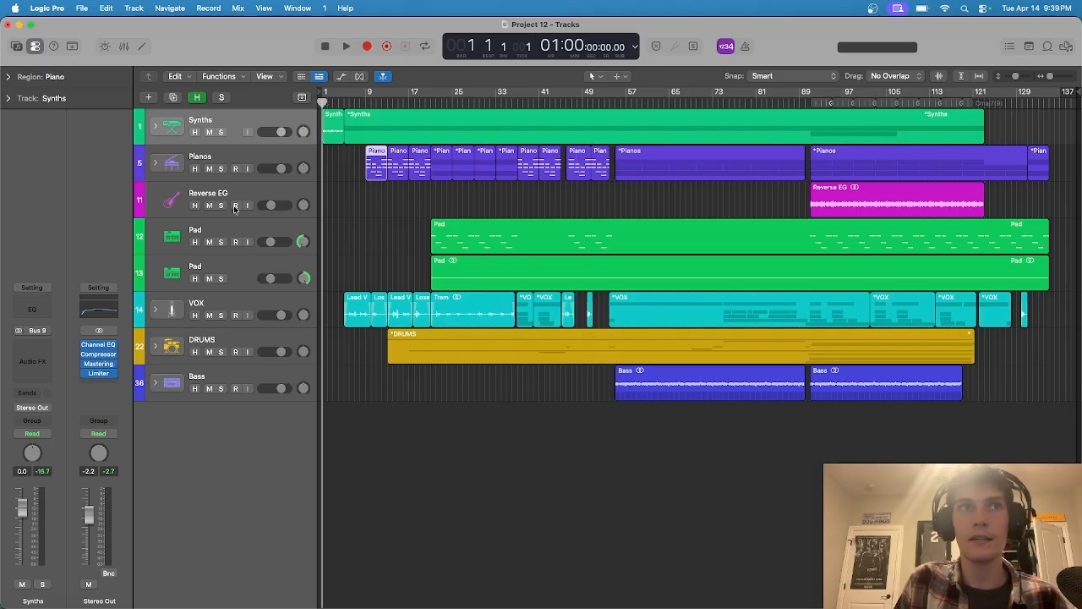
left_click(154, 163)
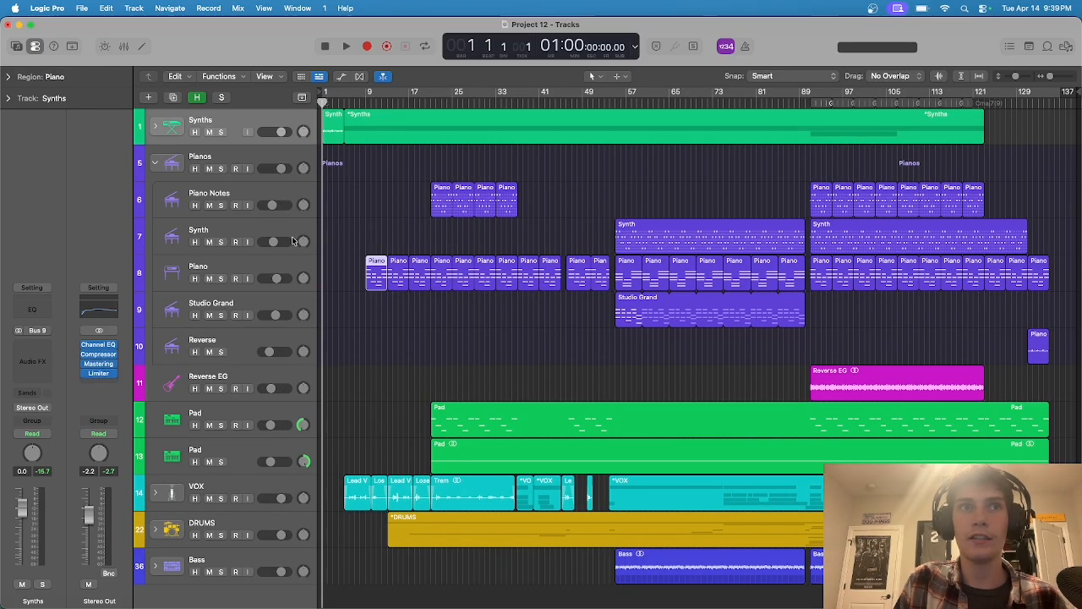
left_click(293, 265)
left_click(352, 296)
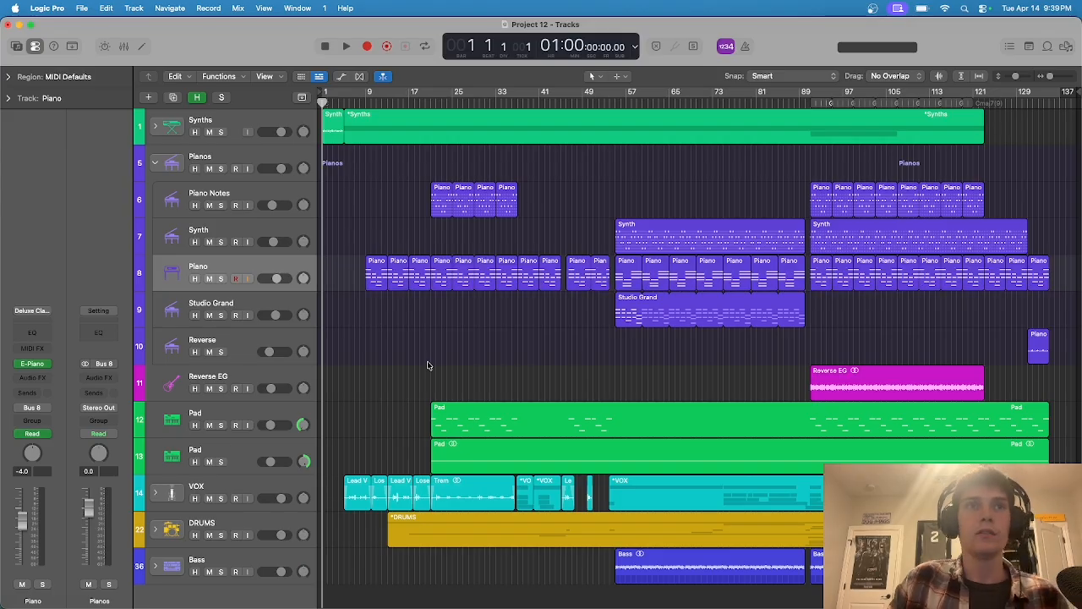
- Place the playhead at bar 9 where the Piano part begins and solo the Piano track
left_click(366, 102)
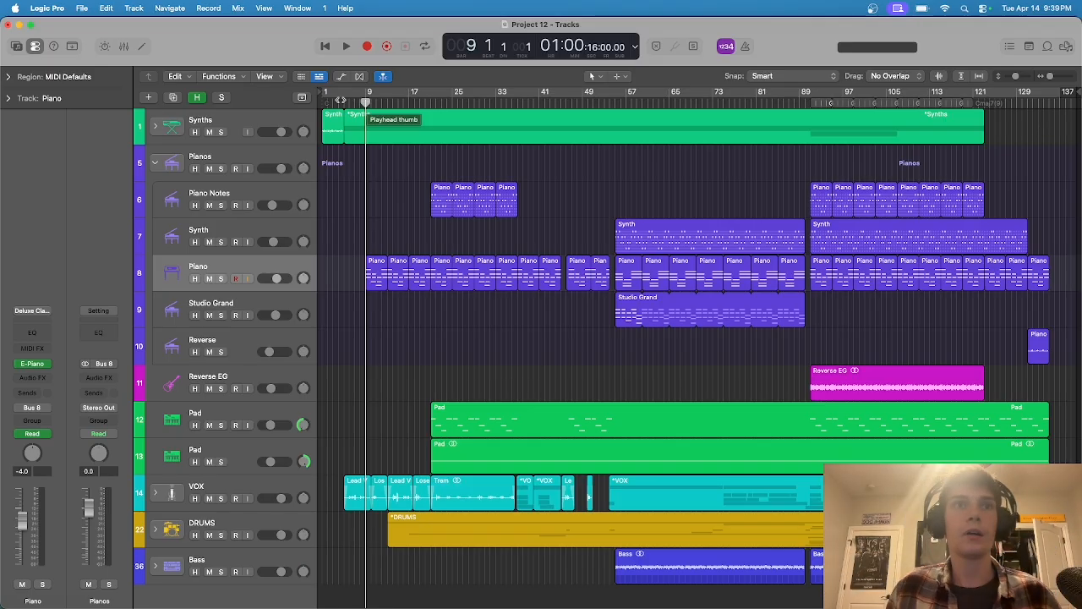
scroll(436, 339, "up", 5)
scroll(435, 339, "left", 3)
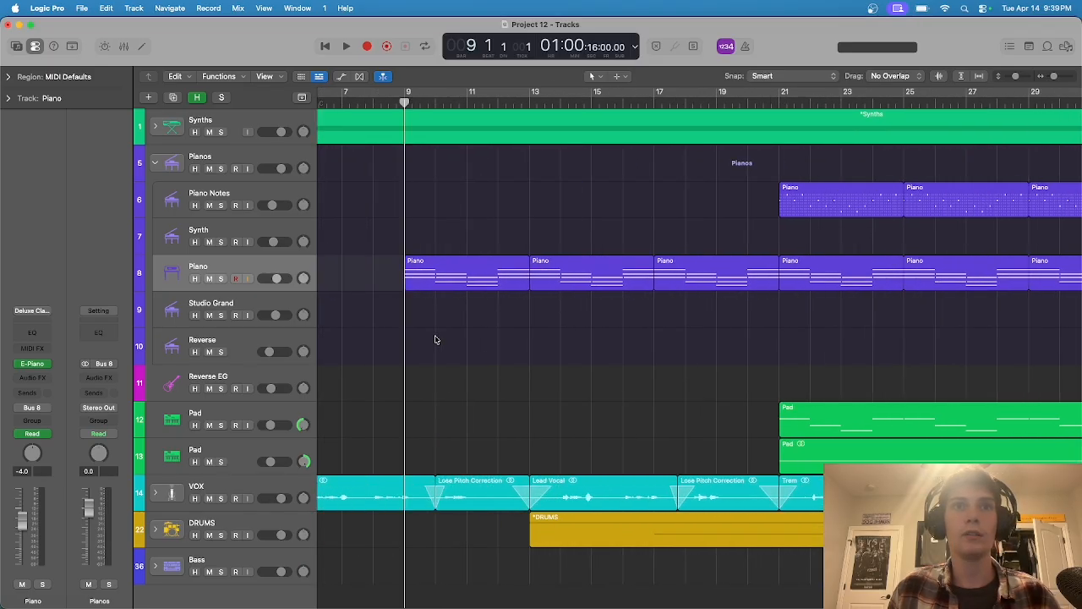
left_click(222, 279)
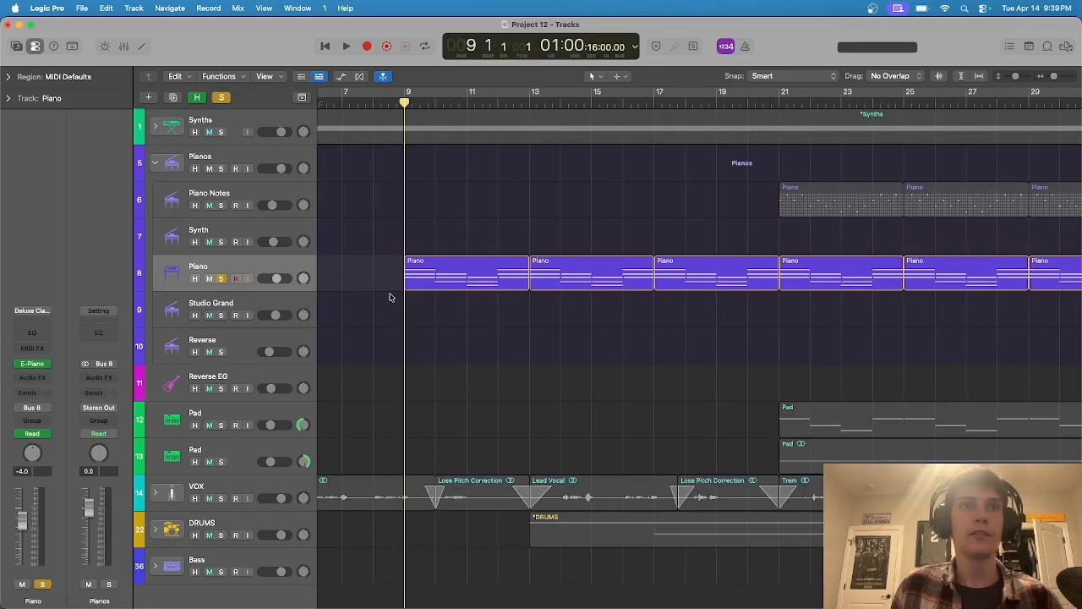
- Check the Piano track's patch in the Library and play its soloed part from bar 9
left_click(15, 46)
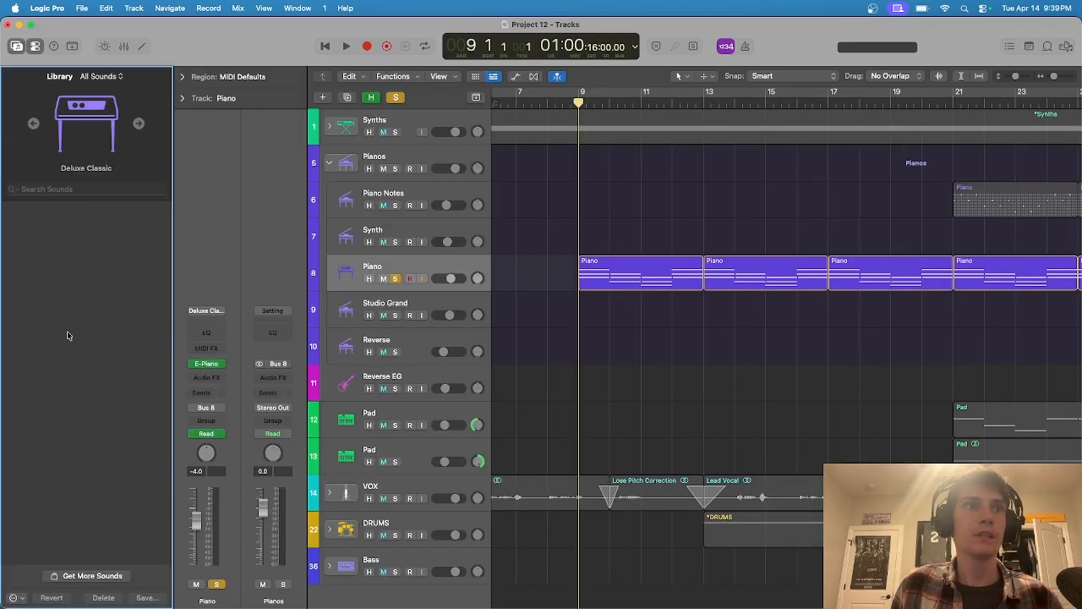
left_click(16, 47)
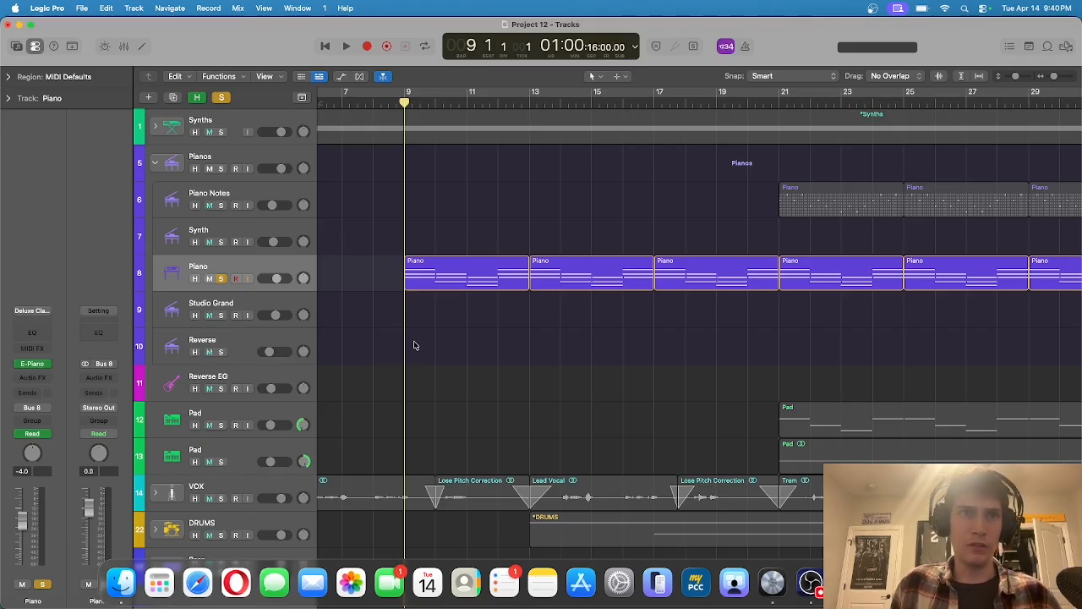
key("space")
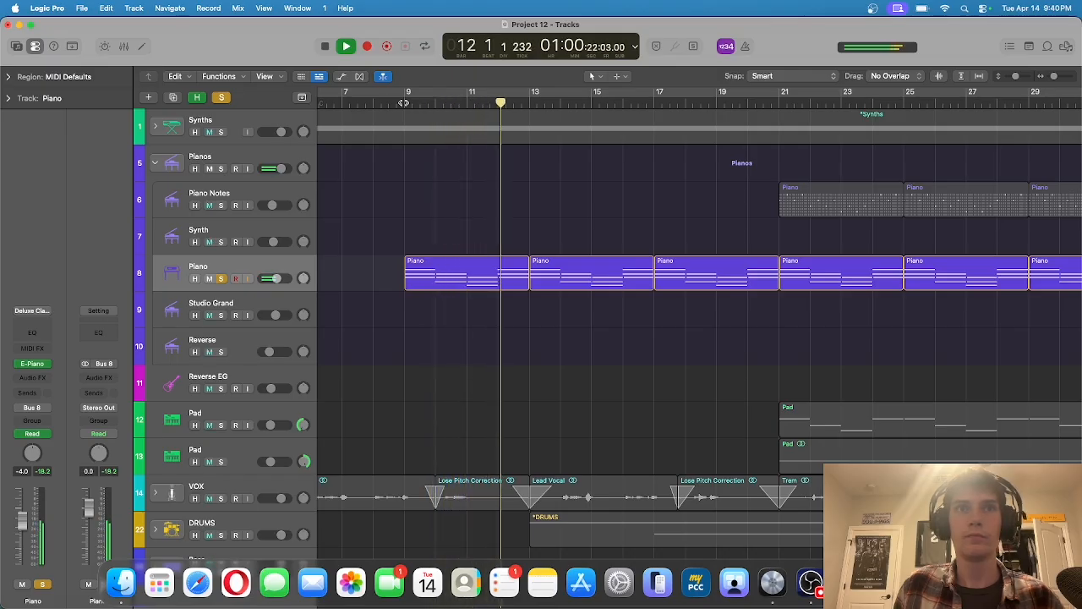
left_click(324, 47)
left_click(403, 115)
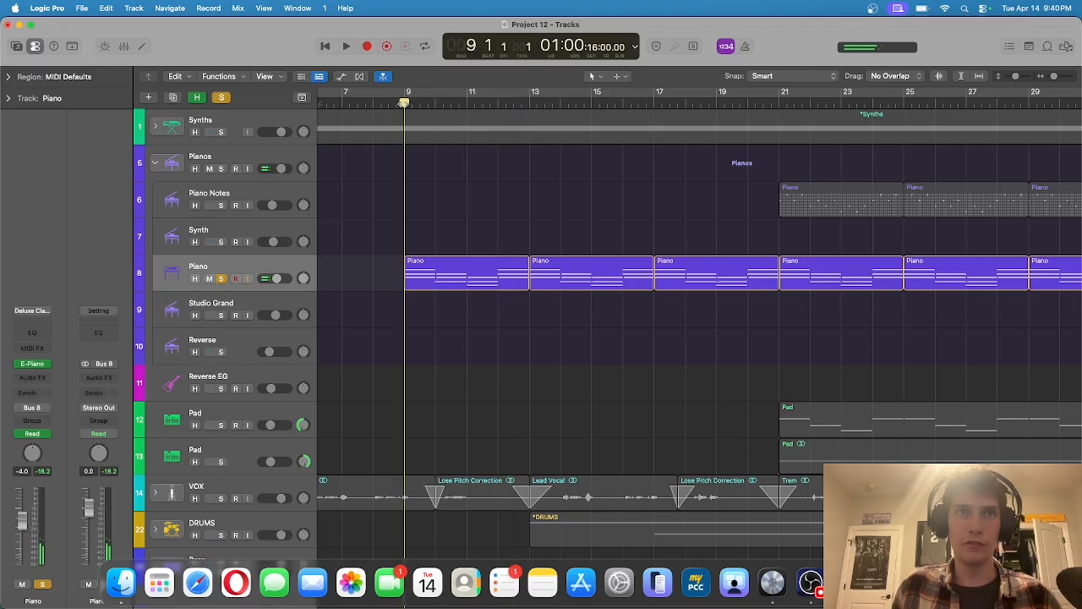
- Solo the Synths stack alongside the Piano track and play both from bar 1 up to about bar 13
scroll(351, 302, "left", 3)
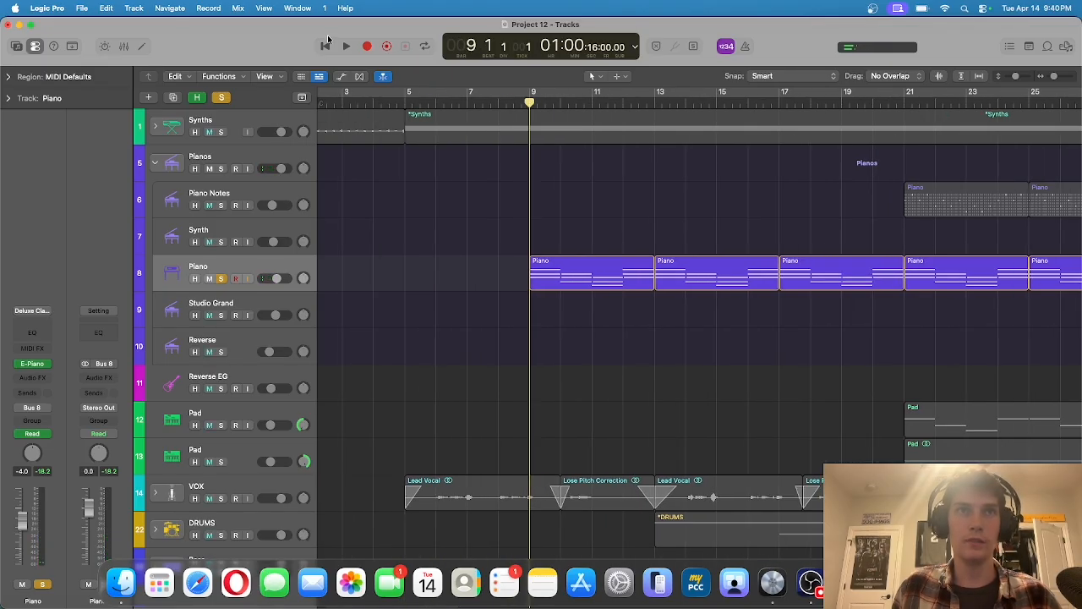
left_click(325, 47)
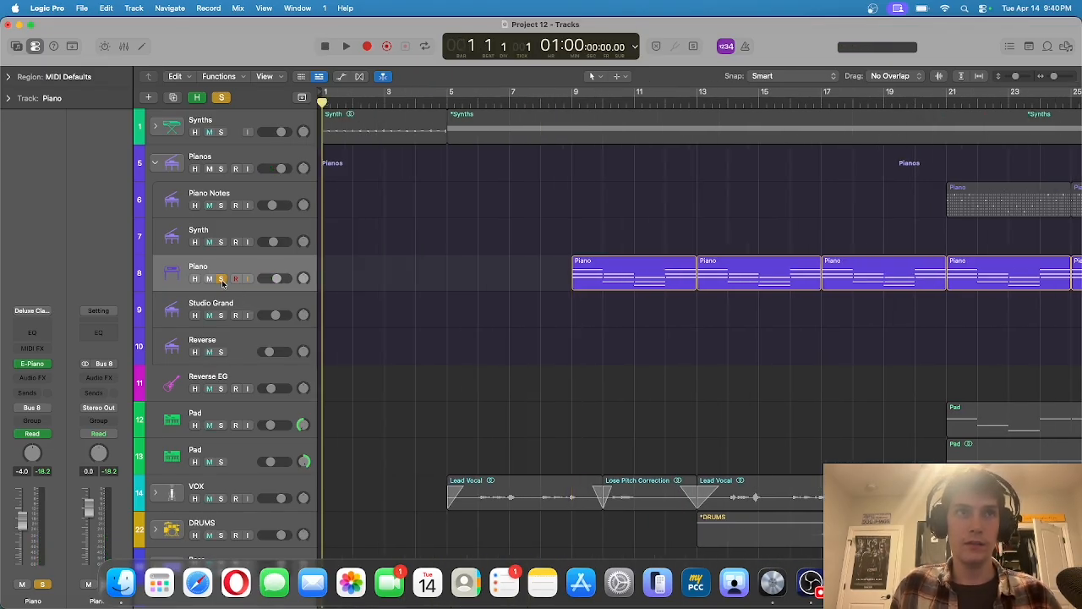
left_click(221, 132)
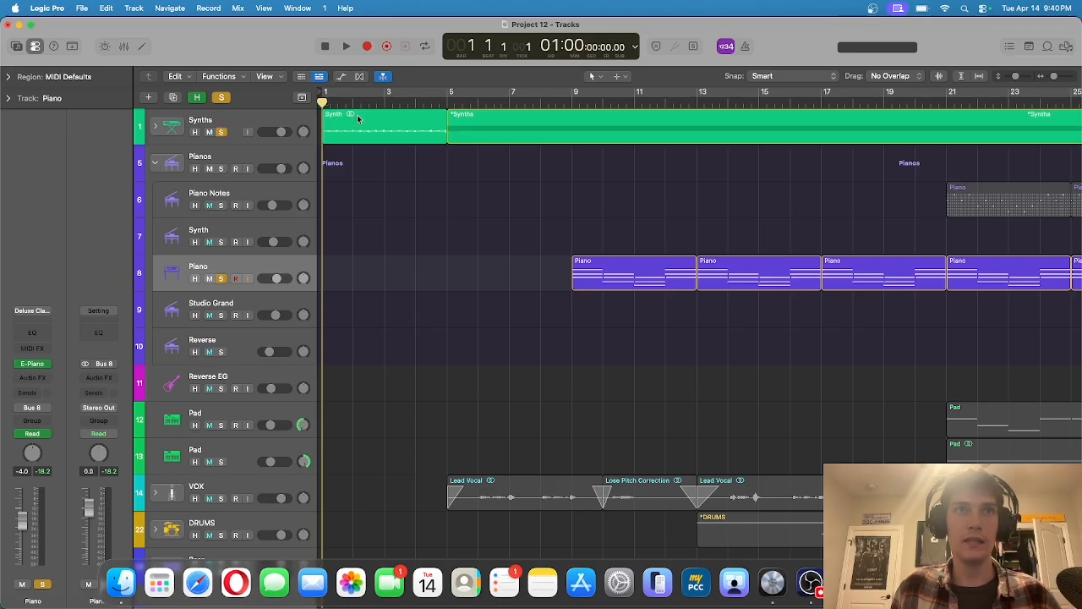
left_click(345, 46)
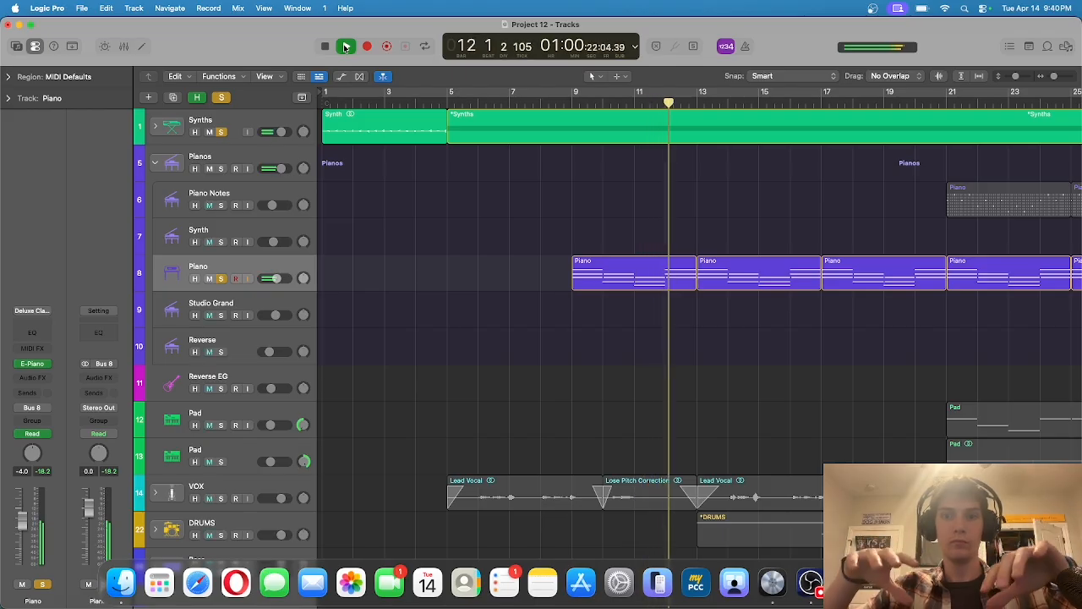
key("space")
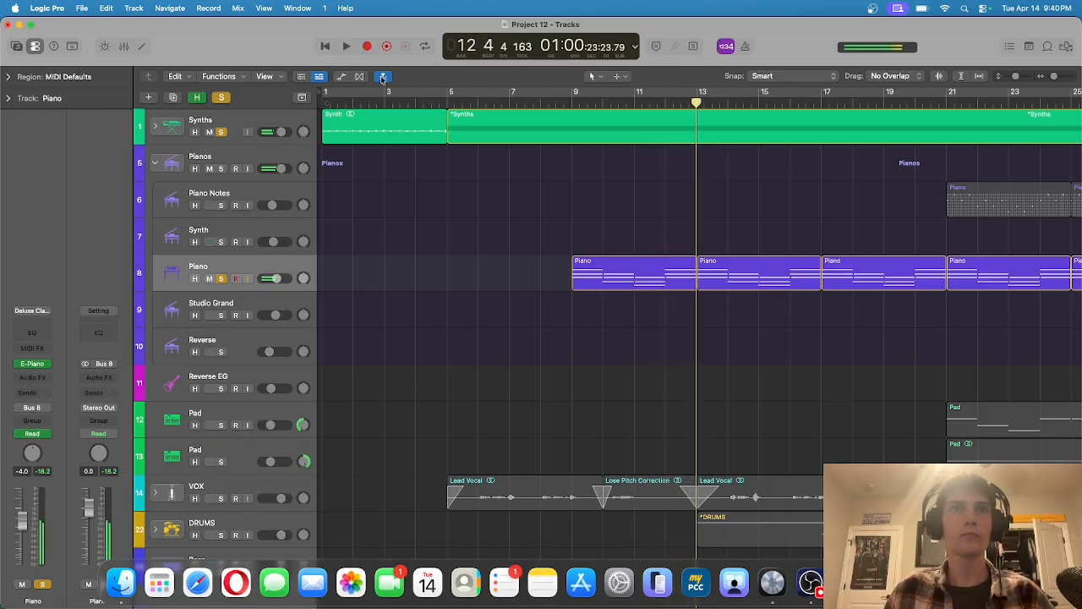
- Return the playhead to bar 9 and unsolo the Piano track and the Synths stack
left_click(572, 104)
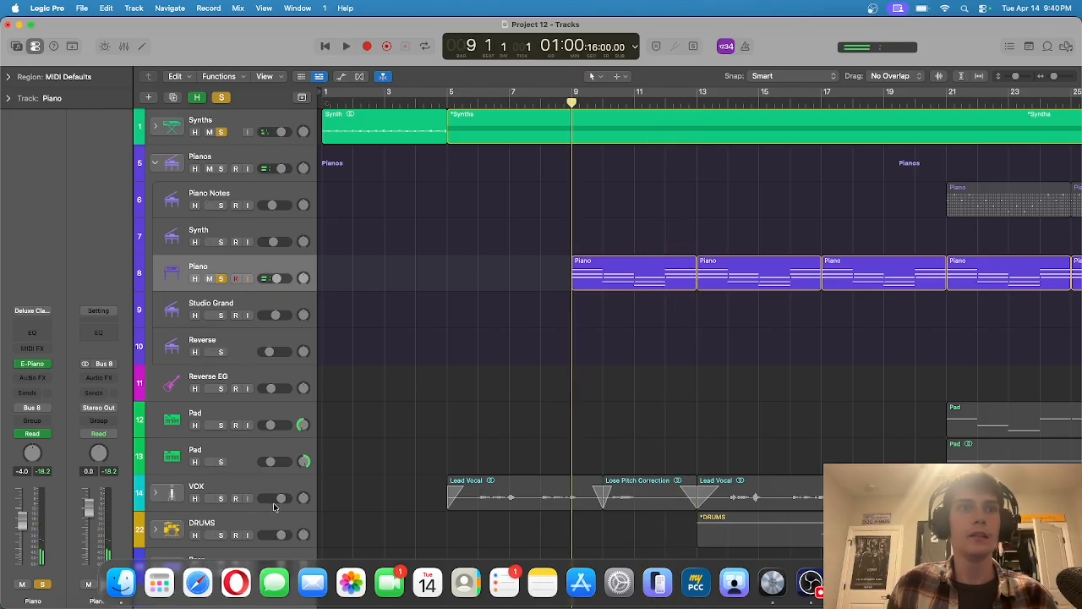
left_click(220, 278)
left_click(221, 132)
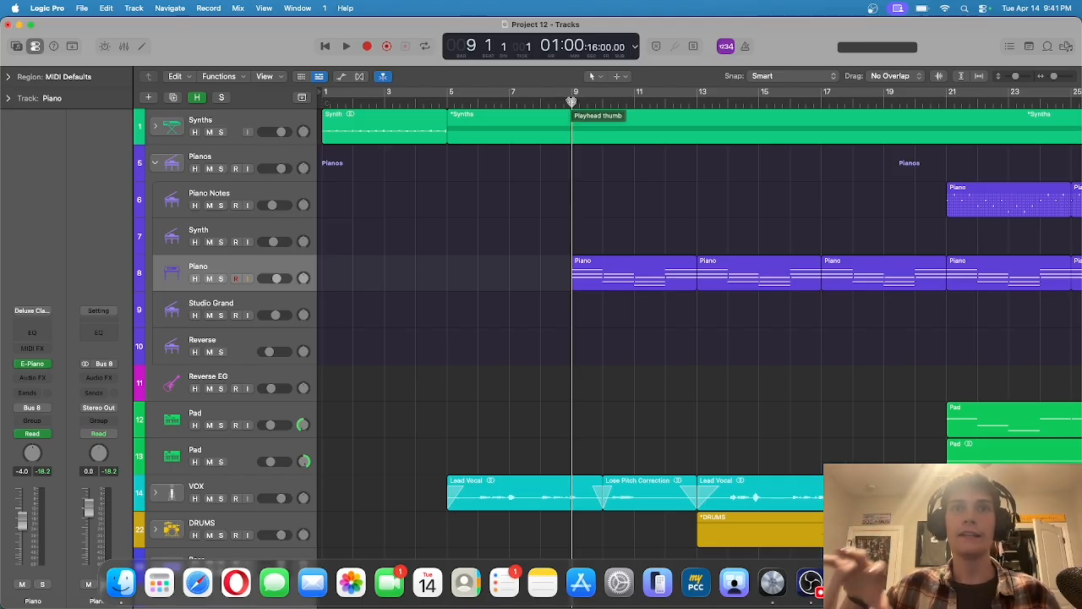
left_click(262, 262)
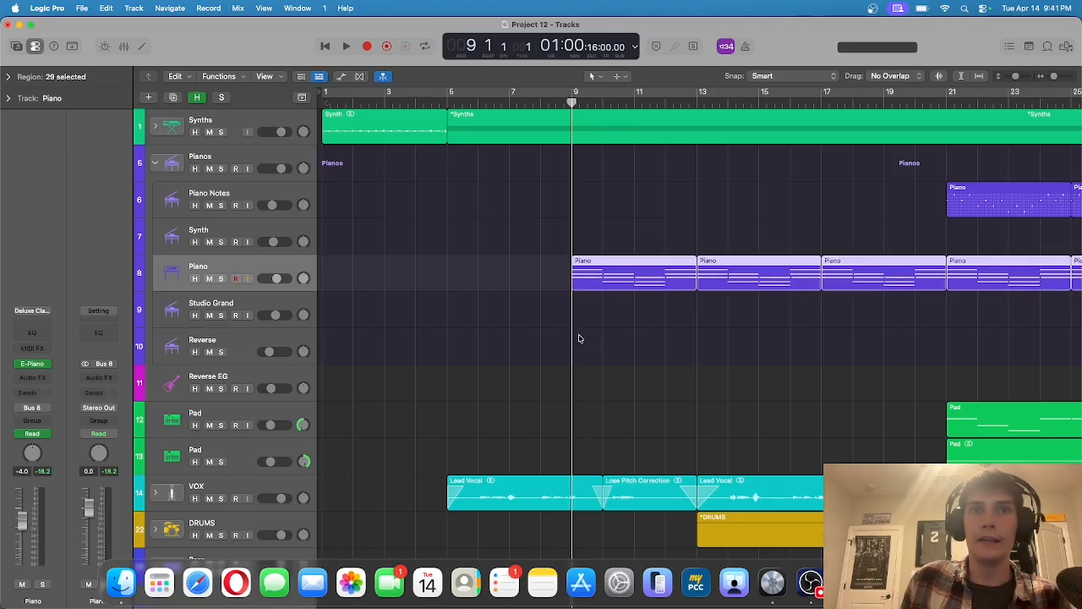
left_click(579, 336)
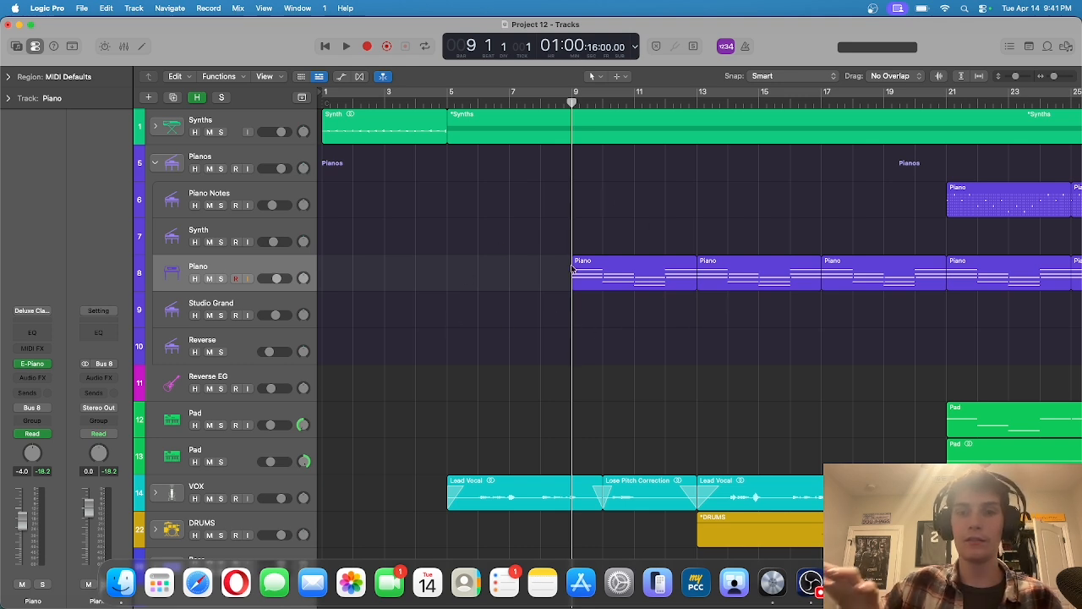
left_click(292, 264)
left_click(575, 302)
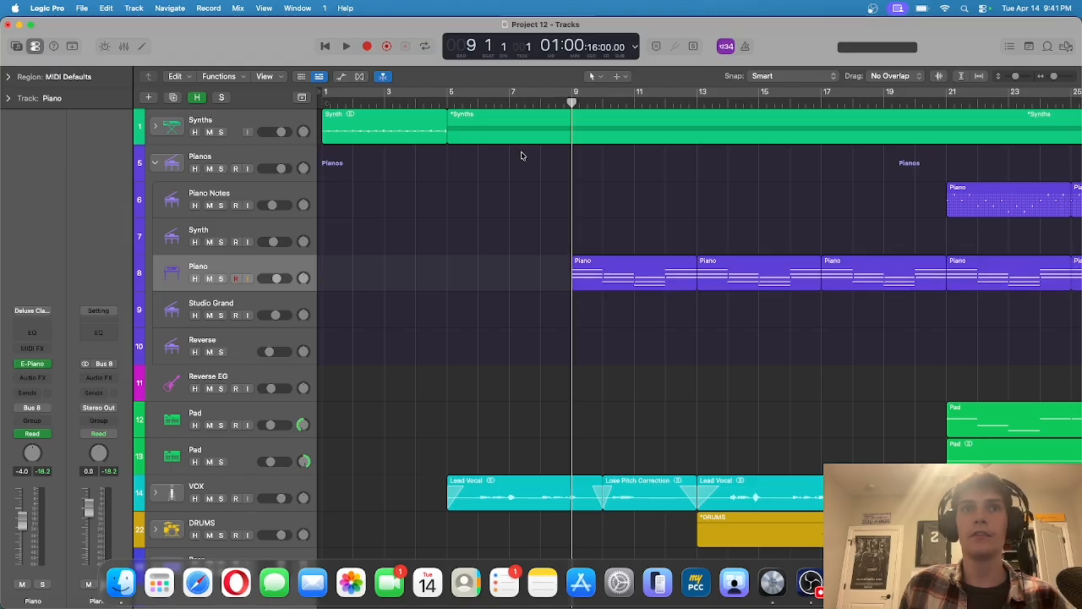
- Expand the VOX stack to show its individual vocal tracks
scroll(604, 411, "down", 2)
scroll(605, 410, "up", 3)
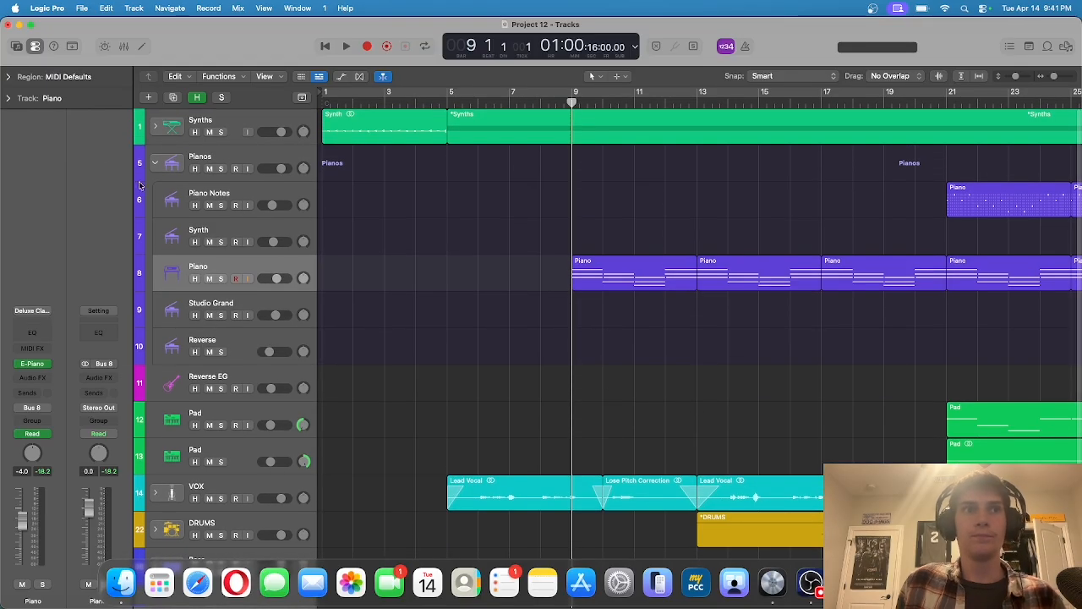
scroll(522, 354, "down", 2)
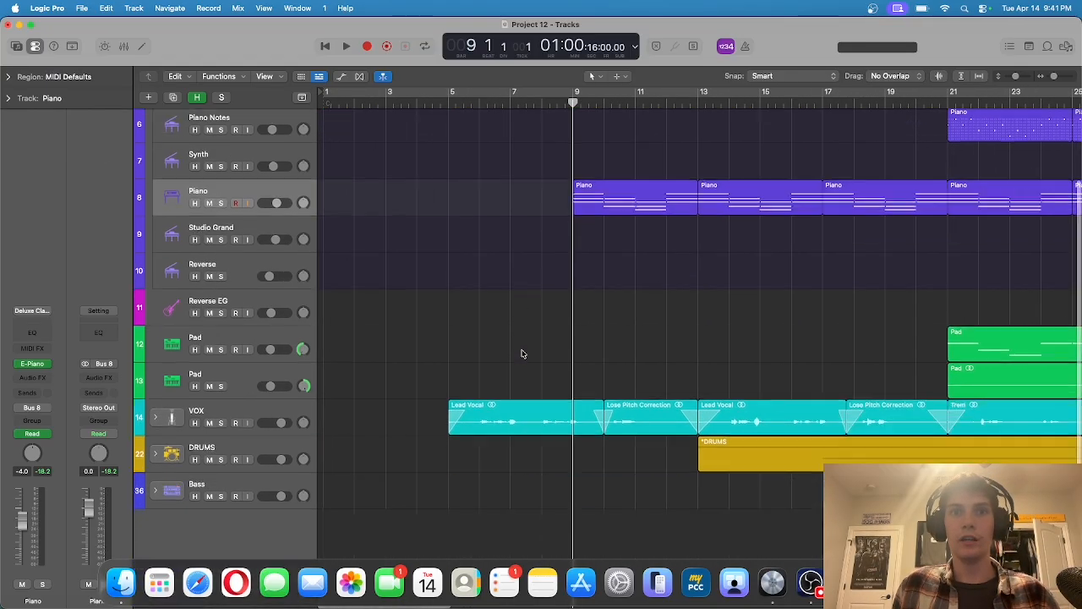
left_click(155, 461)
scroll(253, 302, "down", 5)
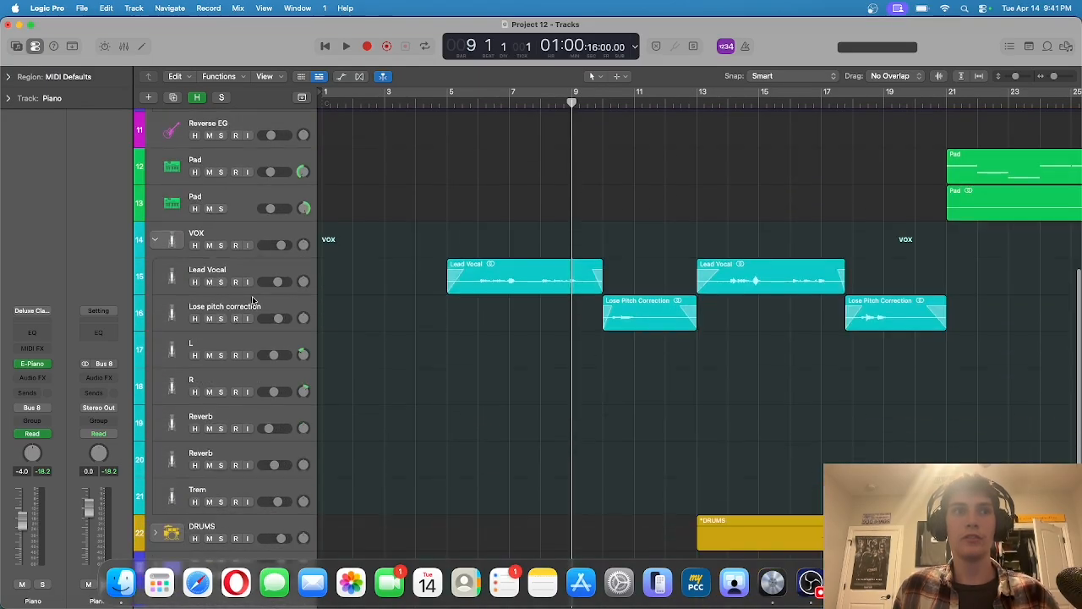
- Solo the Lead Vocal track and place the playhead at bar 5
left_click(258, 270)
left_click(221, 281)
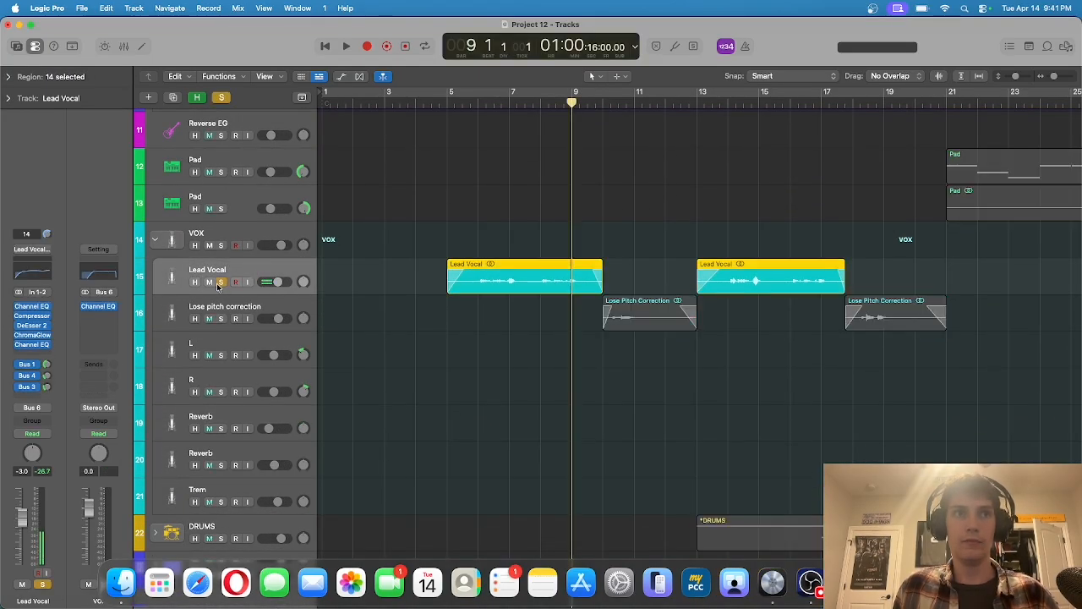
left_click(448, 103)
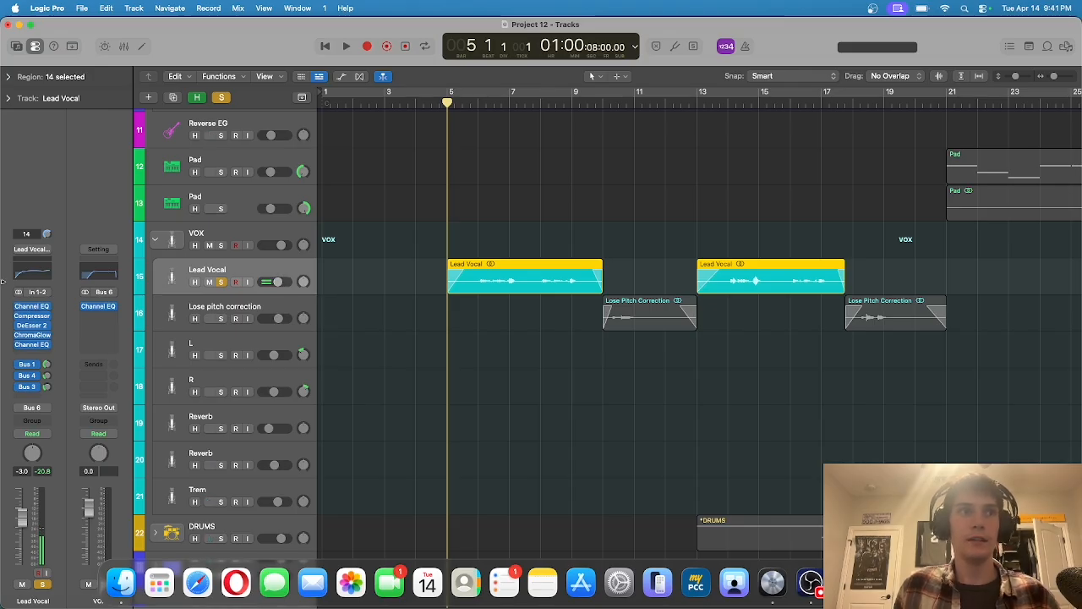
- Inspect the settings of the first Channel EQ and the Compressor on the Lead Vocal track
mouse_move(31, 307)
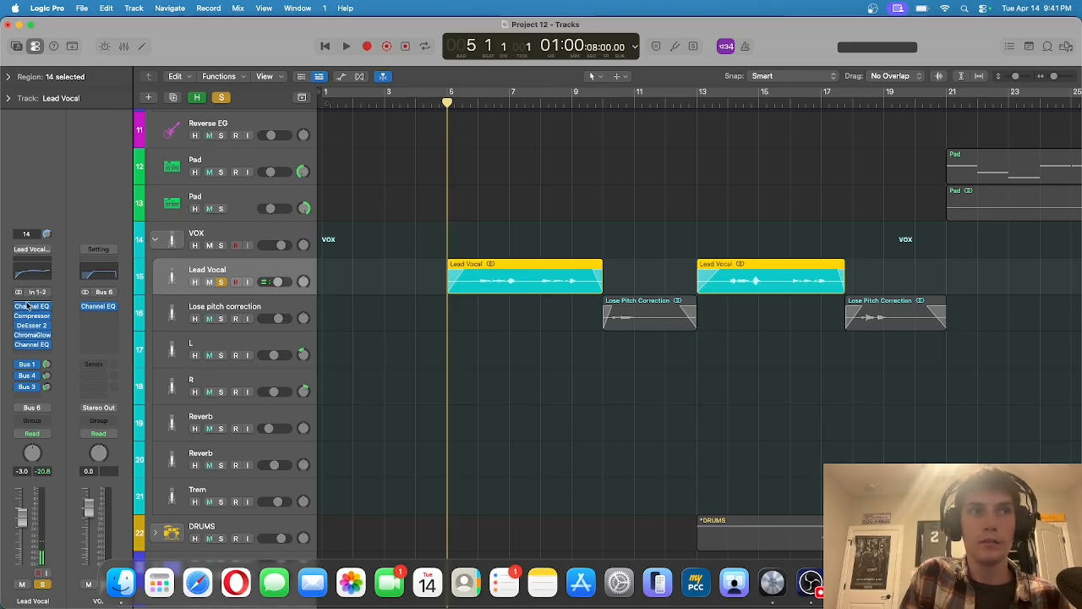
left_click(31, 307)
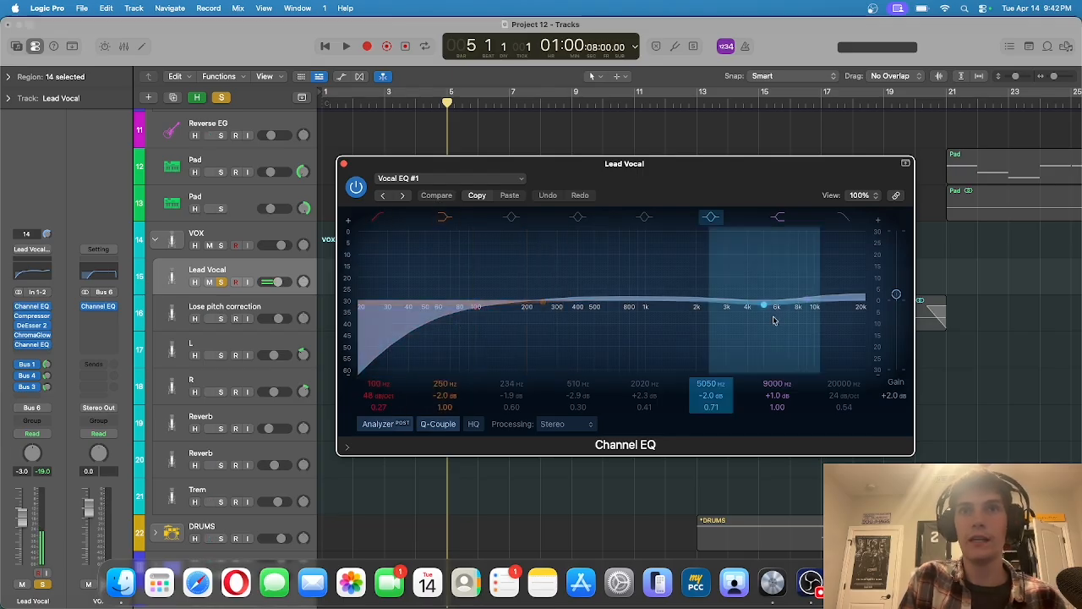
left_click(344, 165)
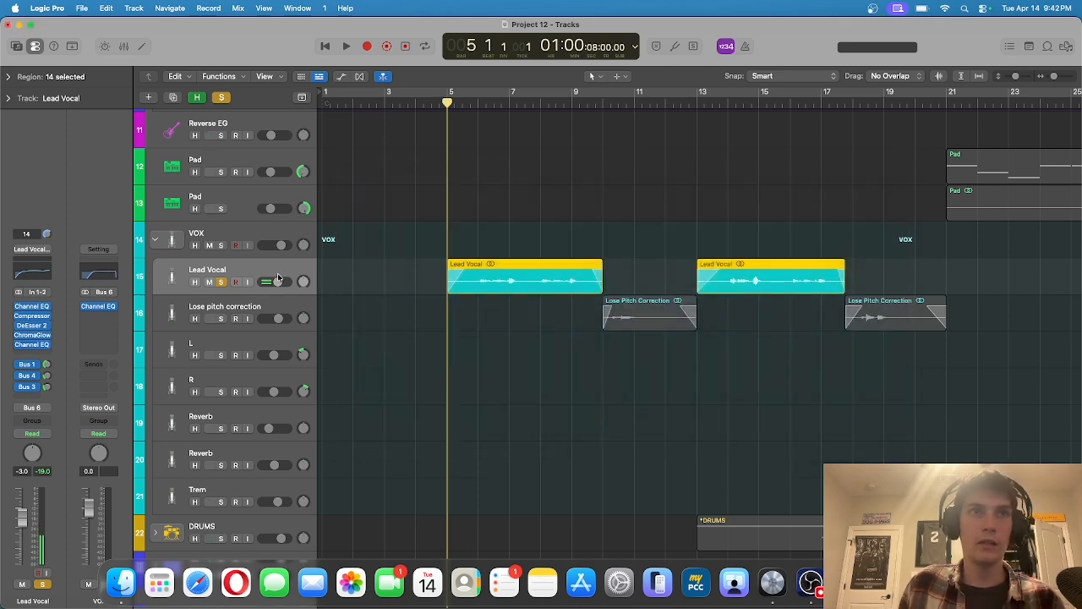
left_click(38, 315)
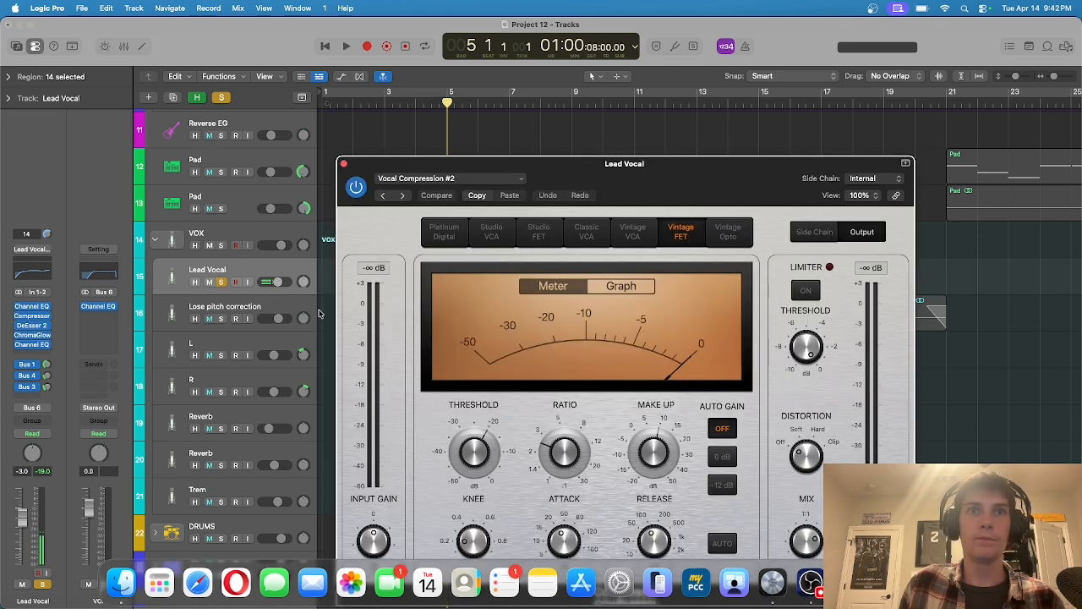
left_click(344, 164)
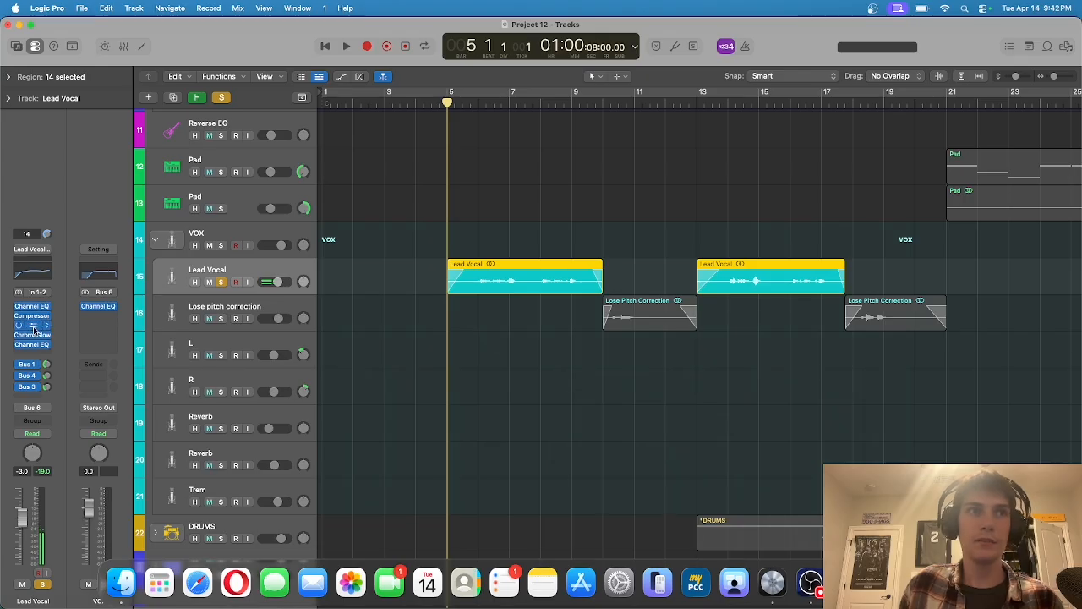
- Inspect the DeEsser 2, ChromaGlow and second Channel EQ settings on the Lead Vocal track
left_click(34, 326)
left_click(343, 162)
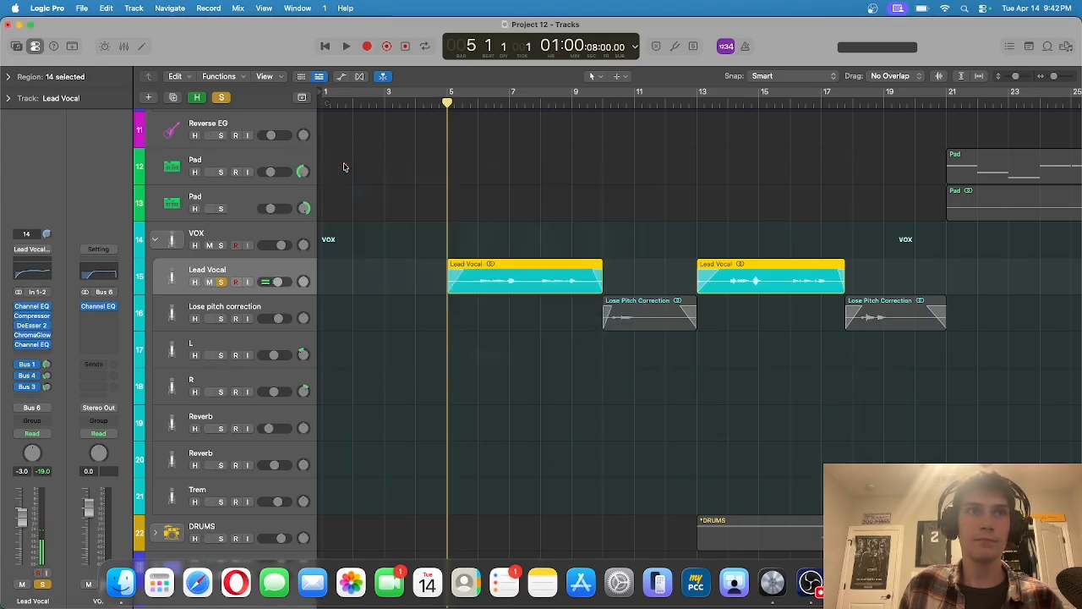
left_click(32, 334)
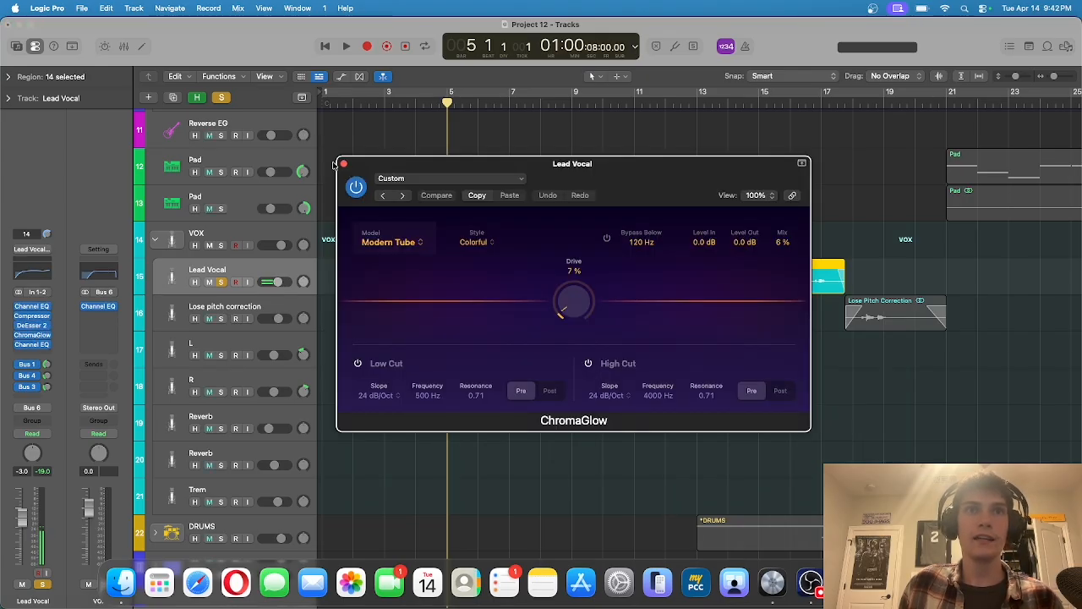
left_click(344, 164)
left_click(30, 344)
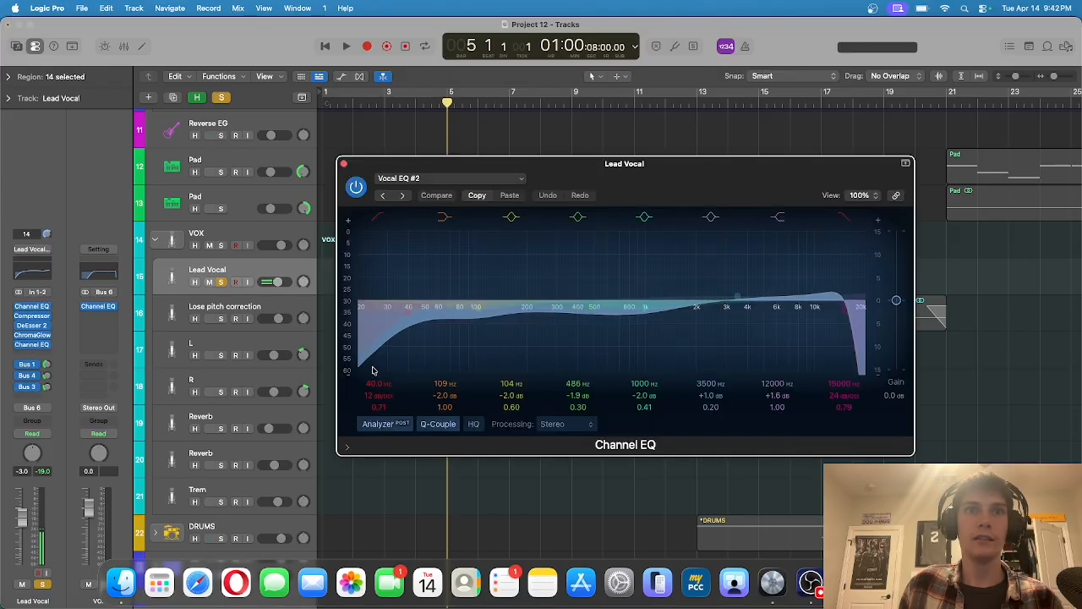
left_click(344, 164)
- Check the Lead Vocal's Bus 1 send and inspect the Space Designer reverb on its aux channel
left_click(30, 364)
left_click(5, 356)
left_click(88, 317)
left_click(98, 306)
left_click(98, 306)
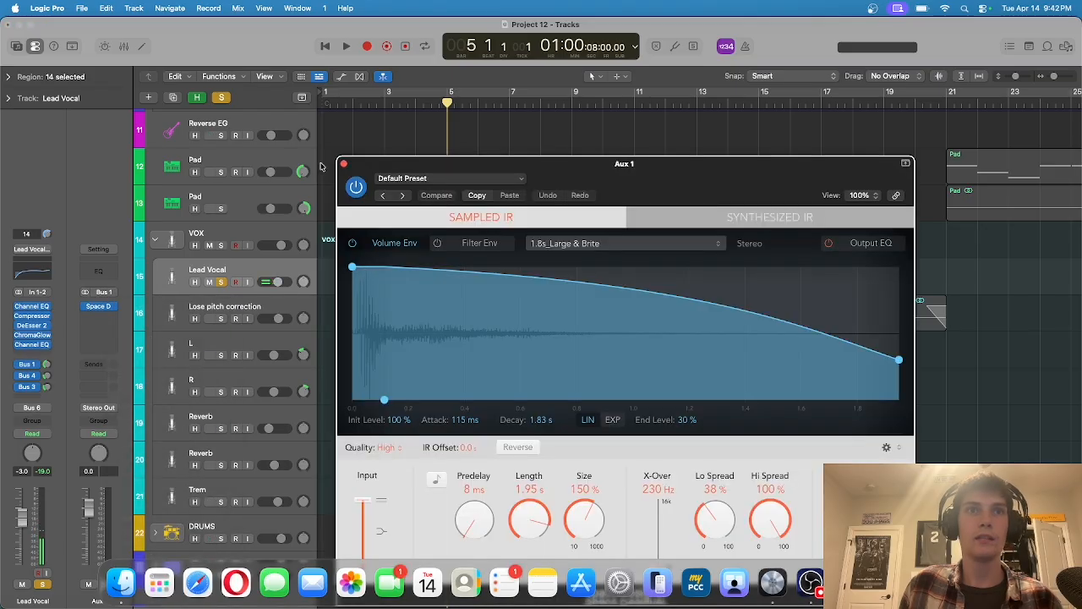
left_click(344, 164)
- Check which delay effects the Lead Vocal's Bus 4 and Bus 3 sends feed, finishing on the Bus 4 aux channel
left_click(29, 375)
left_click(95, 318)
left_click(32, 387)
left_click(2, 387)
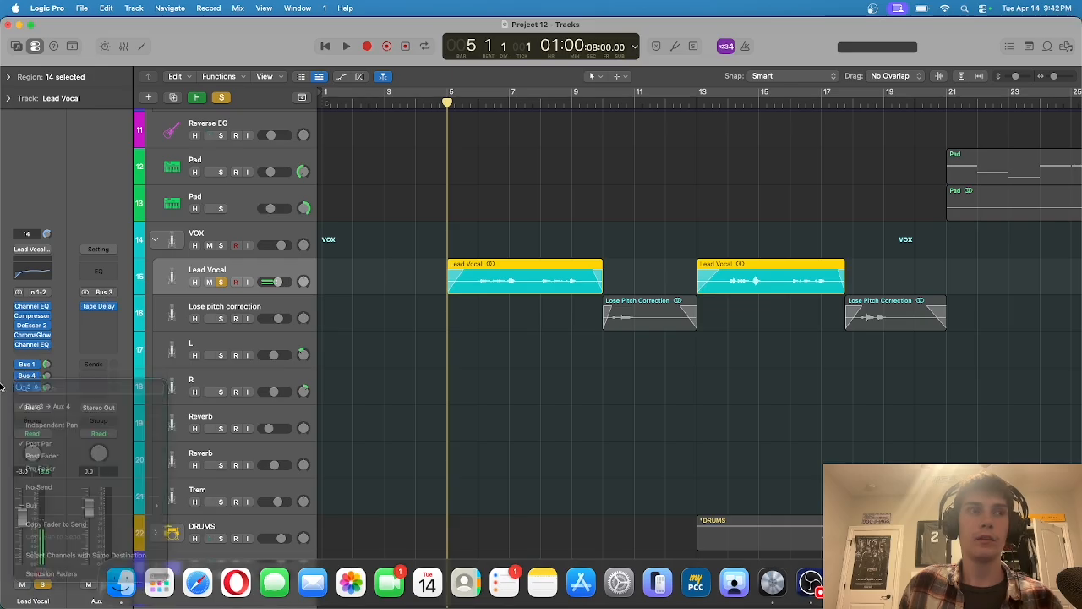
left_click(30, 376)
left_click(78, 325)
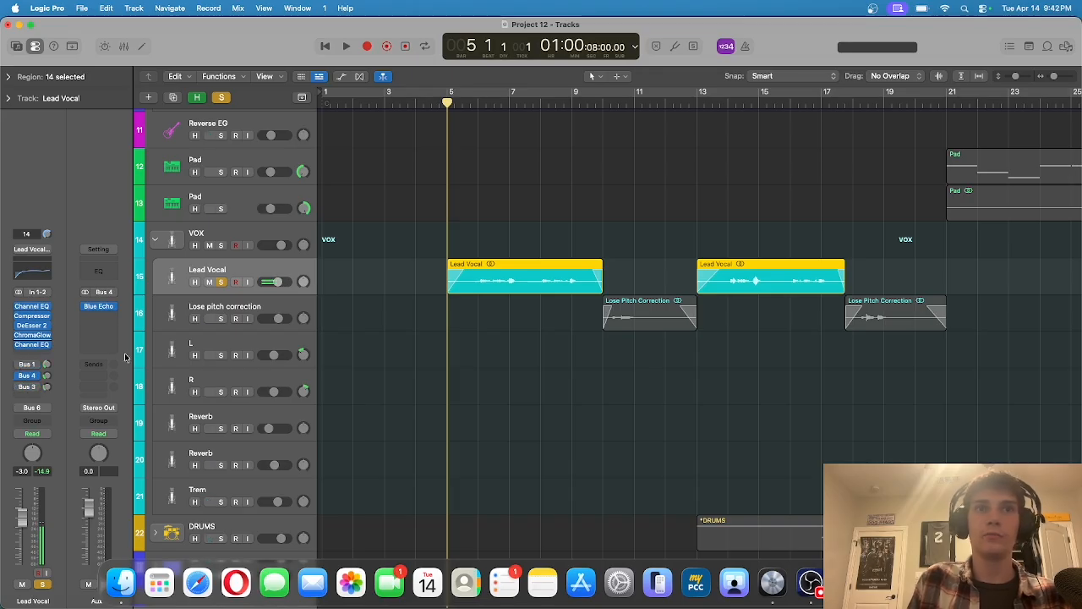
- Play the soloed Lead Vocal from bar 5 to about bar 9 with only the Bus 4 send active, and return the playhead to bar 5
key("space")
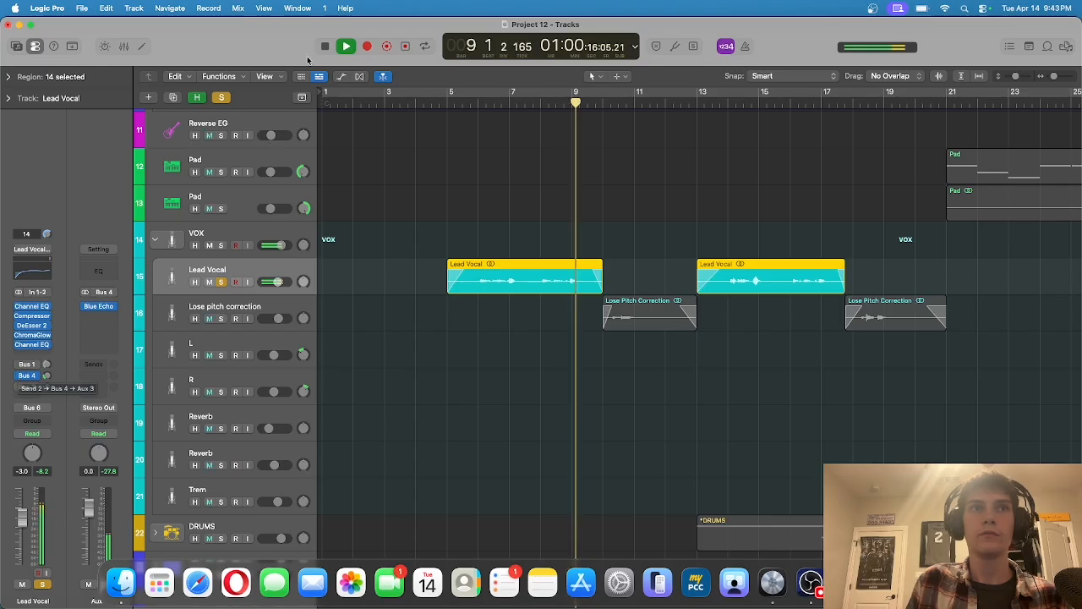
key("space")
left_click(446, 98)
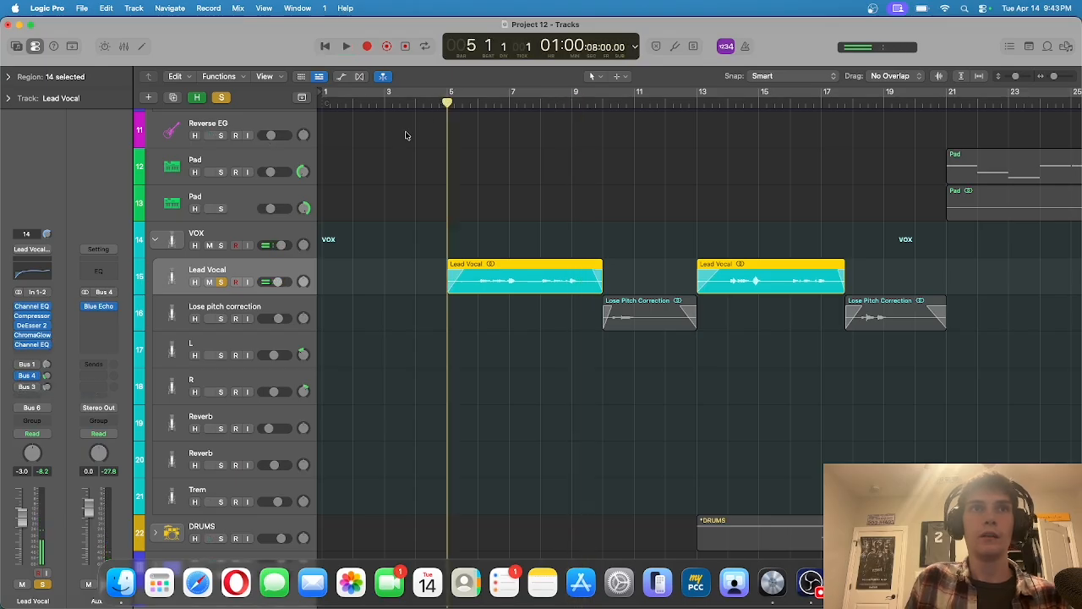
- Replace the Blue Echo on the Bus 4 aux channel with a stereo Echo delay and close its plug-in window
left_click(115, 306)
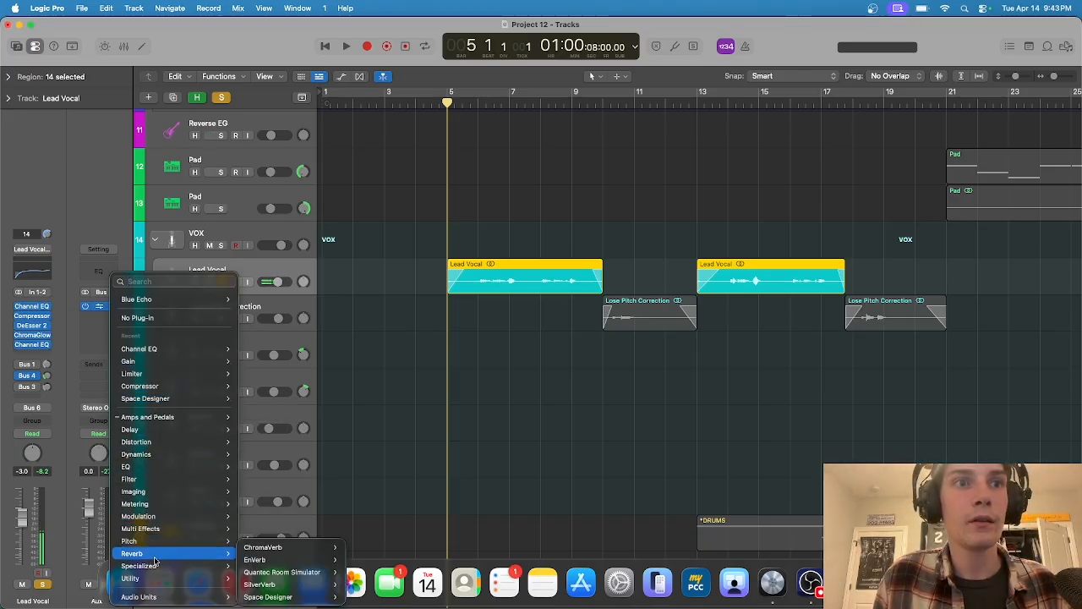
mouse_move(155, 434)
mouse_move(262, 441)
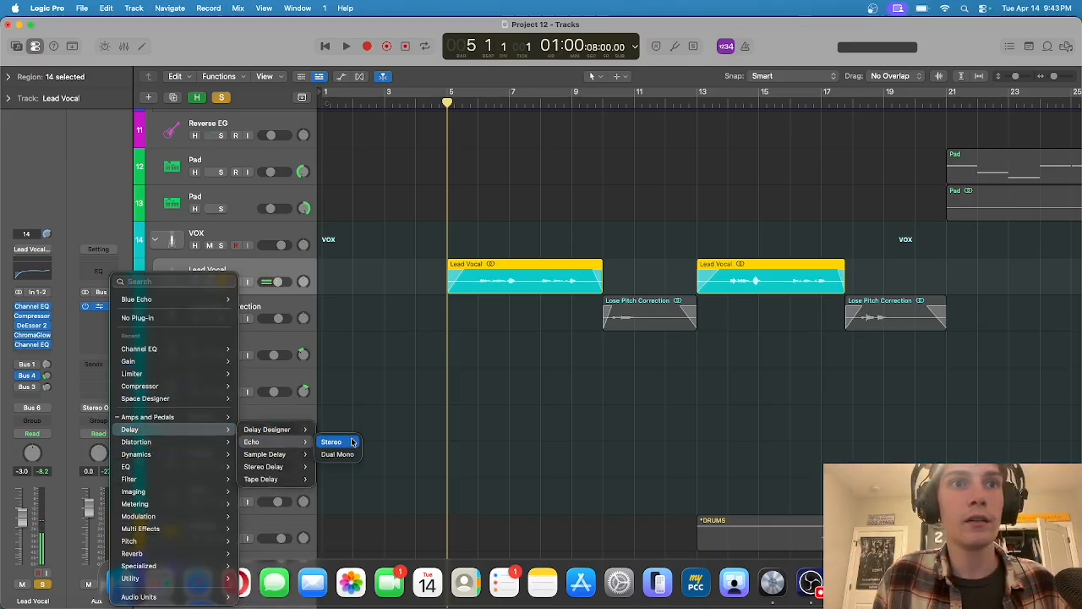
left_click(334, 440)
left_click(344, 163)
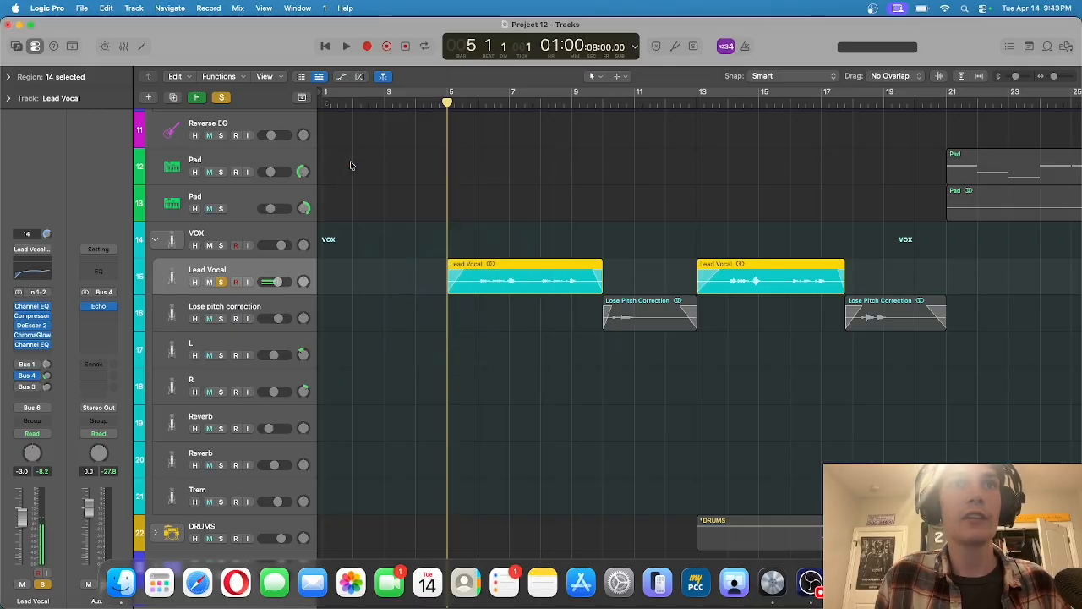
- Play the Lead Vocal from bar 5 through the Echo delay and return the playhead to bar 5
key("space")
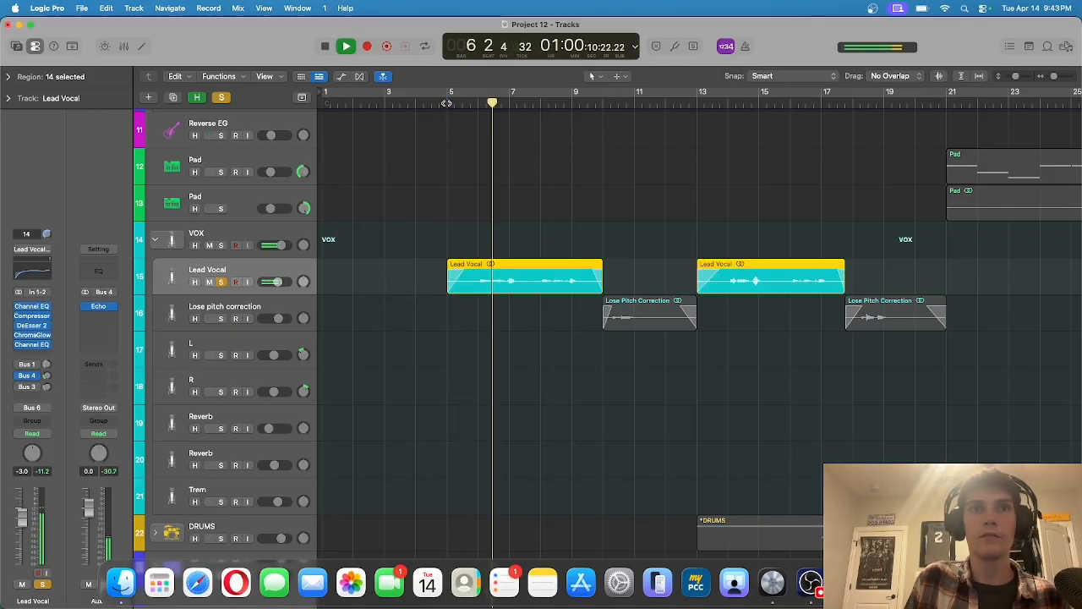
key("space")
left_click(444, 102)
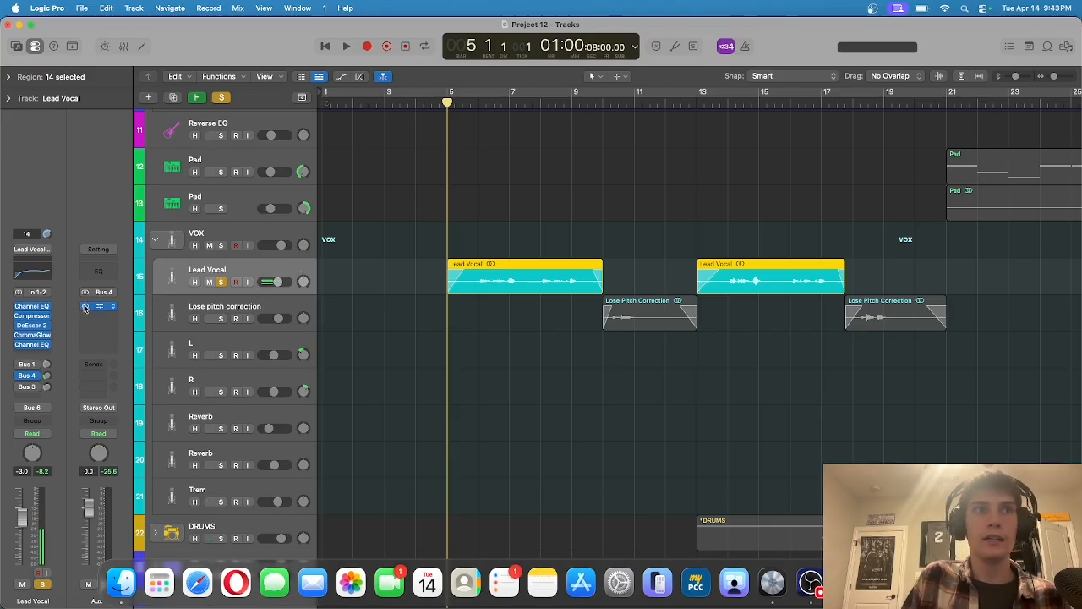
- Replace the Echo on the Bus 4 aux channel with the Blue Echo stompbox delay and close its plug-in window
left_click(111, 308)
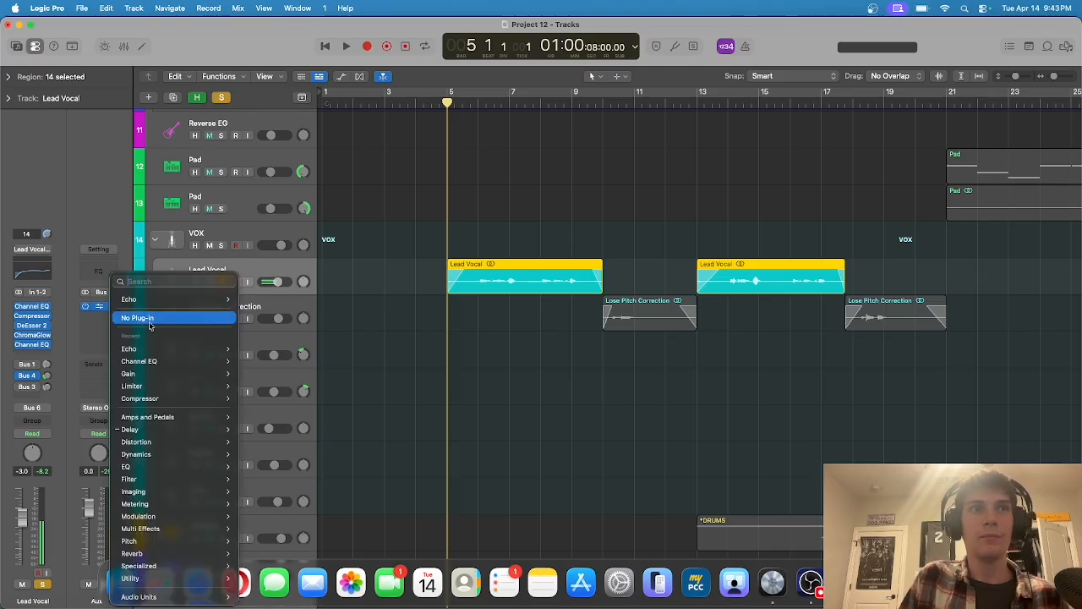
mouse_move(186, 417)
mouse_move(279, 430)
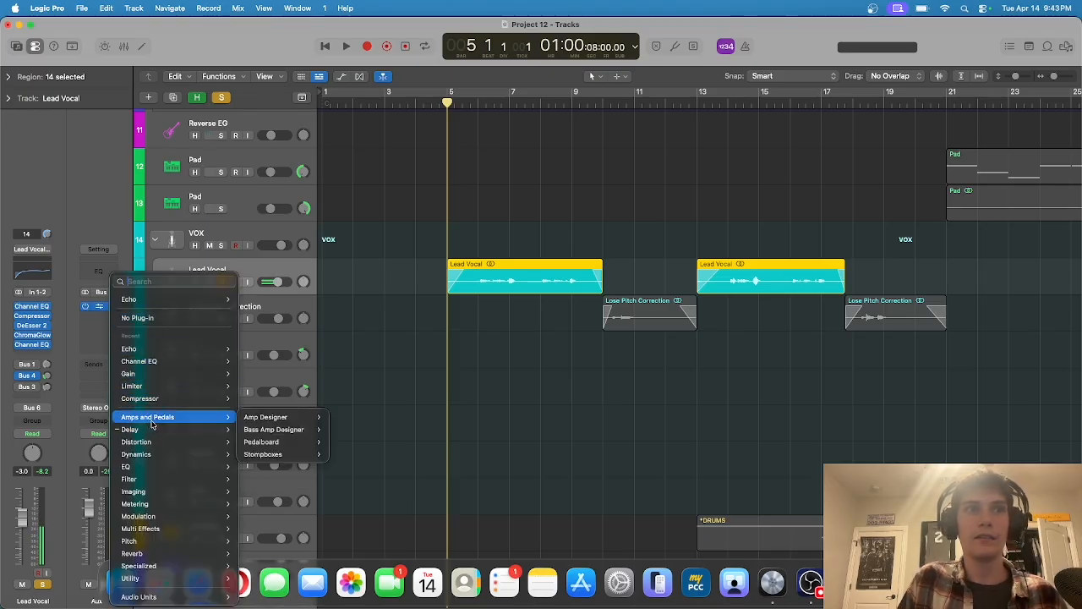
mouse_move(279, 454)
mouse_move(347, 454)
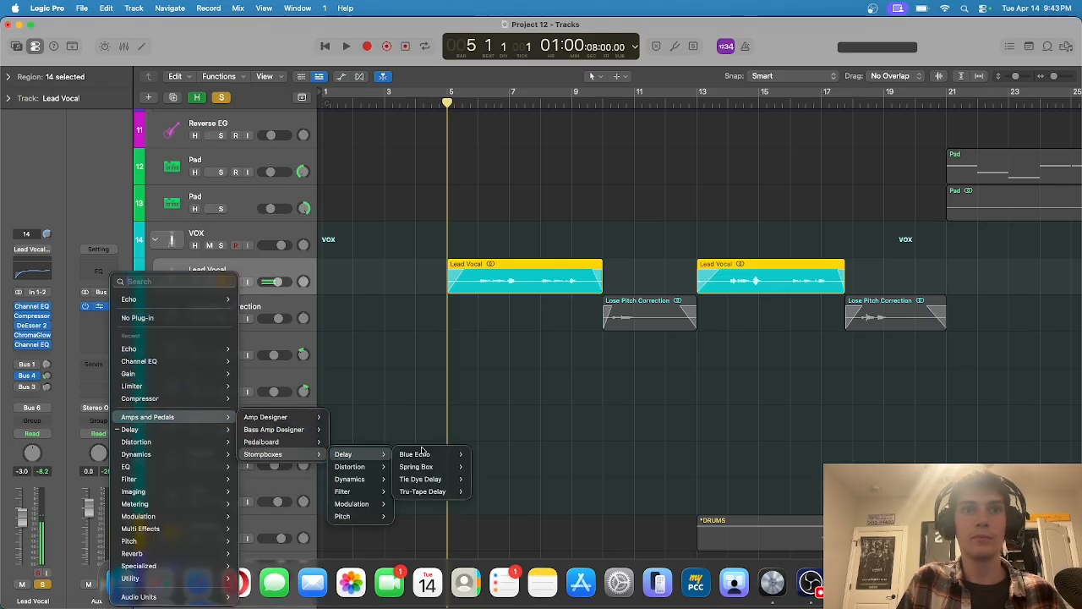
mouse_move(440, 454)
left_click(487, 454)
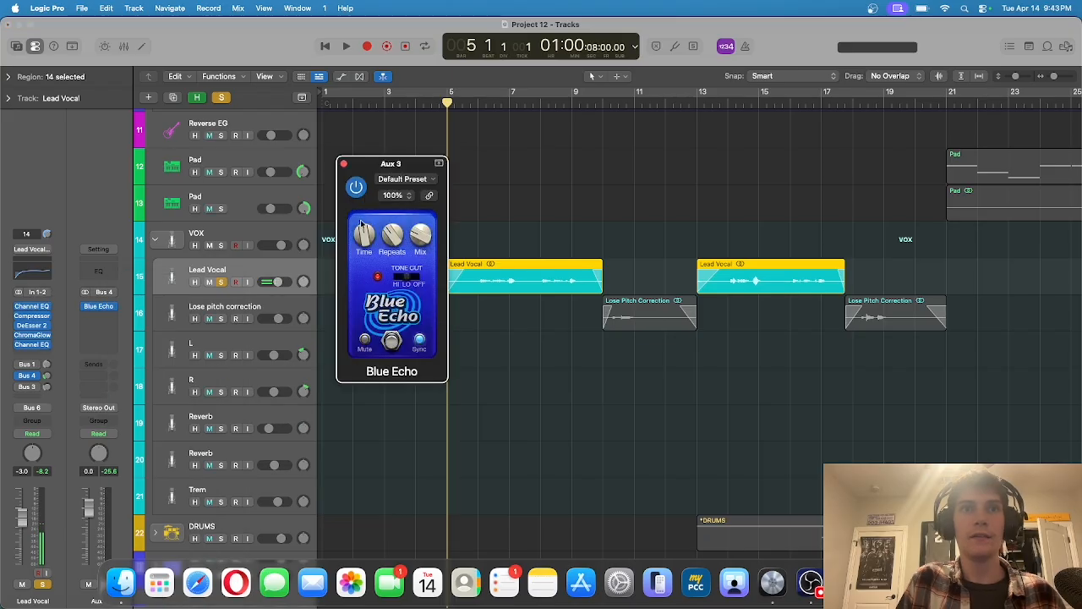
left_click(344, 164)
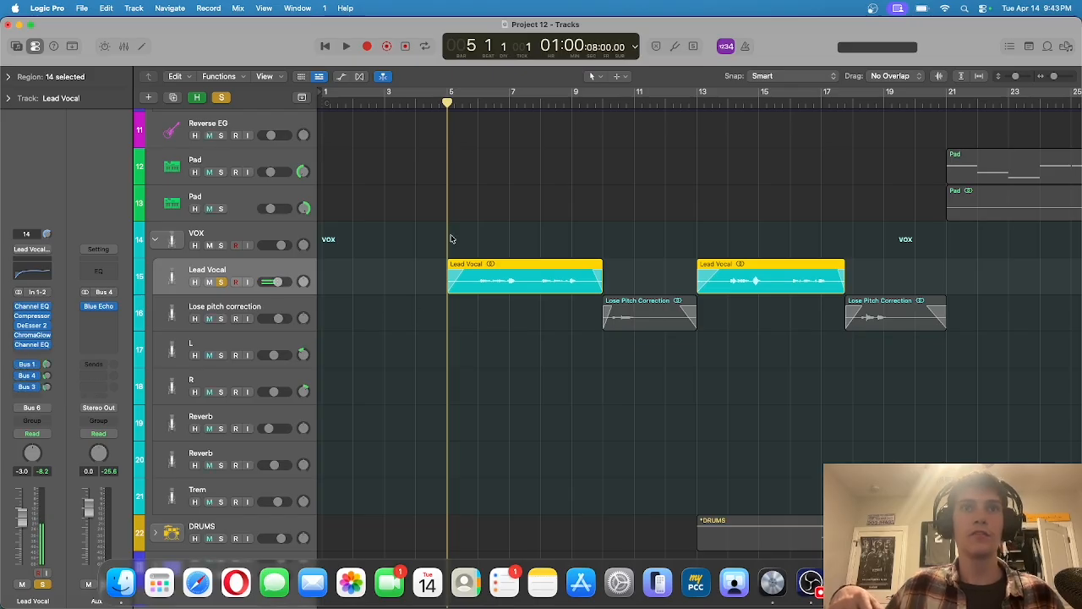
- Play the Lead Vocal from bar 5 with all three sends active, return the playhead to bar 5 and deselect the regions
key("space")
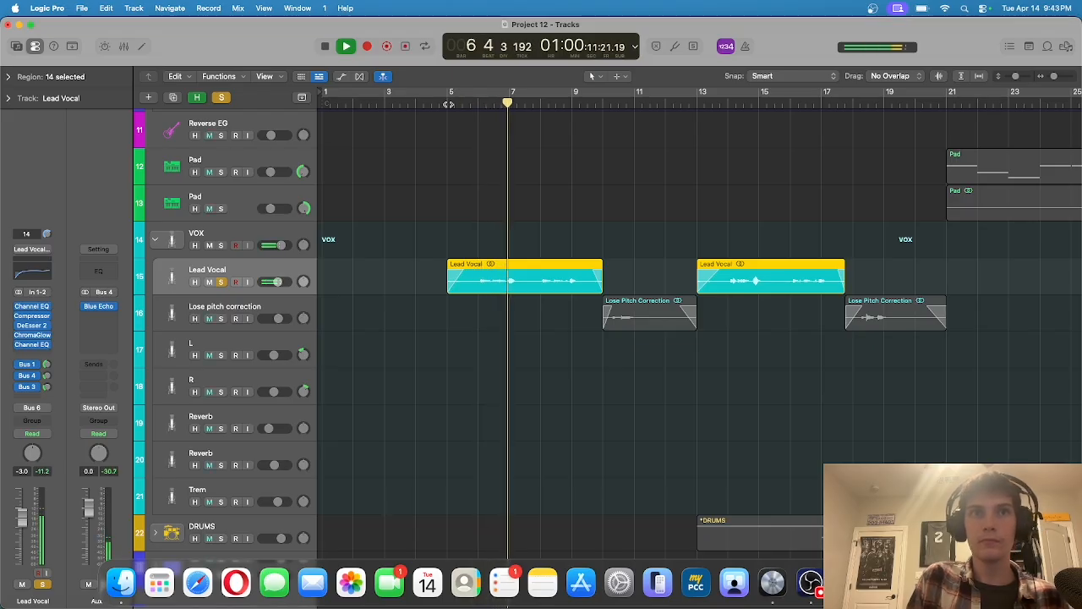
key("space")
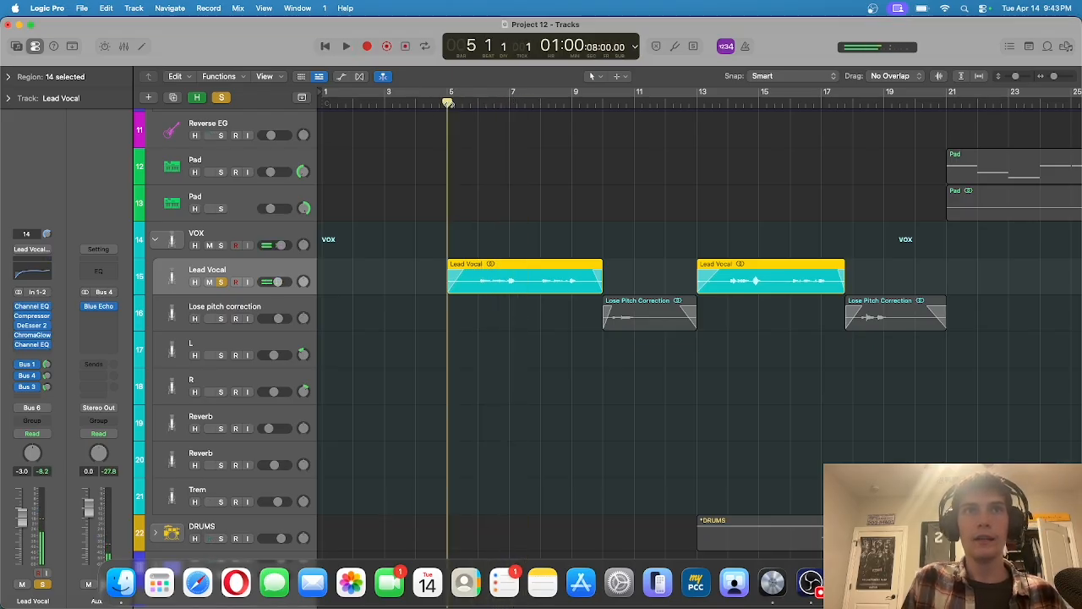
left_click(427, 306)
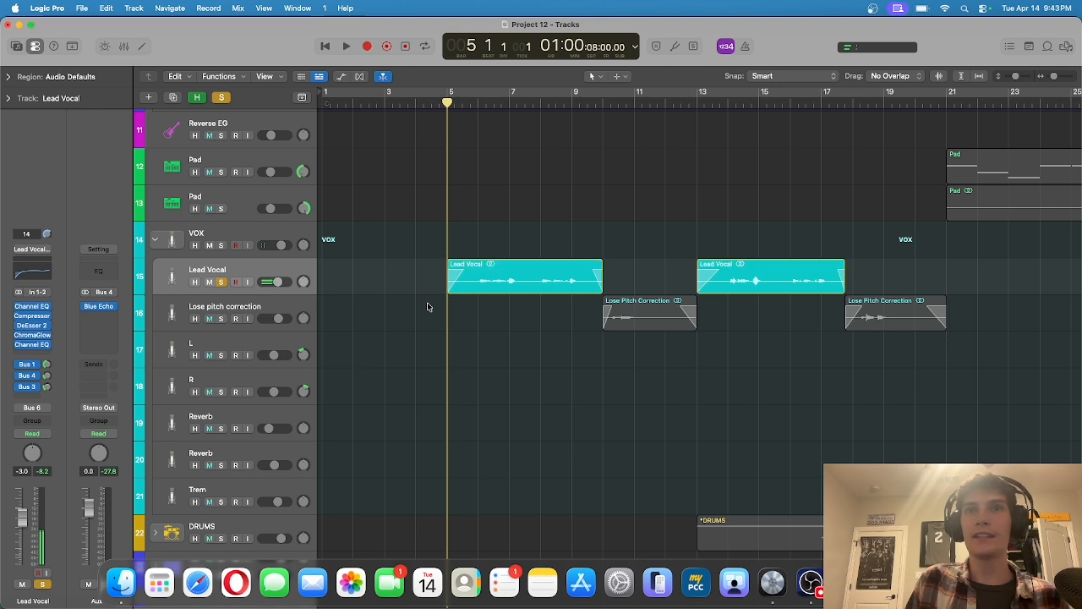
- Unsolo the Lead Vocal track, solo the Lose pitch correction track and place the playhead at bar 10
left_click(282, 268)
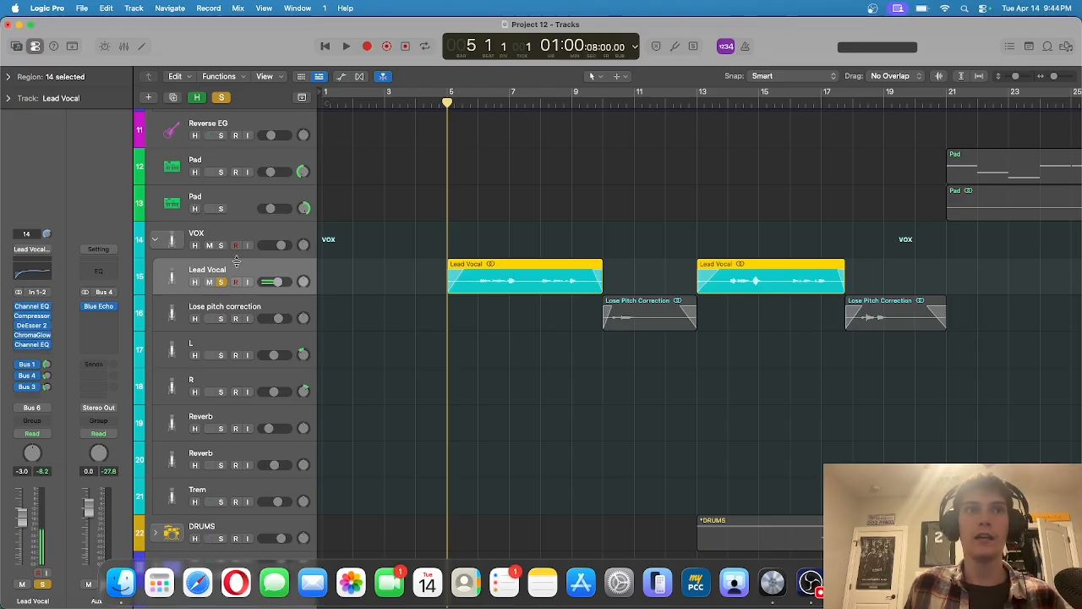
left_click(222, 280)
left_click(238, 318)
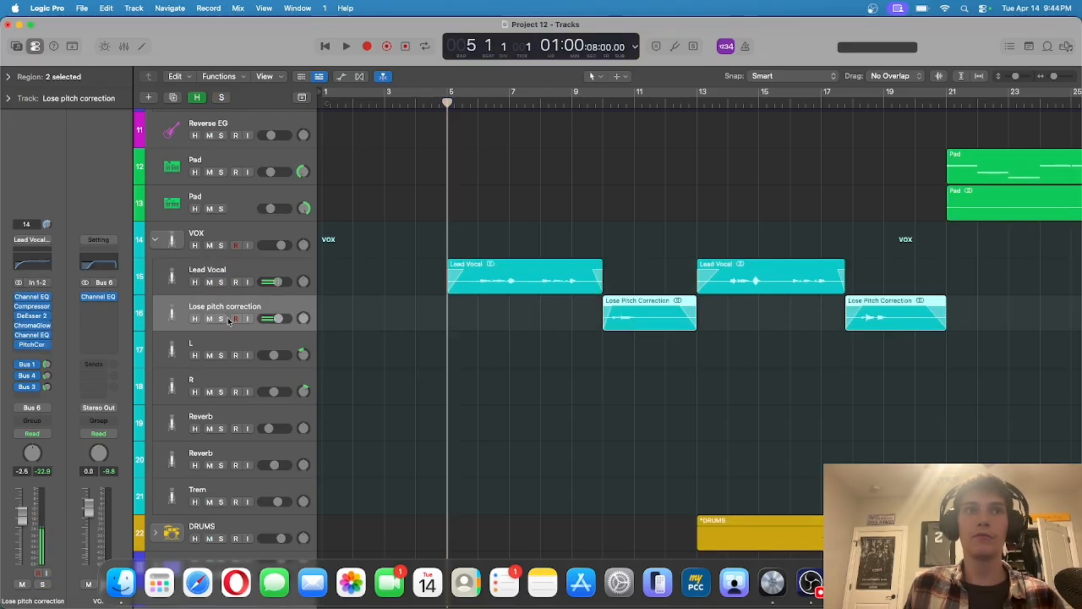
left_click(220, 319)
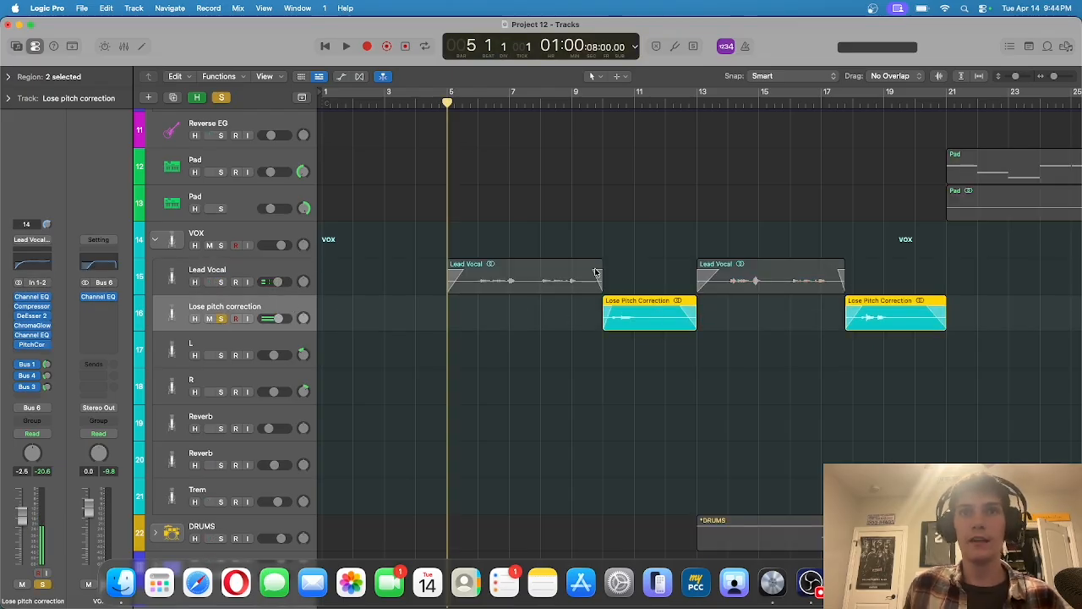
left_click(602, 102)
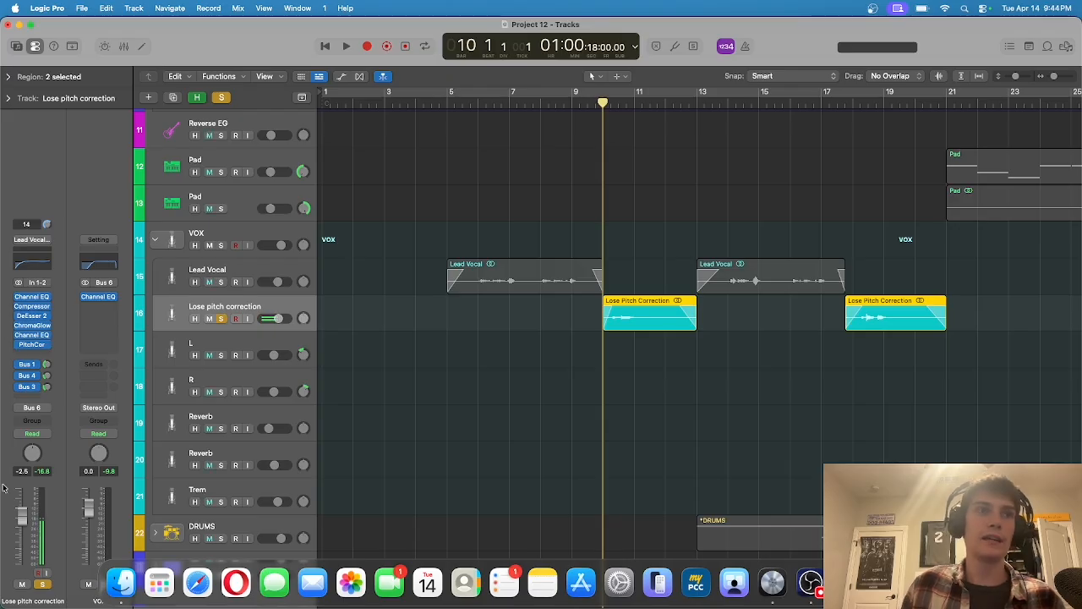
- Inspect the Pitch Correction plug-in on the Lose pitch correction track and return the playhead to bar 5
left_click(32, 345)
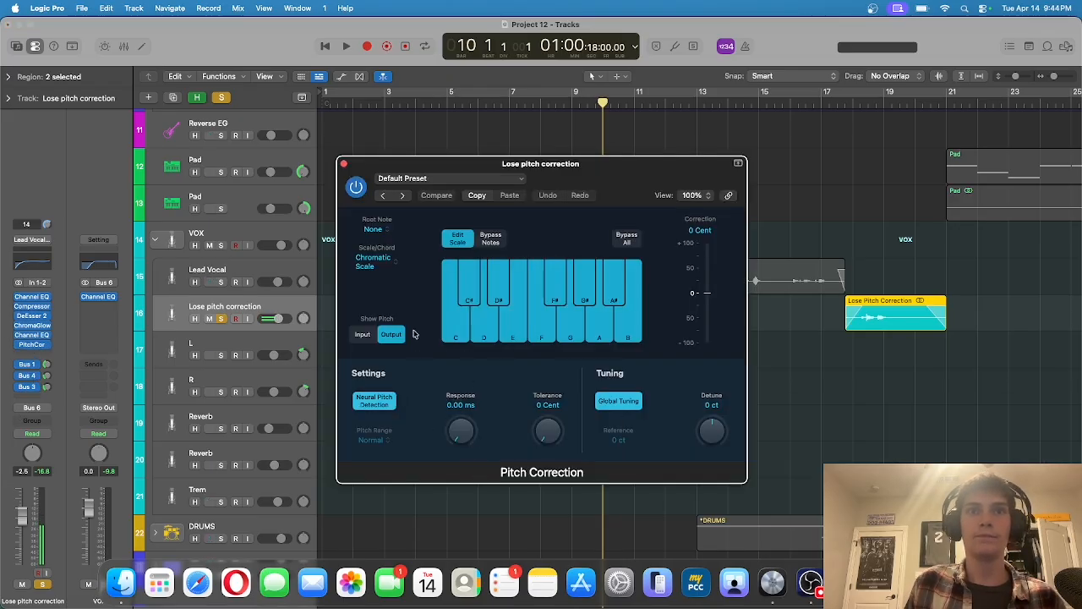
left_click(343, 164)
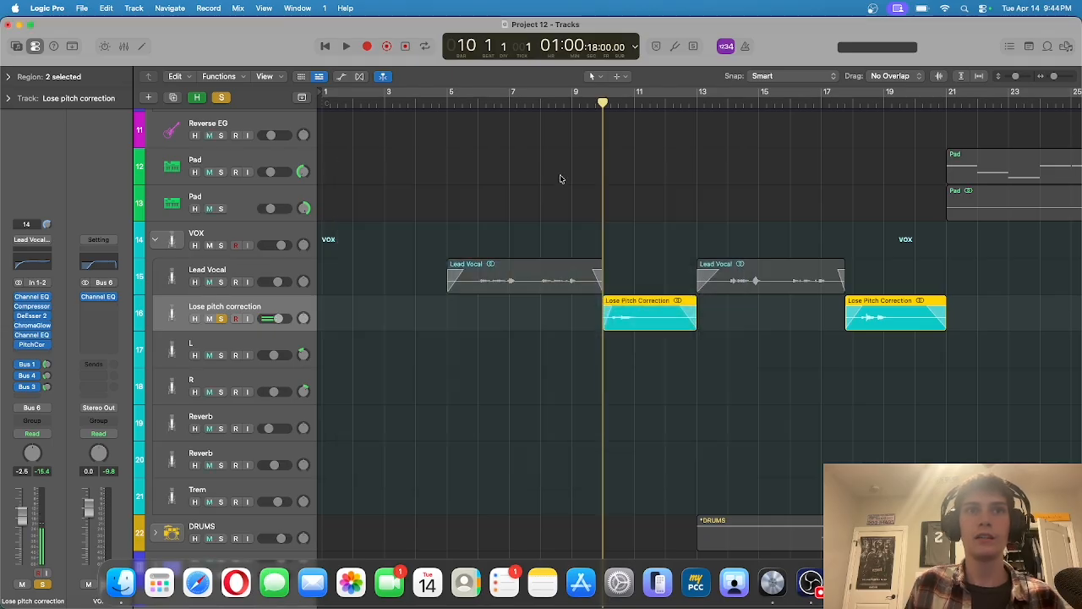
left_click(447, 102)
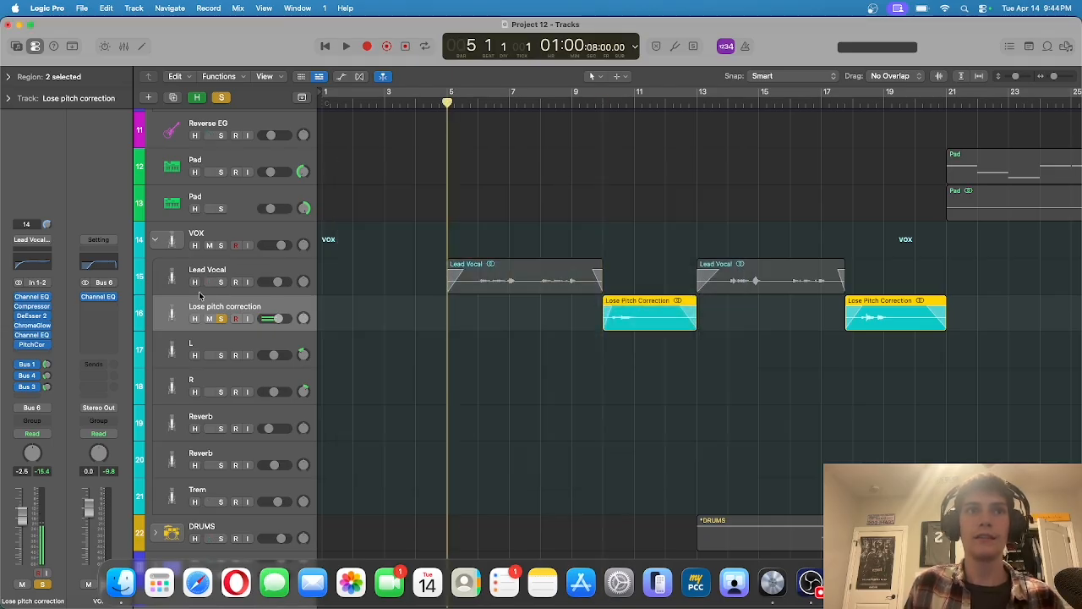
- Solo the Lead Vocal and Lose pitch correction tracks together and play them from bar 5
left_click(222, 319)
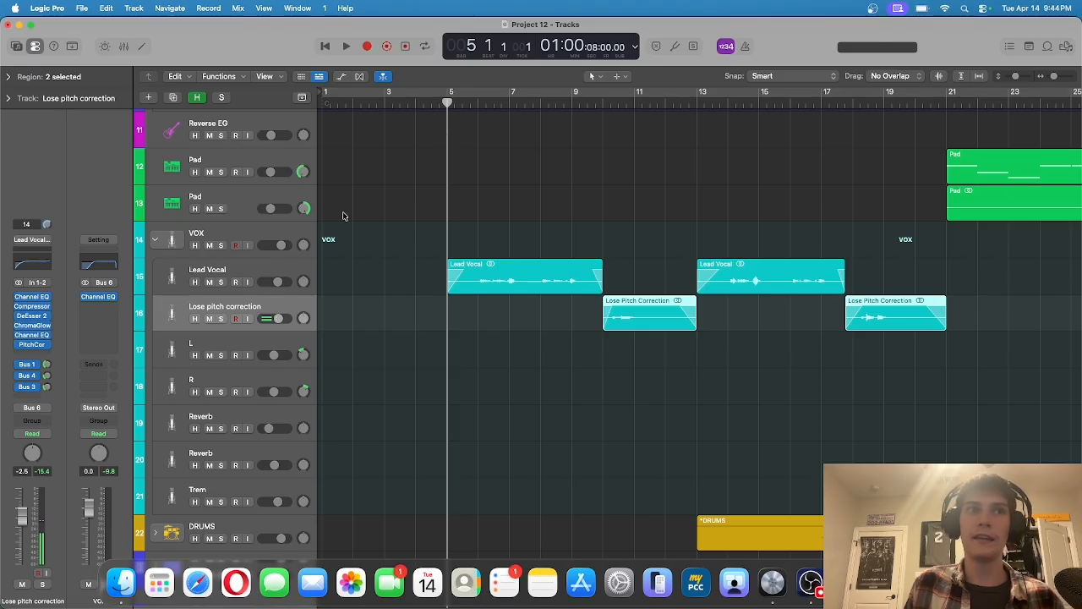
left_click(221, 283)
left_click(222, 319)
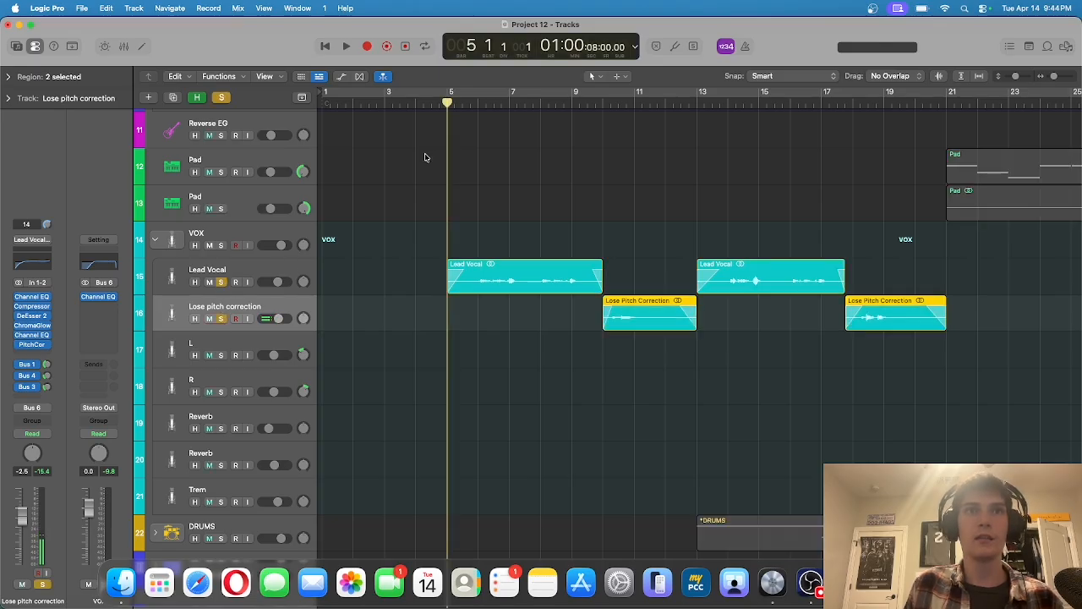
key("space")
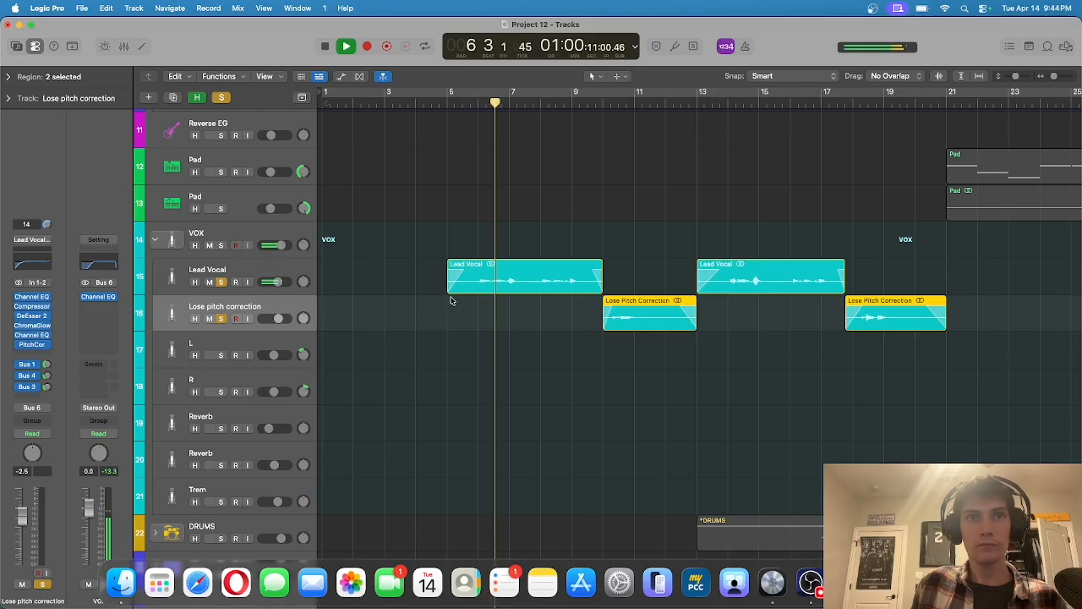
- Trim the start of the first Lead Vocal region, return the playhead to bar 5 and extend the region's start back to bar 5
left_click_drag(449, 287, 468, 287)
left_click(475, 317)
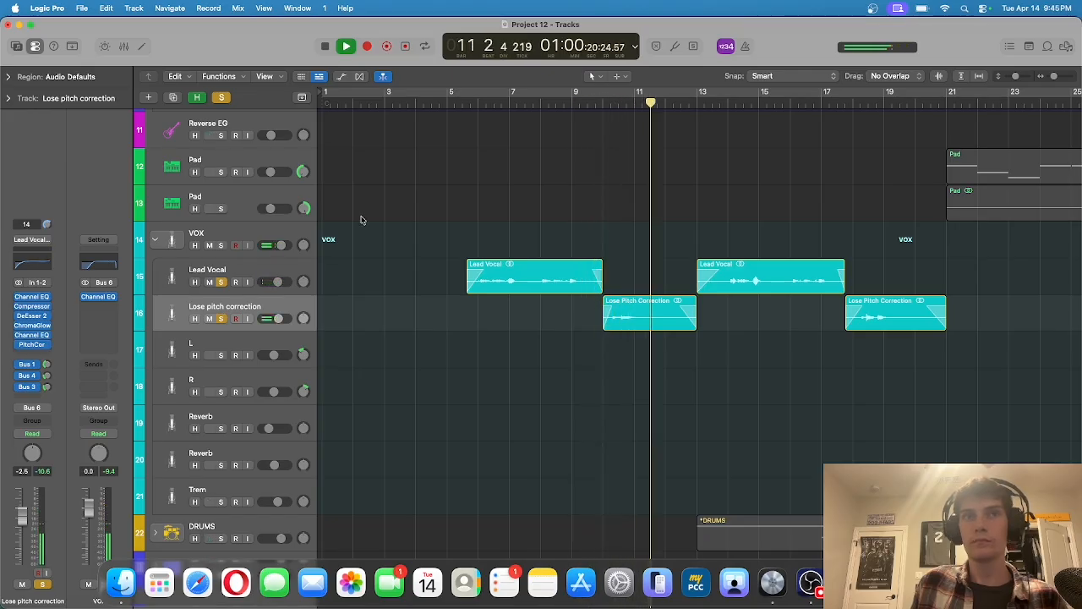
left_click(327, 46)
left_click(446, 103)
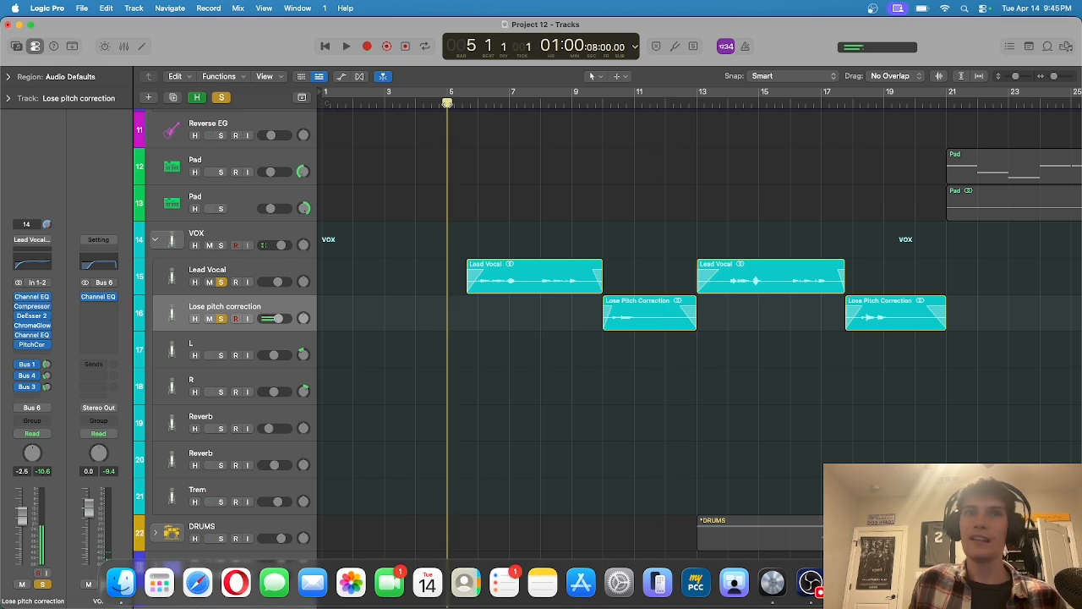
mouse_move(468, 283)
left_mouse_down()
mouse_move(412, 284)
mouse_move(448, 289)
left_mouse_up()
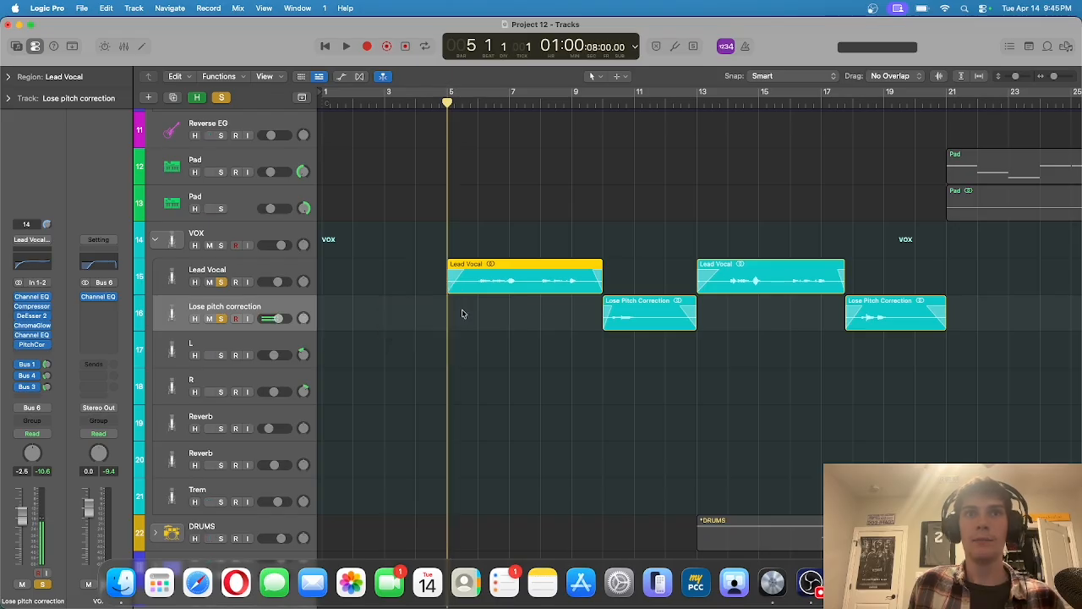
left_click(462, 314)
- Unsolo the Lead Vocal and Lose pitch correction tracks and collapse the VOX track stack
left_click(220, 282)
left_click(222, 319)
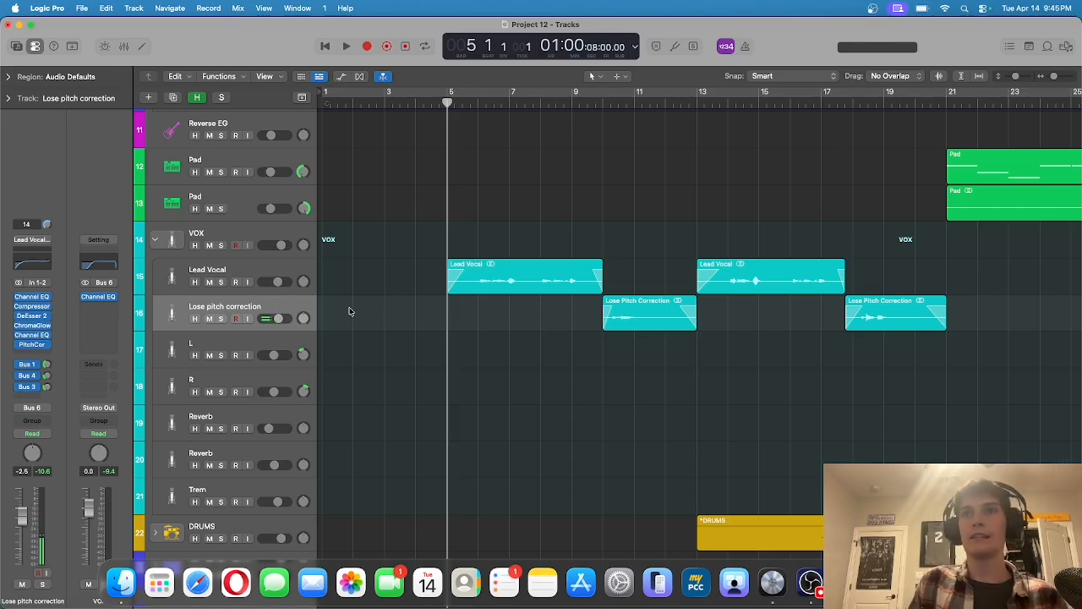
scroll(560, 452, "down", 2)
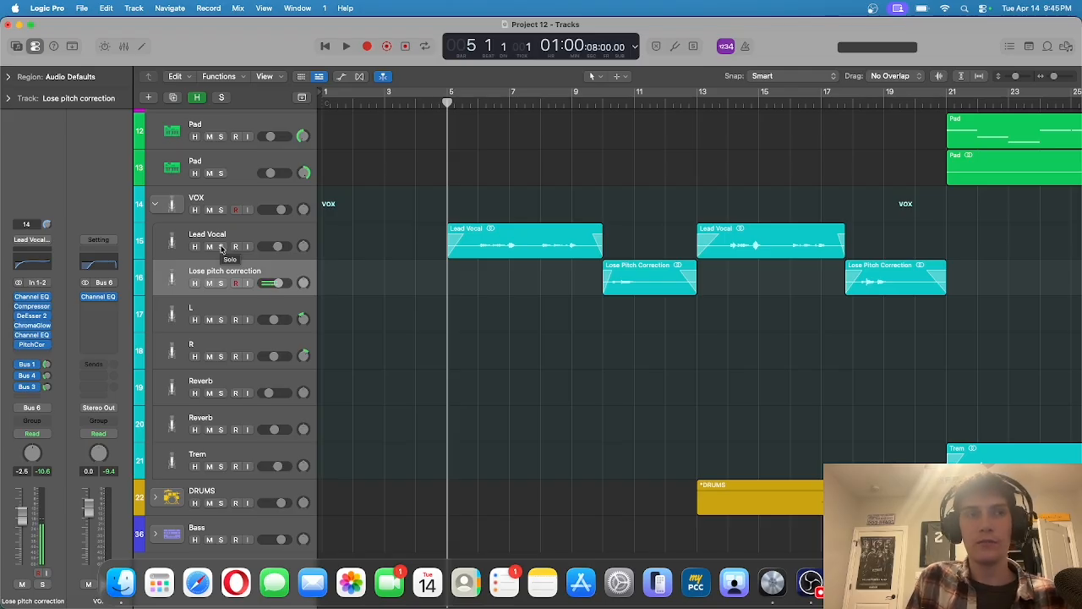
left_click(155, 203)
scroll(365, 415, "down", 1)
scroll(365, 415, "up", 1)
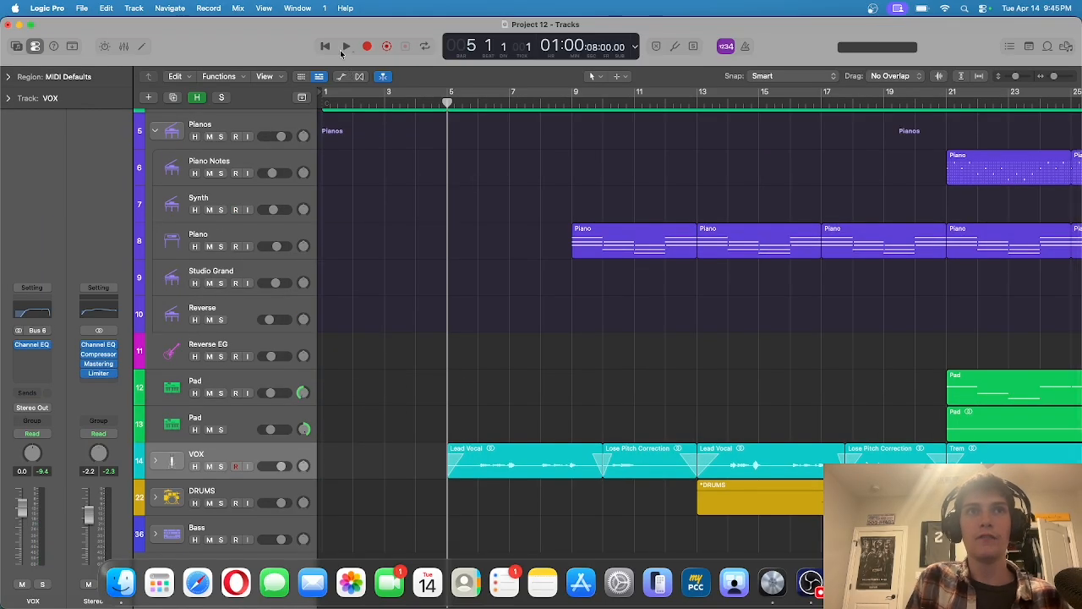
- Play the full mix from bar 1 with cycle mode on, return the playhead to the start and turn cycle mode off
left_click(326, 47)
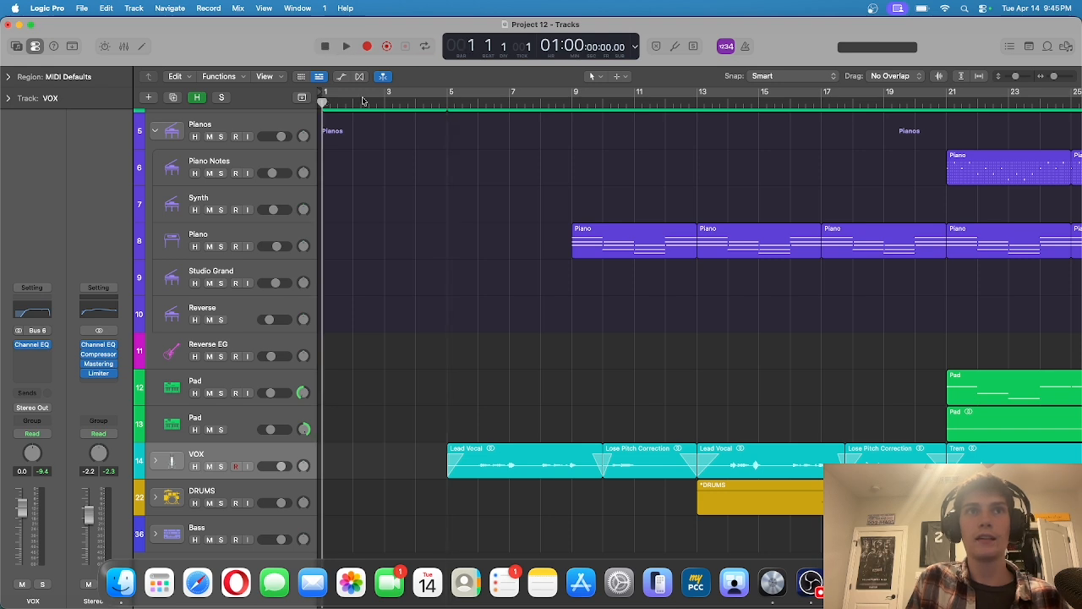
key("c")
left_click(346, 47)
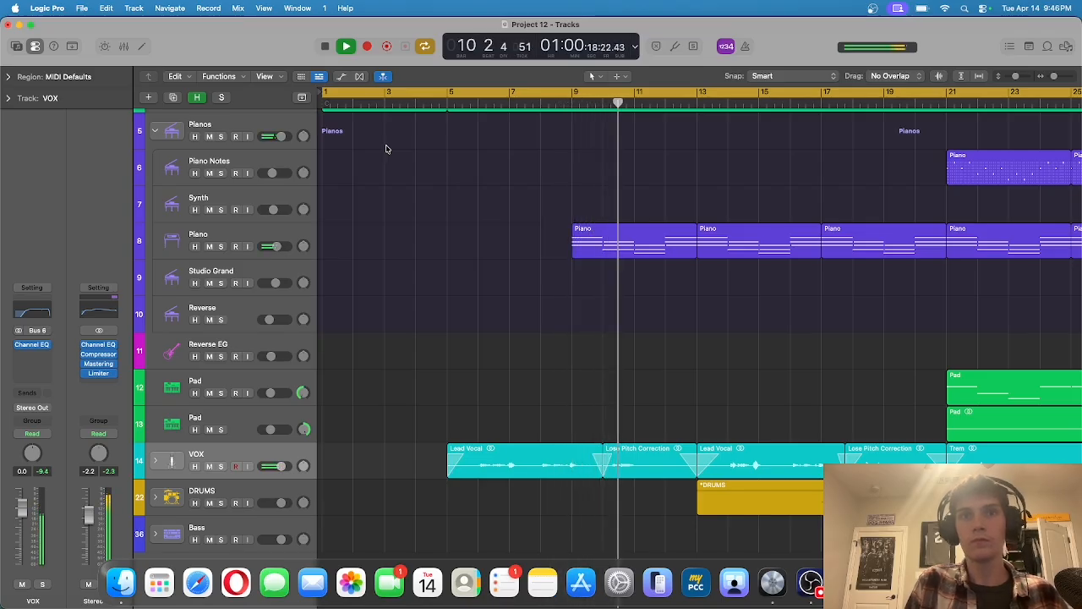
left_click(324, 45)
left_click(324, 45)
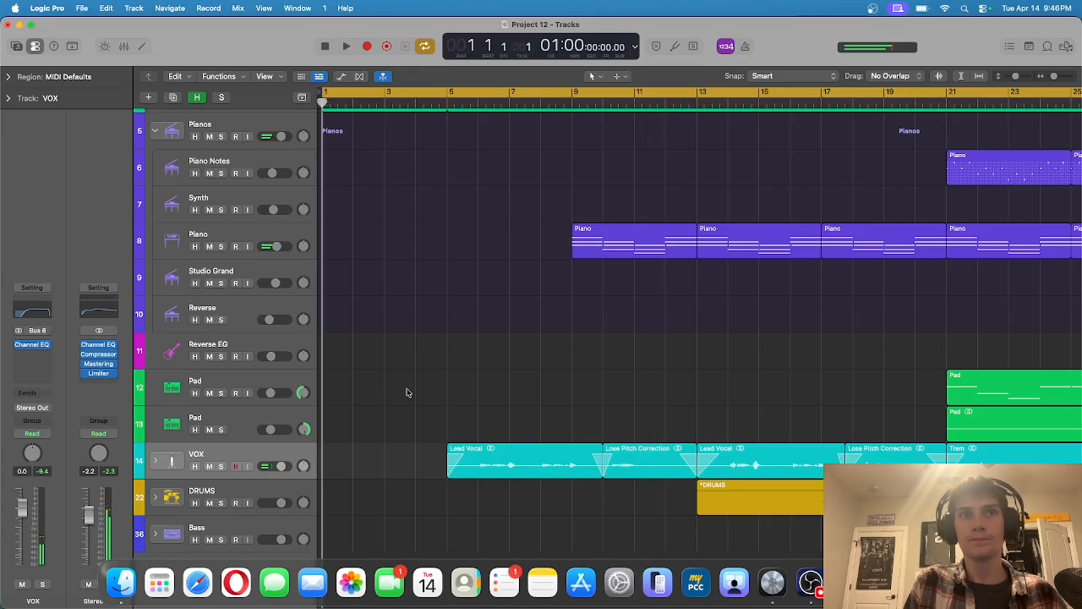
left_click(380, 86)
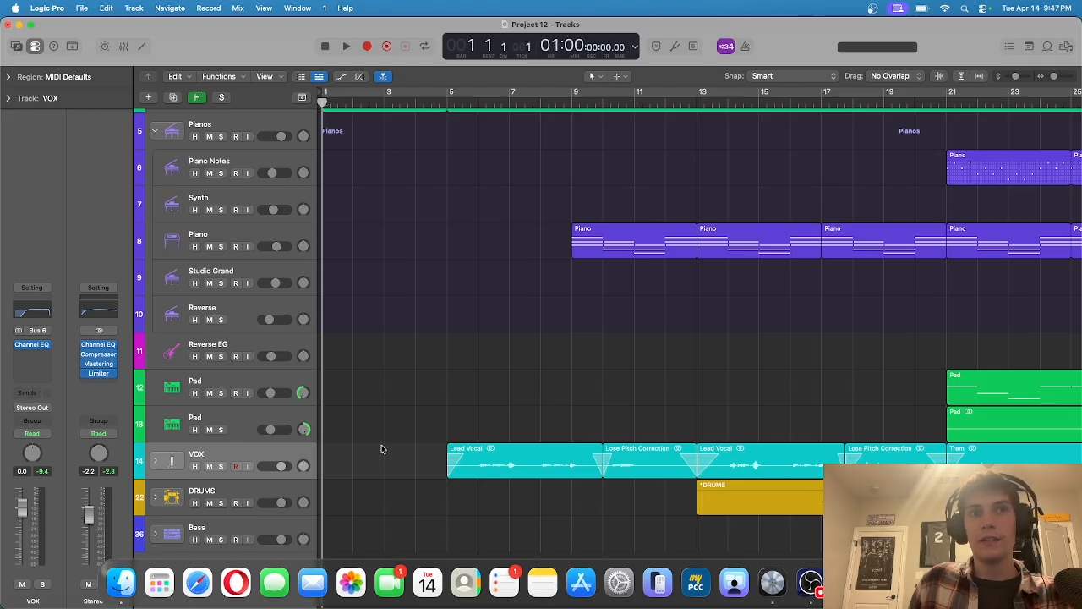
- Place the playhead at bar 13, at the start of the DRUMS stack's first region
scroll(246, 334, "up", 2)
scroll(245, 330, "down", 2)
scroll(245, 327, "up", 2)
scroll(245, 327, "down", 2)
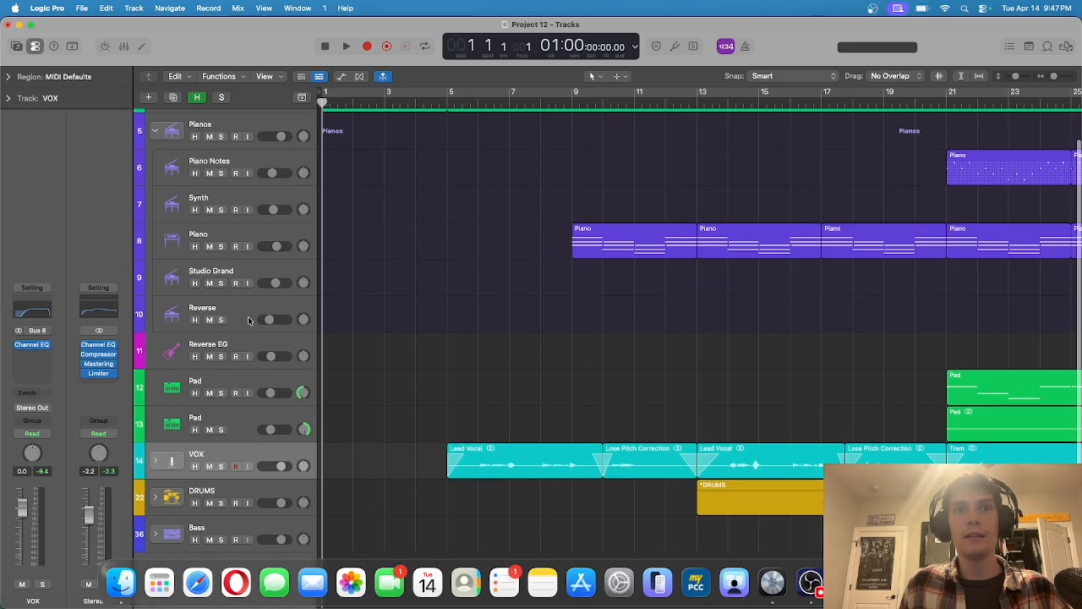
left_click(448, 103)
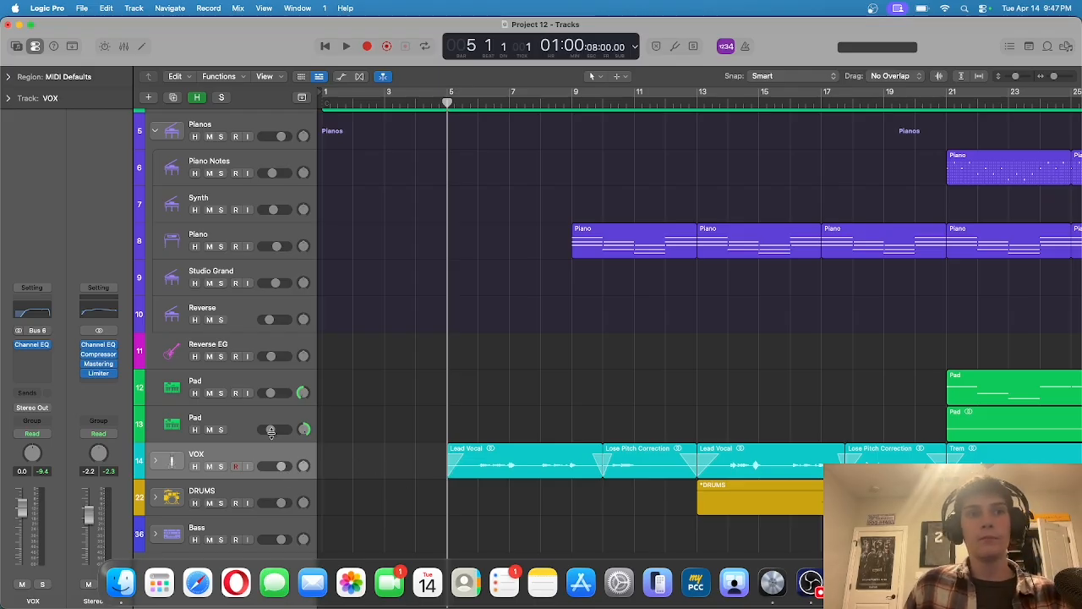
scroll(547, 442, "up", 2)
scroll(547, 443, "right", 3)
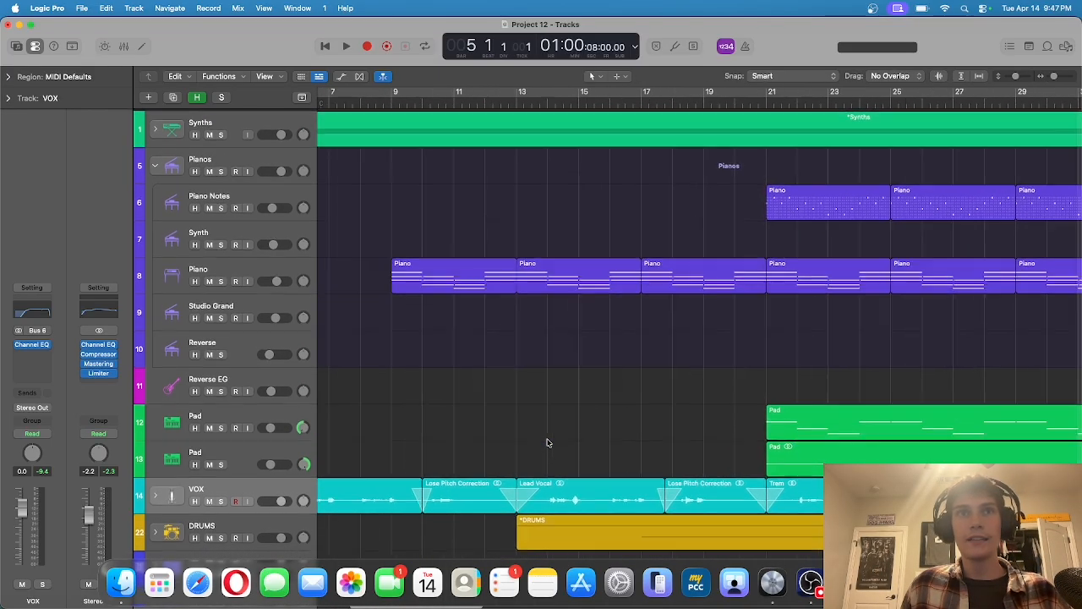
left_click(553, 103)
scroll(149, 510, "down", 2)
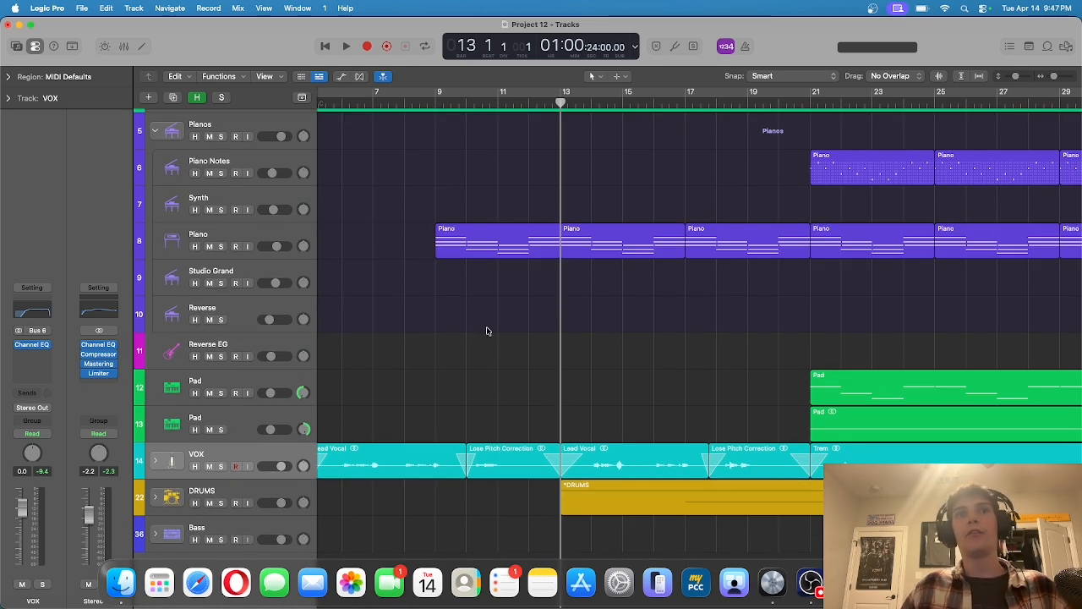
- Expand the DRUMS track stack, then solo and select its first Neo Soul Kit track
scroll(486, 331, "up", 2)
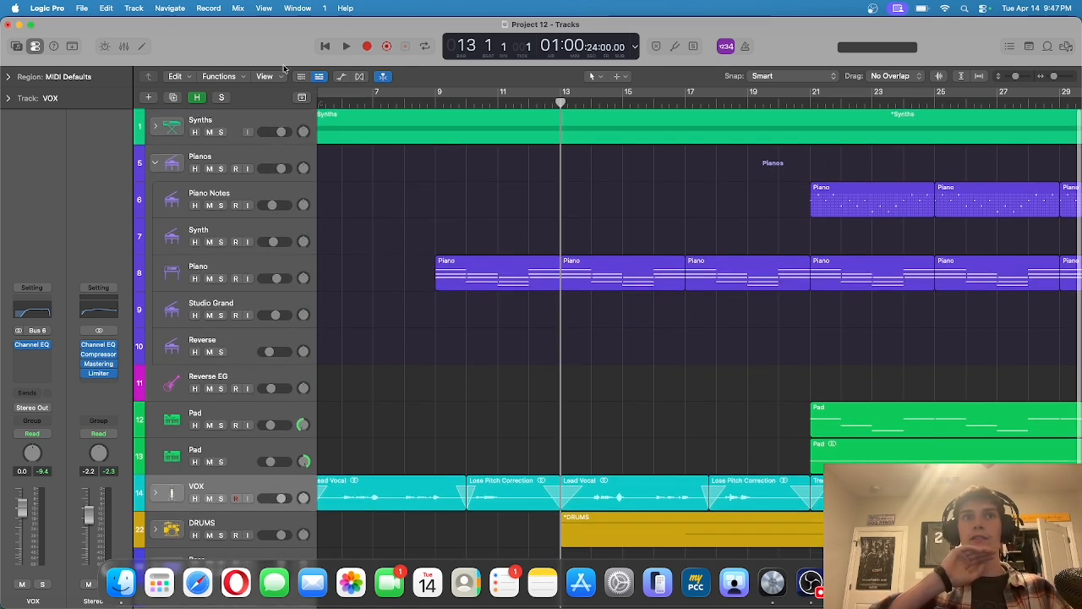
scroll(435, 149, "left", 5)
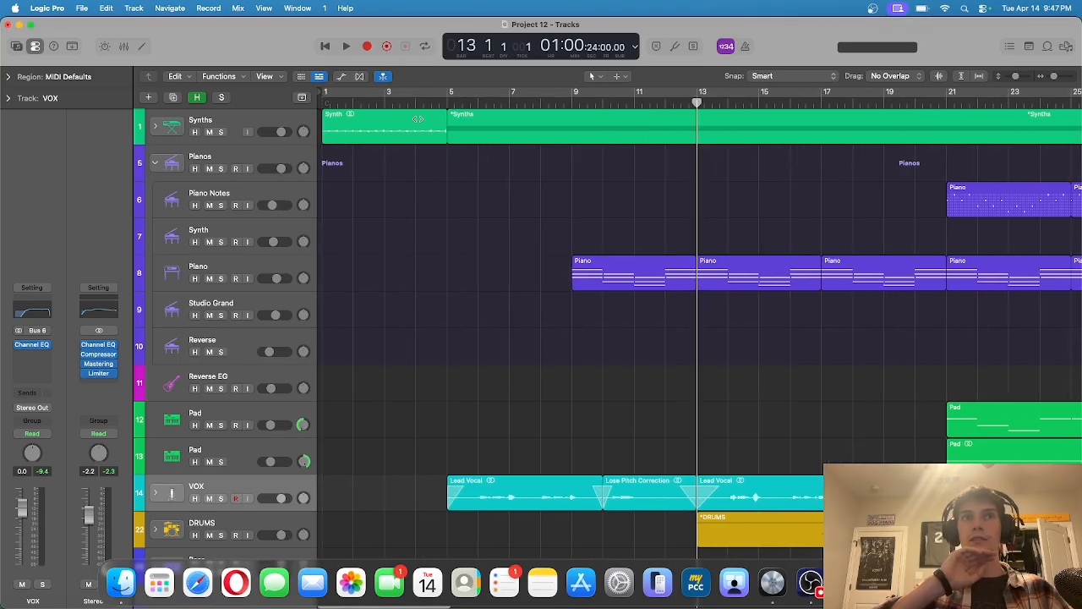
scroll(589, 406, "down", 2)
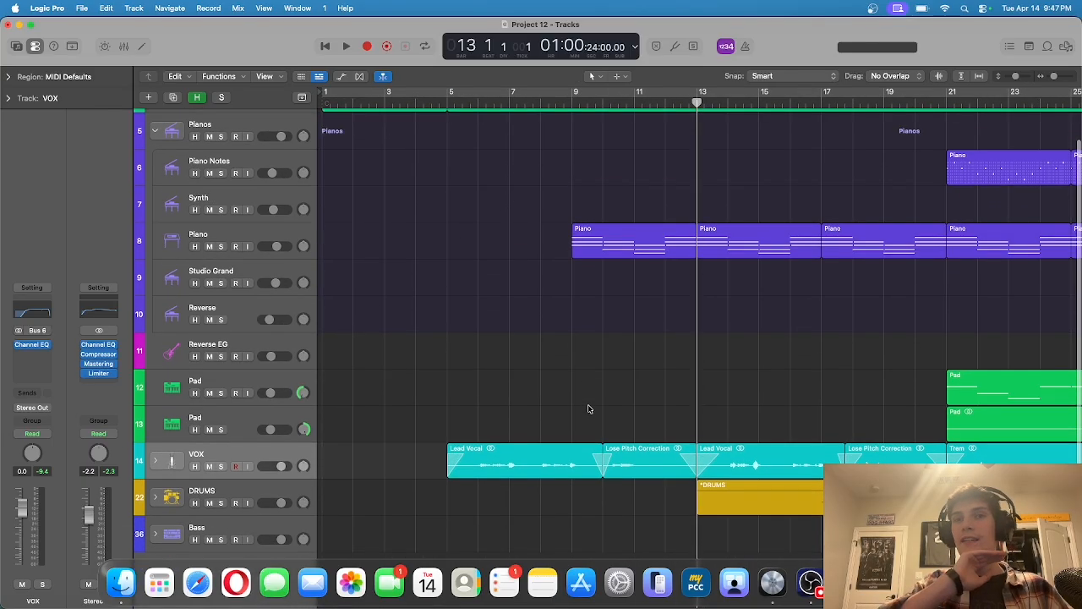
scroll(500, 472, "right", 5)
left_click(155, 499)
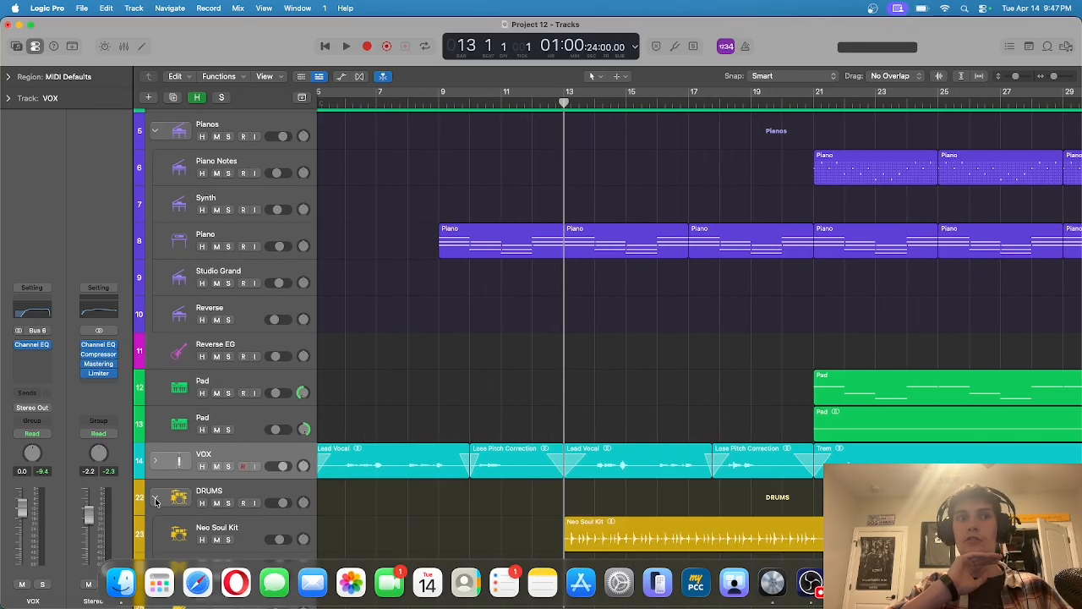
scroll(155, 502, "down", 10)
scroll(156, 503, "up", 3)
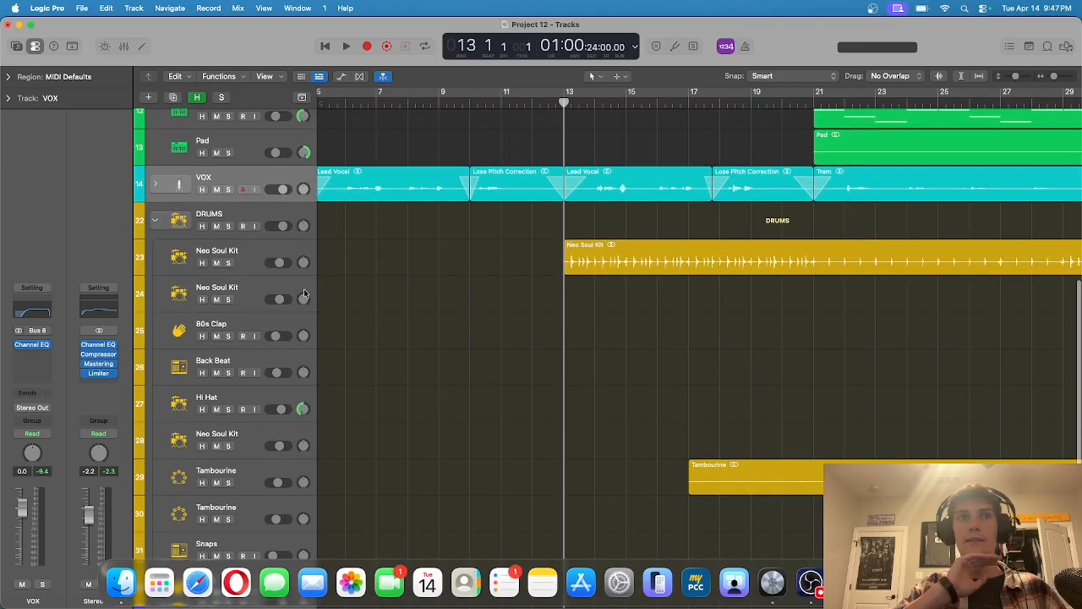
left_click(228, 263)
left_click(275, 253)
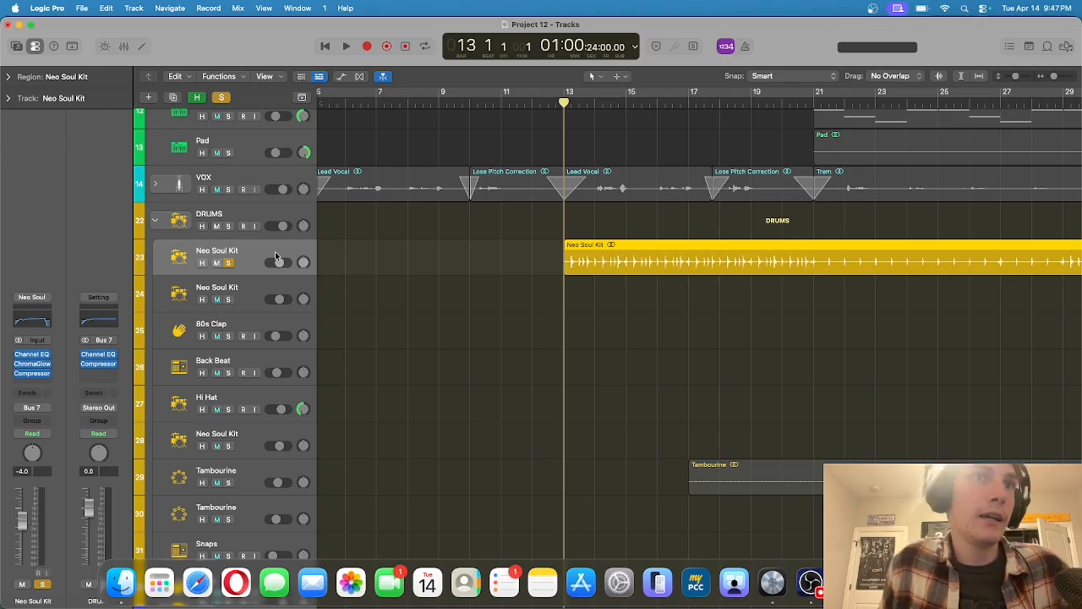
- Select the Neo Soul Kit region, play the soloed drums from bar 13 and return the playhead to bar 13
left_click(572, 289)
left_click(579, 258)
left_click(586, 298)
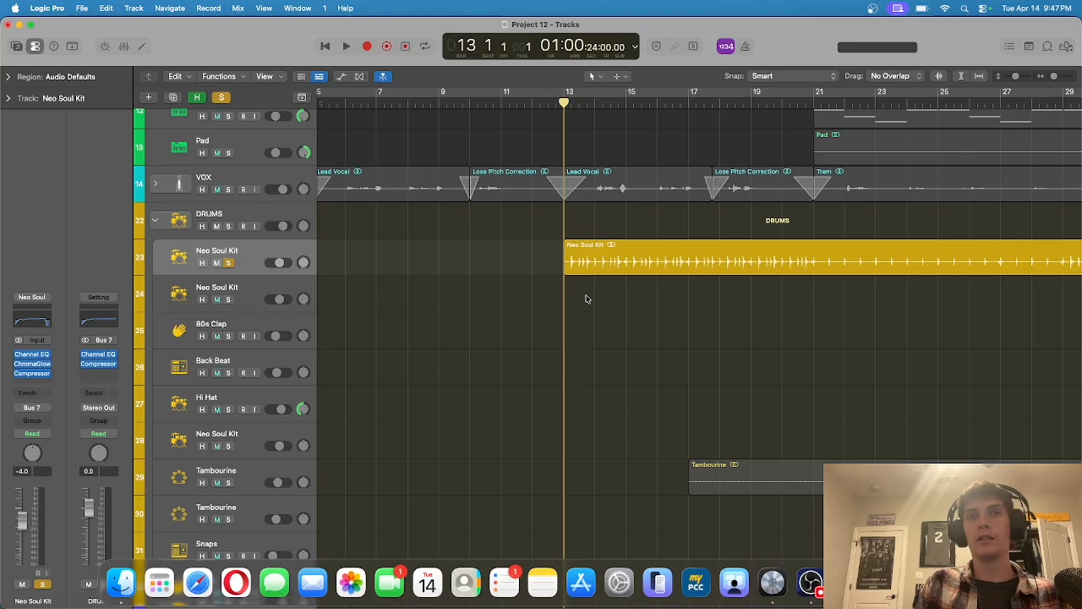
left_click(584, 263)
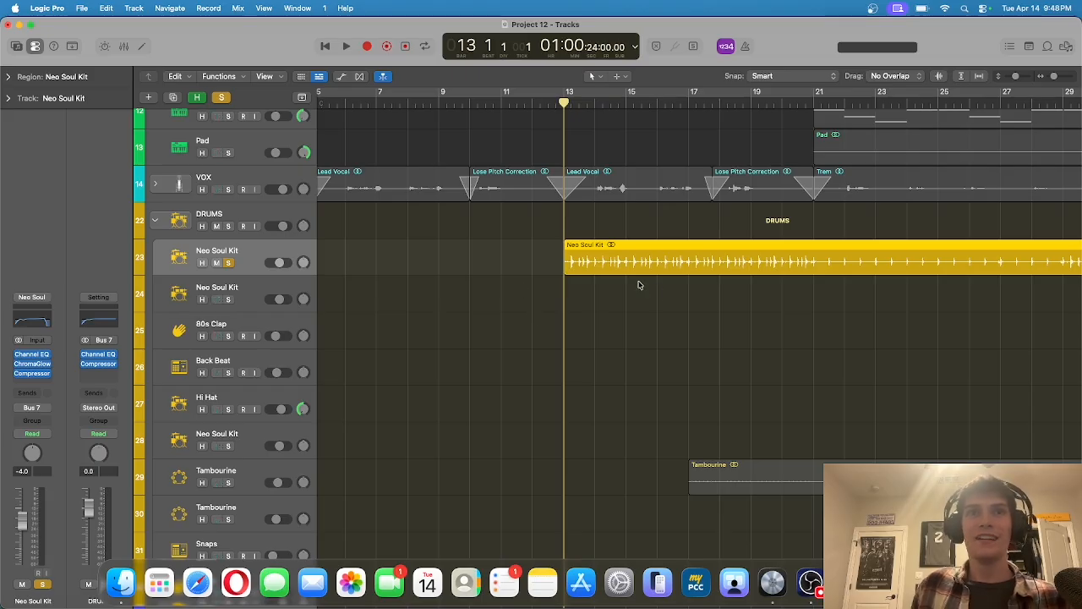
scroll(571, 348, "right", 2)
scroll(597, 357, "left", 6)
scroll(597, 357, "right", 5)
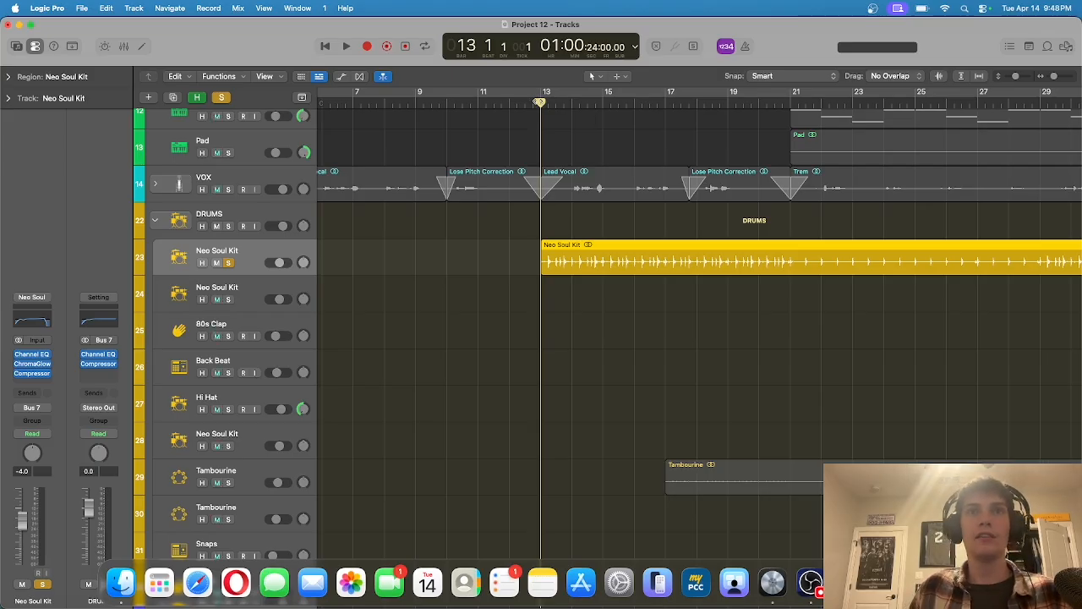
key("space")
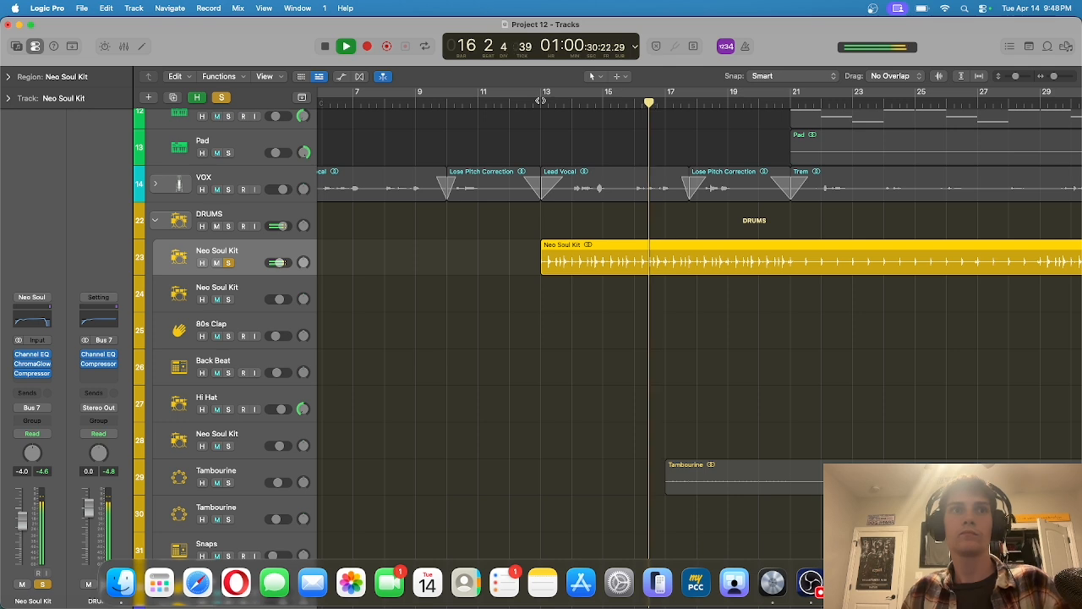
key("space")
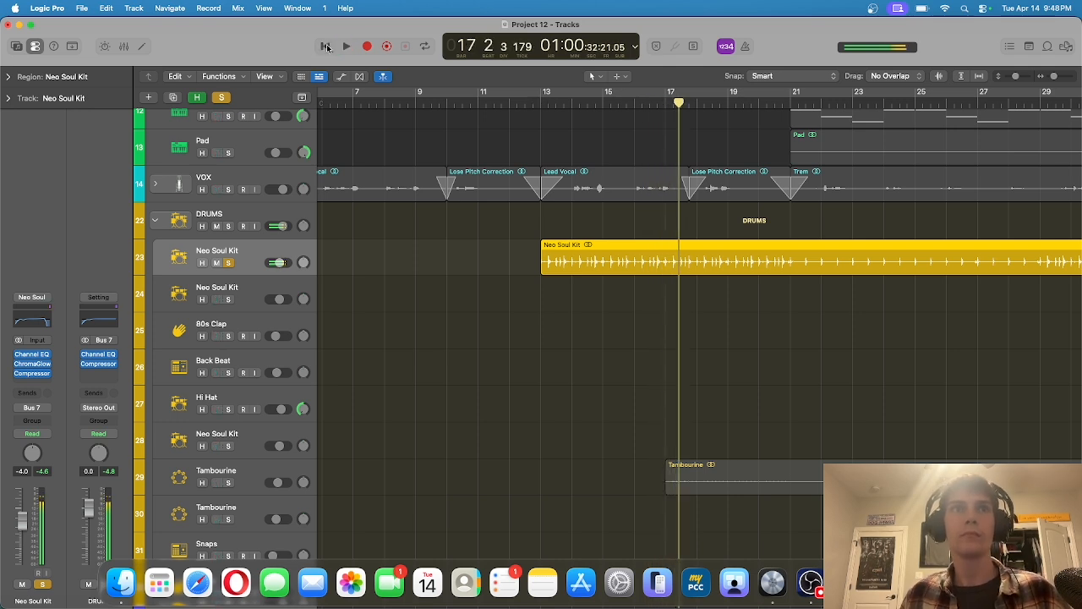
left_click(540, 100)
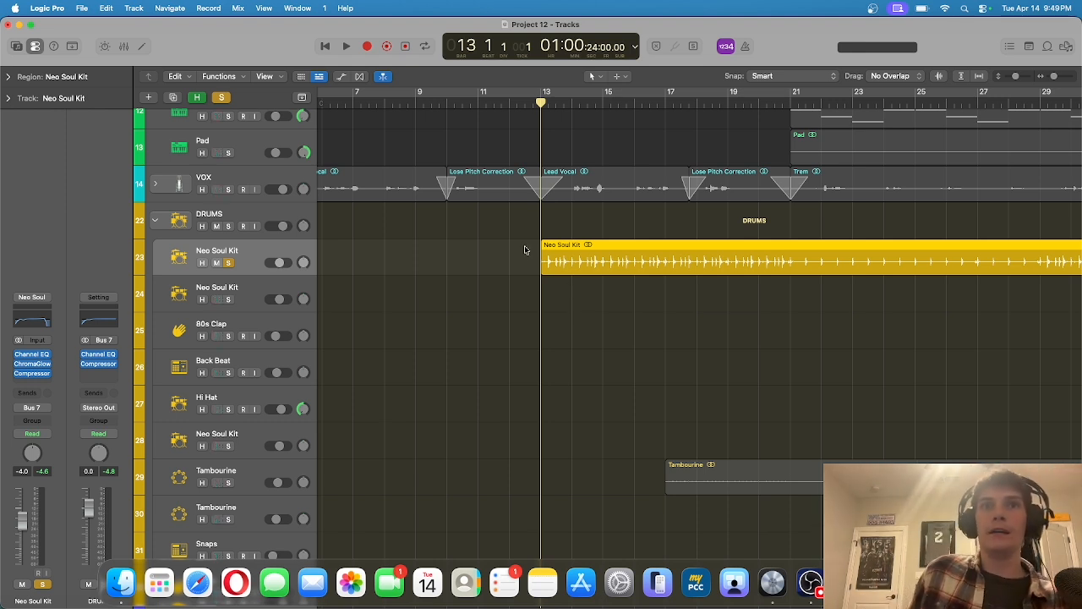
- Play the soloed Neo Soul Kit from bar 21, stop playback and move the playhead back to bar 13
scroll(781, 404, "right", 5)
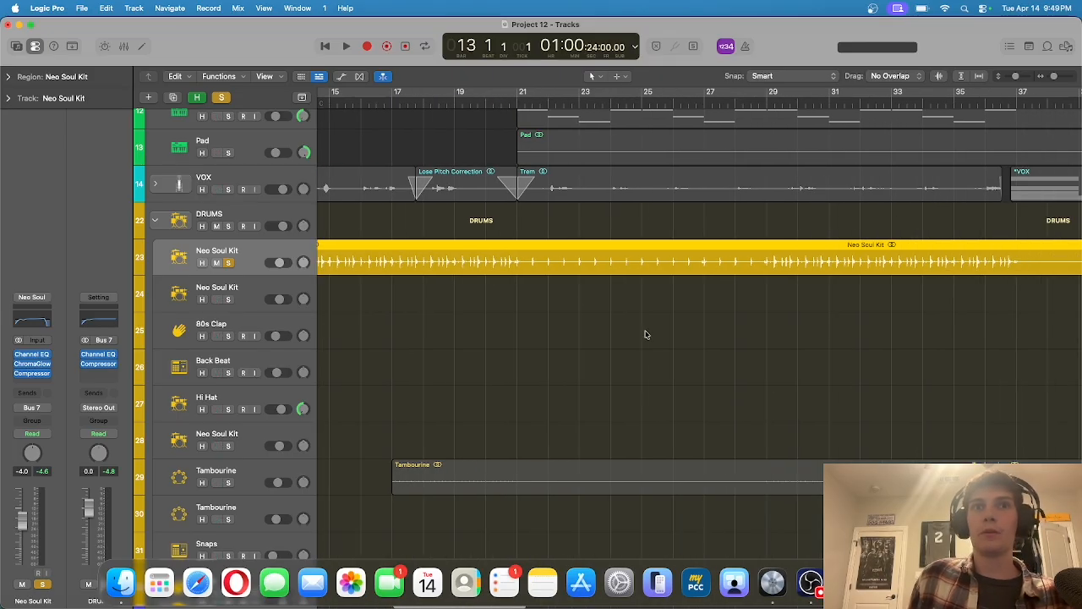
double_click(513, 105)
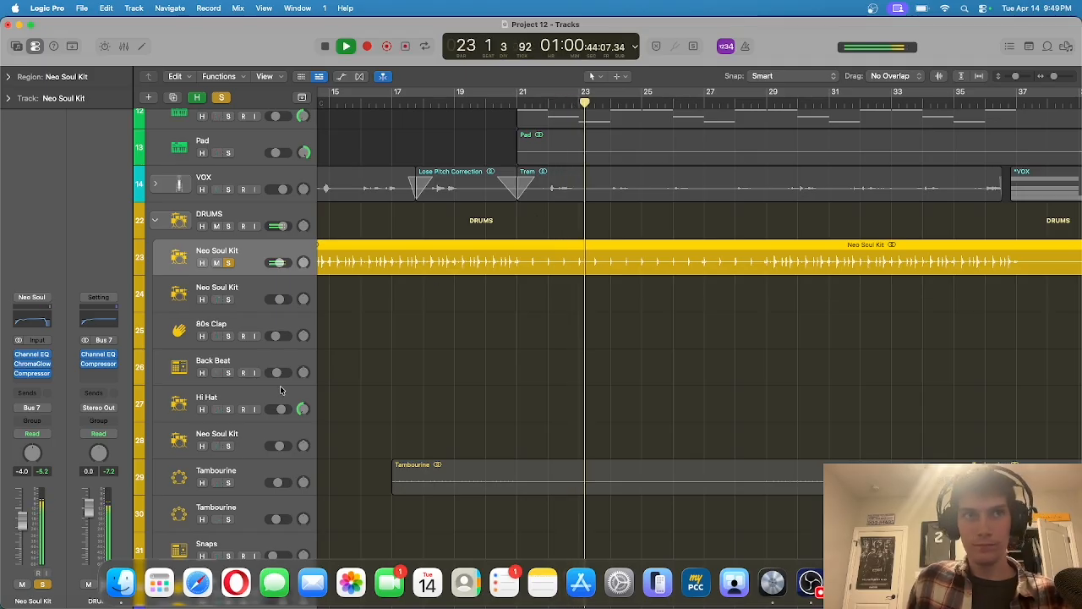
scroll(339, 204, "left", 10)
key("space")
left_click(505, 103)
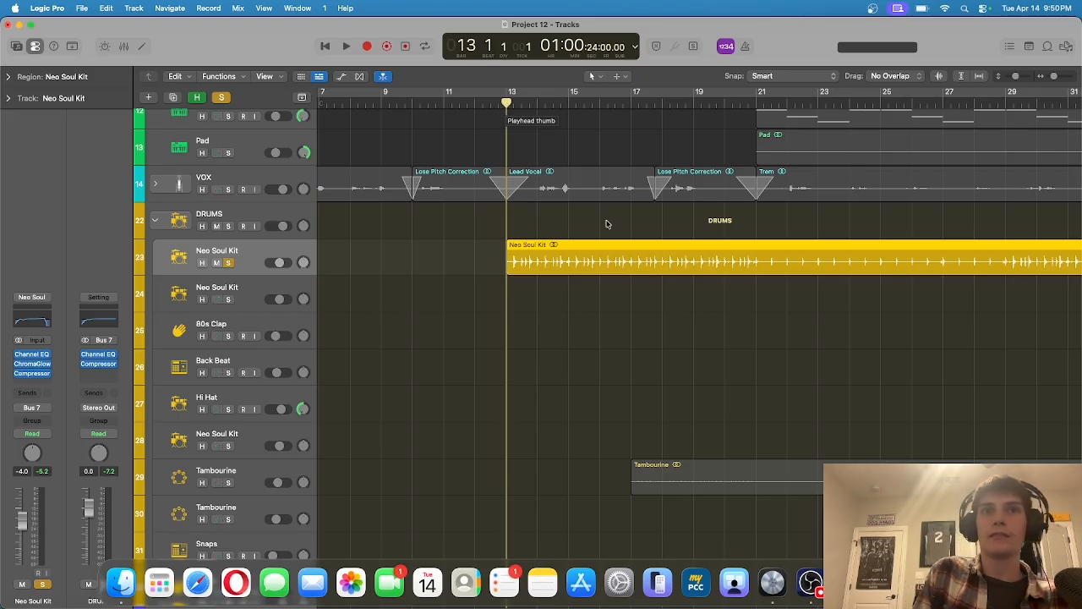
- Reselect the first Neo Soul Kit track in the DRUMS stack to show its channel strip and insert effects
left_click(517, 309)
left_click(309, 293)
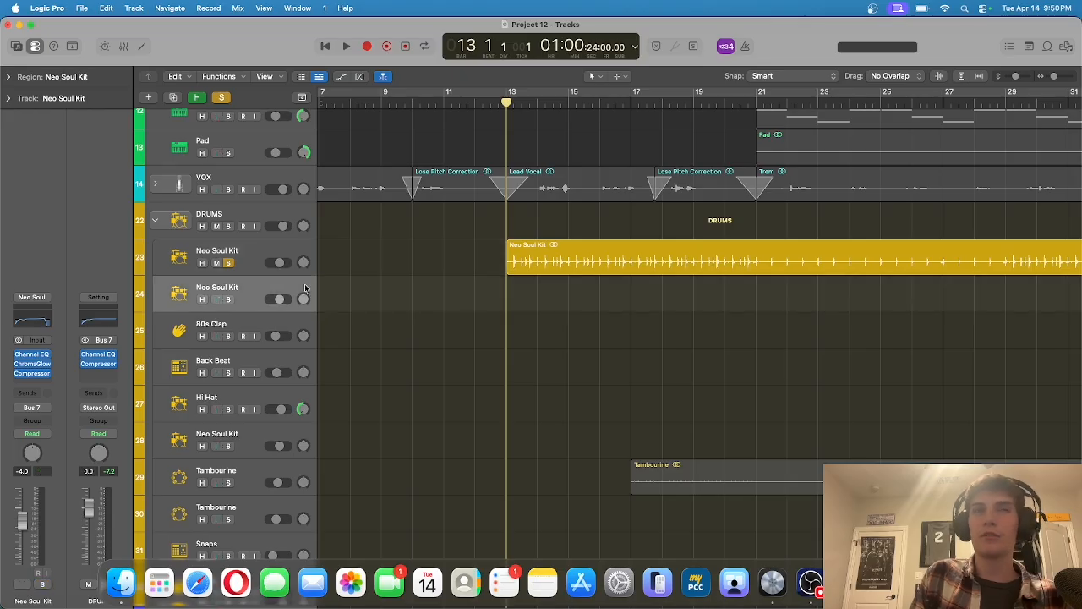
scroll(451, 324, "down", 1)
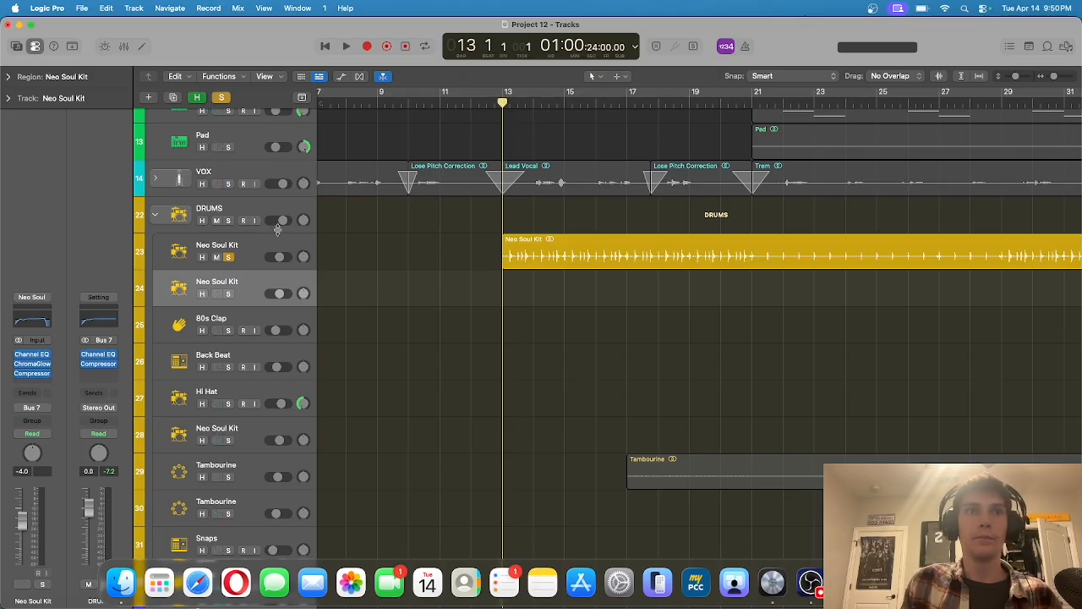
left_click(262, 244)
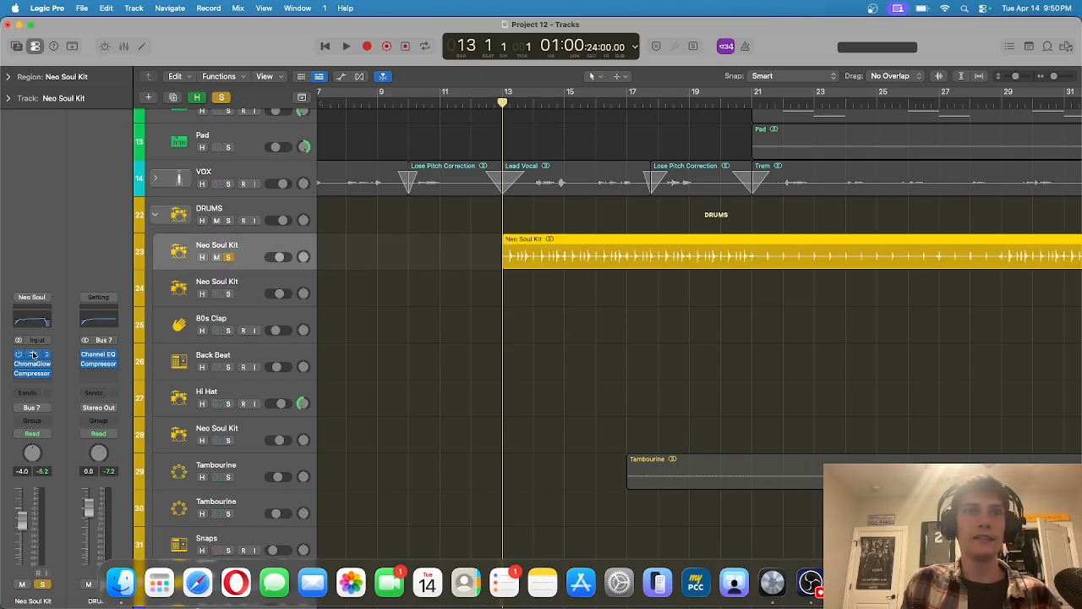
- Examine the Channel EQ settings on the Neo Soul Kit track and on the DRUMS bus, closing each plug-in window
left_click(32, 354)
left_click(464, 292)
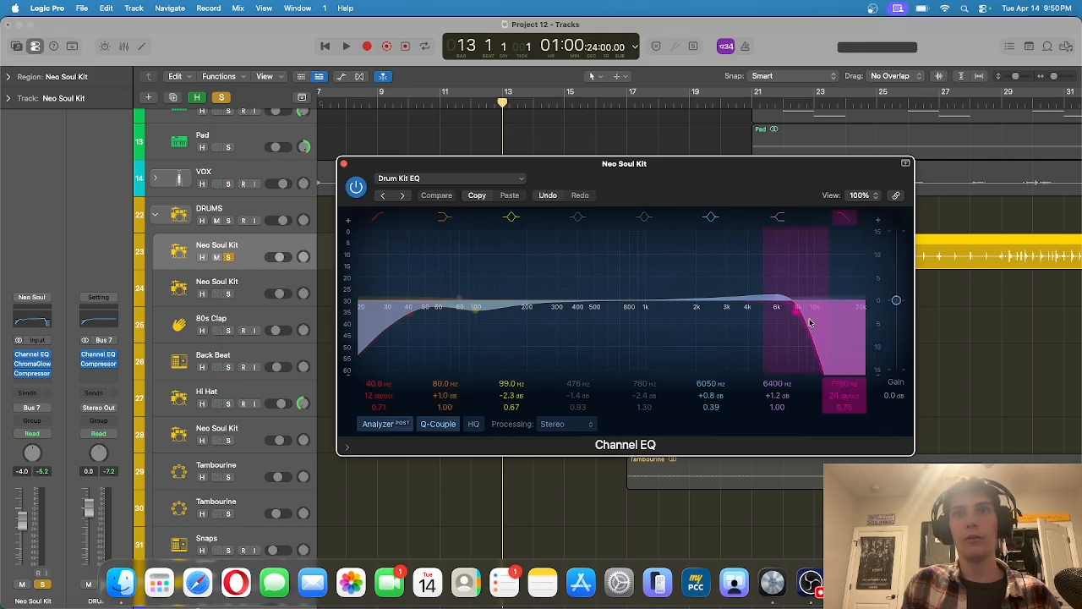
left_click(346, 164)
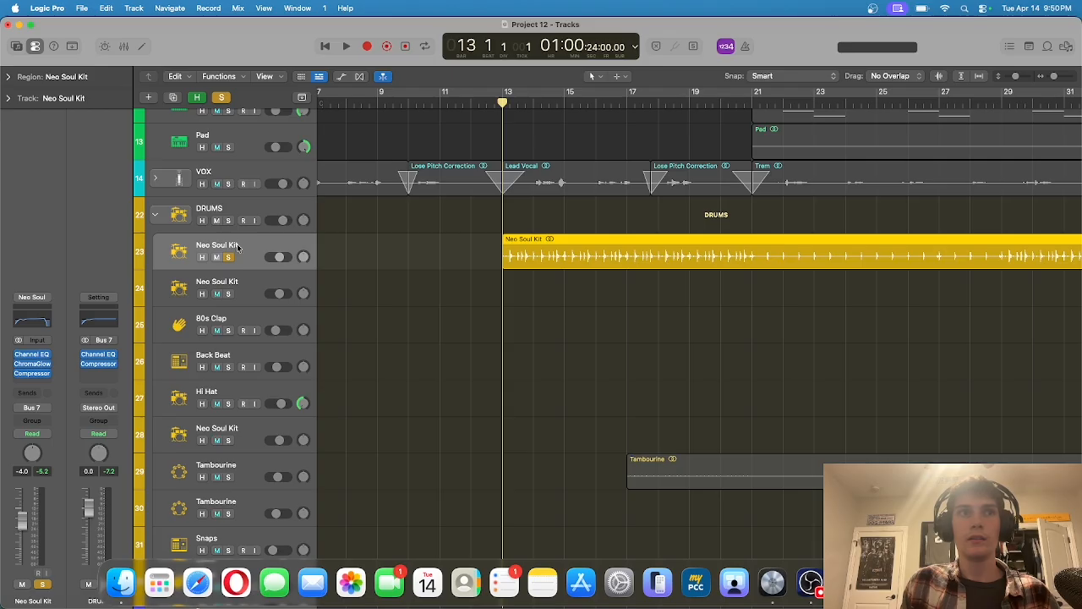
left_click(98, 355)
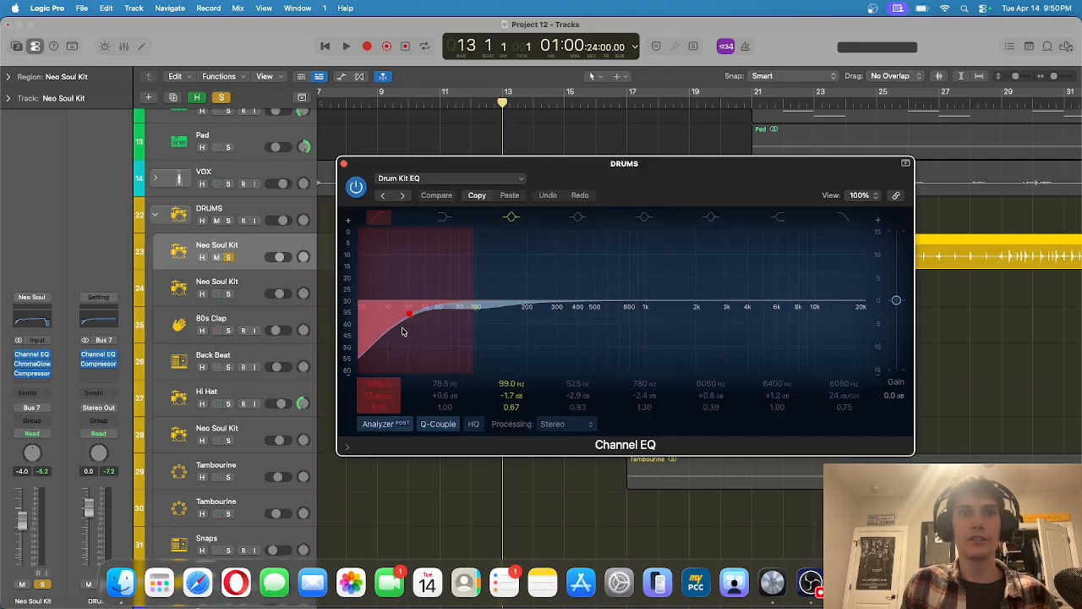
left_click(343, 164)
- Select the DRUMS stack and examine the Channel EQ and Mastering Assistant inserted on the Stereo Out
left_click(259, 210)
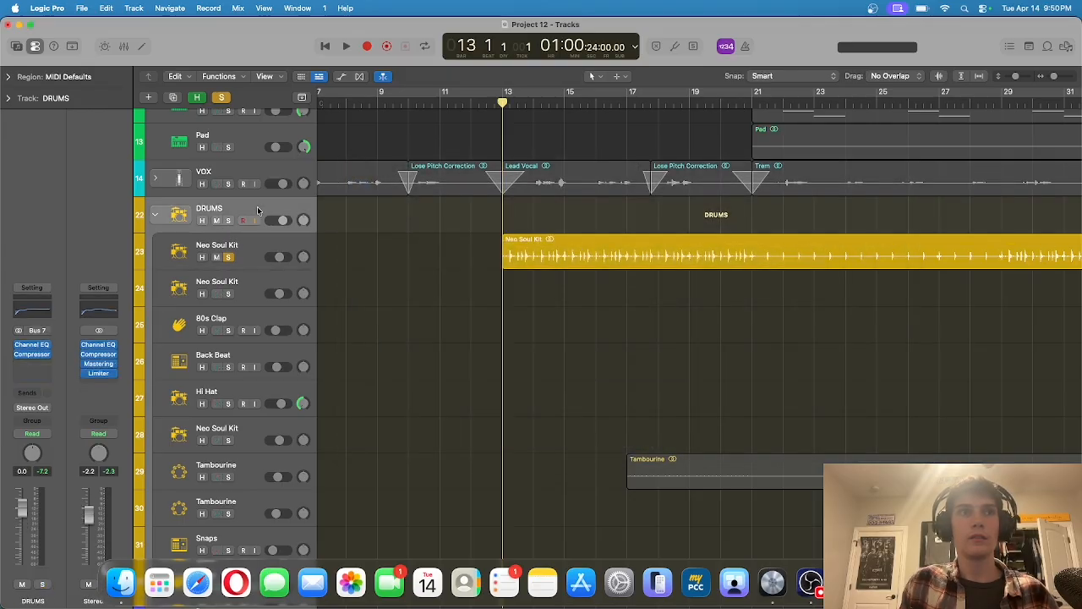
left_click(96, 347)
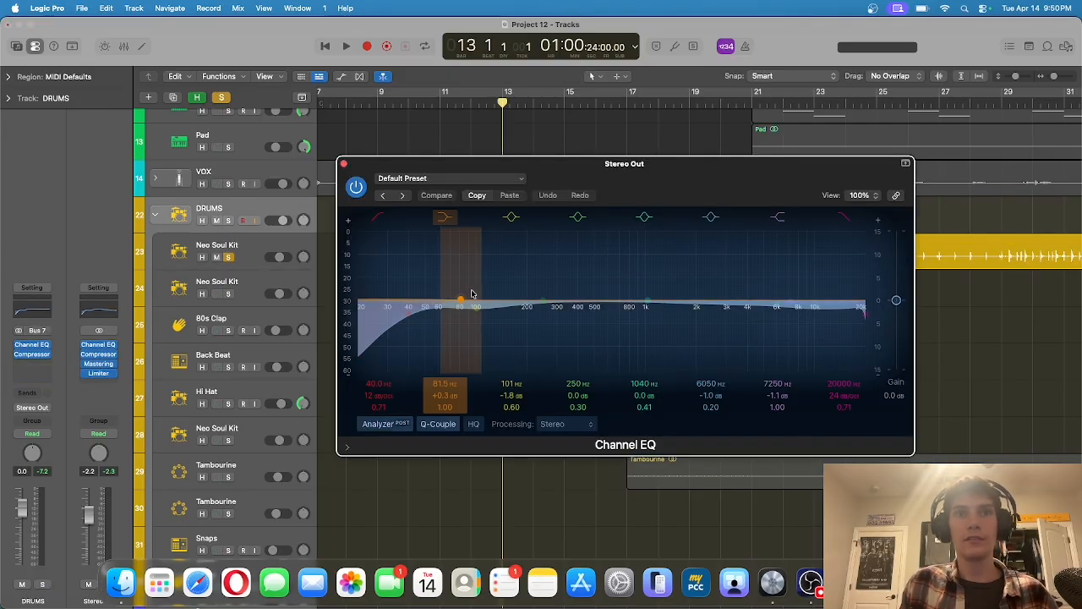
left_click(343, 164)
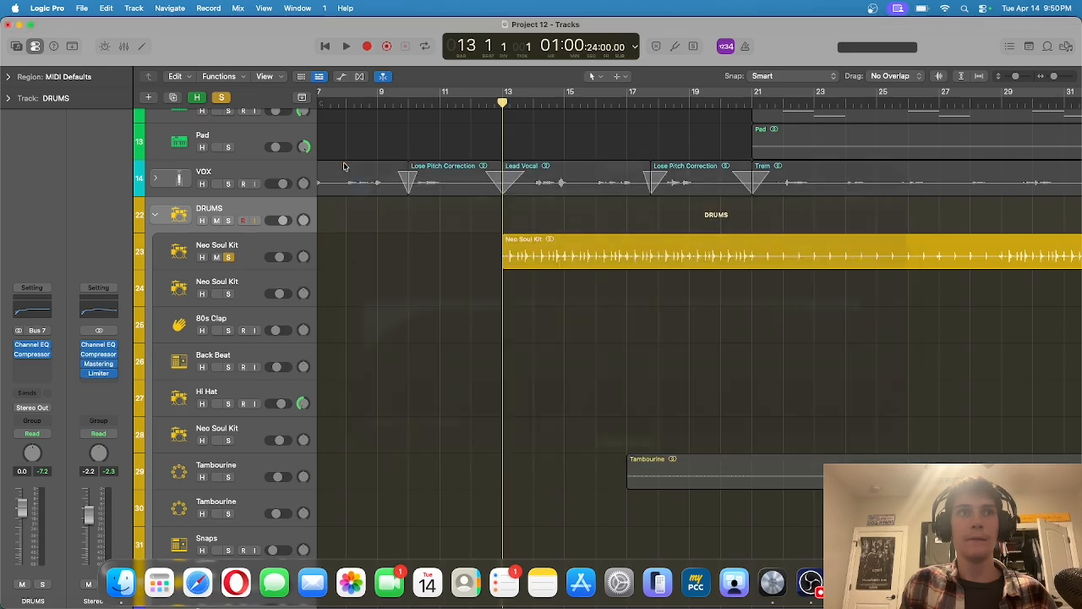
left_click(99, 364)
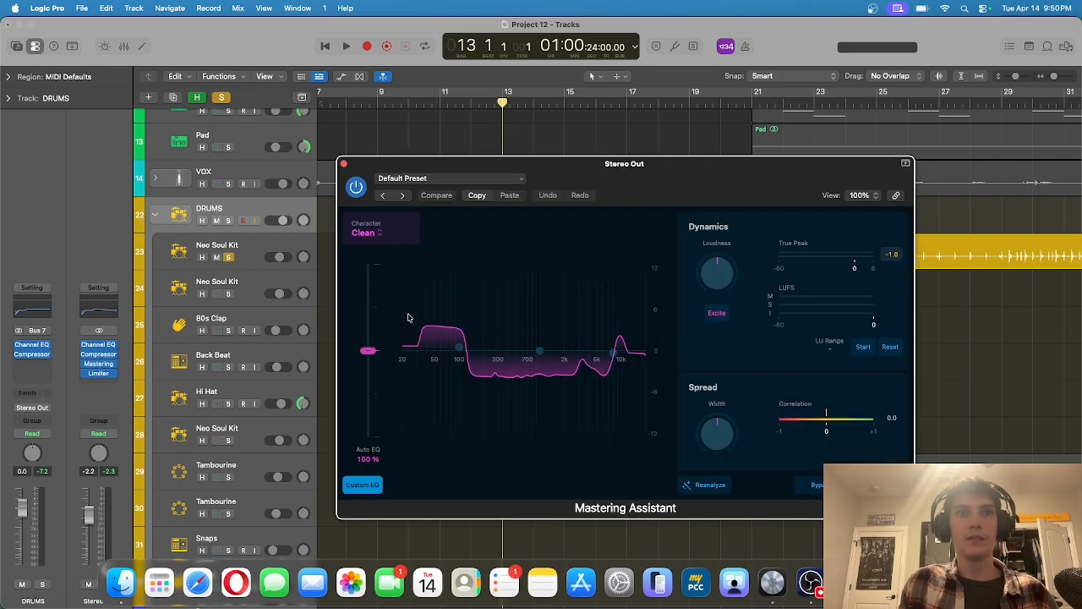
left_click(457, 348)
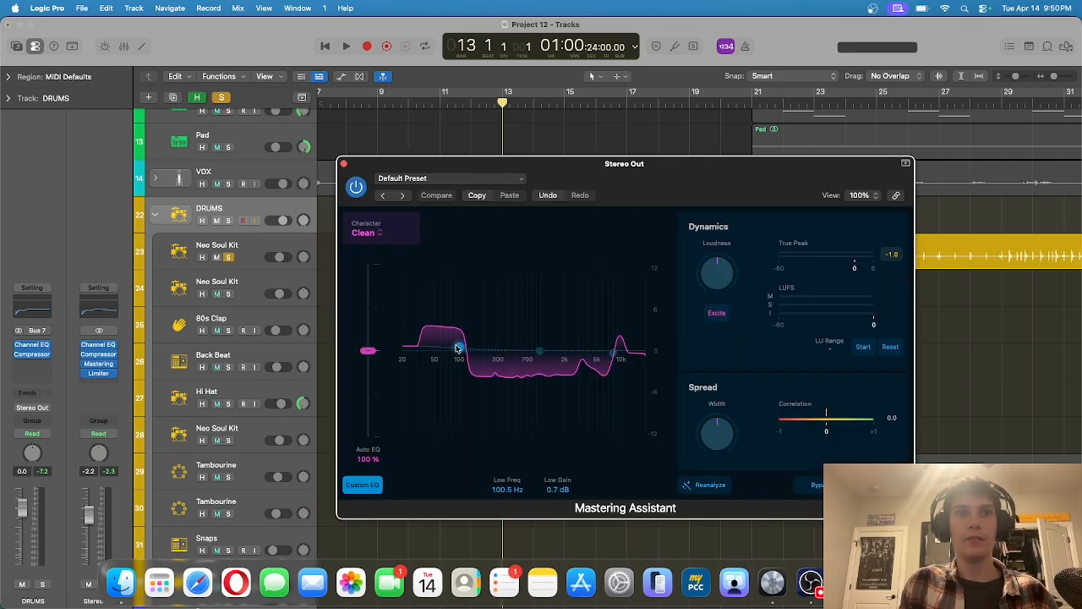
left_click(343, 164)
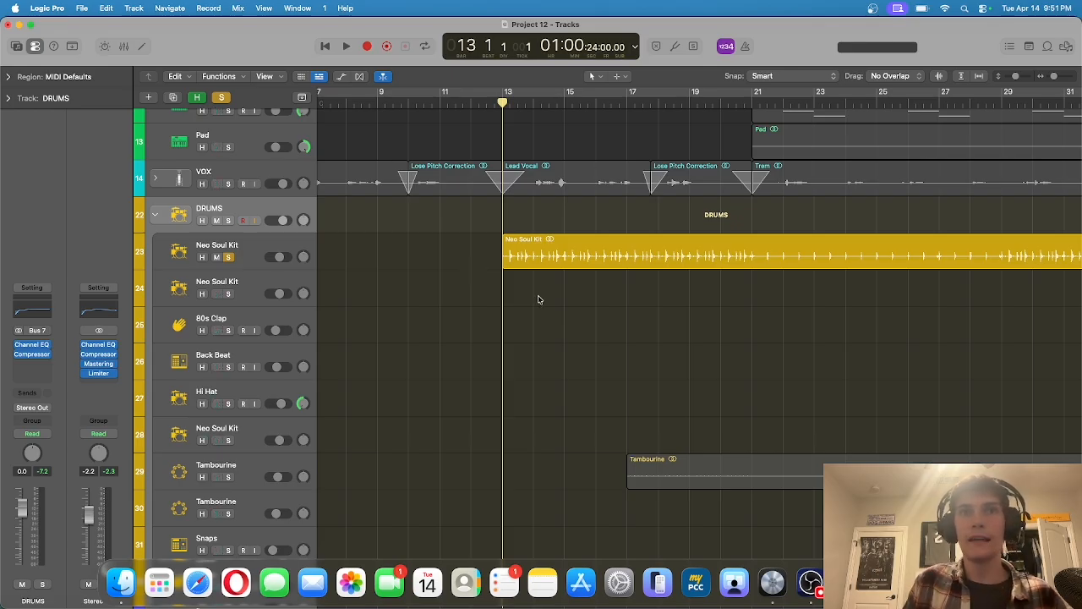
- Clear the Neo Soul Kit solo and collapse the DRUMS and Pianos track stacks
scroll(536, 298, "right", 10)
scroll(536, 298, "left", 14)
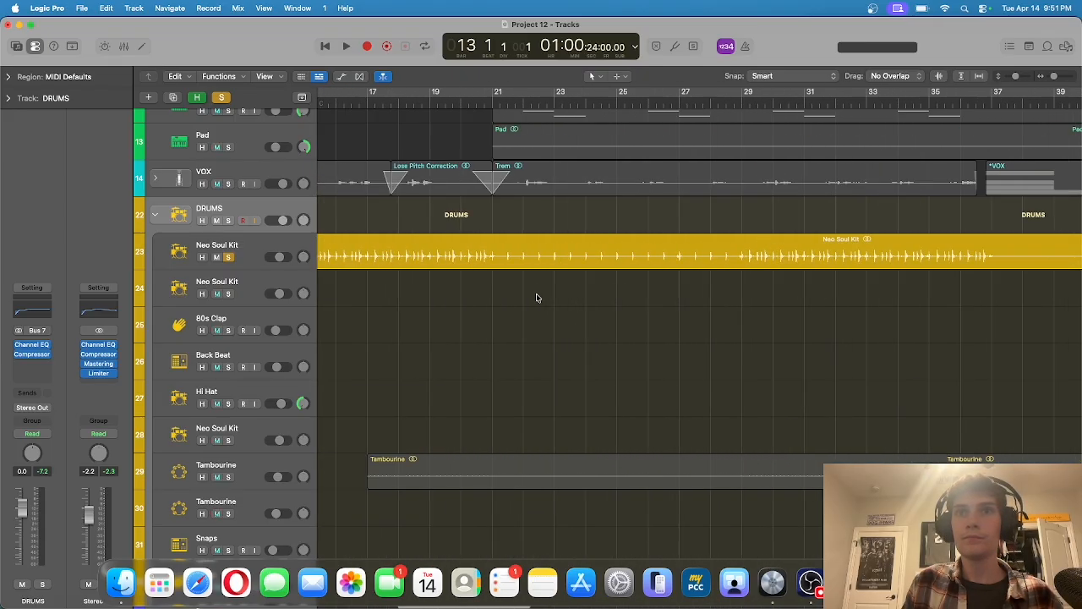
left_click(191, 244)
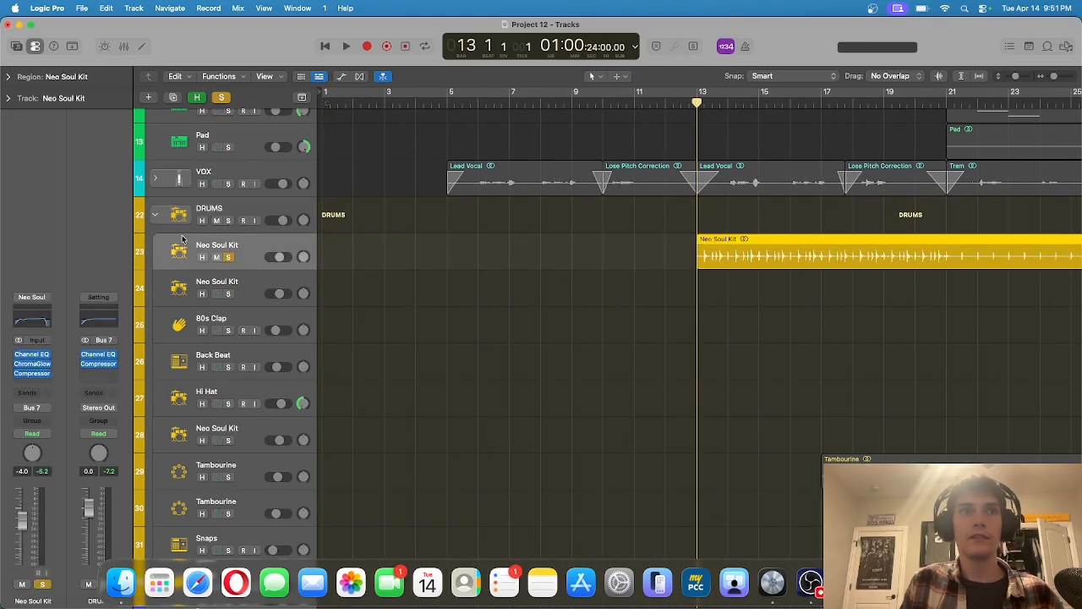
left_click(157, 216)
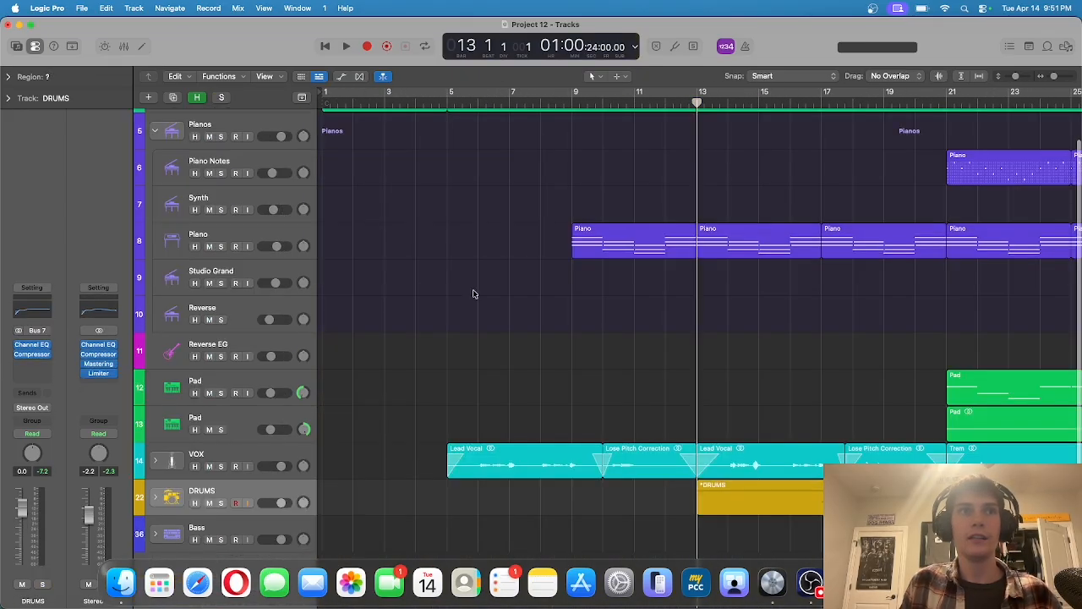
left_click(155, 130)
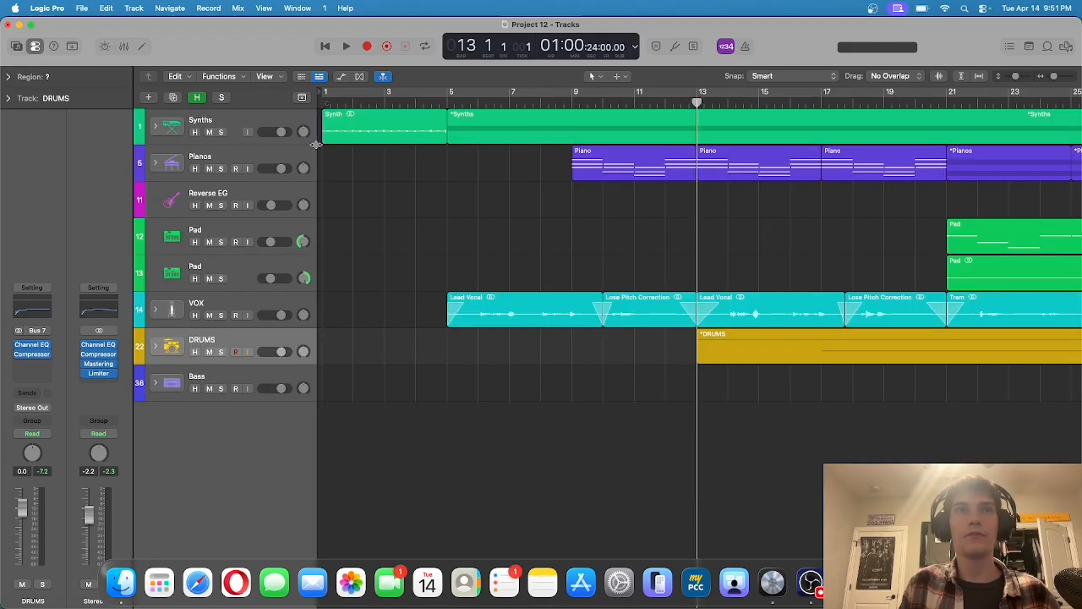
- Play the full mix from bar 1 with cycle mode on, trimming the first Lead Vocal region's start to about midway through bar 5
left_click(356, 93)
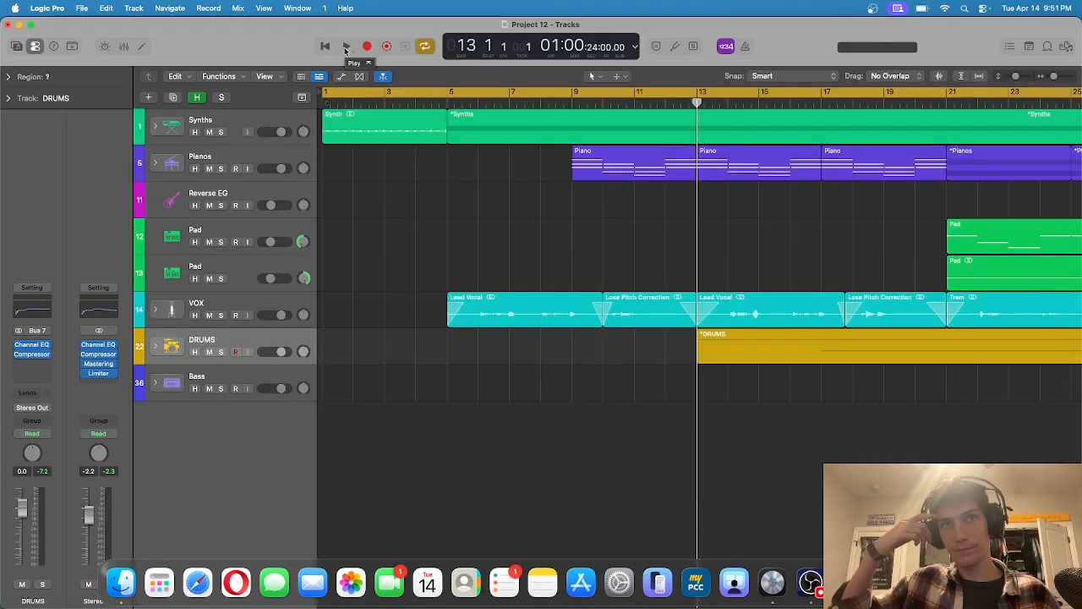
left_click(346, 47)
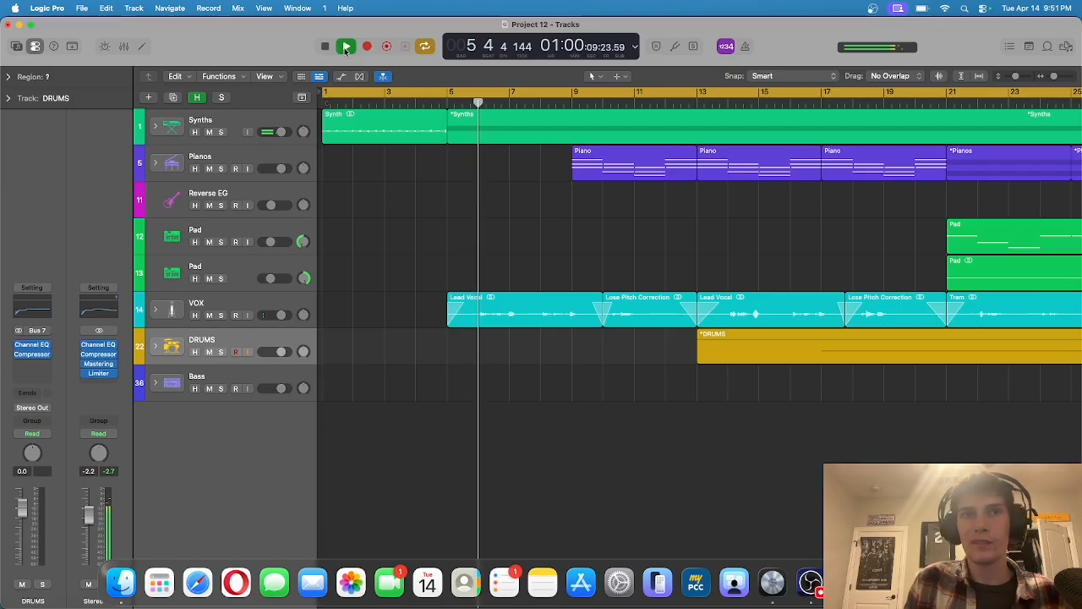
left_click_drag(448, 318, 468, 319)
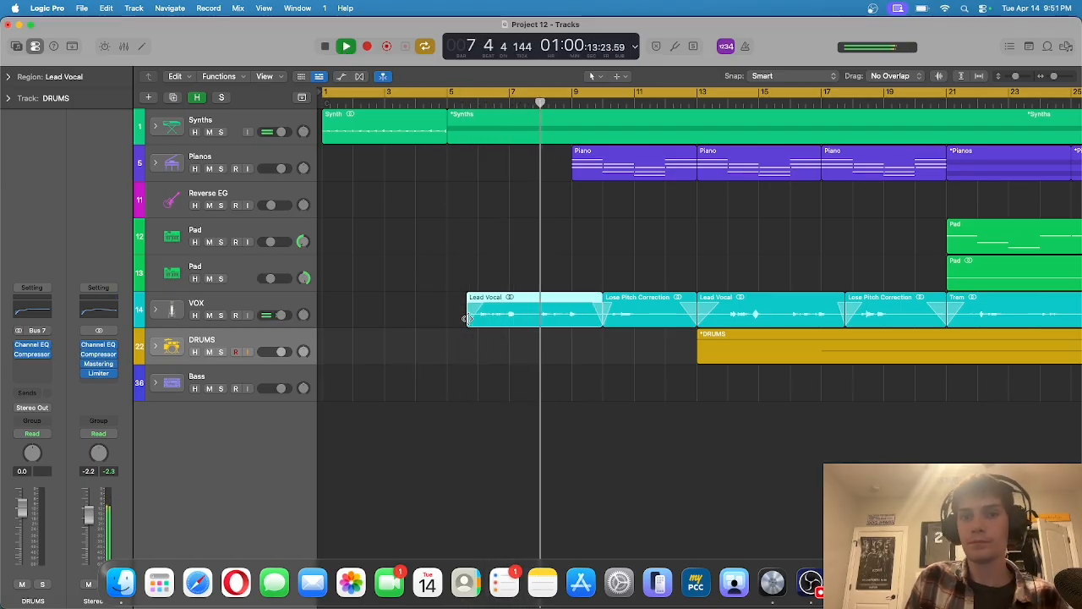
key("XF86AudioLowerVolume")
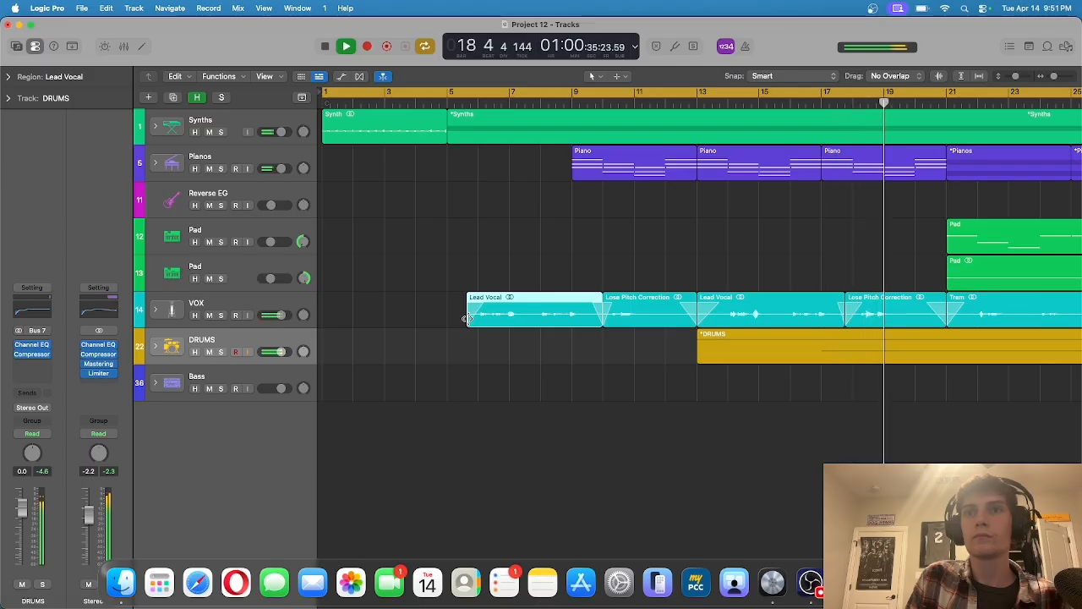
key("space")
key("Return")
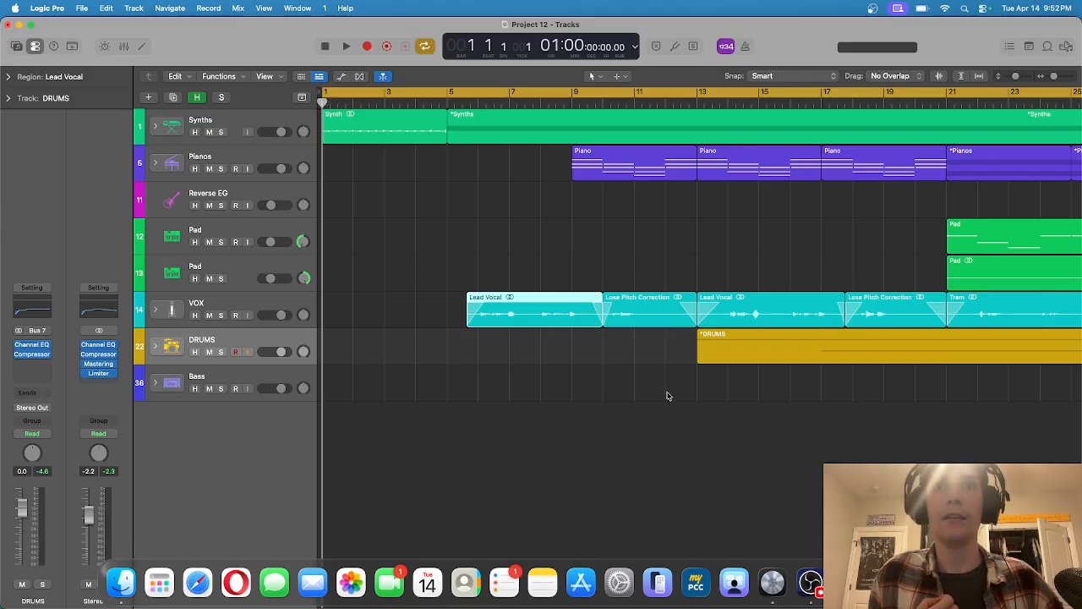
- Expand the VOX track stack to show its individual vocal tracks from the start of the song
scroll(667, 396, "right", 10)
scroll(667, 395, "down", 8)
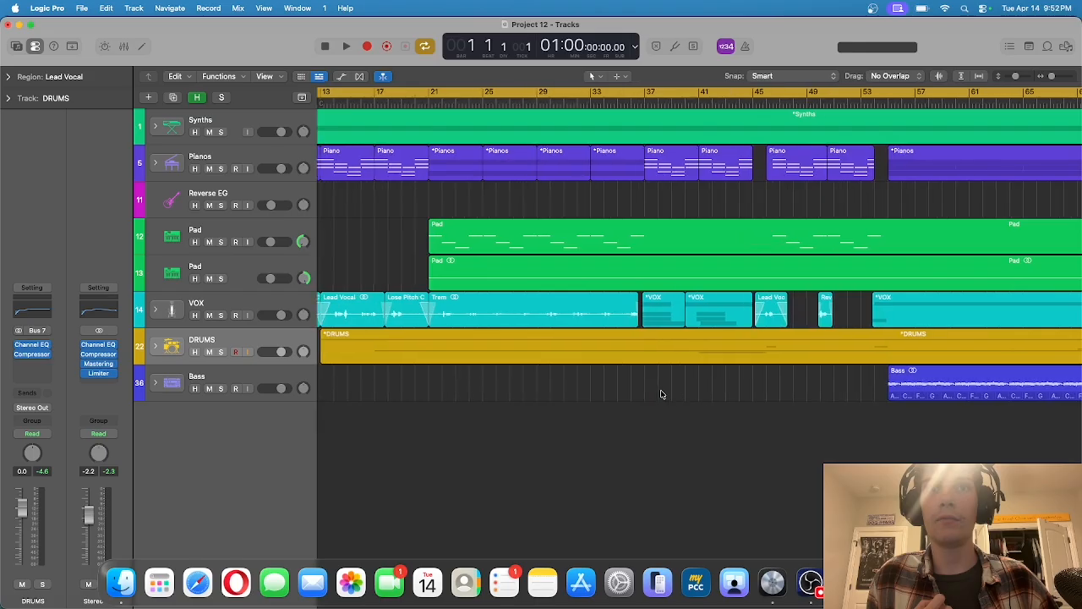
scroll(662, 394, "up", 5)
scroll(662, 394, "left", 3)
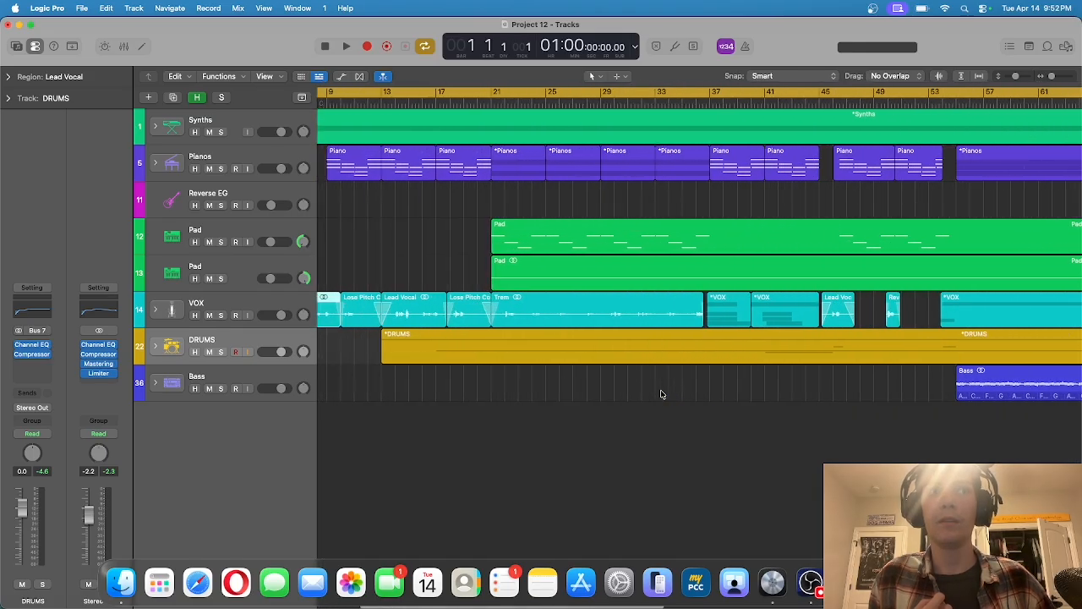
left_click(154, 307)
scroll(490, 434, "left", 4)
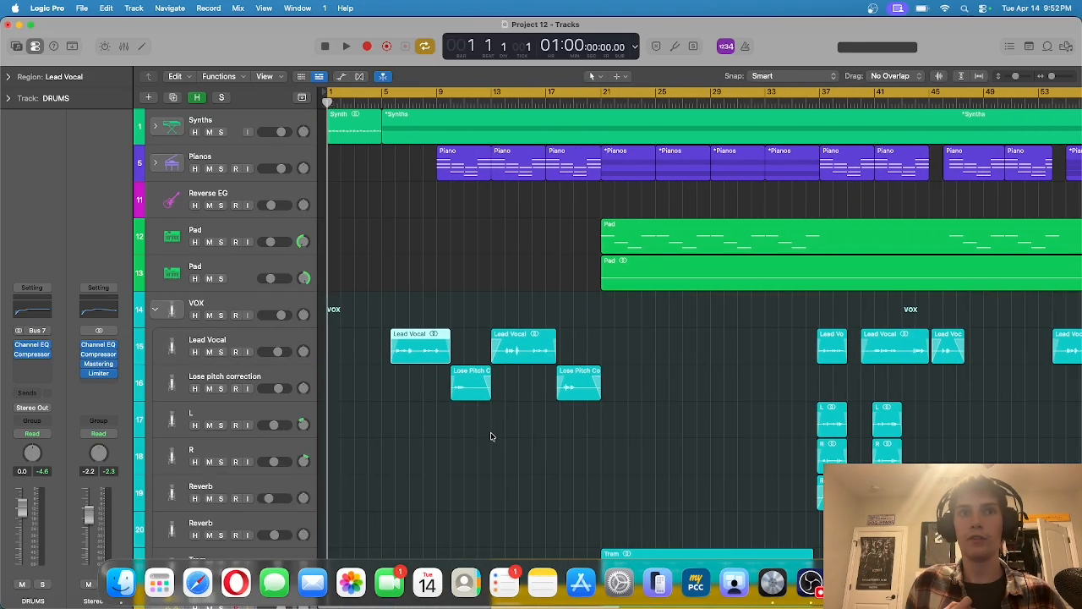
- Highlight the Lead Vocal regions along their track and clear the selection
left_click_drag(354, 345, 949, 339)
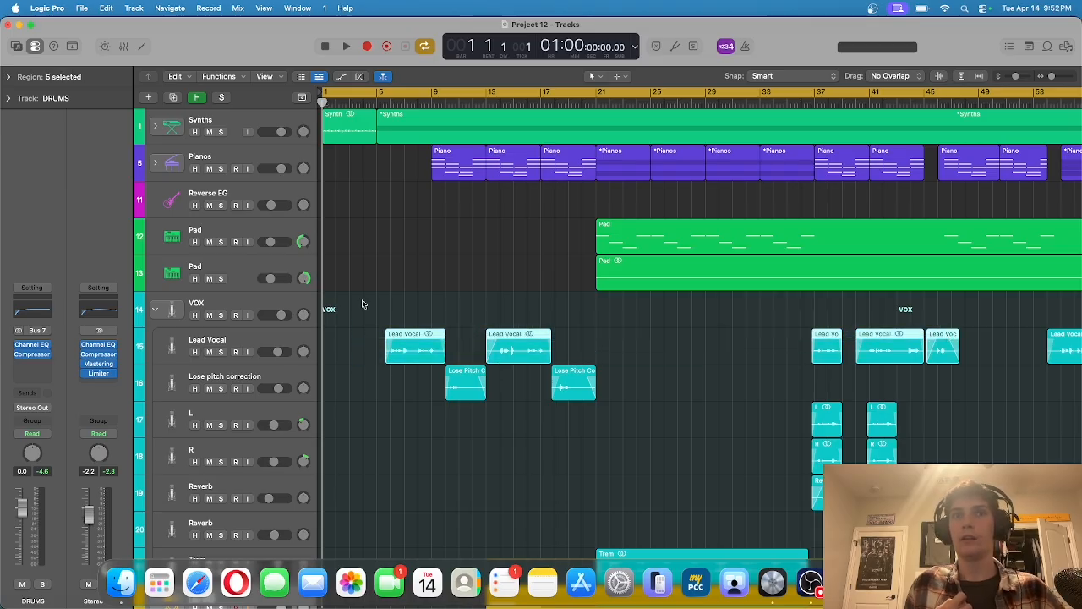
left_click_drag(356, 354, 623, 343)
scroll(623, 347, "left", 5)
left_click(601, 356)
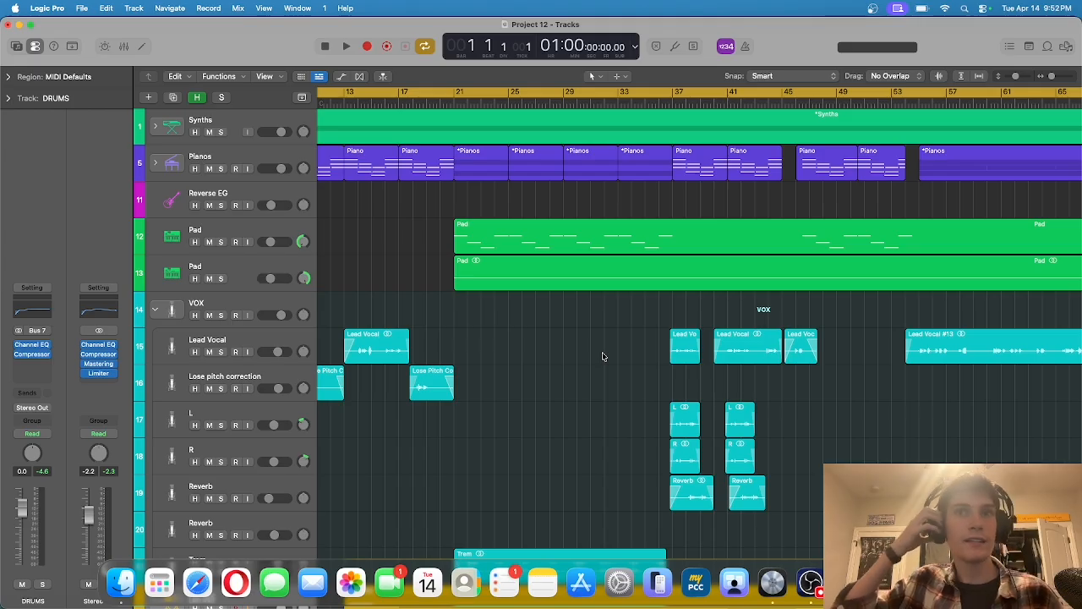
- Examine how the lead, left, right, reverb and tremolo vocal regions are arranged from the beginning to the end of the song
scroll(558, 447, "left", 4)
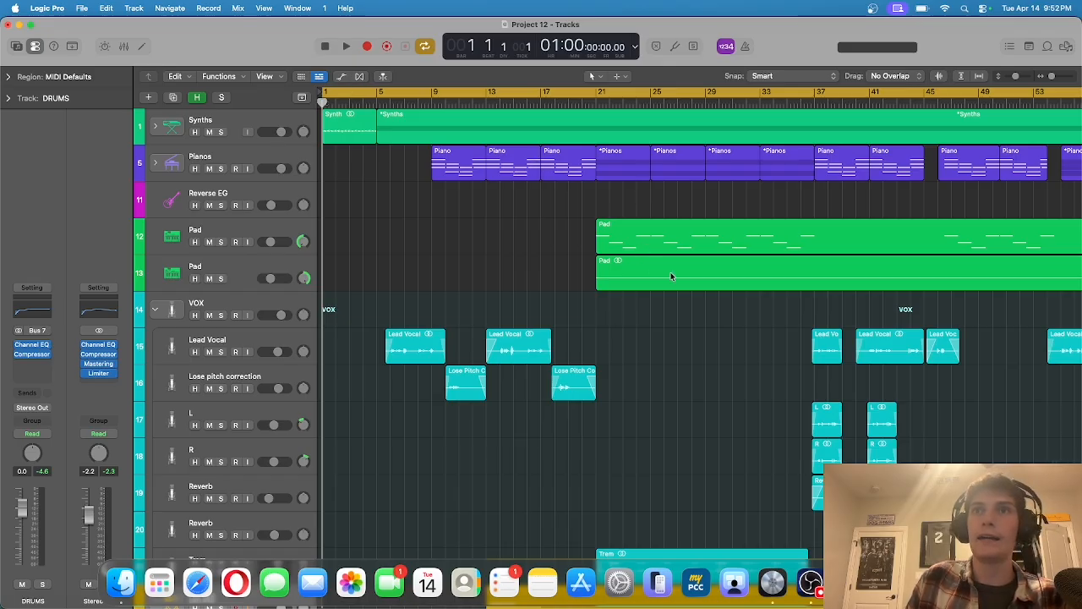
scroll(733, 500, "down", 3)
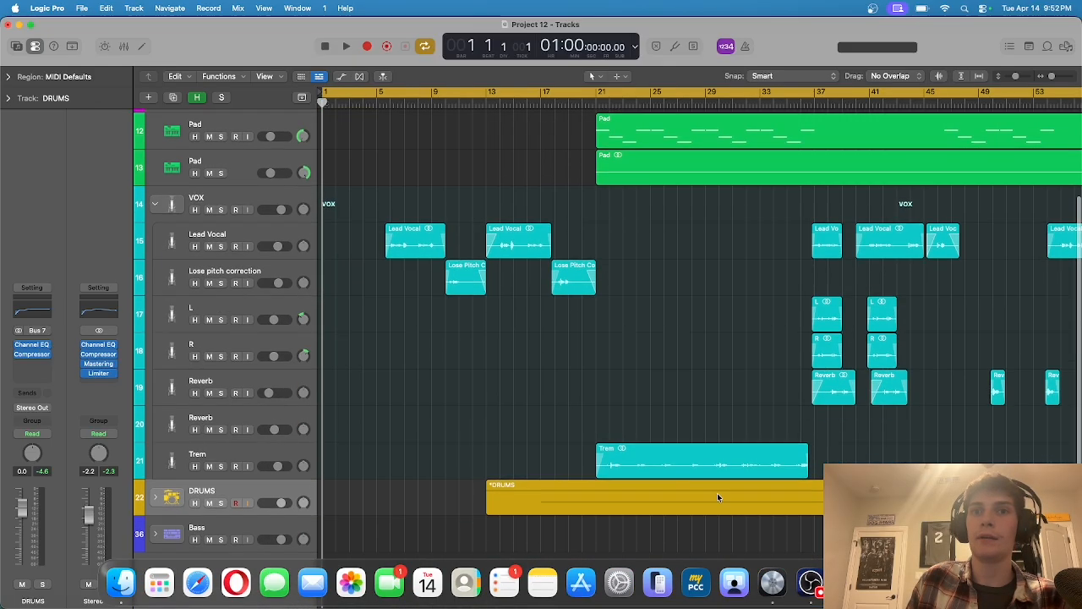
scroll(587, 327, "up", 3)
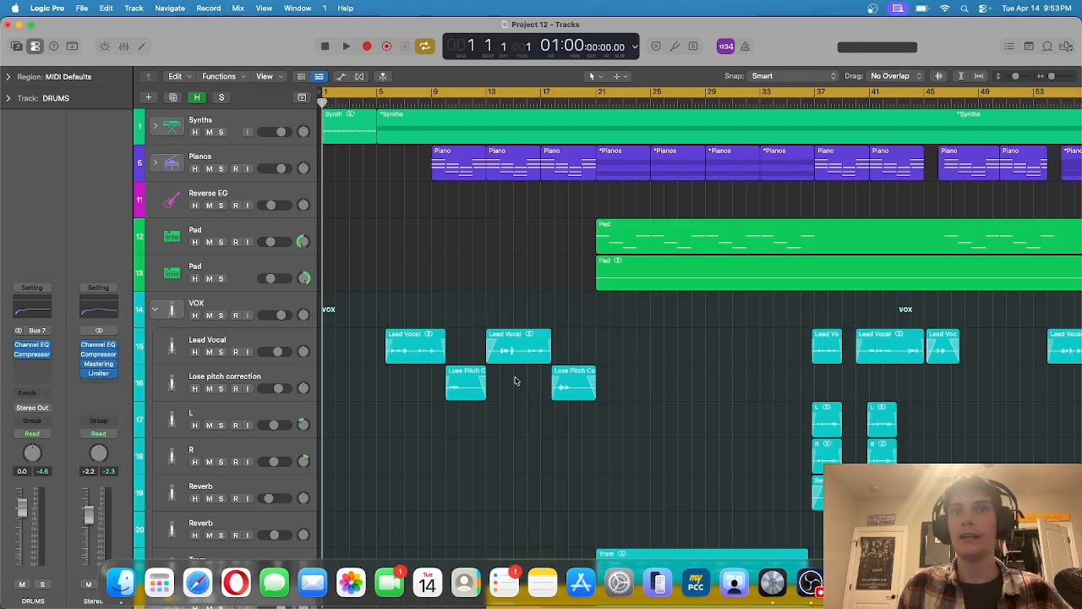
scroll(541, 391, "right", 5)
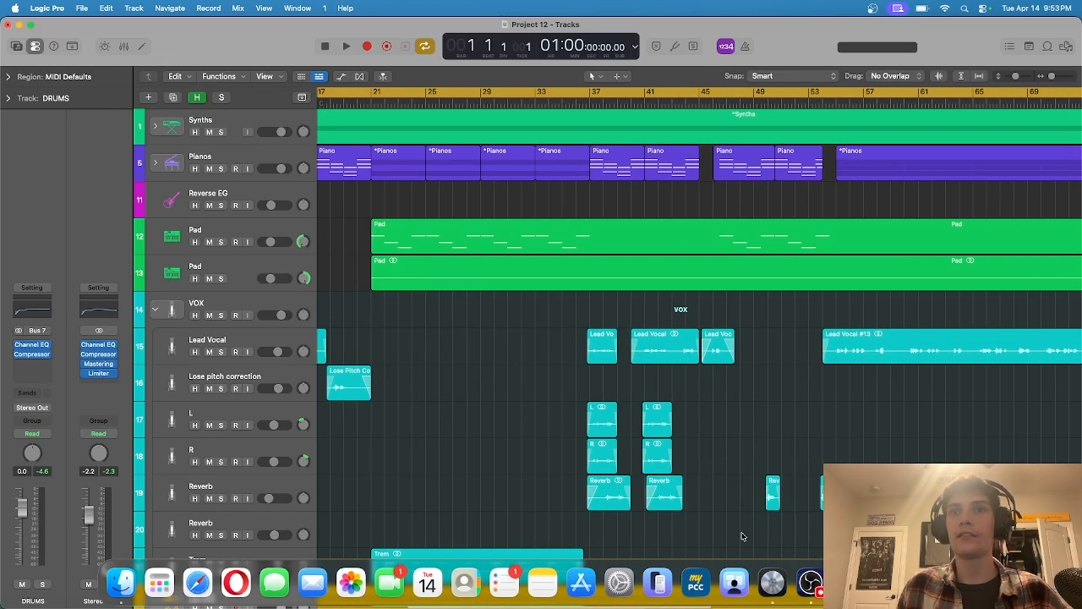
scroll(545, 371, "right", 2)
scroll(545, 371, "left", 7)
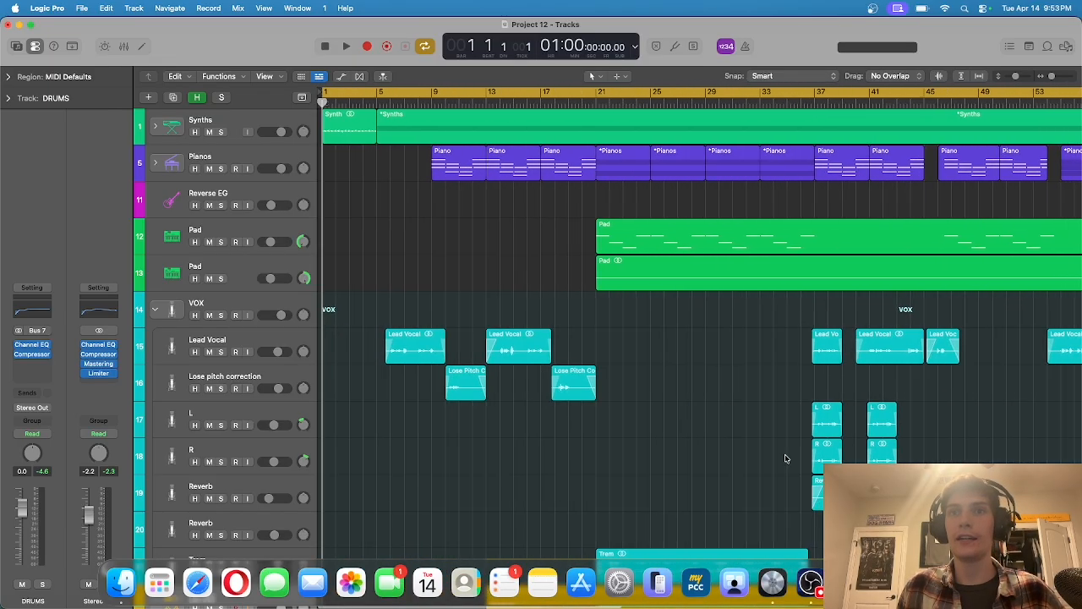
scroll(778, 455, "right", 5)
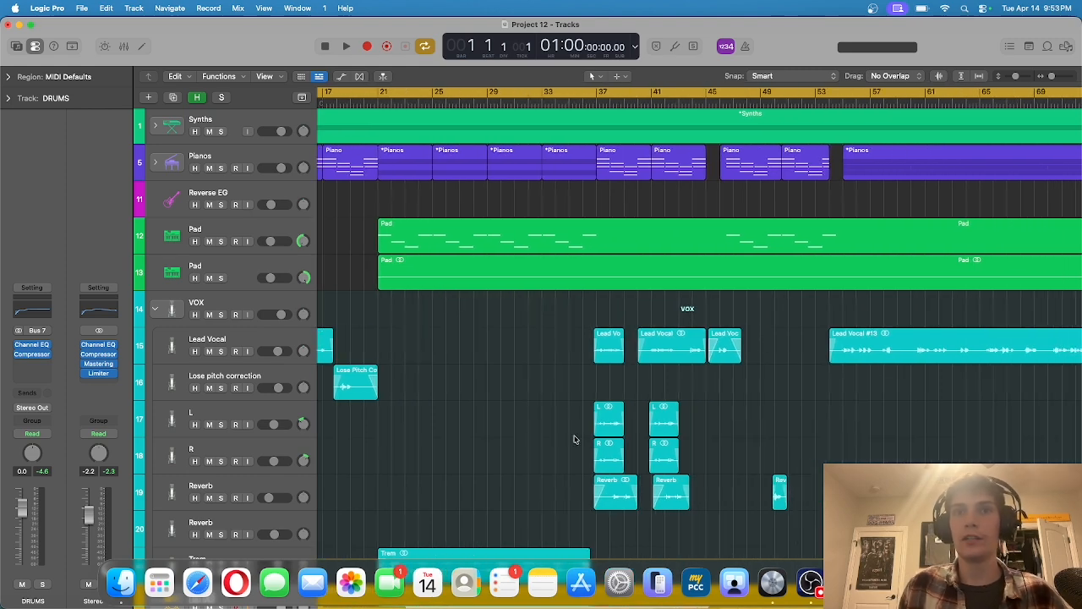
scroll(573, 439, "right", 15)
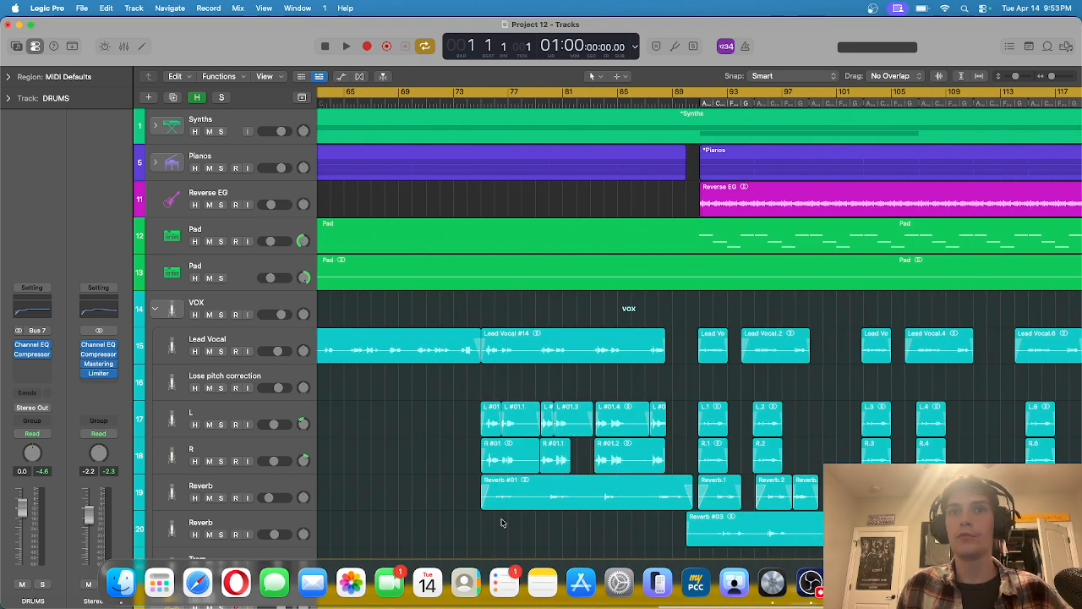
scroll(500, 522, "right", 6)
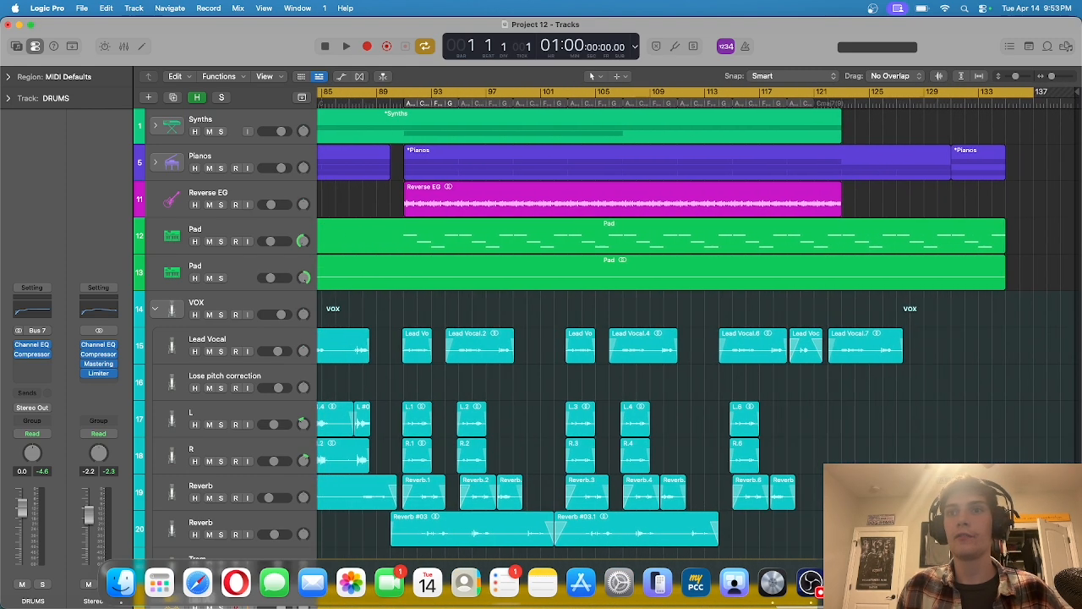
scroll(741, 437, "left", 20)
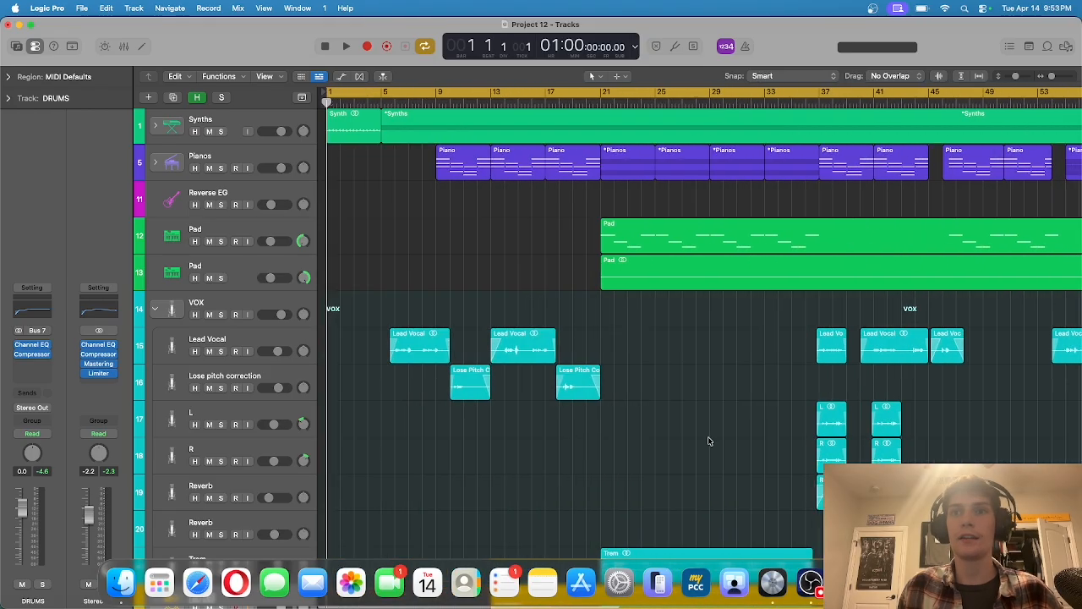
- Select the Lead Vocal track to show its channel strip and switch the project window to full screen
left_click(284, 342)
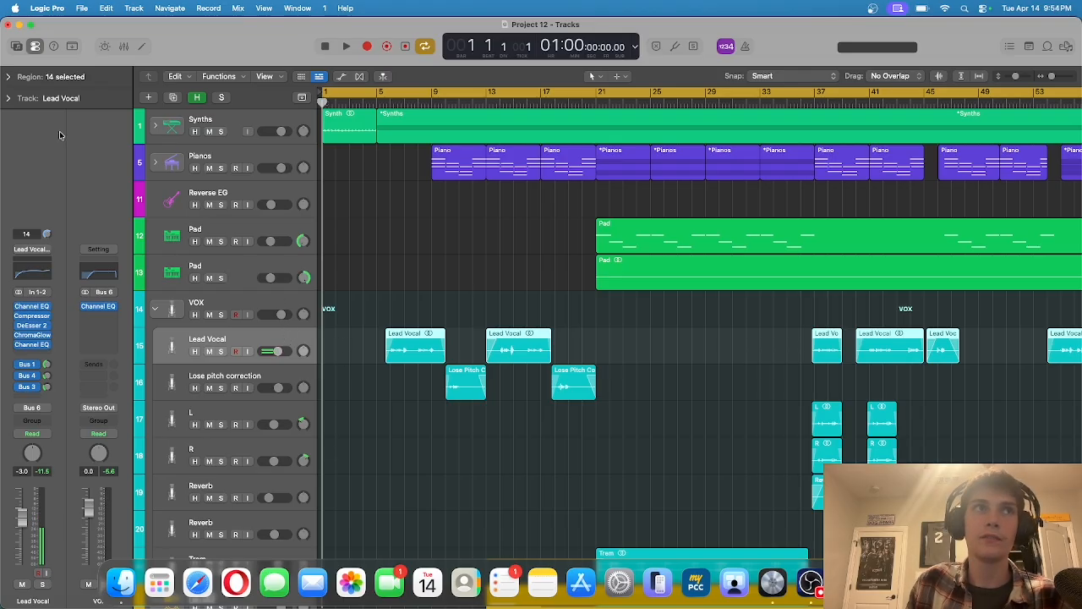
left_click(30, 24)
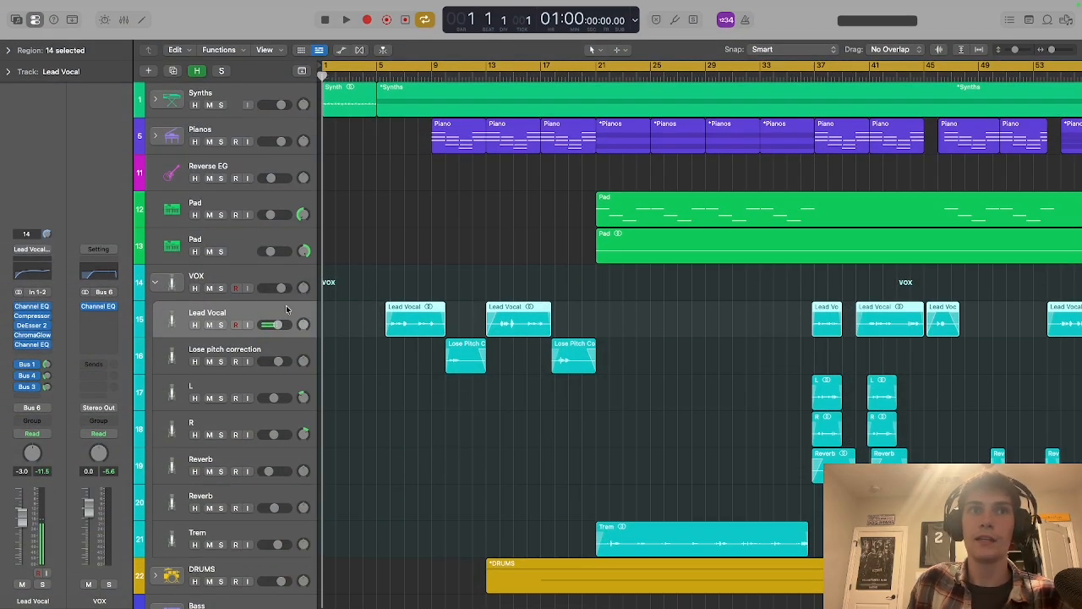
left_click(294, 350)
left_click(294, 314)
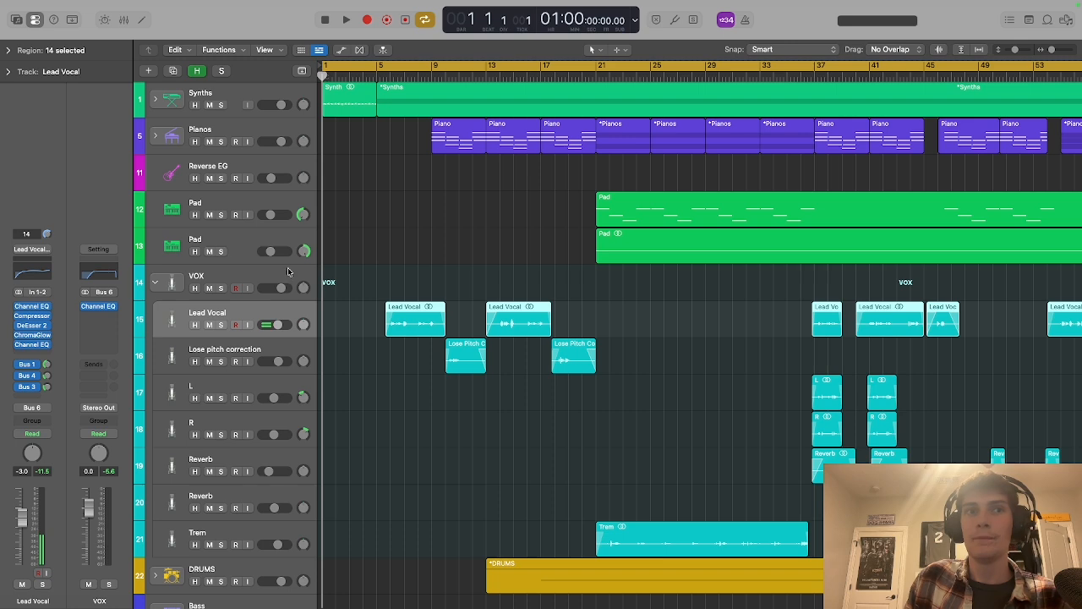
- Add the DRUMS region to the selection, clear the whole selection and move the playhead to bar 21
scroll(459, 536, "down", 3)
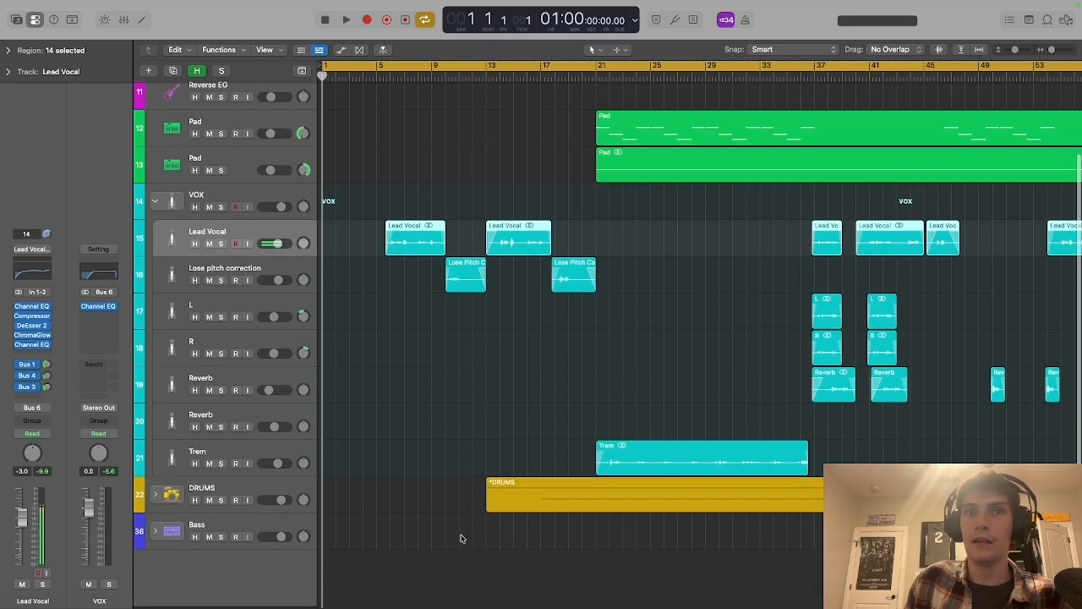
left_click(517, 508, "shift")
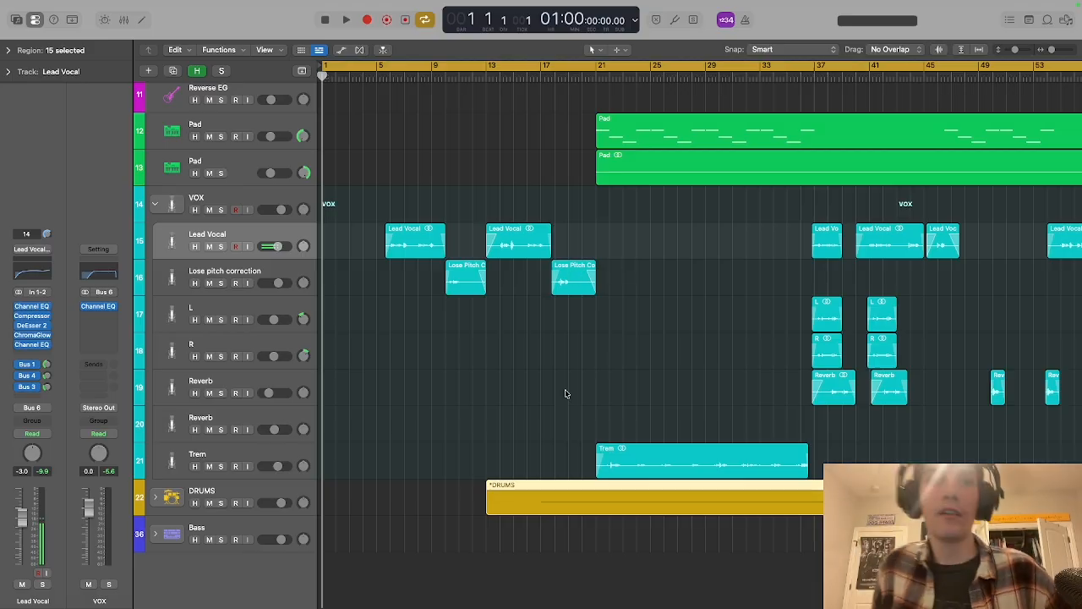
left_click(566, 393)
left_click(595, 75)
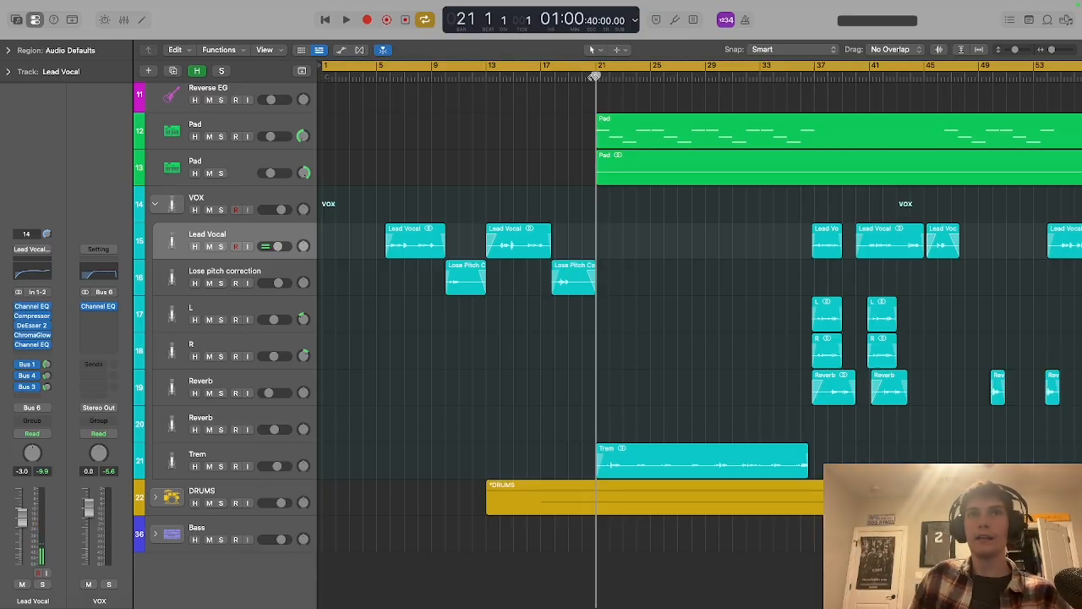
- Solo both Pad tracks above the VOX stack
scroll(601, 223, "up", 1)
scroll(601, 224, "up", 3)
left_click(220, 215)
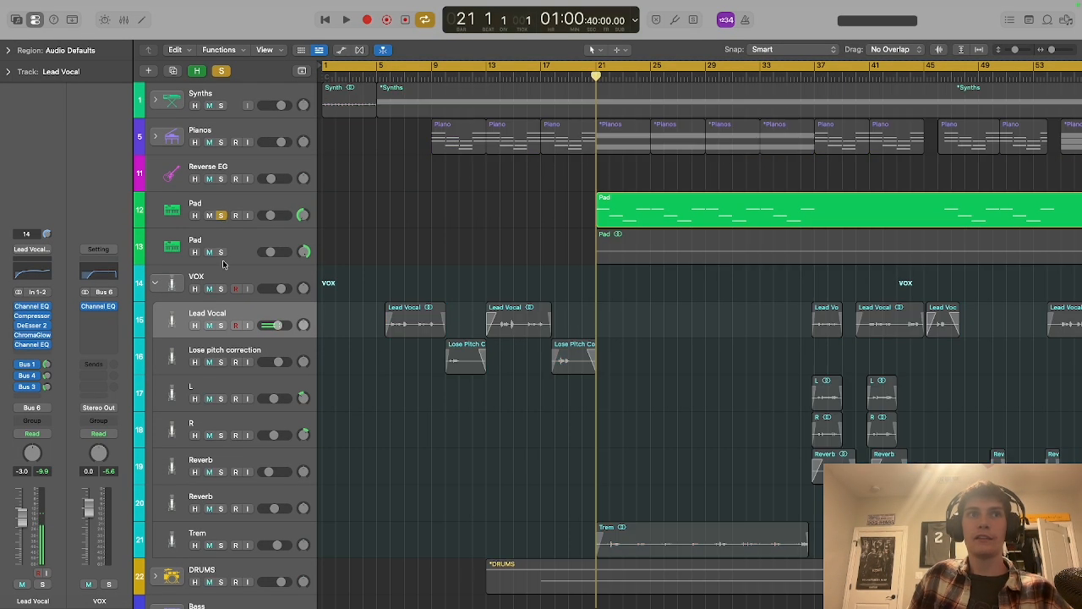
left_click(221, 251)
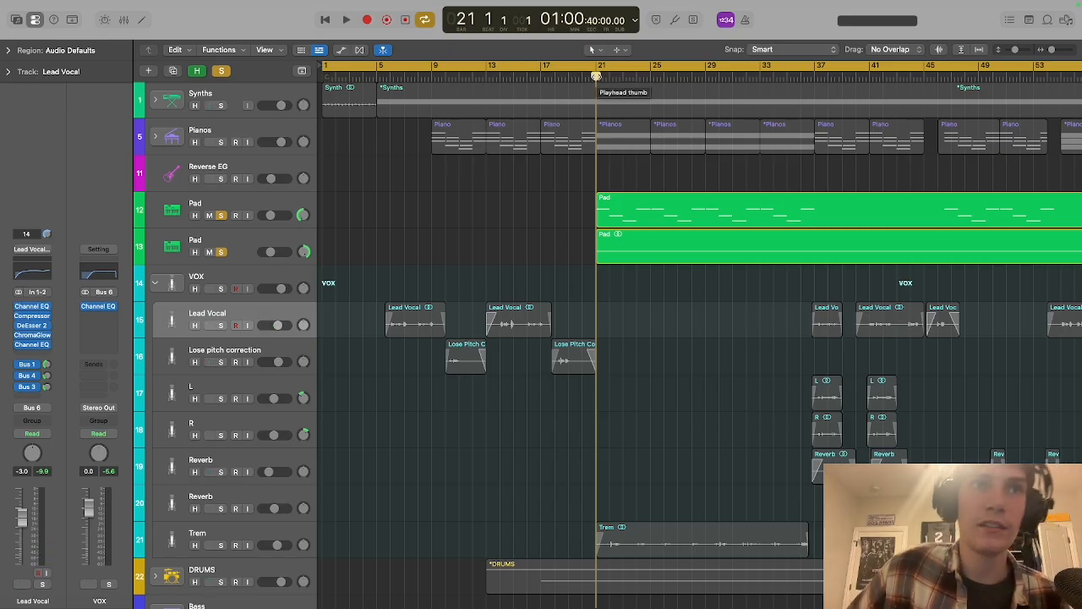
- Select the second Pad track, clear its region selection and select the first Pad track to show its channel strip
left_click(295, 255)
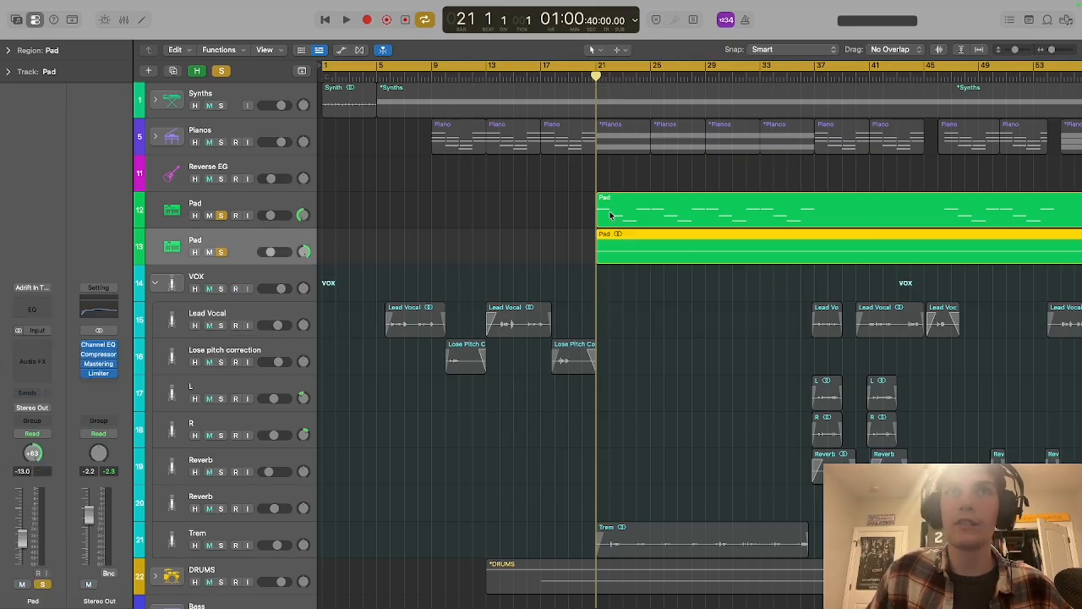
left_click(553, 236)
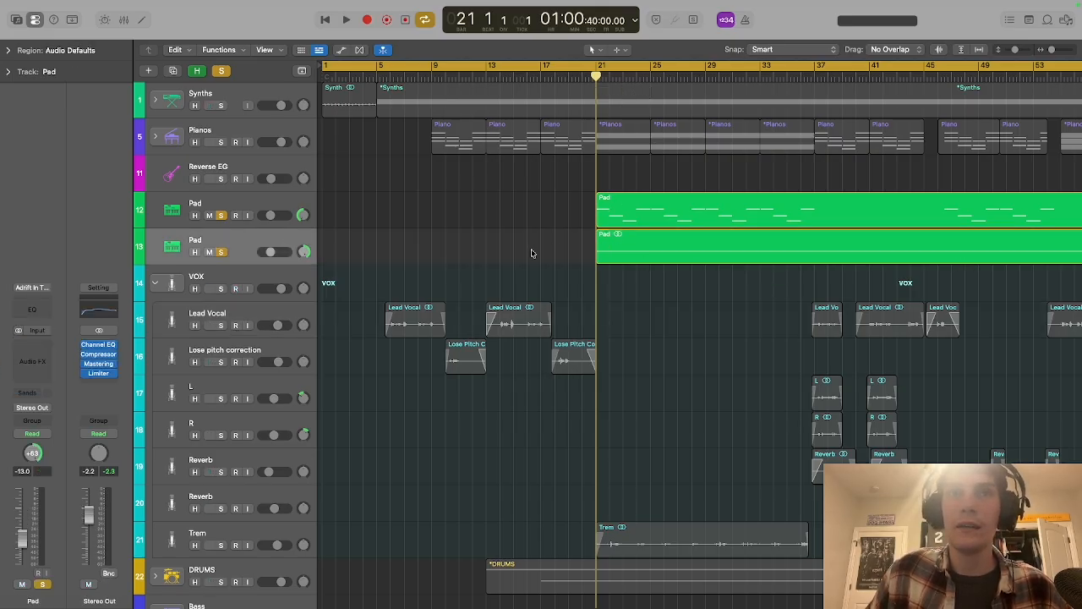
left_click(288, 203)
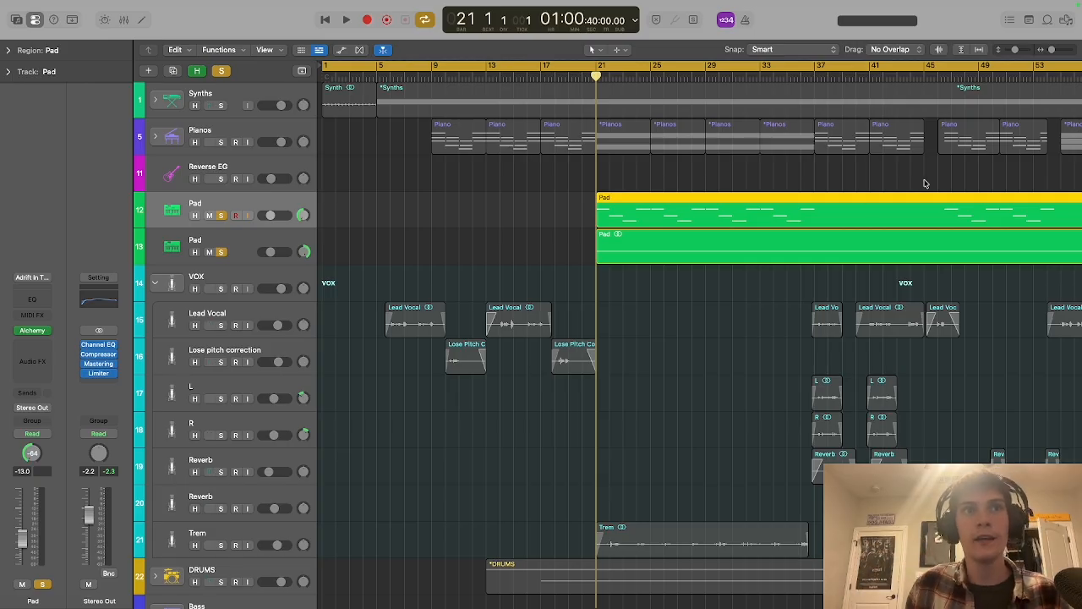
- Unsolo the second Pad track and play the first Pad alone from bar 21, restarting from just before that bar
left_click(221, 251)
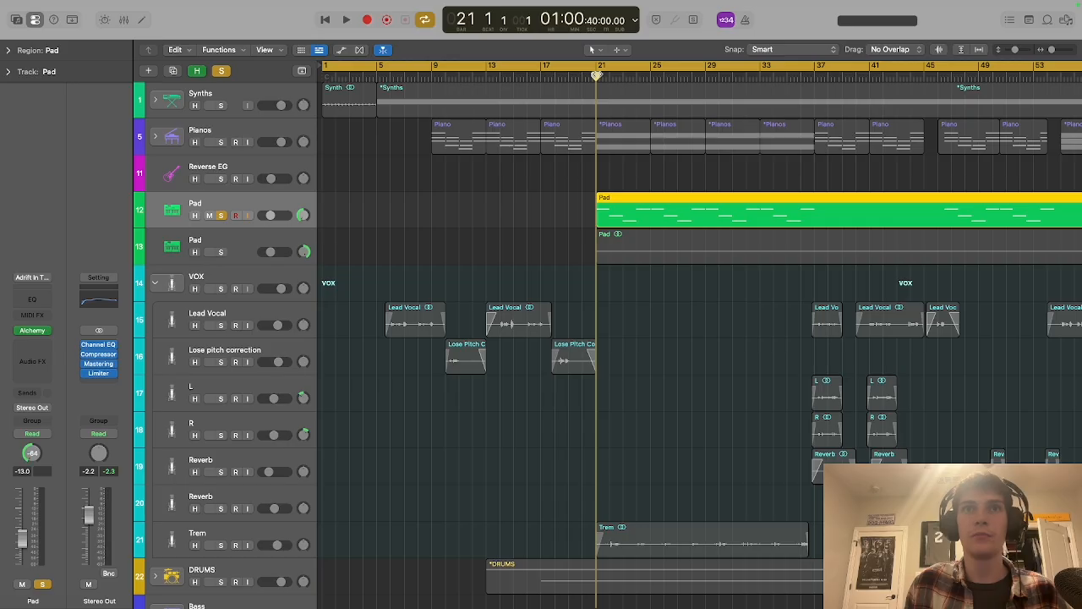
key("space")
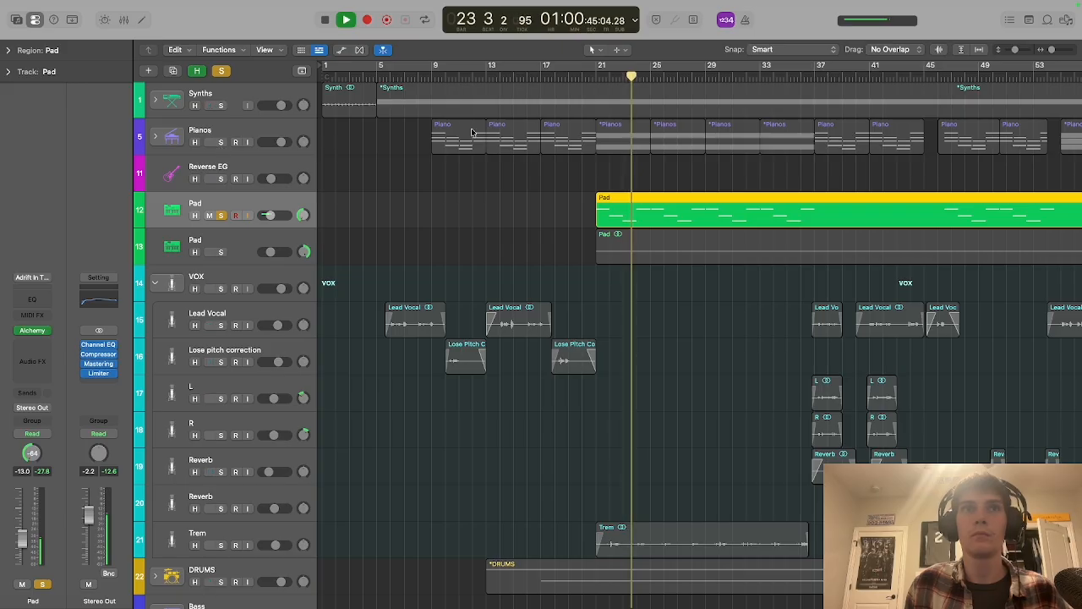
left_click(580, 76)
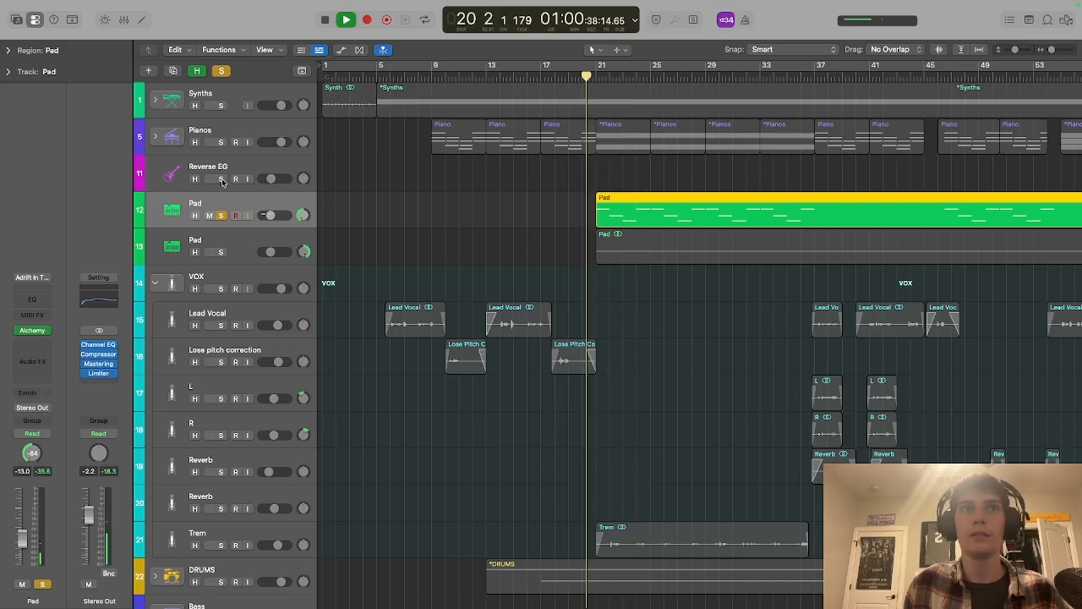
- Solo and expand the Pianos stack during playback, and mute Piano Notes to hear the Piano with the first Pad
left_click(220, 142)
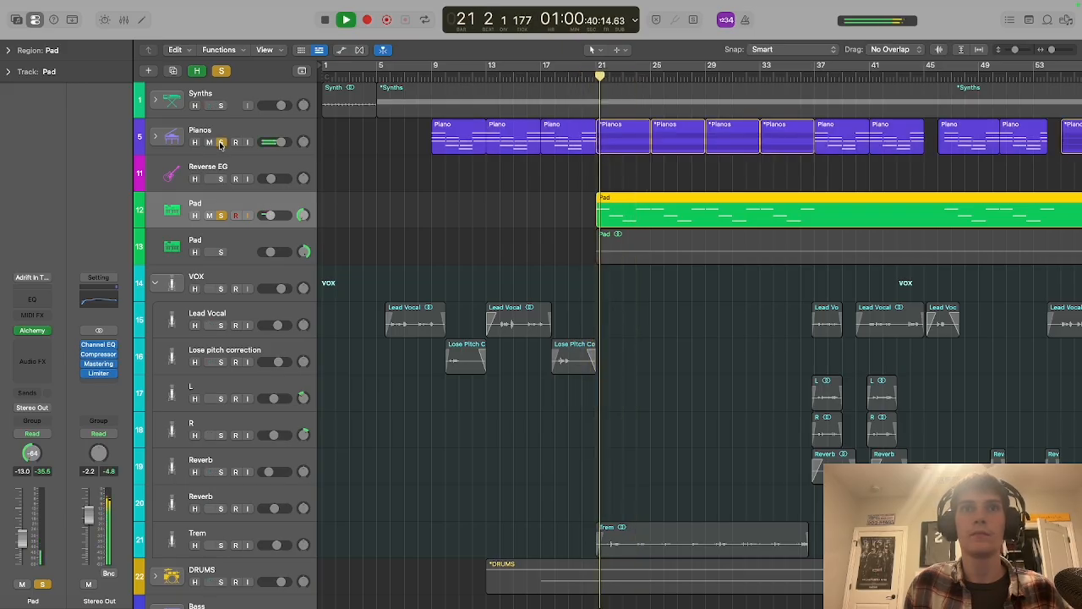
left_click(156, 136)
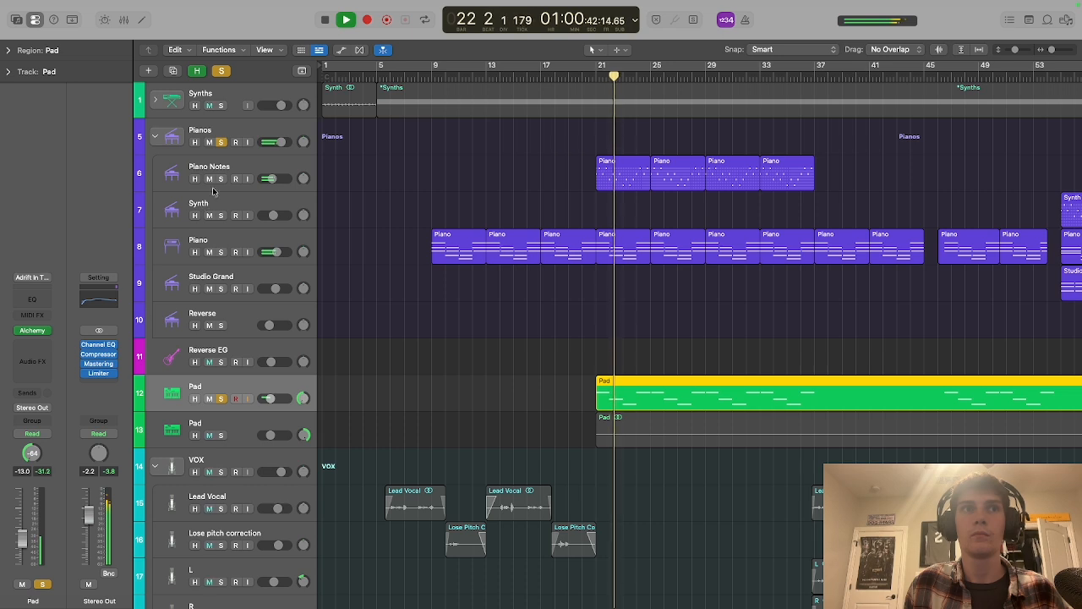
left_click(208, 216)
left_click(209, 179)
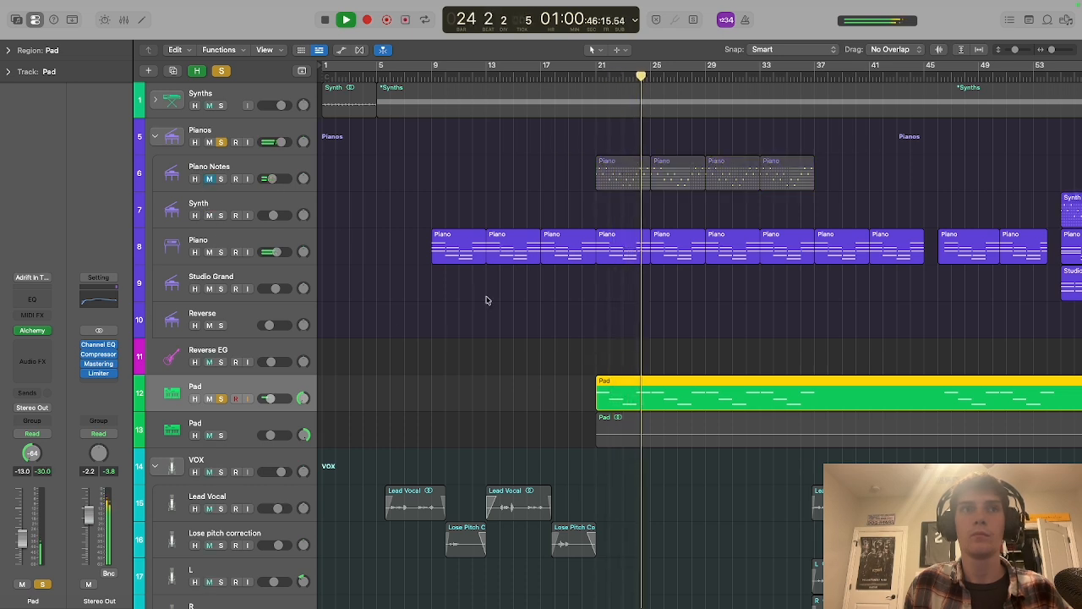
scroll(486, 300, "down", 2)
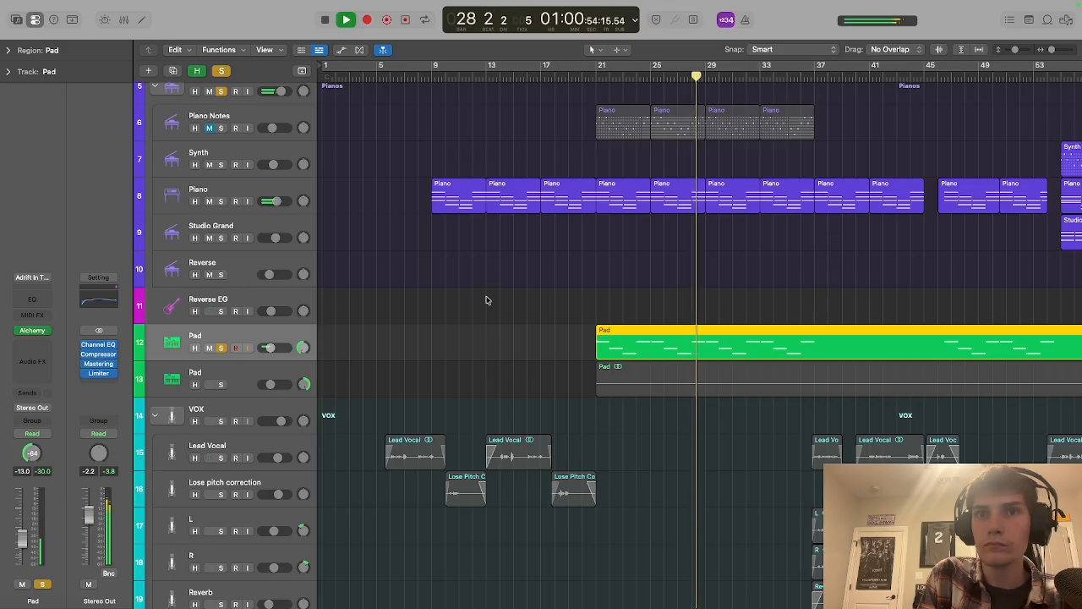
key("space")
- Return the playhead to bar 21, solo and select the second Pad track, and check how far its region extends
left_click(595, 77)
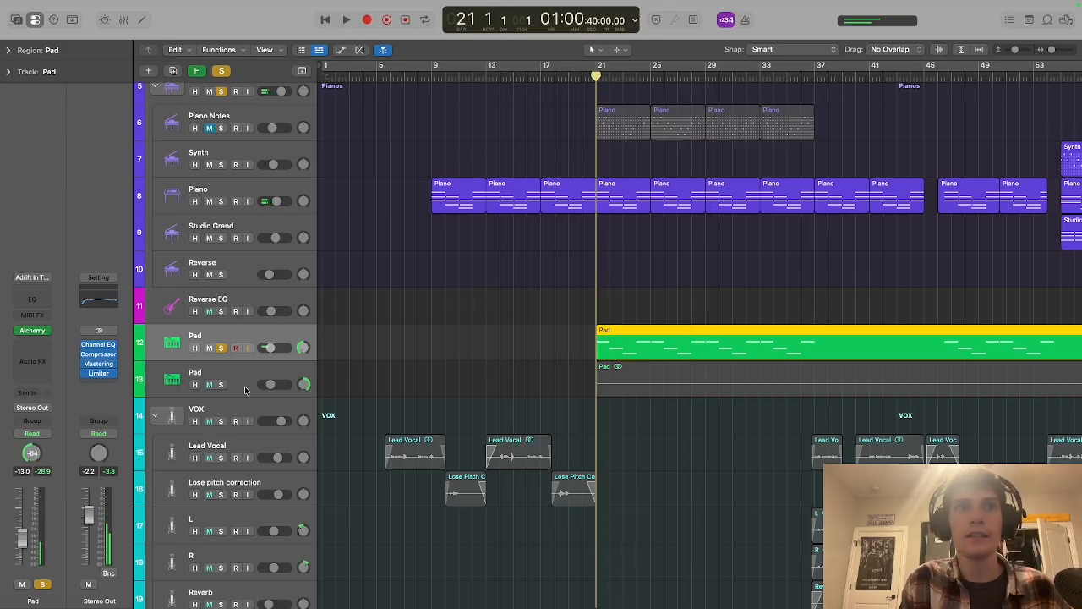
left_click(283, 363)
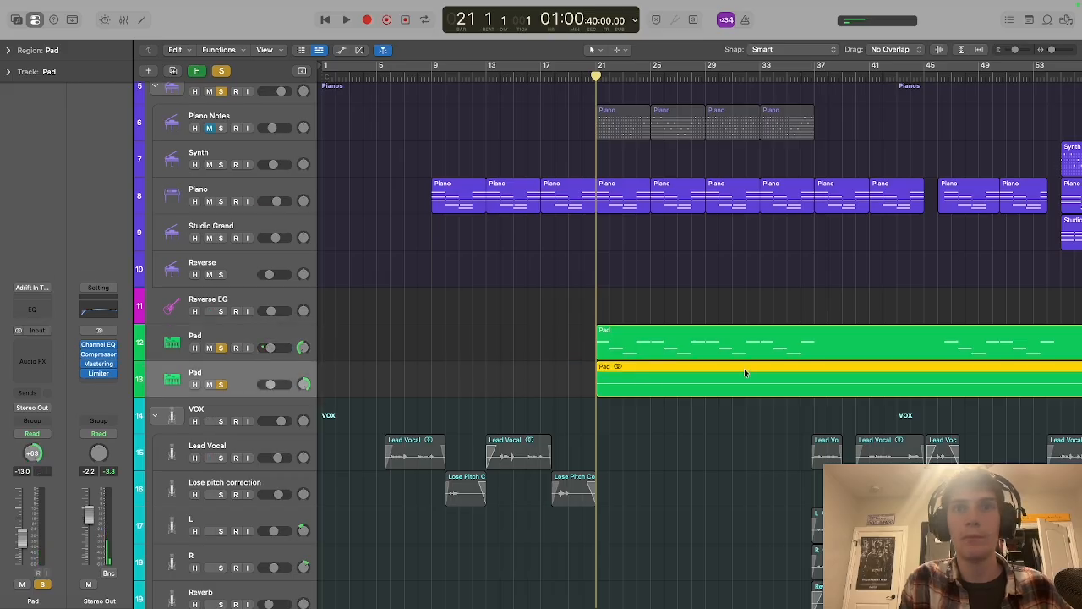
scroll(691, 363, "right", 15)
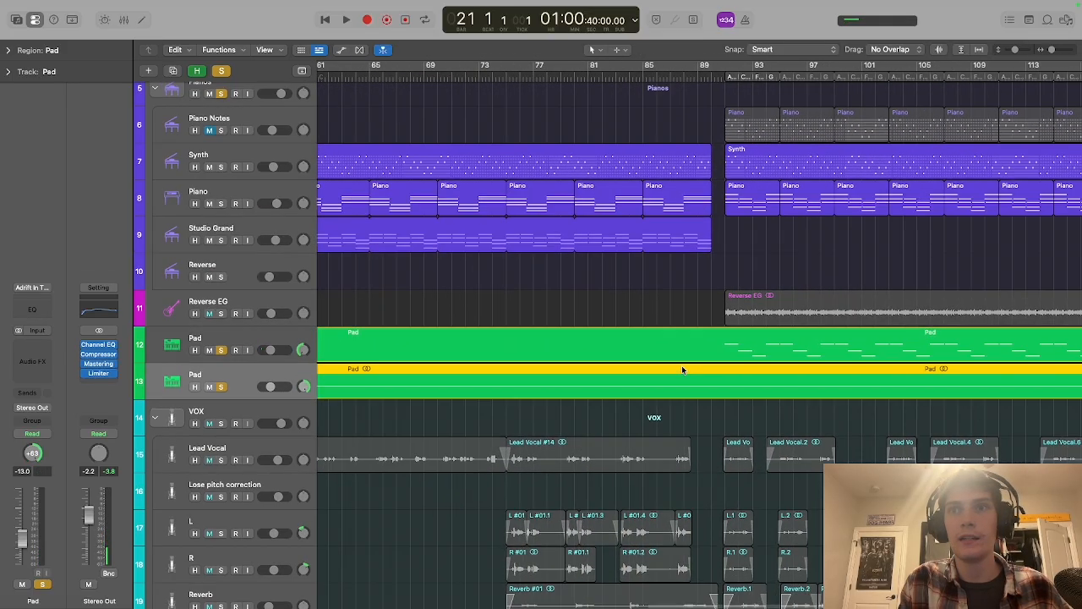
scroll(681, 365, "left", 13)
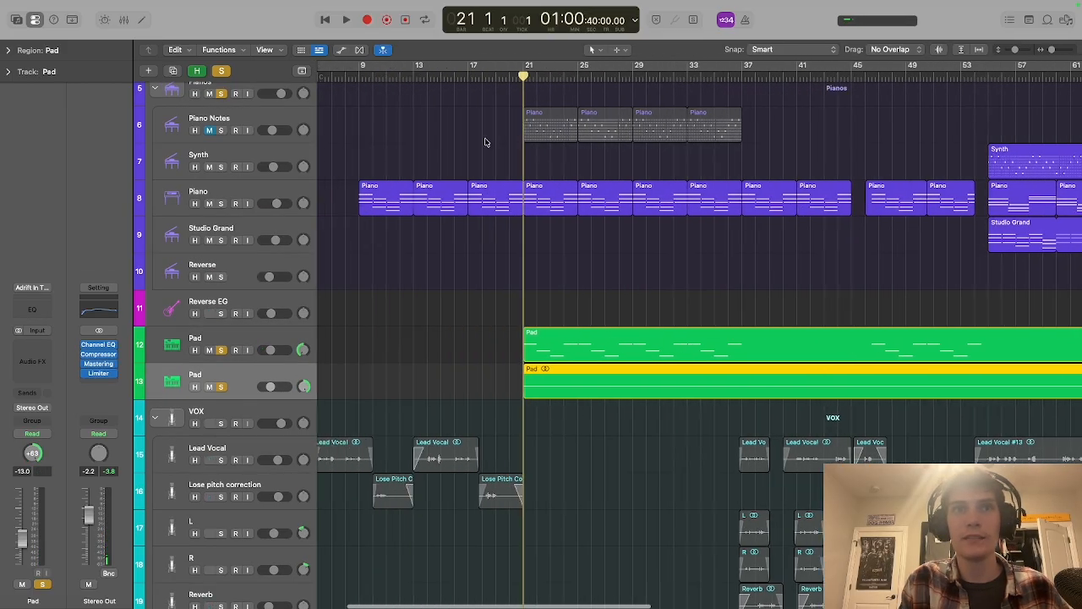
- Play from bar 21, toggle the second Pad's solo off and on, and unsolo the first Pad to compare them
double_click(523, 77)
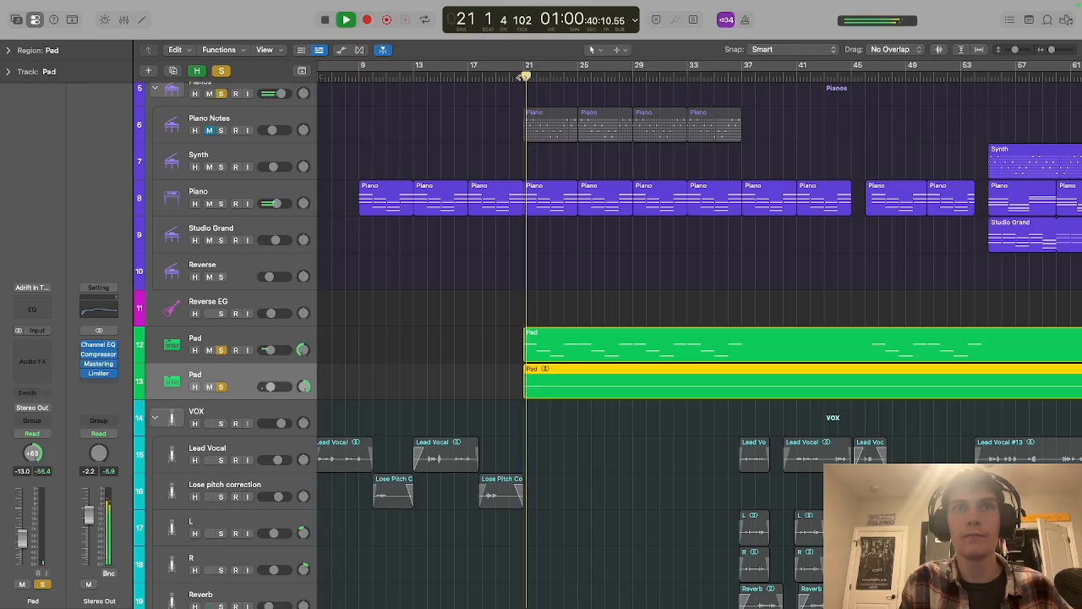
left_click(224, 387)
left_click(224, 388)
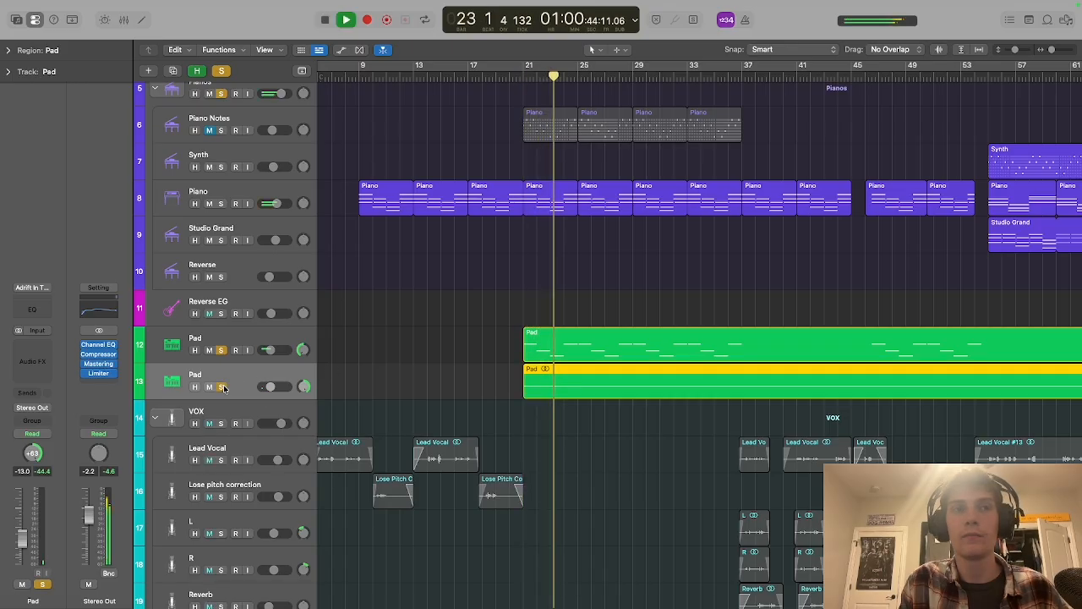
left_click(221, 350)
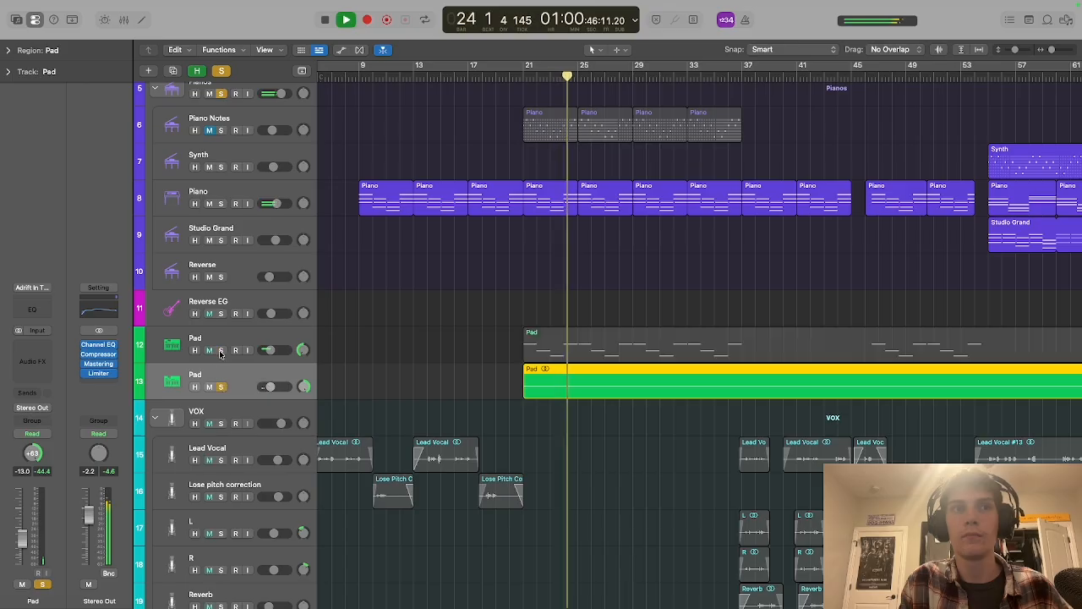
- Toggle the mutes of the Piano Notes, Synth and Piano tracks off and on while the second Pad plays
left_click(209, 130)
left_click(210, 167)
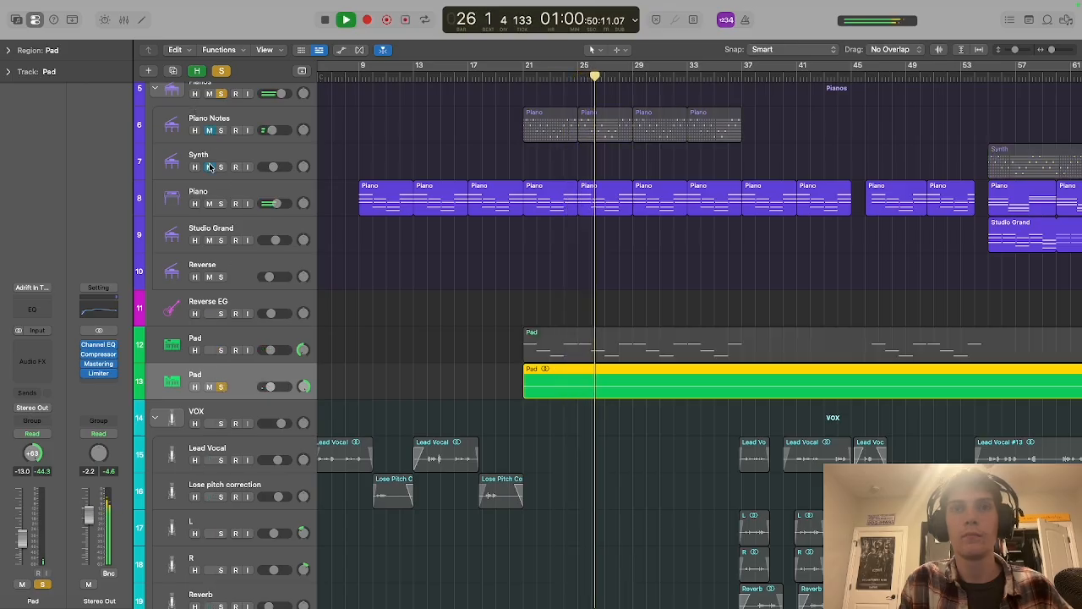
left_click(211, 168)
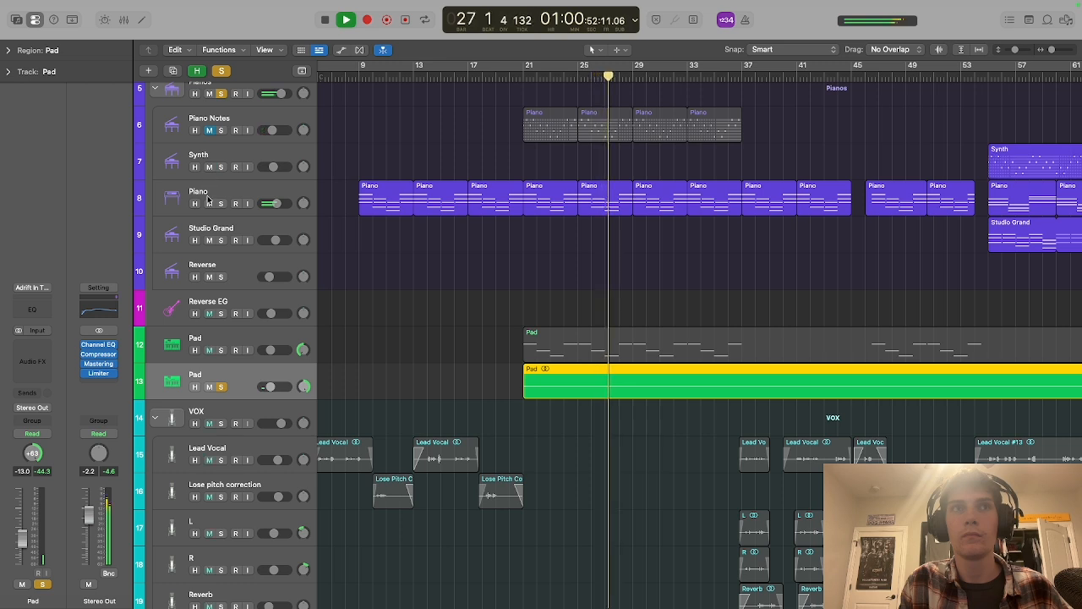
left_click(209, 203)
left_click(209, 203)
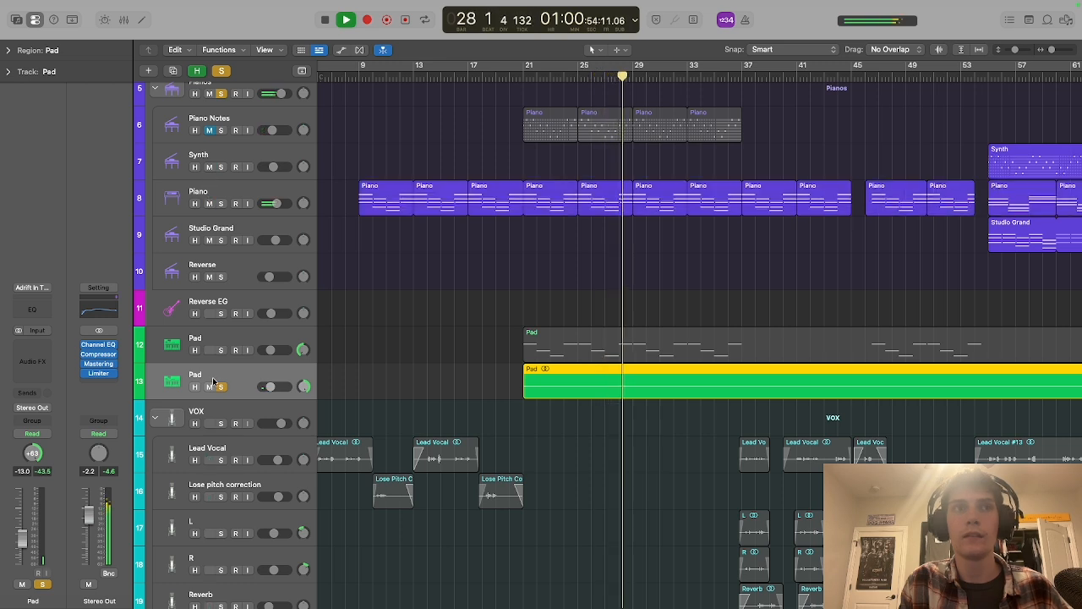
- Solo the first Pad track again, select it and stop playback
left_click(221, 350)
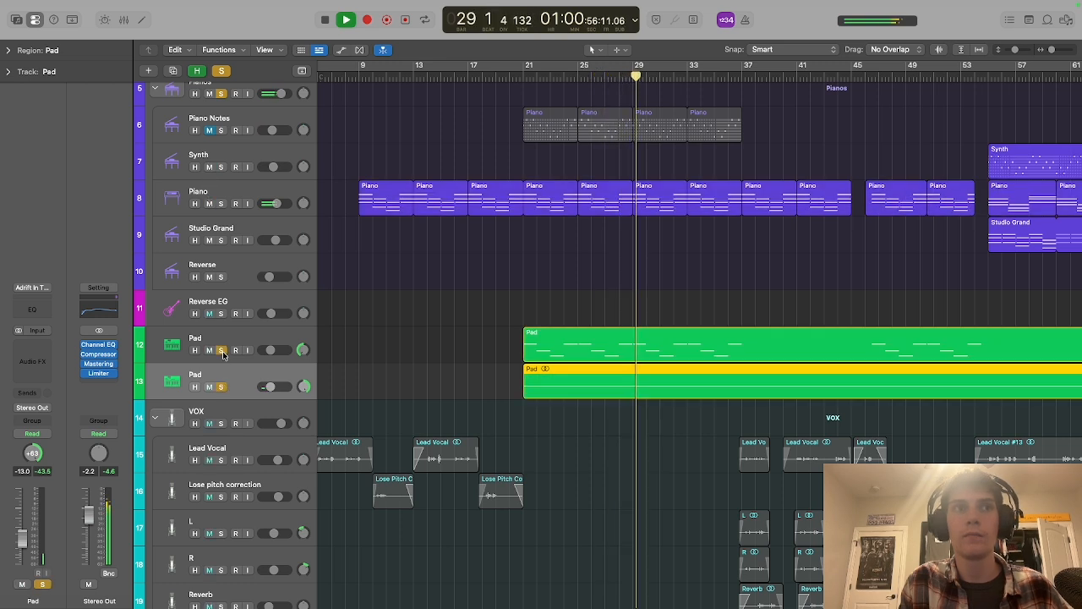
left_click(227, 358)
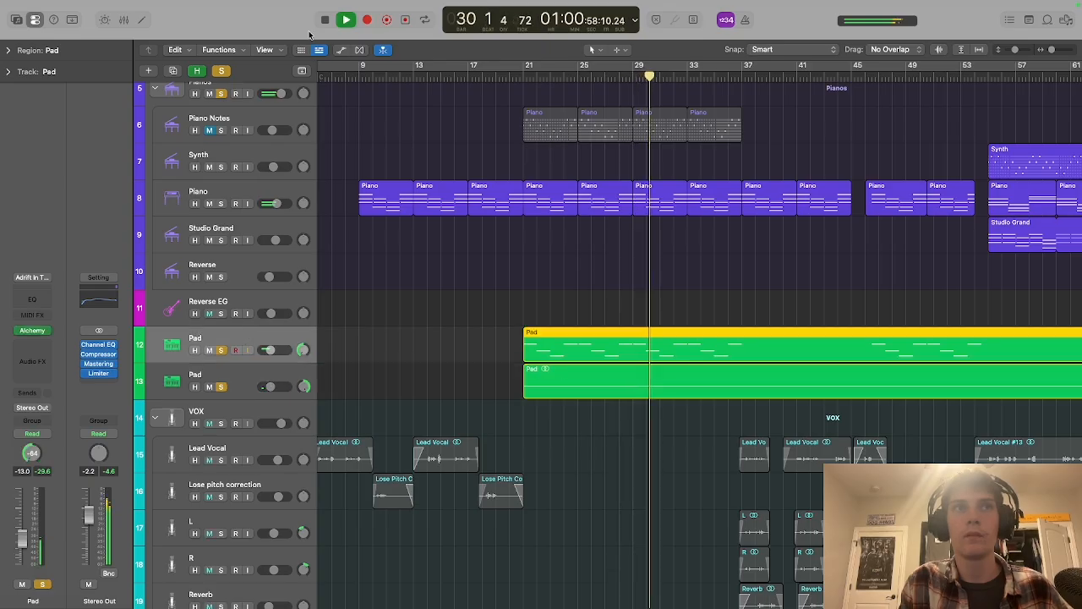
key("space")
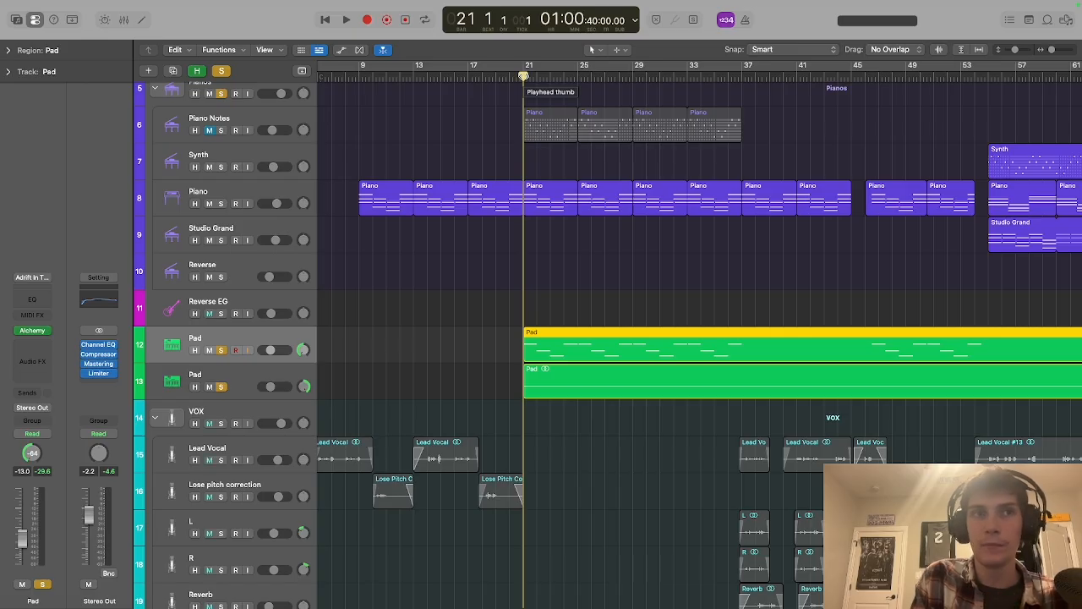
- Unsolo both Pad tracks and the Pianos stack, and unmute Piano Notes to restore the full mix
left_click(221, 350)
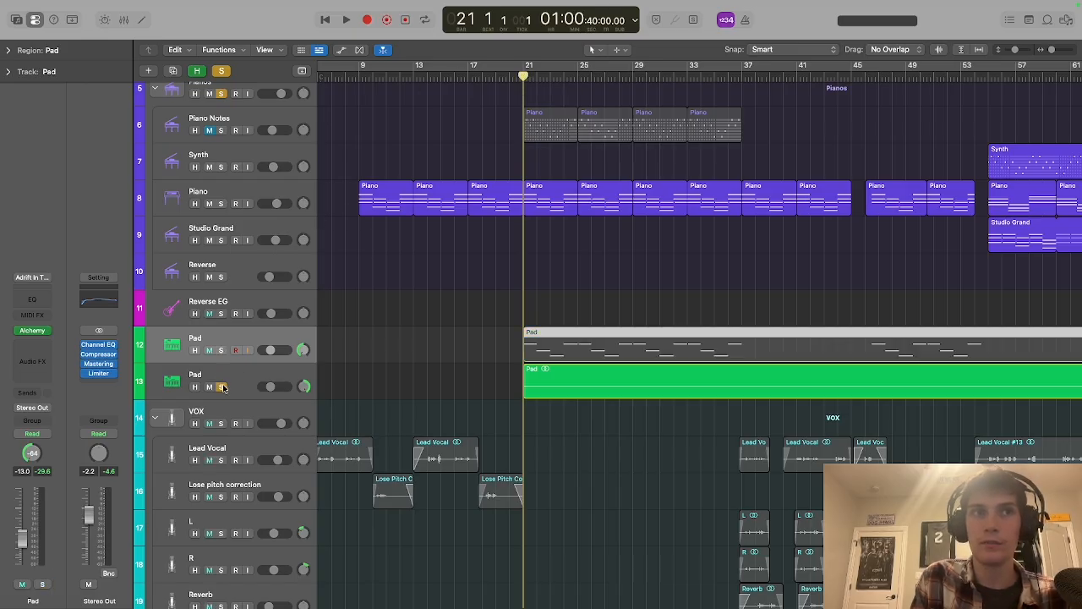
left_click(220, 386)
scroll(281, 332, "up", 2)
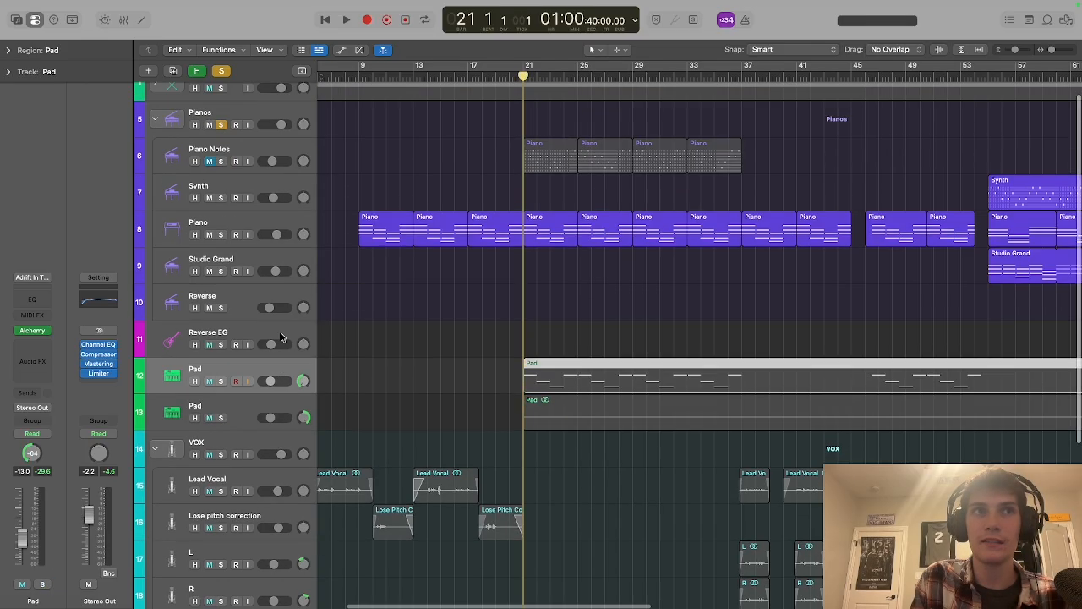
left_click(209, 174)
left_click(221, 137)
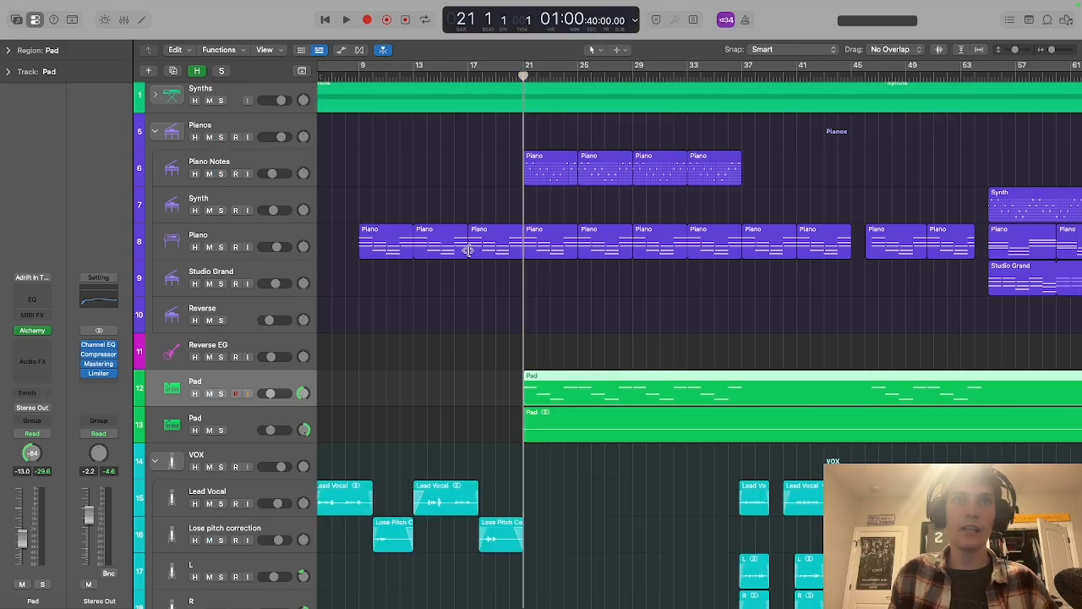
- Select and solo the Piano Notes track, and clear the selection of its regions
left_click(288, 166)
left_click(221, 173)
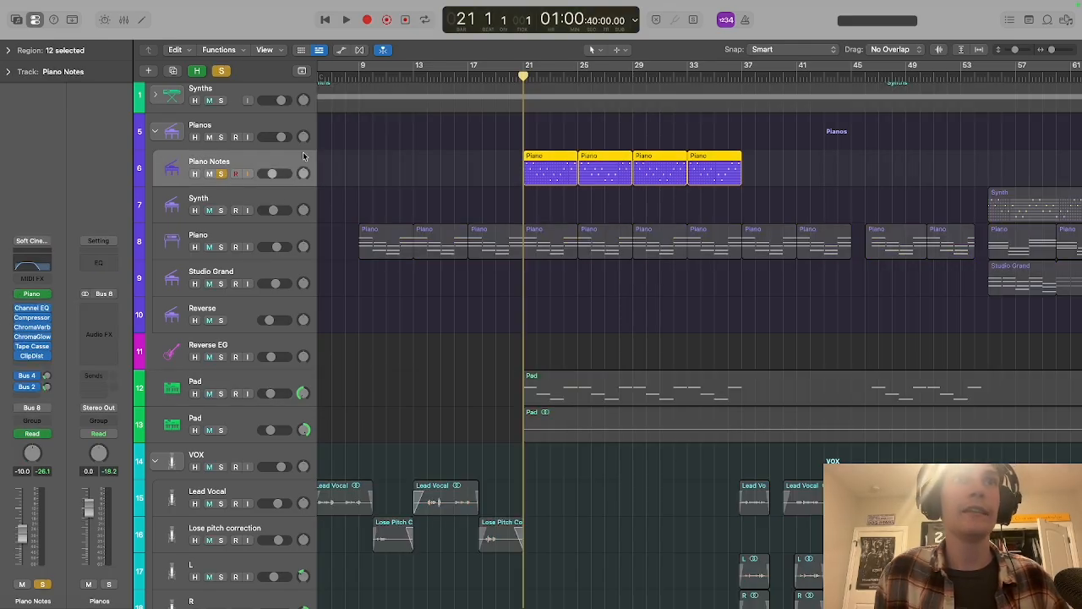
left_click(489, 176)
left_click(542, 173)
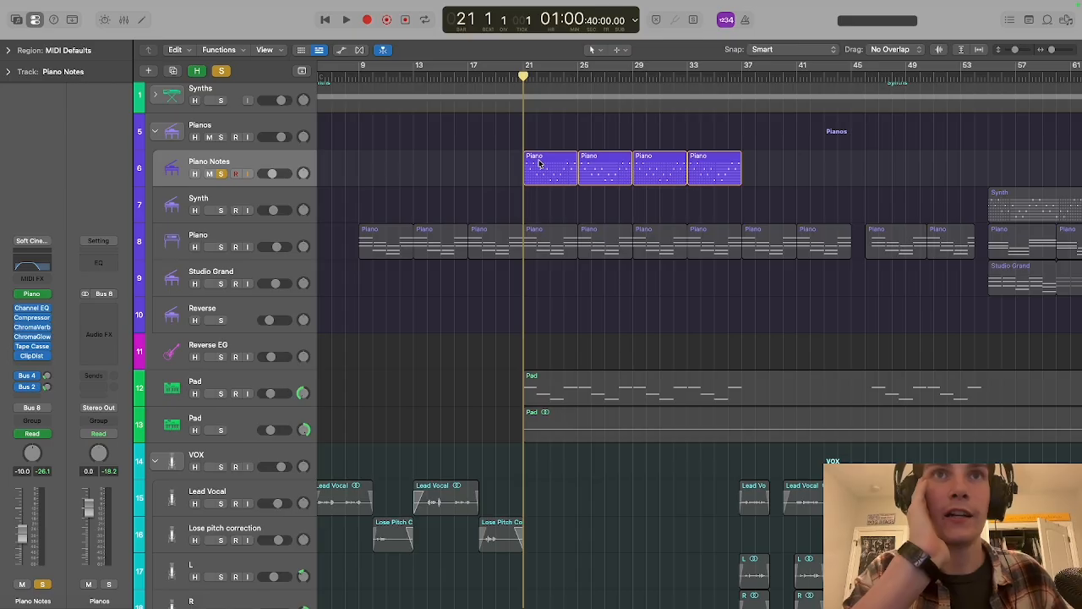
- Open the first Piano Notes region in the Step Sequencer and toggle the first A2 step off and on
double_click(540, 164)
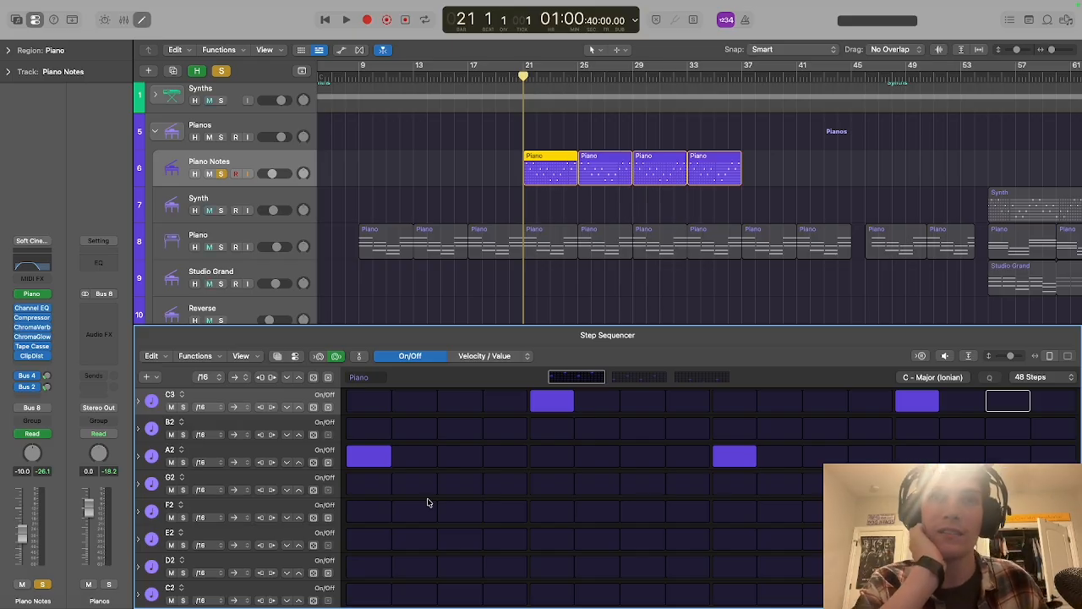
left_click(367, 466)
left_click(368, 466)
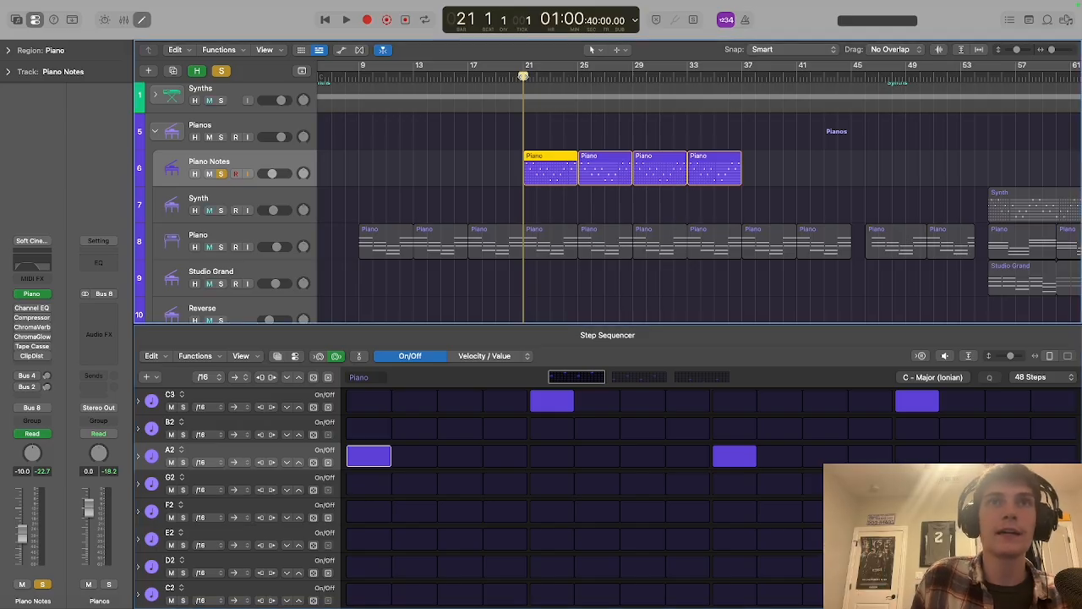
- Play the soloed Piano Notes from bar 21 without its effects, stop, and return the playhead to bar 21
key("space")
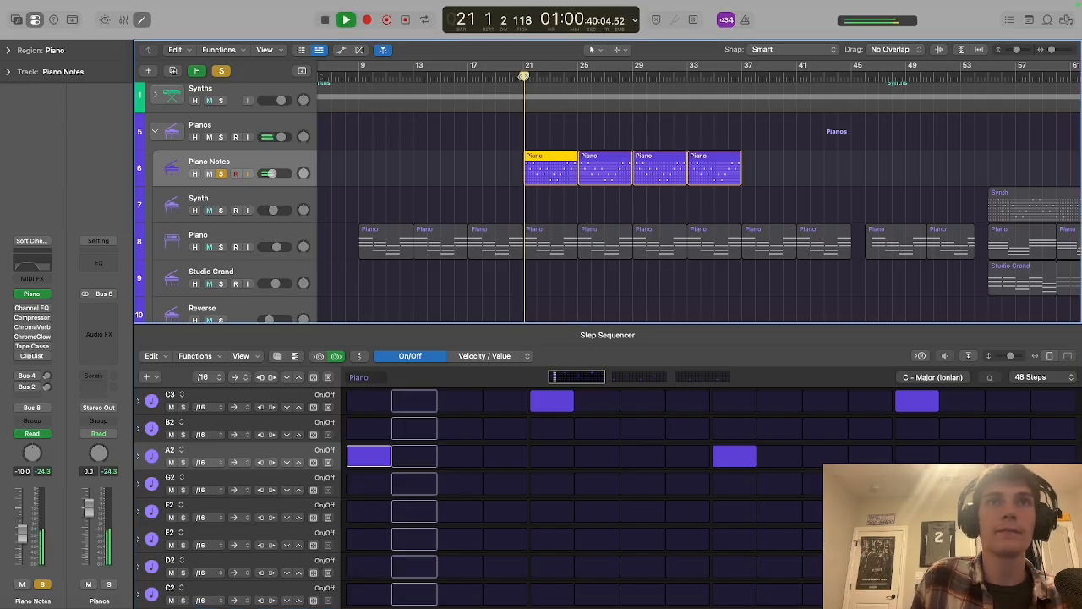
left_click(324, 19)
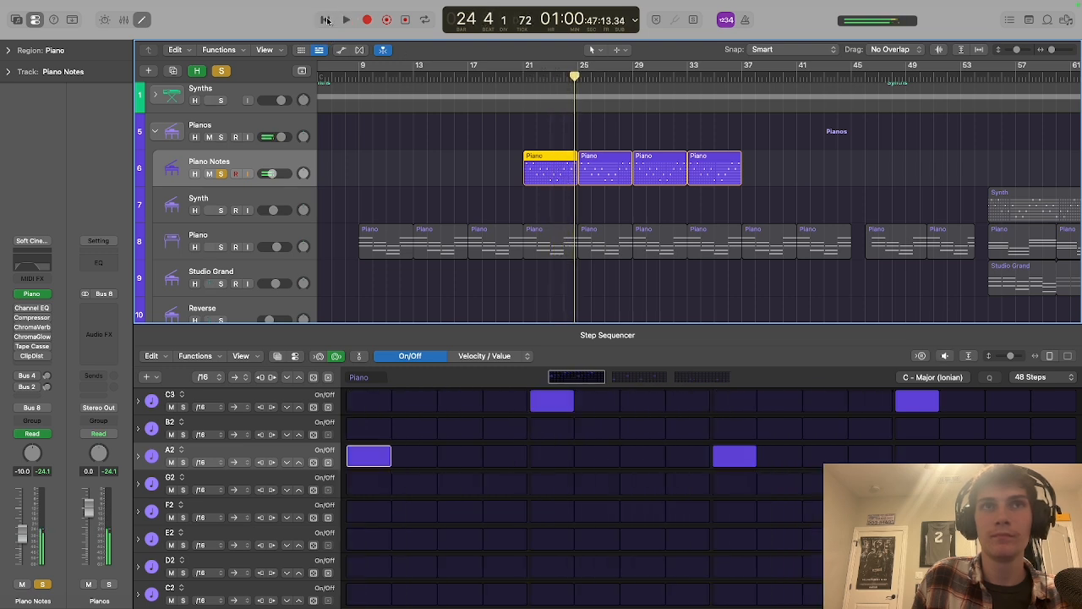
left_click(523, 76)
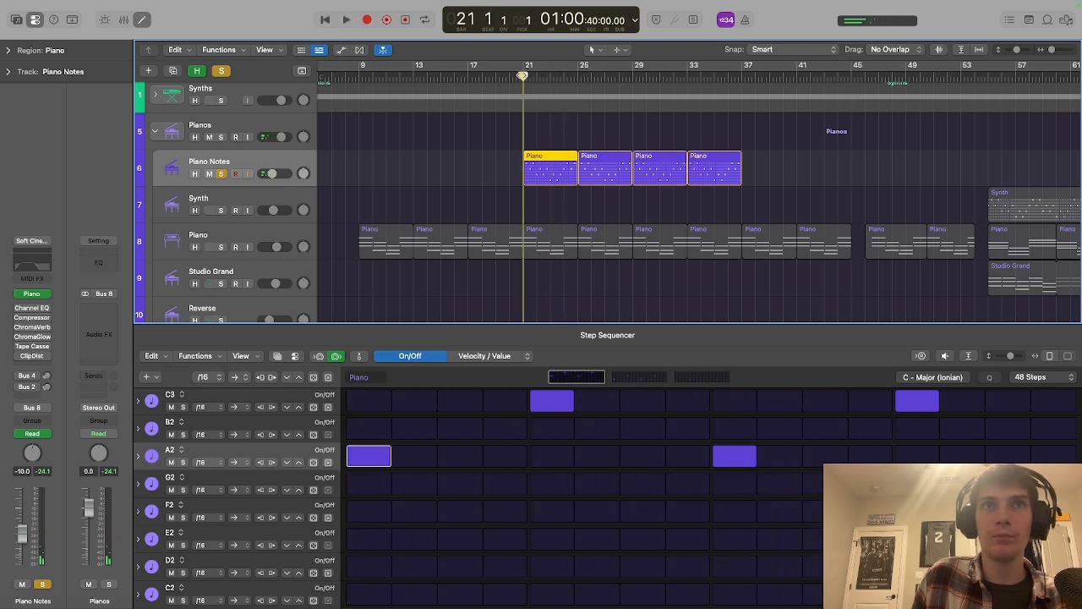
- Turn on the Channel EQ, Compressor, ChromaVerb and ChromaGlow effects on Piano Notes, closing any plug-in windows that open
left_click(17, 309)
left_click(19, 318)
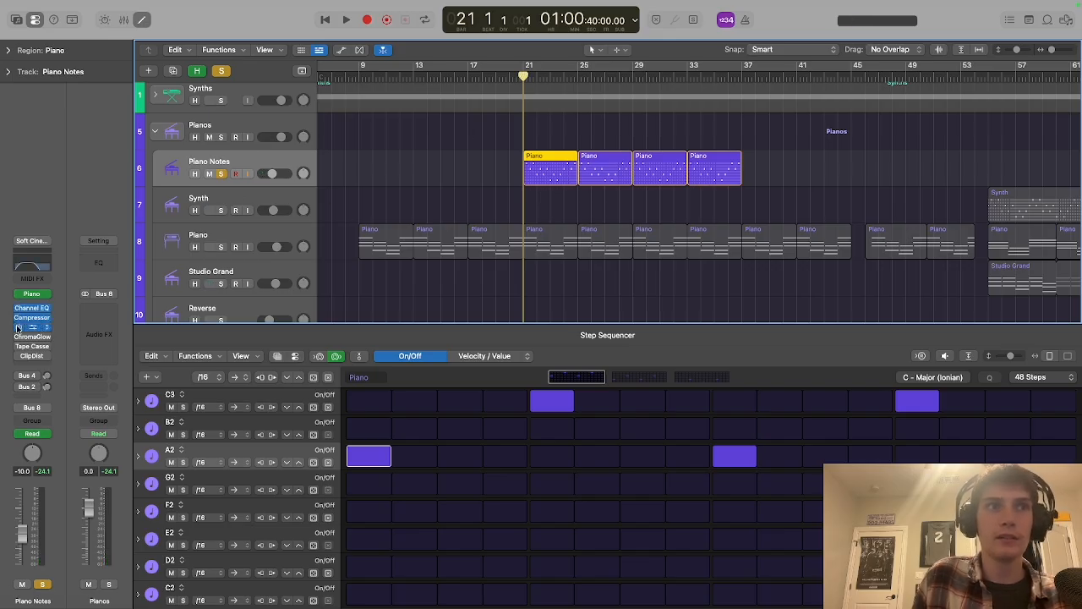
left_click(32, 328)
left_click(347, 167)
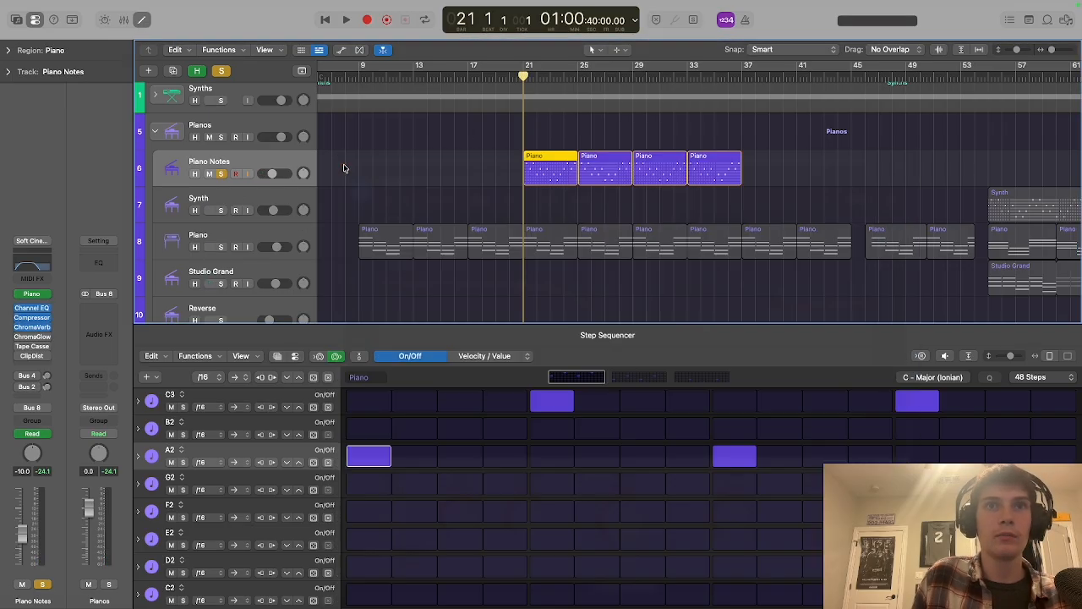
left_click(32, 336)
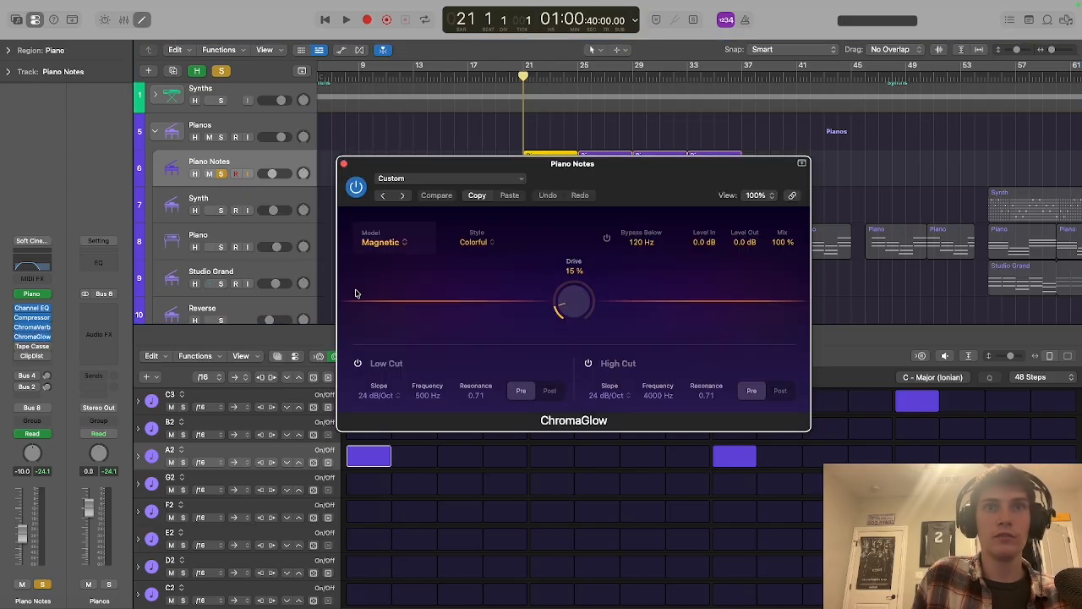
left_click(343, 163)
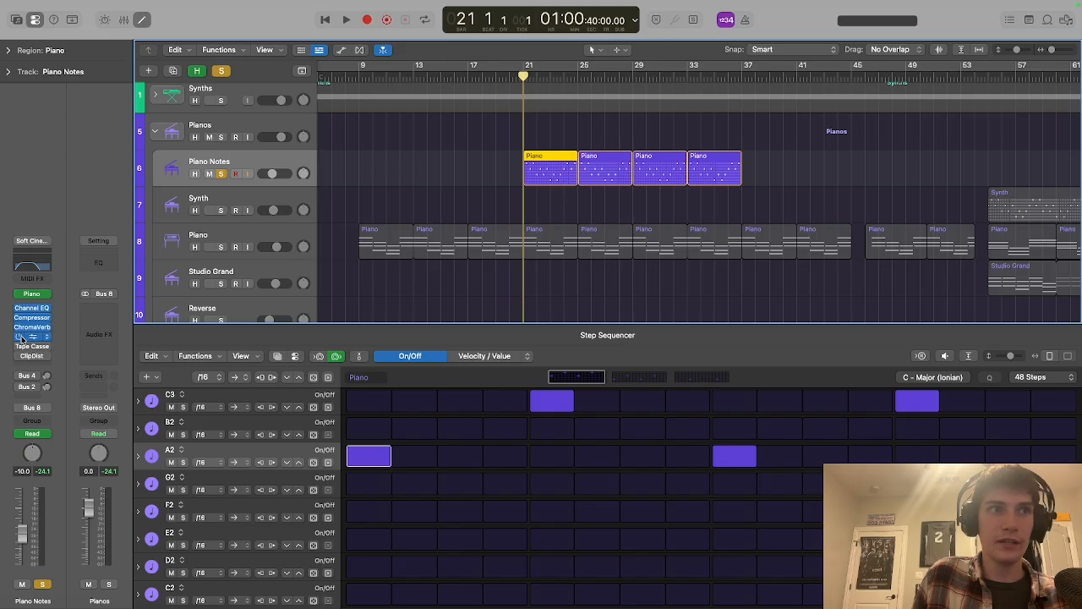
- Turn on Tape Cassette 2 and Clip Distortion on Piano Notes, reviewing and closing each plug-in window
left_click(22, 347)
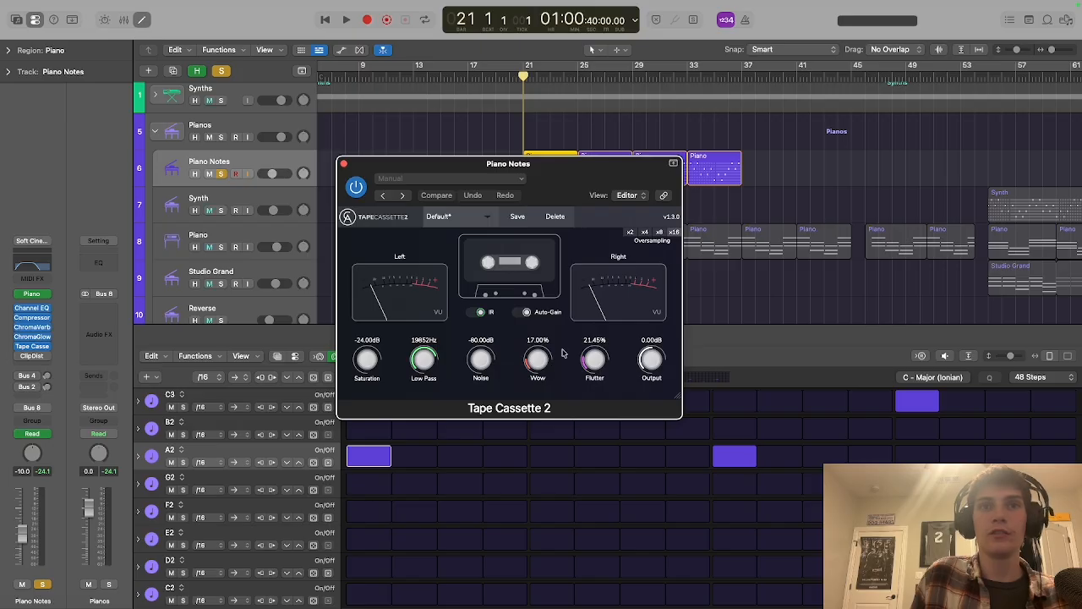
left_click(344, 164)
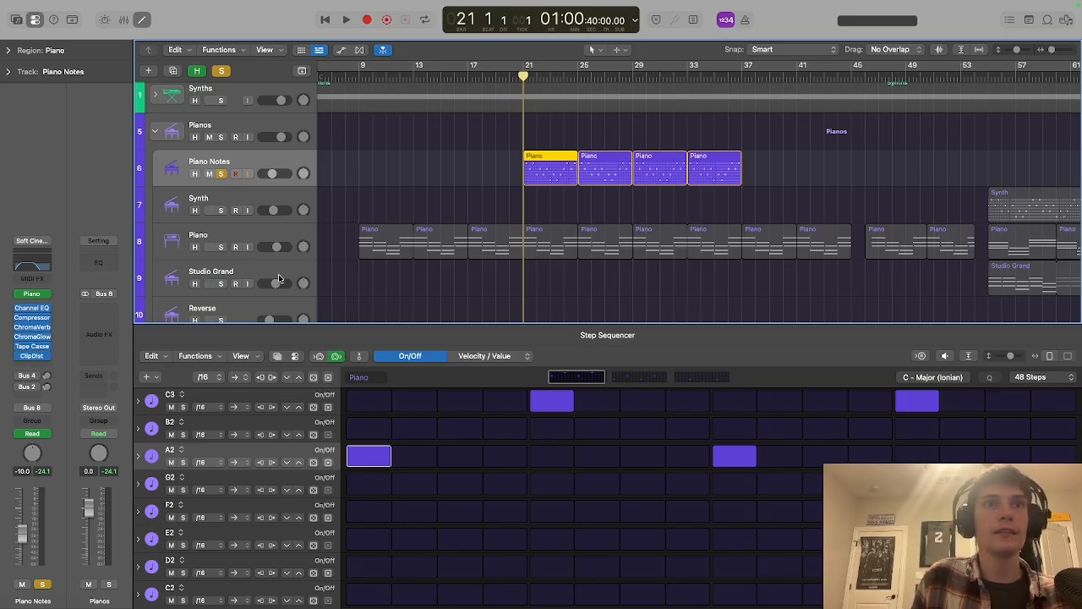
left_click(31, 355)
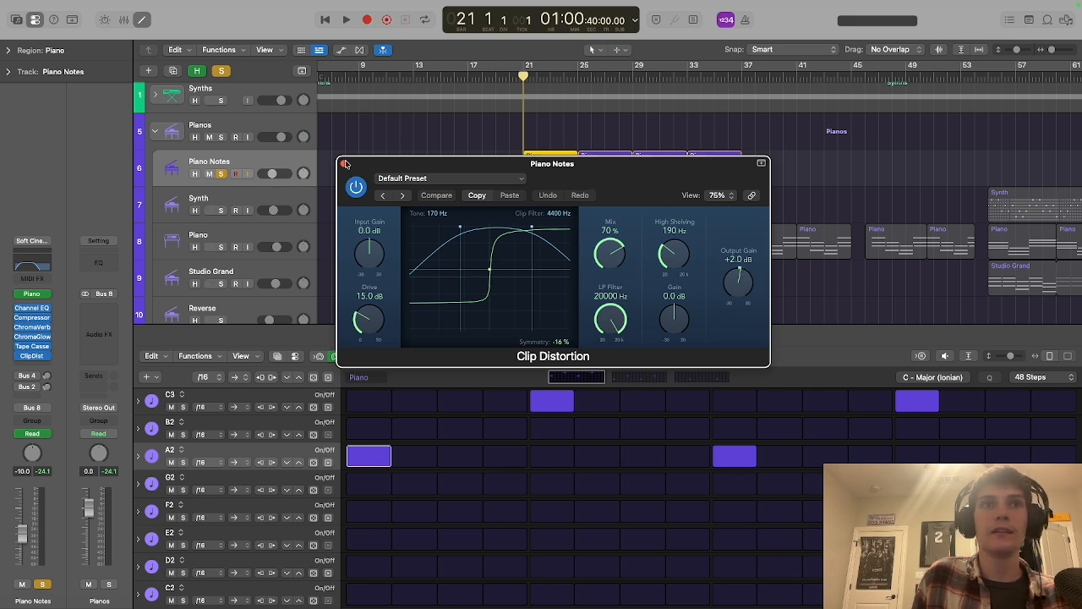
left_click(344, 164)
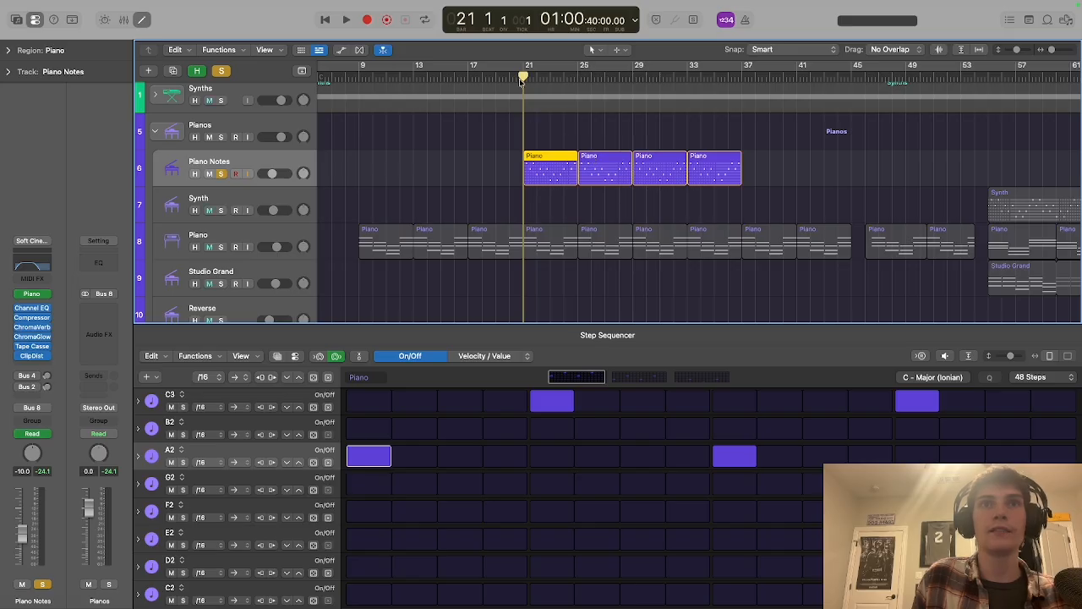
- Turn on the Bus 4 and Bus 2 sends of Piano Notes while it plays, and finish by returning to the song start and unsoloing it
key("space")
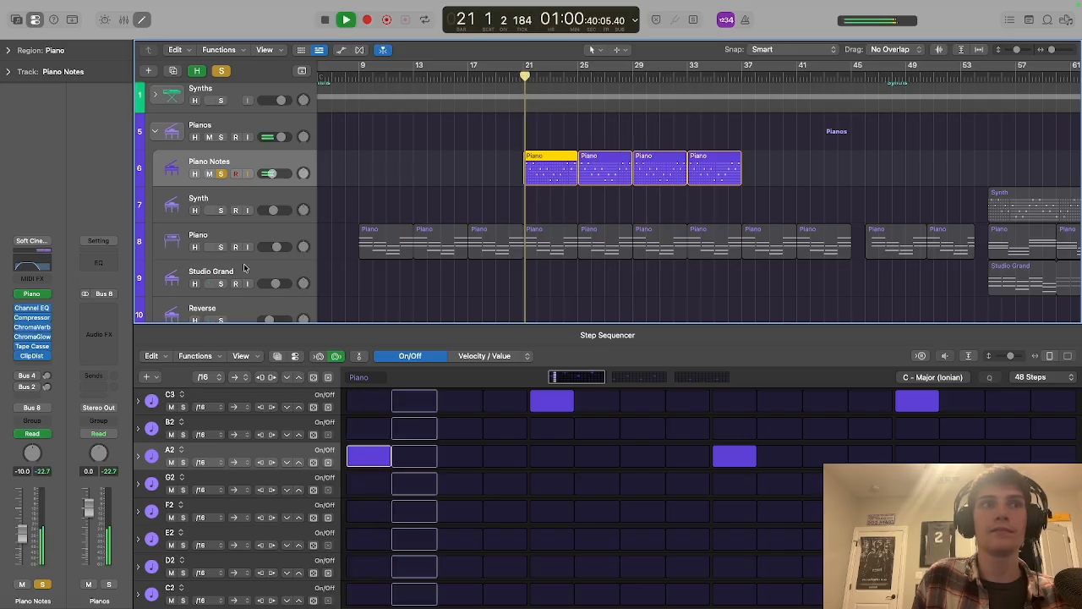
left_click(31, 377)
left_click(4, 375)
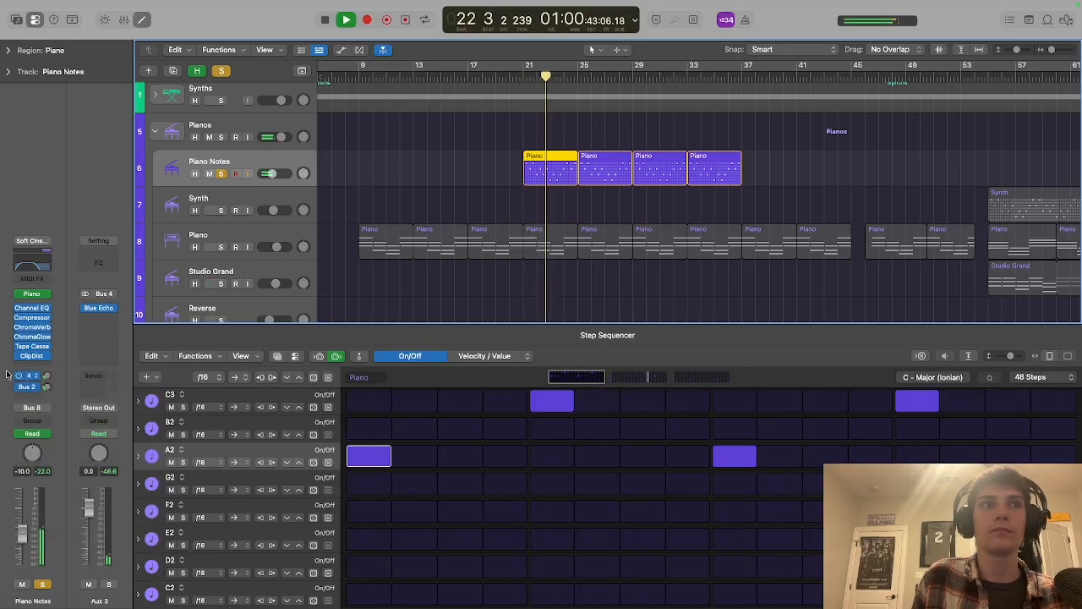
left_click(30, 387)
left_click(4, 381)
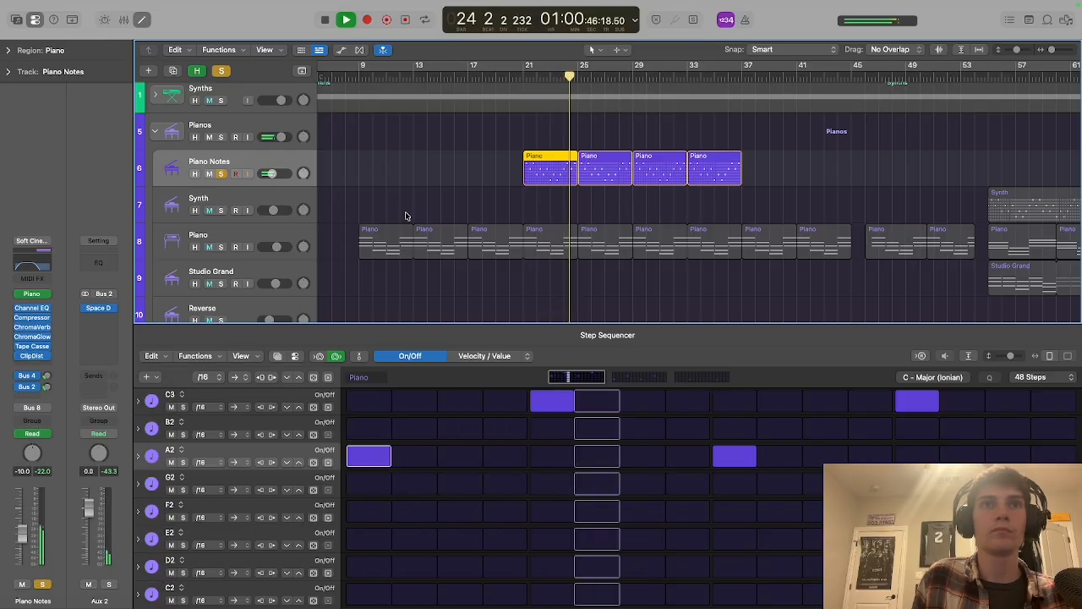
double_click(323, 19)
left_click(221, 174)
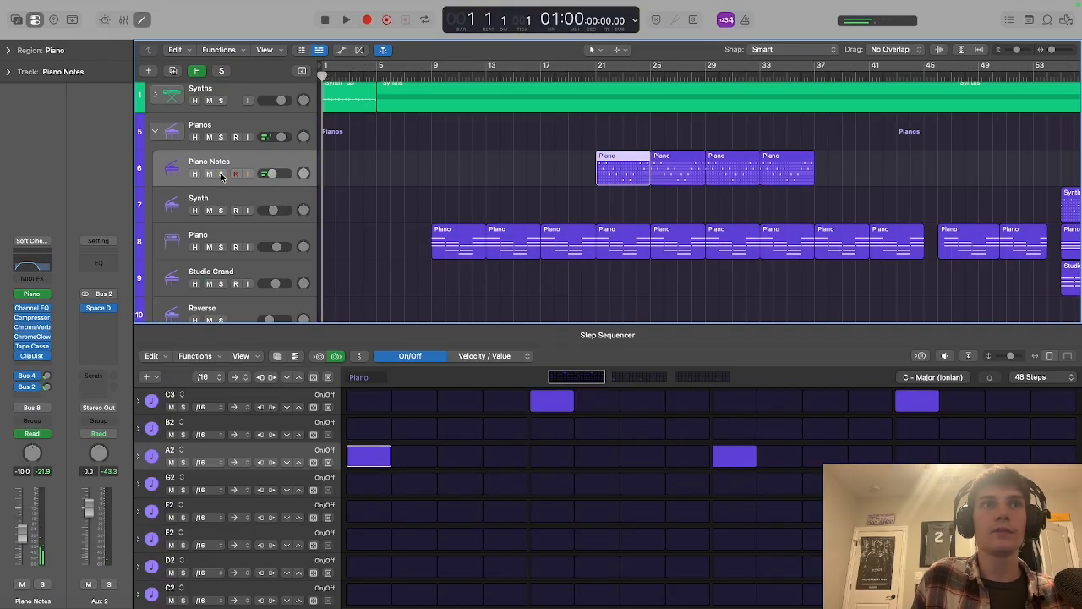
- Collapse the Pianos and VOX track stacks and hide the Step Sequencer
left_click(155, 135)
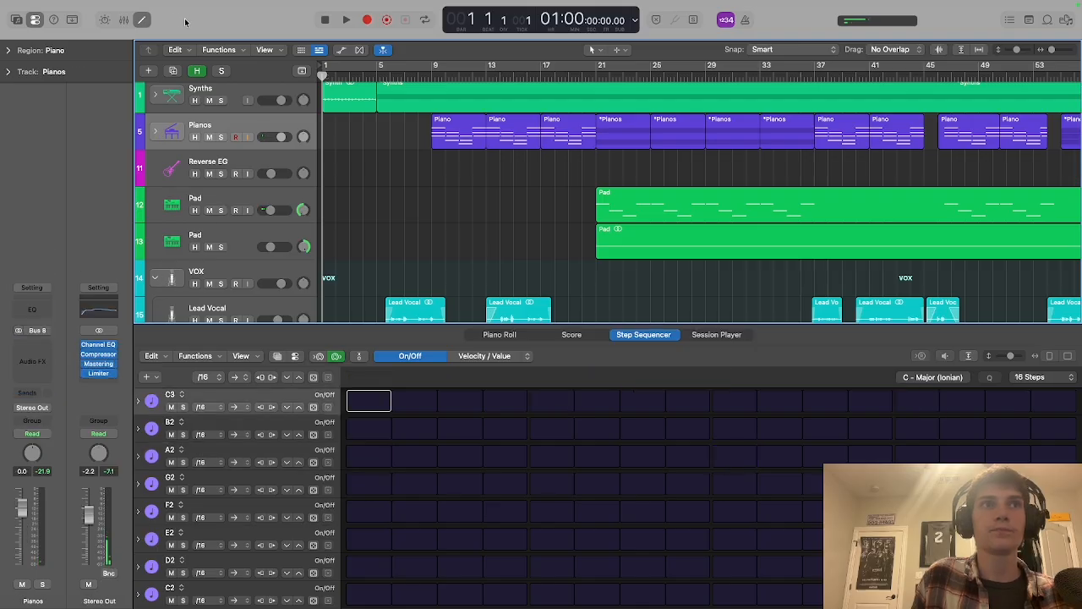
left_click(142, 20)
left_click(155, 283)
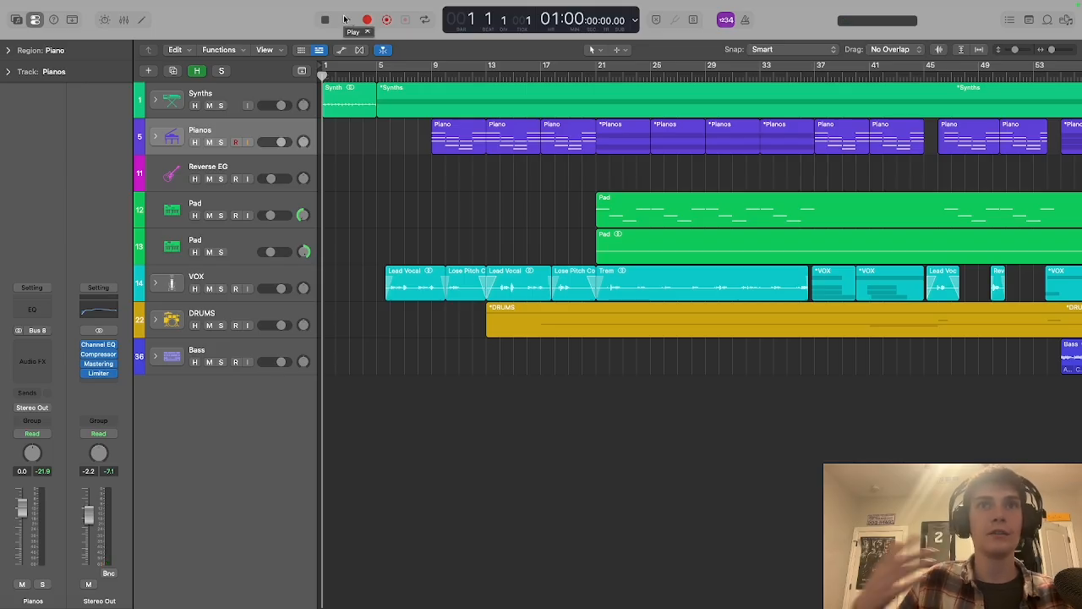
- Play the full song from the beginning and mute the first Tambourine track inside the DRUMS stack, collapsing the stack again
left_click(344, 19)
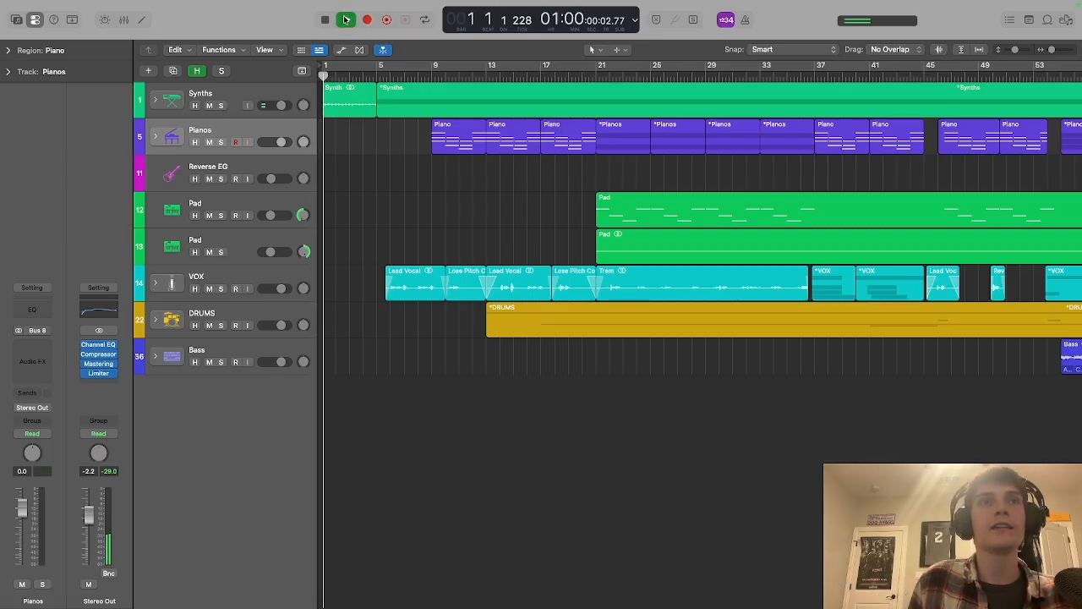
left_click(161, 325)
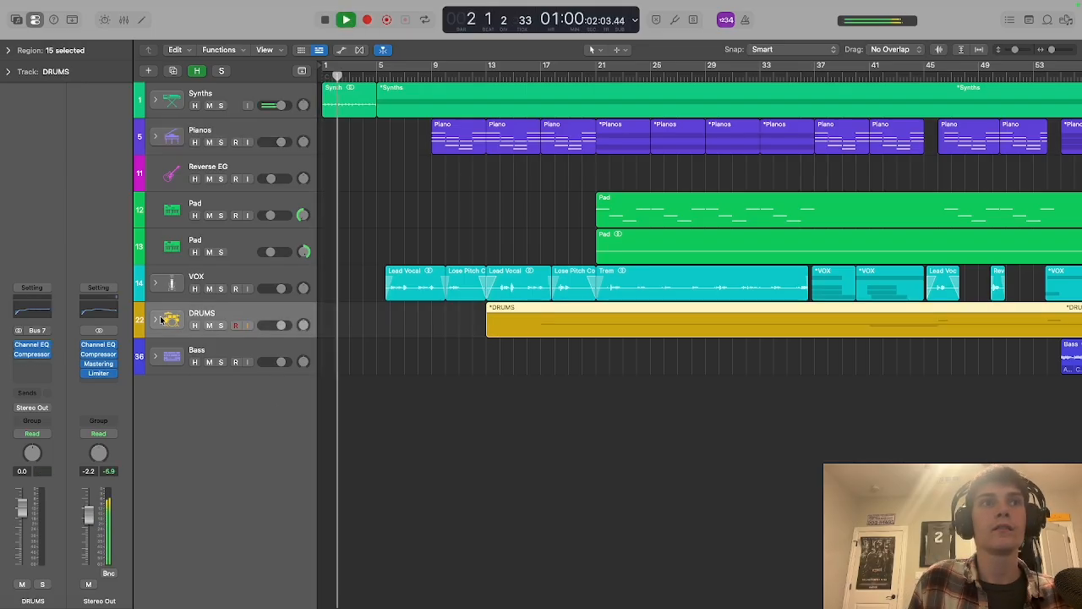
left_click(157, 322)
scroll(158, 323, "down", 5)
left_click(216, 391)
scroll(144, 167, "up", 3)
scroll(144, 166, "up", 3)
left_click(156, 321)
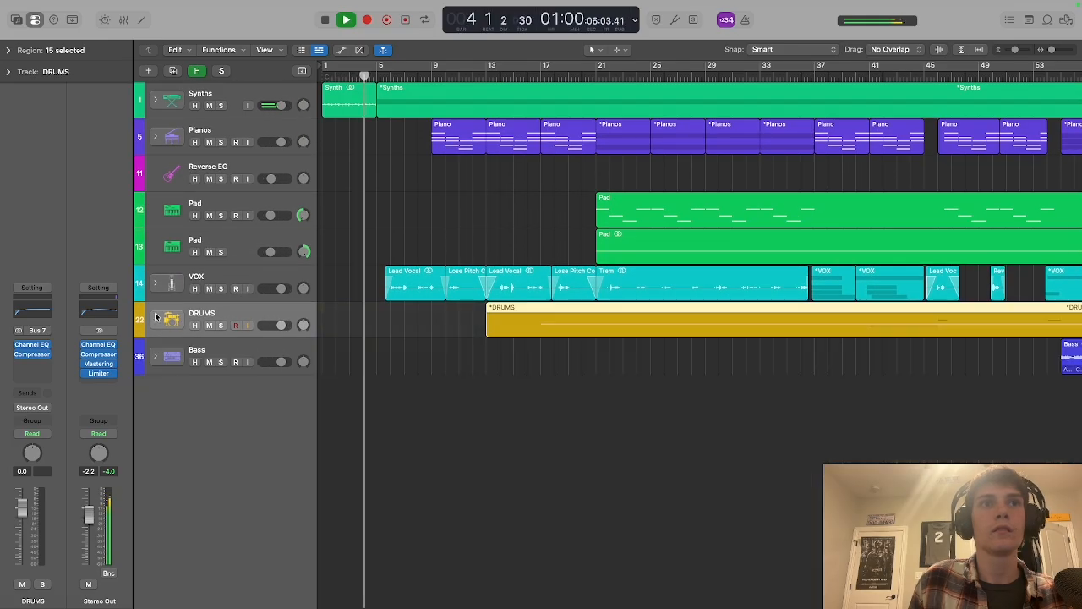
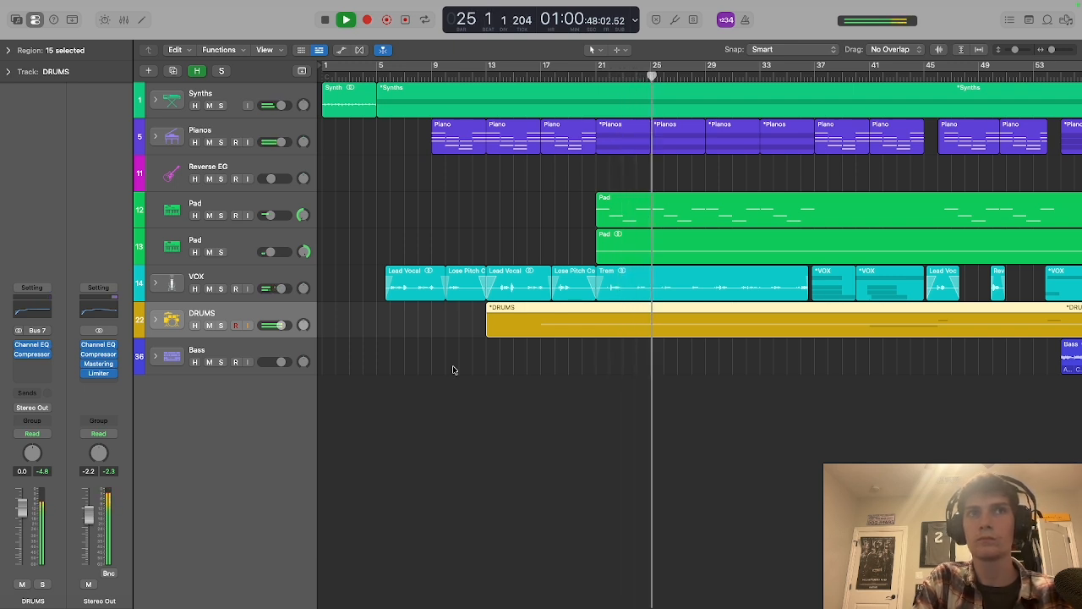
- Expand the Synths stack, solo and unsolo its first Synth track during playback, and return to the song start
left_click(154, 102)
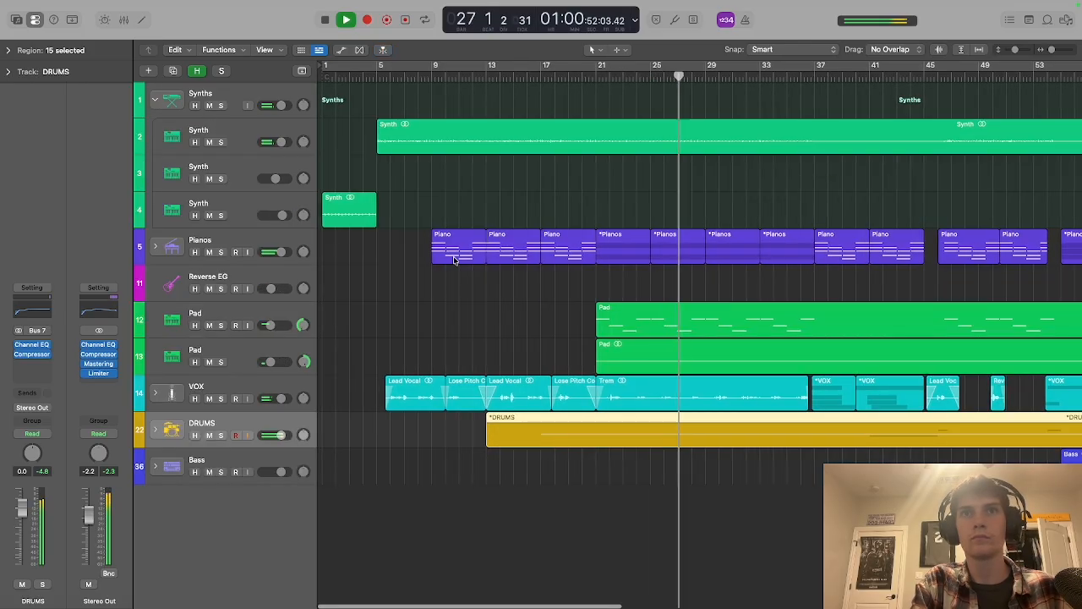
left_click(218, 142)
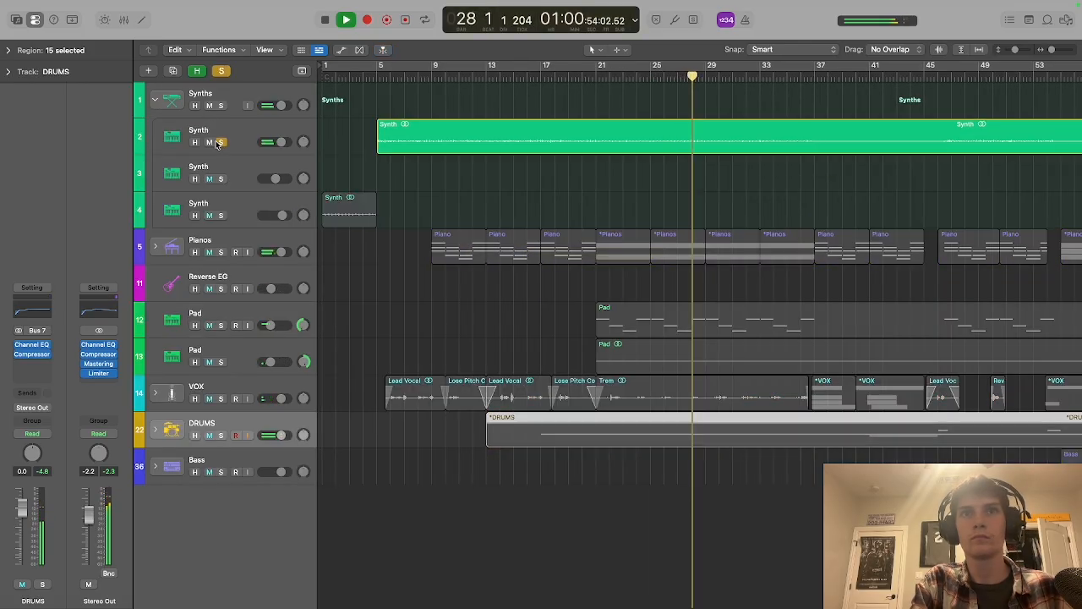
left_click(218, 142)
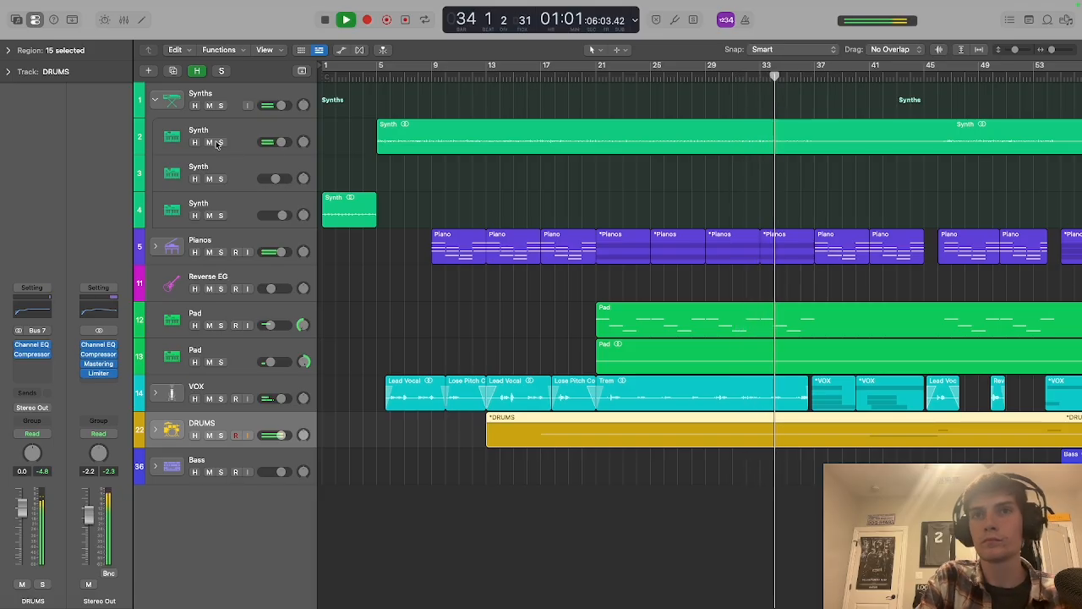
double_click(322, 21)
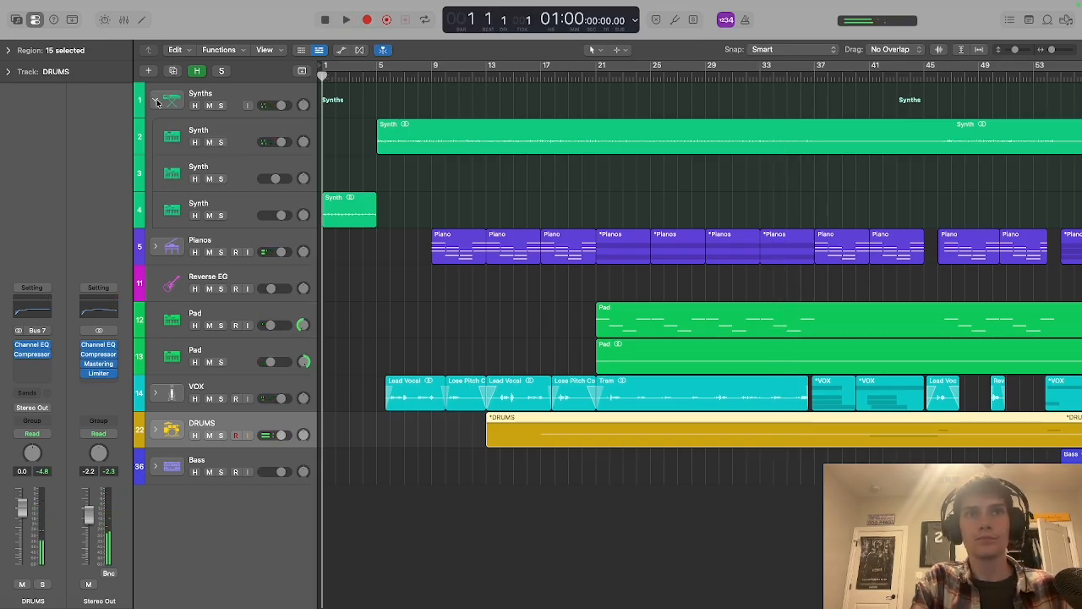
- Play the first Synth track soloed from bar 21, stop playback and unsolo it
left_click(594, 77)
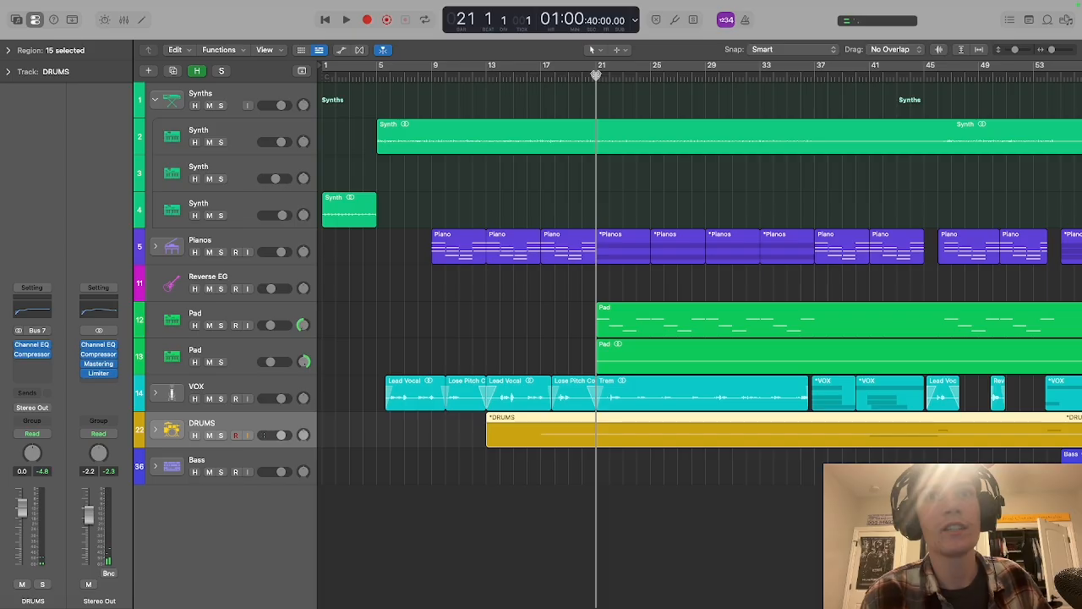
left_click(221, 141)
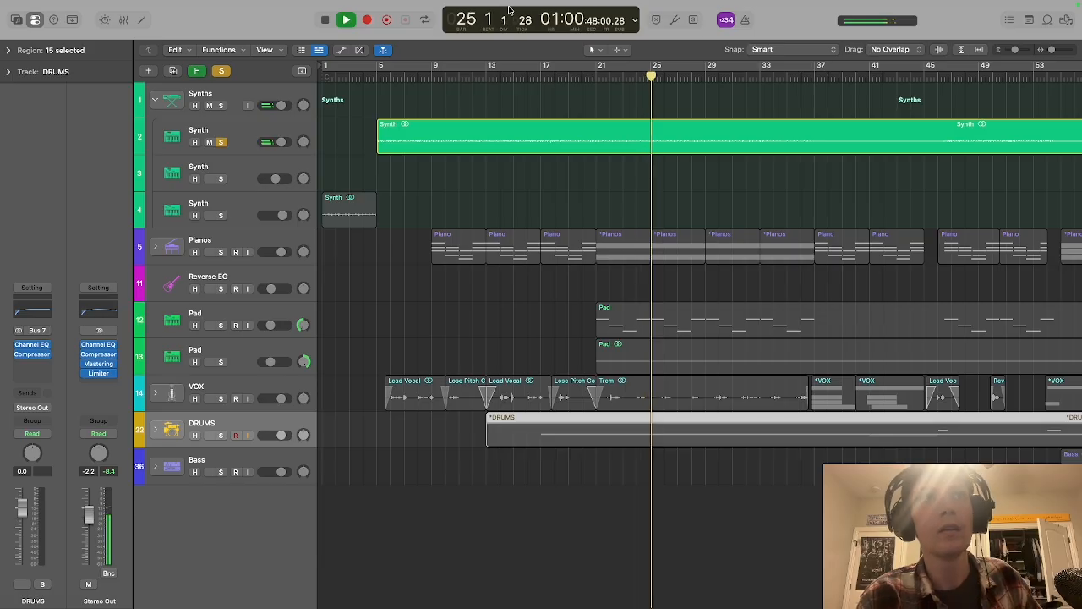
key("space")
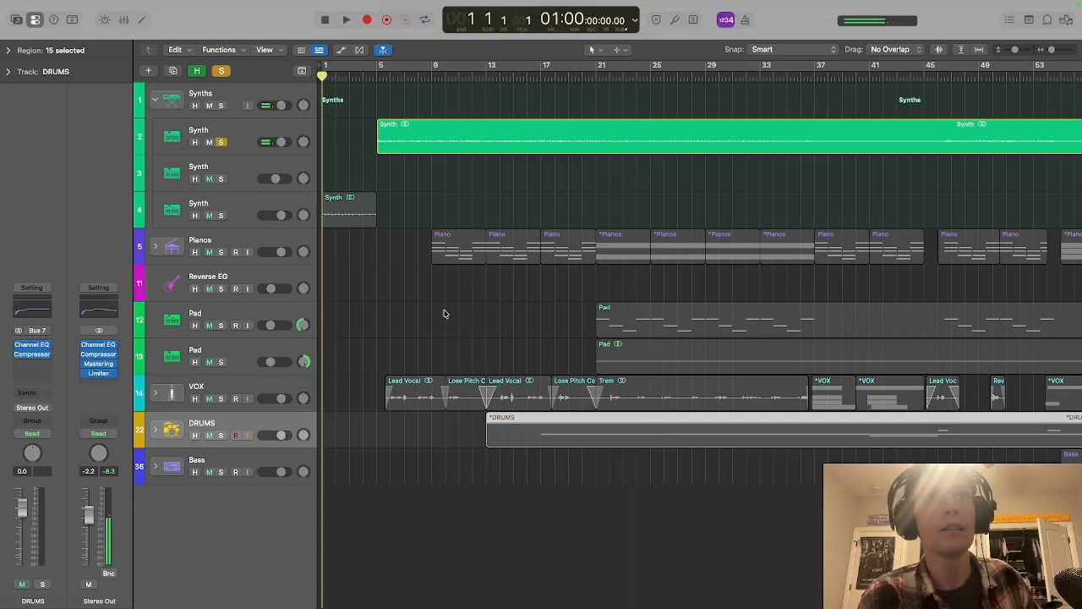
left_click(220, 142)
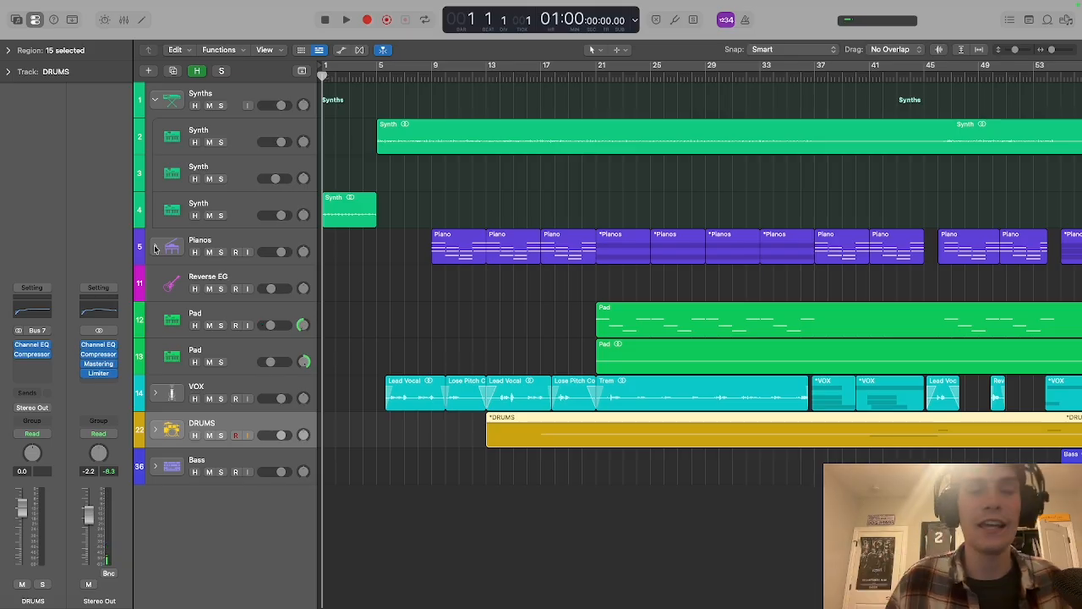
- Expand the DRUMS stack and unmute and solo its first Tambourine track
left_click(155, 428)
scroll(284, 448, "down", 8)
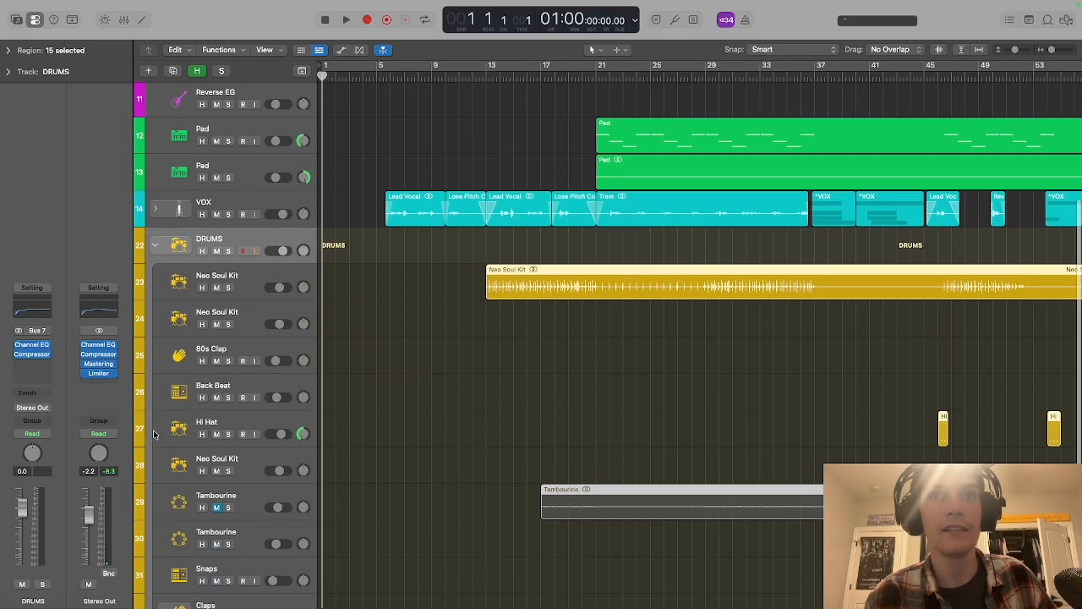
left_click(217, 435)
left_click(228, 435)
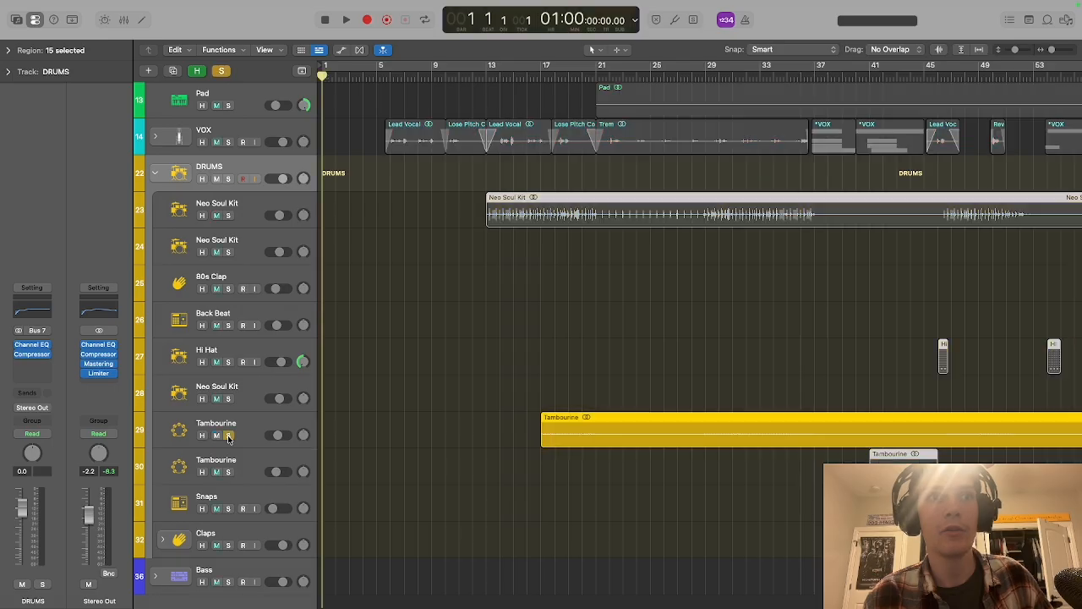
- Play the soloed Tambourine from bar 17, stop, return the playhead to bar 17 and unsolo the track
left_click(539, 77)
key("space")
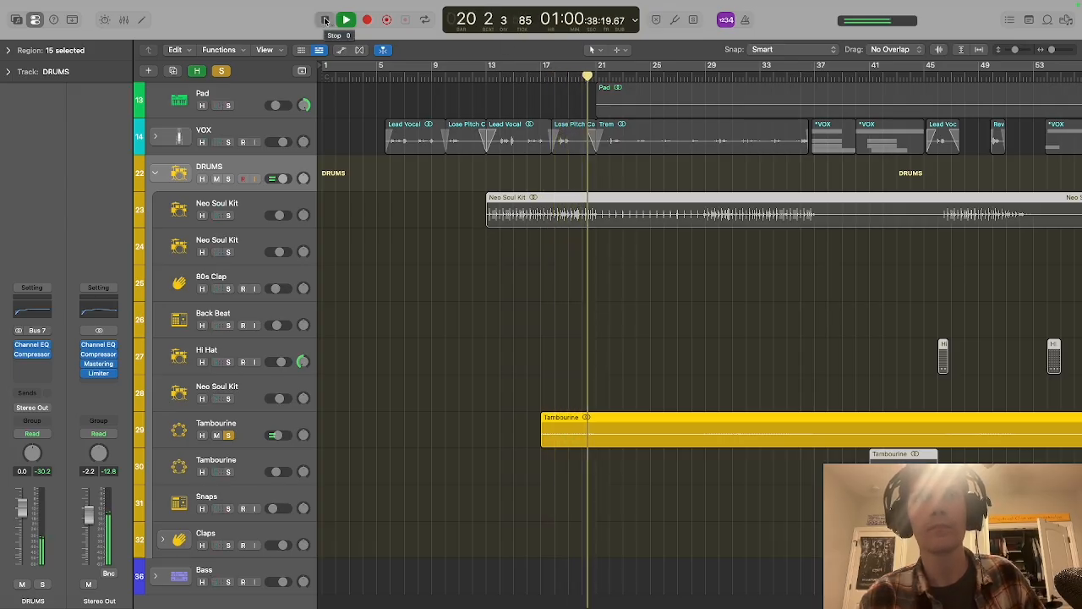
left_click(325, 20)
left_click(536, 75)
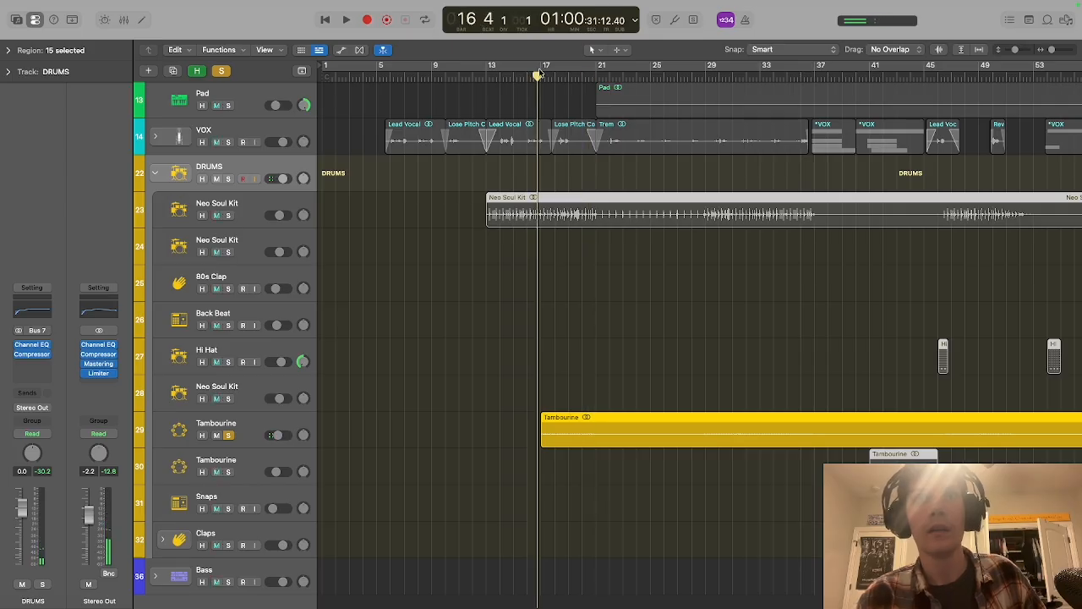
left_click(540, 76)
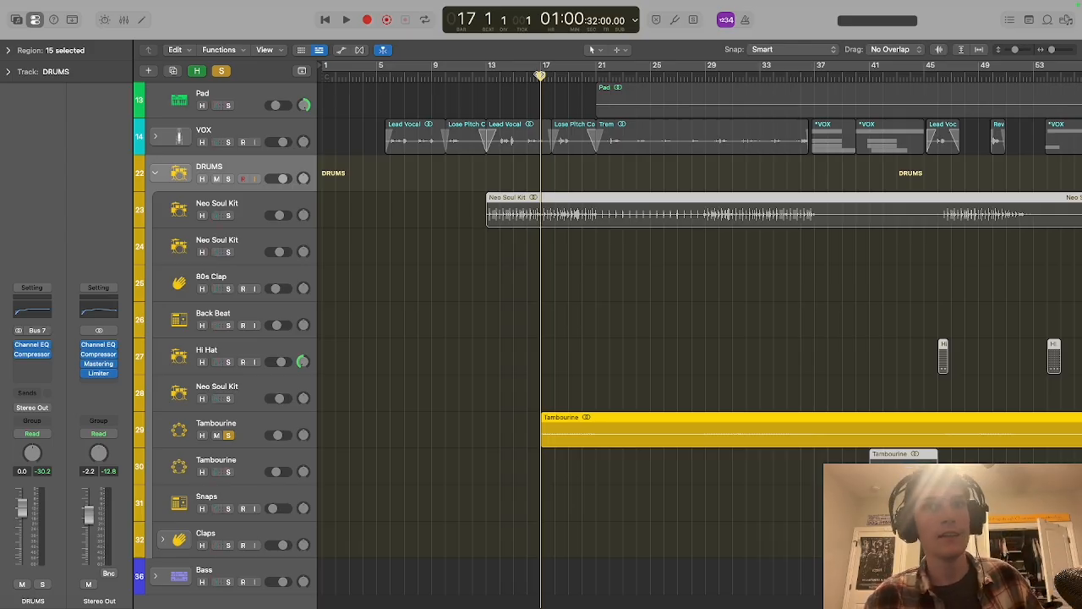
left_click(230, 436)
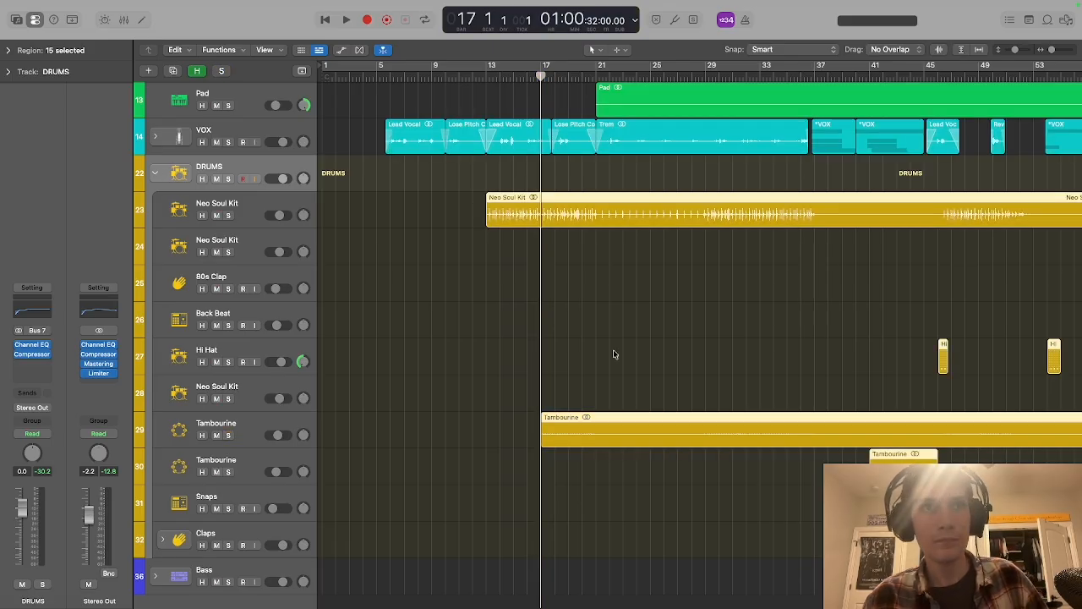
- Move the playhead to bar 21, collapse the DRUMS stack and expand the VOX stack
scroll(613, 355, "up", 6)
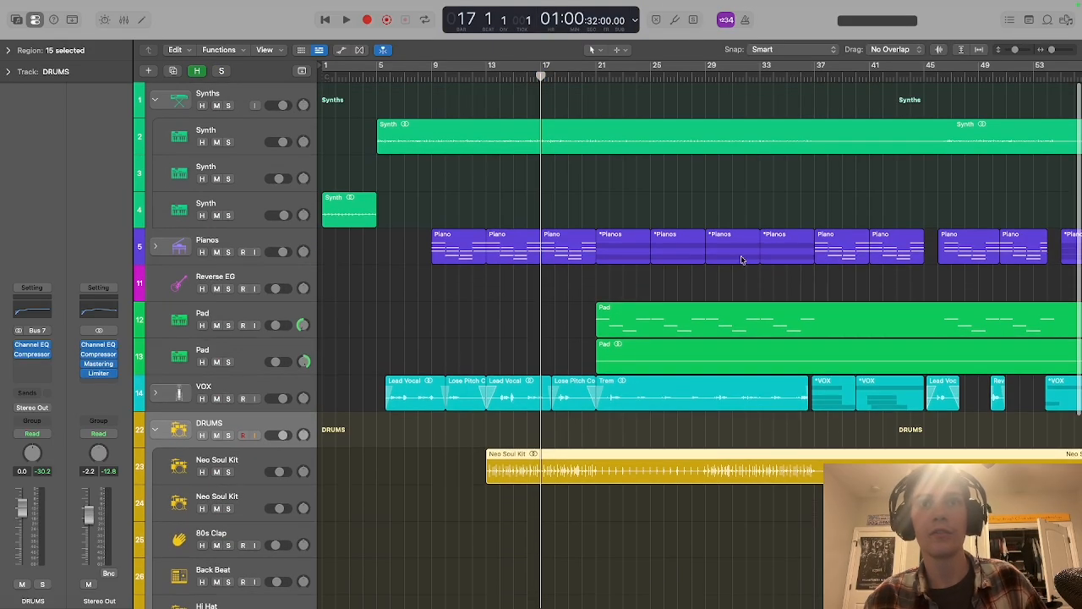
scroll(698, 273, "down", 3)
left_click(596, 74)
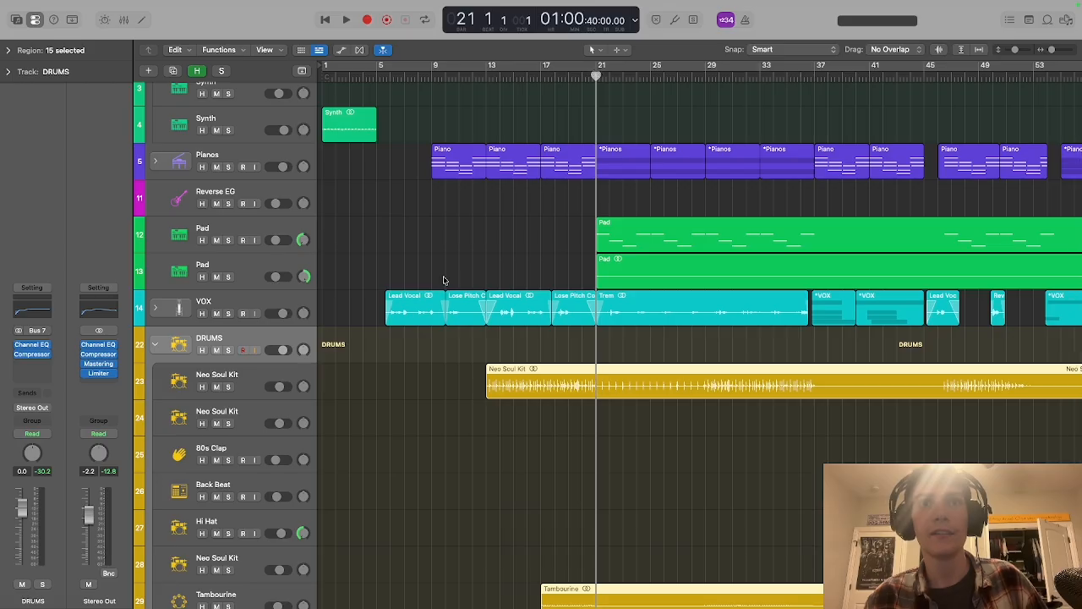
left_click(155, 345)
left_click(155, 393)
scroll(277, 340, "down", 5)
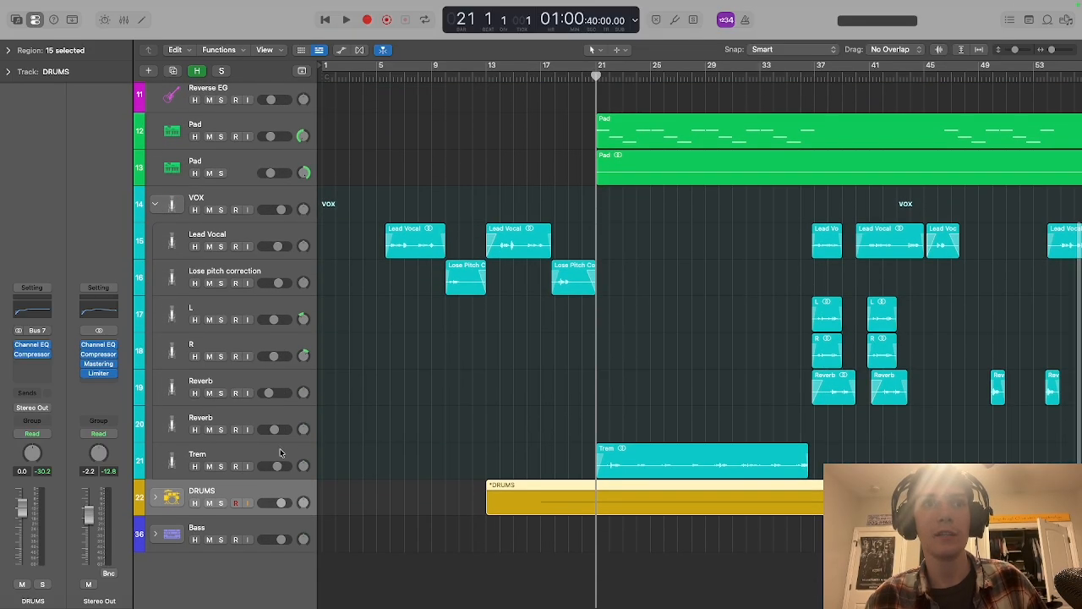
- Select and solo the Trem vocal track and start playback from bar 21
left_click(281, 450)
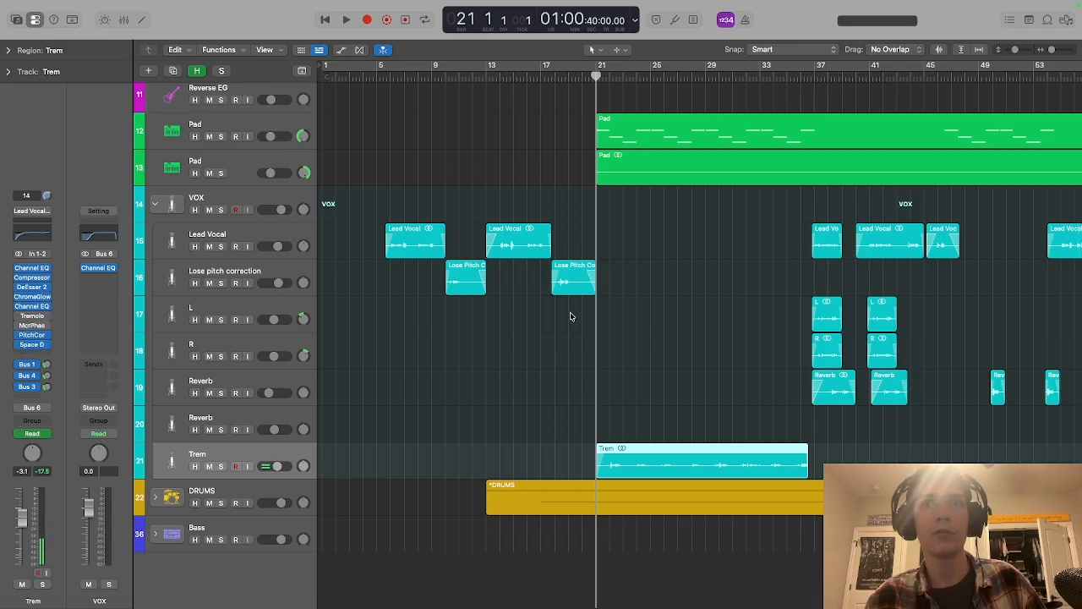
left_click(221, 465)
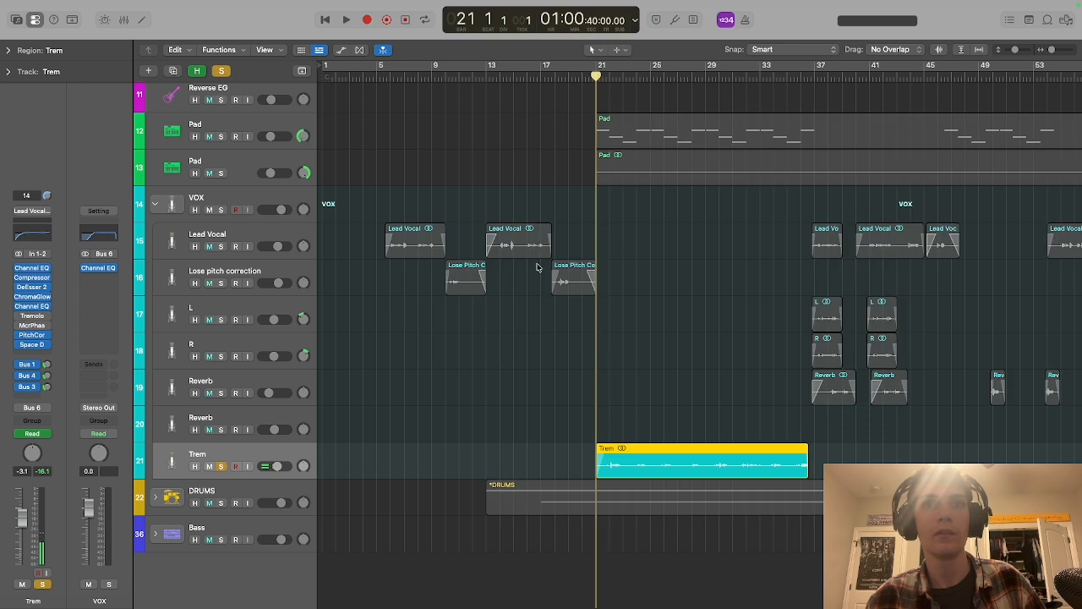
key("space")
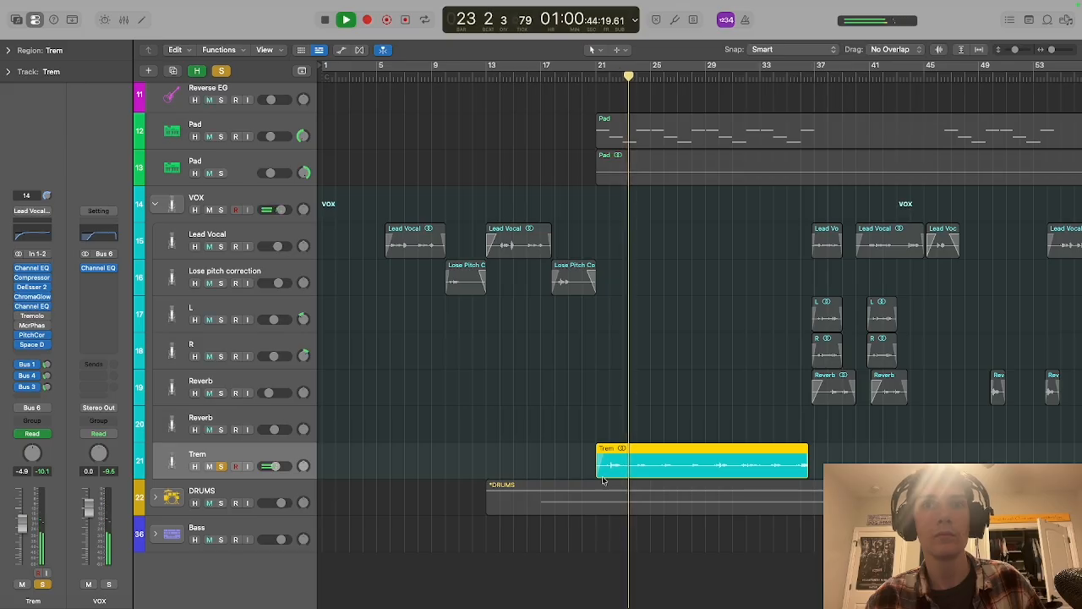
- Trim the start of the Trem region to just before bar 22 and remove its fade-in
scroll(602, 479, "up", 10)
scroll(538, 469, "up", 5)
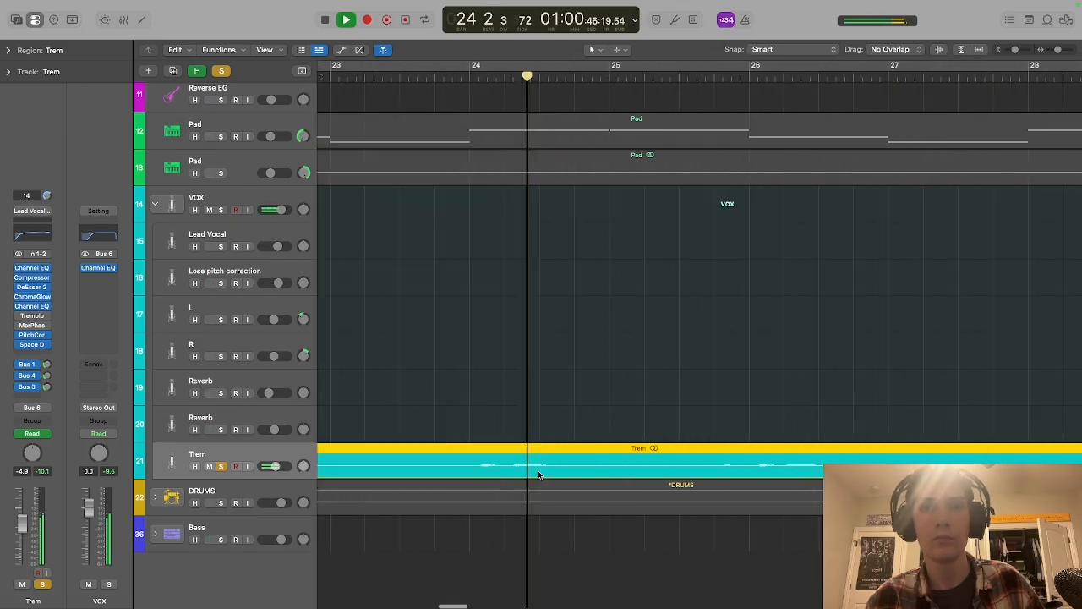
scroll(538, 474, "left", 5)
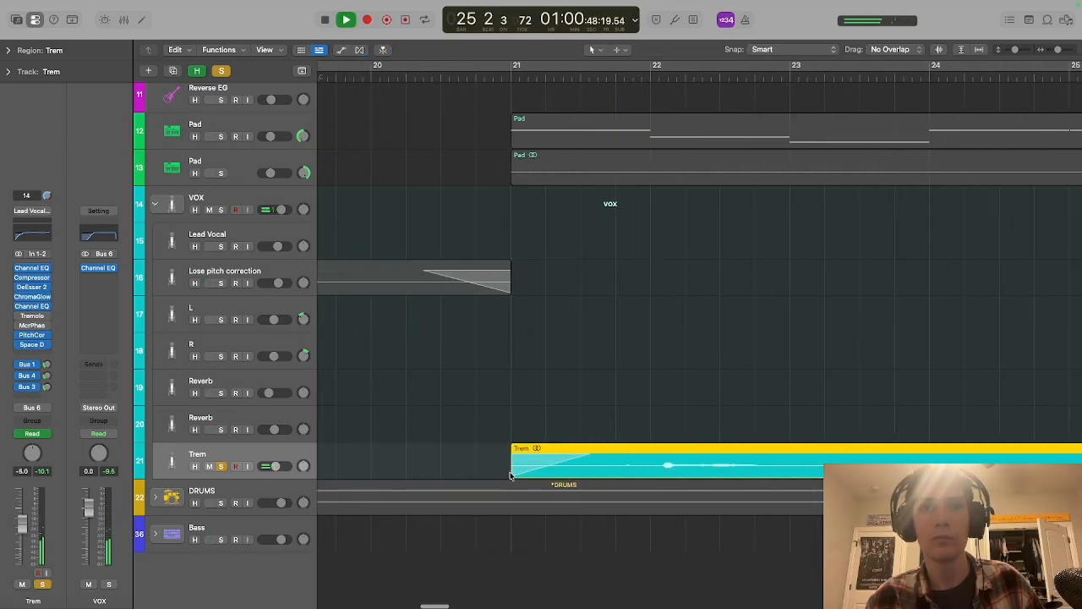
left_click_drag(512, 471, 634, 470)
double_click(672, 459)
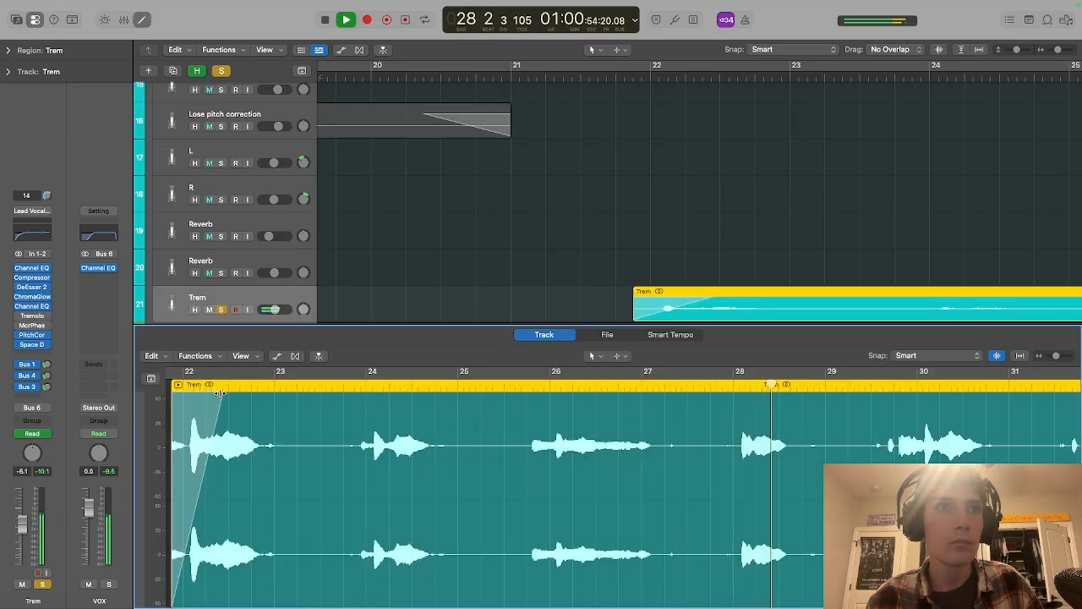
left_click(143, 21)
- Open the Trem region in the audio editor and trim its start to just after bar 22, before the first loud phrase
scroll(519, 369, "up", 5)
scroll(529, 373, "right", 3)
scroll(681, 470, "right", 2)
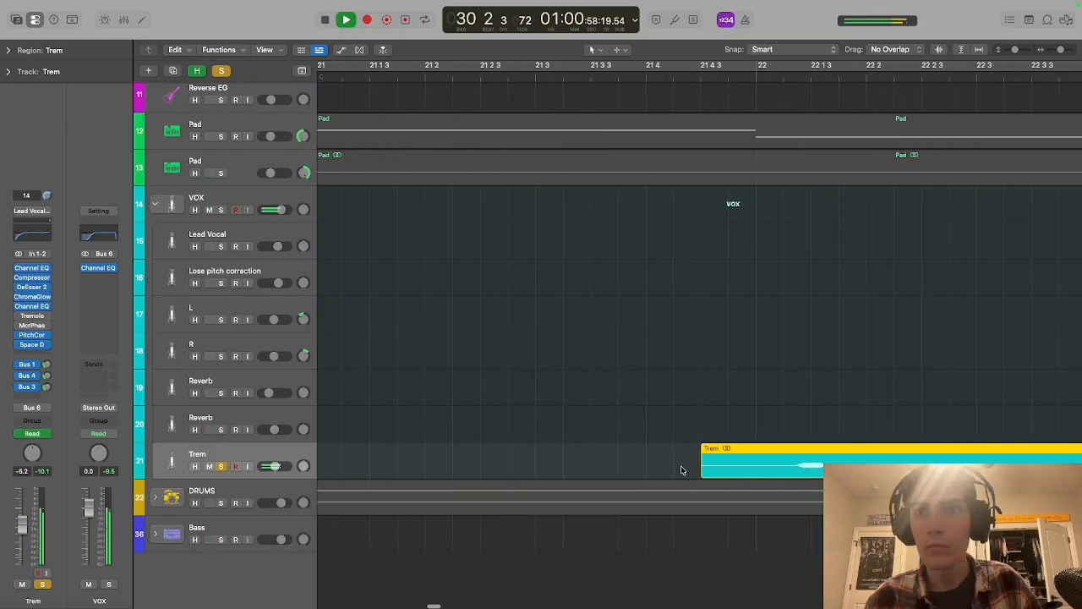
mouse_move(704, 471)
left_mouse_down()
mouse_move(699, 486)
mouse_move(621, 486)
mouse_move(719, 486)
mouse_move(701, 488)
left_mouse_up()
double_click(708, 485)
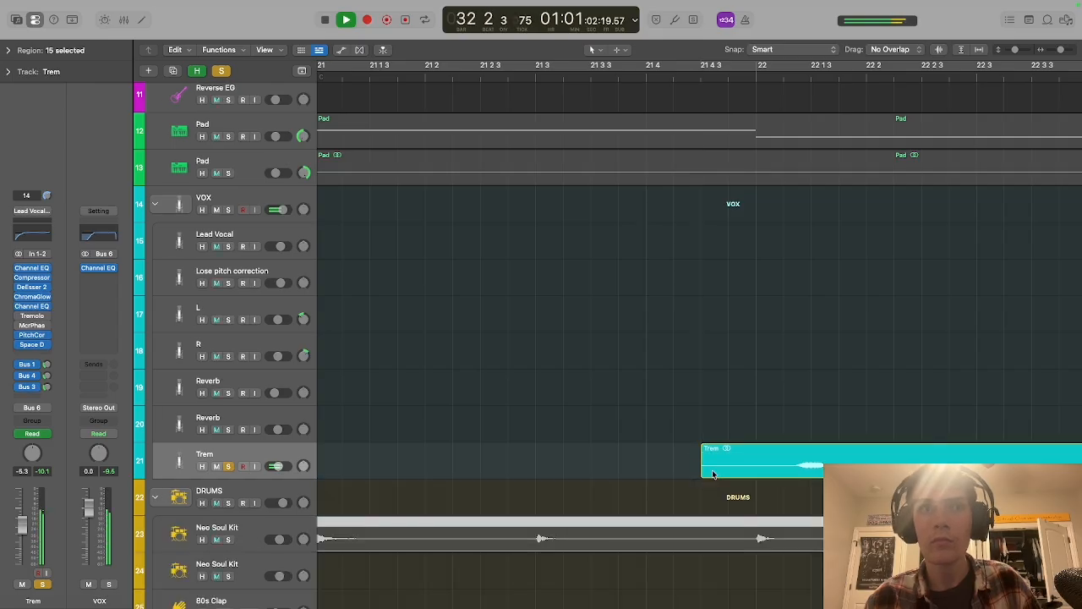
double_click(714, 471)
scroll(266, 438, "left", 3)
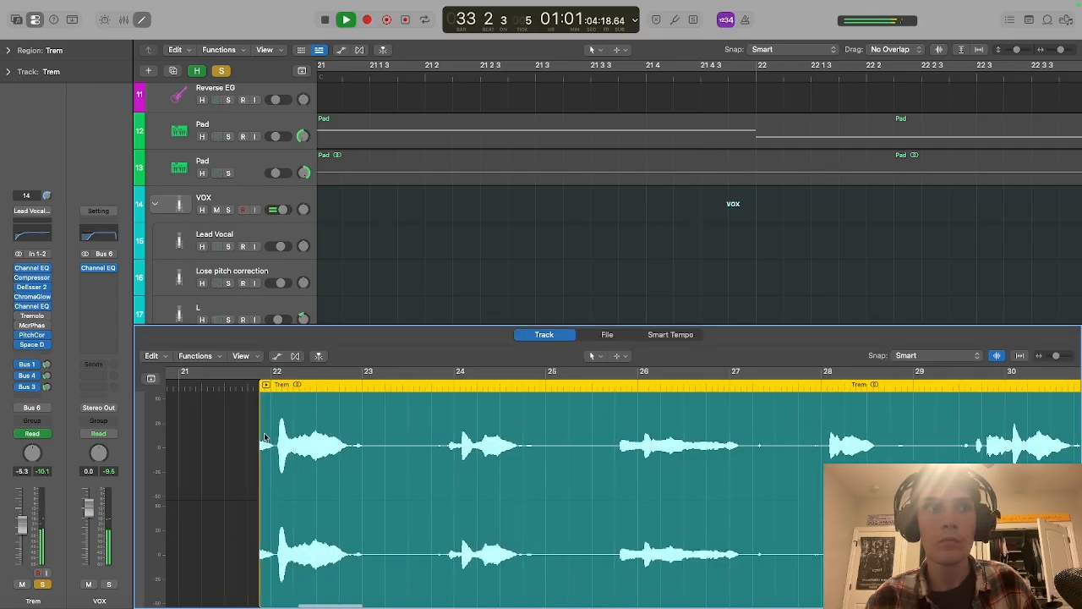
scroll(282, 462, "up", 3)
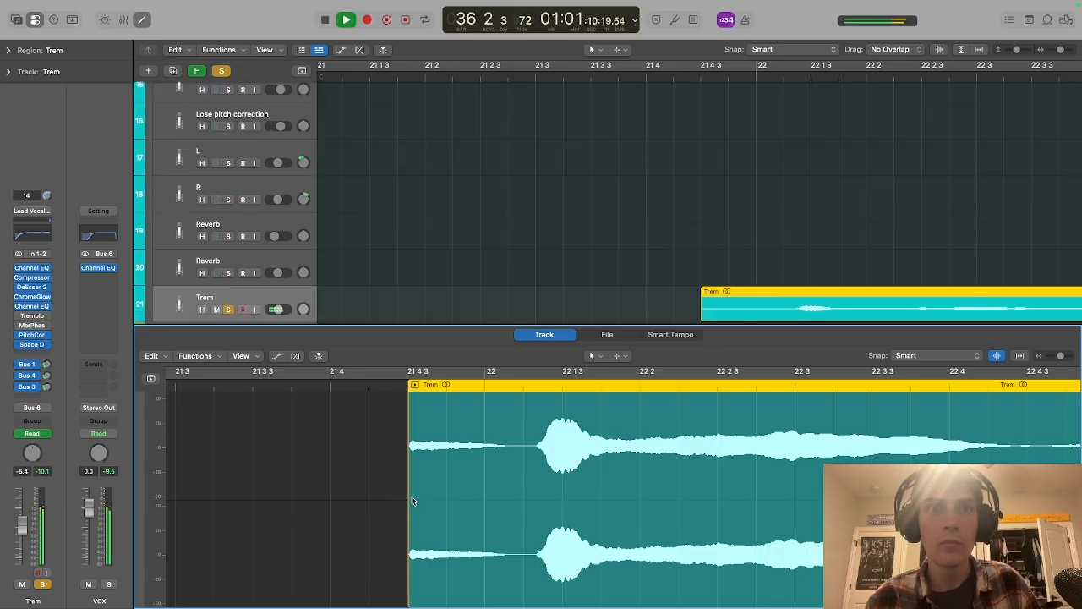
left_click_drag(407, 553, 369, 574)
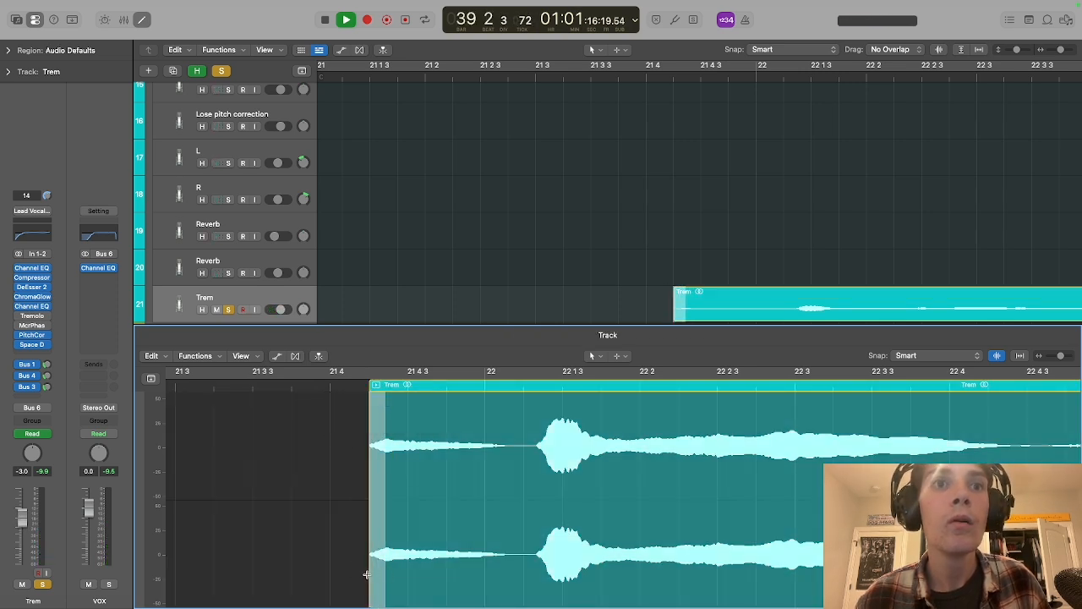
left_click_drag(368, 578, 525, 558)
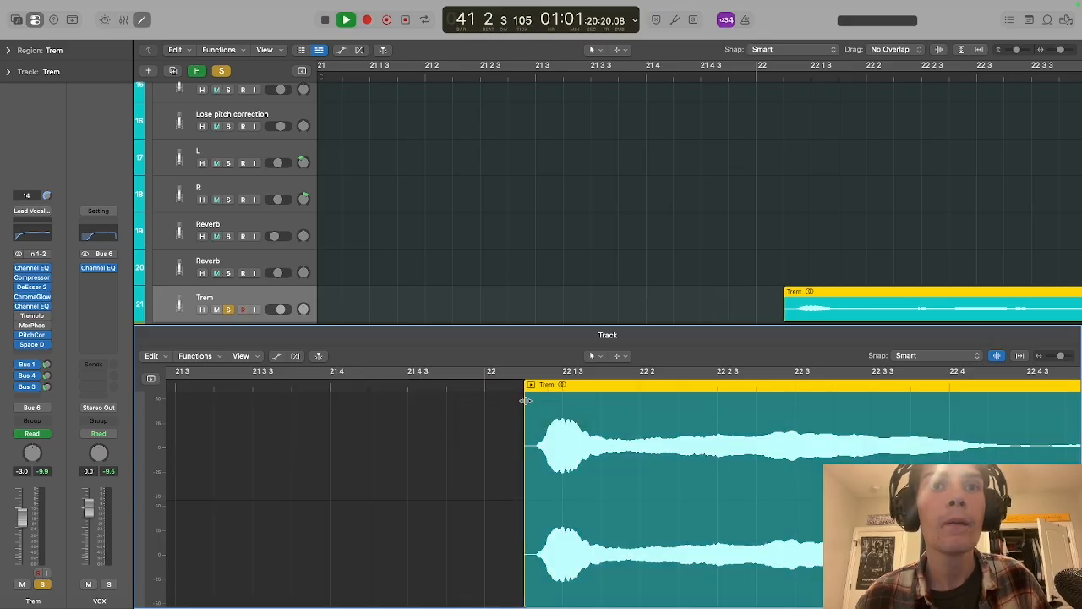
- Play the trimmed Trem region soloed from bar 22, close the audio editor, stop and return the playhead to bar 22
left_click(753, 74)
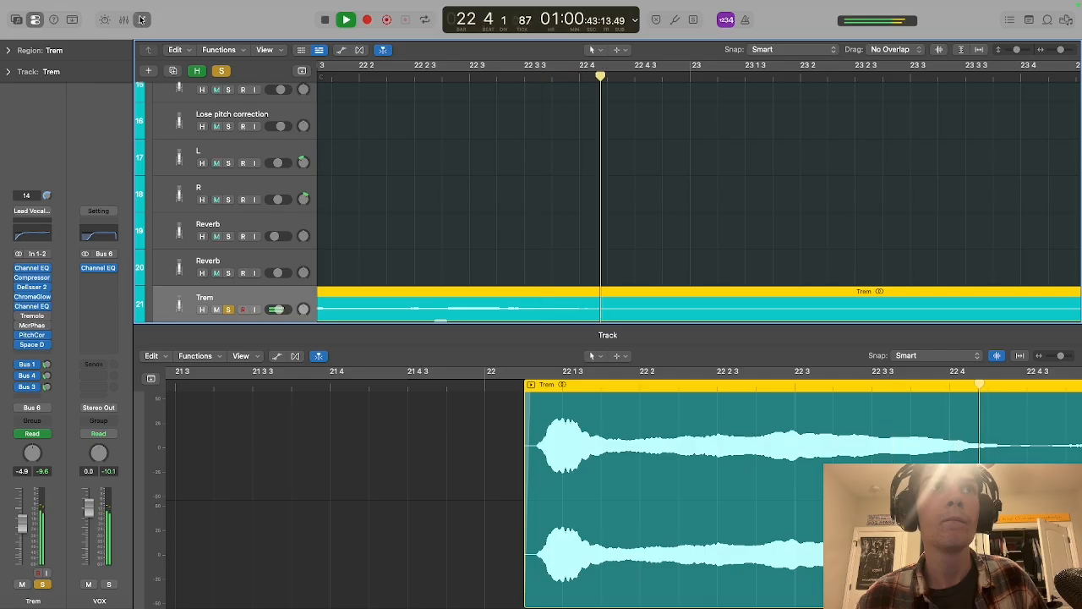
key("e")
key("space")
scroll(521, 255, "down", 8)
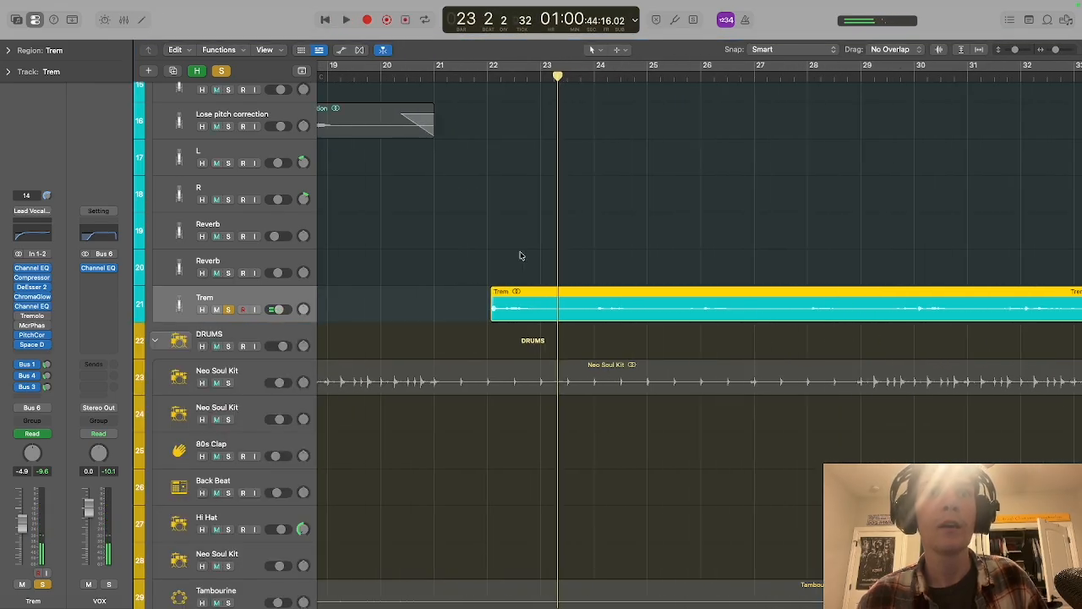
left_click(487, 74)
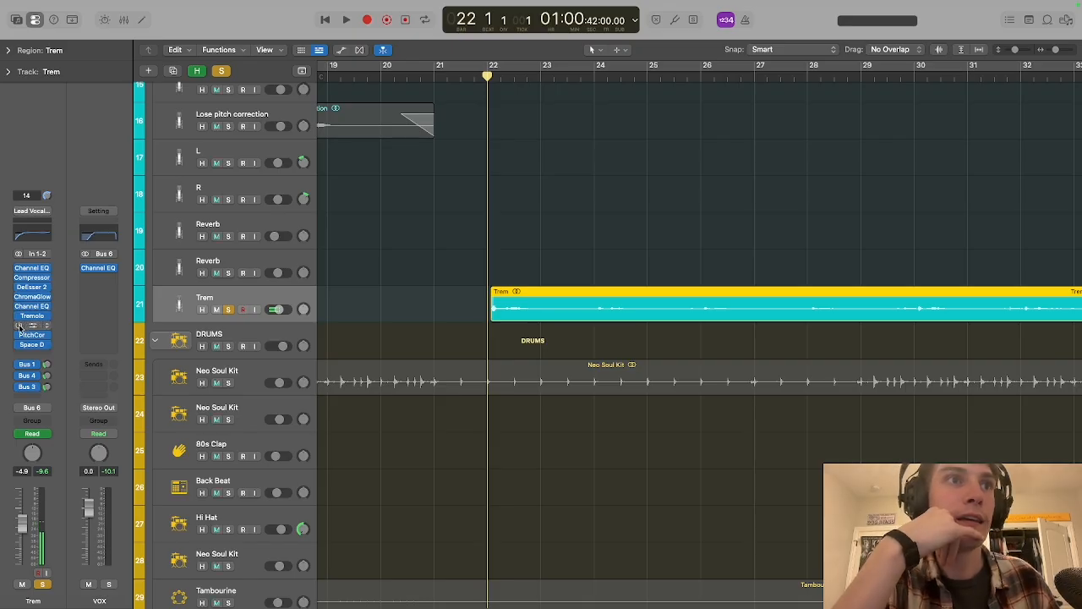
- Enable the Tremolo and Microphaser effects on the Trem channel, view the Microphaser settings and close its window
left_click(32, 327)
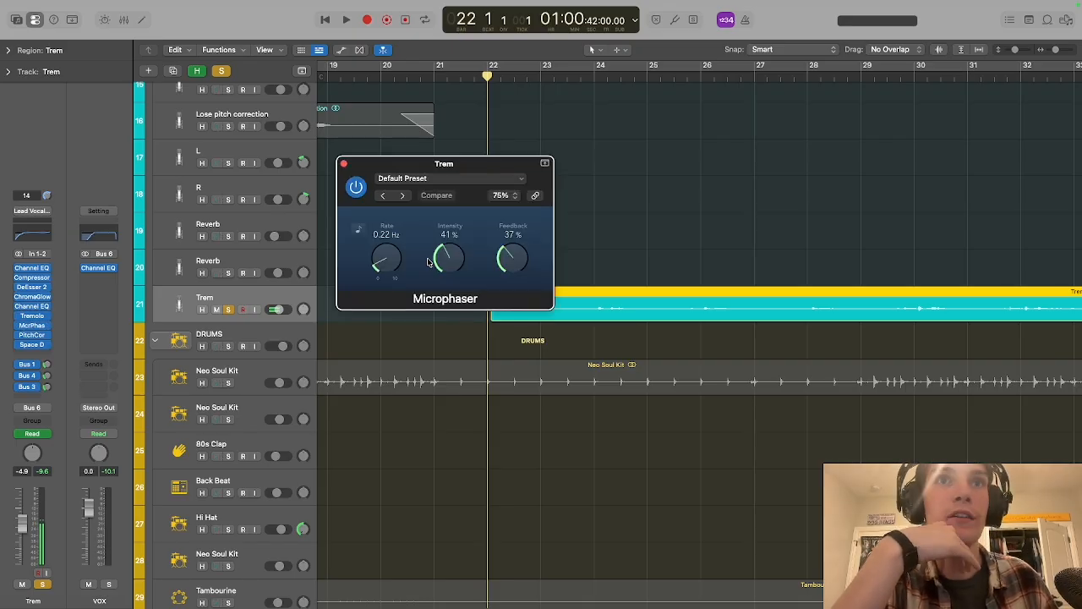
left_click(343, 164)
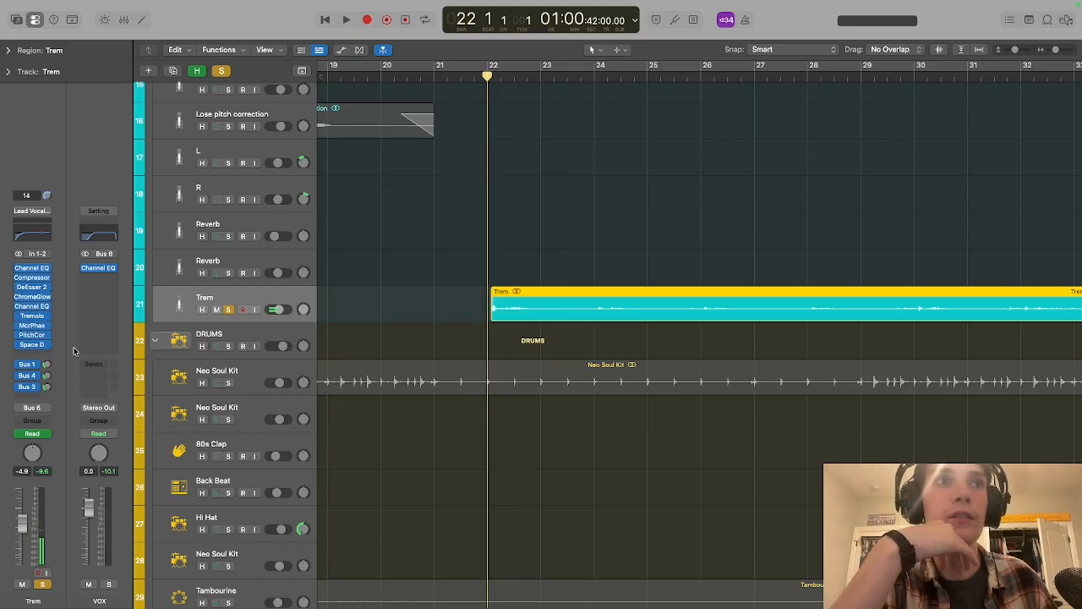
left_click(33, 326)
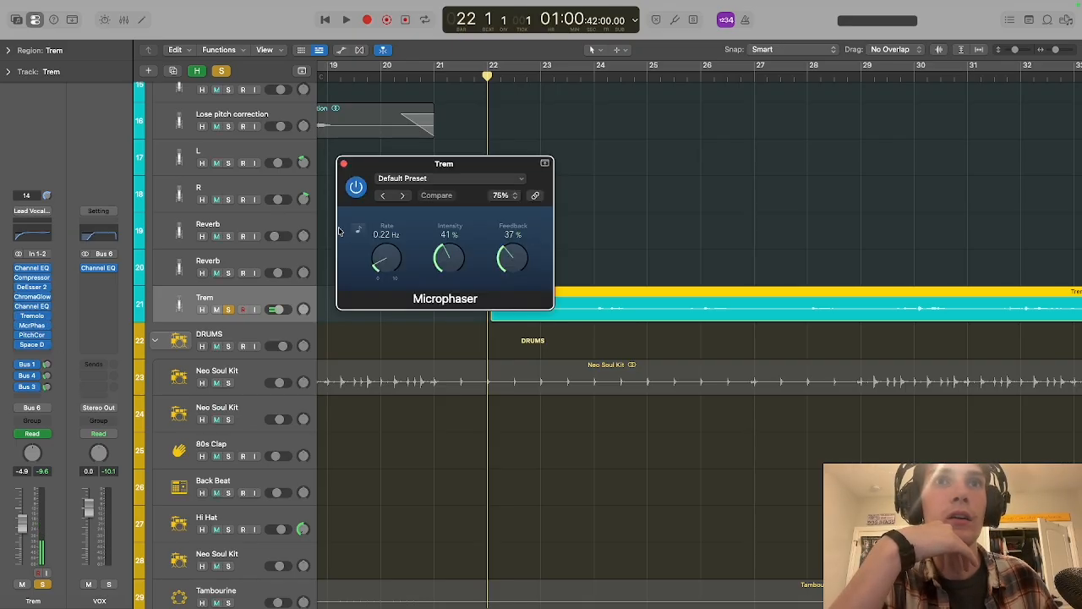
left_click(343, 164)
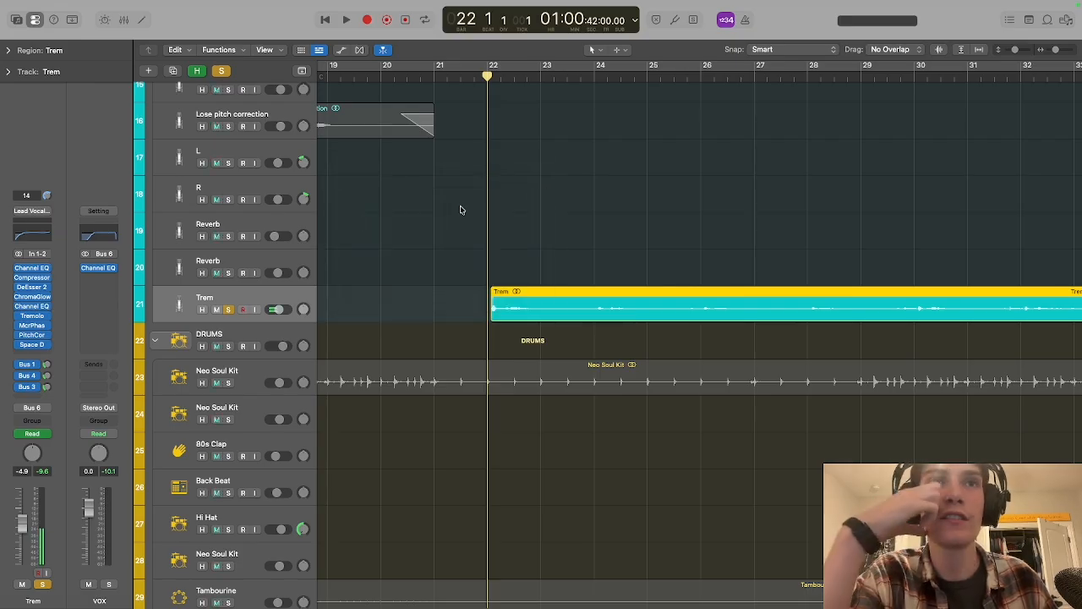
- Play the soloed Trem track with its effects from bar 22, stop and return the playhead to bar 22
key("space")
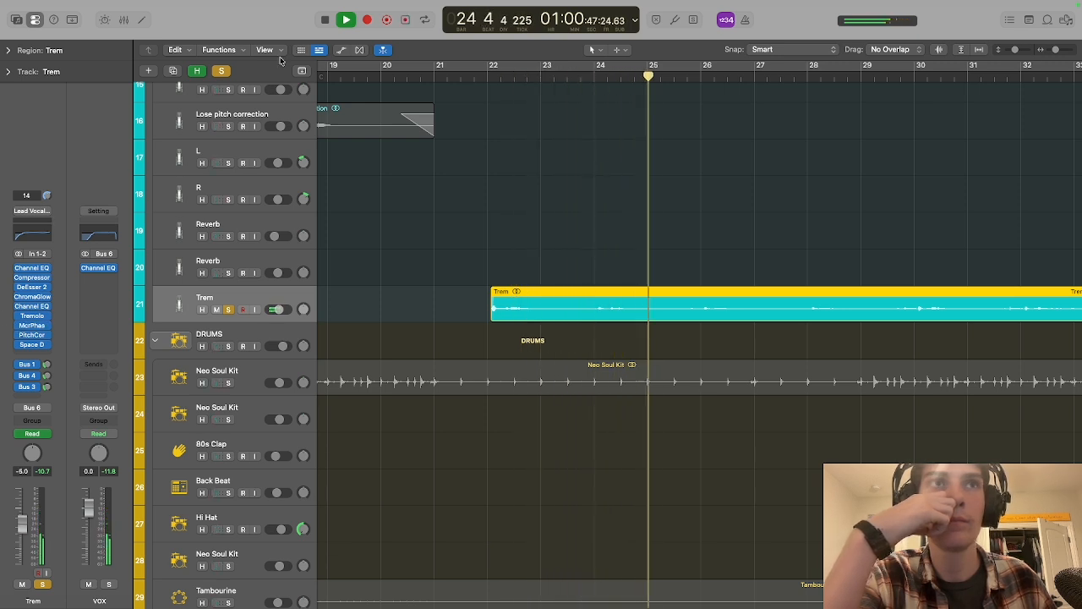
key("space")
left_click_drag(482, 73, 486, 76)
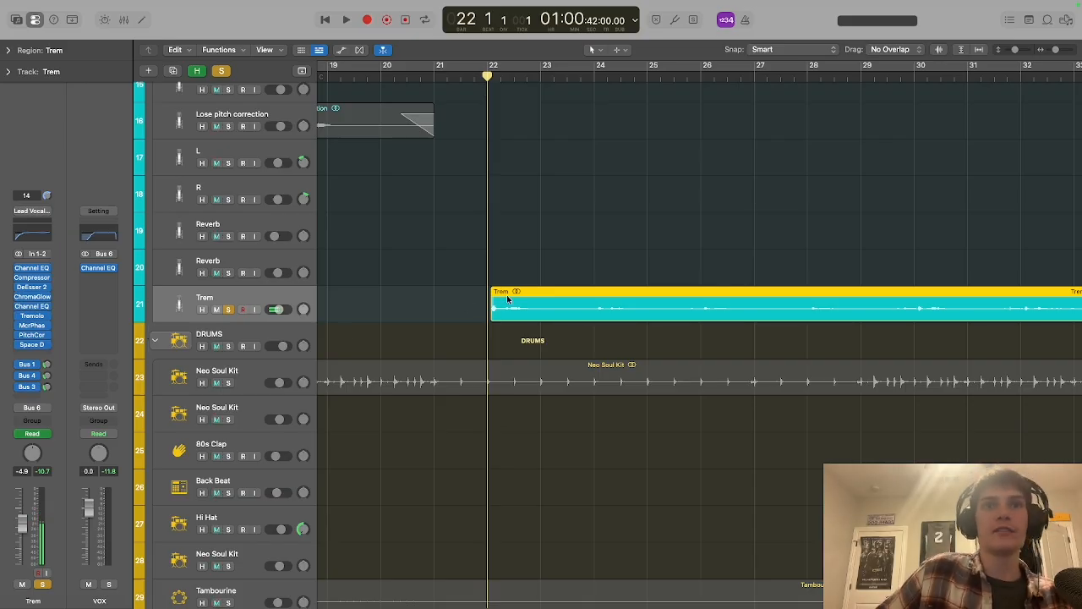
- Replay the soloed Trem briefly, stop, move the playhead to bar 21 and unsolo the track
scroll(507, 299, "down", 5)
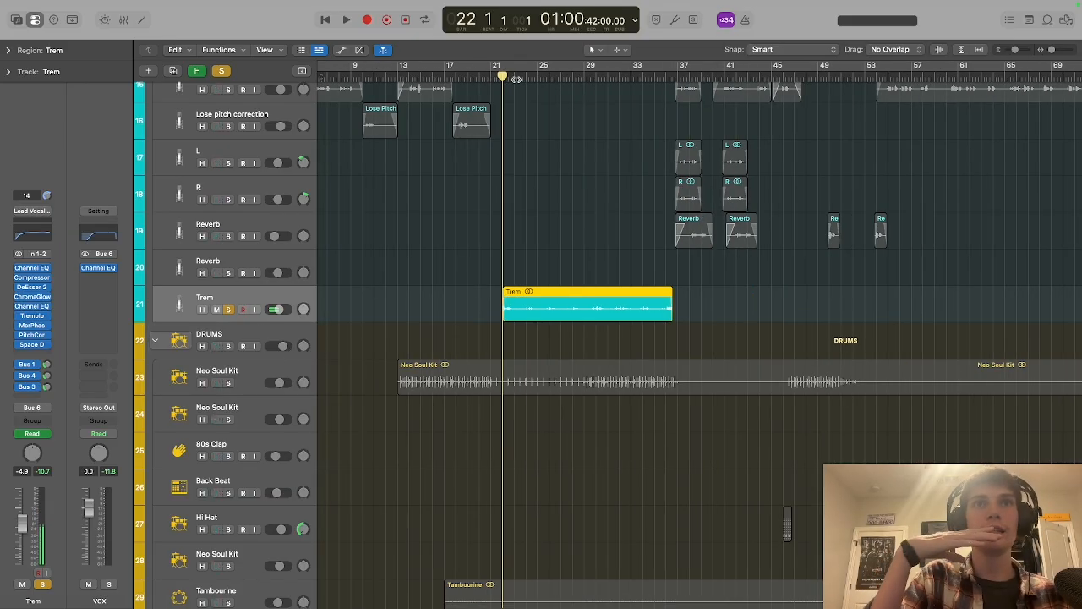
key("space")
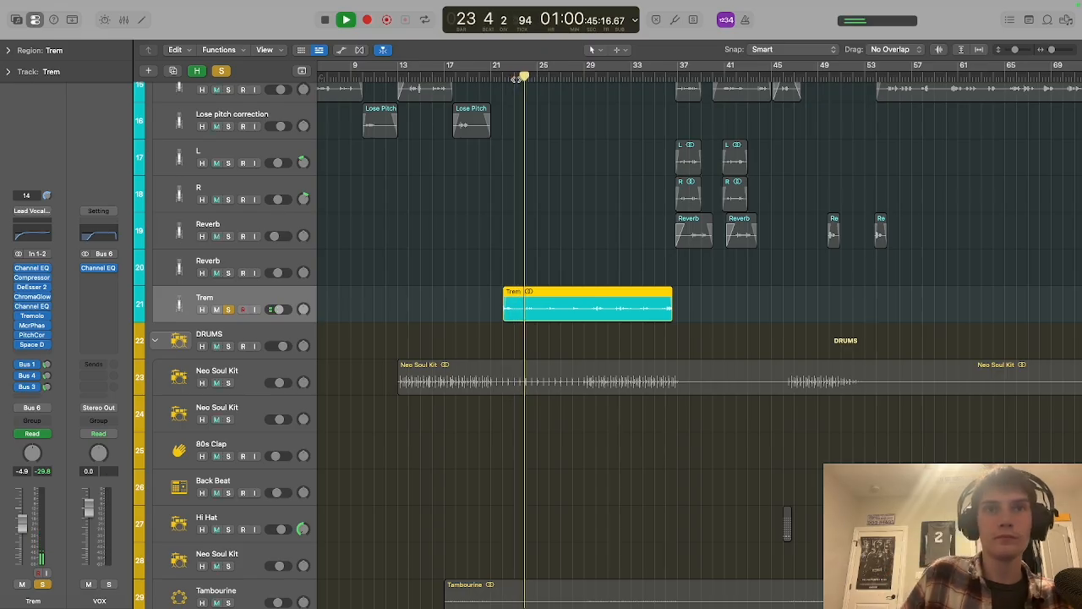
left_click(324, 21)
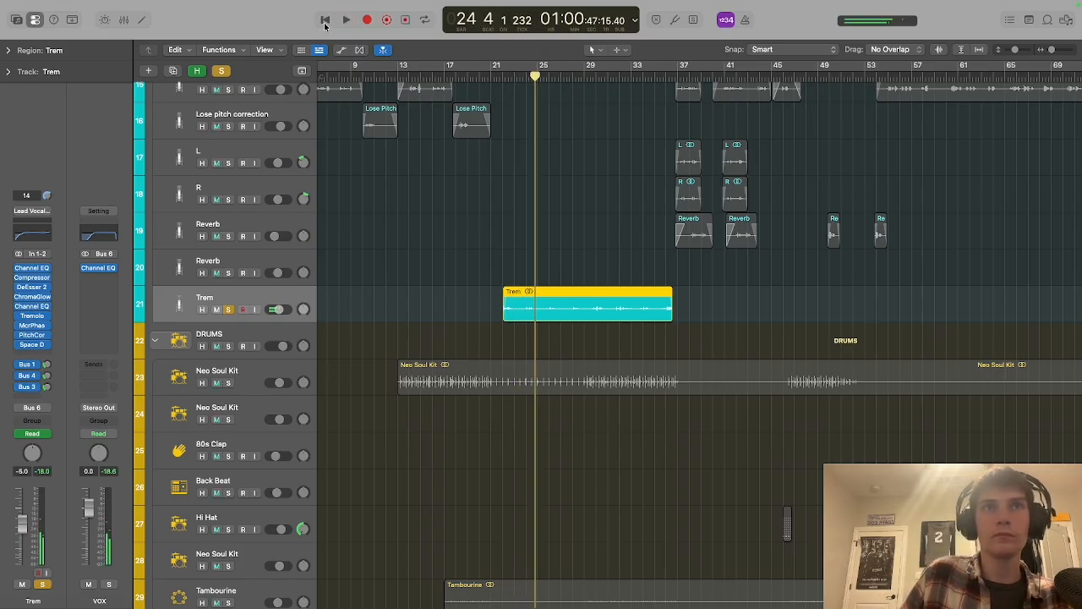
left_click(488, 66)
left_click(491, 76)
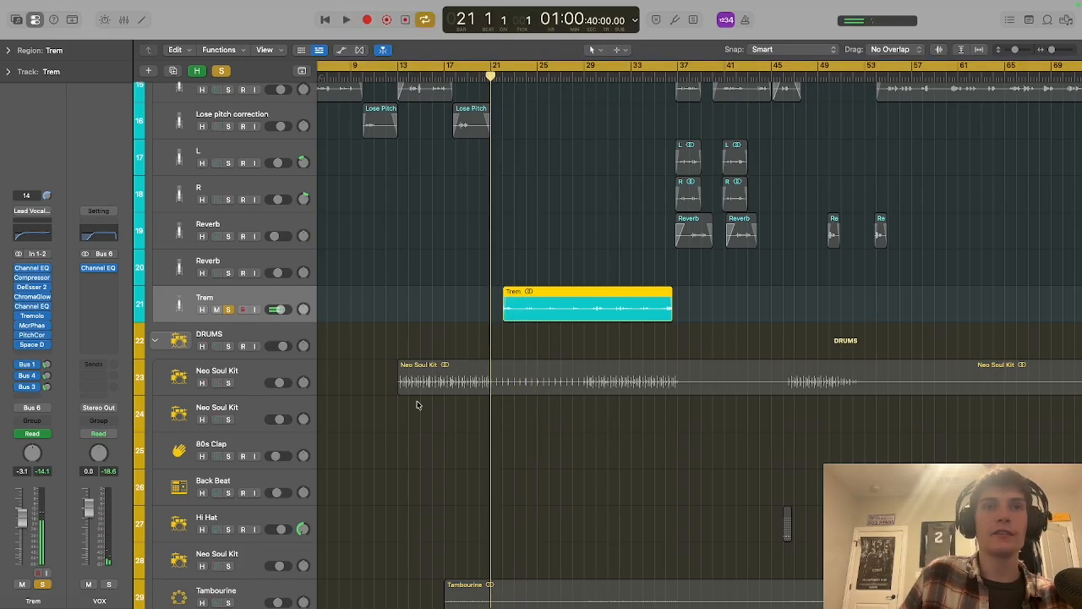
left_click(226, 309)
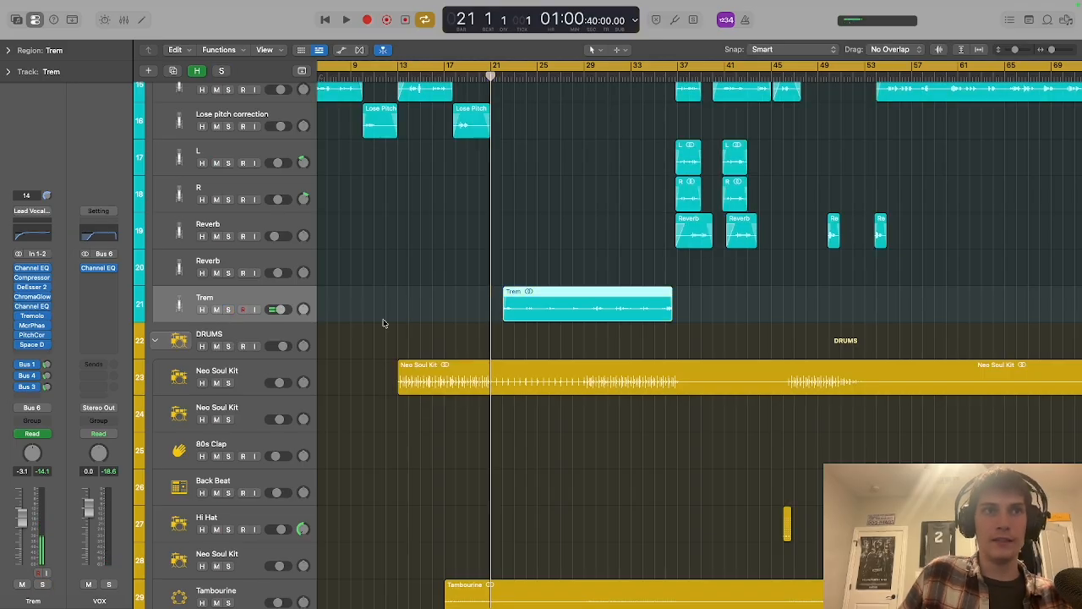
- Move the playhead to bar 36 and collapse the DRUMS stack, leaving the VOX stack expanded
scroll(382, 323, "up", 4)
scroll(382, 323, "down", 8)
scroll(383, 323, "up", 3)
scroll(582, 348, "up", 6)
scroll(524, 145, "right", 3)
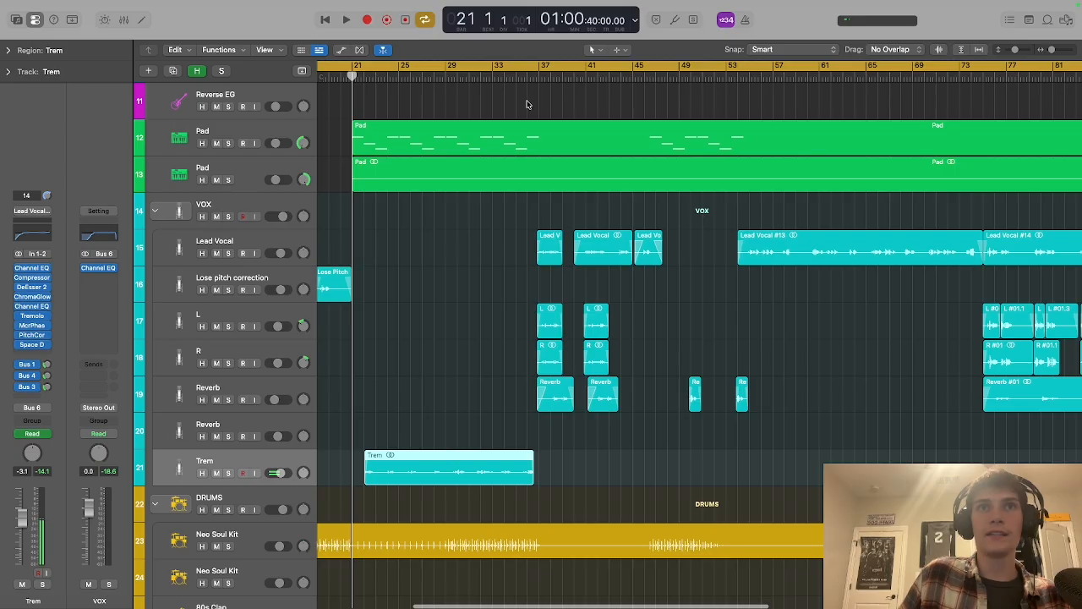
left_click(529, 75)
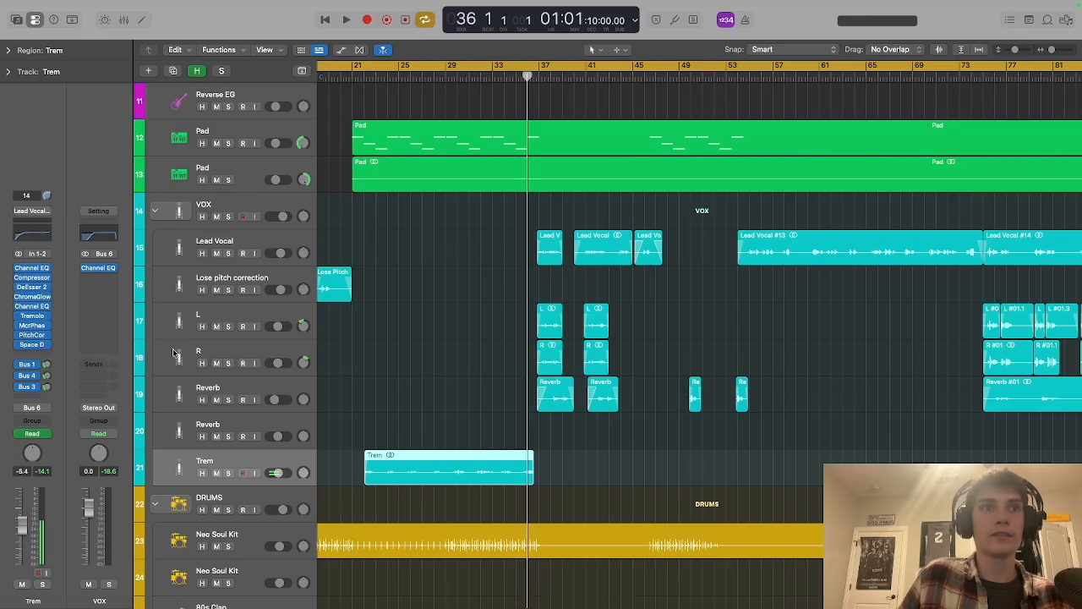
left_click(153, 209)
scroll(193, 380, "up", 3)
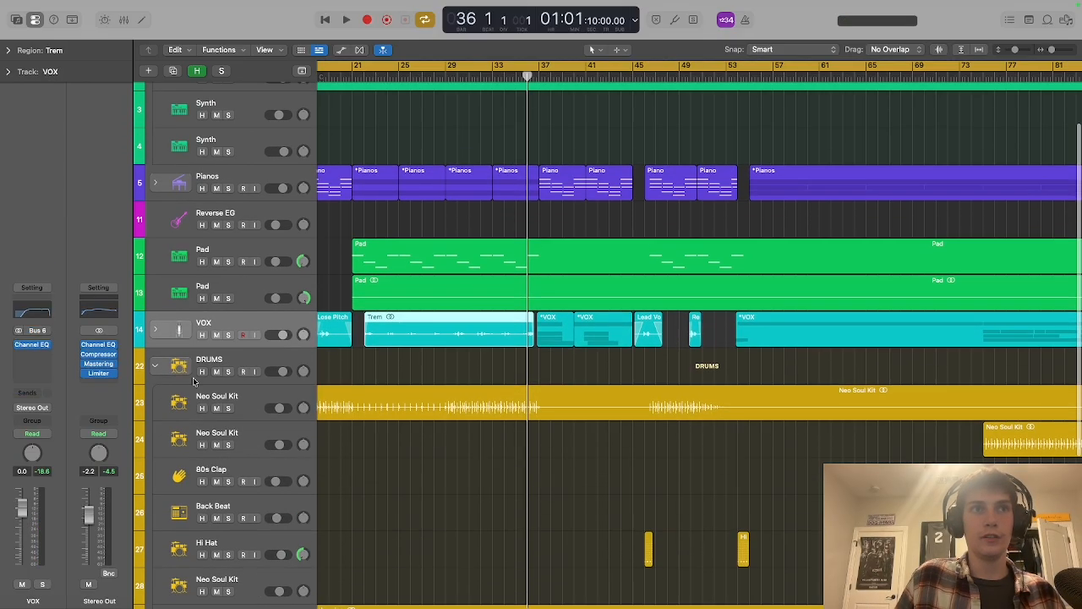
left_click(154, 365)
left_click(154, 395)
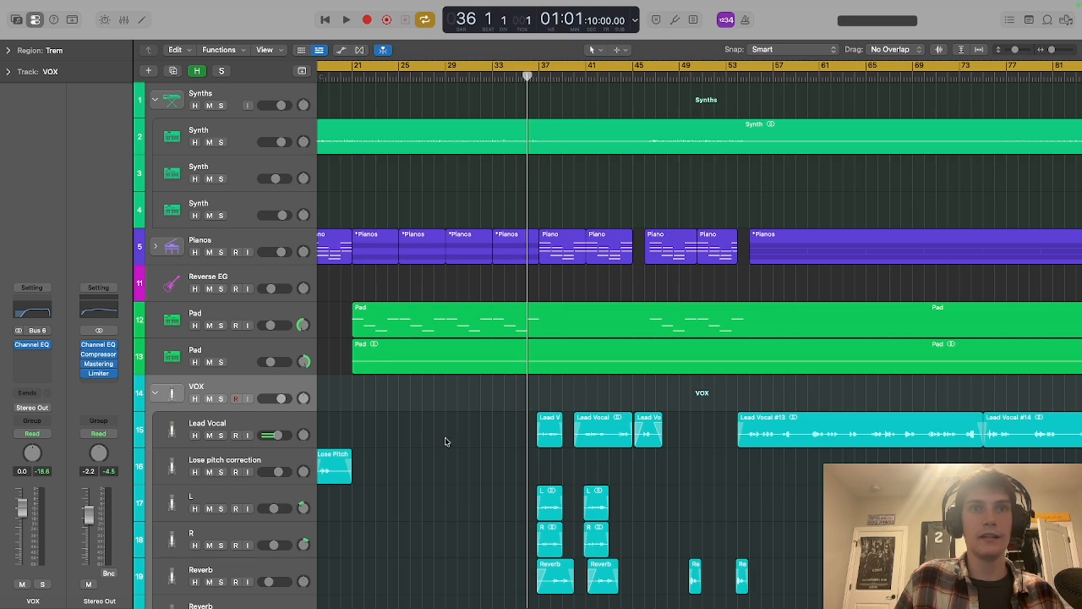
- Play the full mix from bar 36 with no track soloed
scroll(532, 451, "down", 3)
key("space")
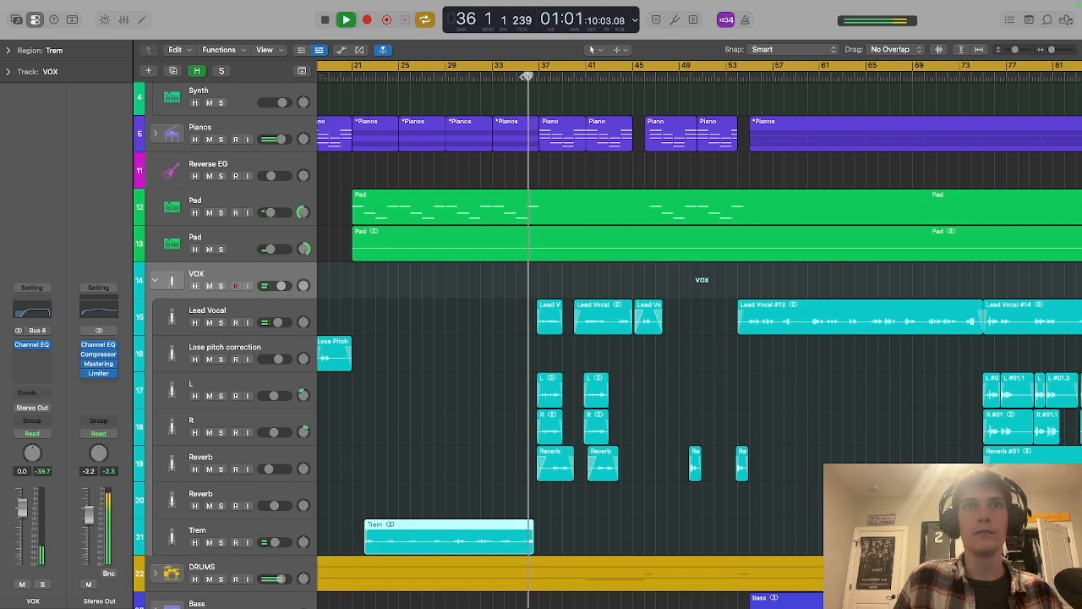
scroll(531, 172, "up", 3)
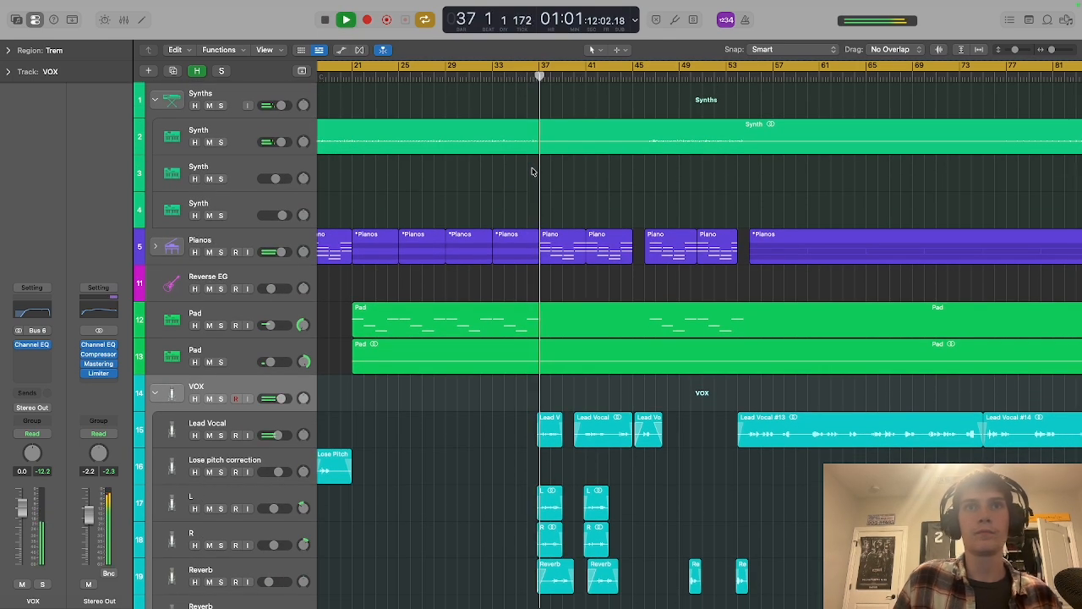
- Let the full mix play on through the VOX tracks to about bar 46, stop and return the playhead to bar 36
scroll(532, 171, "down", 2)
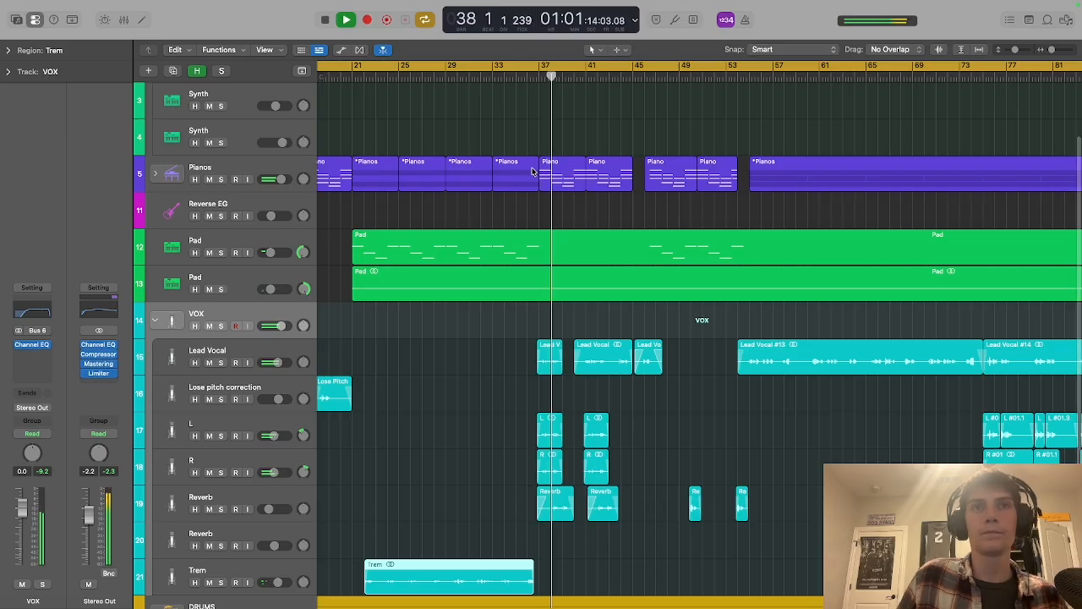
scroll(531, 171, "down", 3)
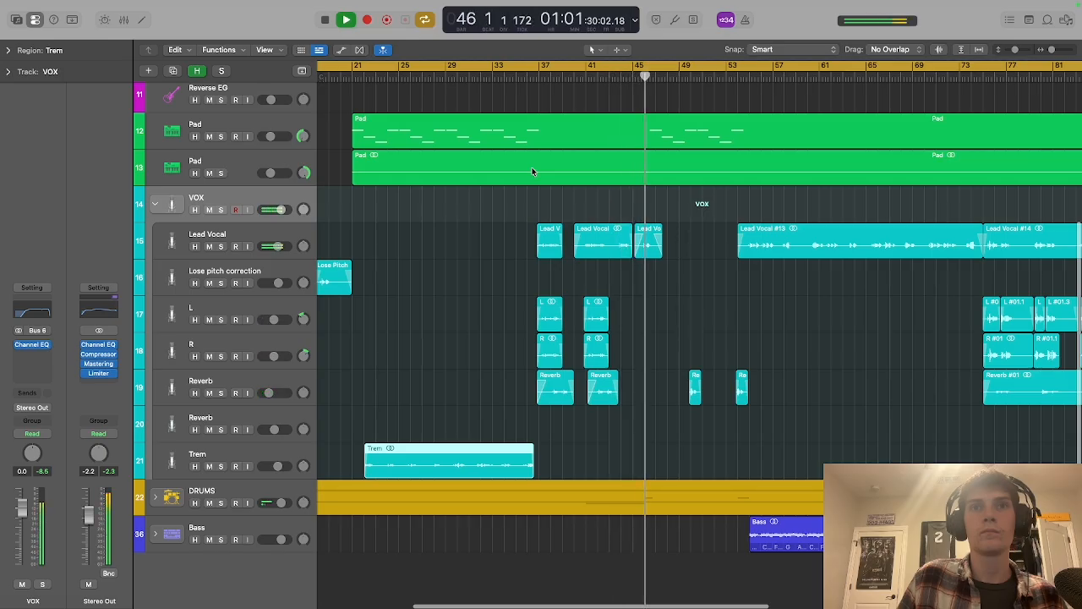
left_click(326, 18)
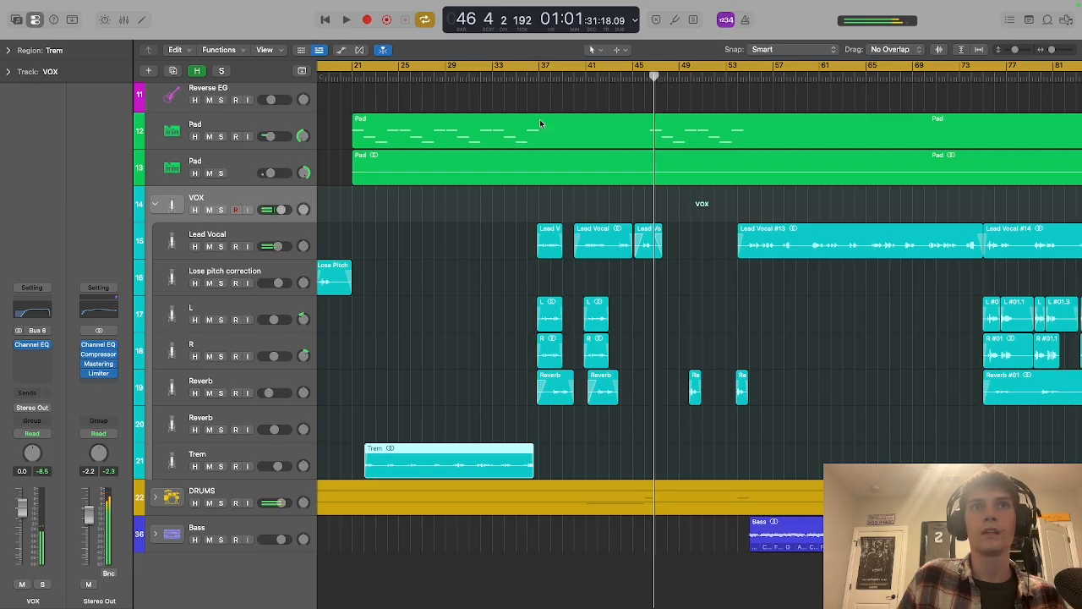
left_click(528, 77)
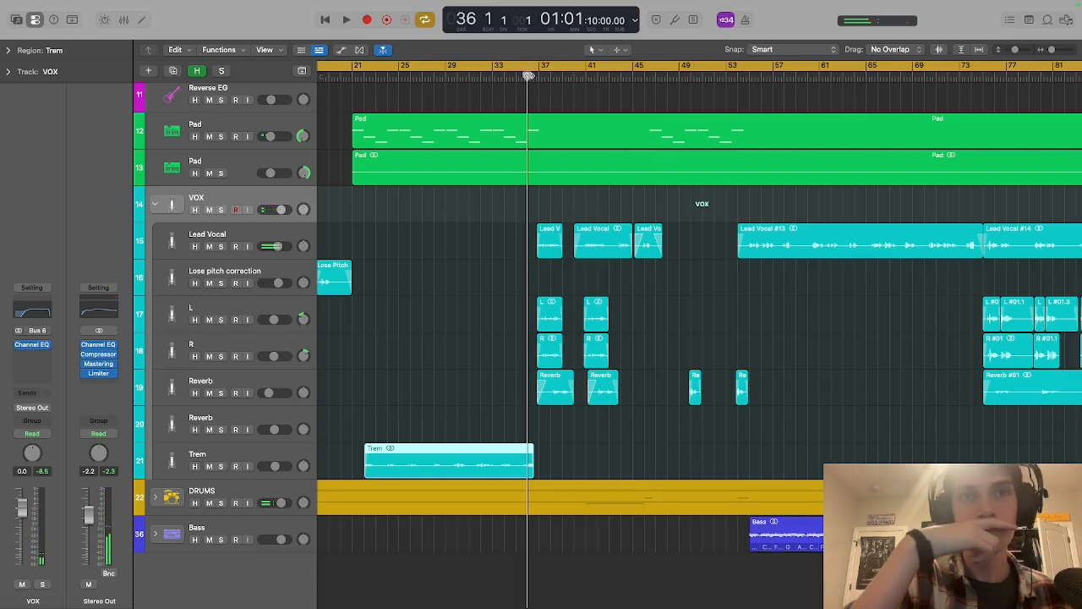
left_click(221, 392)
scroll(569, 372, "up", 3)
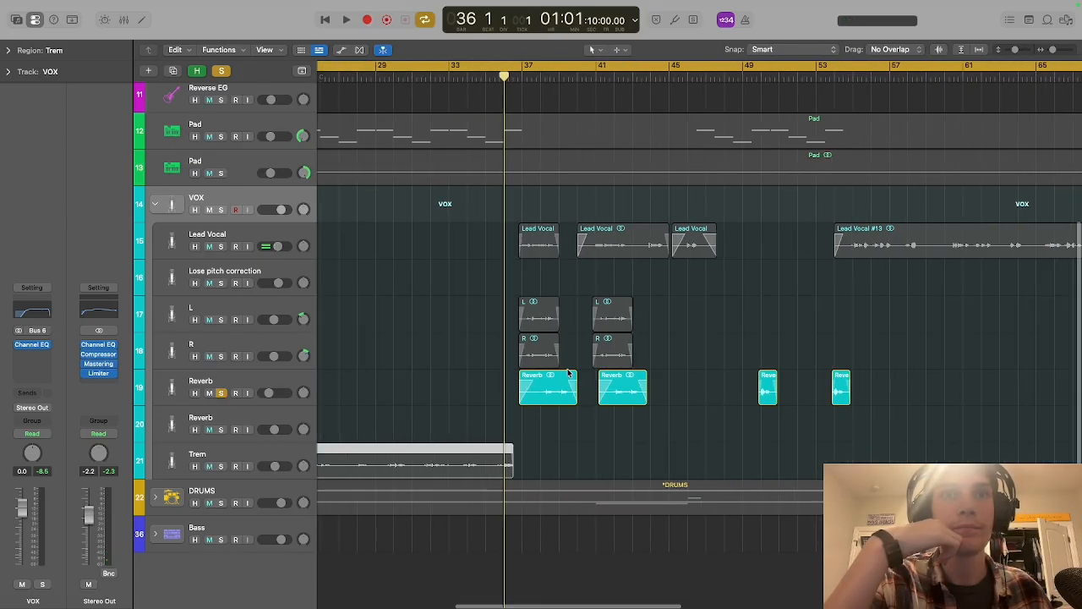
left_click(220, 392)
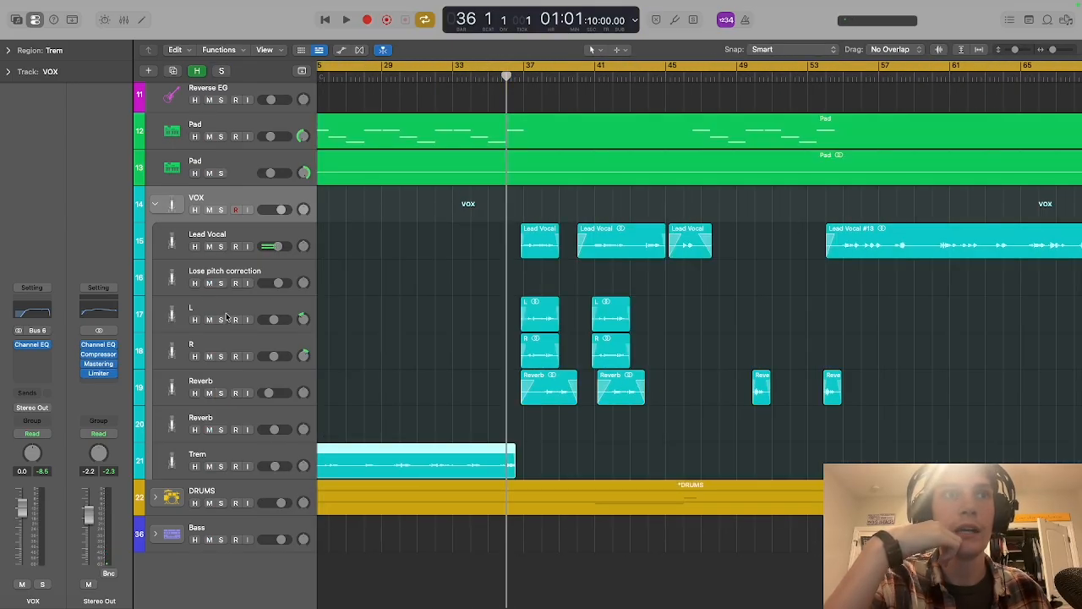
- Solo the L and R vocal tracks, play them from bar 36, stop and move the playhead to bar 37
left_click(221, 319)
left_click(221, 356)
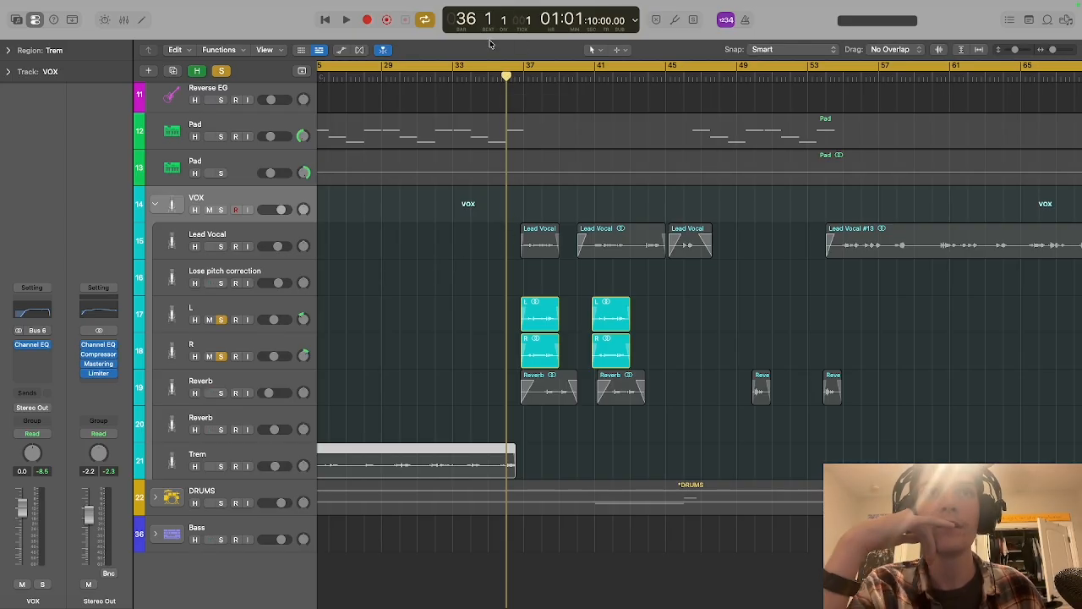
key("space")
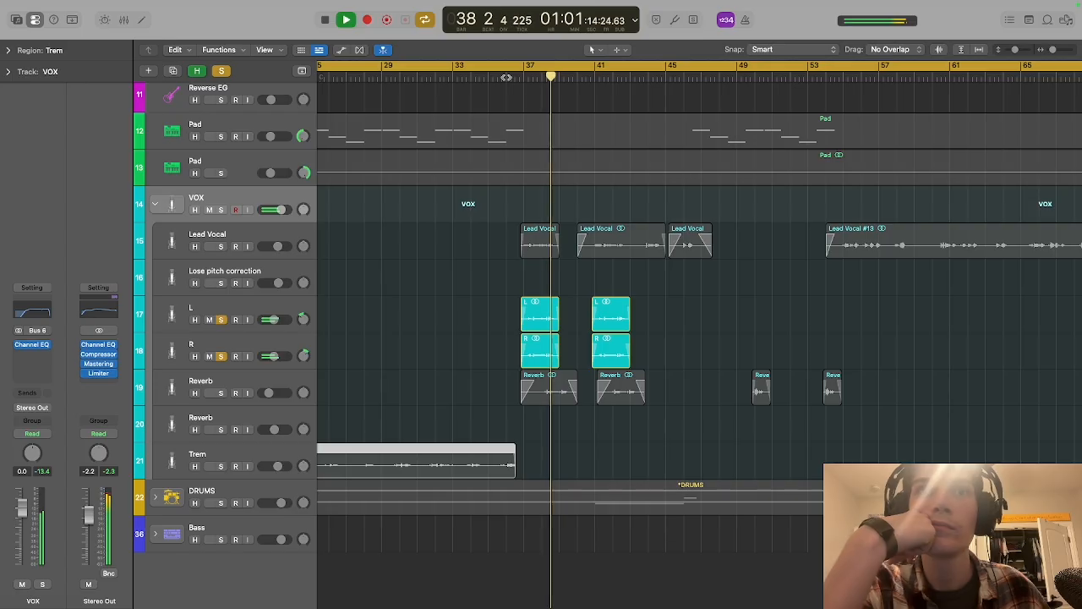
left_click(326, 18)
left_click(524, 75)
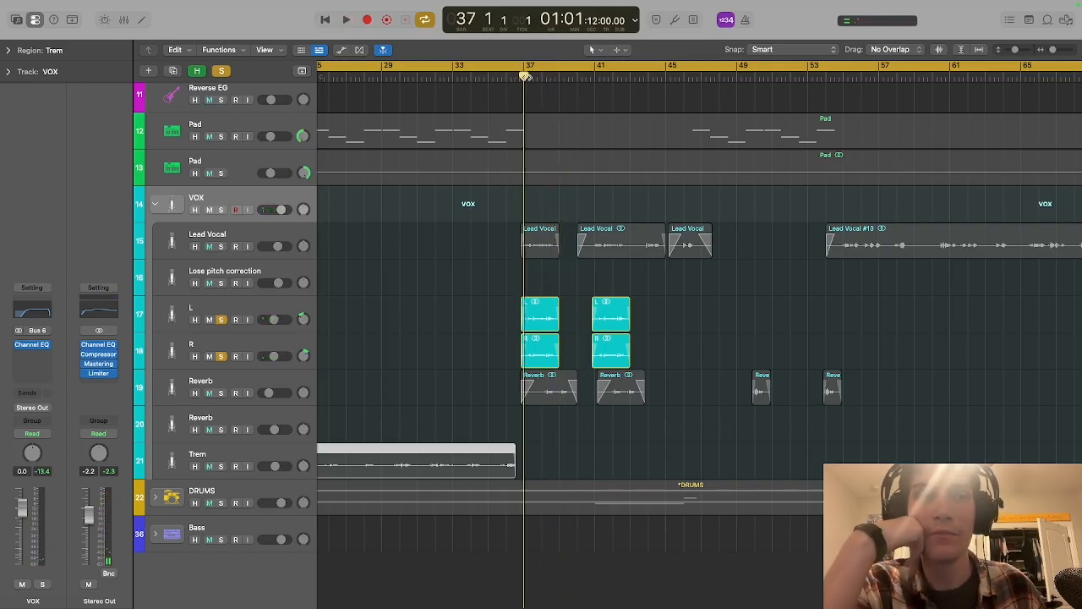
- Add Lead Vocal to the soloed L and R tracks, play them from bar 37, stop and return to bar 37
left_click(220, 246)
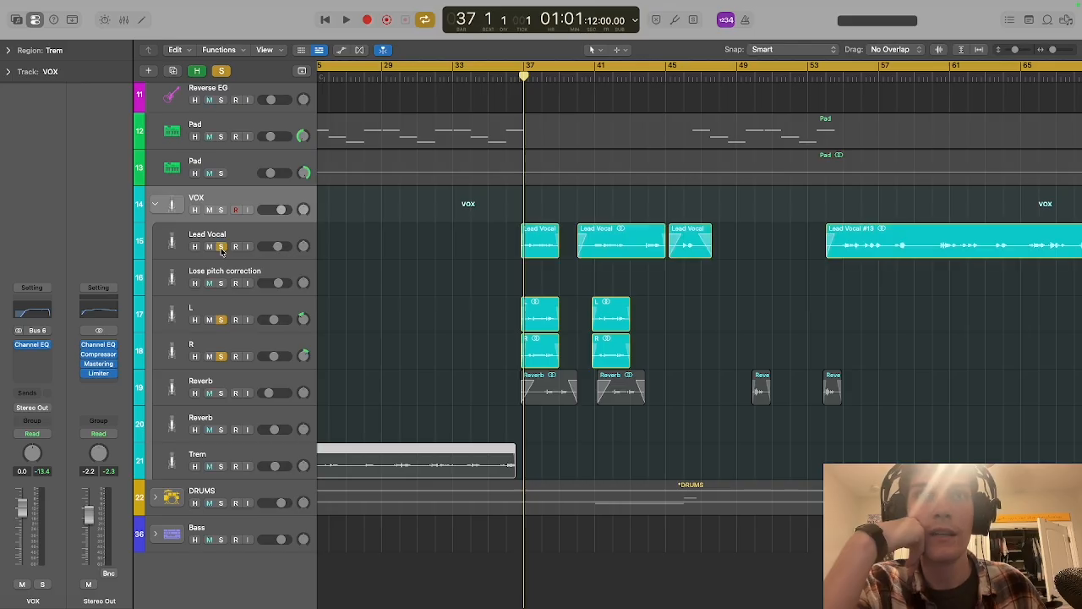
key("space")
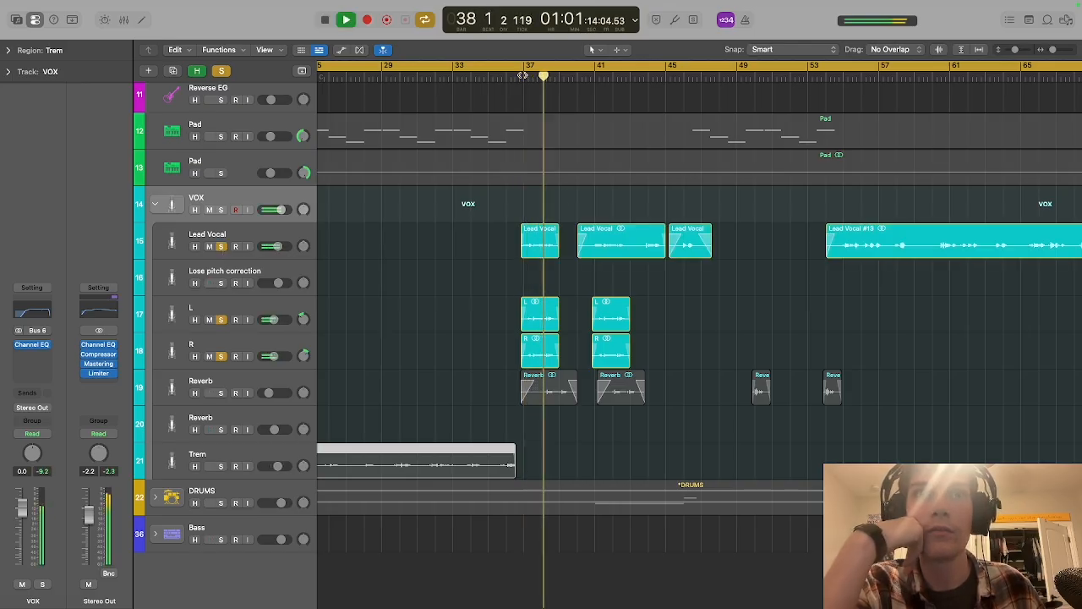
key("space")
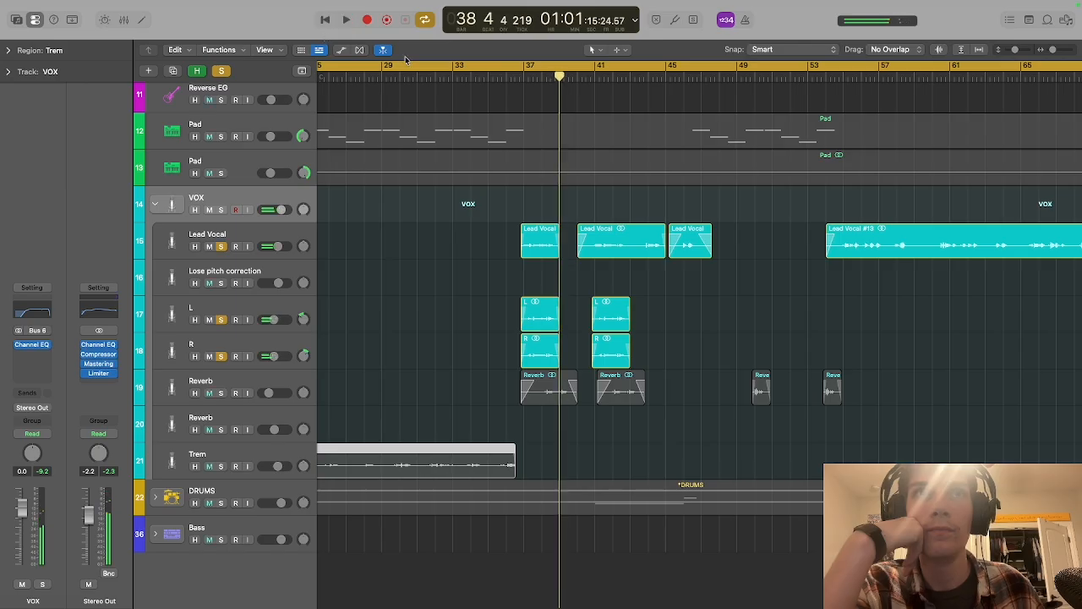
left_click(523, 74)
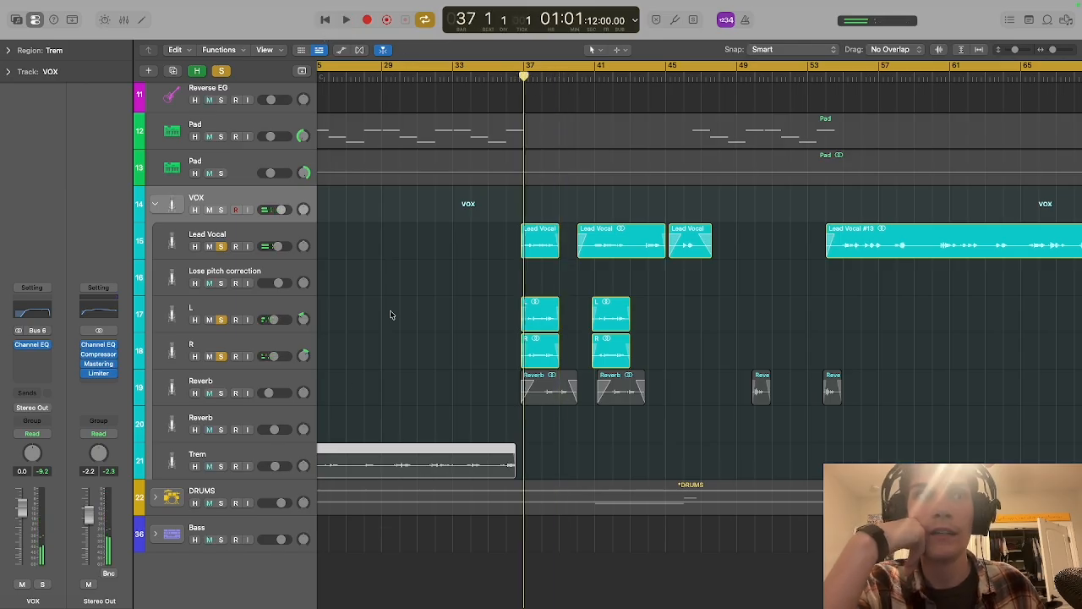
- Solo the Reverb vocal track on track 19 and unsolo the R, L and Lead Vocal tracks
left_click(222, 393)
left_click(221, 356)
left_click(220, 319)
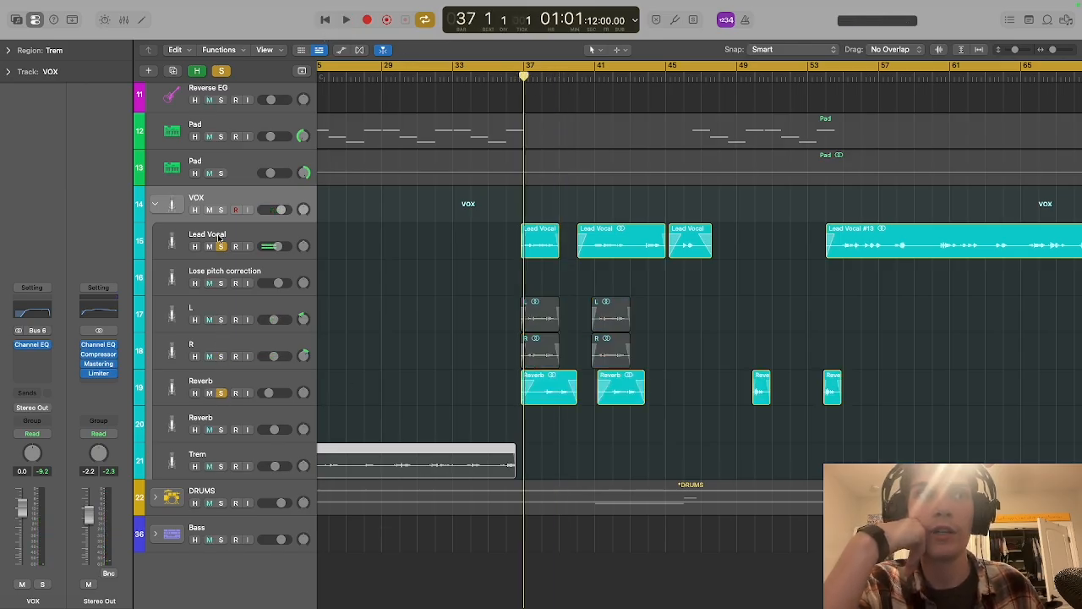
left_click(221, 246)
- Play the soloed Reverb track from about bar 38, stop near bar 40 and unsolo it
scroll(545, 345, "up", 2)
scroll(545, 345, "up", 2)
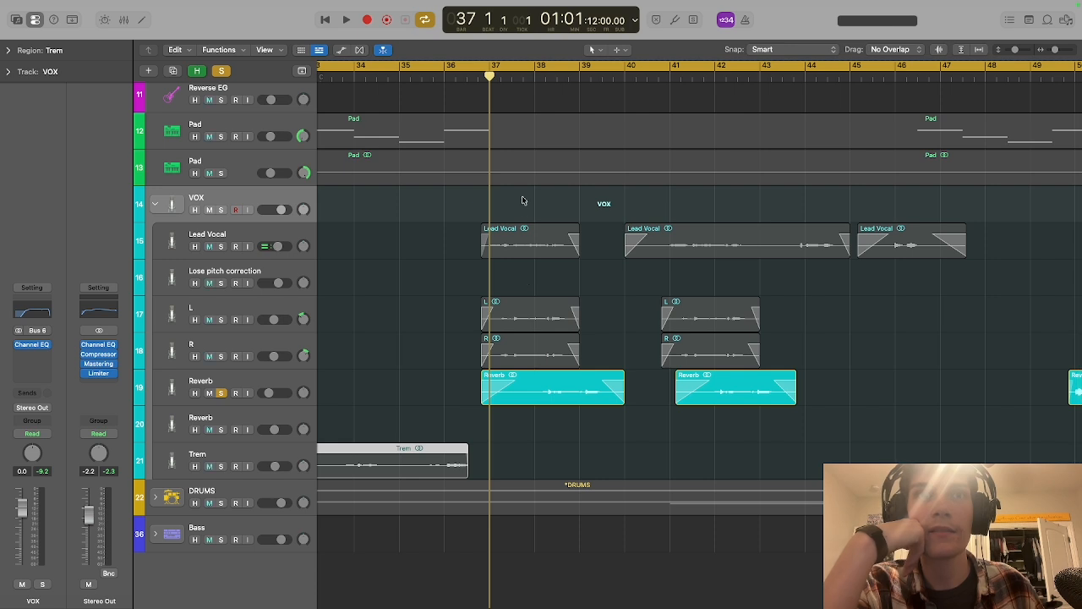
left_click(532, 75)
key("space")
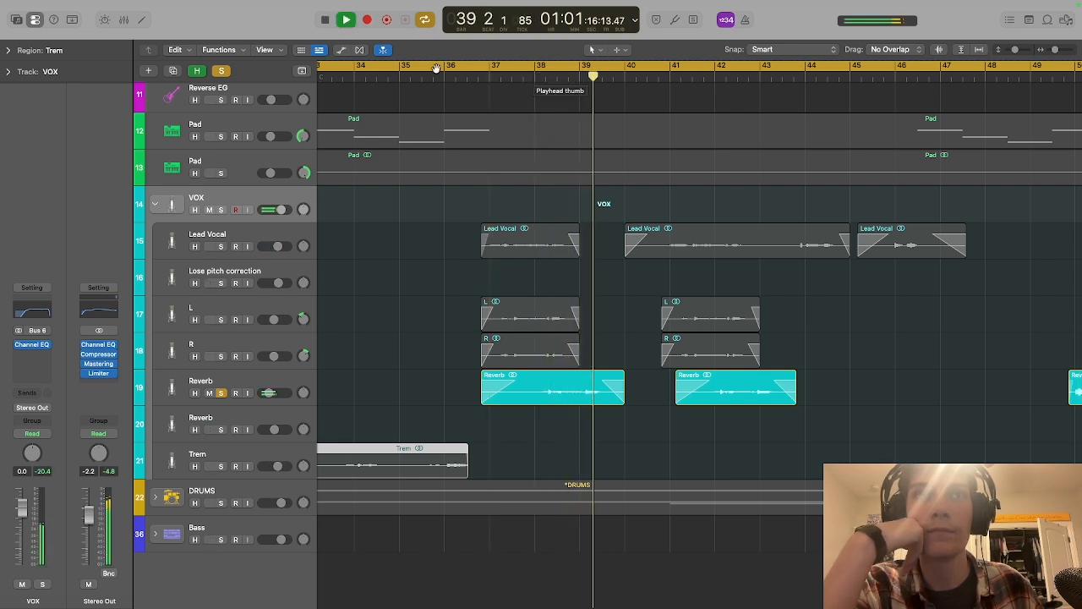
left_click(318, 18)
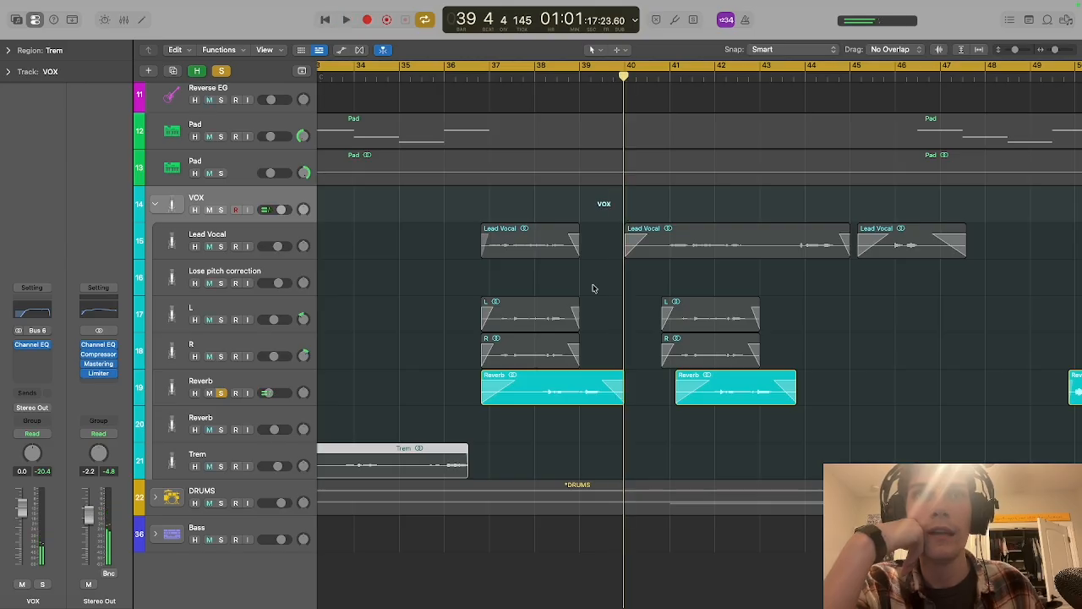
scroll(594, 289, "down", 5)
left_click(222, 394)
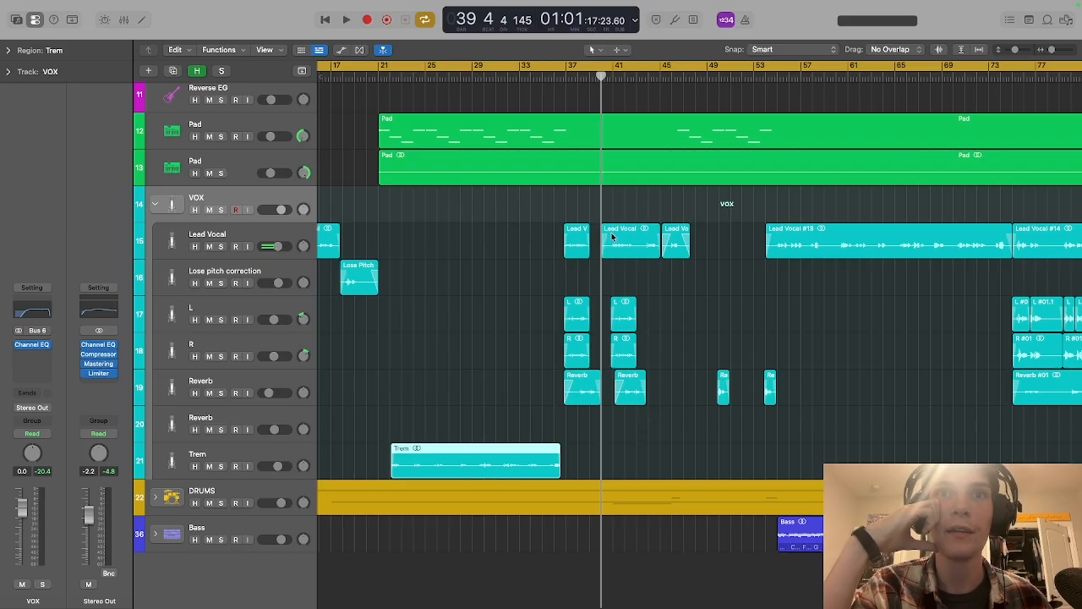
- Move the short Lead Vocal region at bar 45 to the Lose pitch correction track and extend the preceding Lead Vocal region past bar 47
scroll(681, 316, "right", 3)
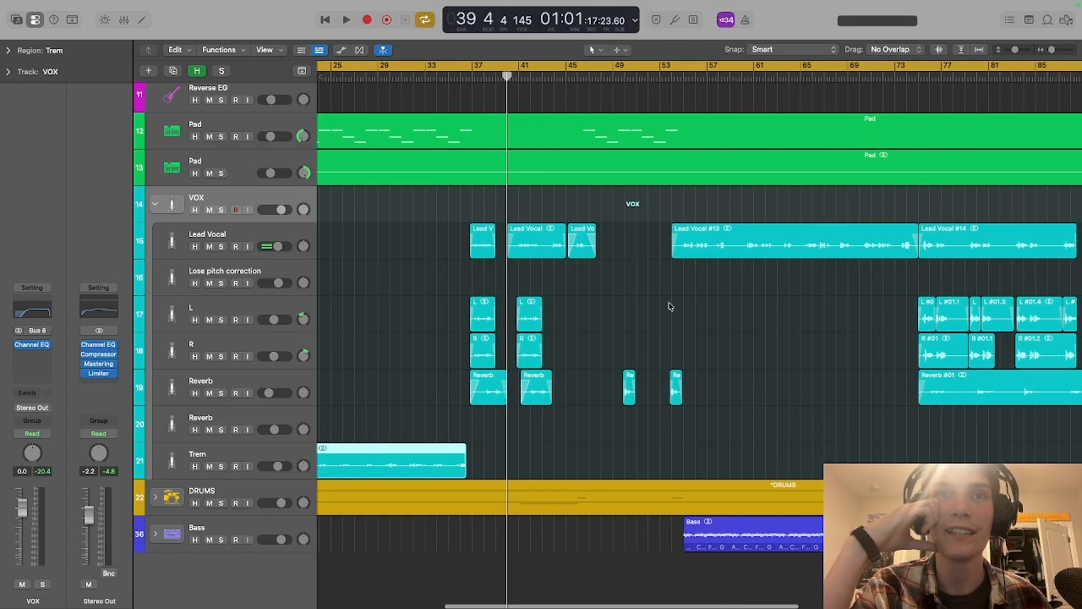
scroll(562, 211, "up", 5)
left_click(589, 234)
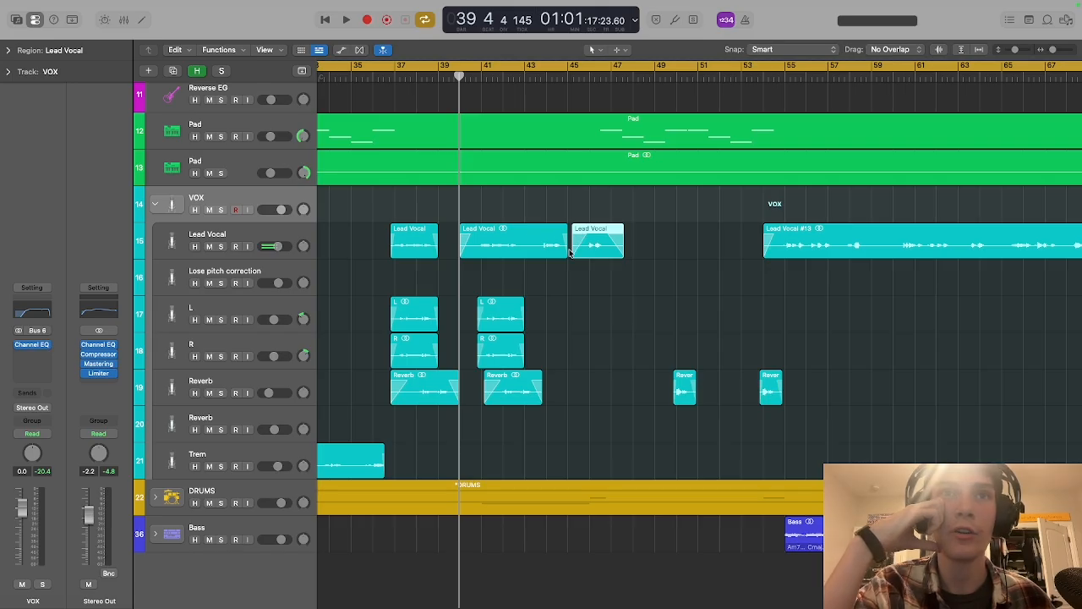
left_click_drag(582, 248, 628, 248)
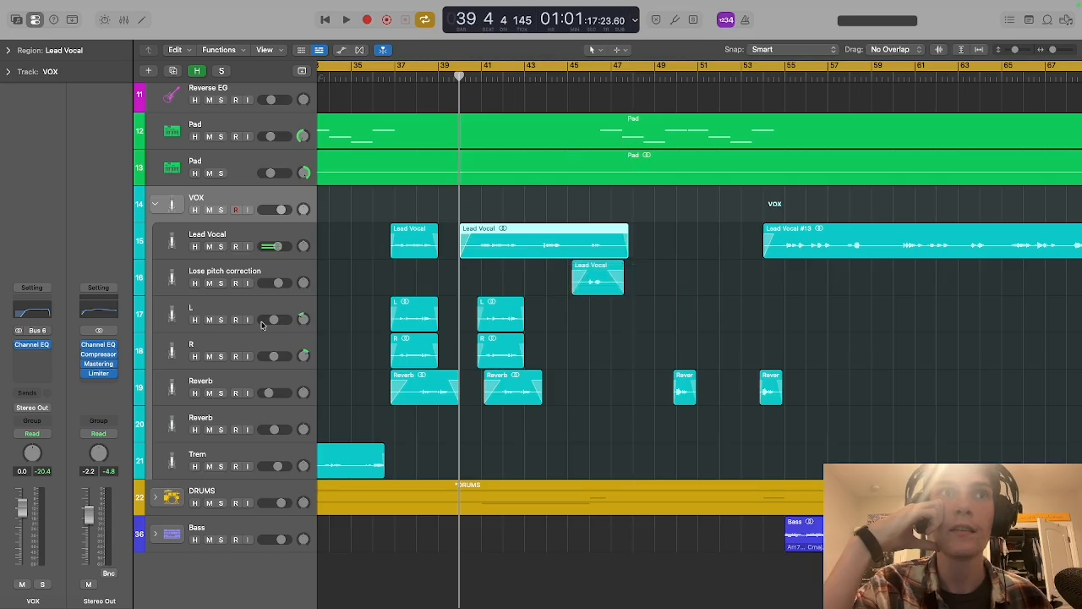
- Solo the Lead Vocal track, play the extended region from about bar 40 and stop at bar 47
left_click(220, 245)
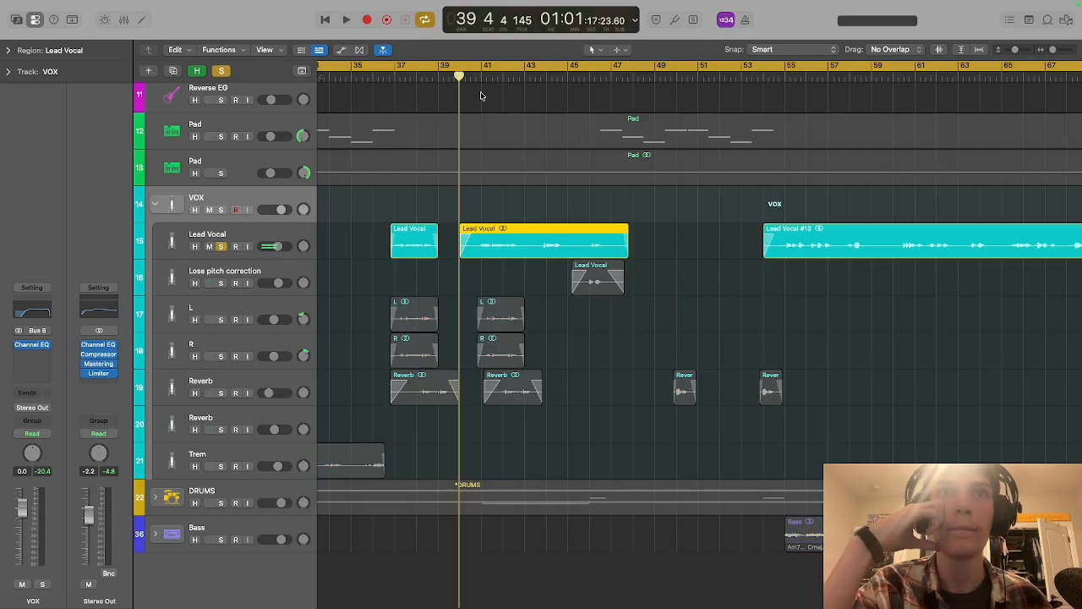
key("space")
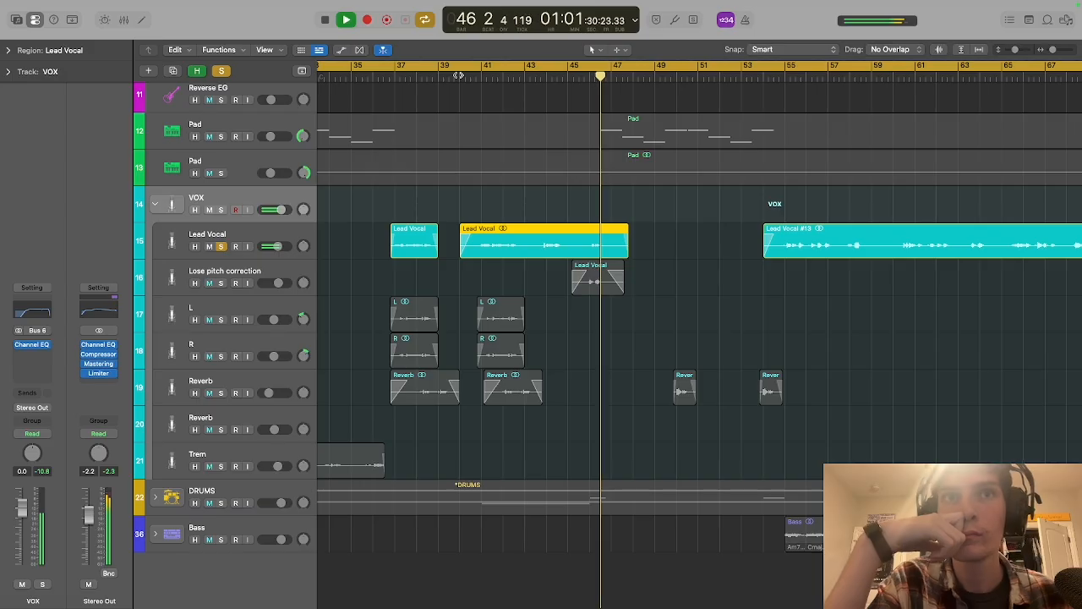
left_click(346, 19)
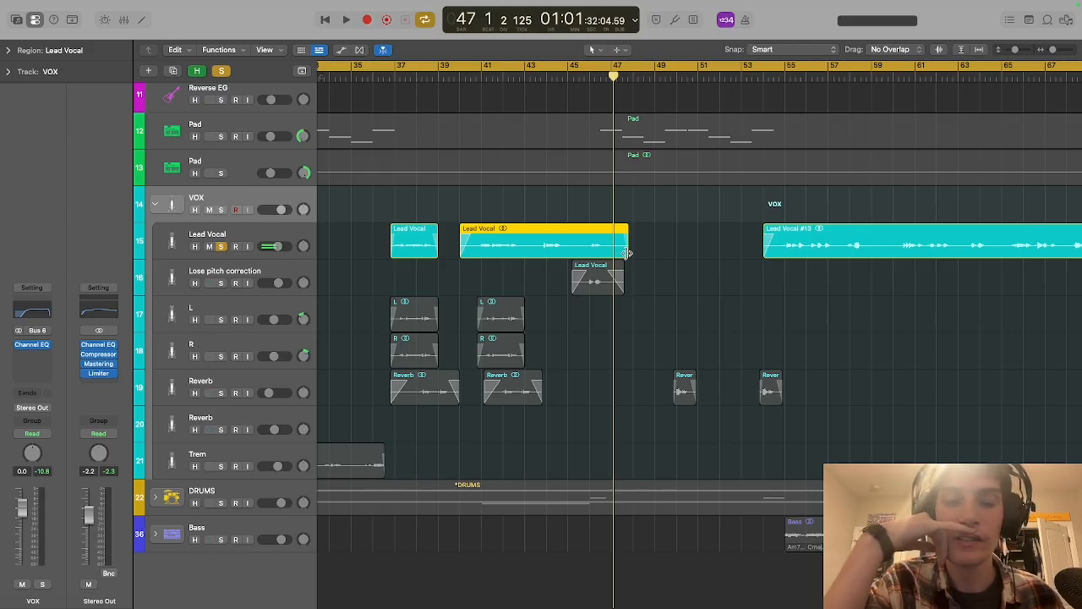
- Return the playhead to the project start, stop playback and bring the Lead Vocal regions around bars 37 to 55 back into view
key("Return")
key("space")
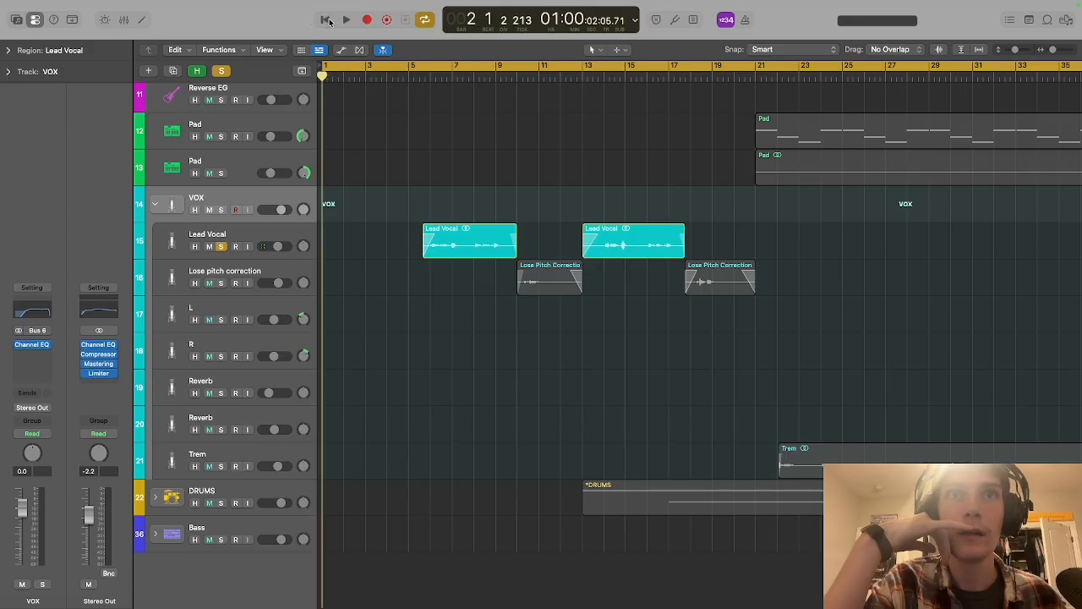
key("space")
scroll(634, 219, "right", 15)
scroll(634, 219, "right", 2)
scroll(634, 219, "up", 1)
scroll(634, 219, "left", 6)
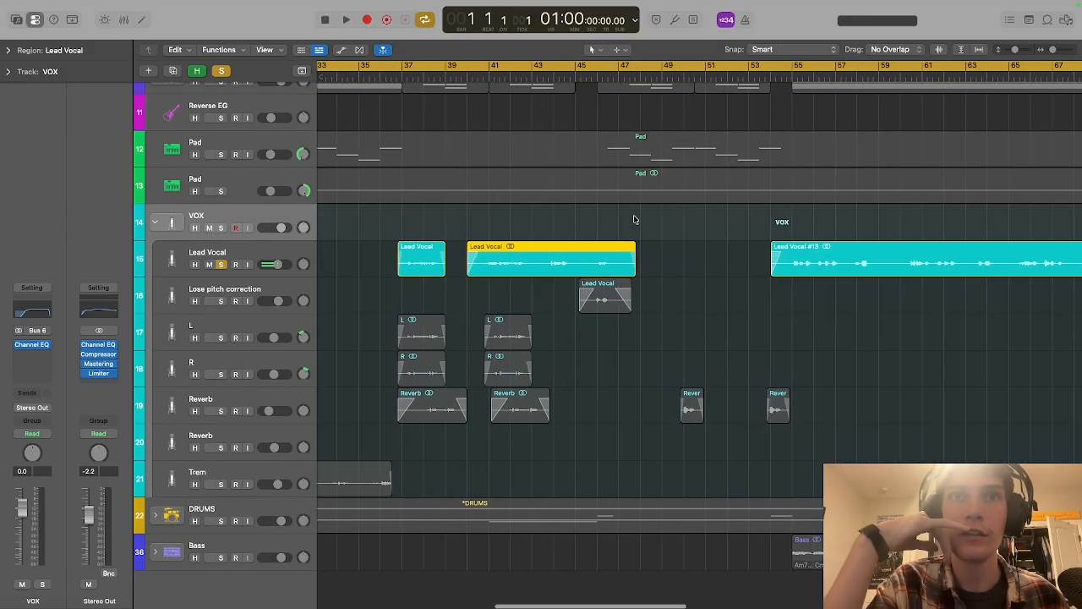
- Trim the long Lead Vocal region to end at bar 45 and move the short vocal clip from Lose pitch correction to the Lead Vocal track
left_click_drag(633, 269, 600, 261)
left_click(559, 293)
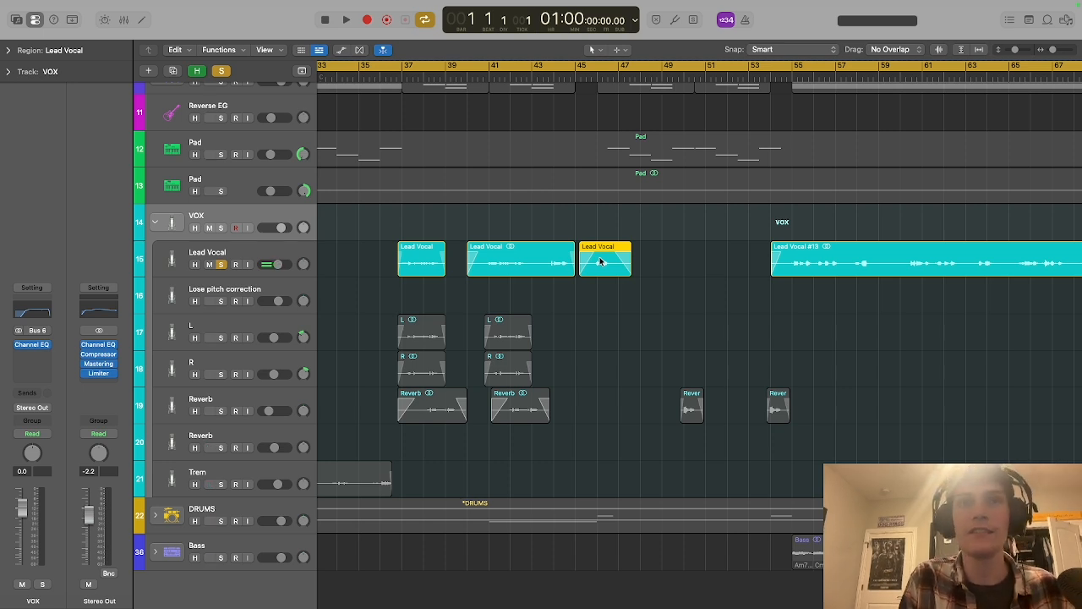
- Play the soloed Lead Vocal track around bar 45 to check the short clip, and unsolo the track
key("space")
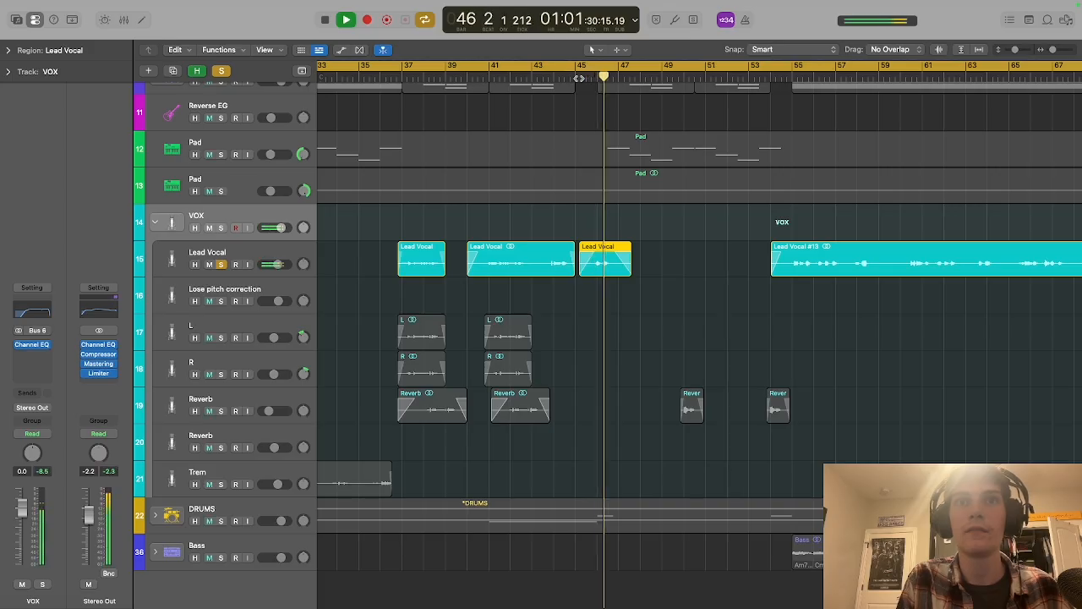
left_click(325, 20)
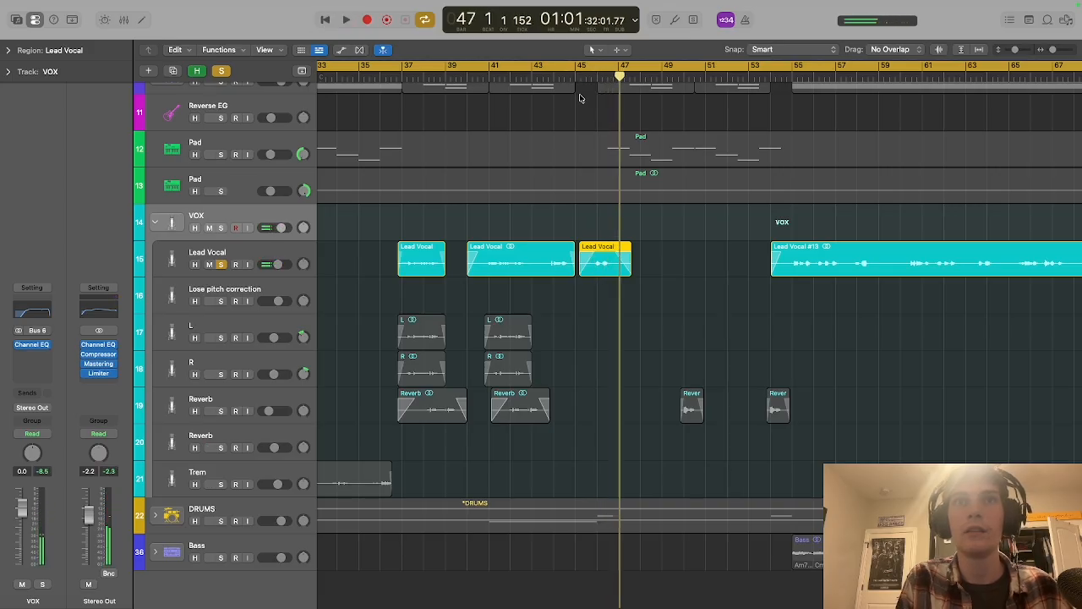
left_click(575, 76)
left_click(221, 265)
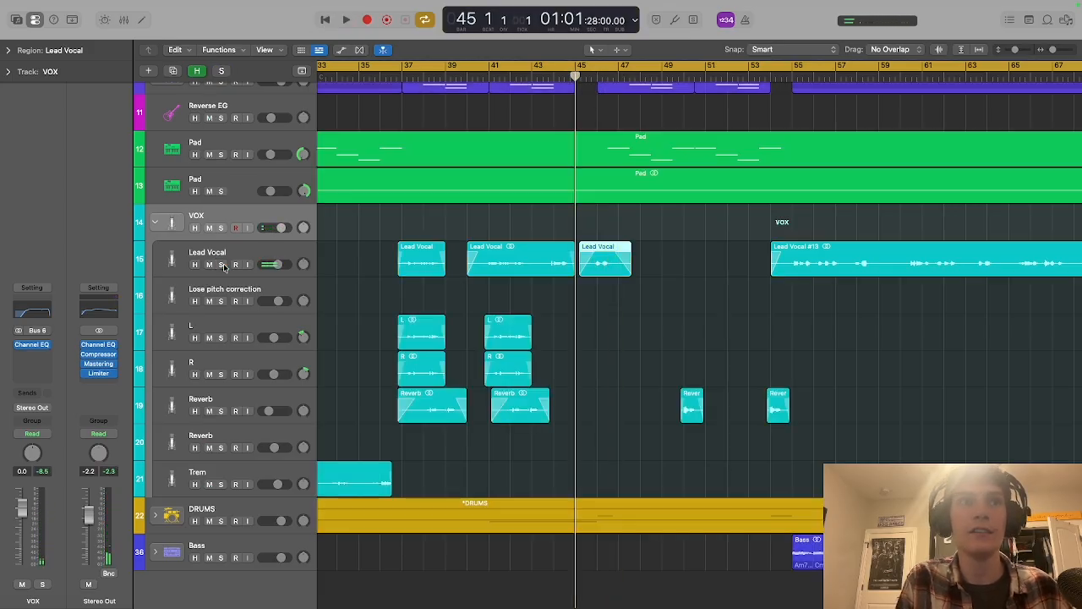
- Audition the first Reverb track in solo from about bar 50, and unsolo it
left_click(681, 76)
left_click(221, 411)
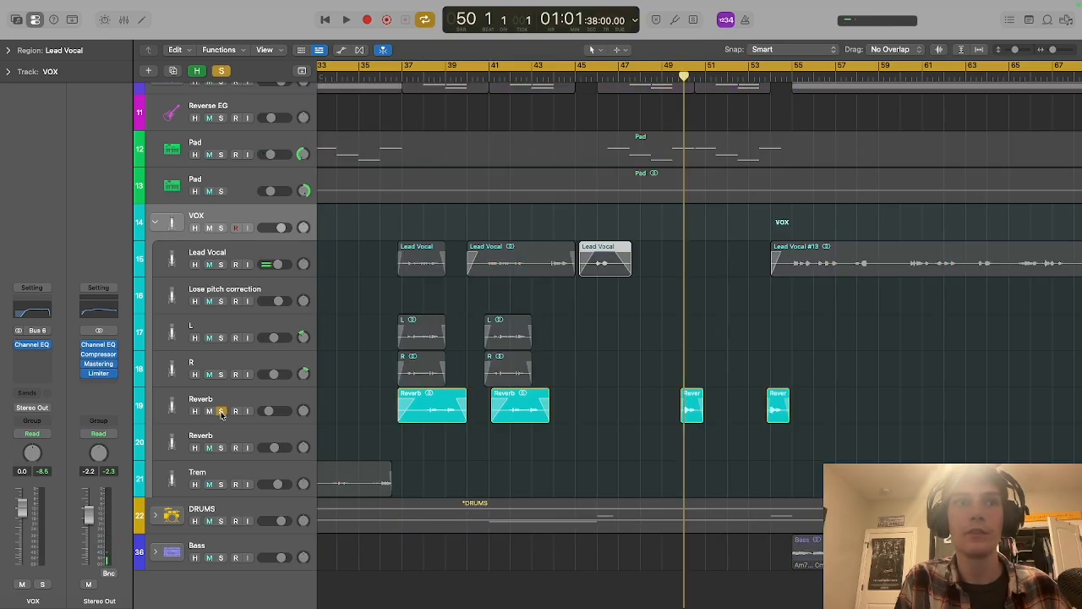
double_click(668, 78)
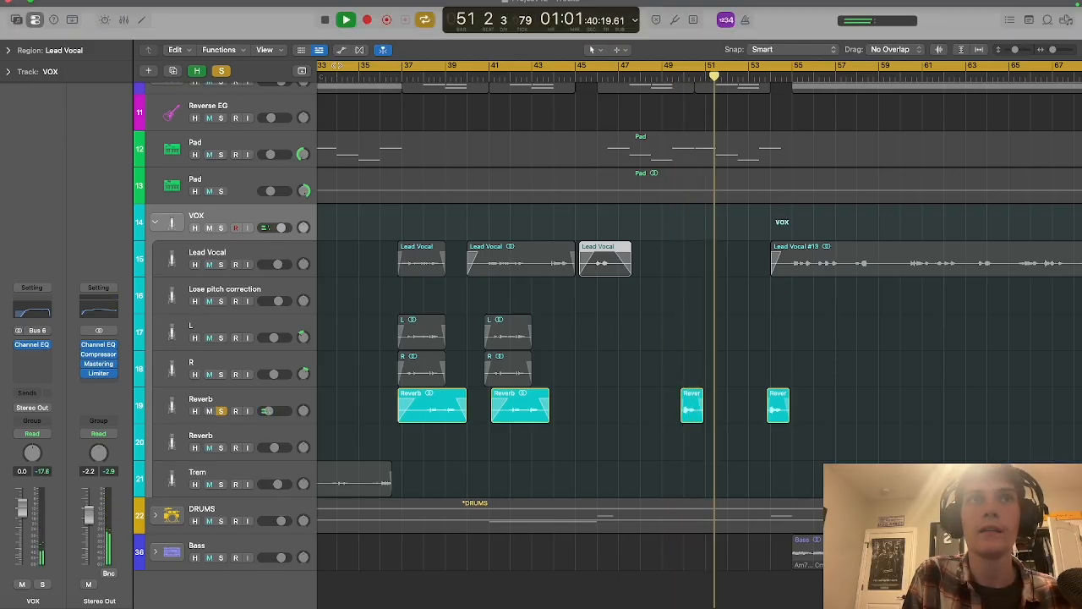
key("space")
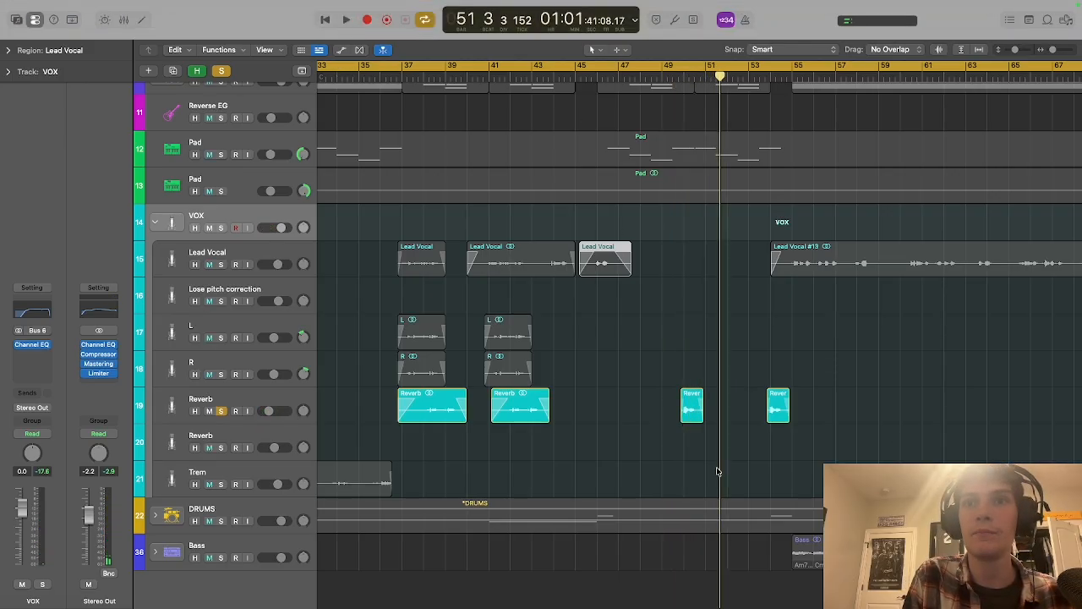
scroll(615, 426, "right", 5)
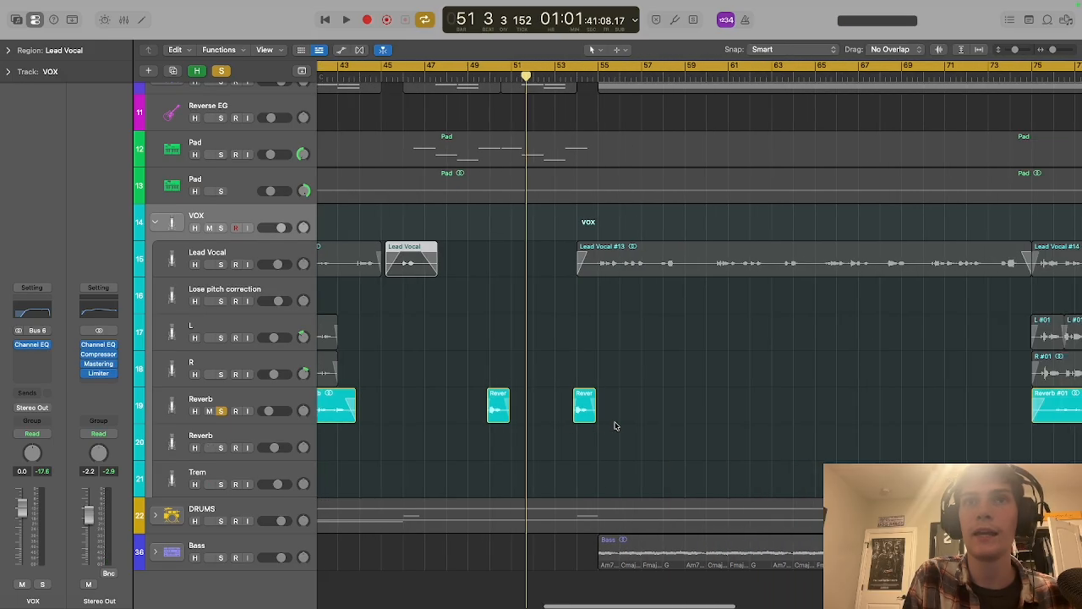
scroll(616, 428, "down", 5)
scroll(389, 366, "up", 5)
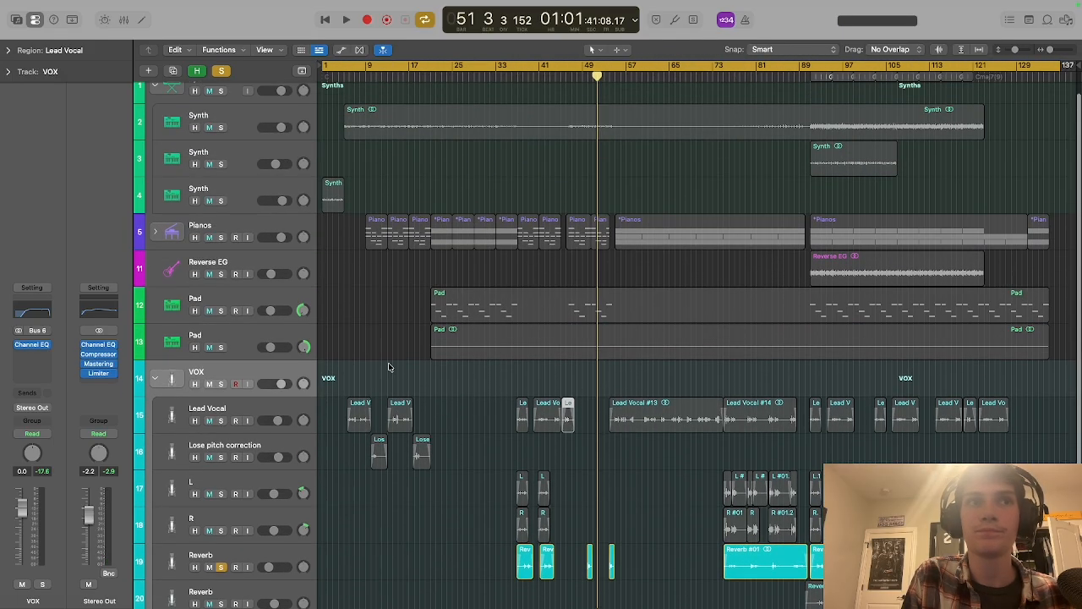
scroll(245, 488, "down", 3)
left_click(222, 488)
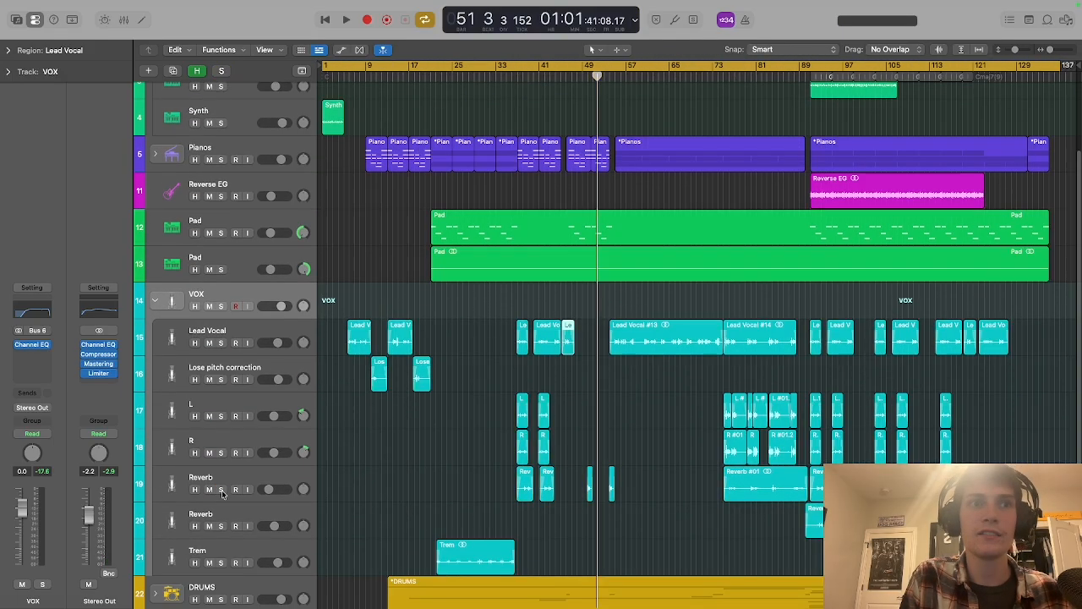
- Collapse the VOX track stack and audition the uppermost Synth track around bars 46 to 49
left_click(155, 299)
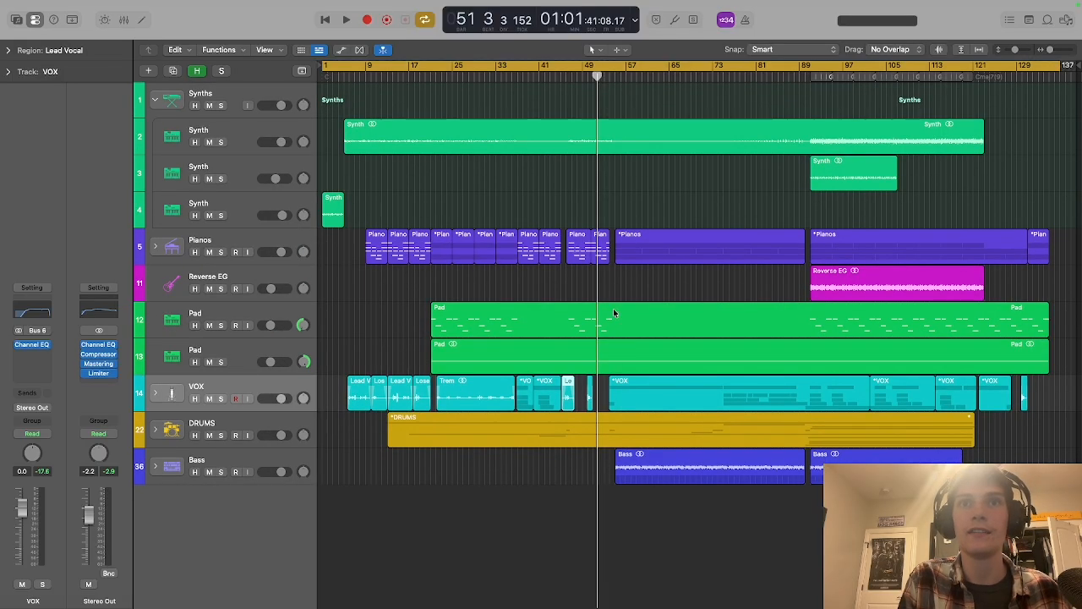
scroll(590, 245, "up", 6)
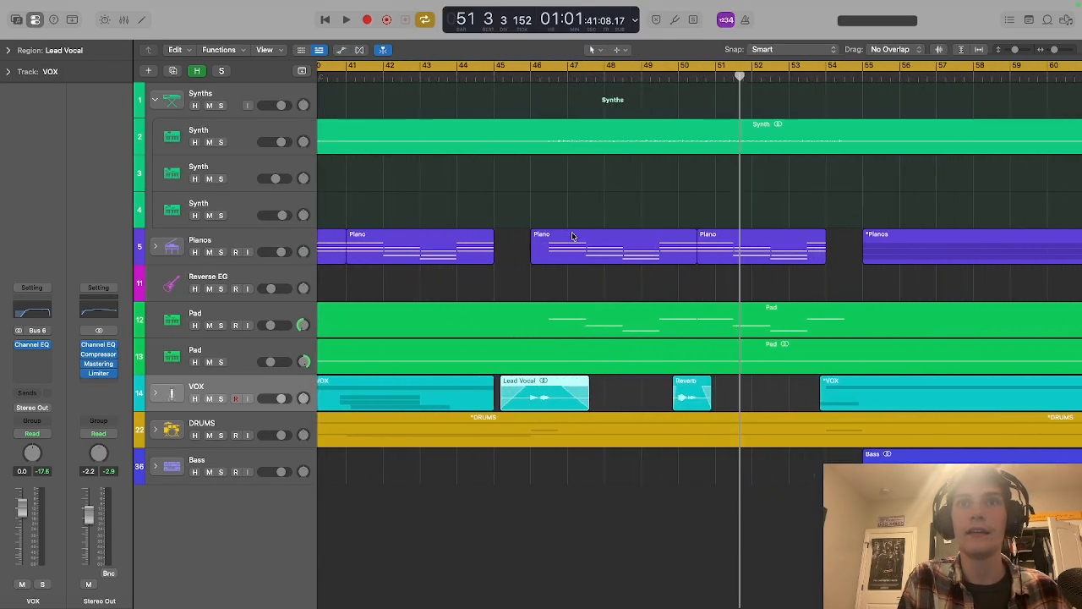
scroll(571, 236, "up", 4)
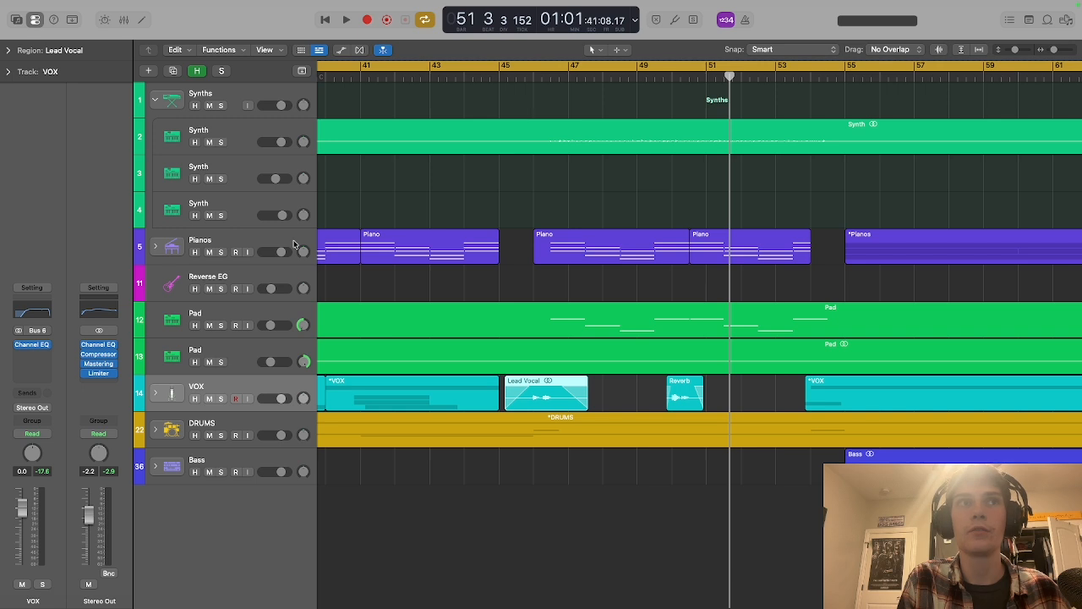
left_click(222, 142)
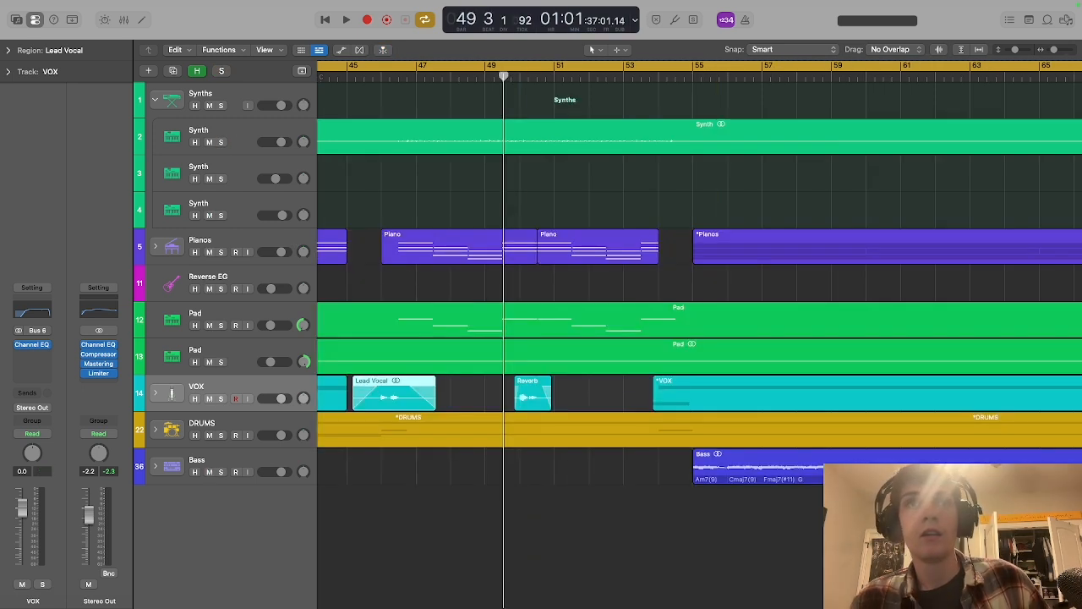
scroll(511, 242, "left", 5)
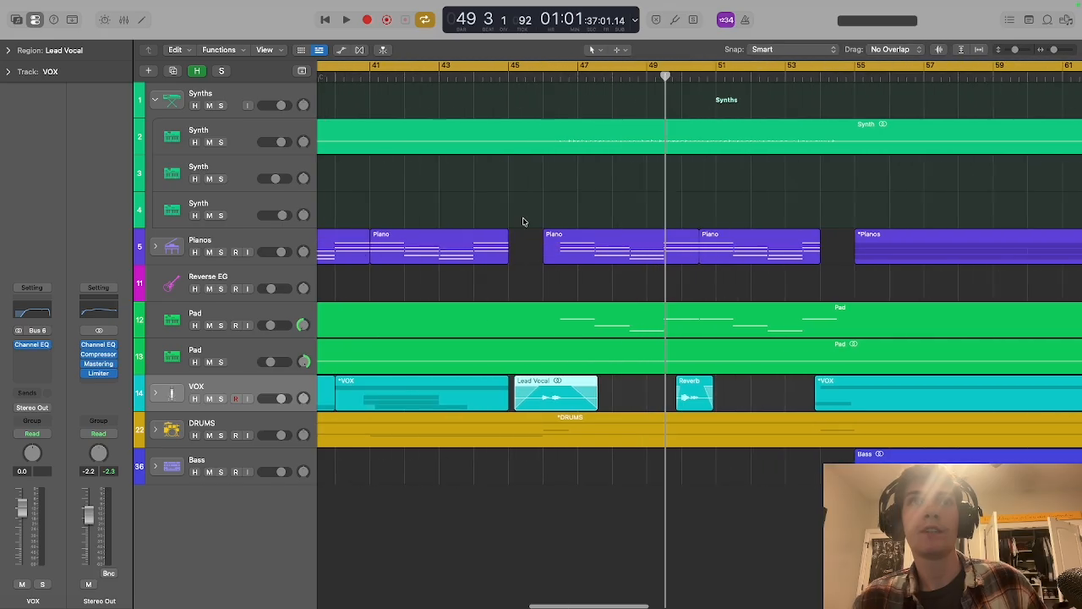
- Place the playhead at bar 46, expand the Pianos stack and select its Piano track
left_click(542, 79)
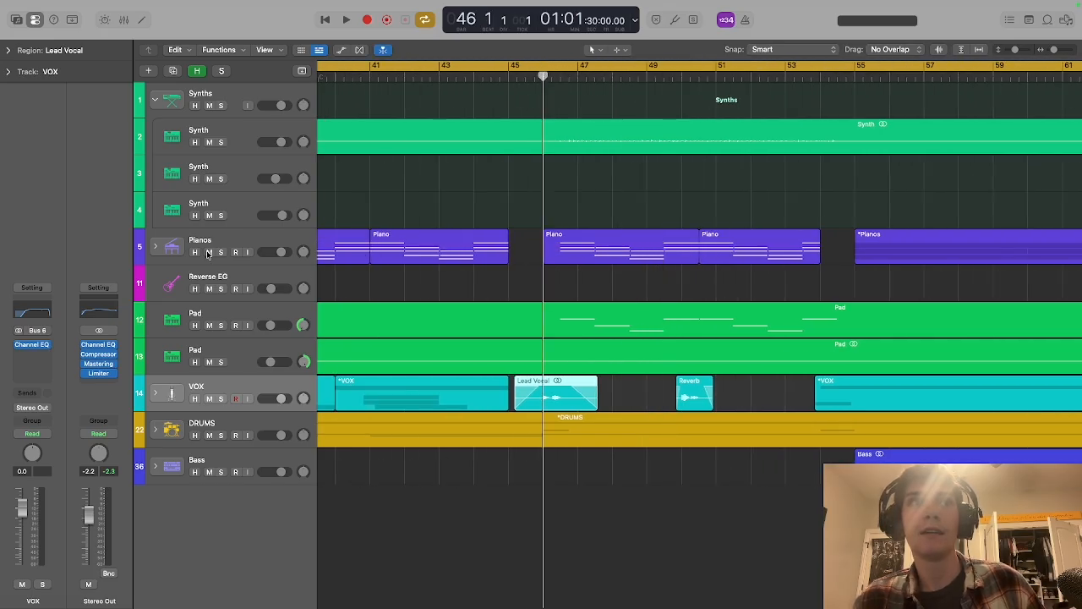
left_click(155, 249)
scroll(203, 245, "down", 2)
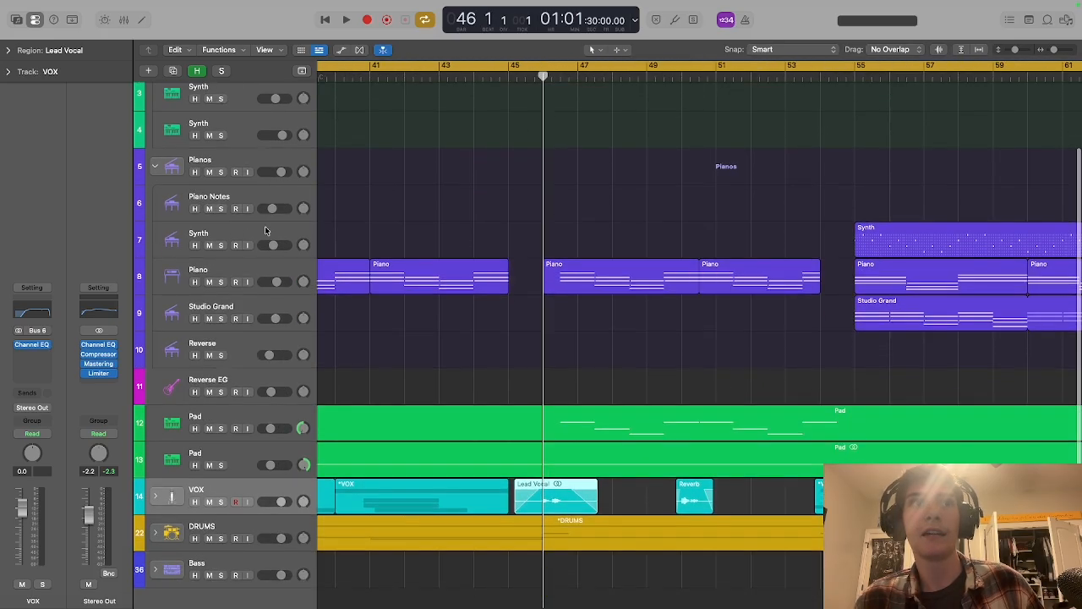
left_click(258, 267)
scroll(529, 242, "down", 2)
left_click(535, 354)
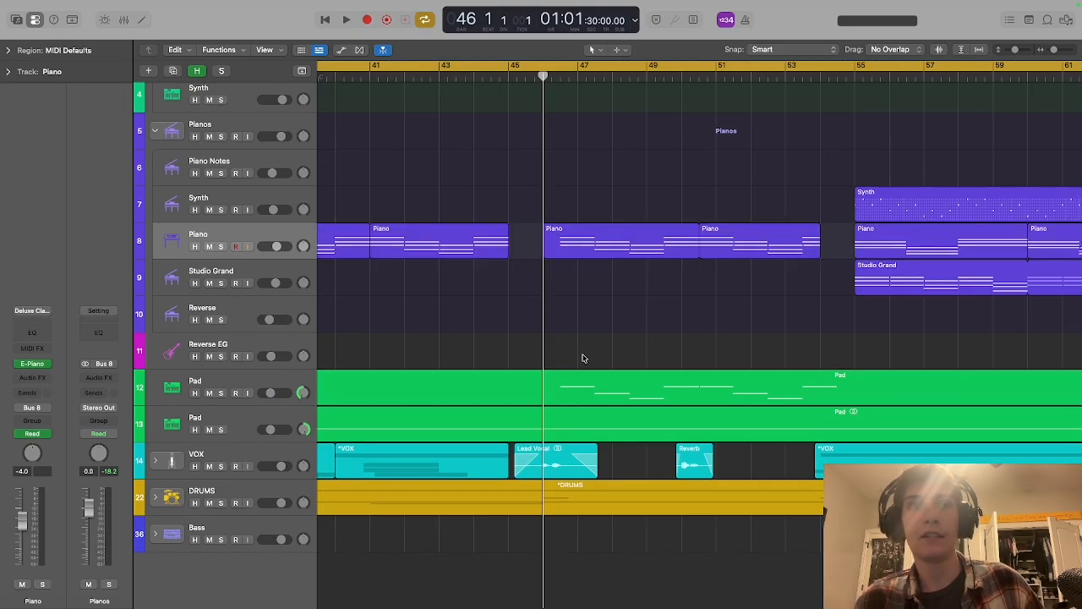
- Expand the DRUMS stack, audition the first Neo Soul Kit track in solo from bar 46, and restore the full mix with the stack collapsed
left_click(155, 497)
scroll(156, 501, "down", 4)
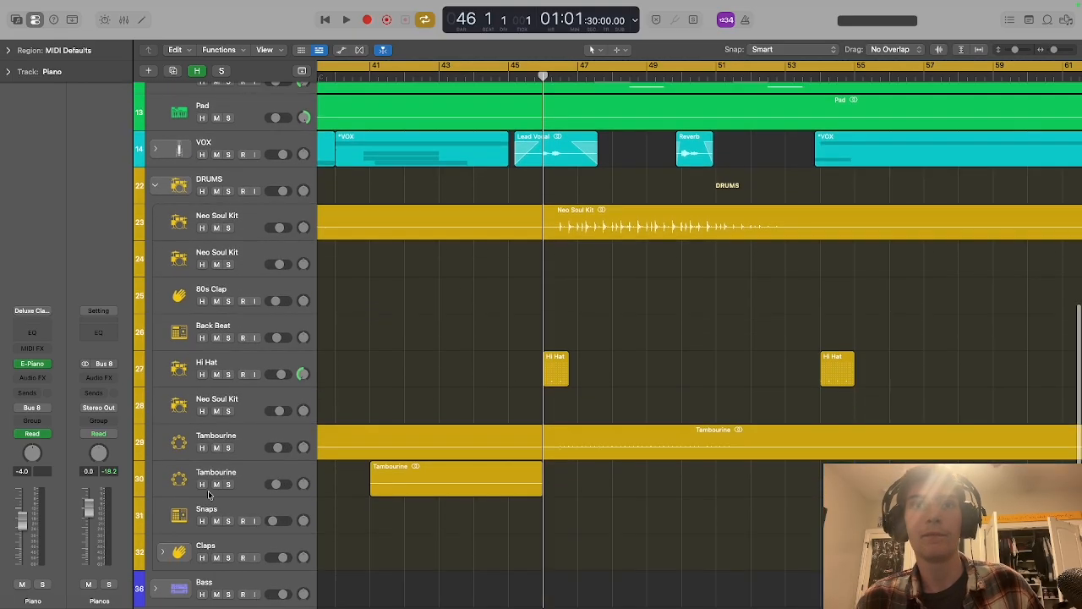
left_click(226, 228)
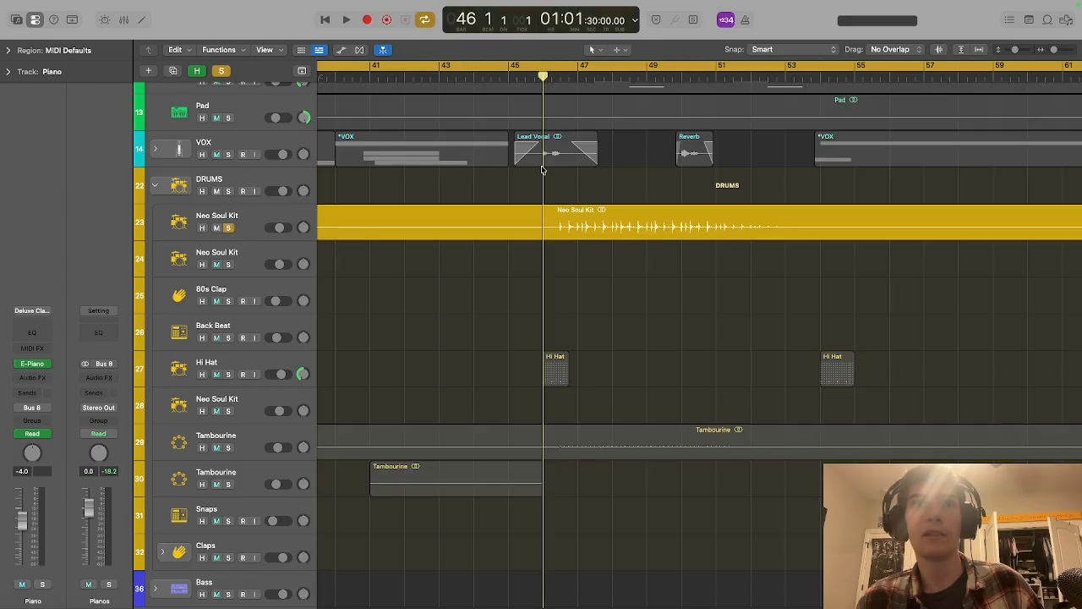
key("space")
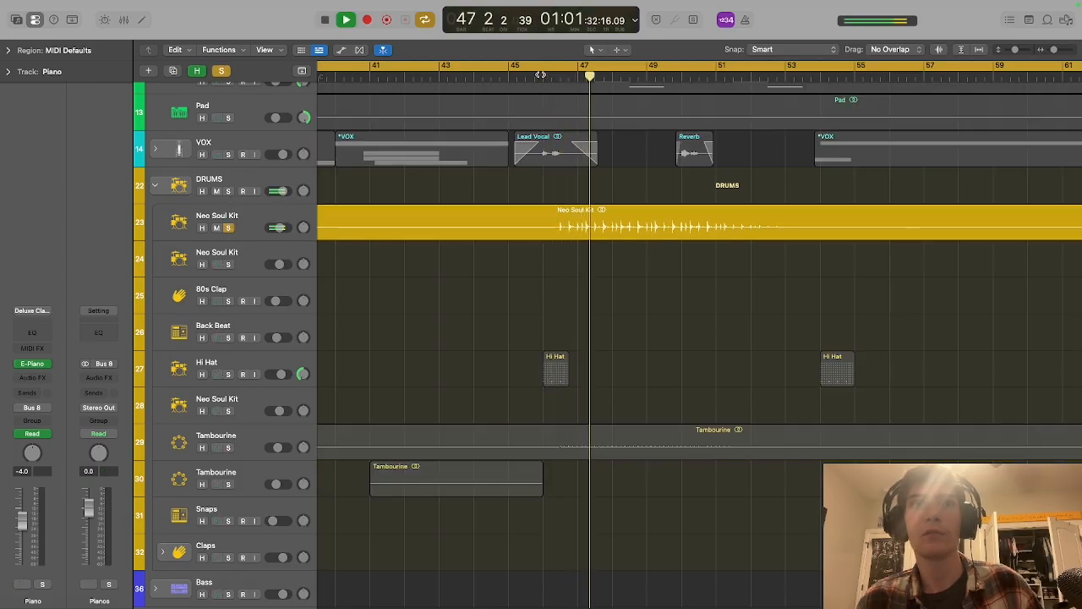
key("space")
left_click(560, 77)
scroll(536, 225, "up", 5)
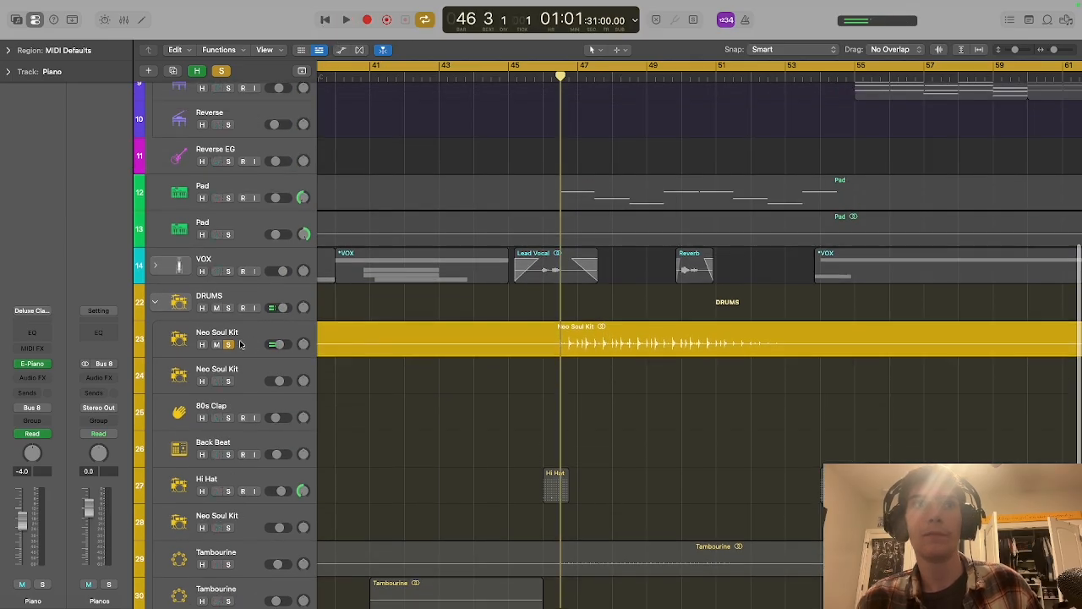
left_click(229, 345)
left_click(154, 305)
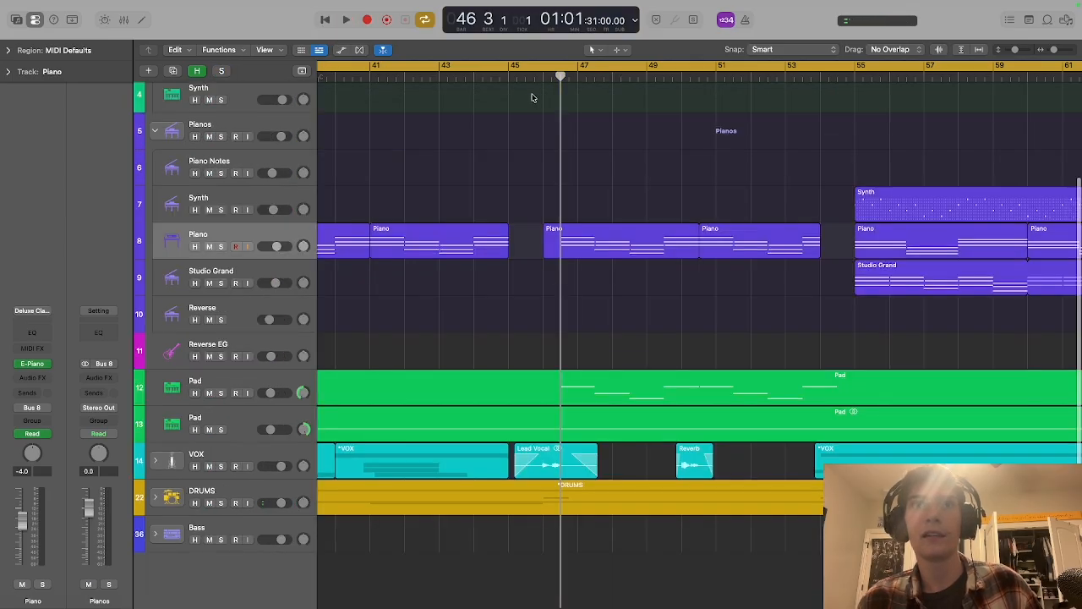
- Play the full mix around bar 46 and again from about bar 37 into bar 46, checking the DRUMS tracks during playback
double_click(538, 72)
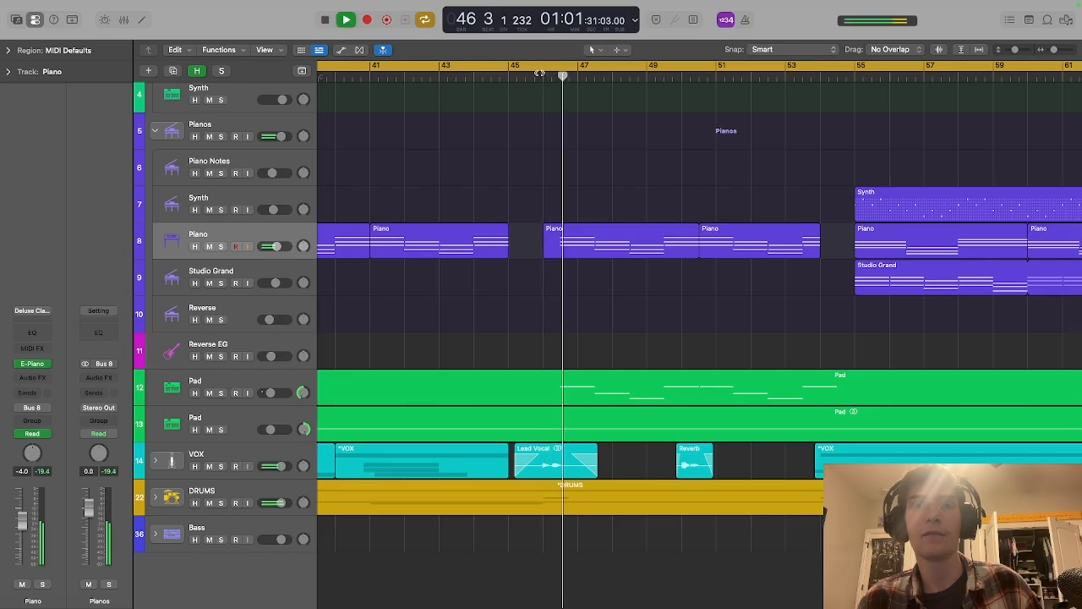
key("space")
scroll(612, 235, "left", 5)
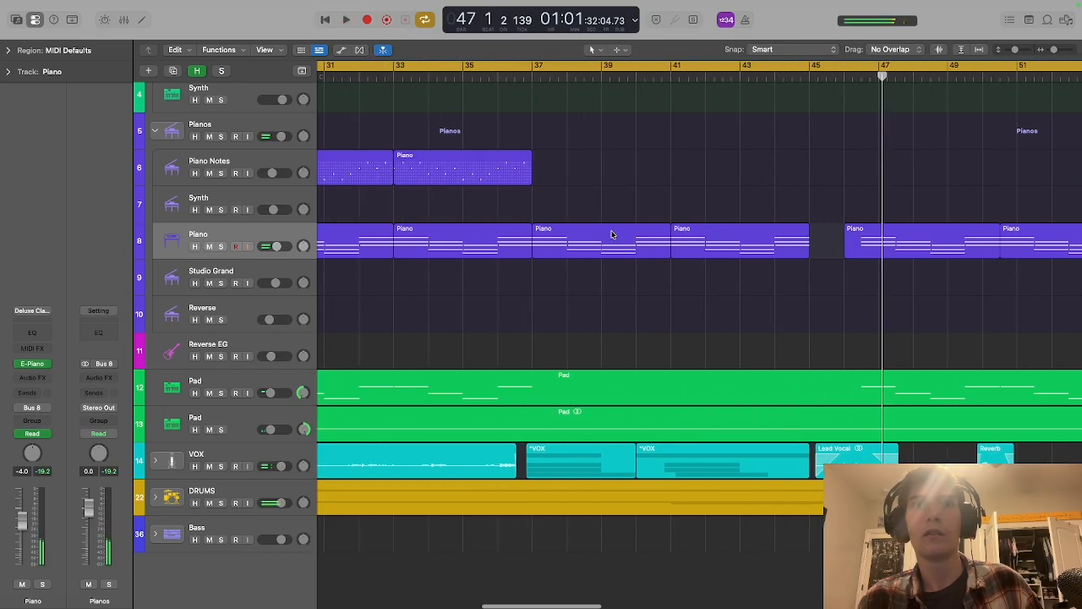
scroll(612, 234, "left", 2)
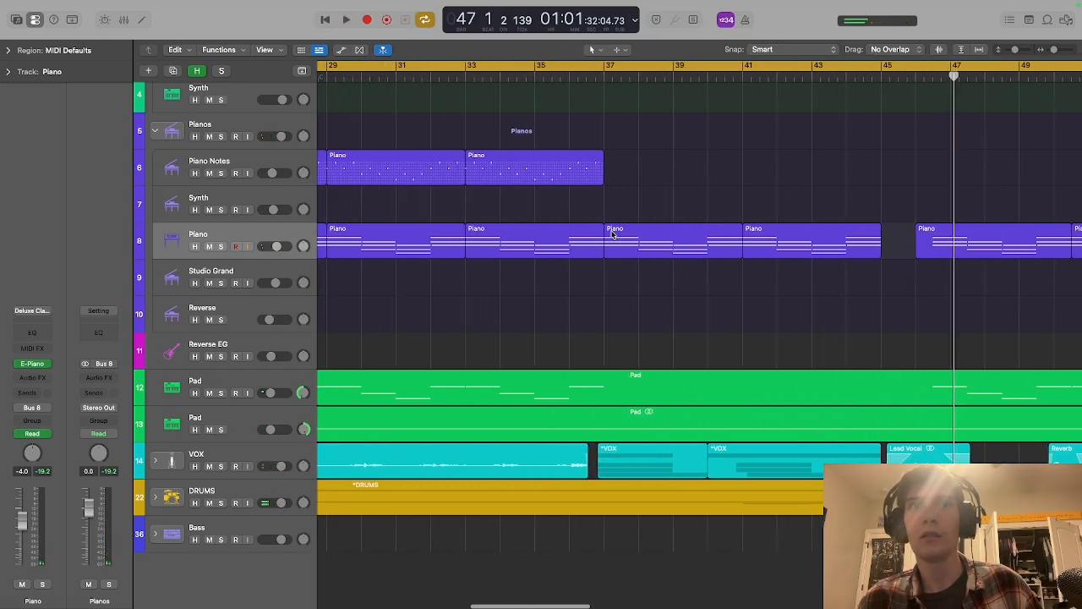
double_click(597, 76)
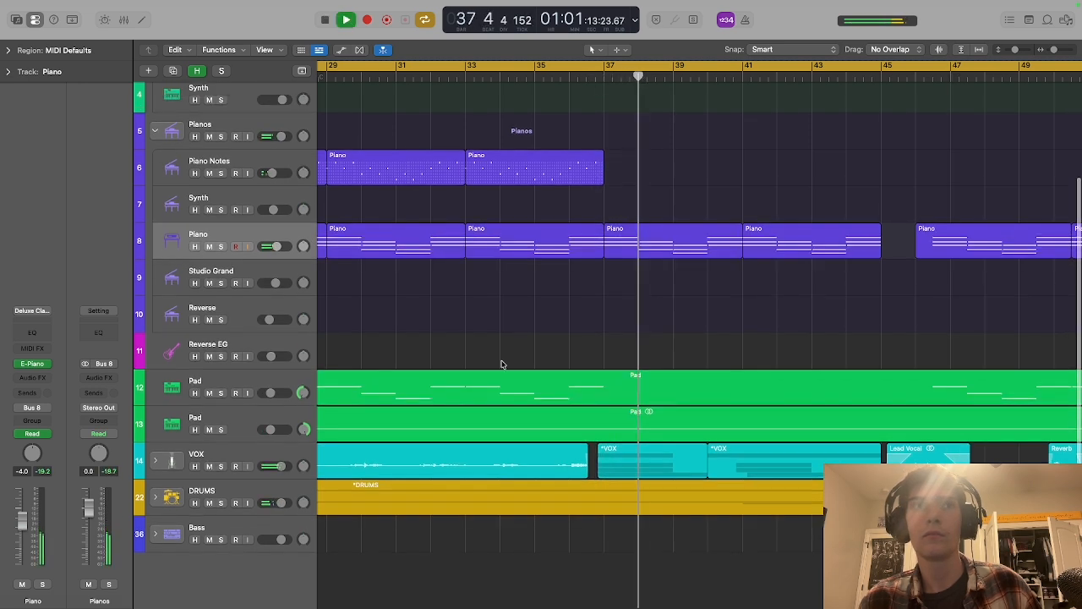
left_click(155, 496)
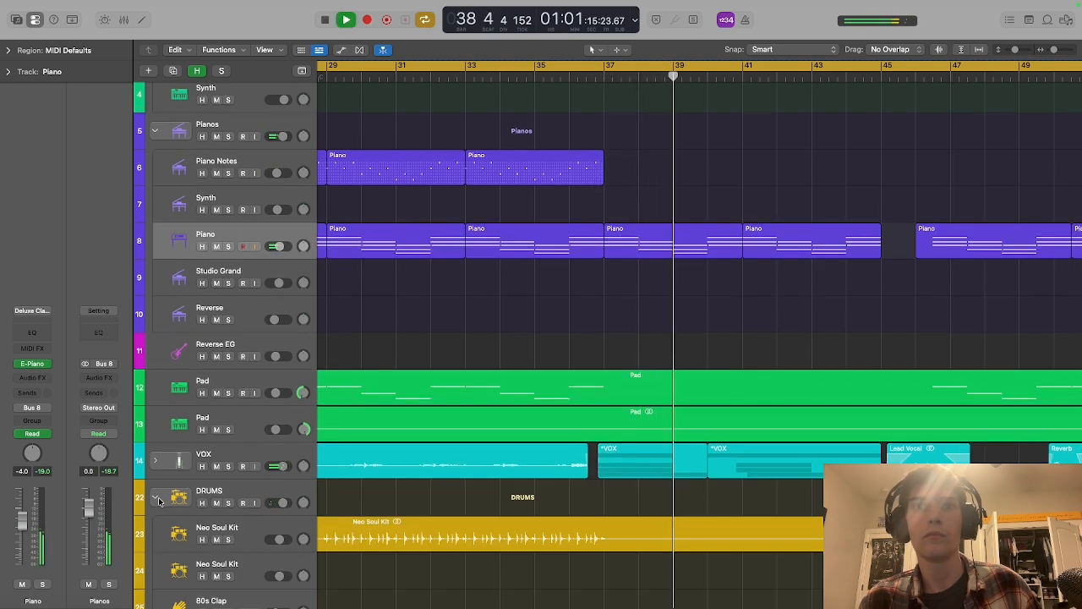
scroll(685, 433, "down", 5)
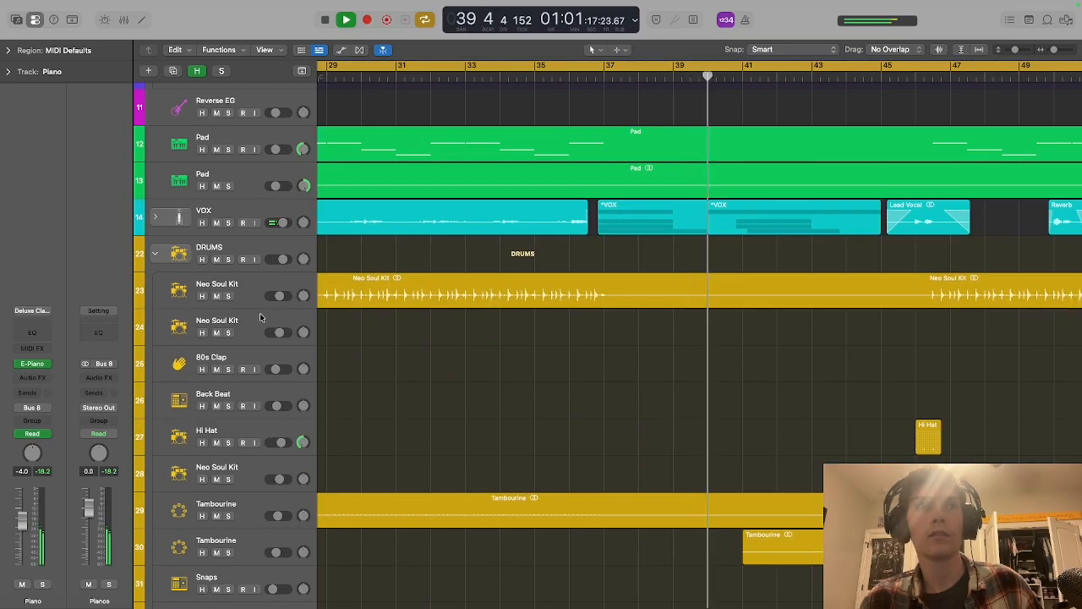
left_click(155, 255)
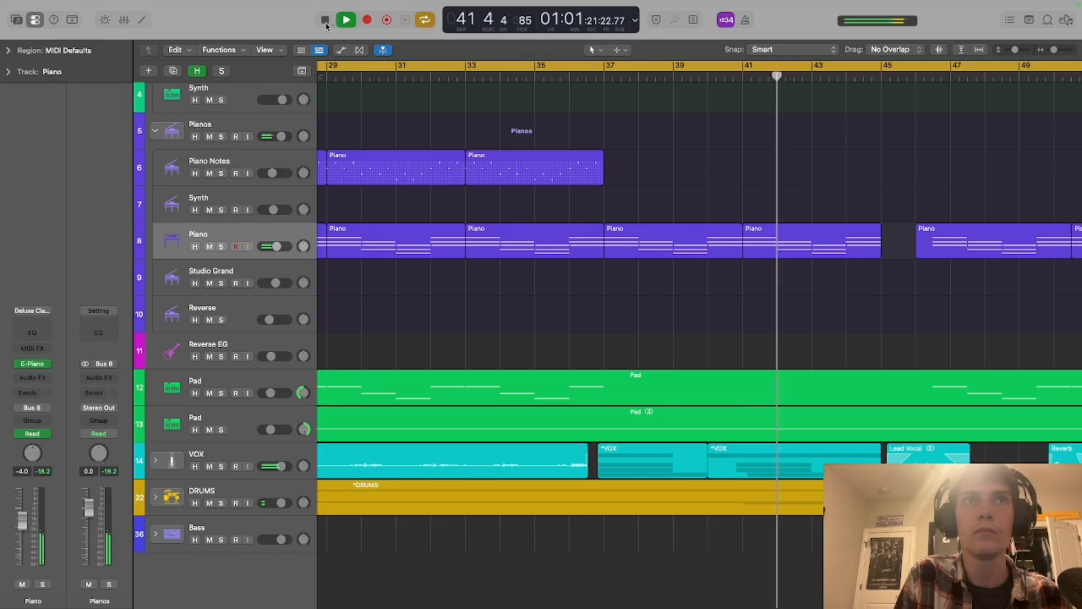
scroll(649, 359, "right", 4)
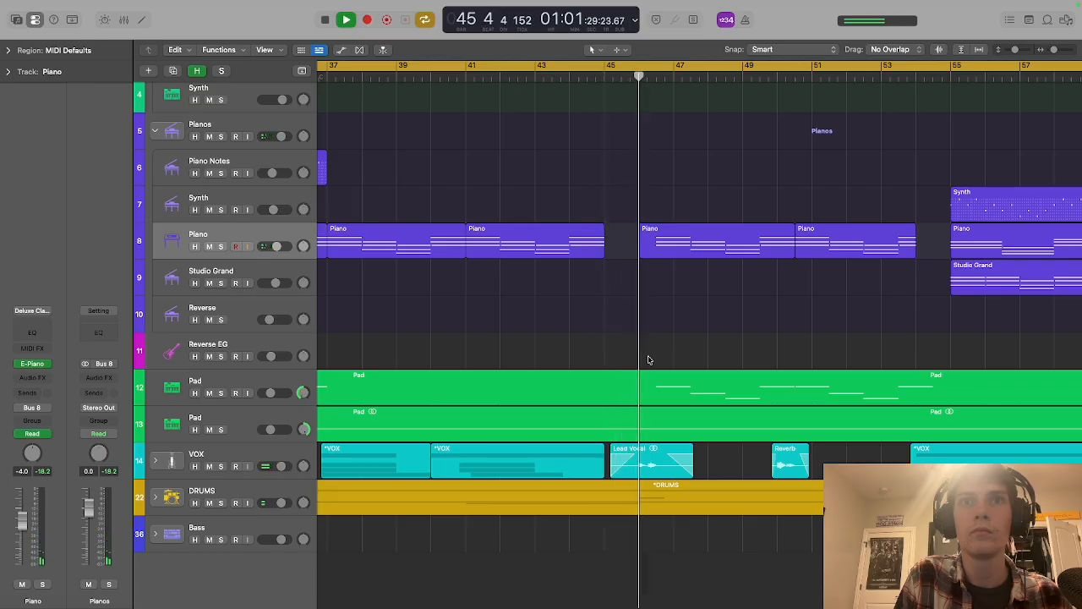
key("space")
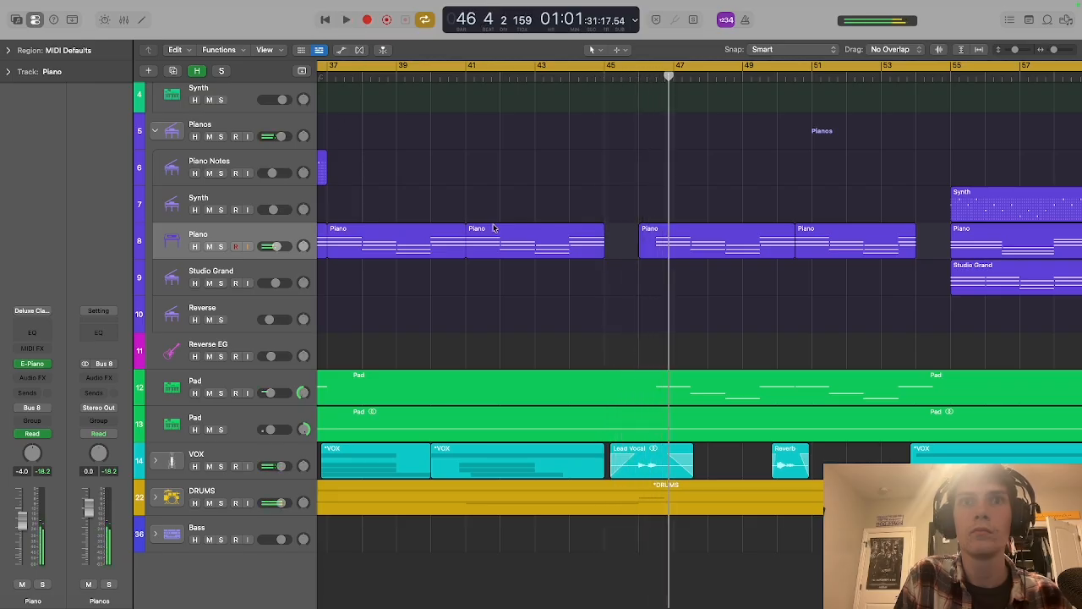
- Expand the DRUMS stack, place the playhead at bar 41, and solo and select the second Tambourine track
left_click(155, 497)
scroll(379, 481, "down", 10)
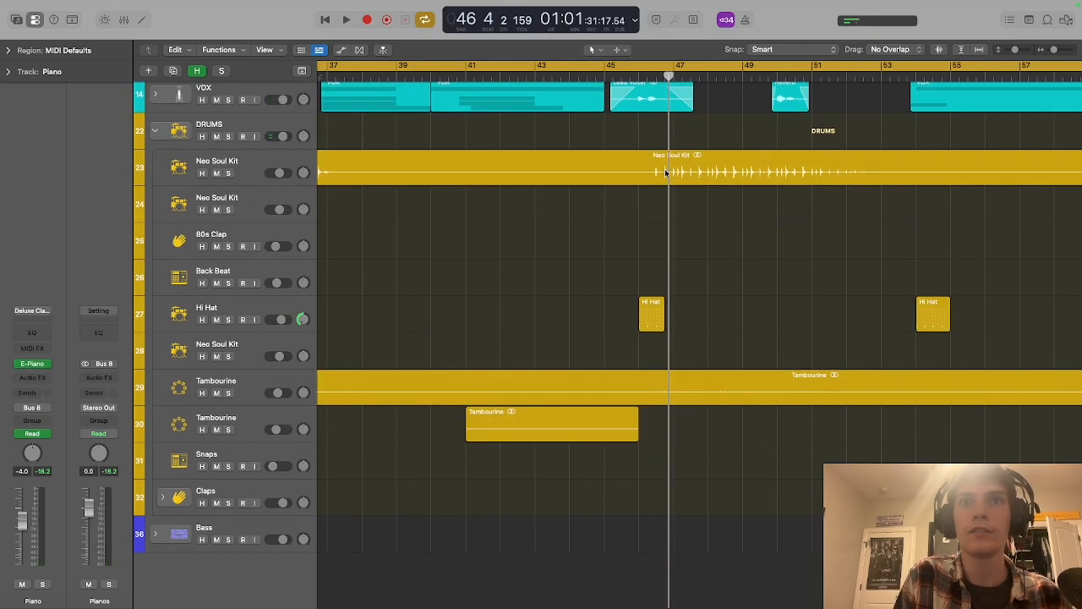
scroll(664, 168, "left", 5)
left_click(648, 76)
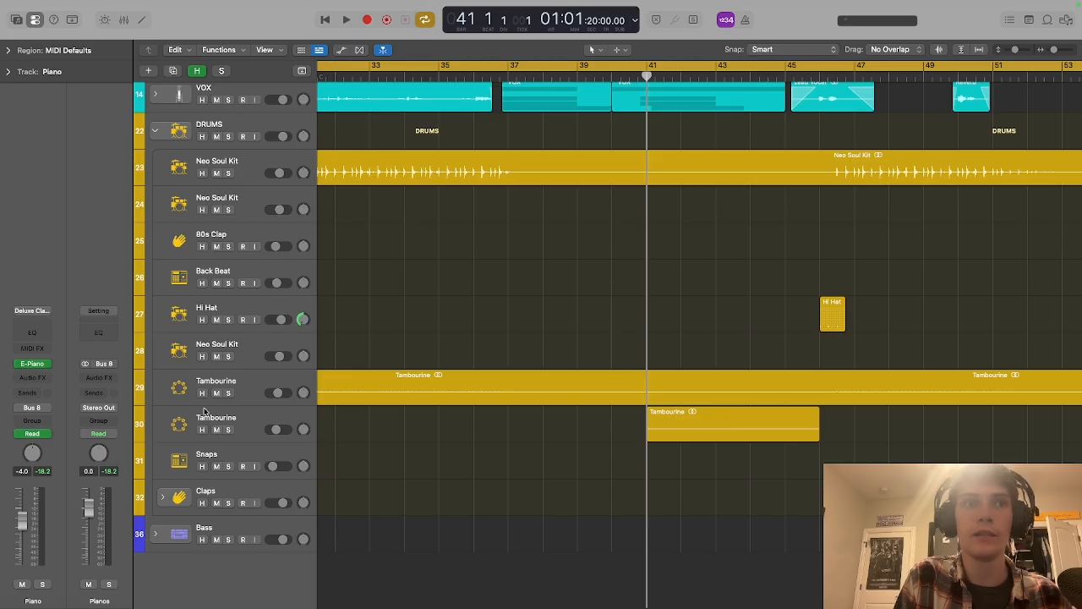
left_click(226, 430)
left_click(266, 423)
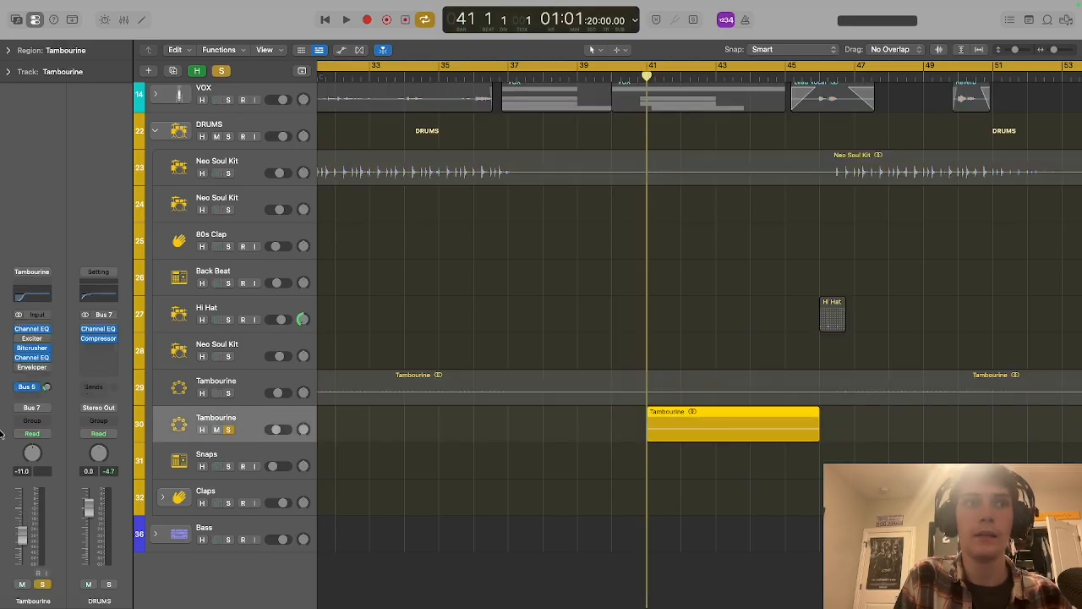
- Inspect the Bitcrusher settings on the soloed second Tambourine track and close the plug-in, keeping the track soloed
left_click(31, 349)
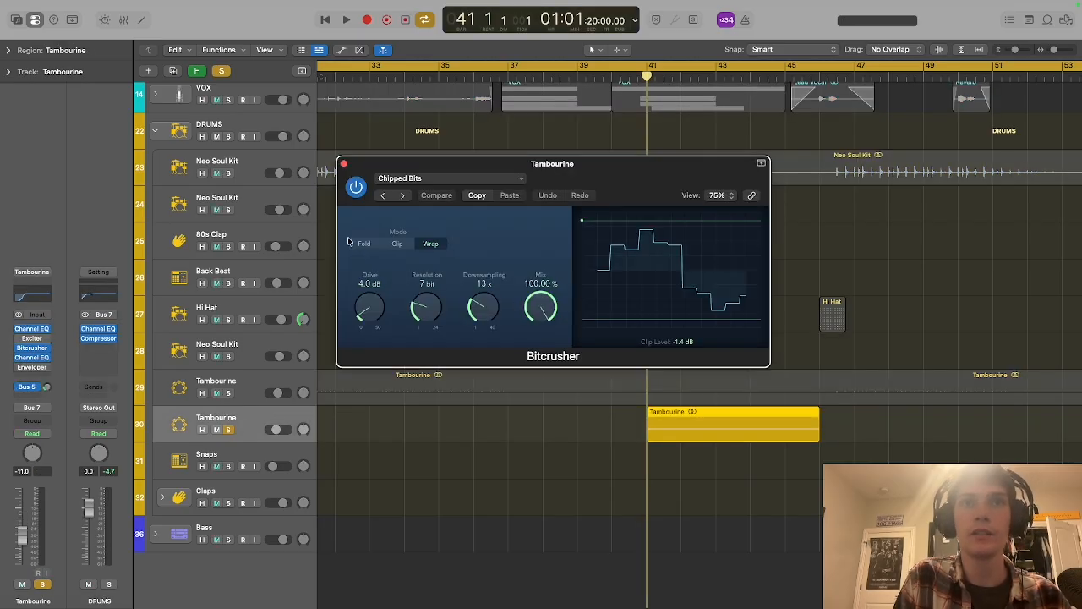
left_click(343, 163)
left_click(229, 430)
left_click(229, 429)
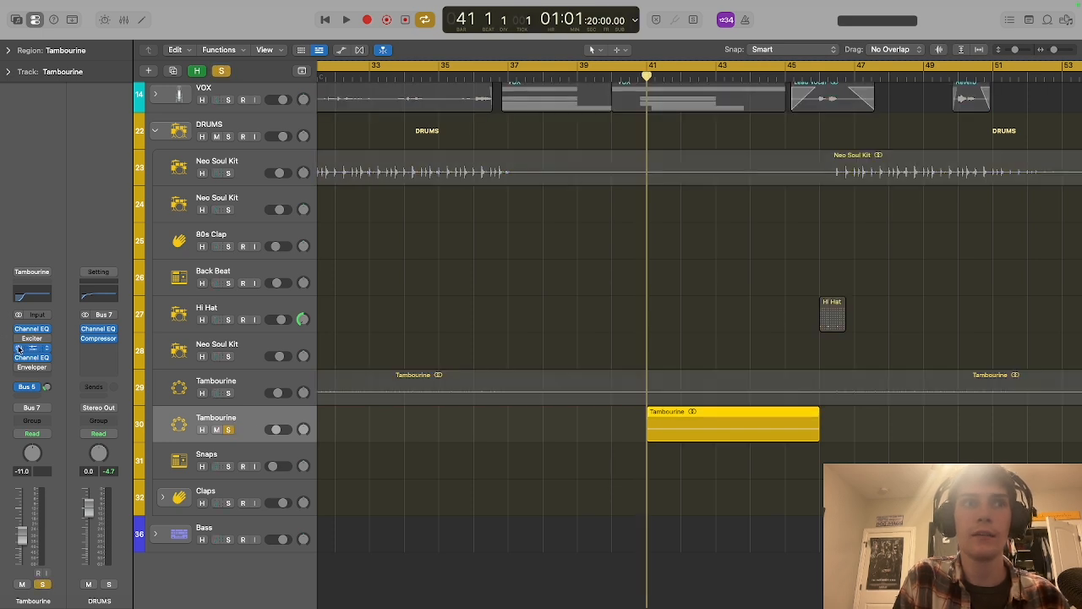
- Audition the soloed Tambourine from bar 41 with its insert effects bypassed, re-enable the effects, and return the playhead to bar 41
key("space")
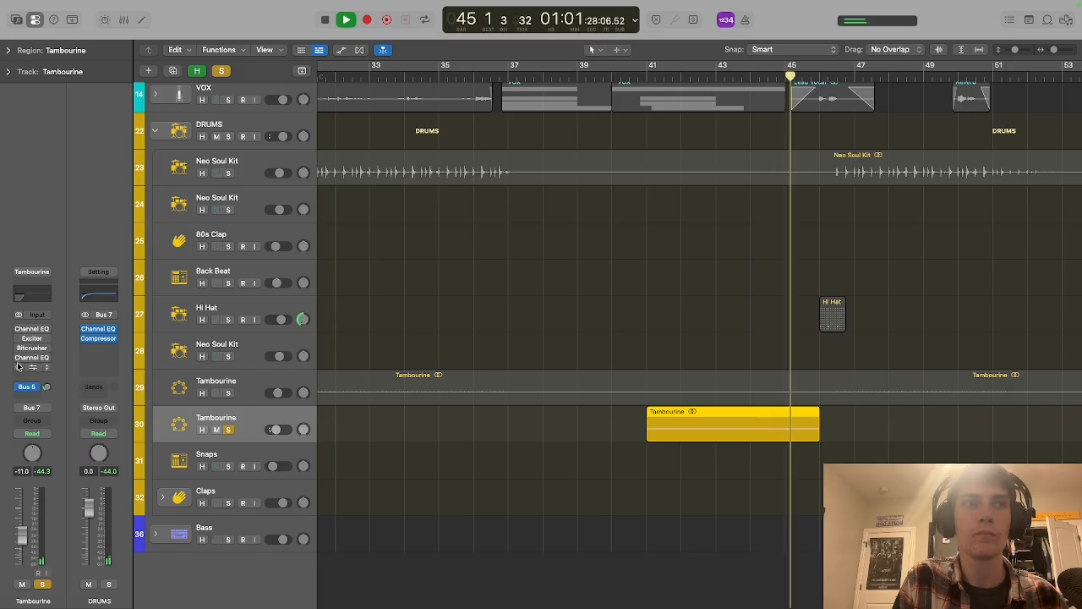
left_click(19, 347)
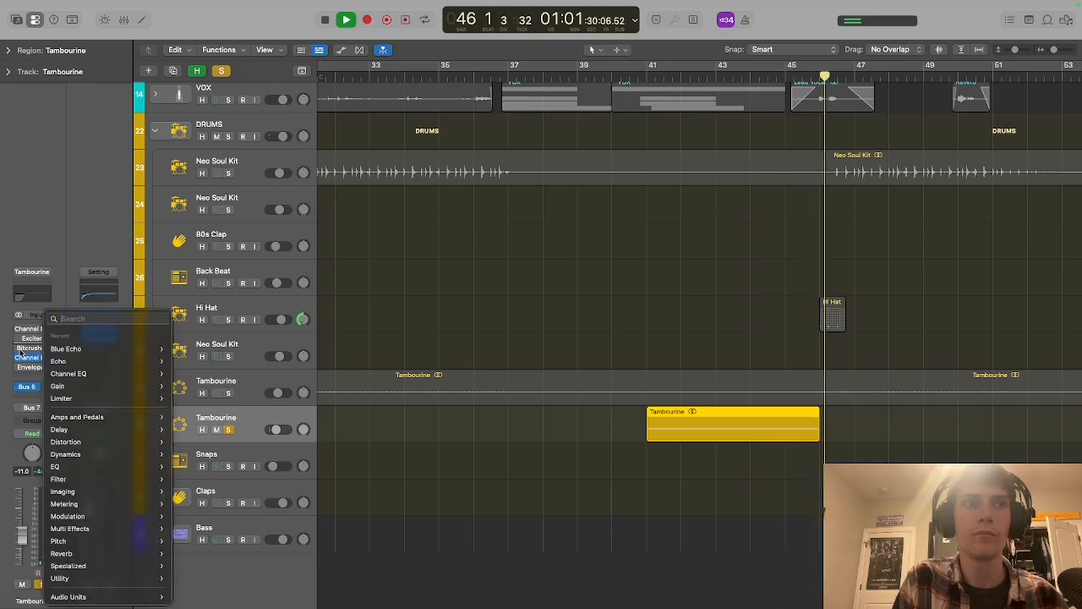
left_click(19, 348)
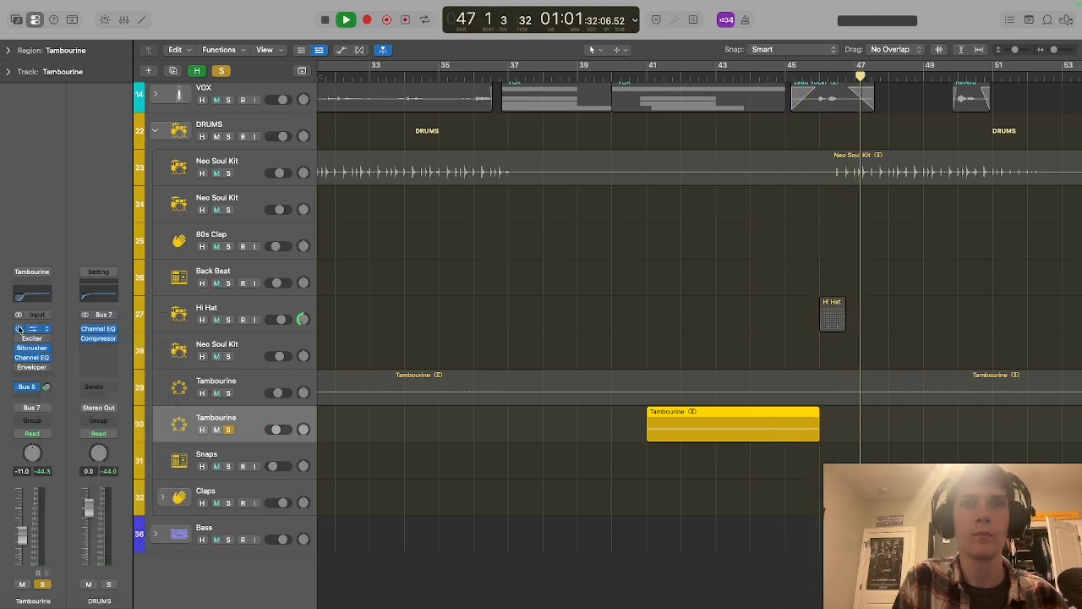
left_click(324, 20)
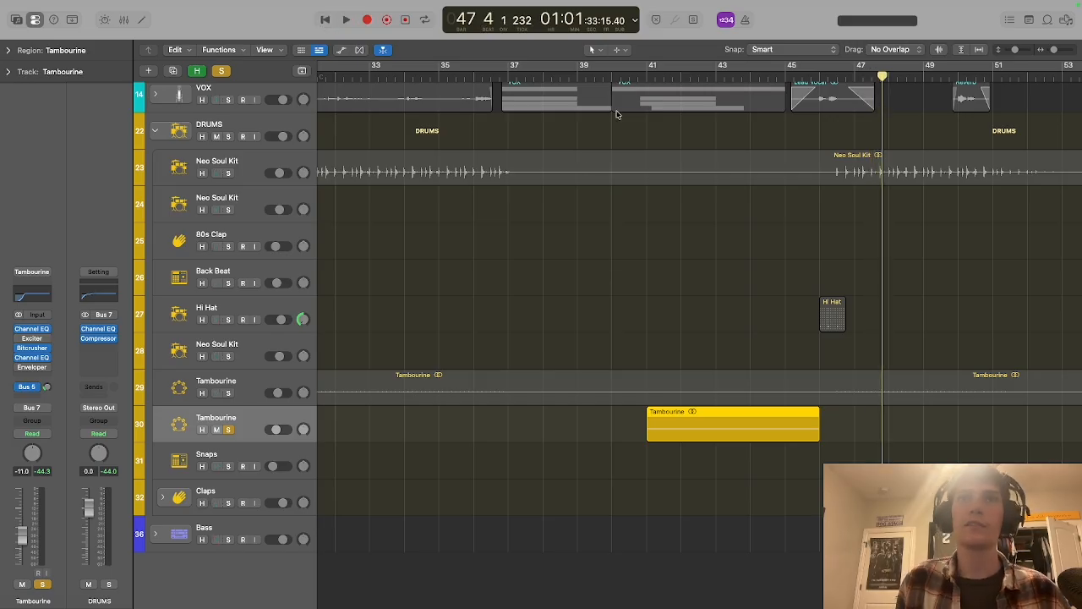
left_click(648, 75)
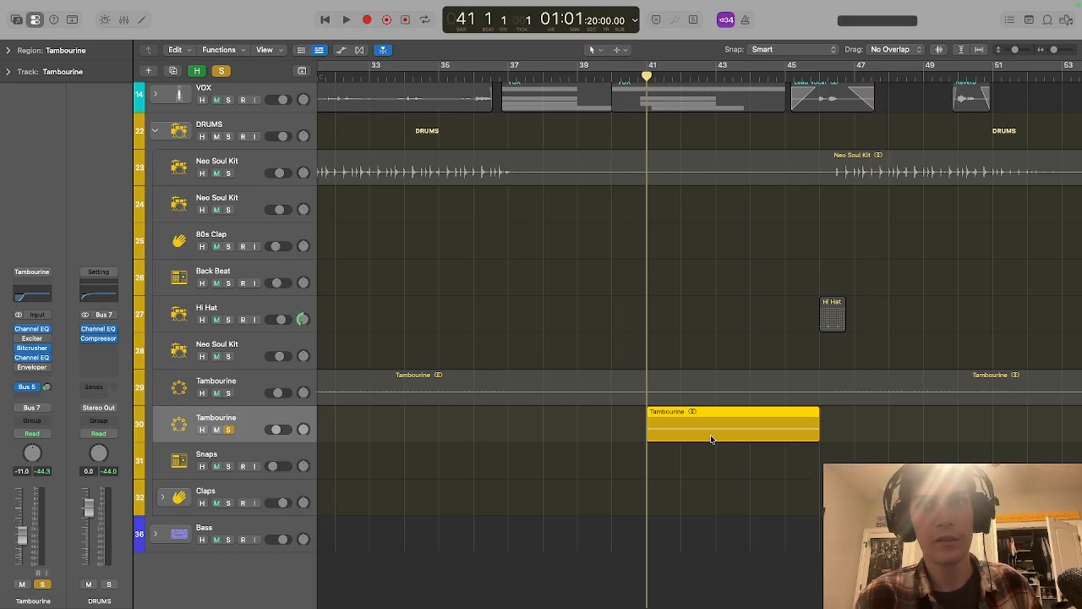
- Unsolo the Tambourine track, select the Hi Hat track, and solo it with the playhead at bar 46
scroll(711, 372, "up", 1)
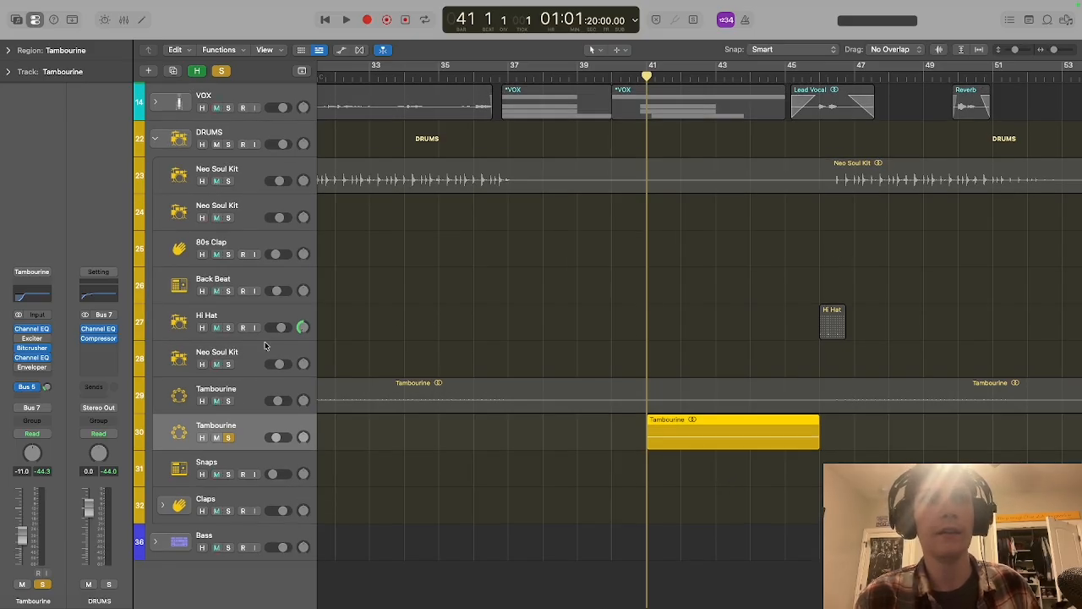
left_click(228, 437)
left_click(250, 317)
scroll(503, 347, "left", 15)
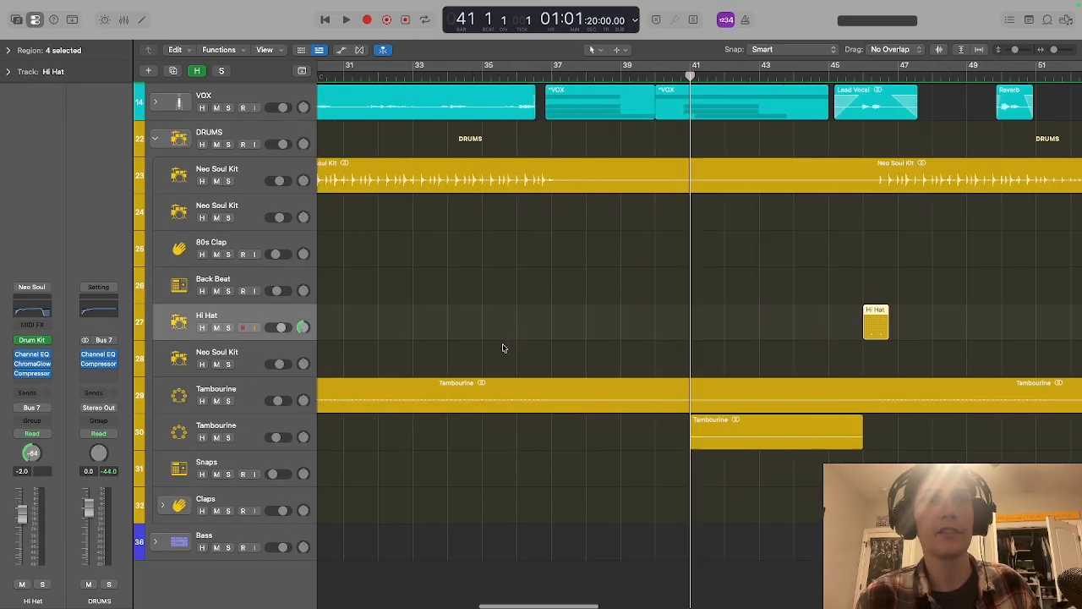
scroll(503, 347, "right", 15)
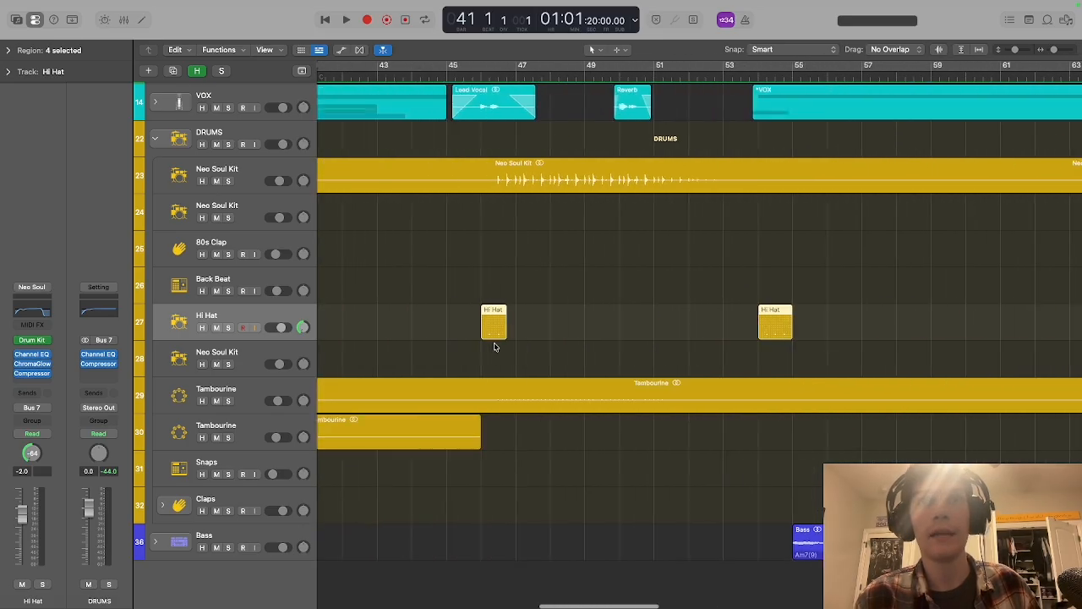
left_click(479, 76)
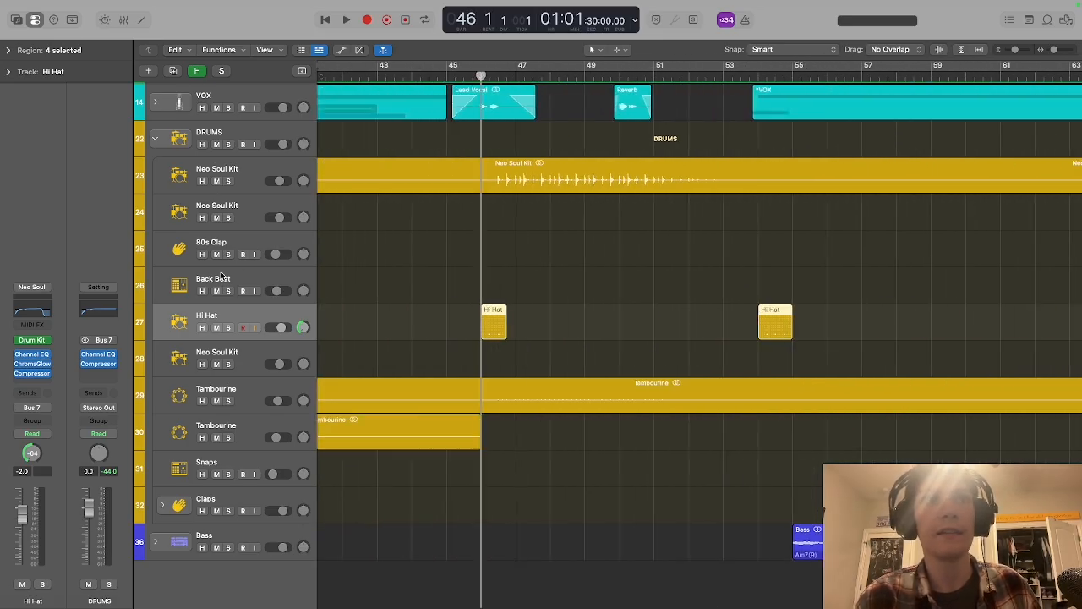
left_click(228, 328)
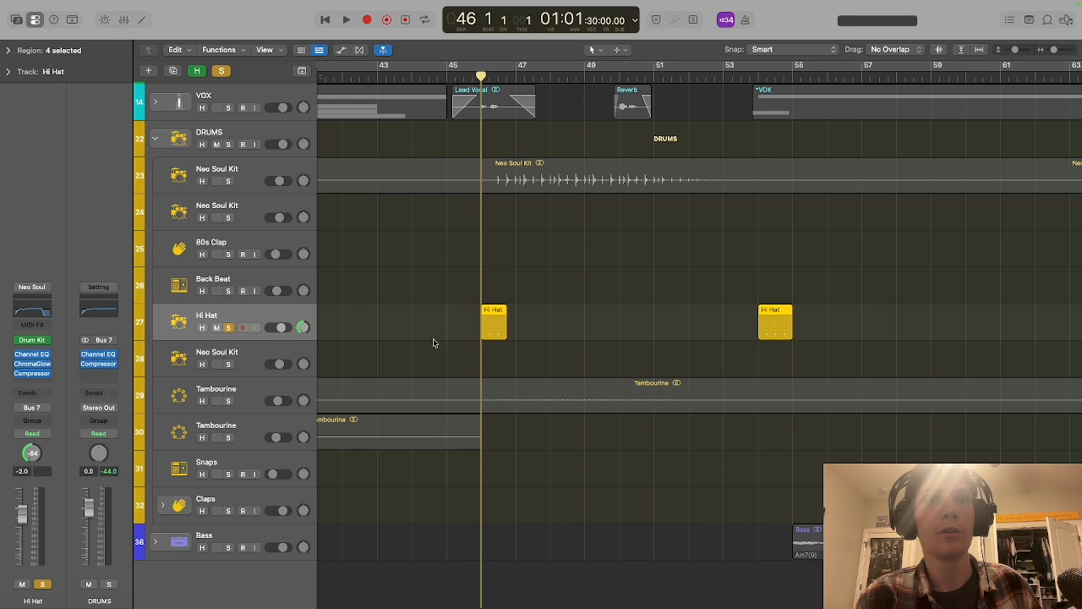
- Examine the step pattern of the Hi Hat region at bar 46 in the Step Sequencer and close the editor
double_click(494, 322)
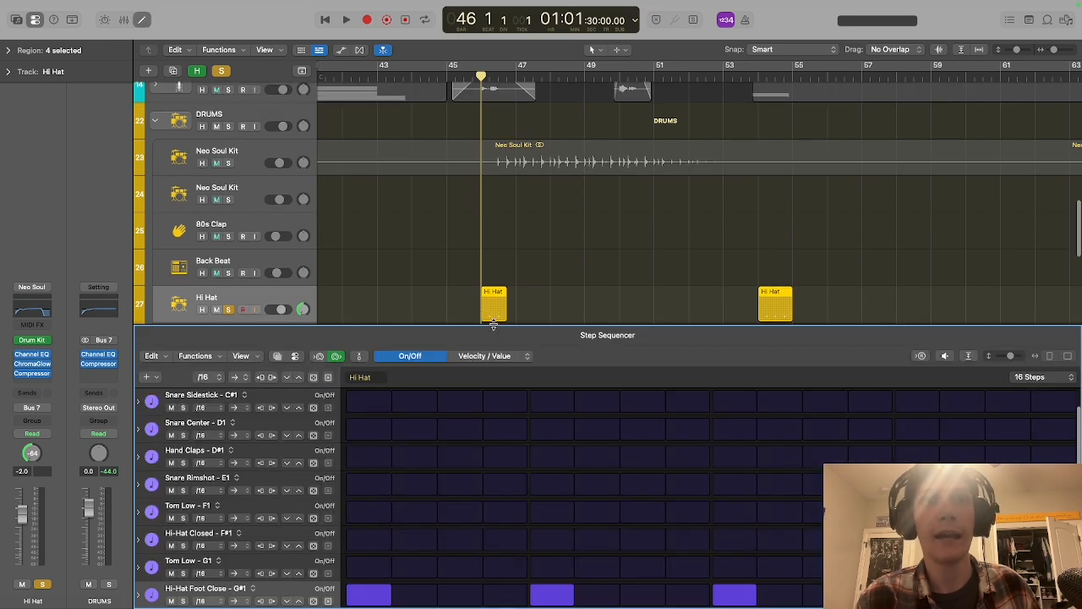
scroll(419, 436, "up", 2)
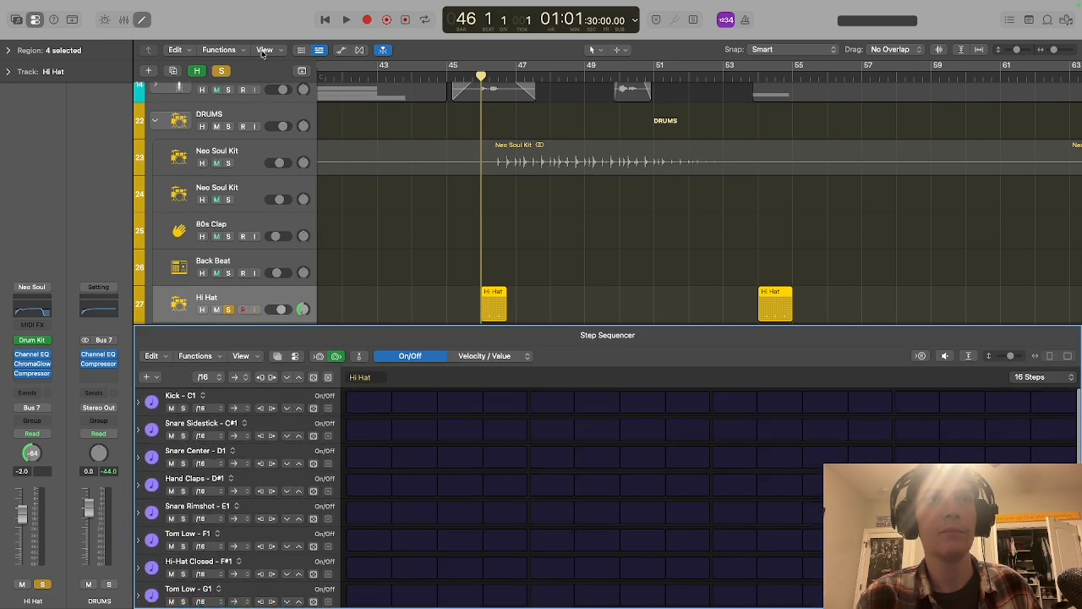
left_click(142, 19)
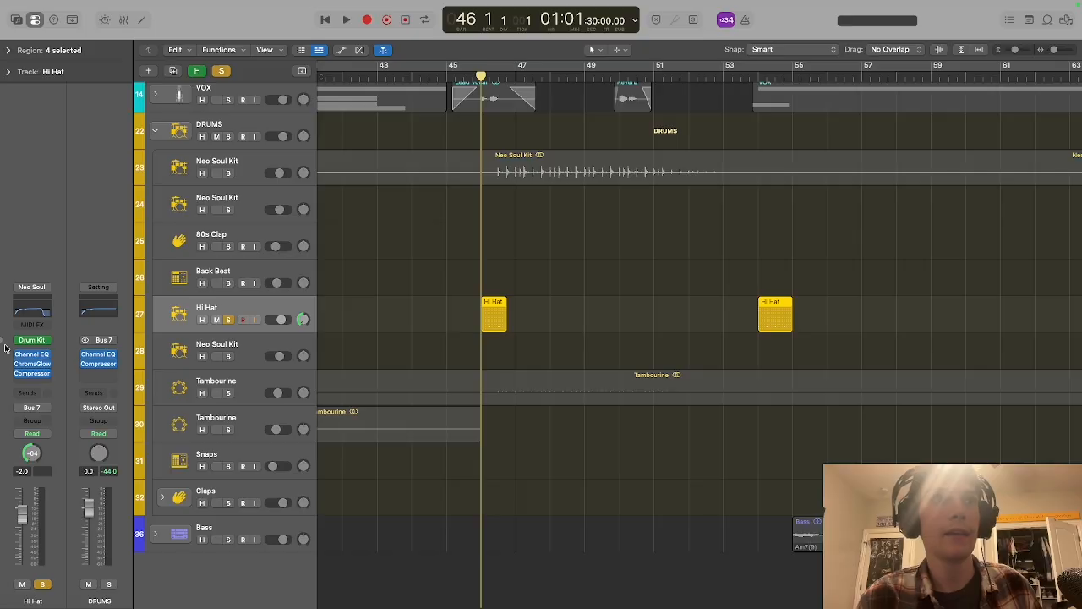
- Inspect the Channel EQ and ChromaGlow settings on the Hi Hat track, closing each plug-in
left_click(33, 354)
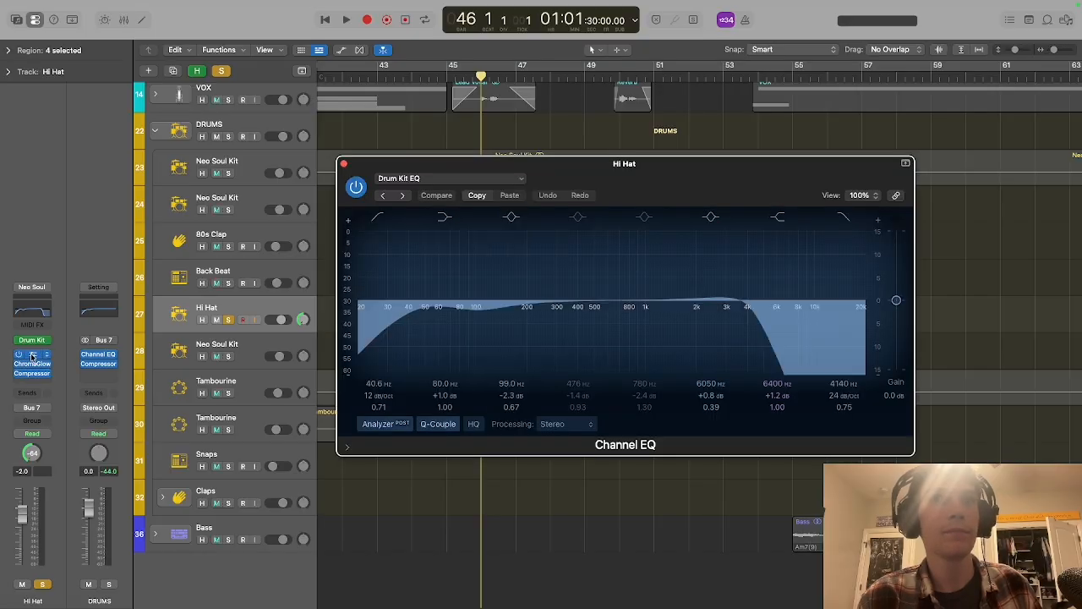
left_click(343, 163)
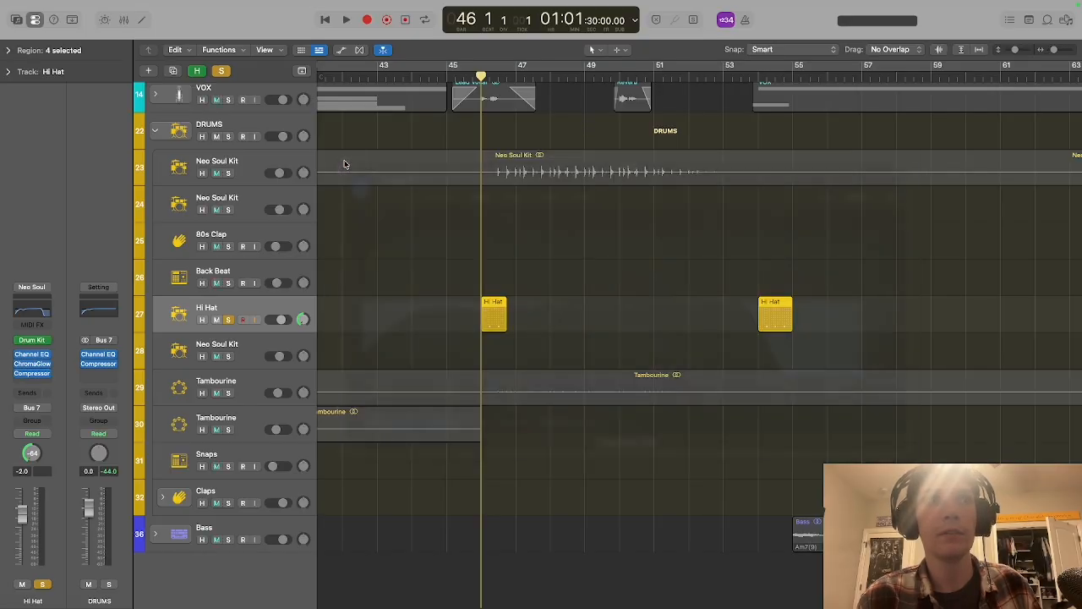
left_click(32, 363)
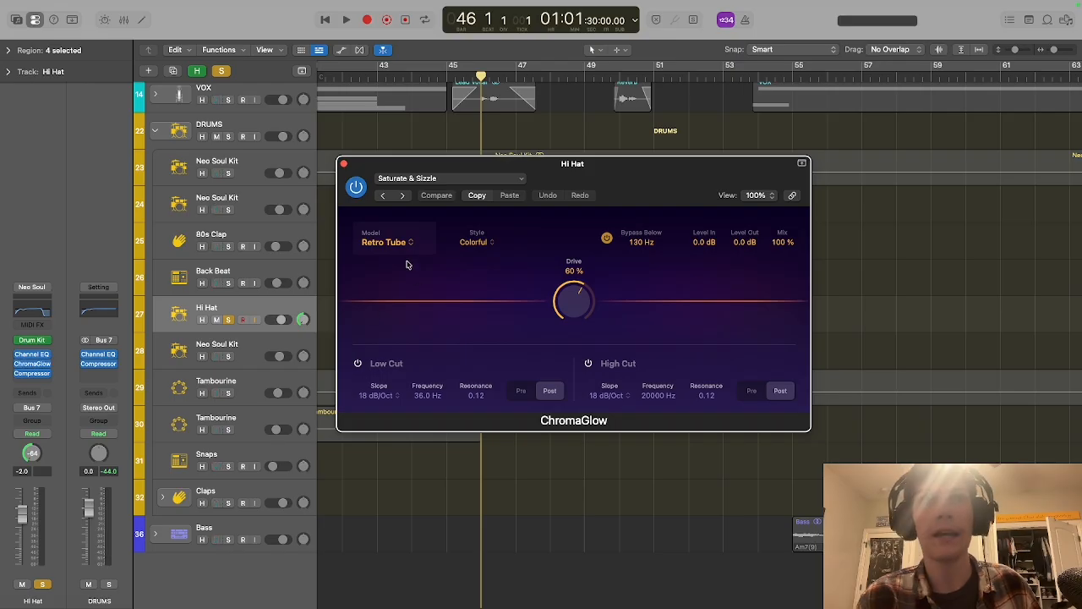
left_click(343, 163)
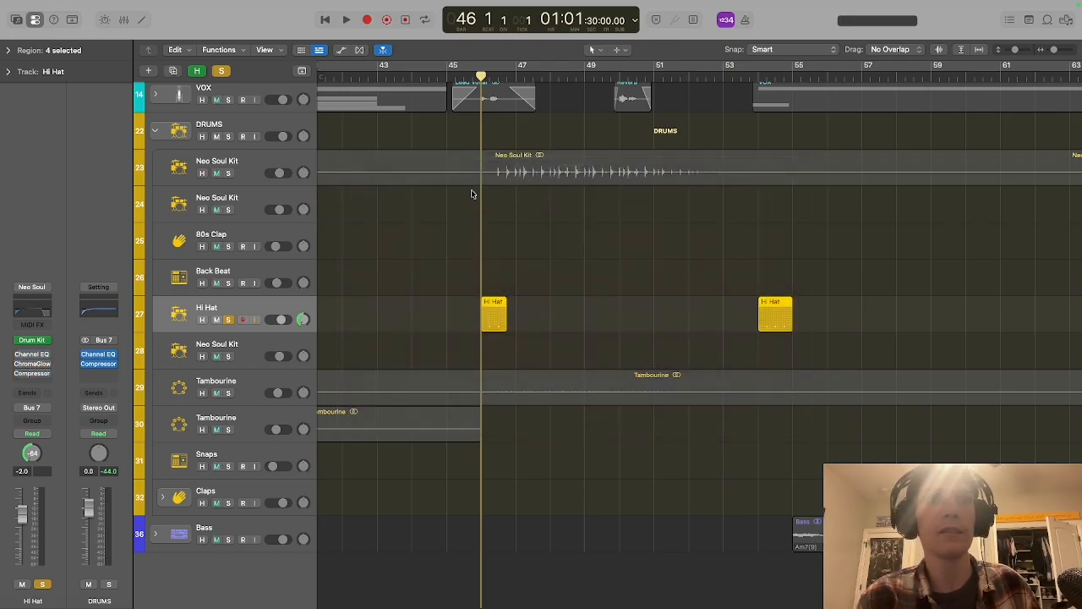
- Audition the soloed Hi Hat from bar 46 with its insert effects bypassed and again with them active
left_click(345, 19)
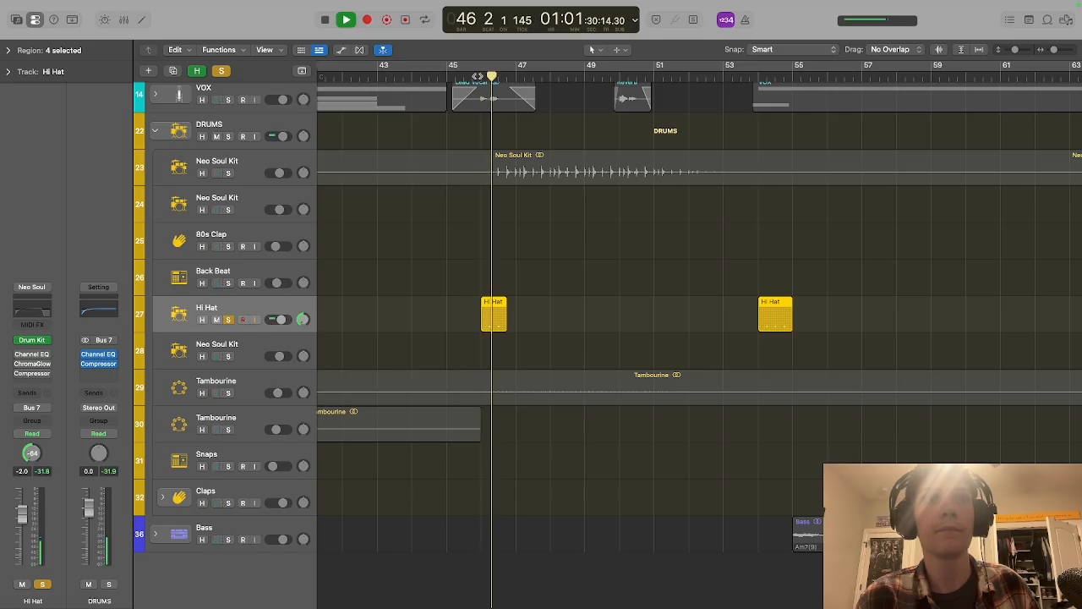
left_click(327, 19)
left_click(480, 75)
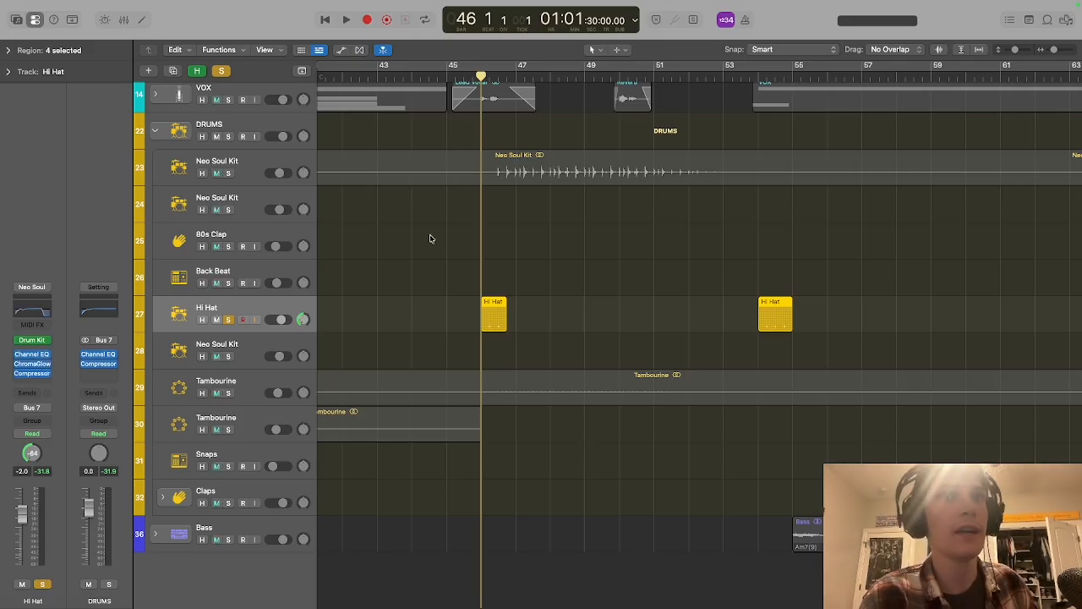
left_click(346, 19)
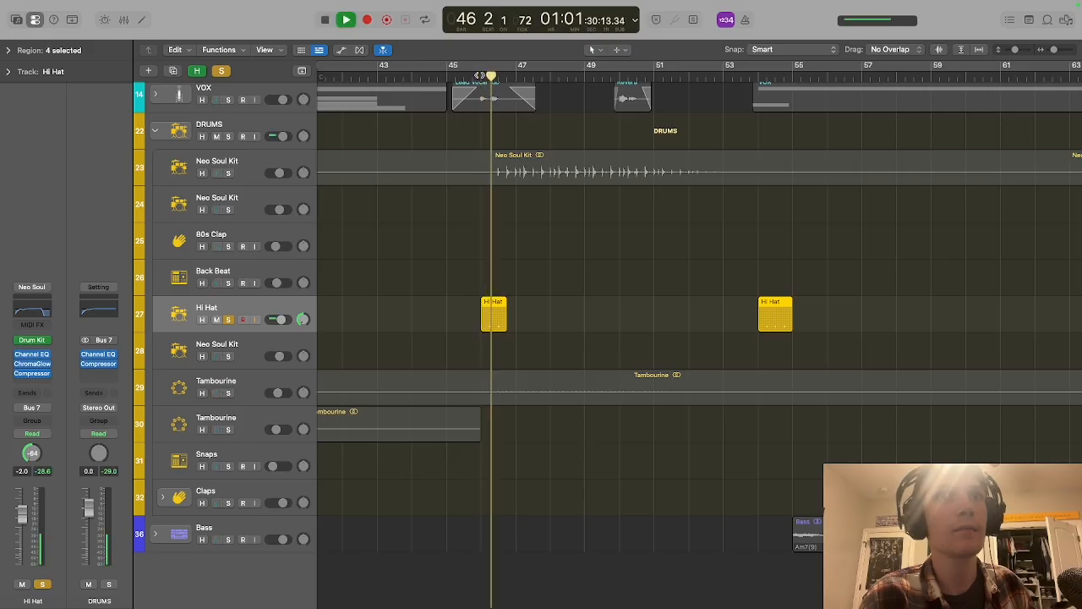
left_click(324, 21)
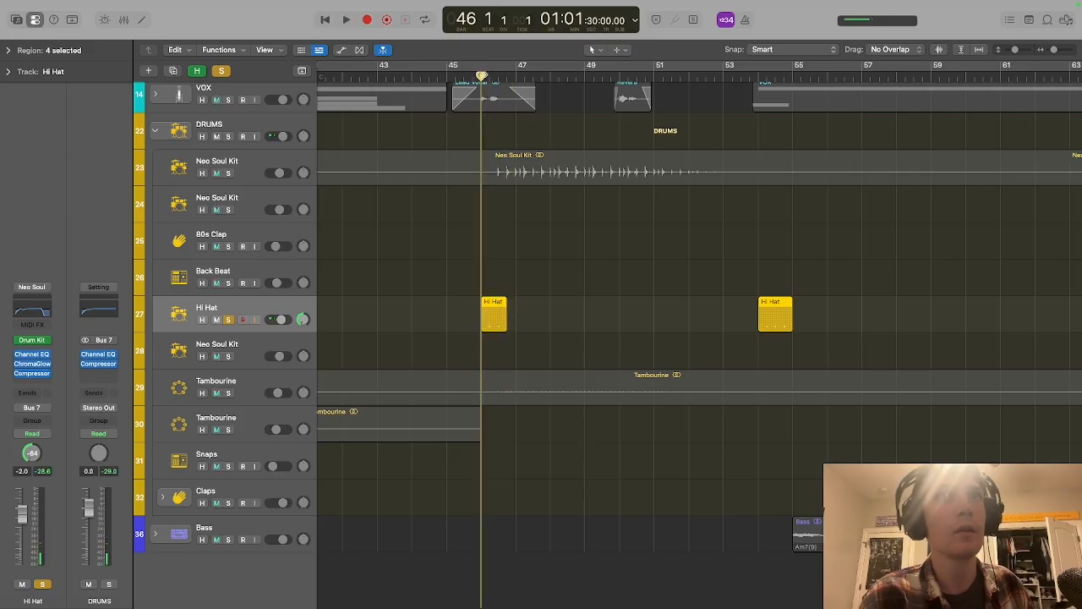
- Unsolo the Hi Hat track, play the full mix from bar 45 into bar 47, and return the playhead to bar 45
left_click(228, 319)
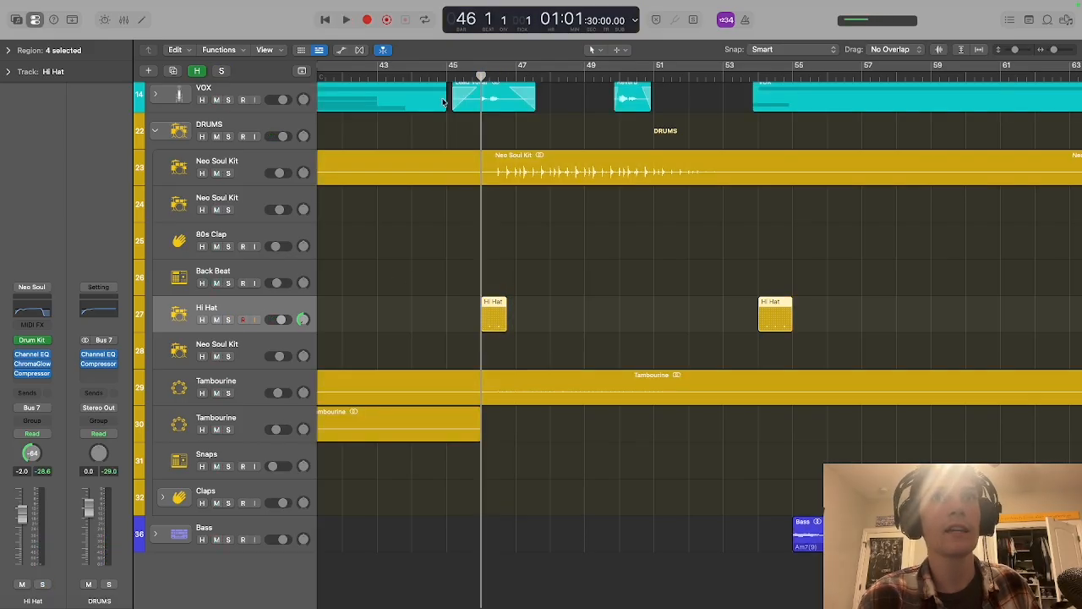
left_click(447, 71)
key("space")
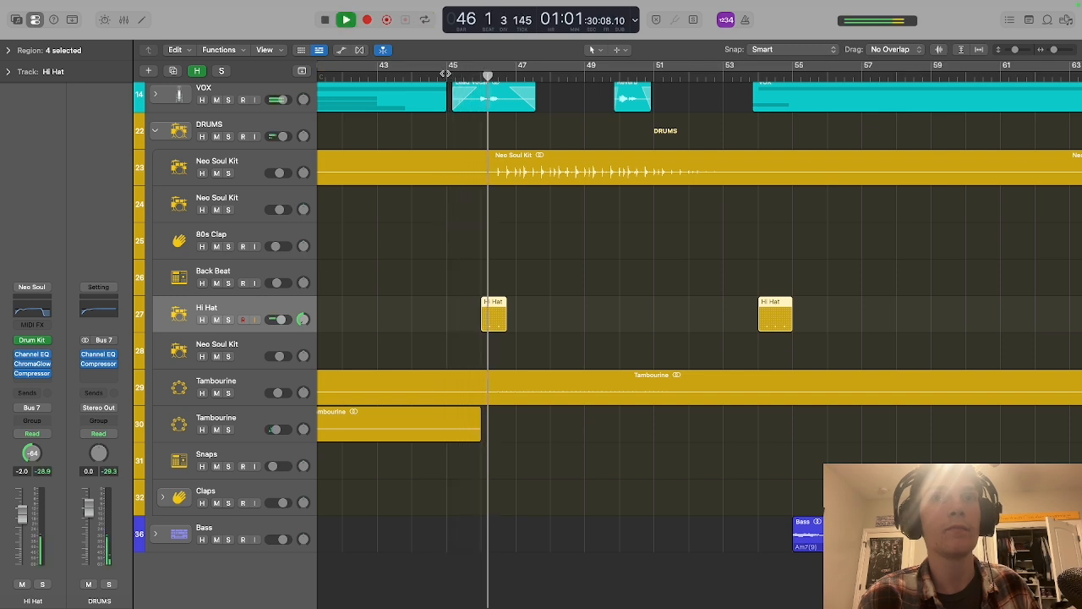
left_click(343, 22)
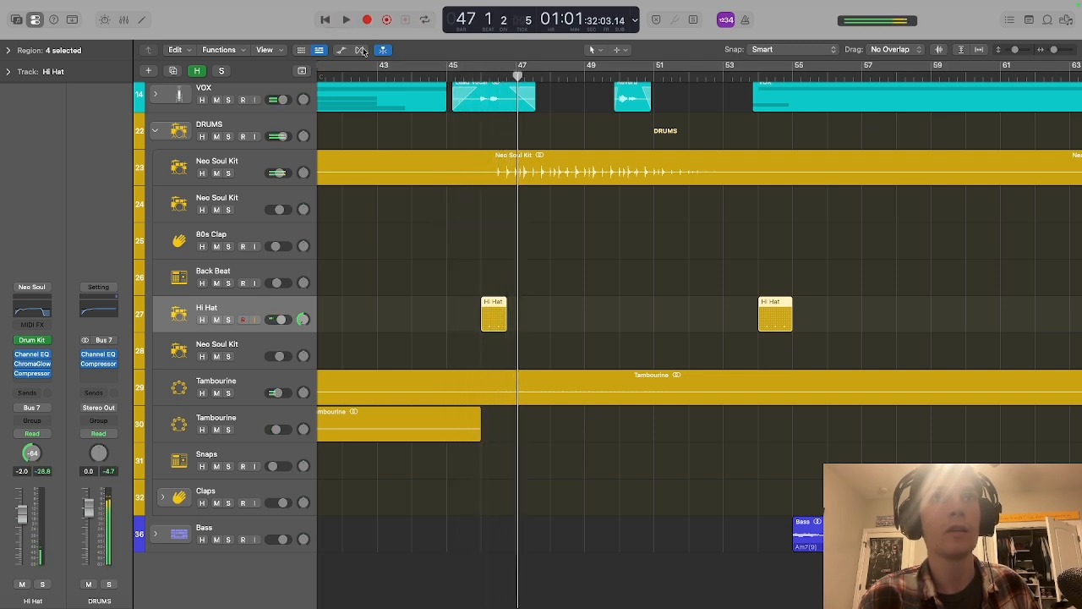
left_click(447, 74)
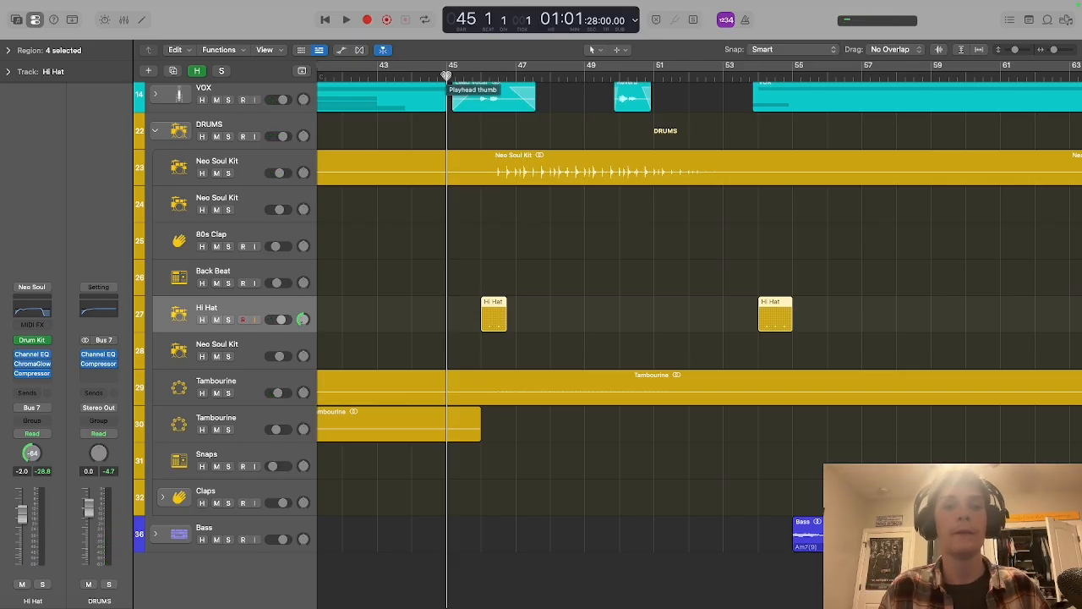
- Look over the tracks in the following section and place the playhead at bar 55, where the Studio Grand region starts
scroll(571, 271, "up", 10)
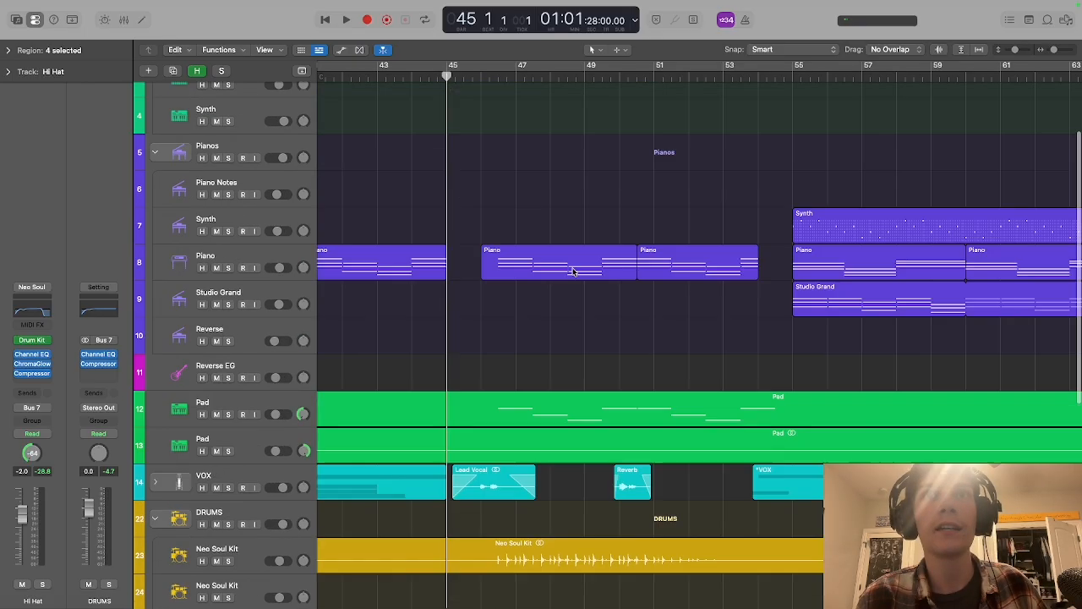
scroll(571, 272, "down", 6)
scroll(571, 271, "up", 5)
scroll(709, 321, "down", 5)
scroll(708, 320, "down", 5)
scroll(709, 321, "up", 3)
scroll(708, 321, "up", 6)
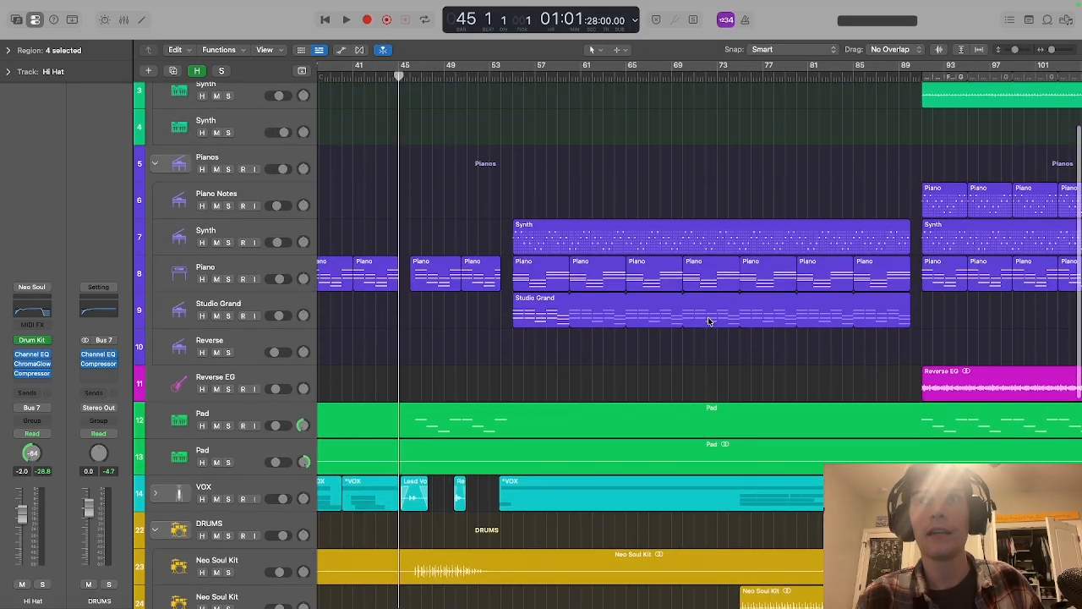
scroll(652, 276, "left", 3)
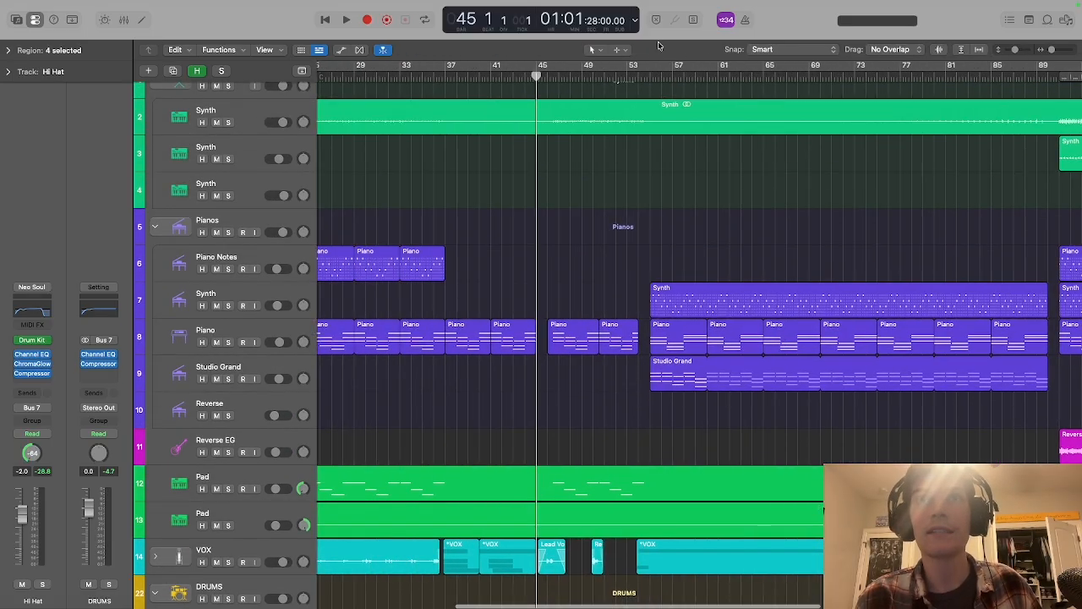
left_click(648, 77)
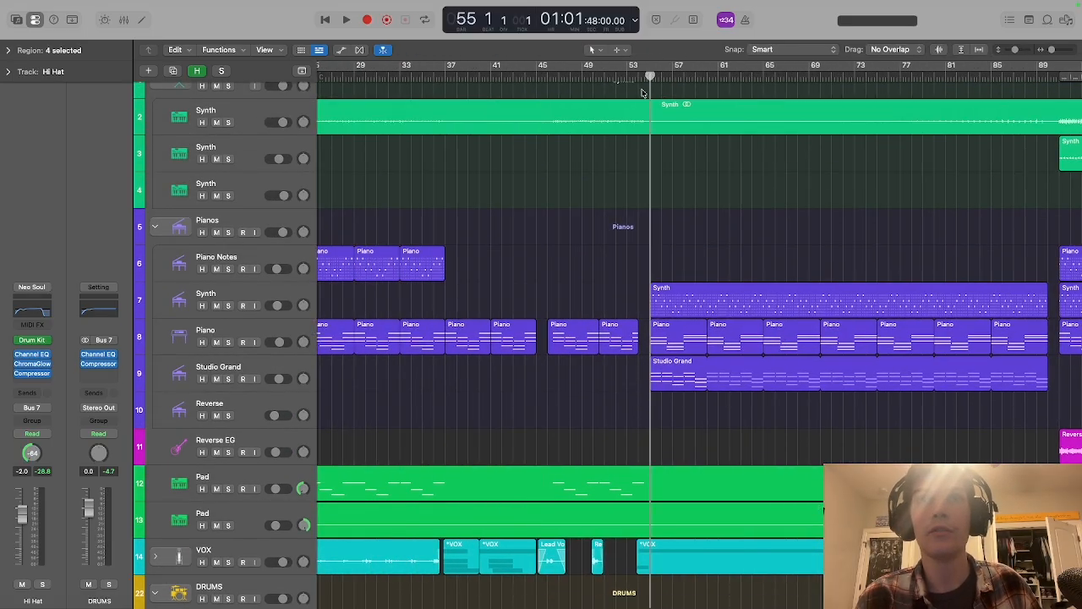
- Collapse the Pianos, DRUMS and Synths stacks, and expand the Pianos stack again
left_click(155, 227)
scroll(159, 234, "down", 2)
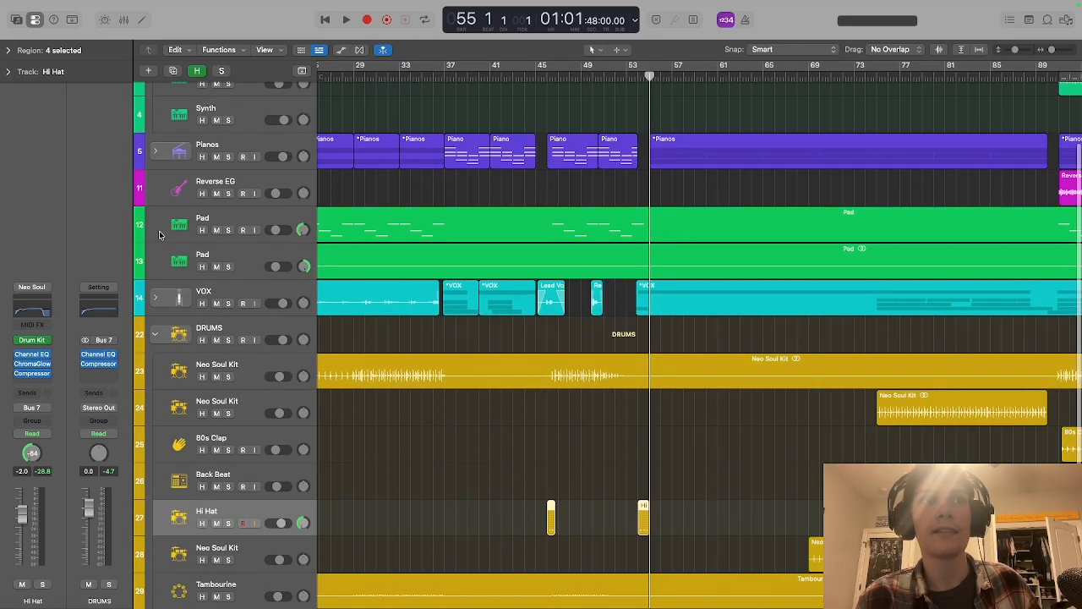
left_click(153, 329)
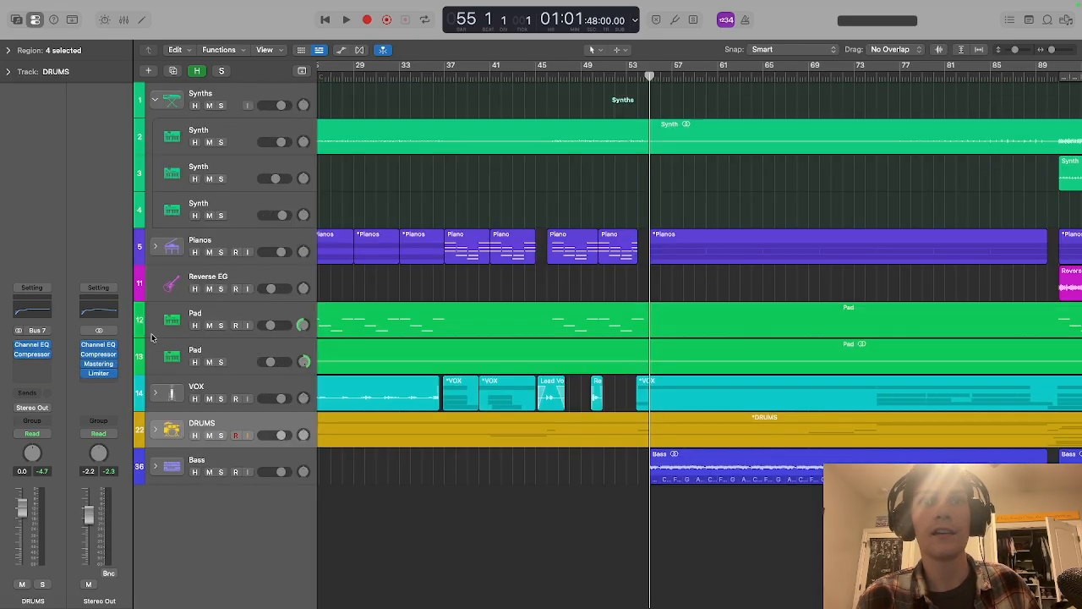
left_click(155, 99)
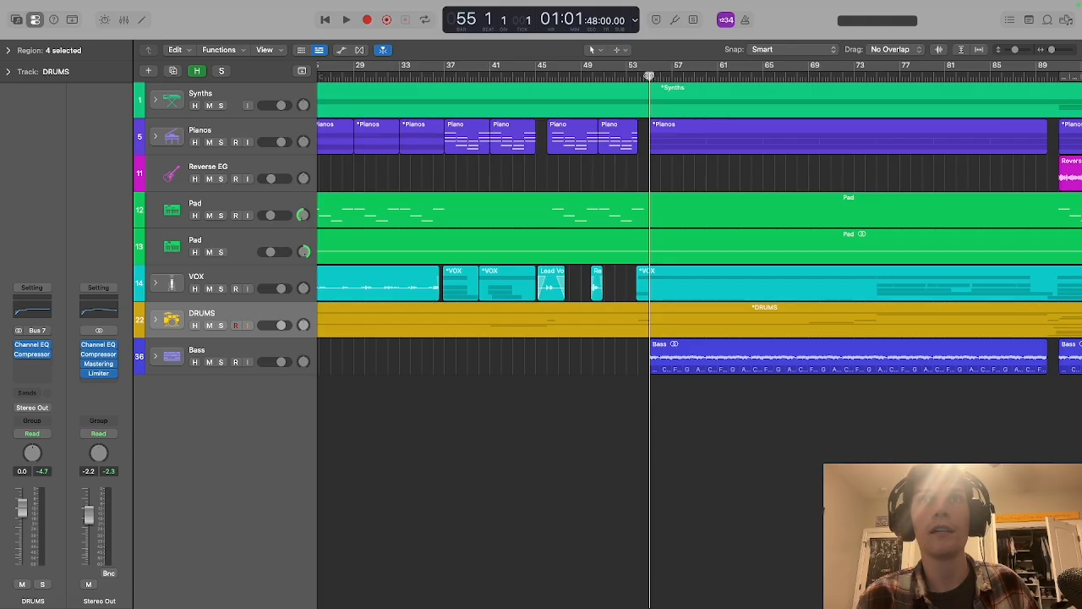
left_click(156, 136)
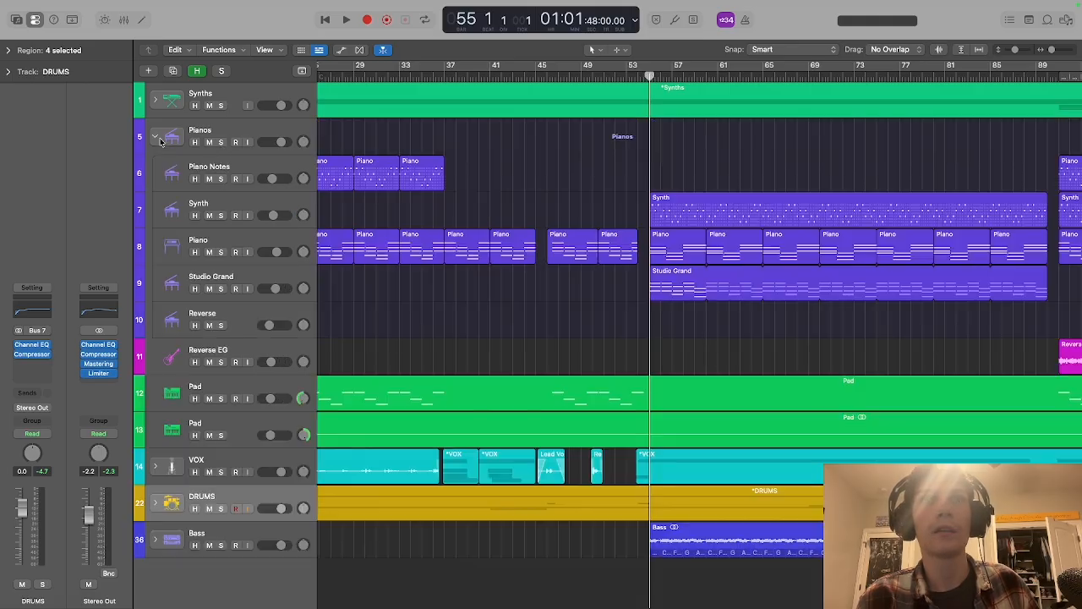
- Place the playhead at bar 54, just before the Bass region, and expand the Bass stack
scroll(686, 310, "down", 1)
scroll(667, 253, "right", 1)
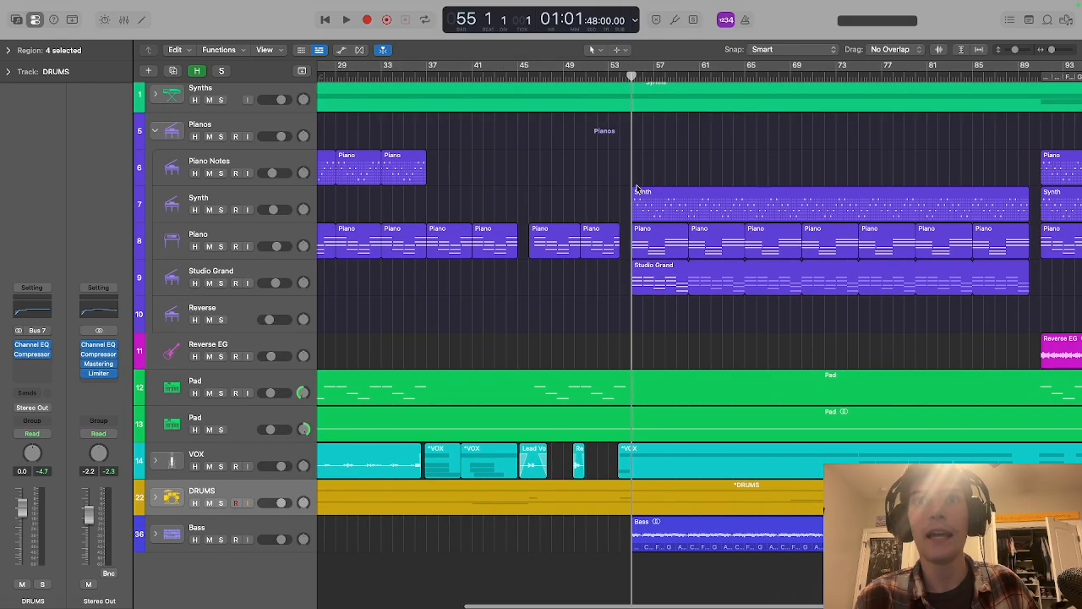
left_click(620, 74)
scroll(626, 363, "down", 1)
scroll(625, 382, "up", 1)
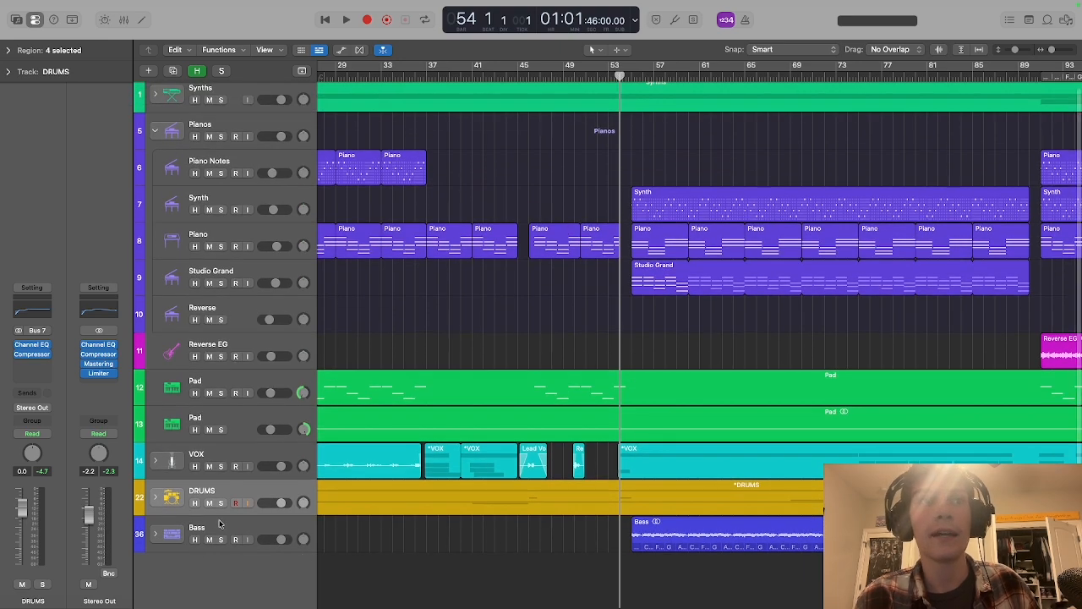
left_click(179, 534)
left_click(155, 536)
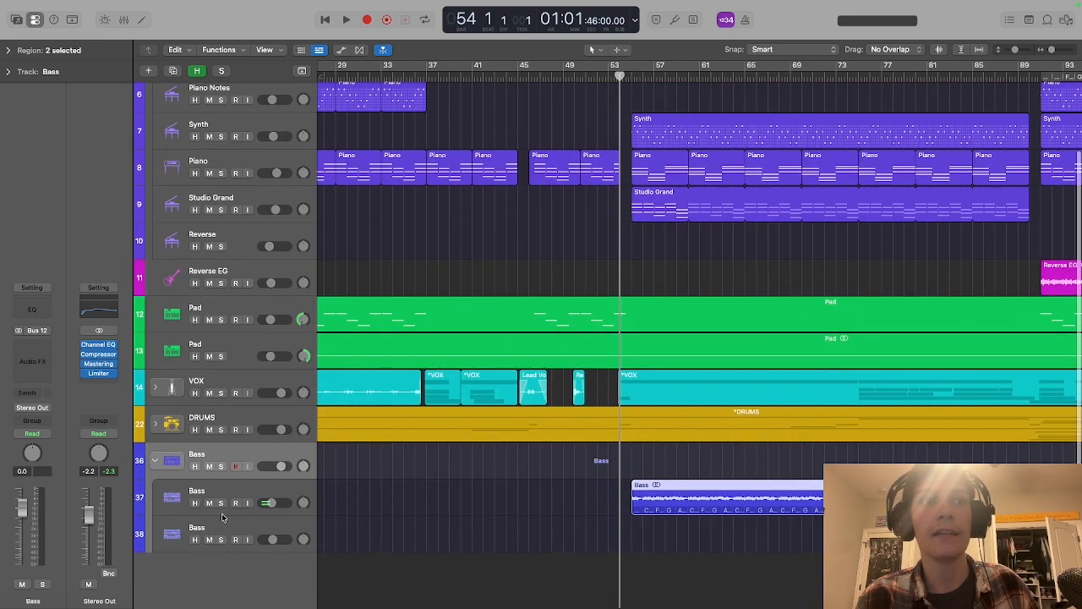
- Solo the upper Bass track inside the Bass stack and audition it from bar 55
left_click(221, 502)
left_click(633, 80)
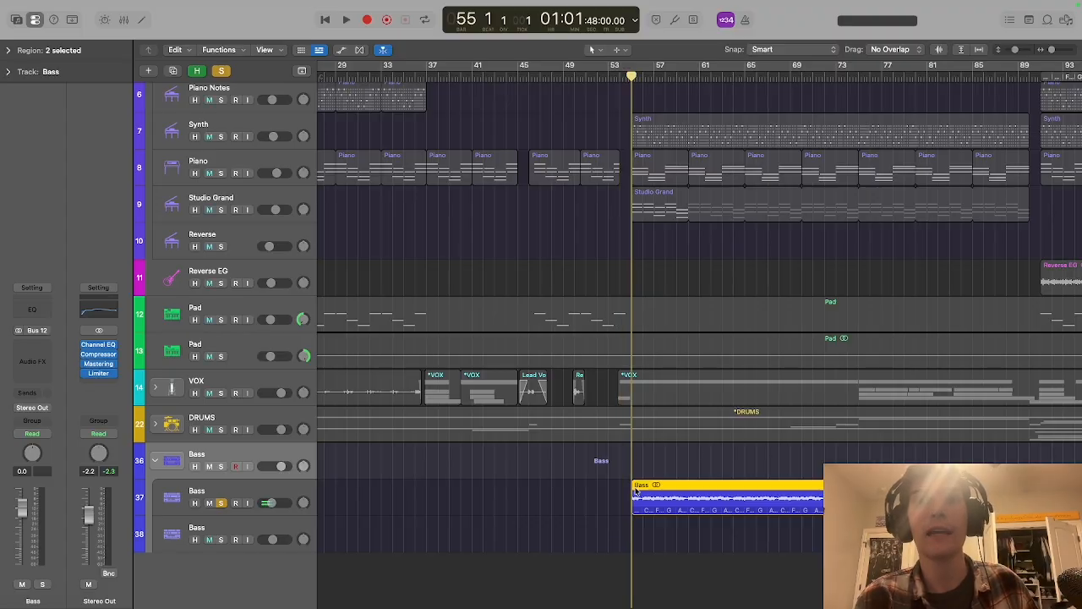
left_click(604, 497)
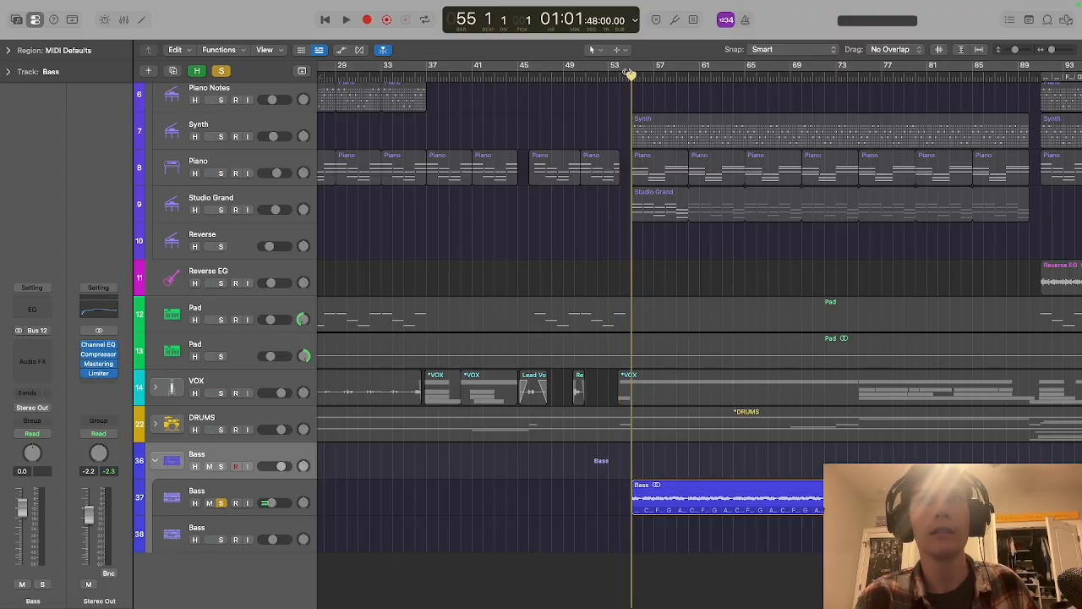
key("space")
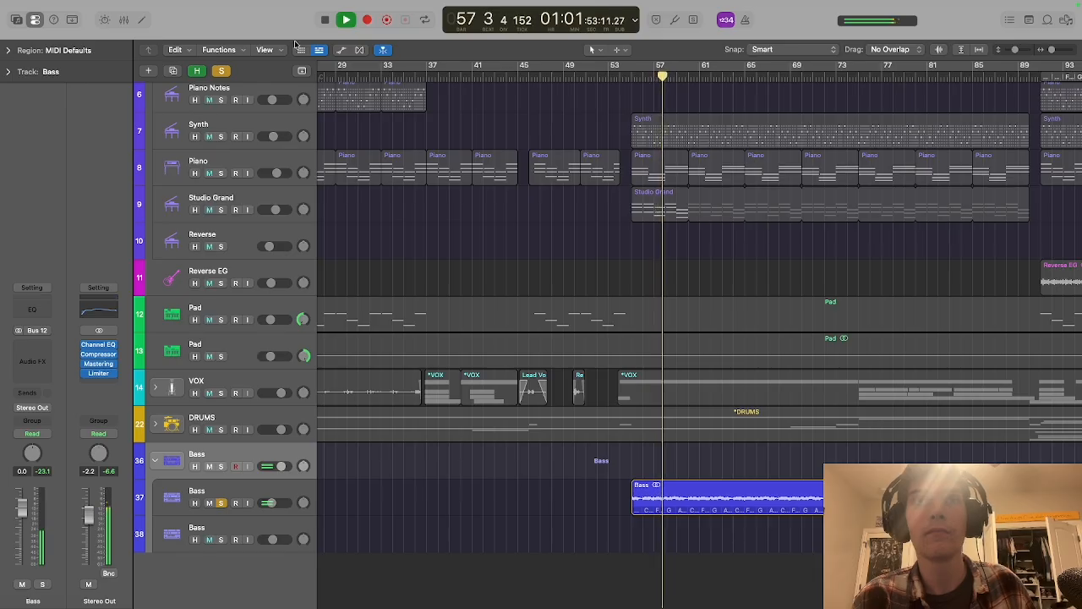
key("space")
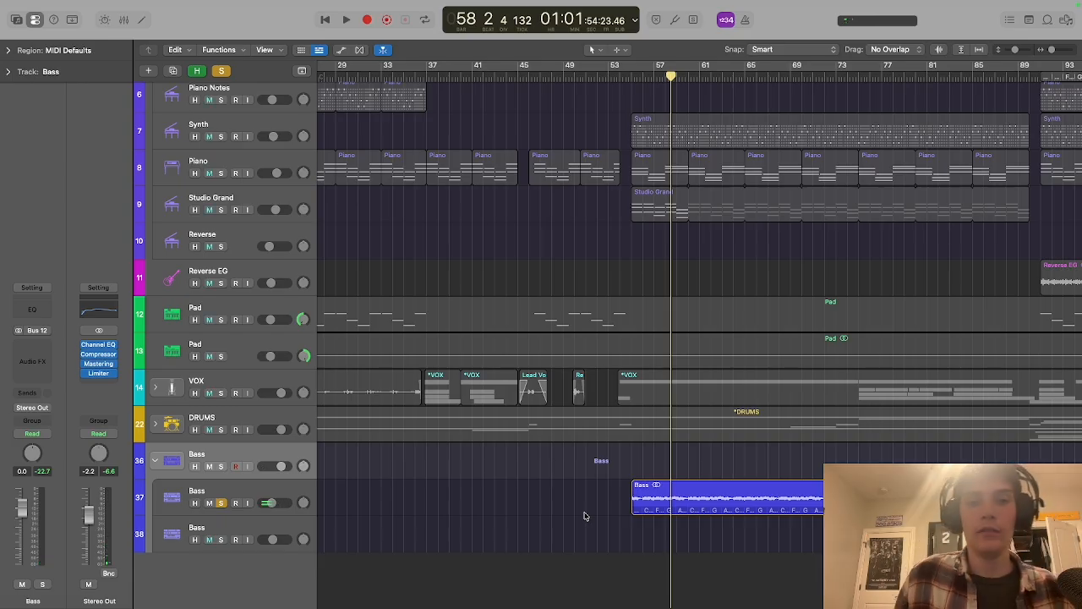
- Move the solo from the Bass track to Studio Grand, audition it from bar 55, and return the playhead to bar 55
left_click(221, 503)
left_click(634, 74)
scroll(605, 268, "up", 3)
left_click(222, 289)
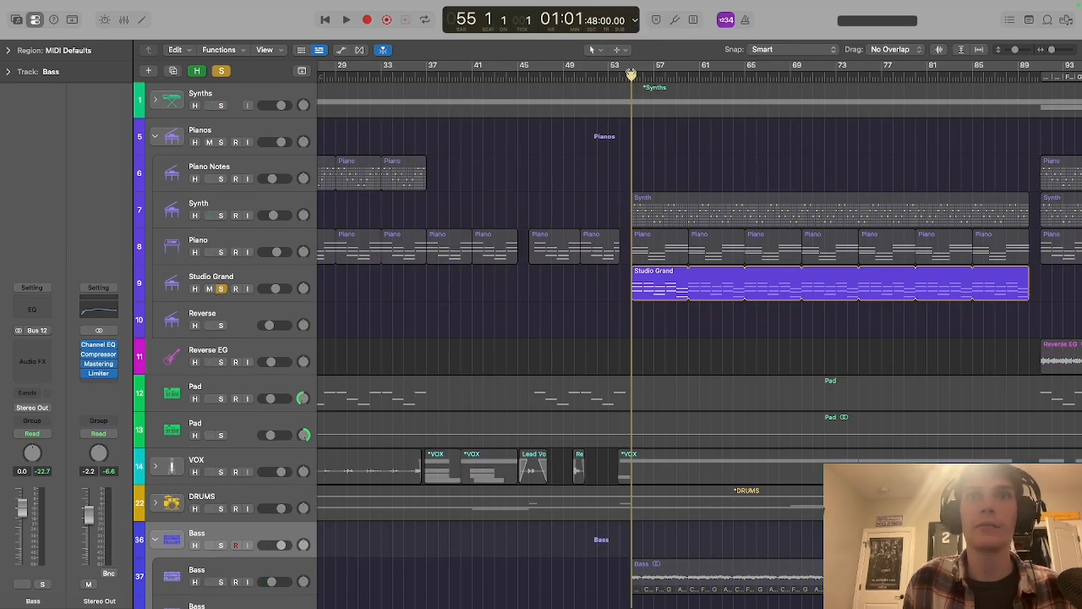
key("space")
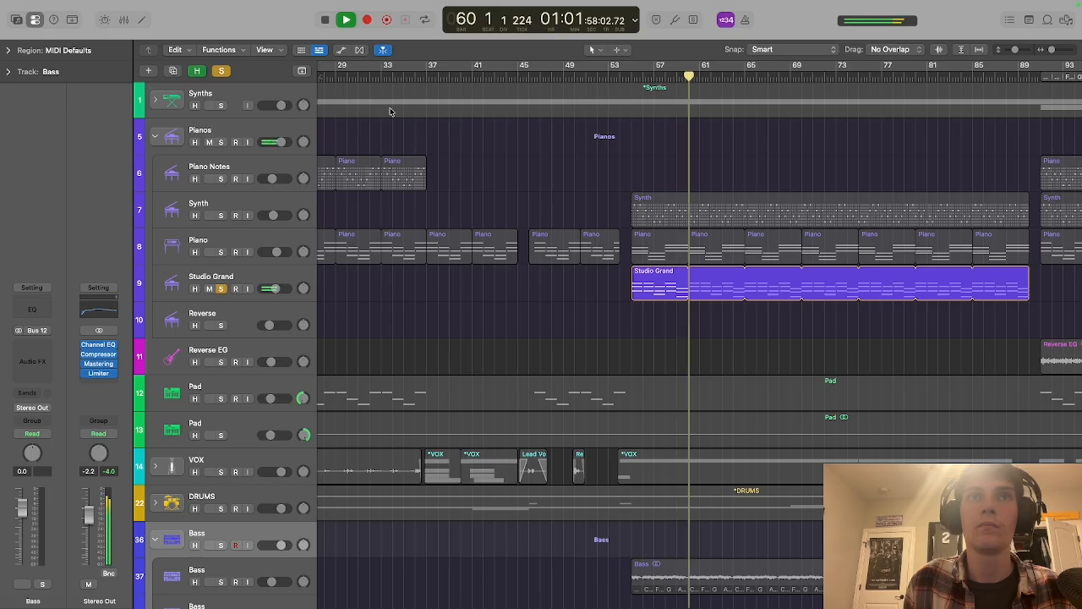
key("space")
left_click(631, 76)
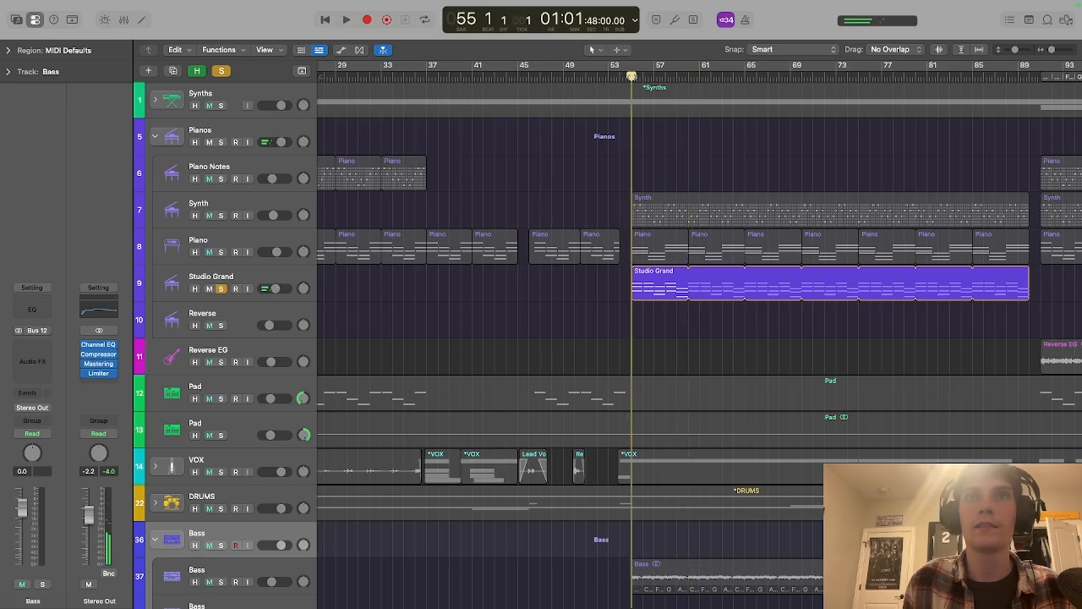
- Solo the Piano track along with Studio Grand and audition both together from bar 55
left_click(221, 251)
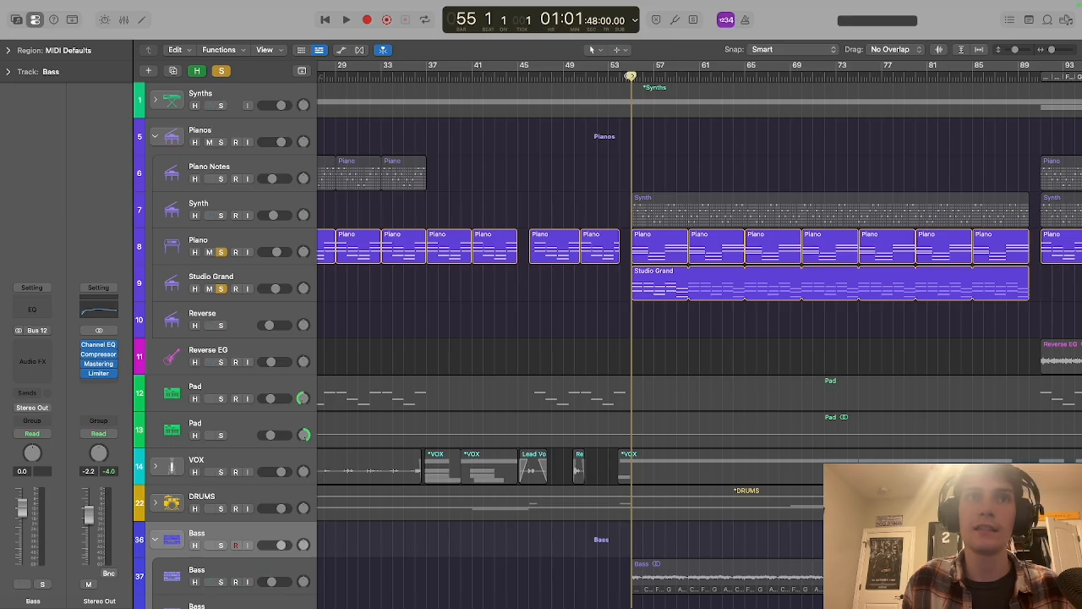
key("space")
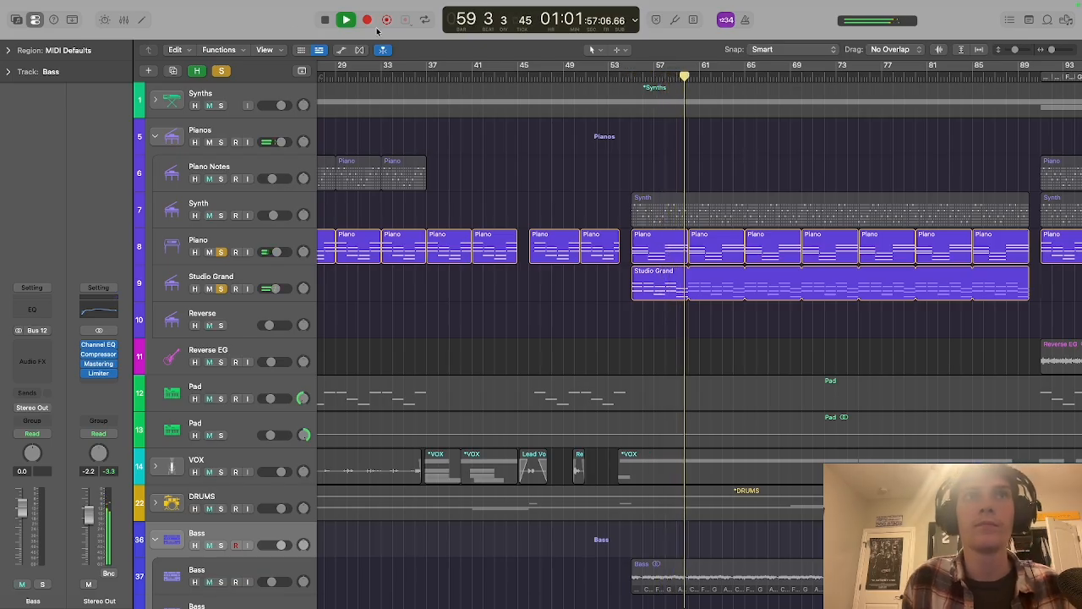
left_click(326, 21)
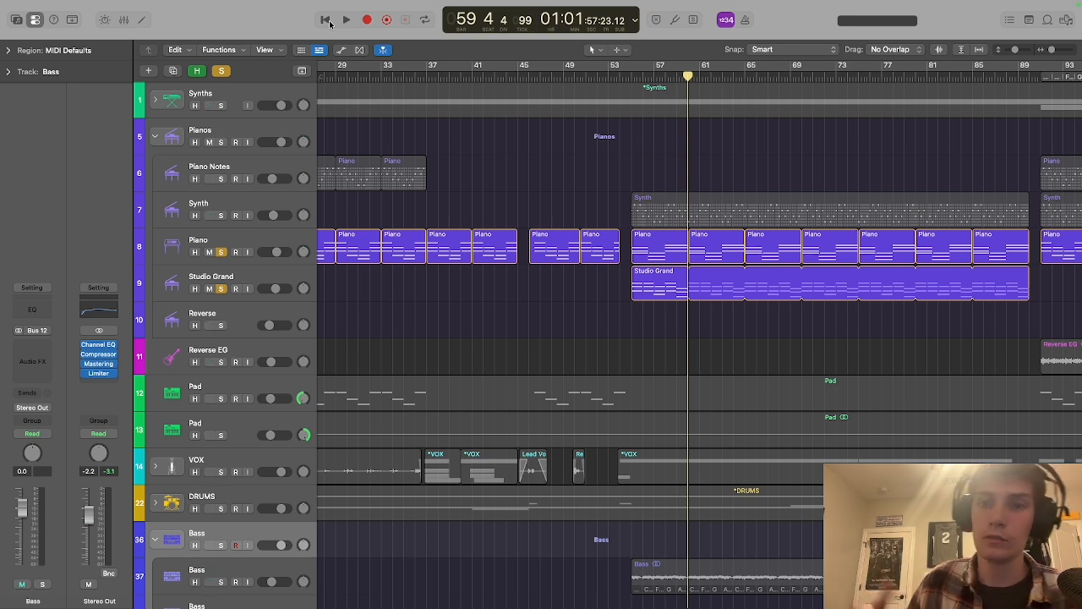
- Solo the Bass stack together with Piano and Studio Grand, audition the section, and return the playhead to bar 55
scroll(401, 407, "down", 3)
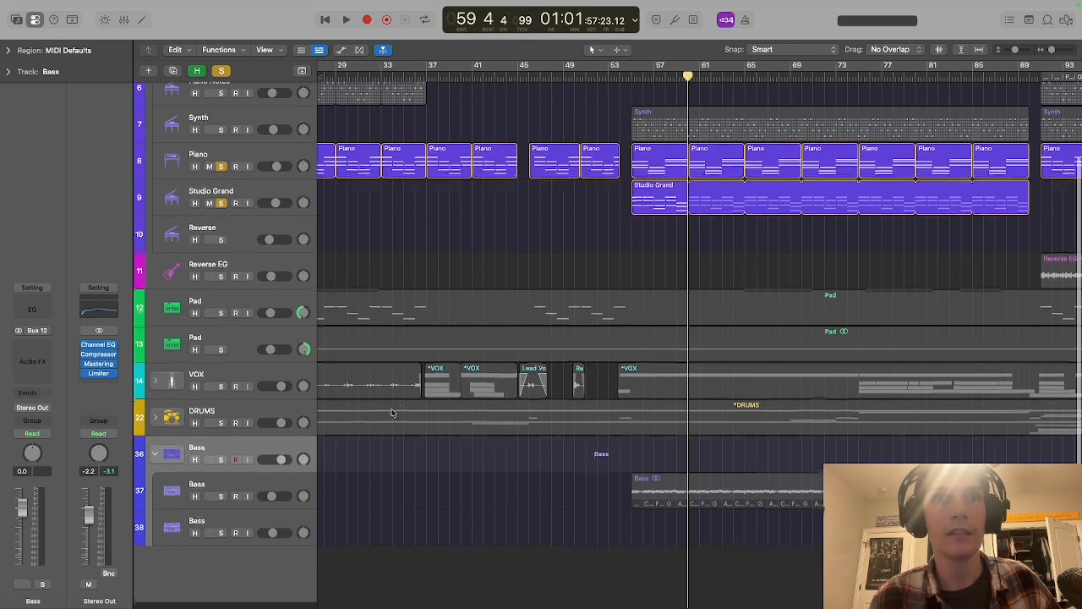
left_click(220, 466)
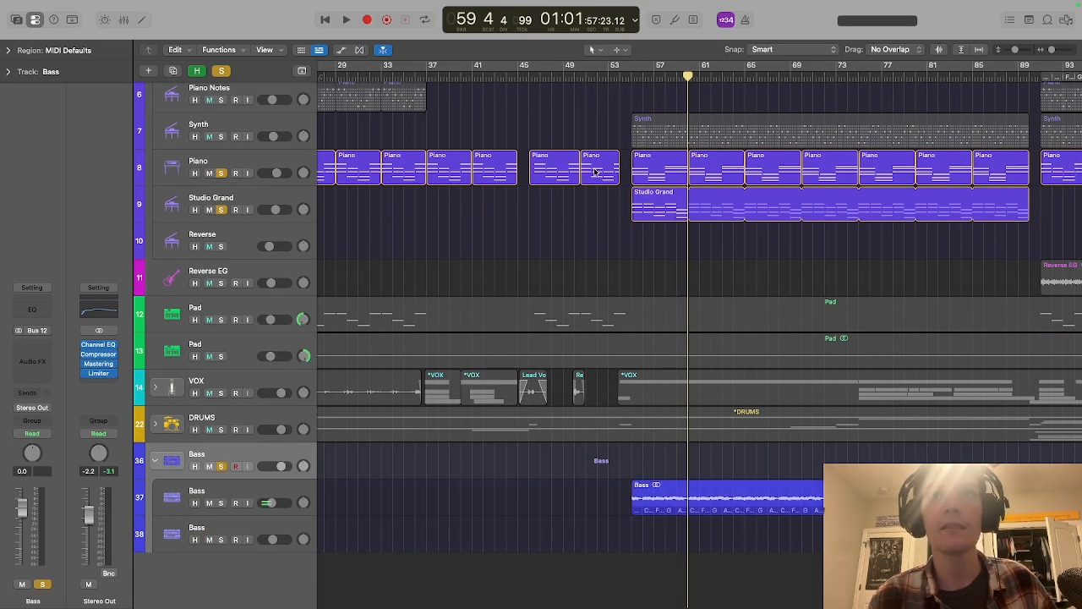
double_click(623, 78)
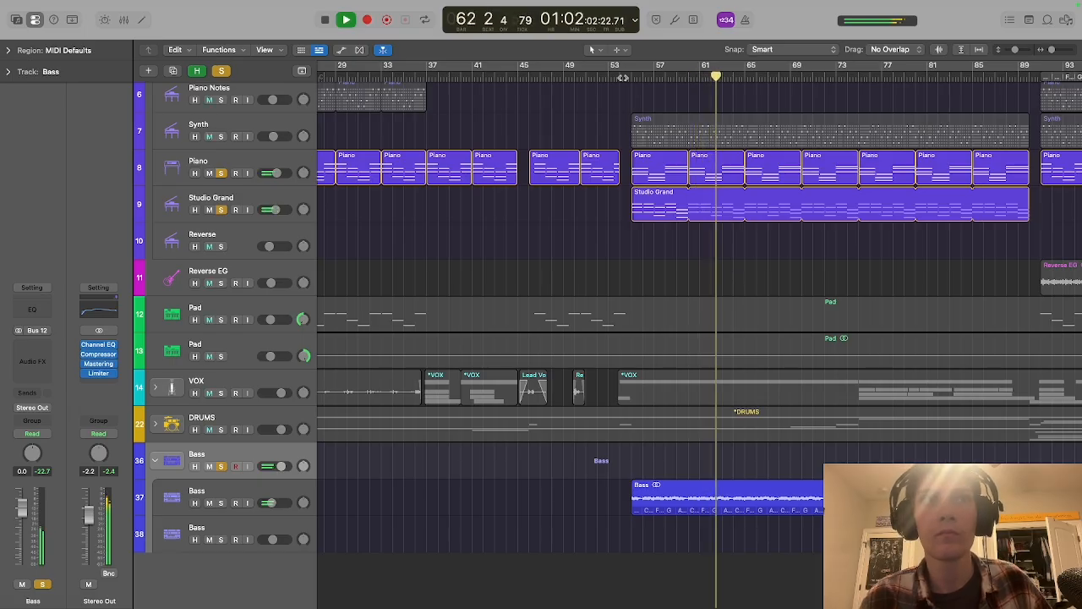
left_click(326, 21)
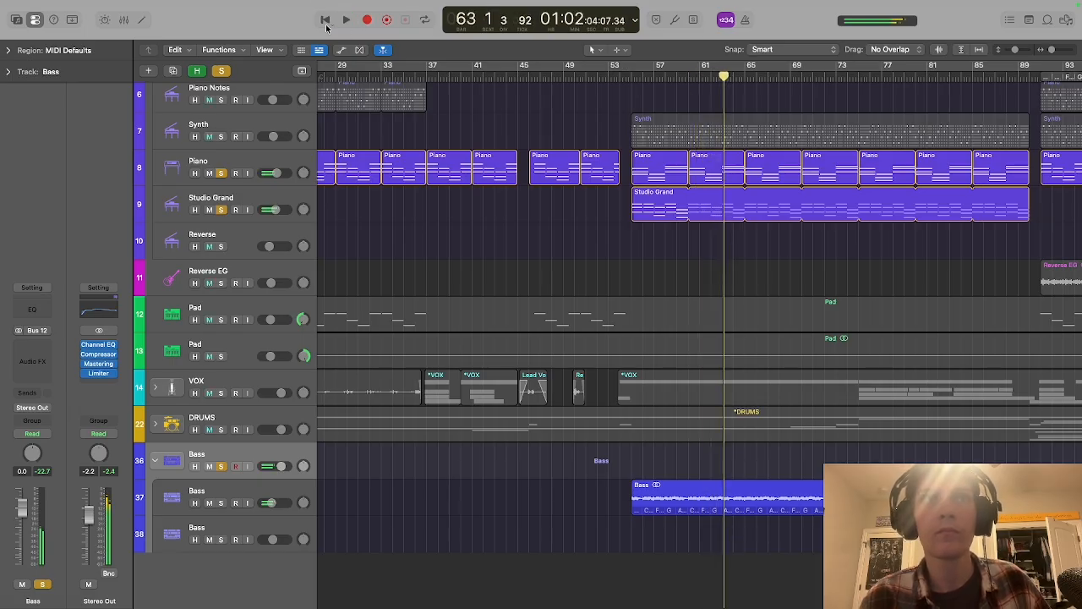
left_click(630, 74)
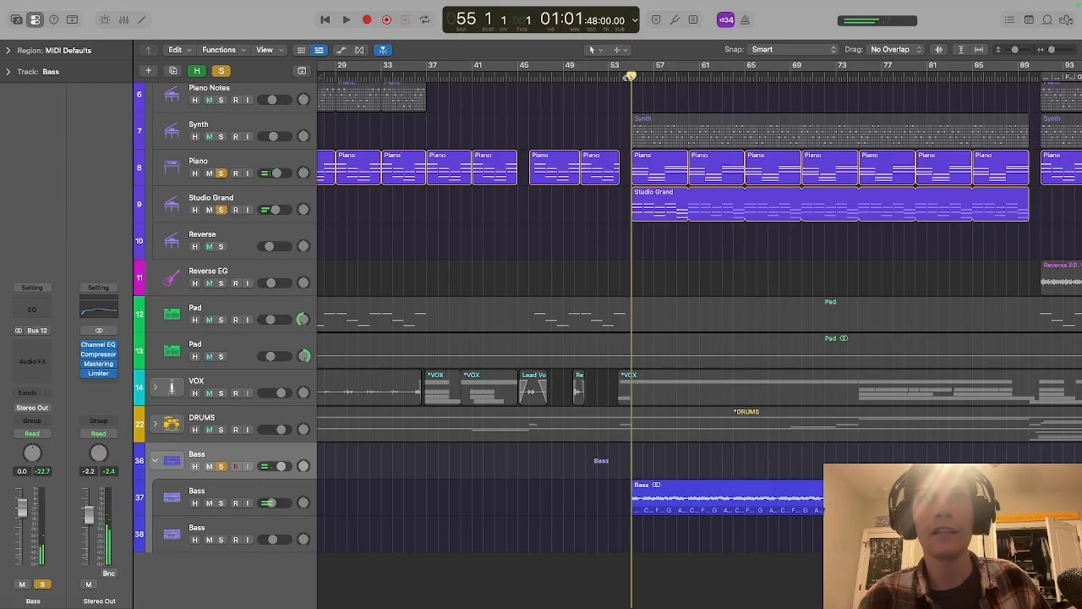
- Unsolo the Studio Grand and Piano tracks and the Bass stack
left_click(221, 209)
left_click(221, 174)
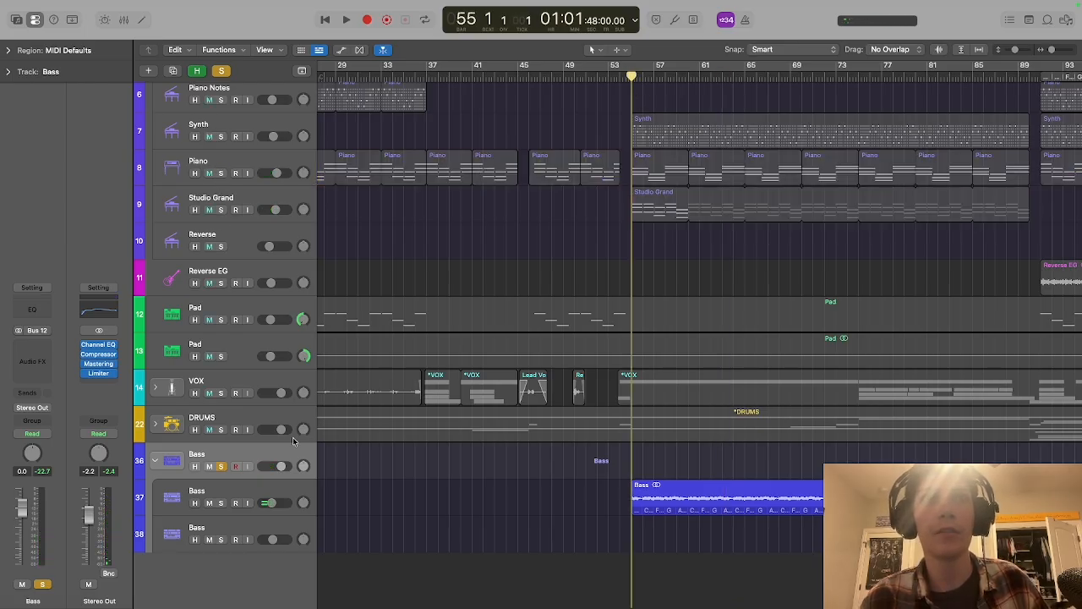
left_click(221, 466)
scroll(471, 350, "up", 3)
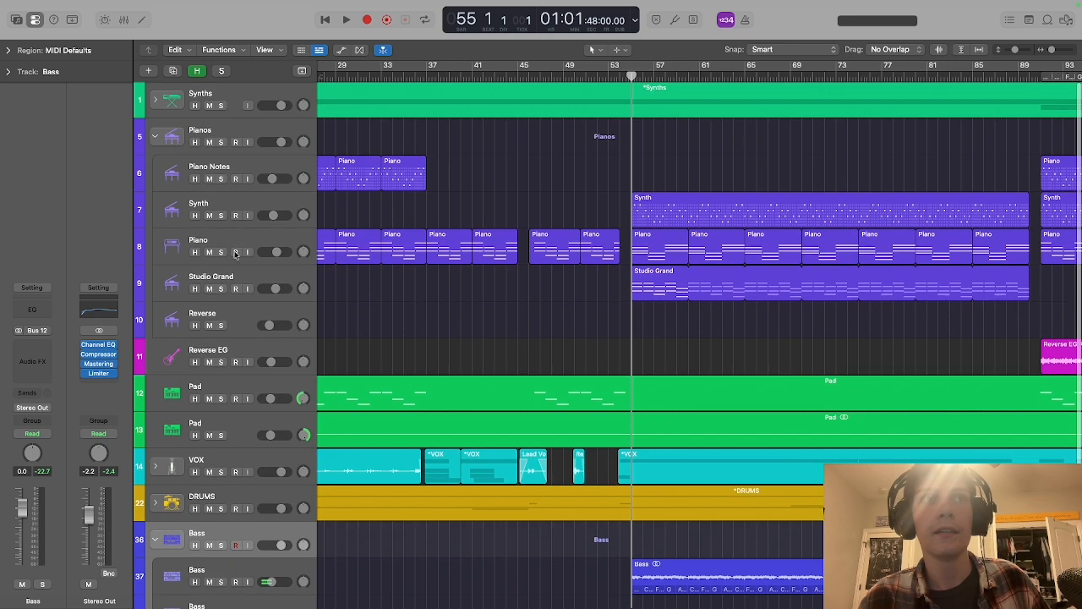
- Solo the Synth track in the Pianos stack and audition it from bar 55 with its insert effects bypassed
left_click(221, 215)
left_click(277, 205)
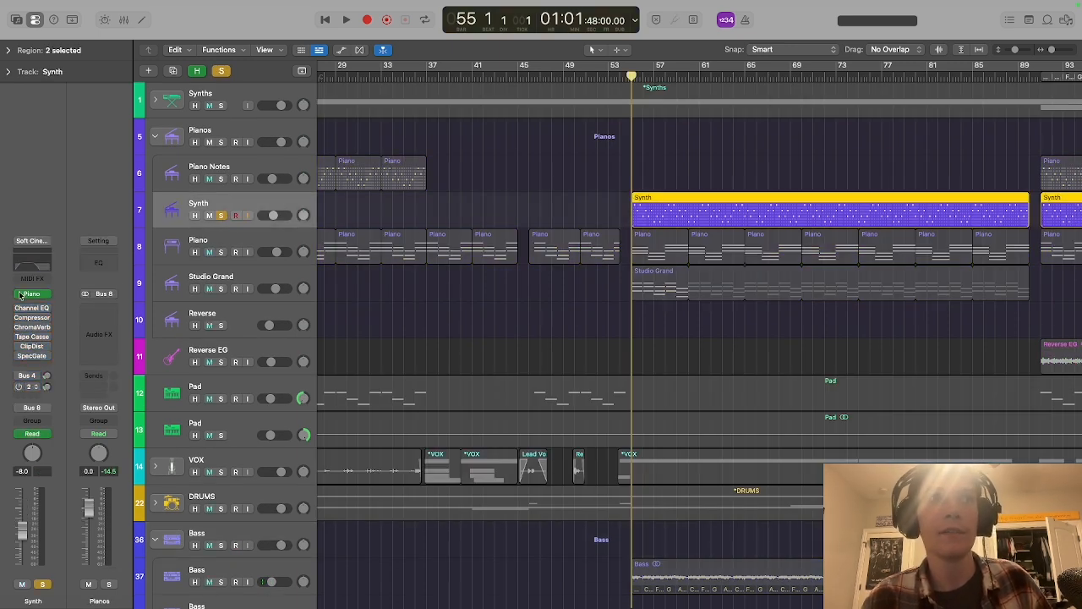
key("space")
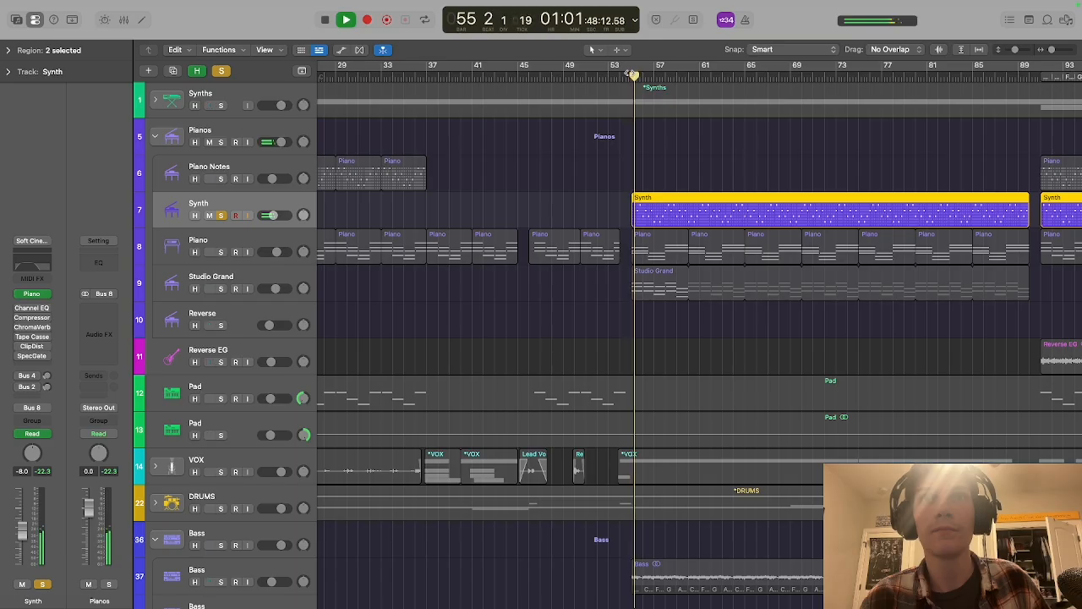
key("space")
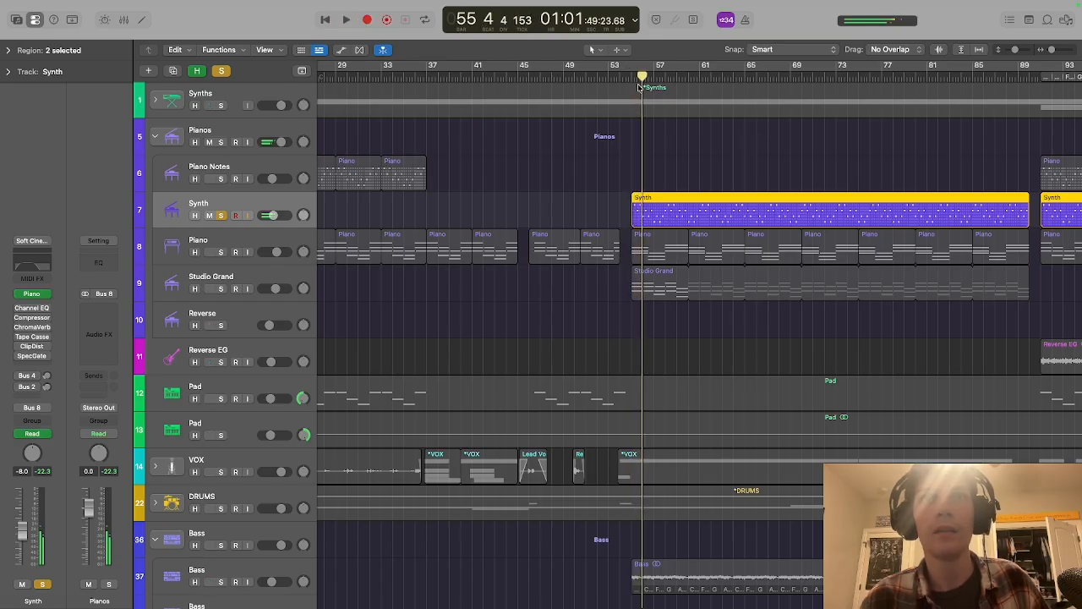
left_click(631, 75)
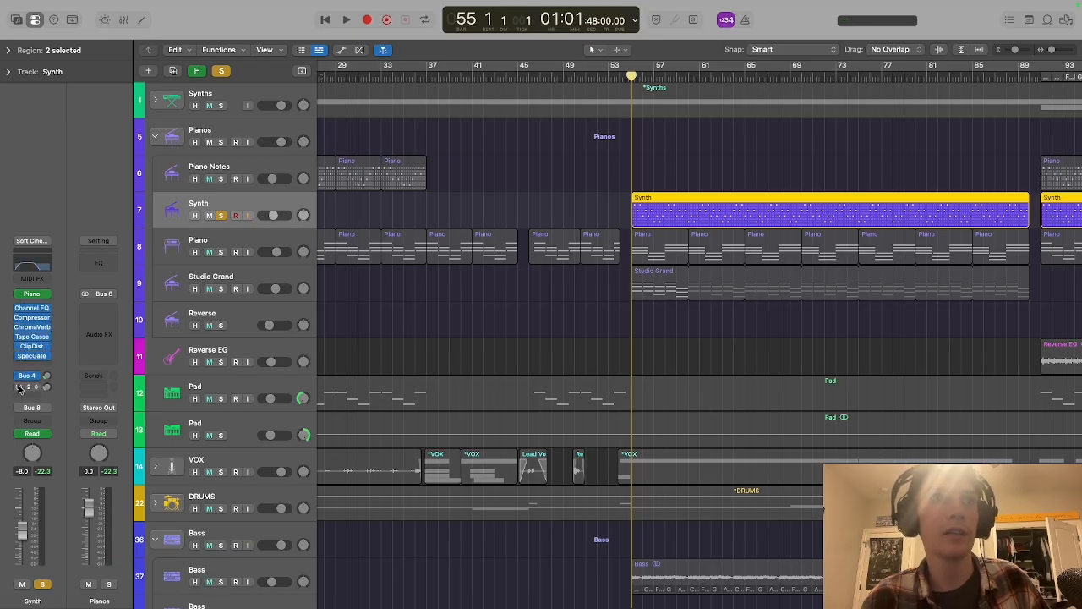
- Inspect the Synth track's Spectral Gate settings, and audition the track from bar 55 with its insert effects active
left_click(31, 357)
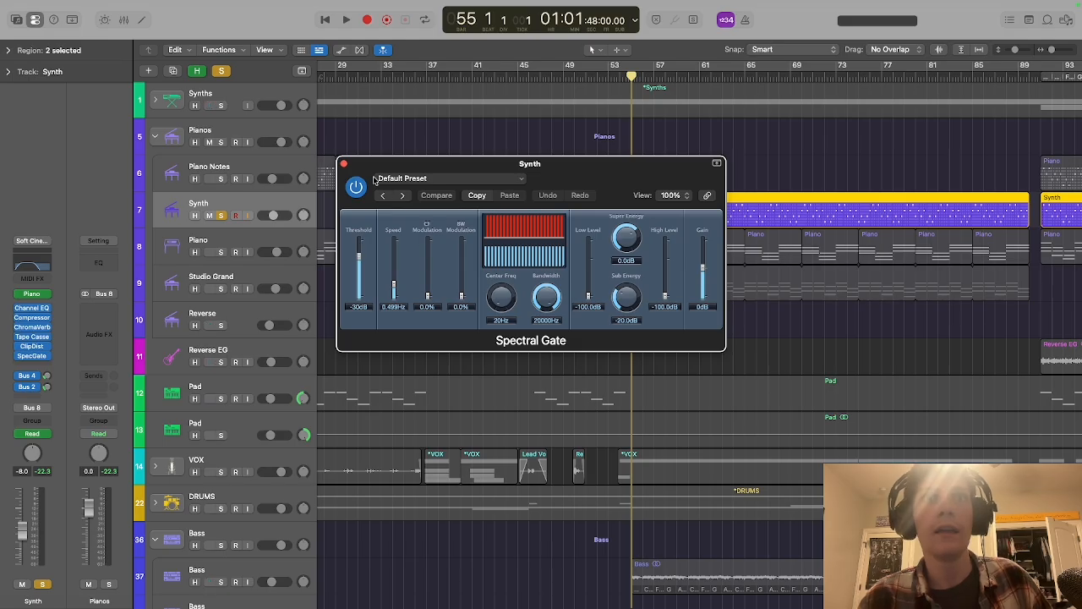
left_click(344, 164)
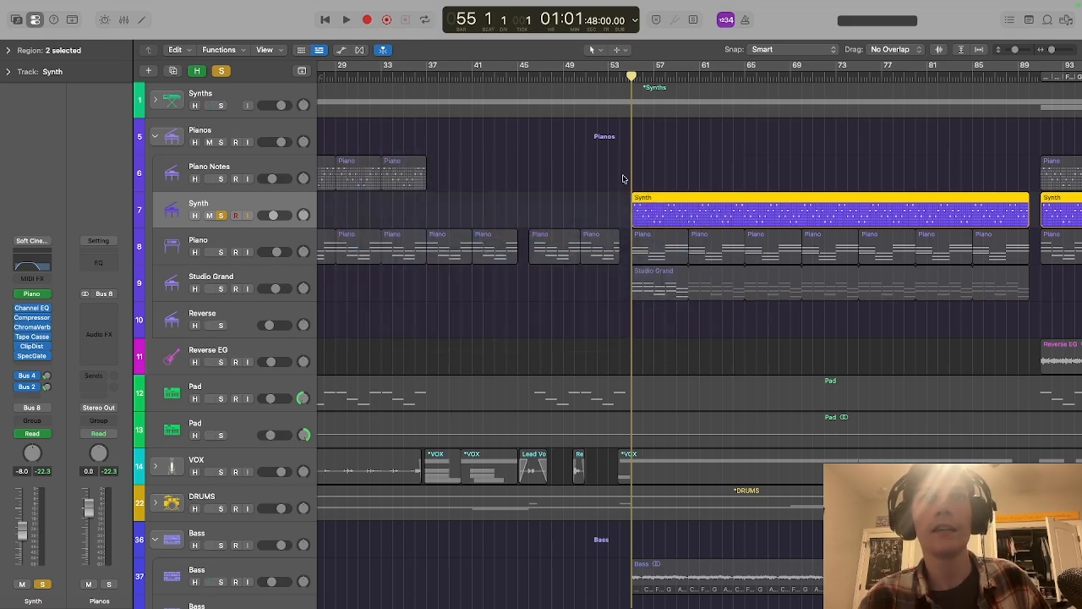
key("space")
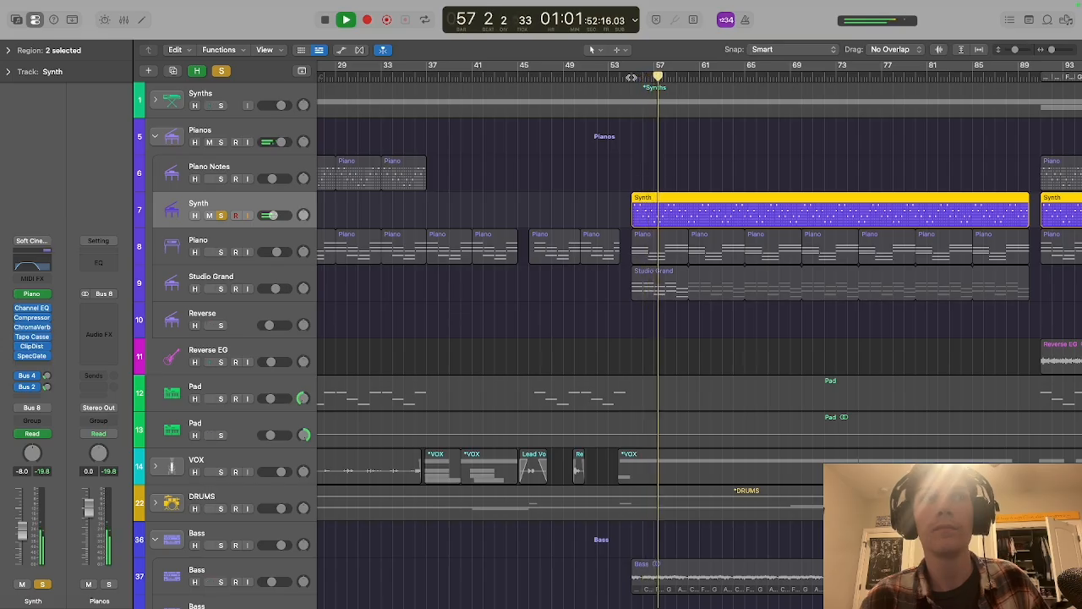
left_click(324, 20)
left_click(325, 19)
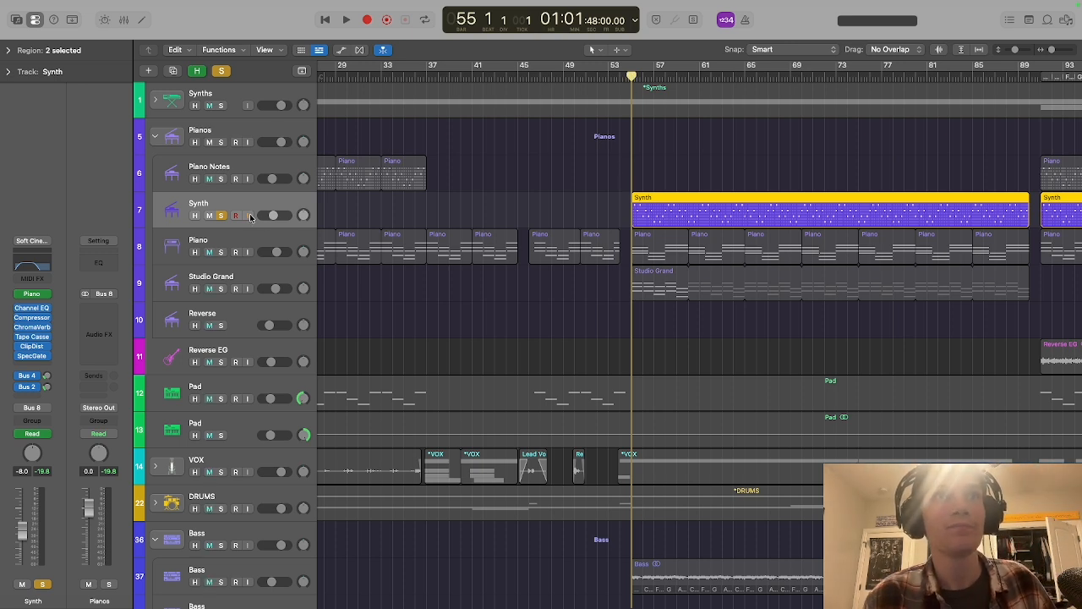
- Show the automation lanes for the tracks
left_click(237, 8)
left_click(683, 253)
key("a")
scroll(640, 216, "up", 3)
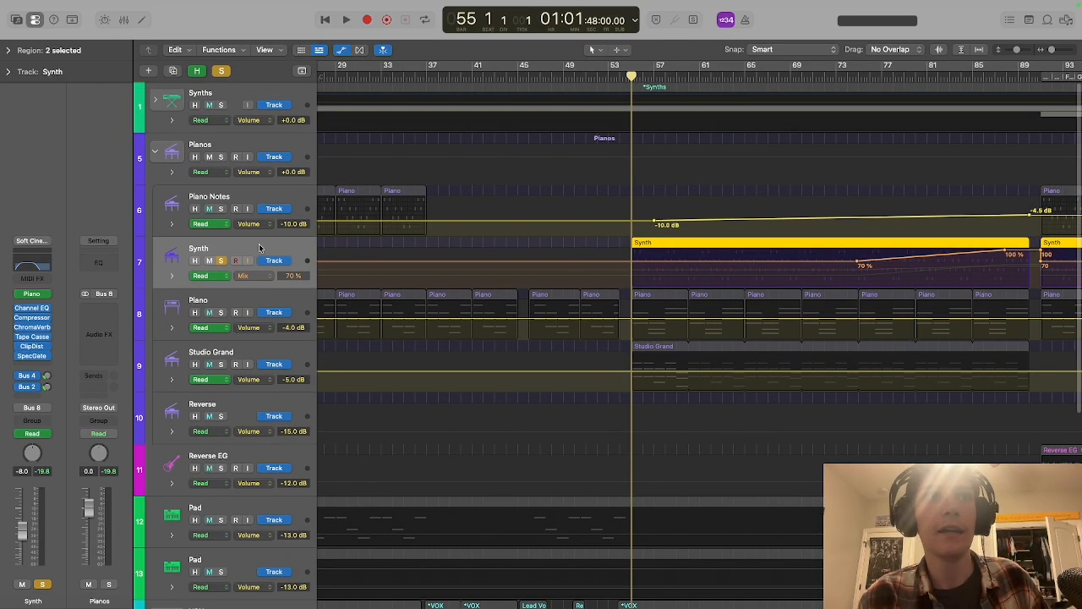
- Look through the Synth track's used automation parameters, including Volume, and return its lane to the ClipDist Mix
left_click(249, 277)
left_click(261, 278)
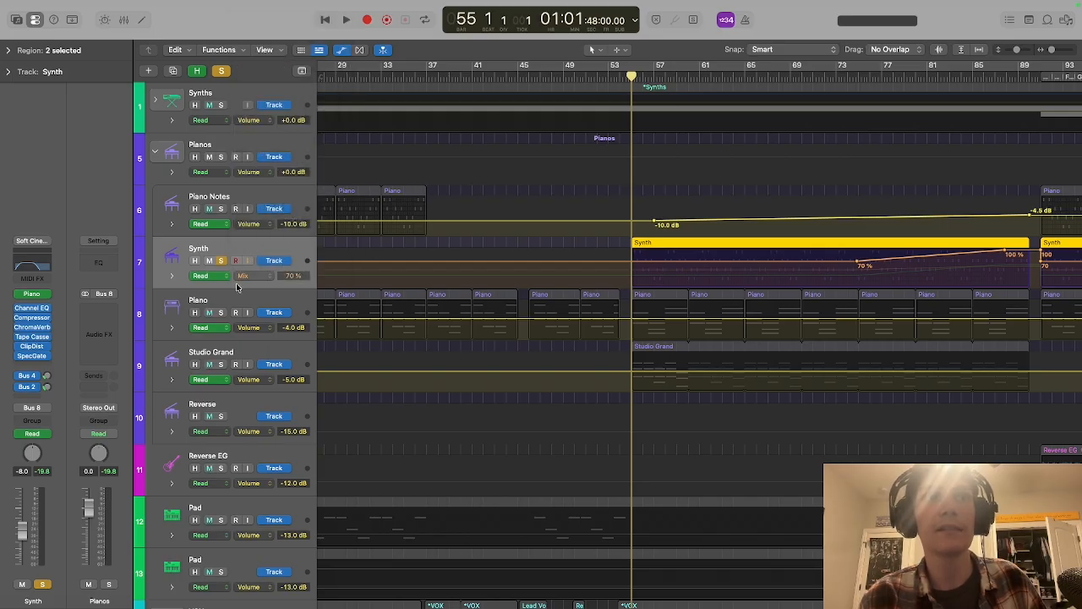
left_click(247, 276)
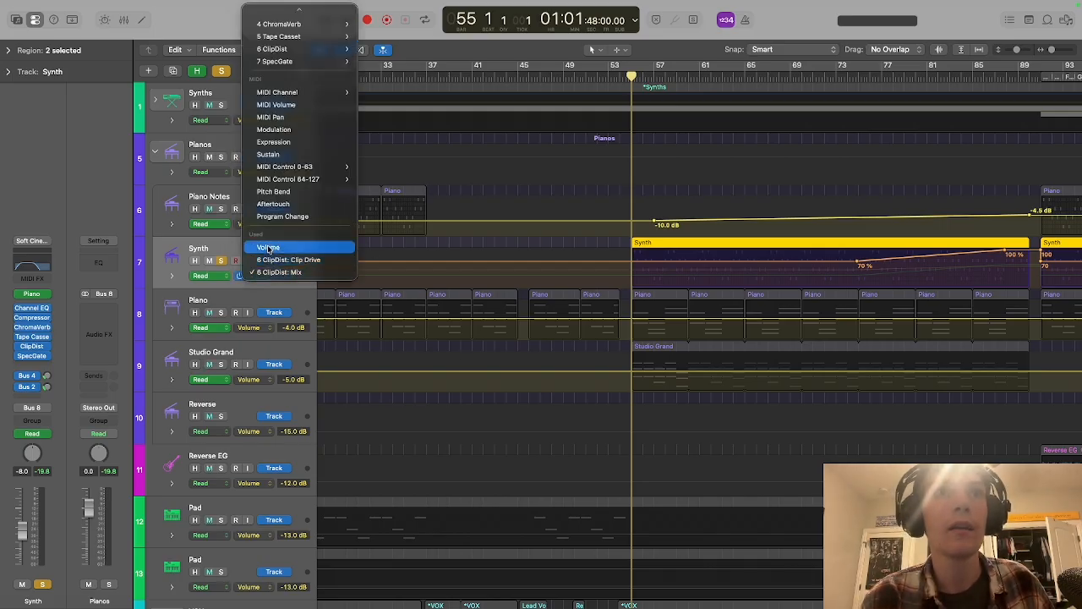
left_click(273, 260)
left_click(258, 277)
left_click(270, 262)
left_click(265, 277)
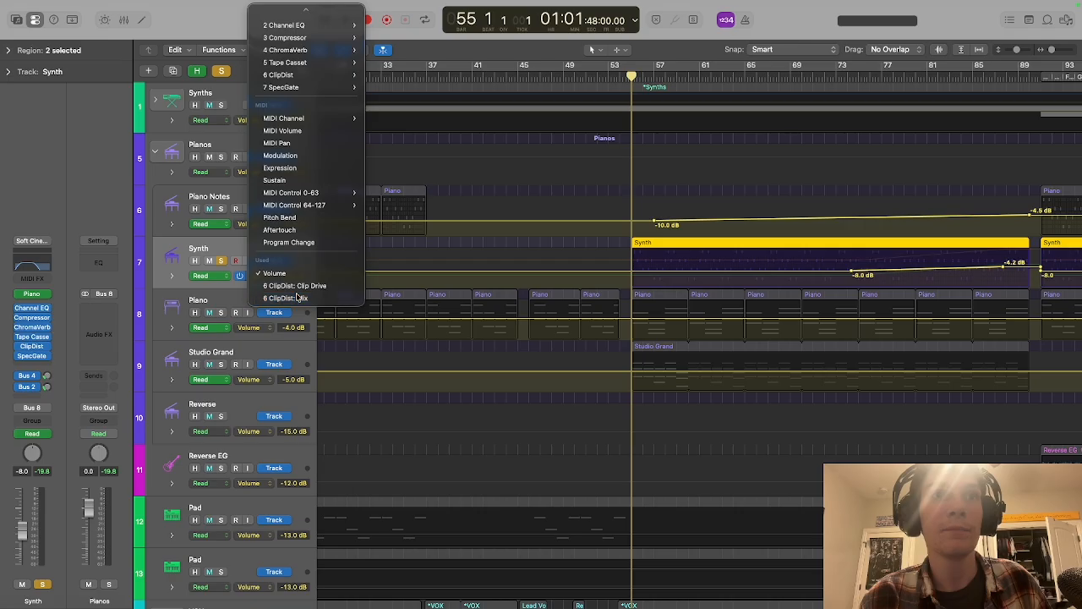
left_click(288, 297)
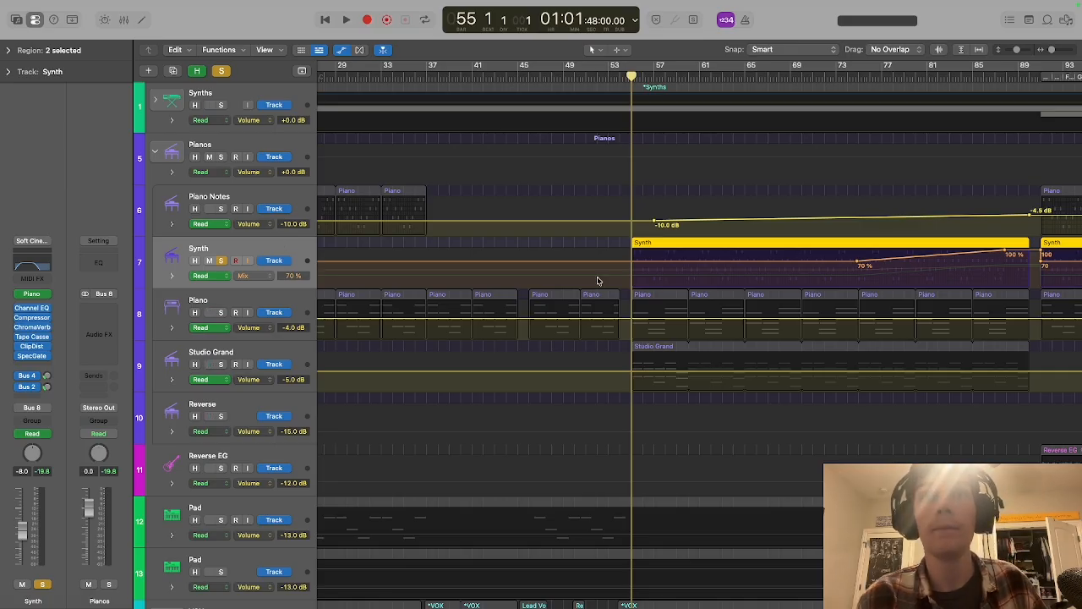
- Audition the soloed Synth track through its rising Mix automation, from about bar 73 and again from about bar 82
left_click(836, 76)
key("space")
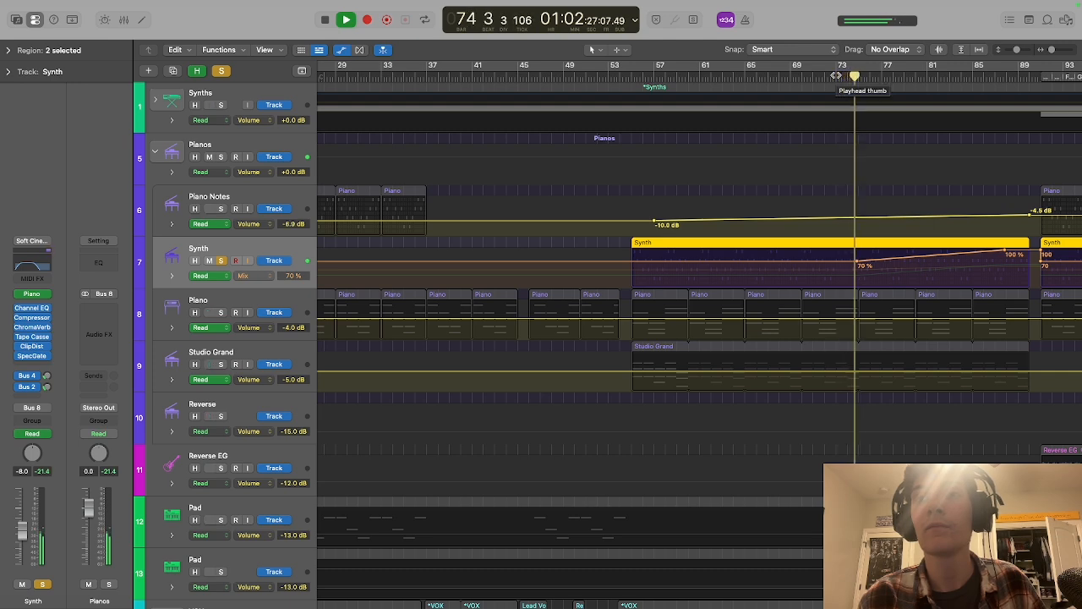
left_click(940, 75)
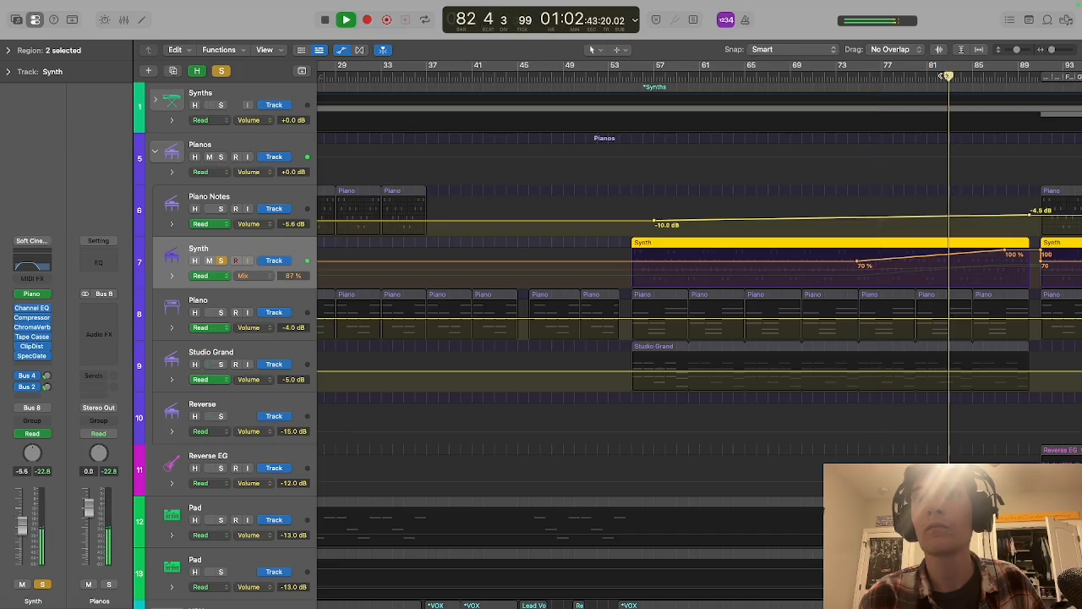
scroll(713, 348, "right", 5)
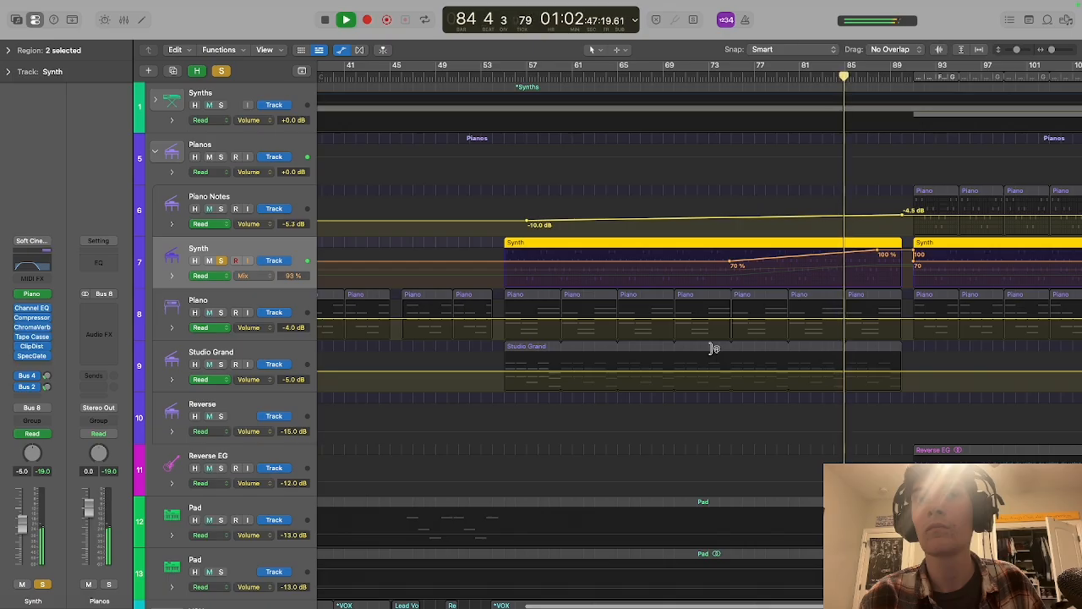
left_click(324, 19)
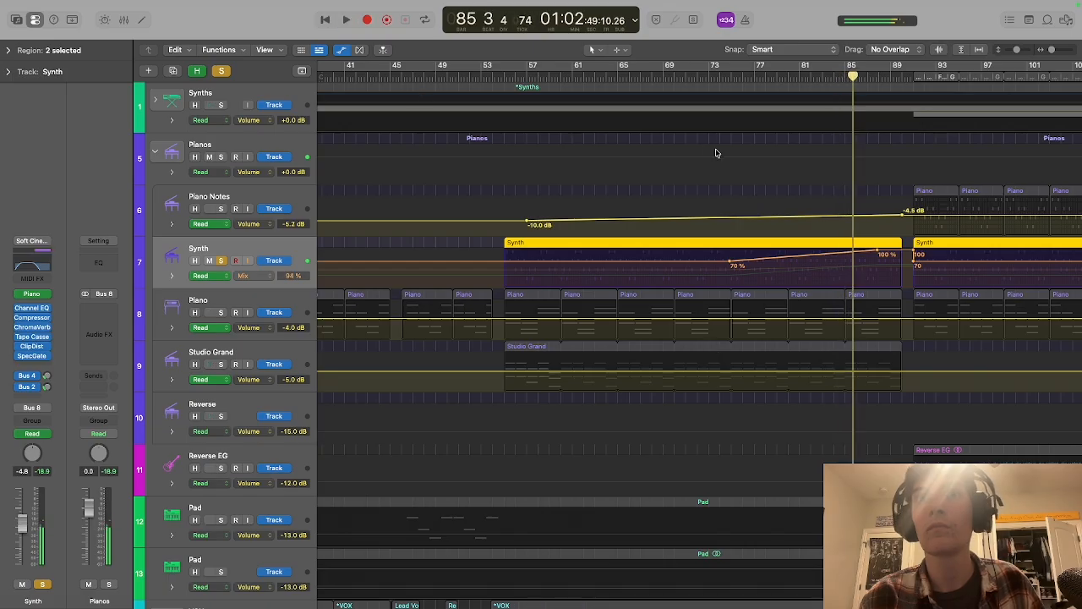
- Unsolo the Synth track, play the full mix from bar 77, and return the playhead to bar 55
left_click(760, 76)
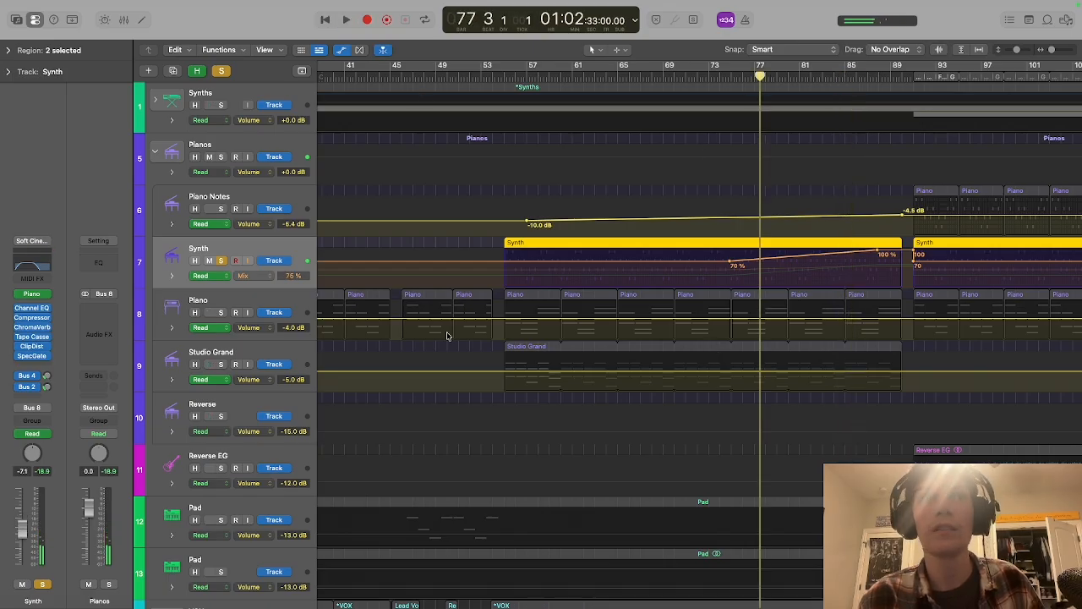
left_click(221, 260)
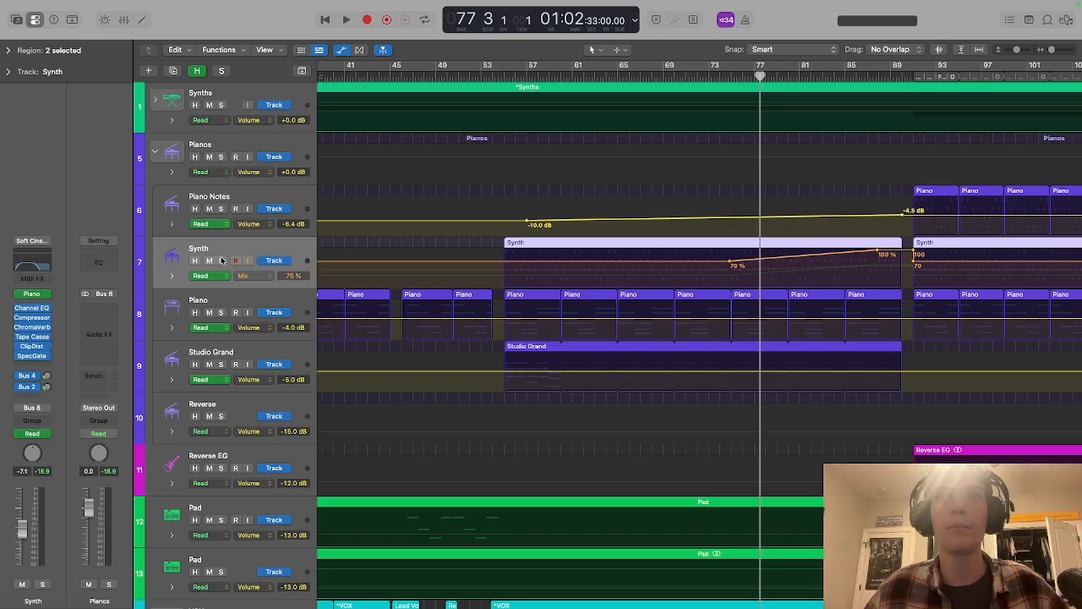
mouse_move(755, 52)
key("space")
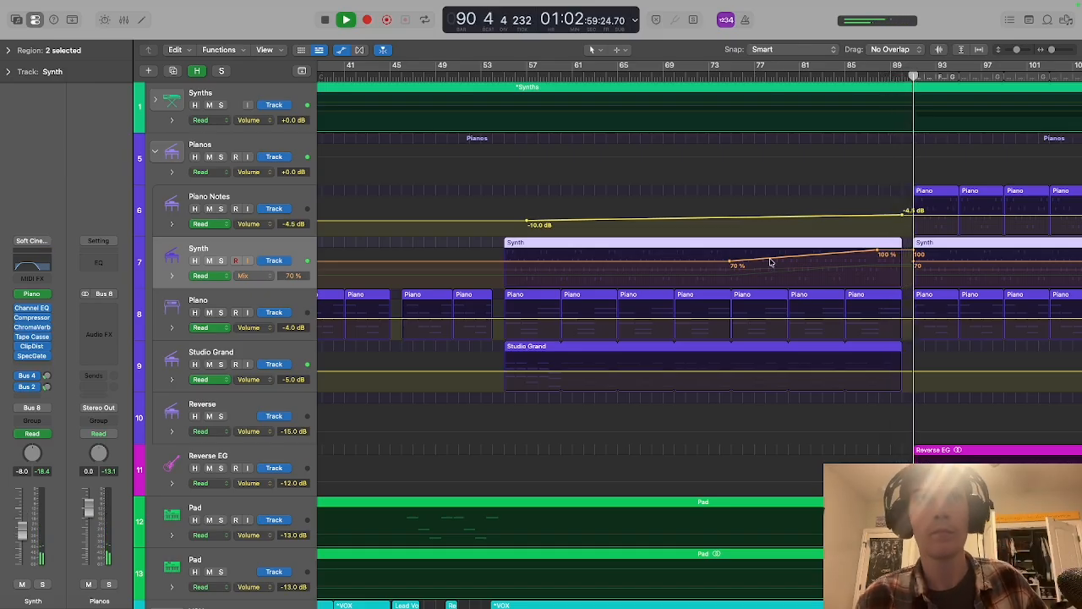
key("space")
left_click(503, 77)
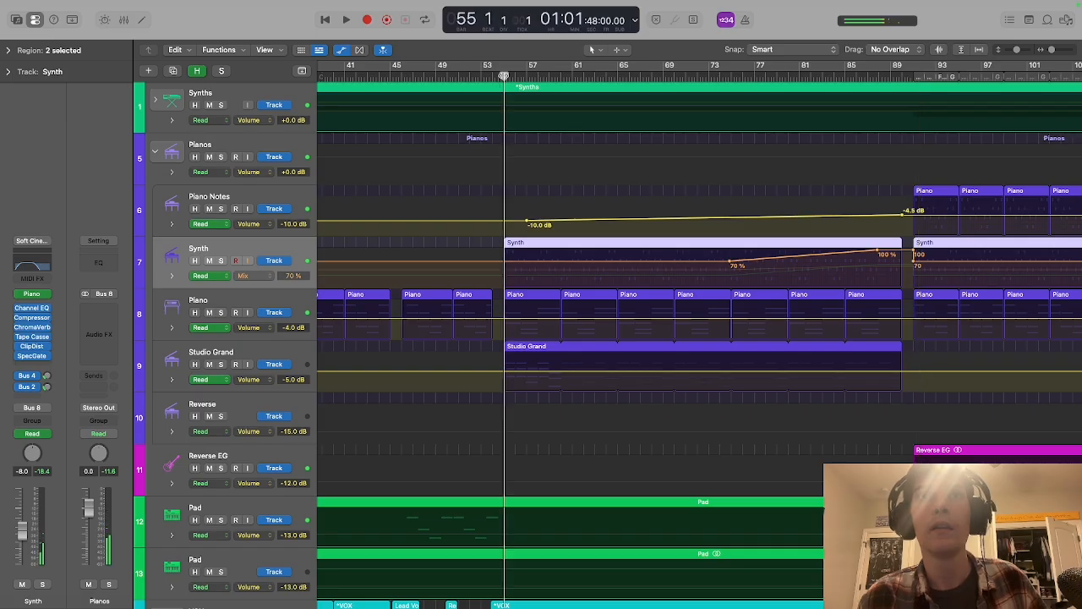
- Collapse the Pianos stack and hide the automation lanes for all tracks
left_click(161, 152)
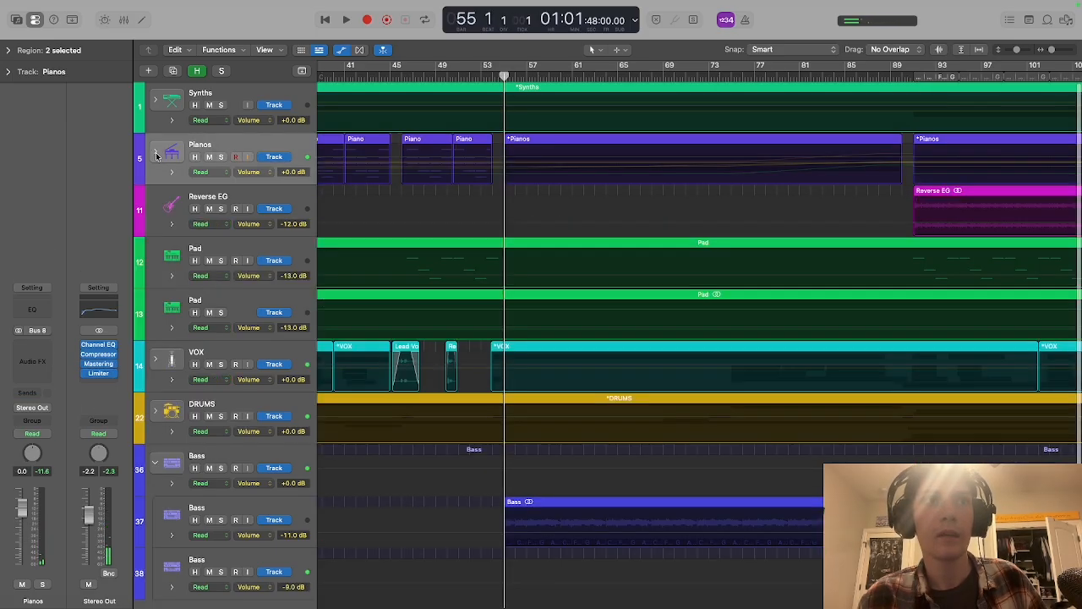
mouse_move(280, 10)
left_click(238, 9)
left_click(246, 25)
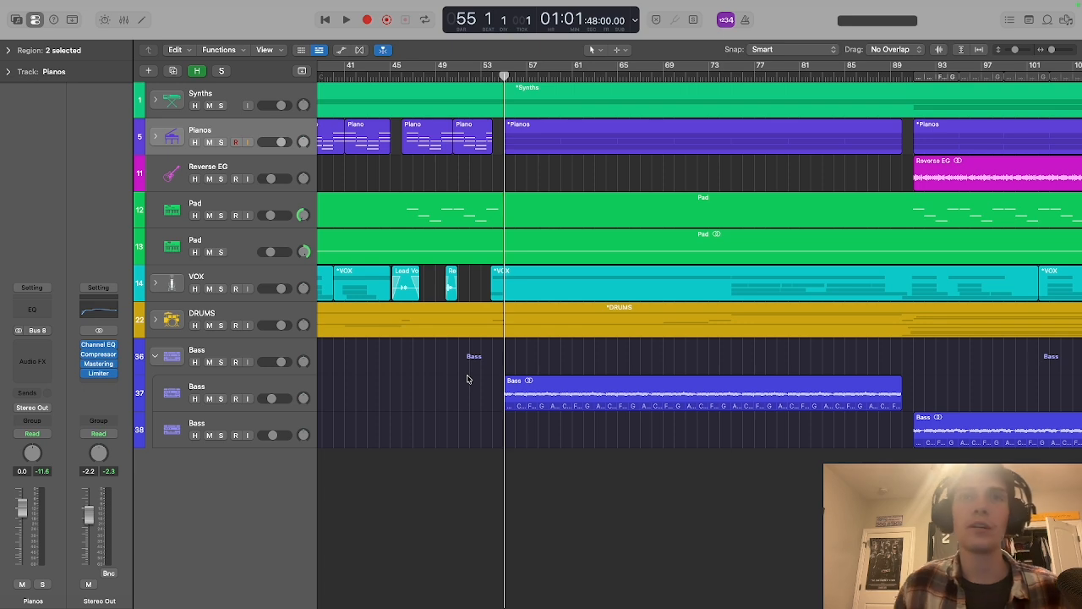
- Collapse the Bass stack and expand the VOX stack to show its vocal tracks
left_click(155, 356)
left_click(155, 285)
scroll(459, 375, "down", 3)
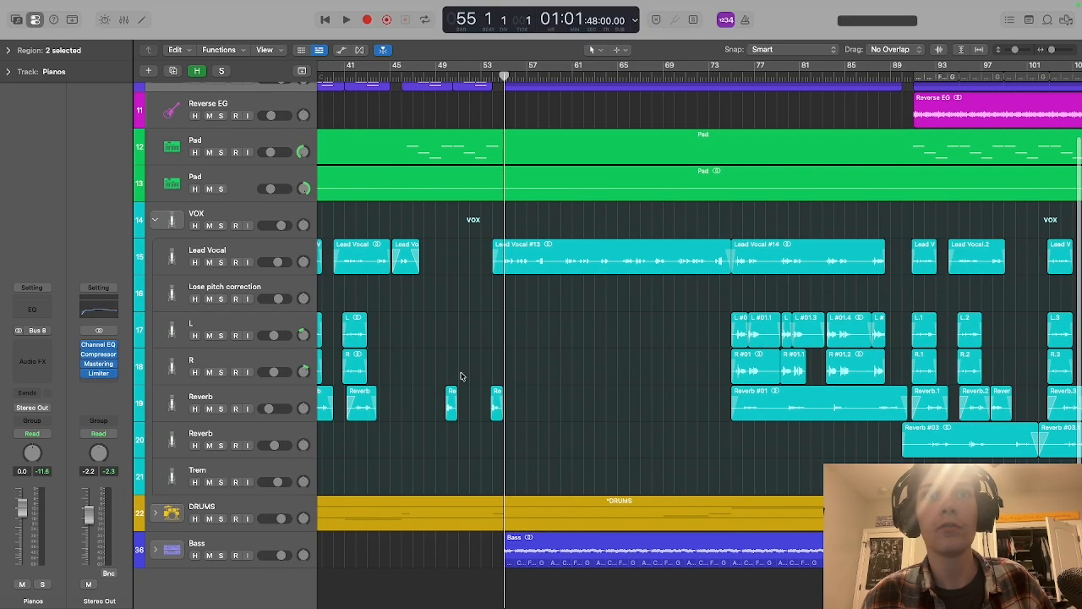
- Read the song lyrics in the project notes from Verse 1 through Bridge 2, and close the notes
left_click(1028, 20)
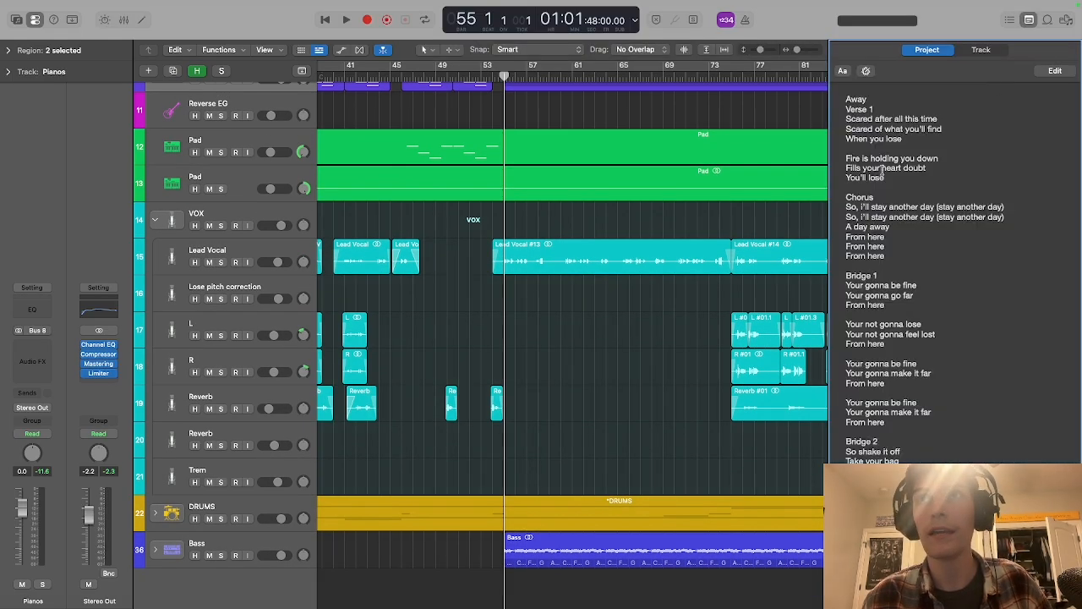
scroll(863, 212, "down", 3)
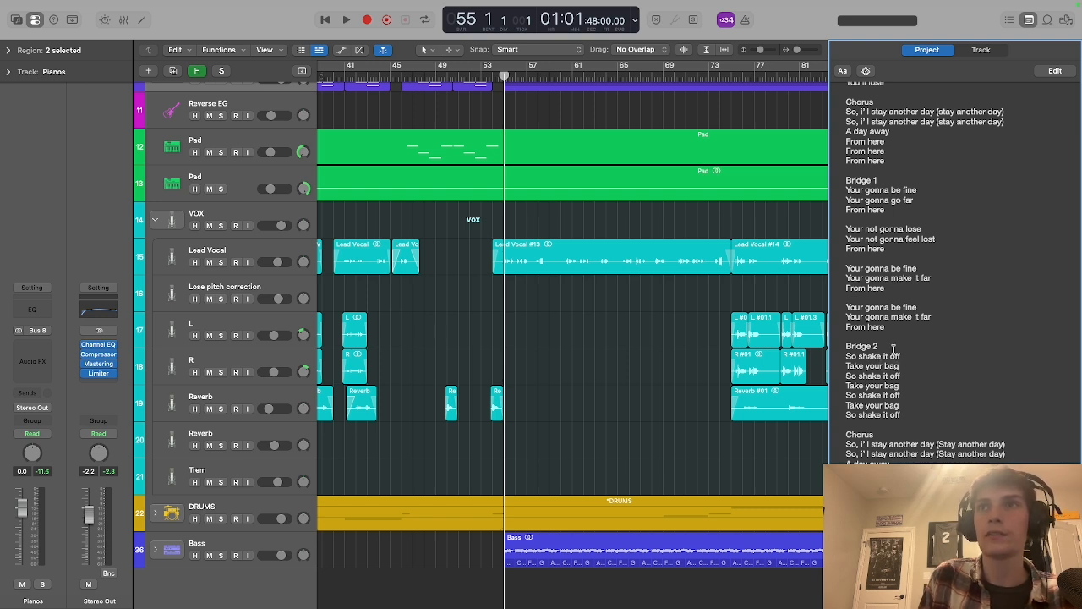
left_click(1029, 21)
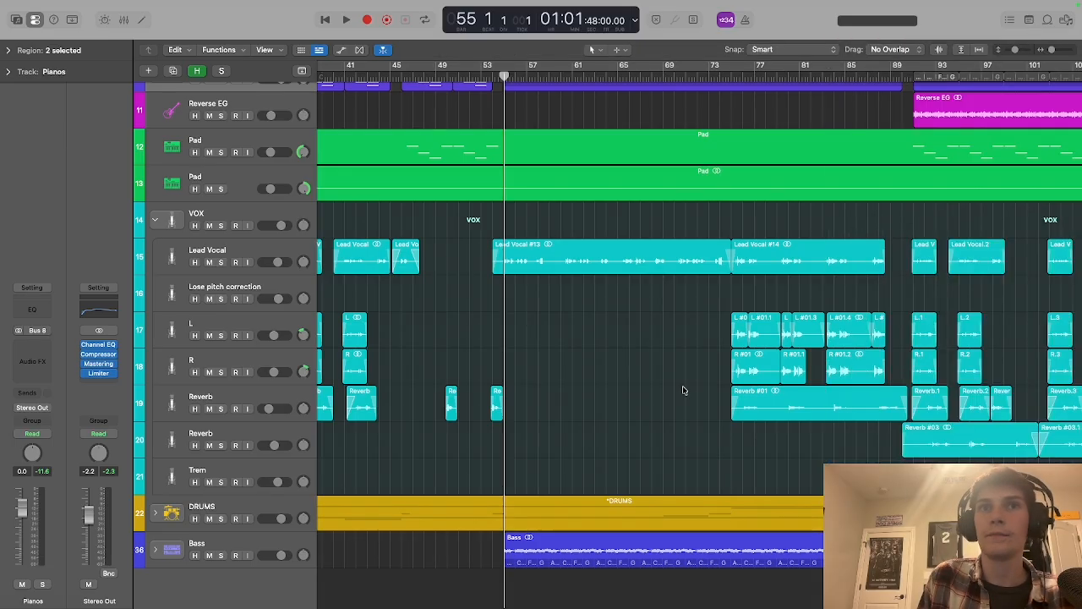
- Audition the Lead Vocal track soloed from bars 54 and 75, unsolo it, and return the playhead to bar 75
left_click(494, 76)
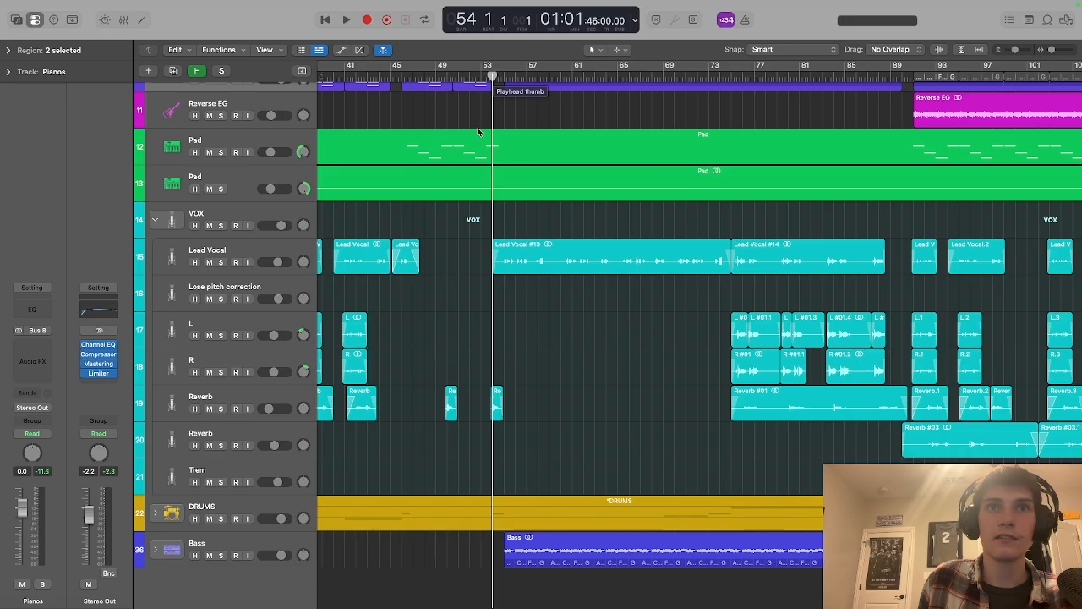
left_click(226, 265)
left_click(221, 262)
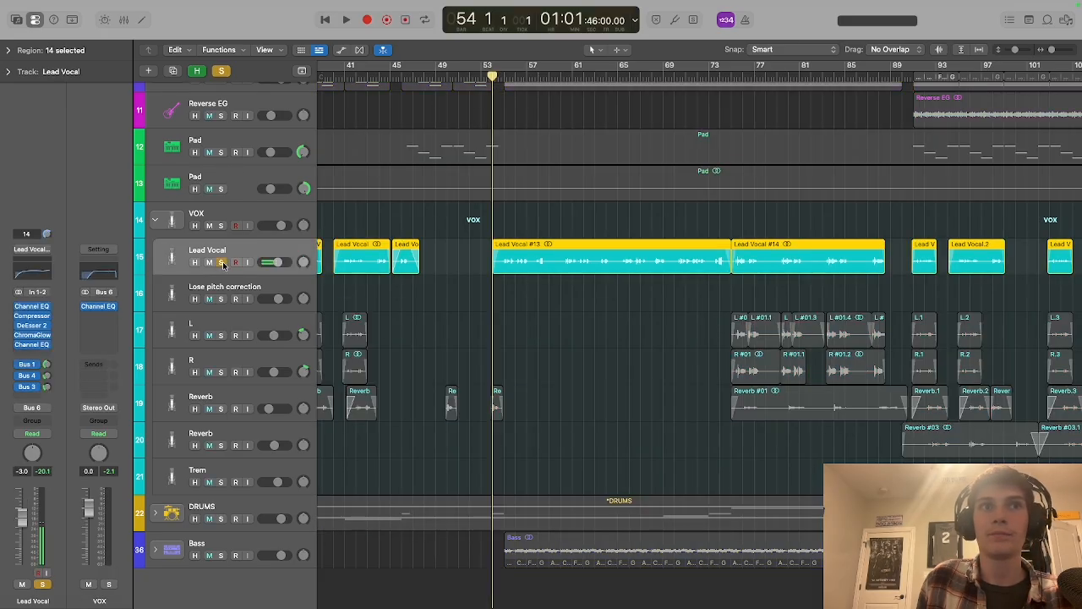
double_click(737, 75)
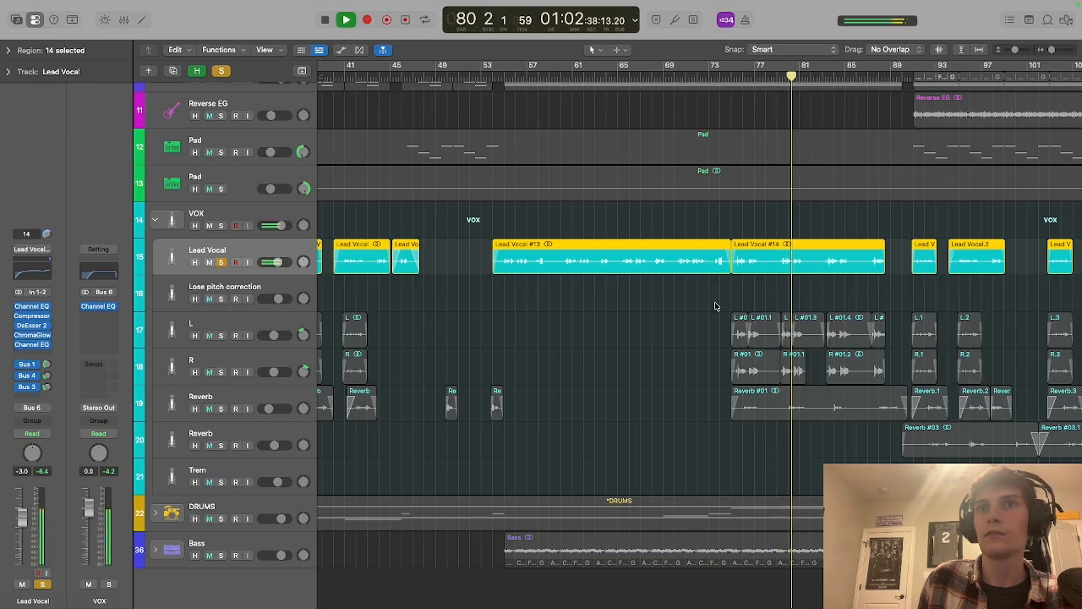
left_click(222, 262)
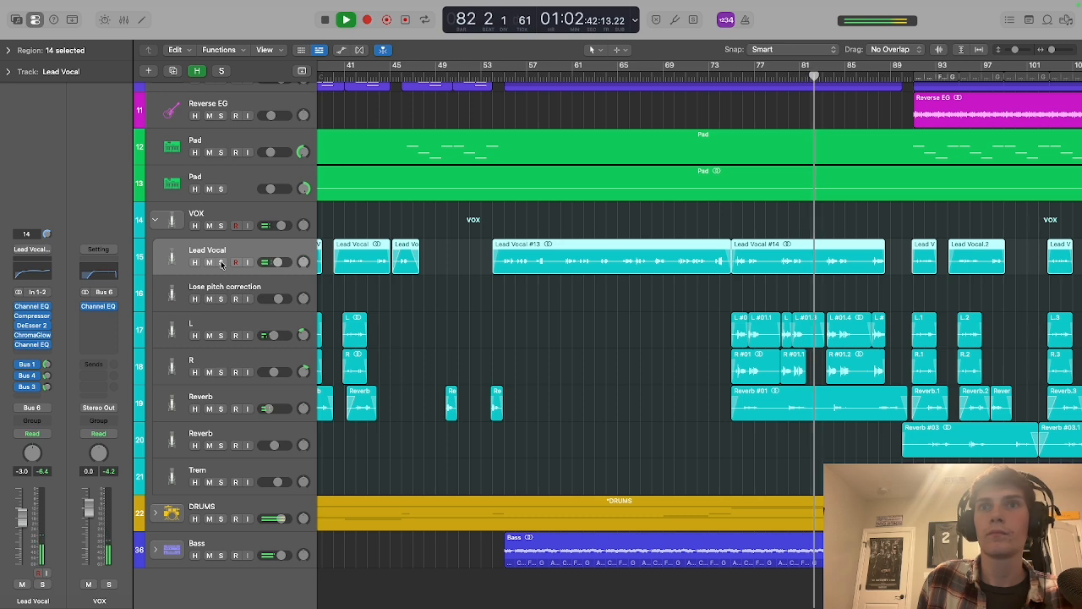
left_click(328, 23)
left_click(328, 23)
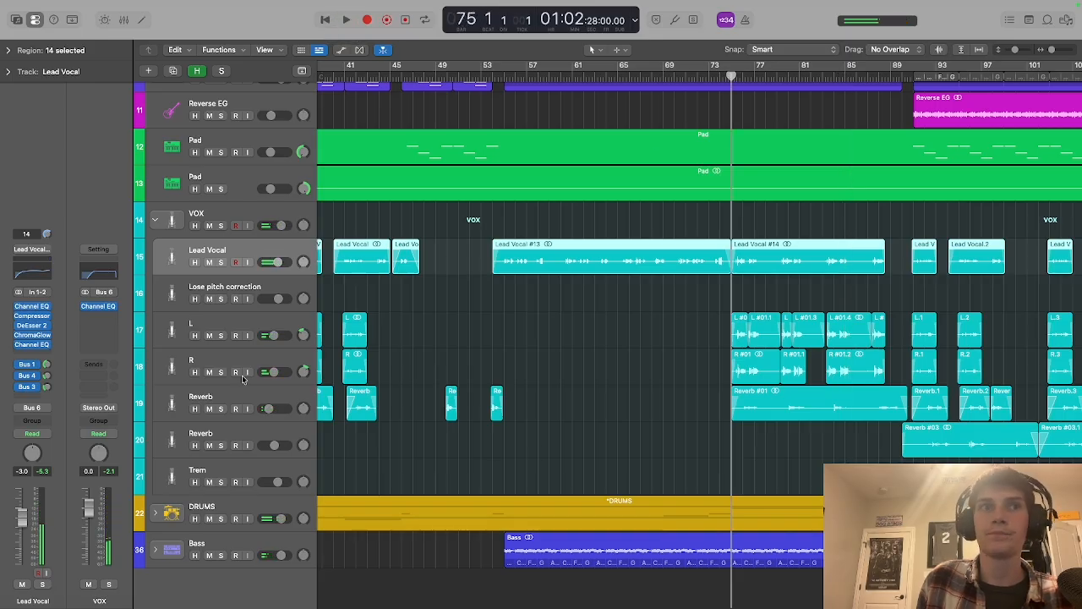
- Solo the L and R vocal tracks together and audition them from bar 75
left_click(221, 335)
left_click(221, 372)
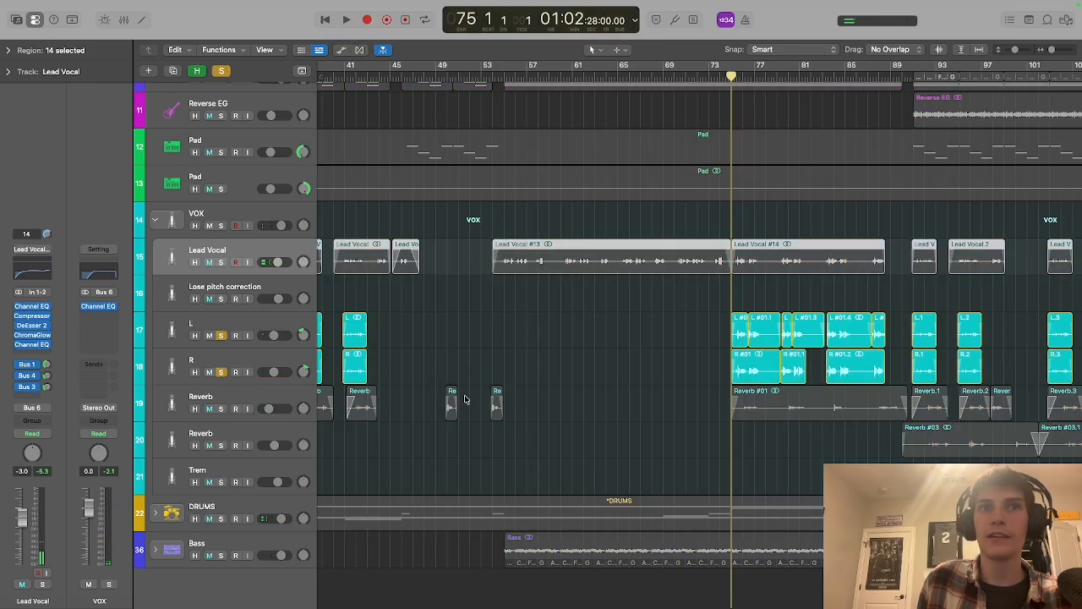
scroll(648, 411, "up", 3)
scroll(648, 411, "right", 5)
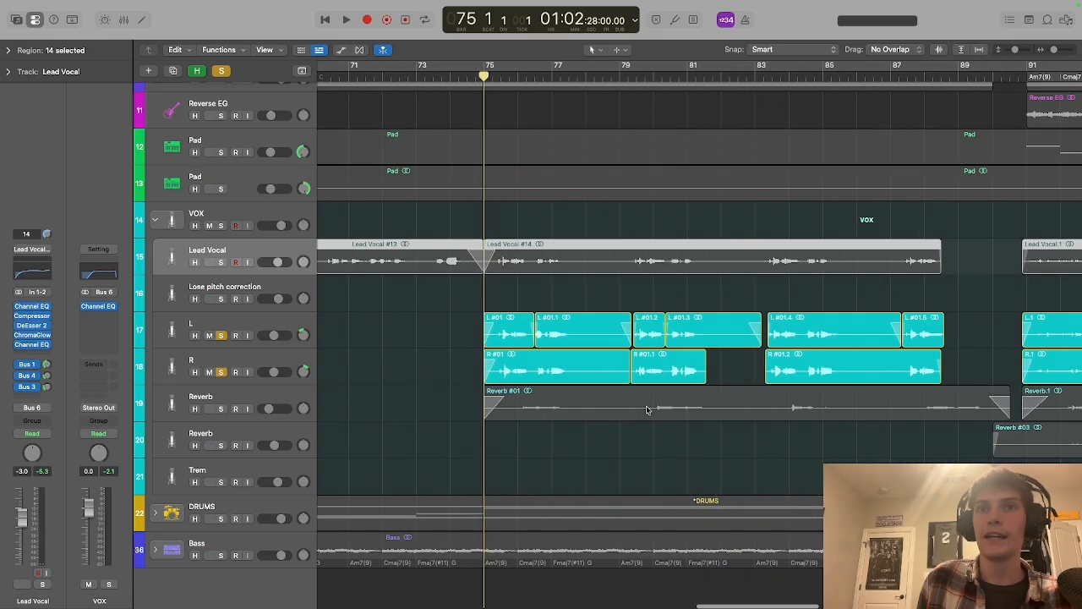
scroll(647, 411, "right", 1)
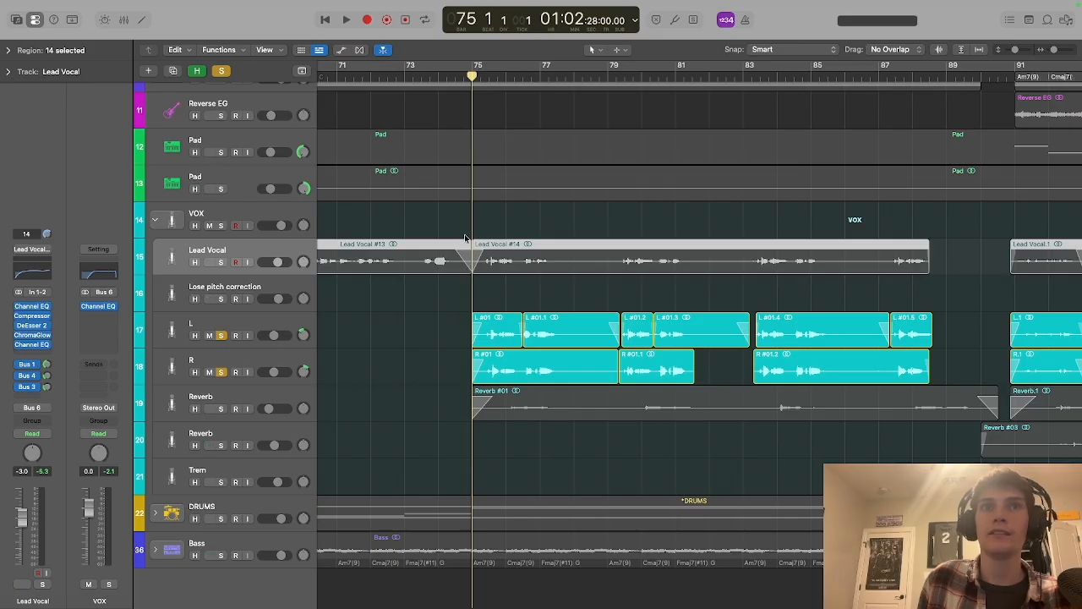
key("space")
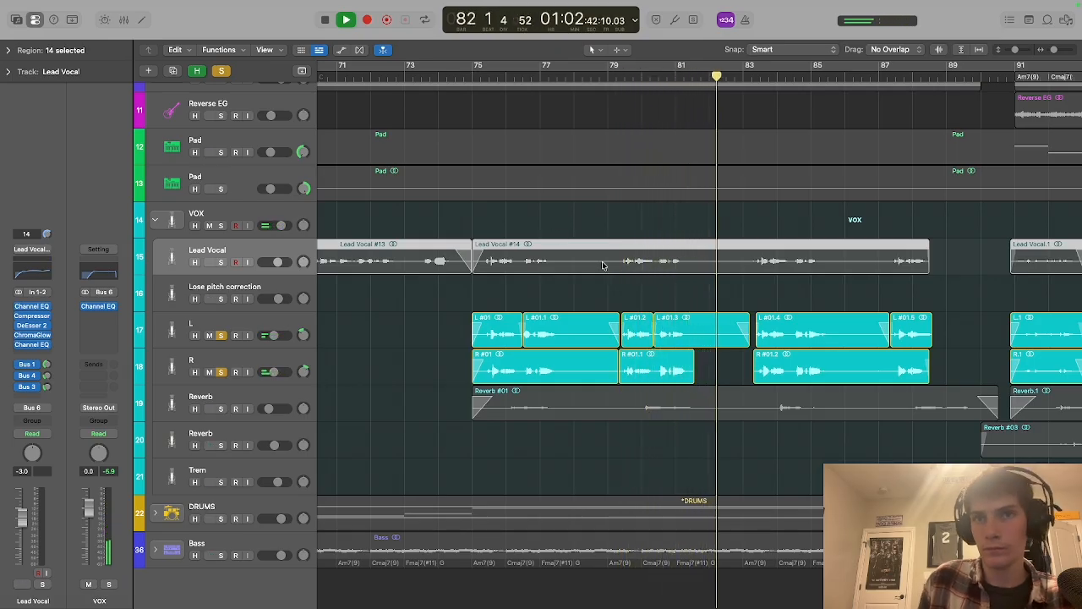
- Shorten region L #01.3 and extend region R #01.1 so both end at about bar 82
left_click_drag(748, 334, 702, 333)
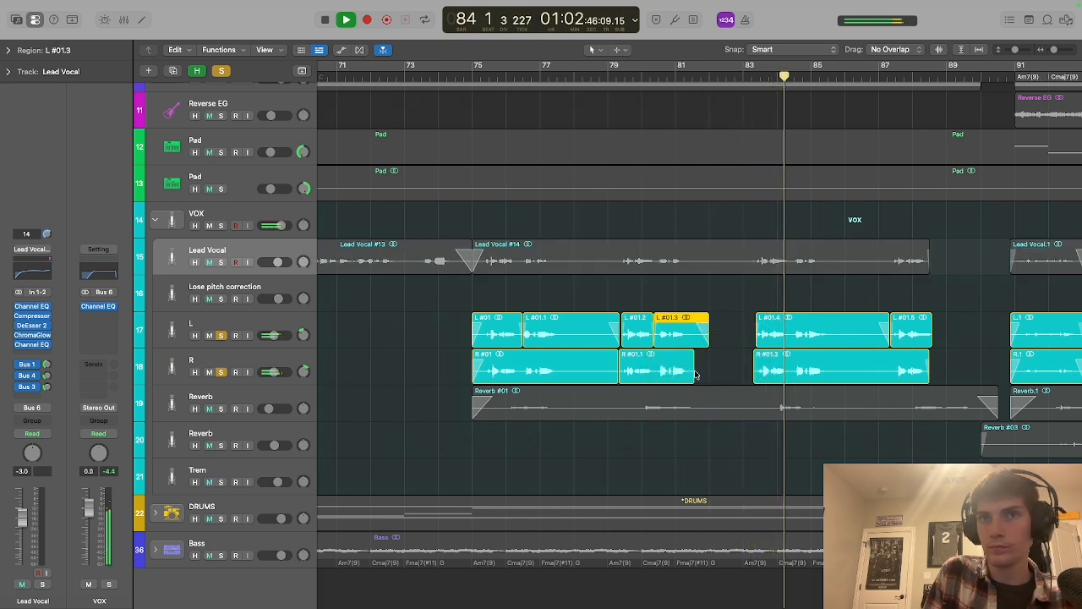
left_click_drag(699, 372, 694, 376)
left_click_drag(704, 375, 708, 376)
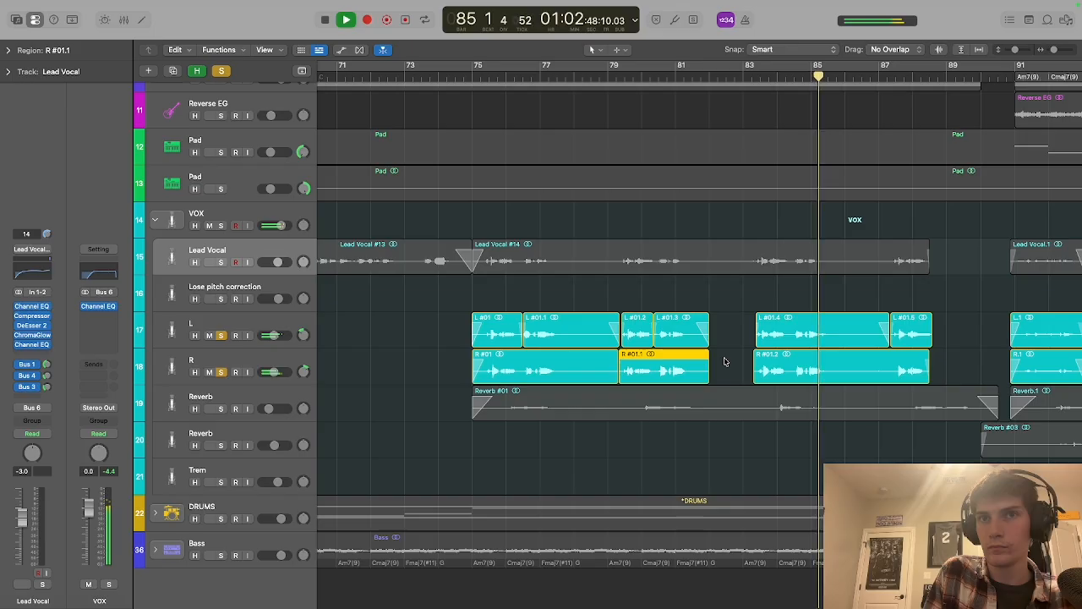
left_click(721, 362)
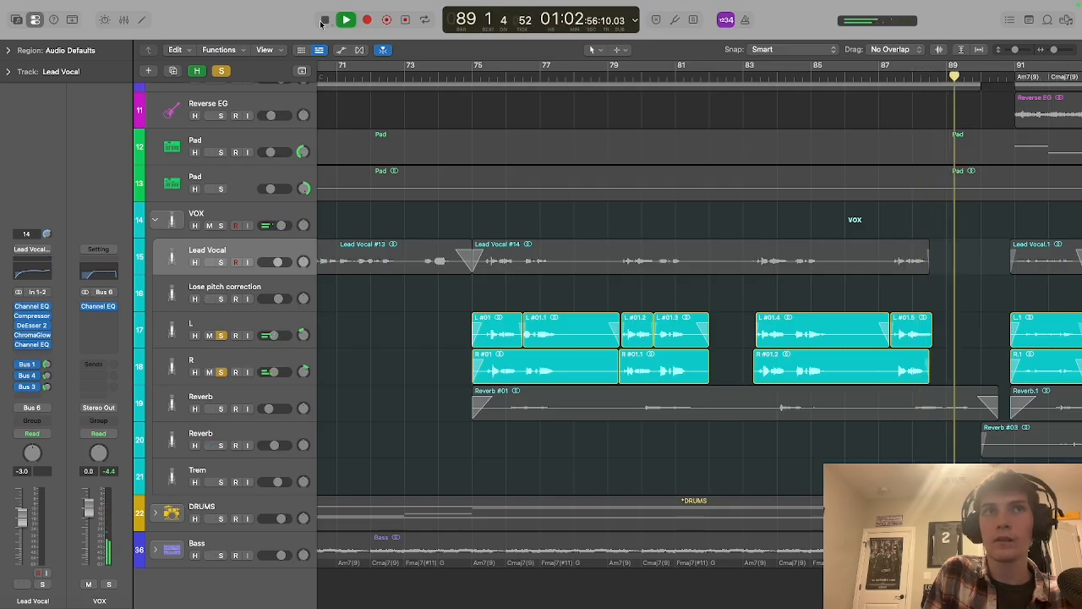
- Stop playback and unsolo both the L and R vocal tracks
key("space")
left_click(221, 335)
left_click(223, 372)
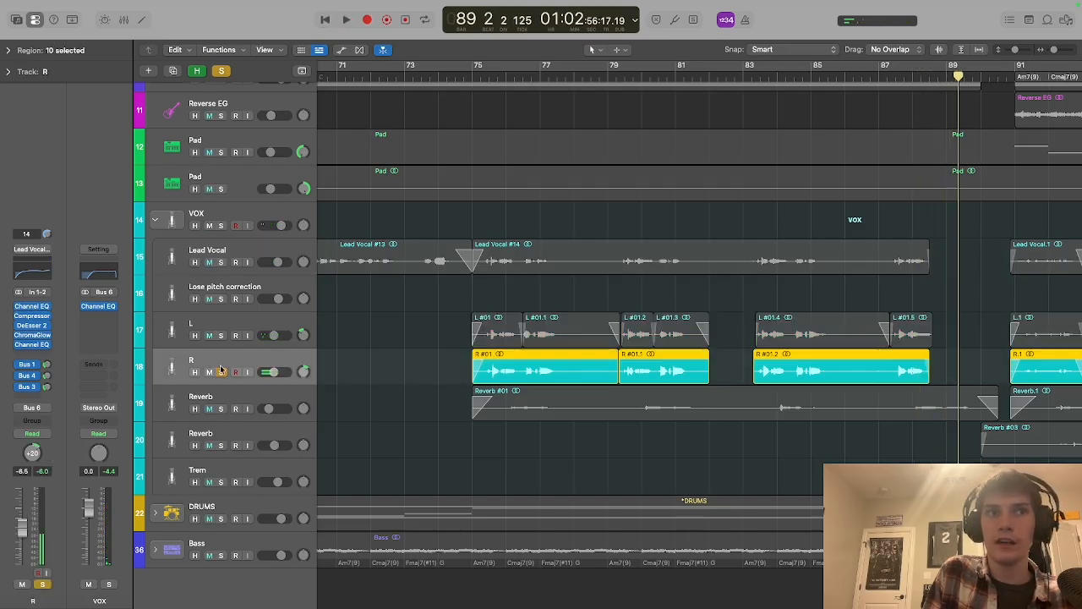
left_click(222, 372)
- Solo the Reverb vocal track containing Reverb #01 and audition it from bar 75 and from about bar 88
scroll(378, 329, "right", 3)
scroll(487, 310, "left", 4)
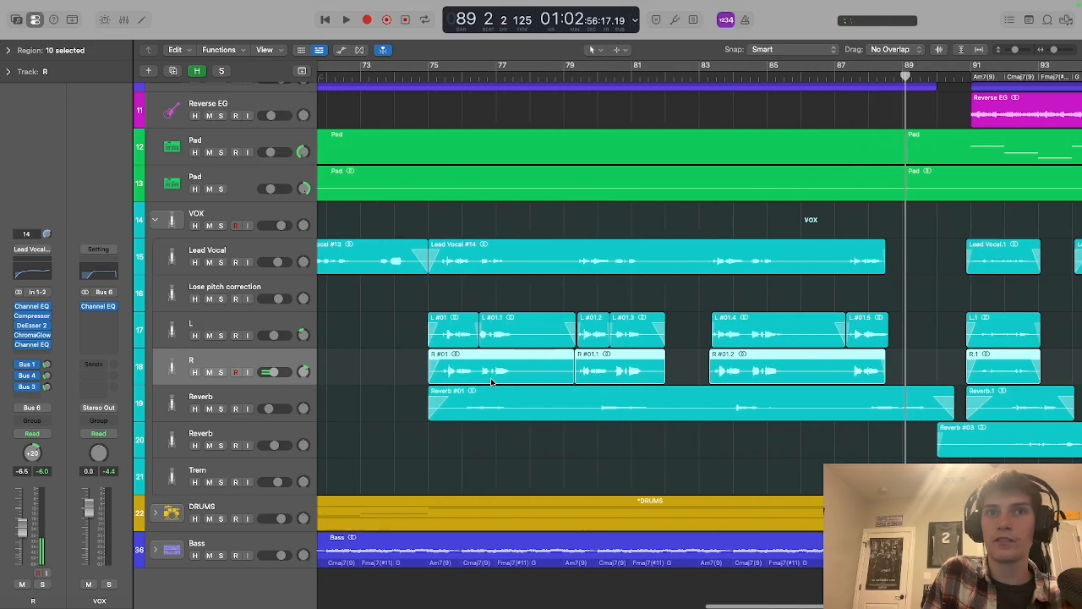
left_click(489, 79)
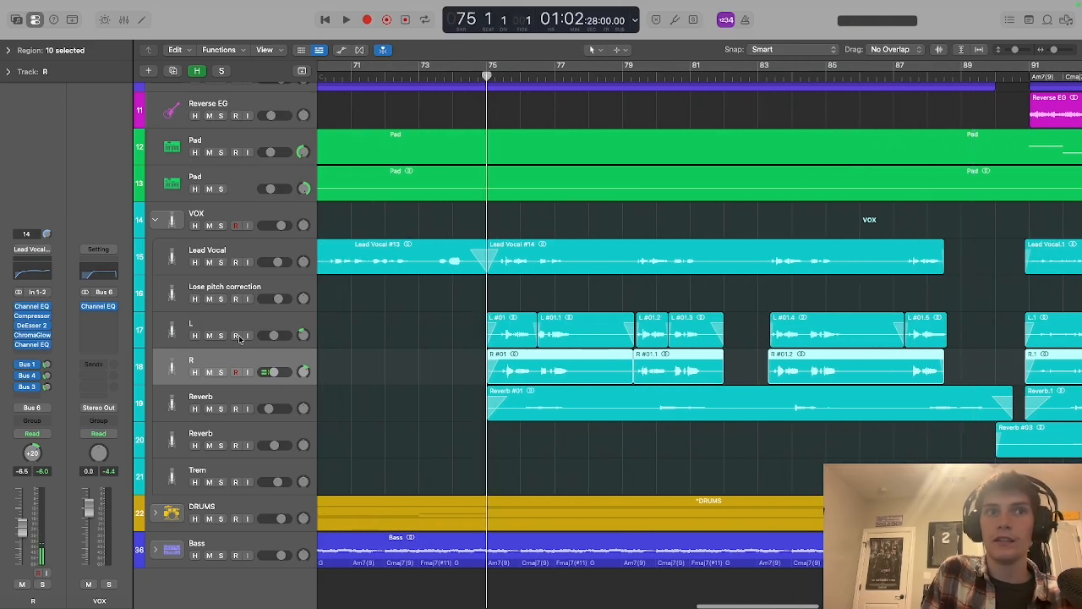
left_click(199, 406)
left_click(220, 409)
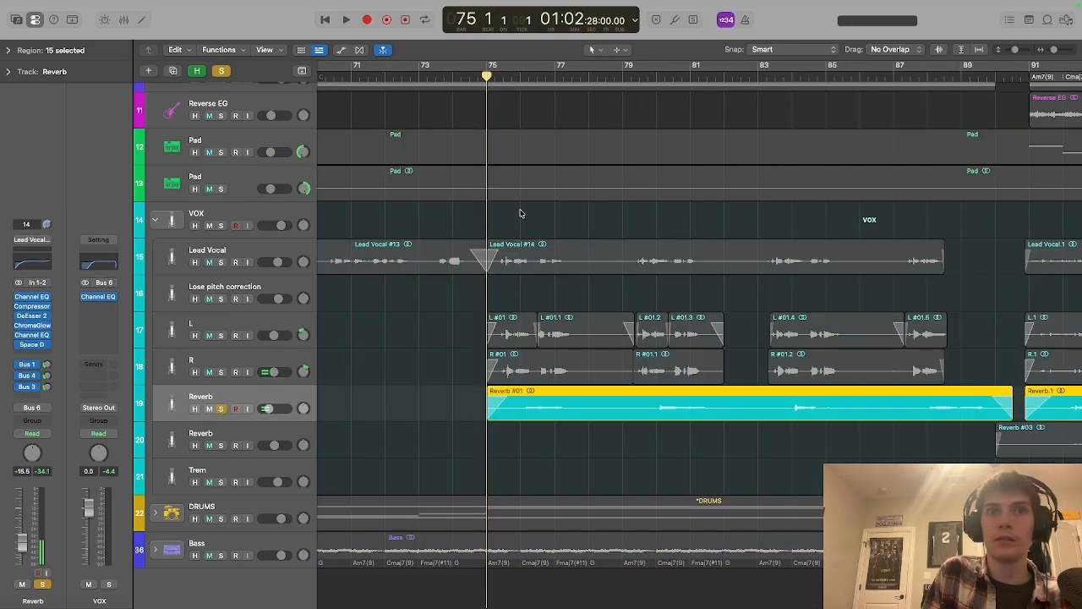
key("space")
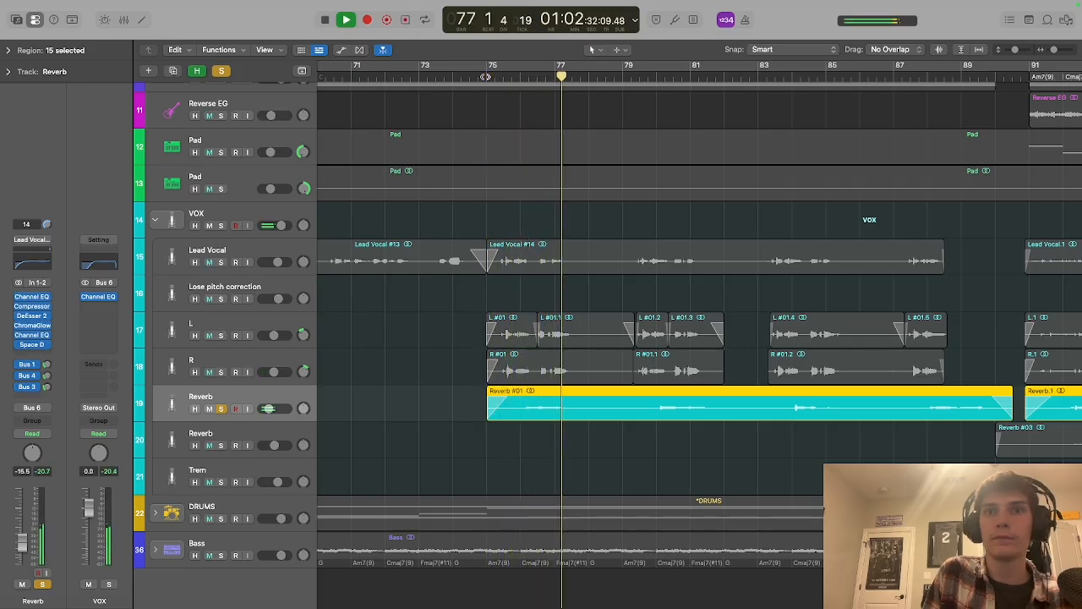
left_click(924, 75)
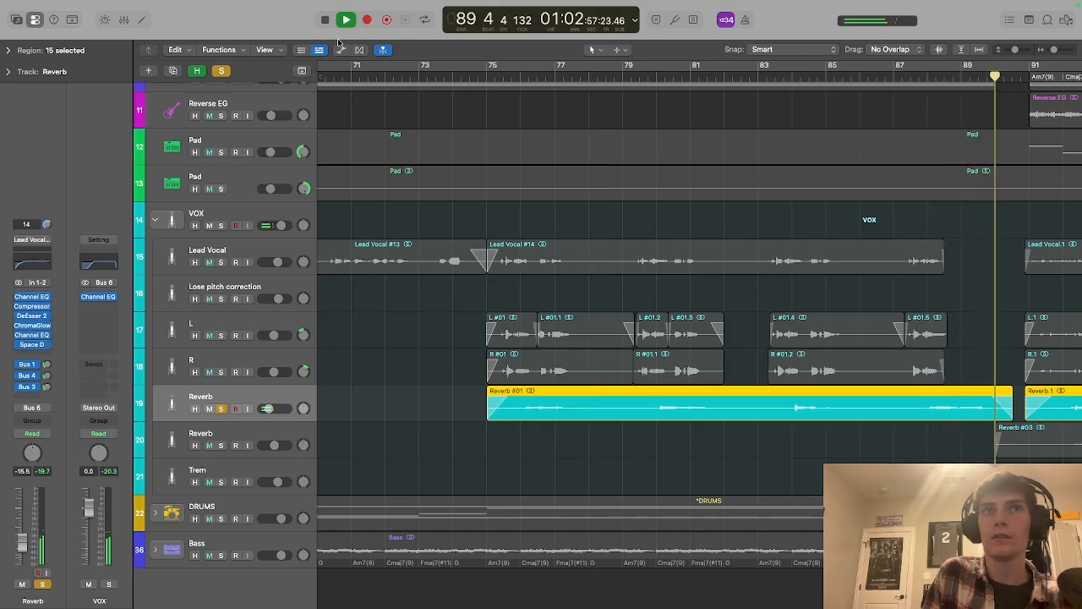
key("space")
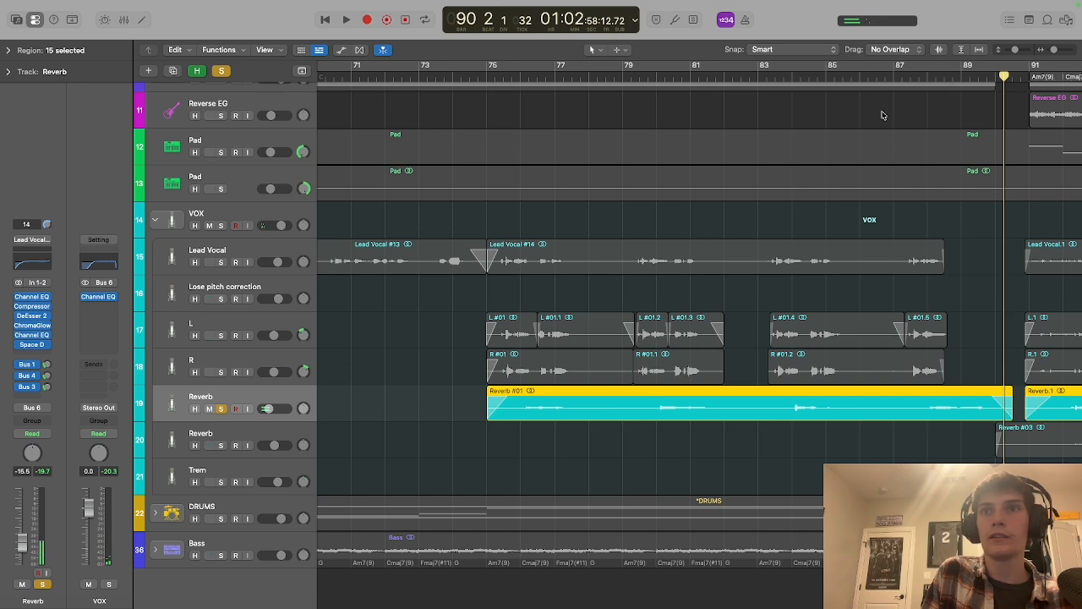
- Unsolo the Reverb vocal track and play the full mix from about bar 86
left_click(870, 73)
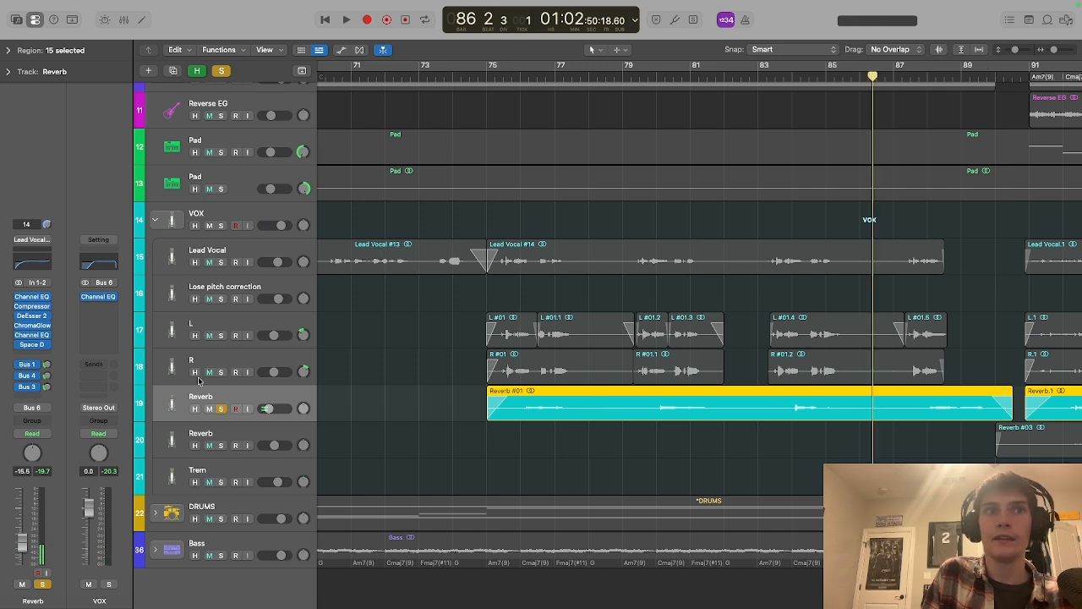
left_click(221, 408)
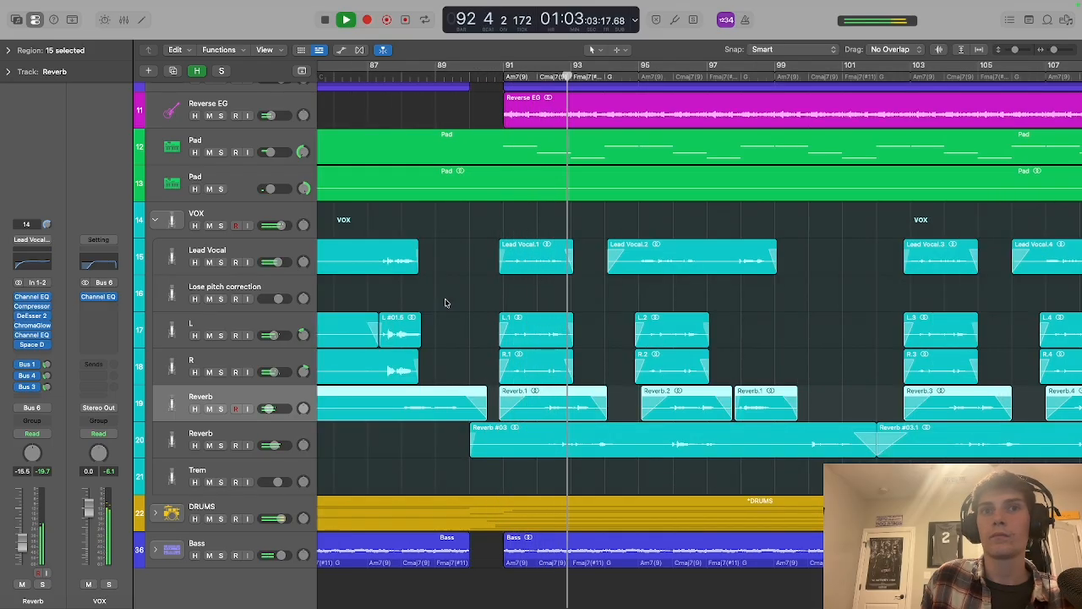
- Stop playback and move the playhead to bar 91
left_click(325, 20)
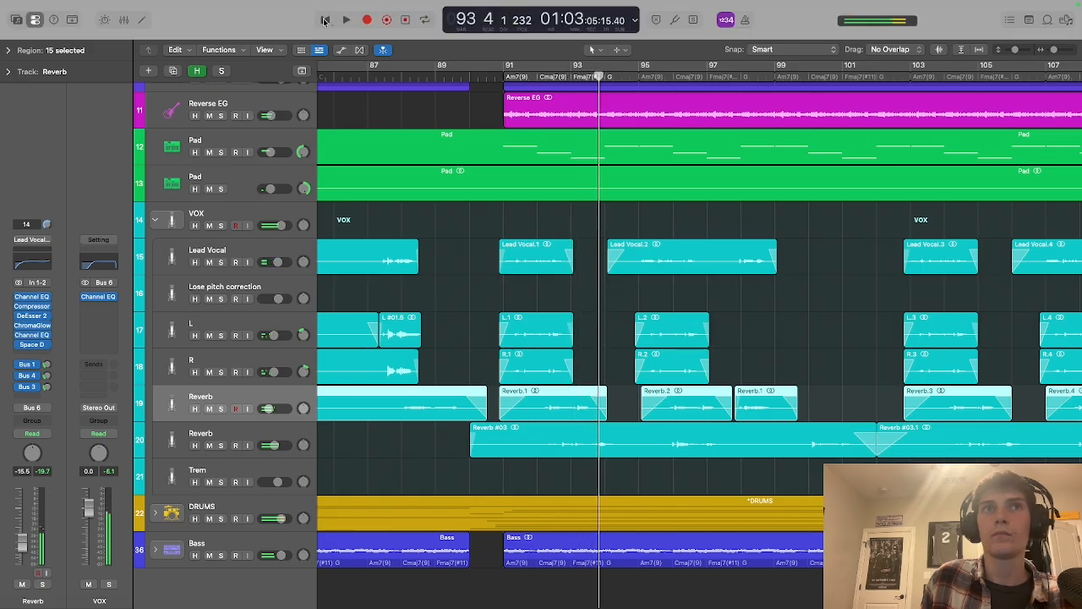
left_click(507, 76)
scroll(416, 272, "left", 10)
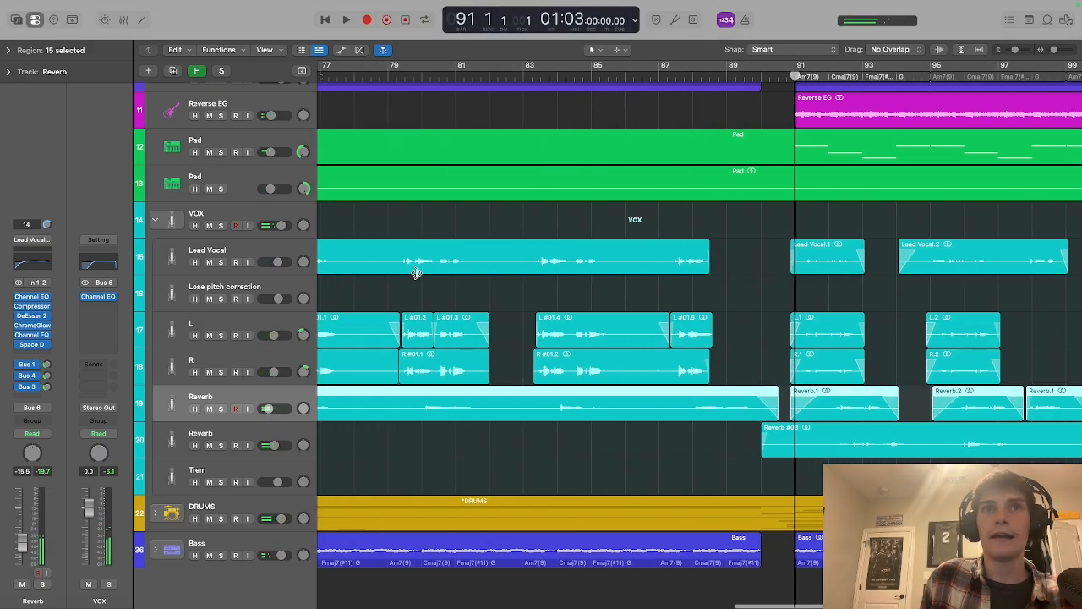
scroll(416, 273, "up", 3)
scroll(416, 272, "right", 10)
scroll(416, 272, "down", 2)
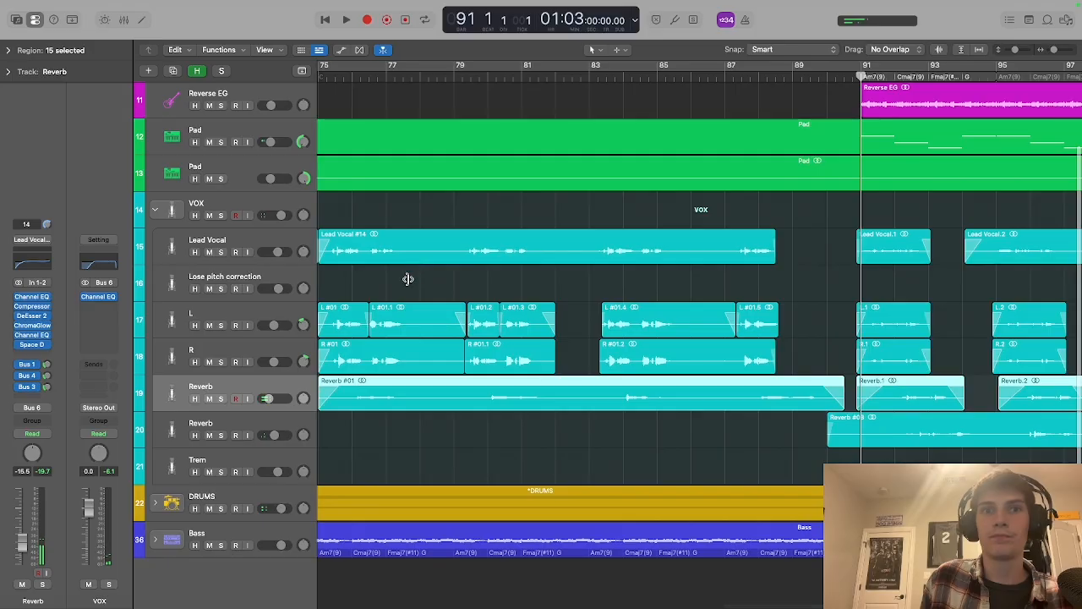
- Expand the DRUMS track stack to show its individual drum and percussion tracks
left_click(202, 499)
left_click(154, 502)
scroll(368, 482, "down", 8)
scroll(368, 482, "left", 5)
left_click(598, 268)
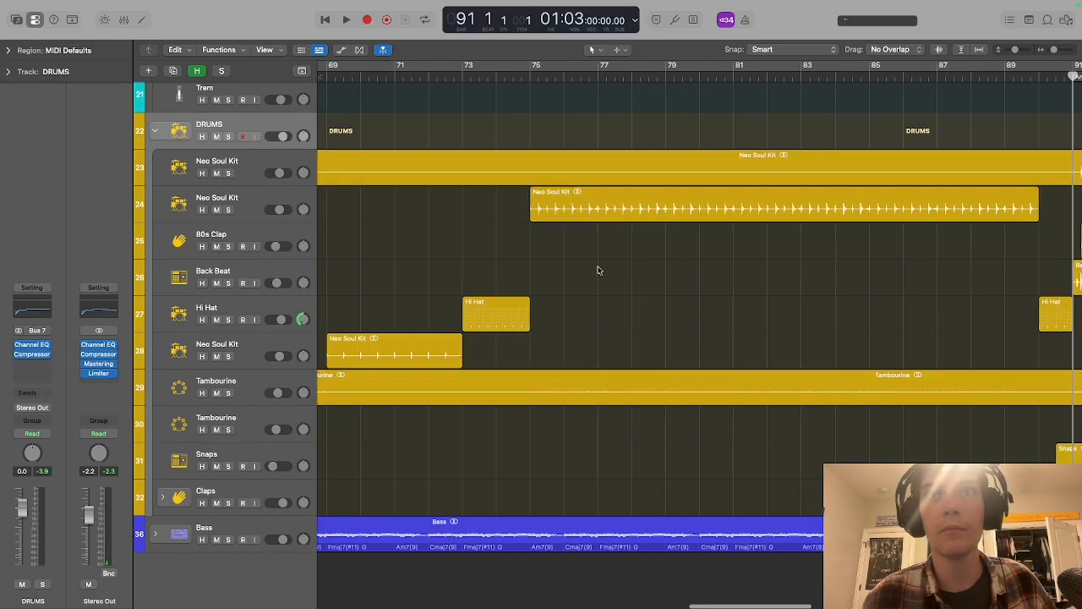
- Solo the second Neo Soul Kit track in the DRUMS stack and play it from bar 75
scroll(597, 270, "right", 2)
scroll(597, 268, "left", 4)
scroll(597, 268, "up", 5)
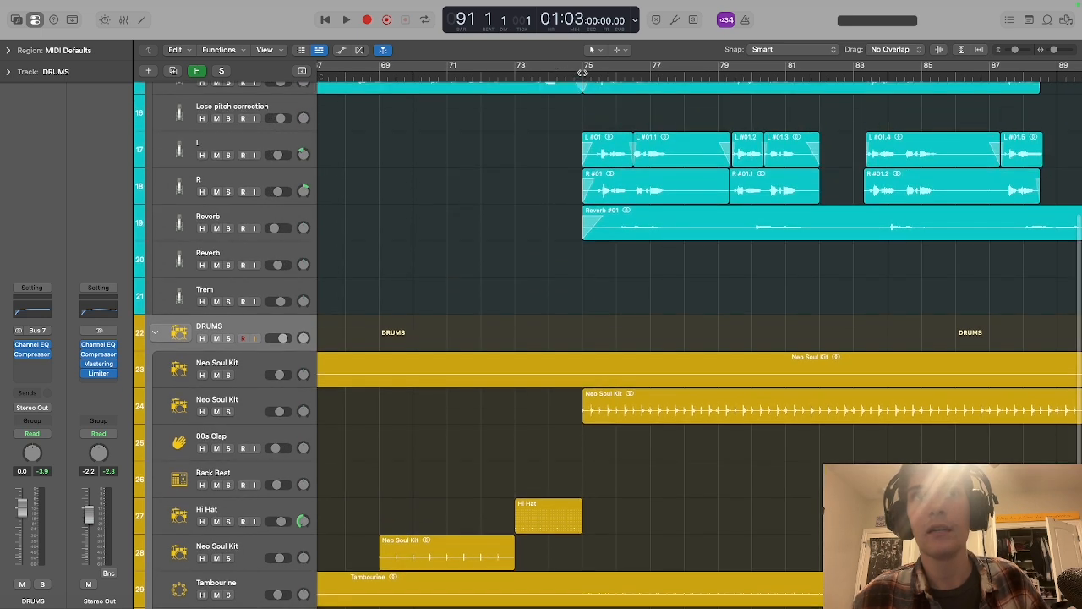
left_click(582, 72)
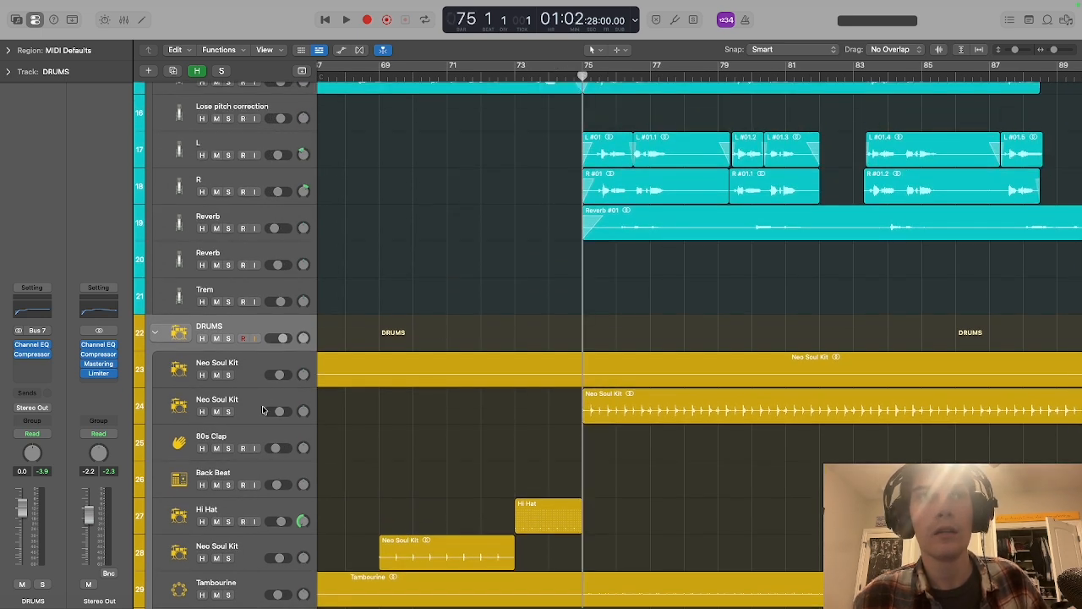
left_click(236, 410)
left_click(227, 412)
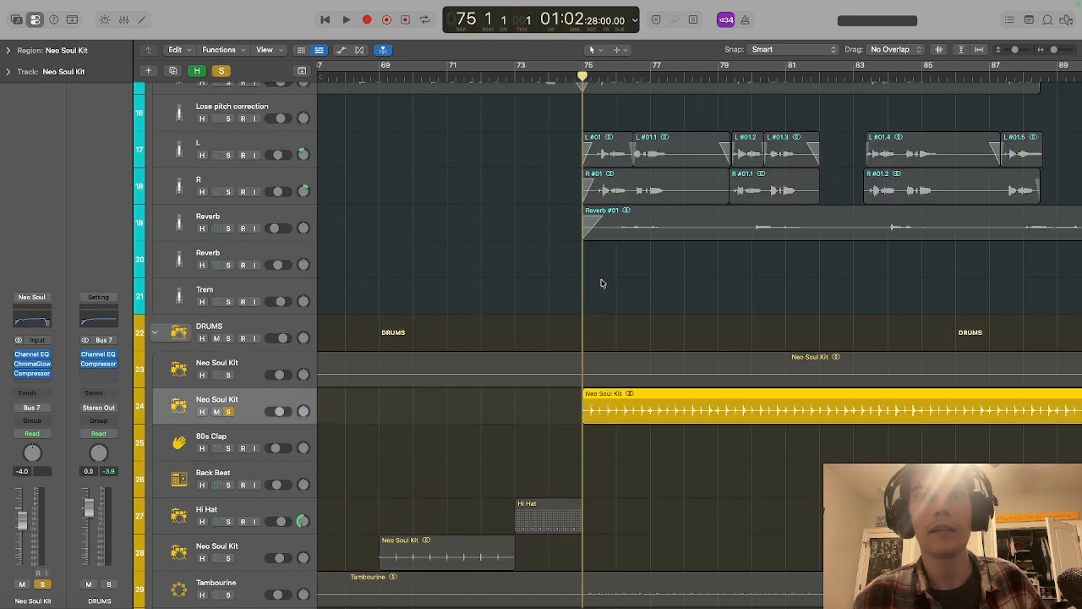
key("space")
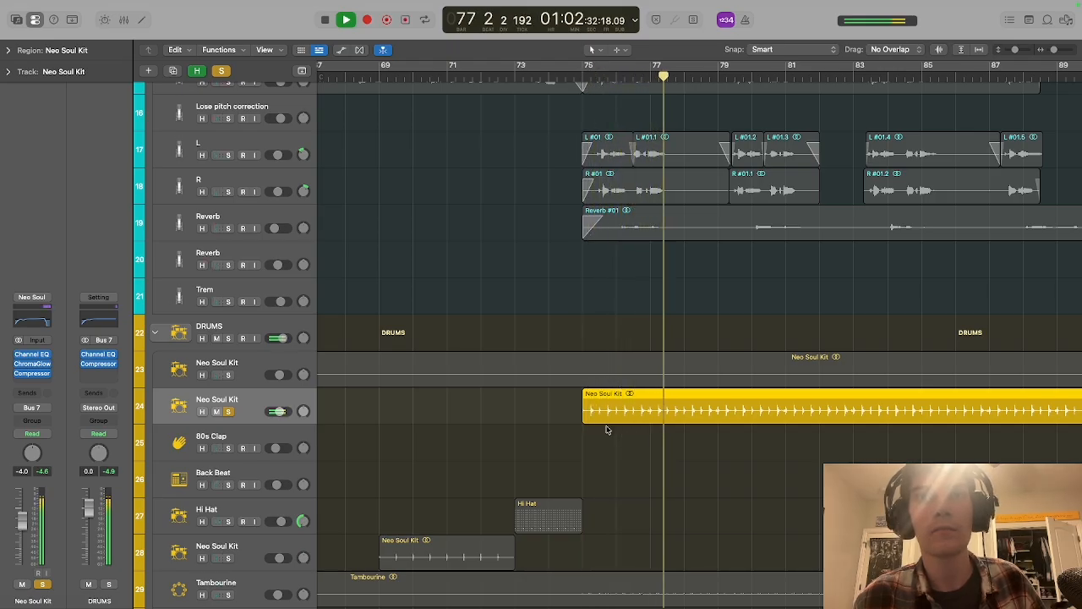
- Replay the soloed Neo Soul Kit region from bar 75, then stop and return the playhead to bar 75
scroll(605, 428, "left", 5)
scroll(591, 419, "right", 2)
left_click(322, 21)
left_click(691, 71)
left_click(691, 85)
left_click(689, 72)
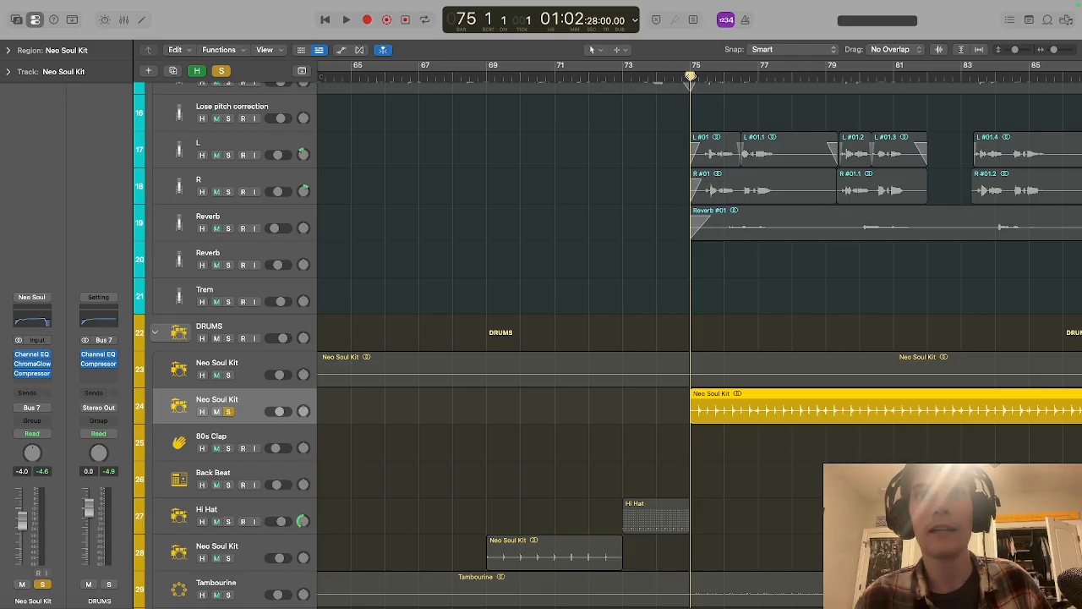
key("space")
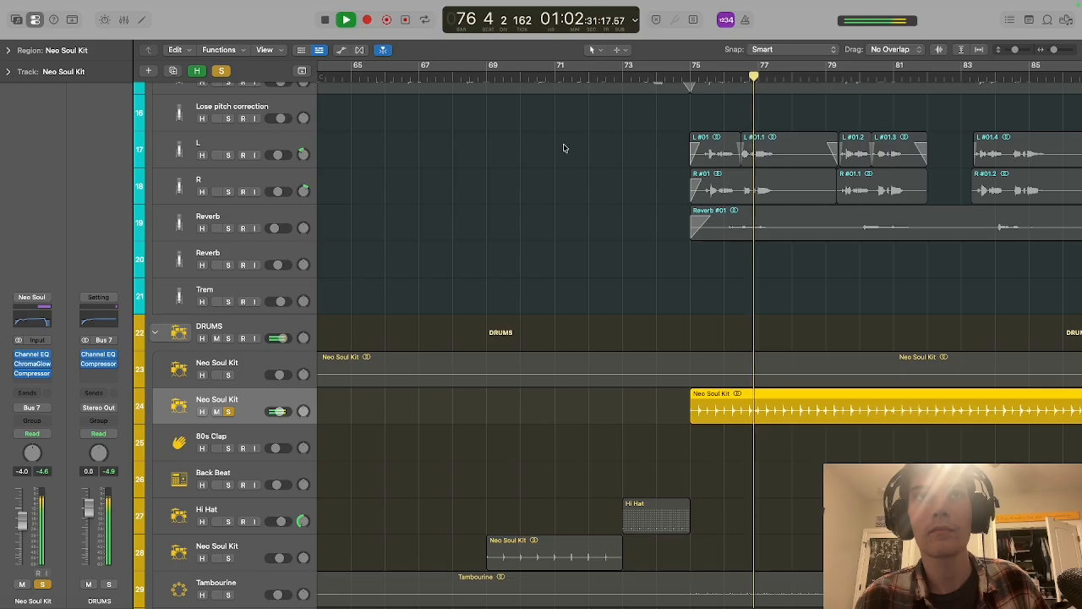
key("space")
left_click(689, 81)
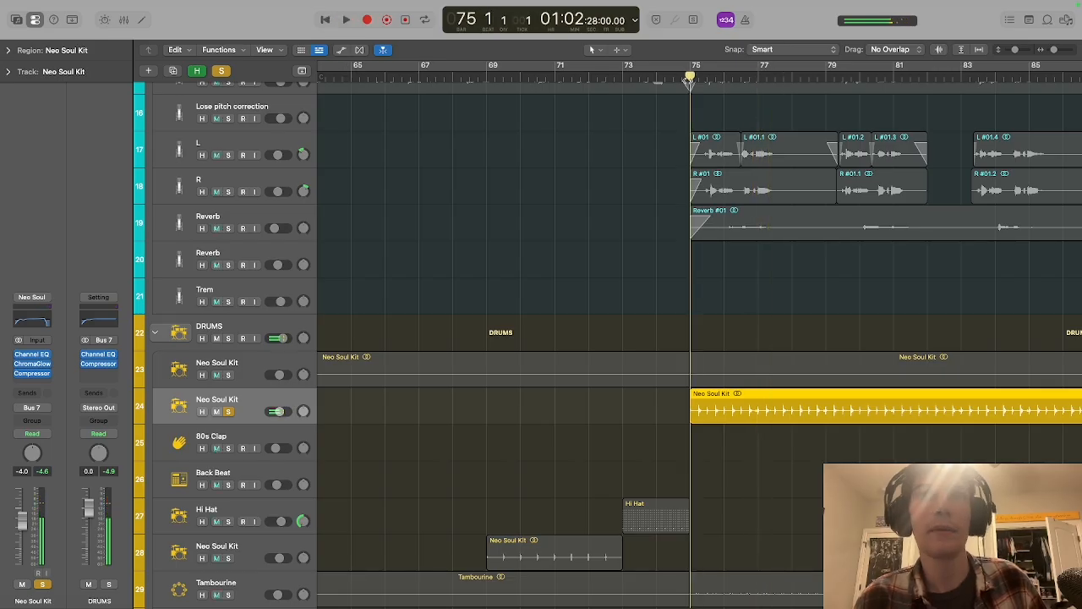
- Unsolo the second Neo Soul Kit track and collapse the DRUMS and VOX stacks
scroll(557, 389, "down", 1)
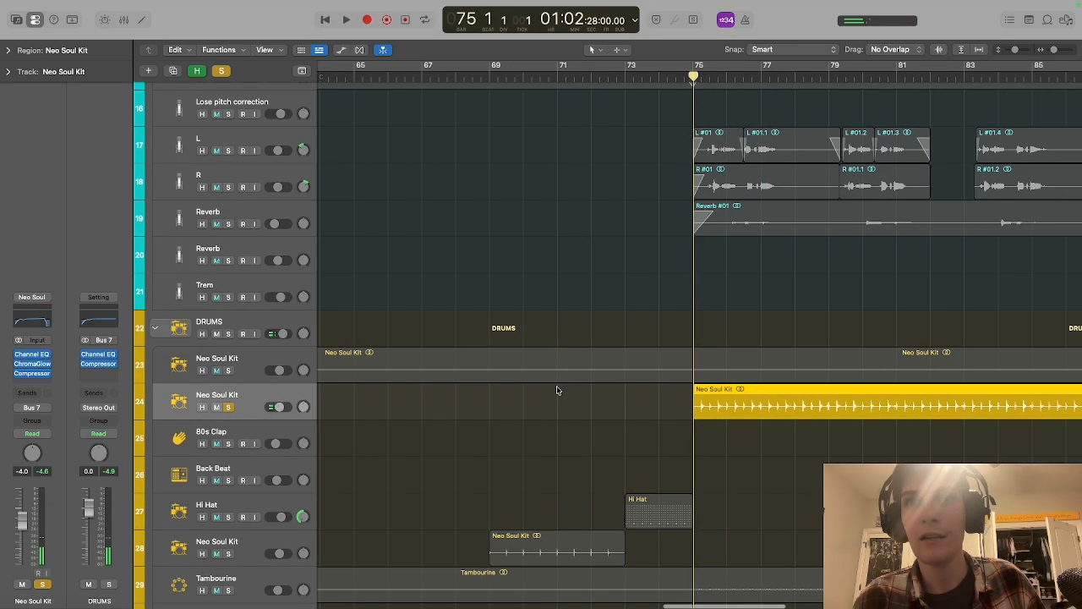
left_click(229, 409)
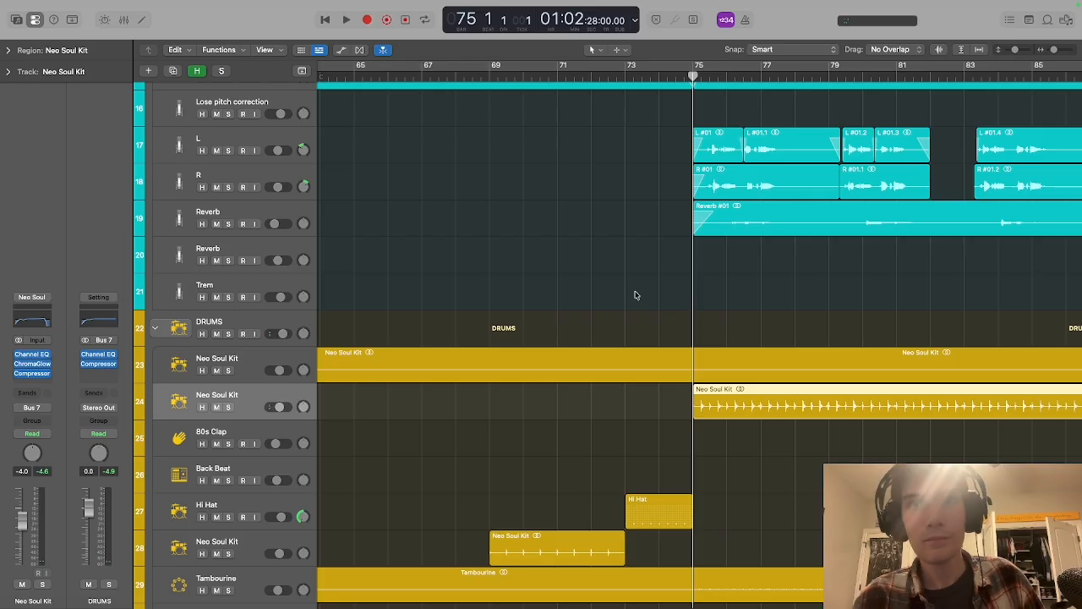
scroll(814, 406, "down", 5)
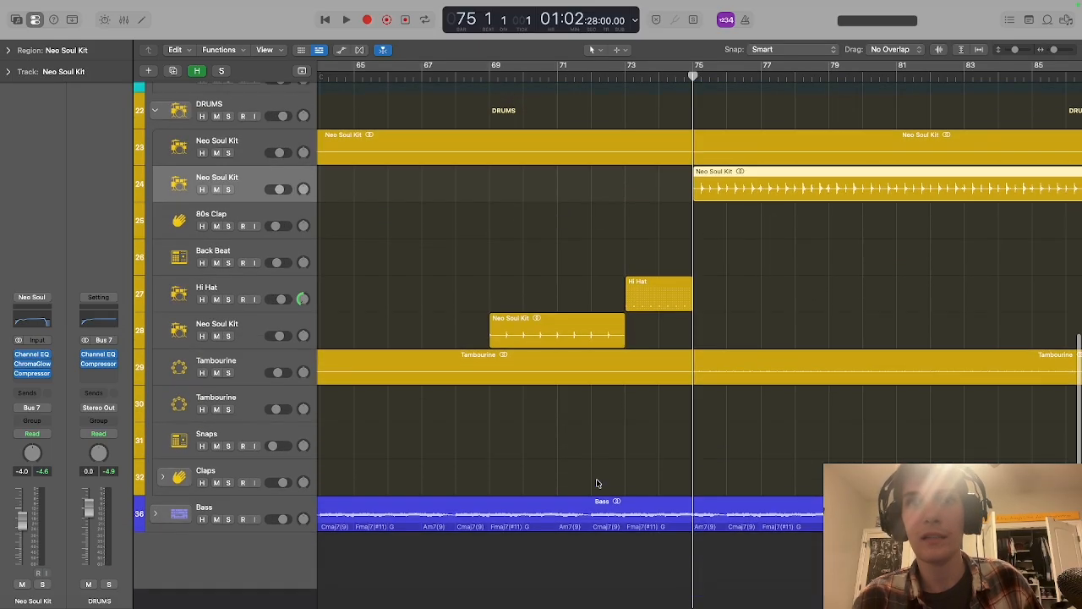
scroll(689, 480, "up", 5)
scroll(689, 479, "down", 5)
scroll(689, 480, "right", 6)
scroll(689, 480, "left", 4)
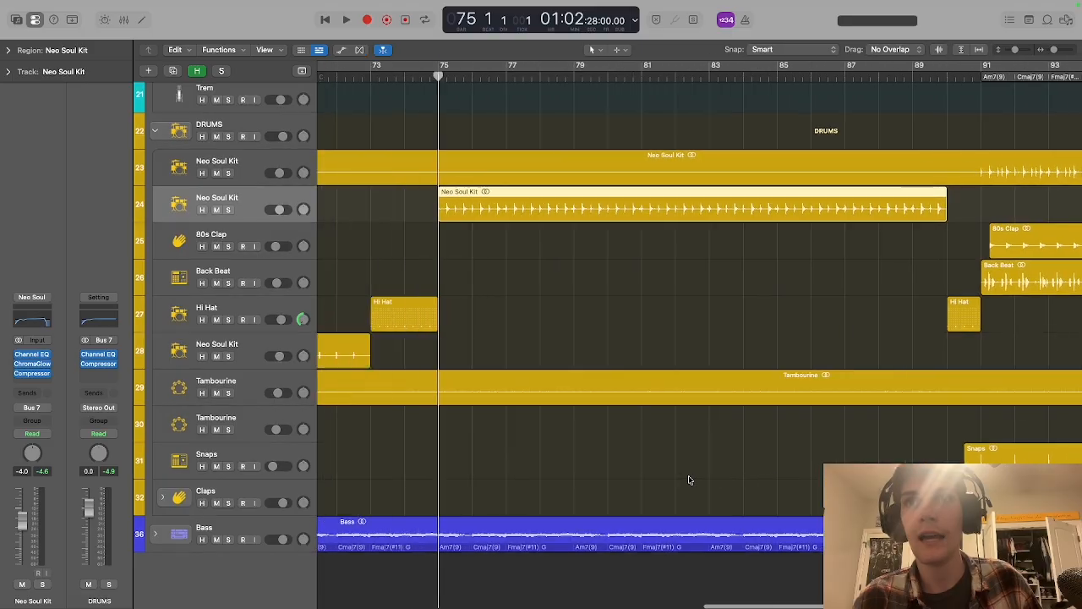
scroll(690, 479, "up", 6)
scroll(690, 479, "up", 1)
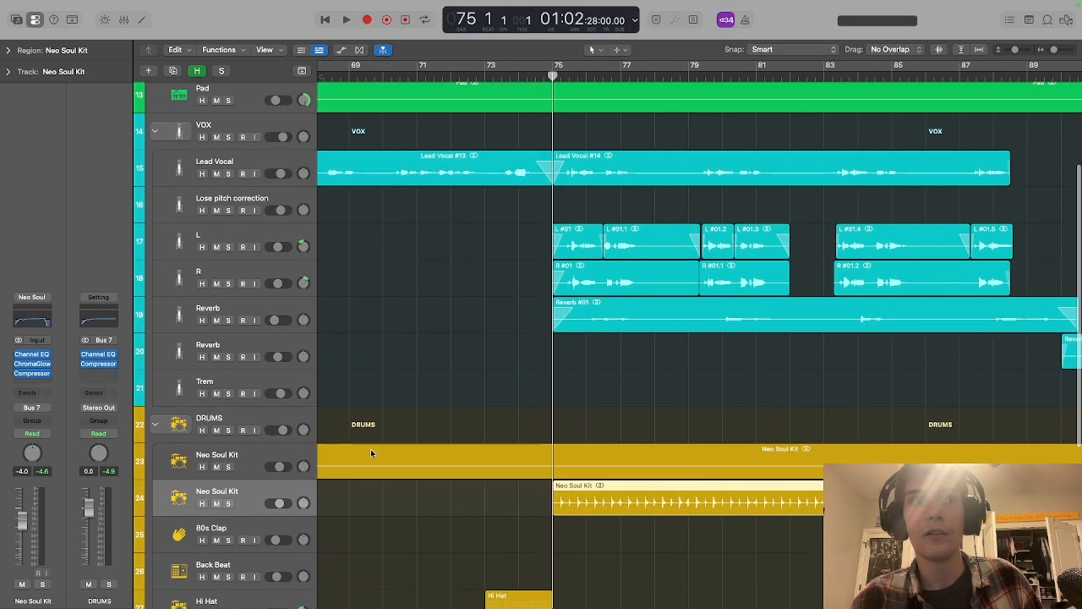
left_click(155, 425)
left_click(157, 201)
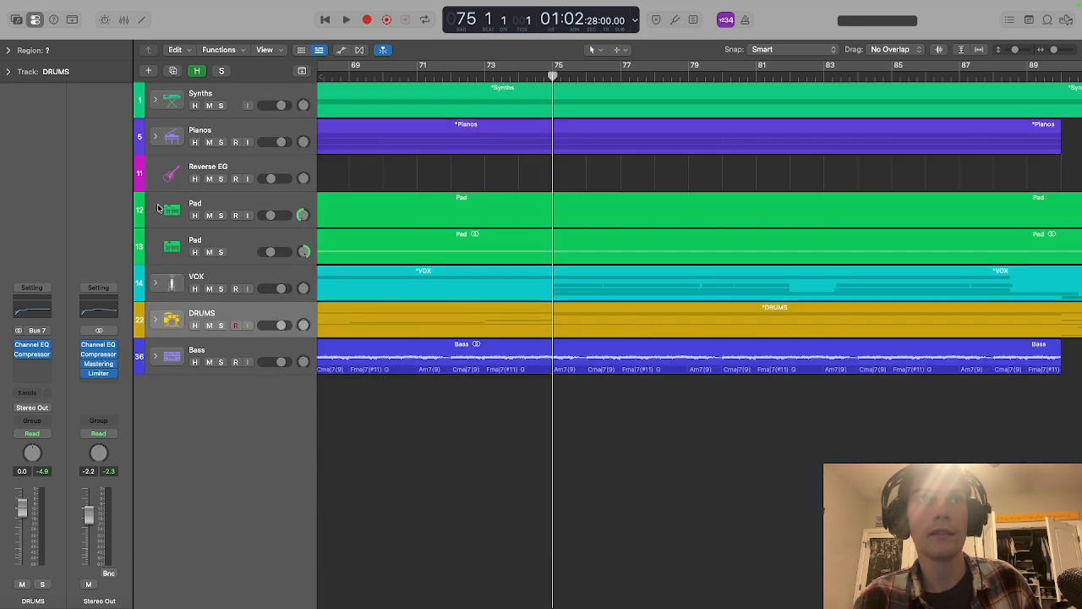
- Play the full mix from bar 73 to about bar 91, stop, and set the playhead at bar 91
left_click(492, 77)
key("space")
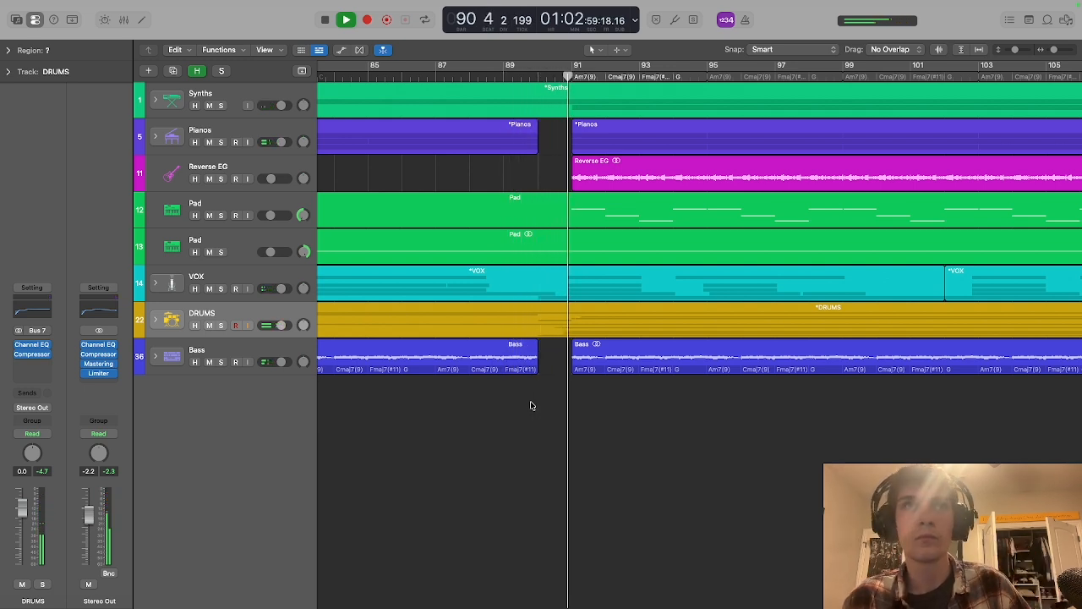
key("space")
left_click_drag(582, 77, 571, 79)
- Expand the Synths stack and select the long region on its first Synth track
left_click(154, 137)
left_click(155, 138)
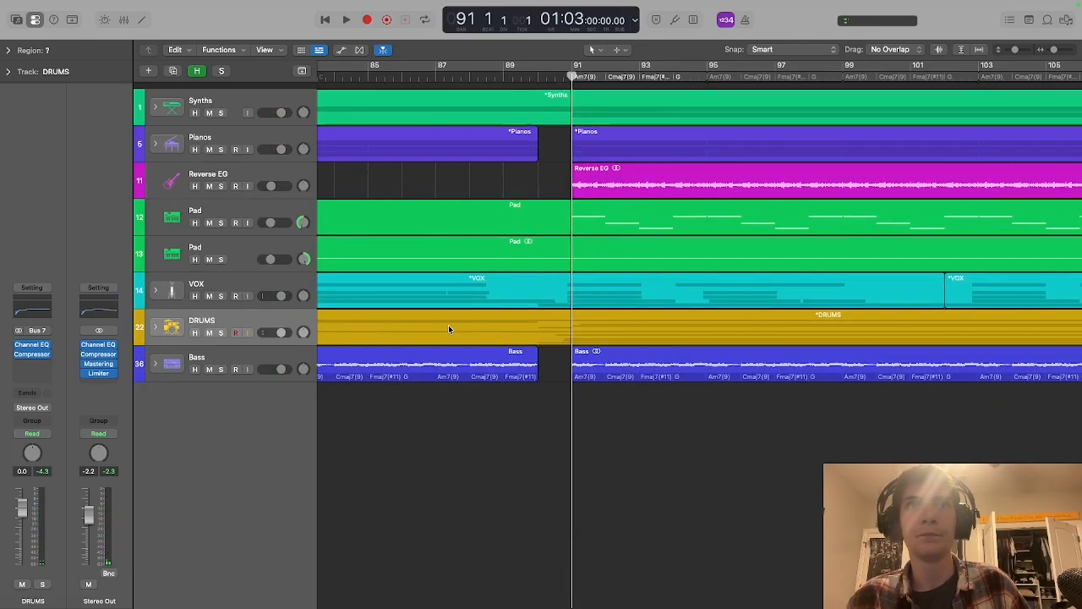
left_click(156, 101)
scroll(570, 200, "left", 10)
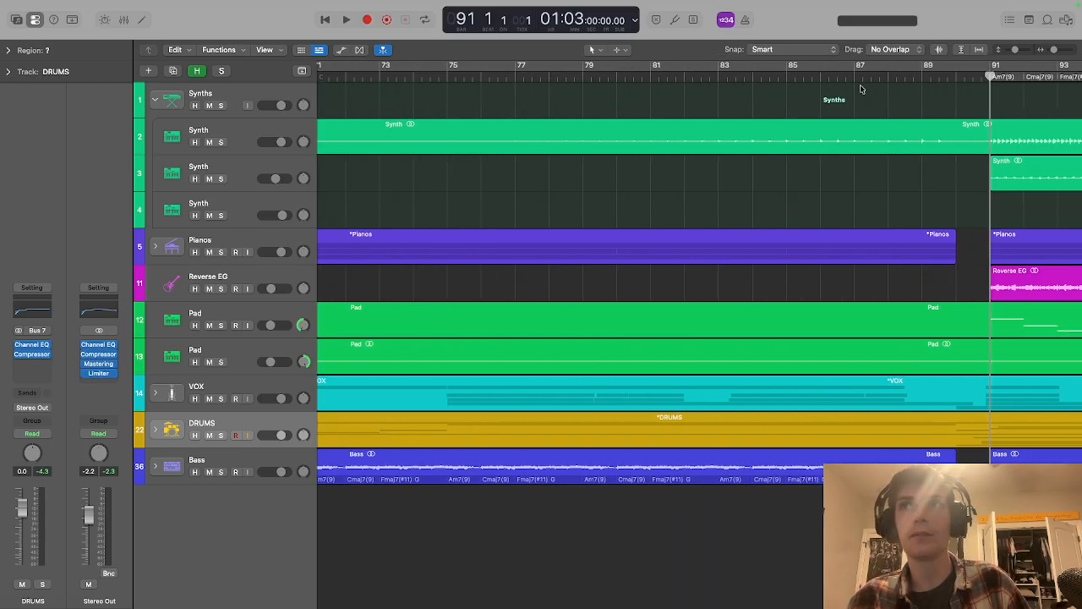
left_click(982, 142)
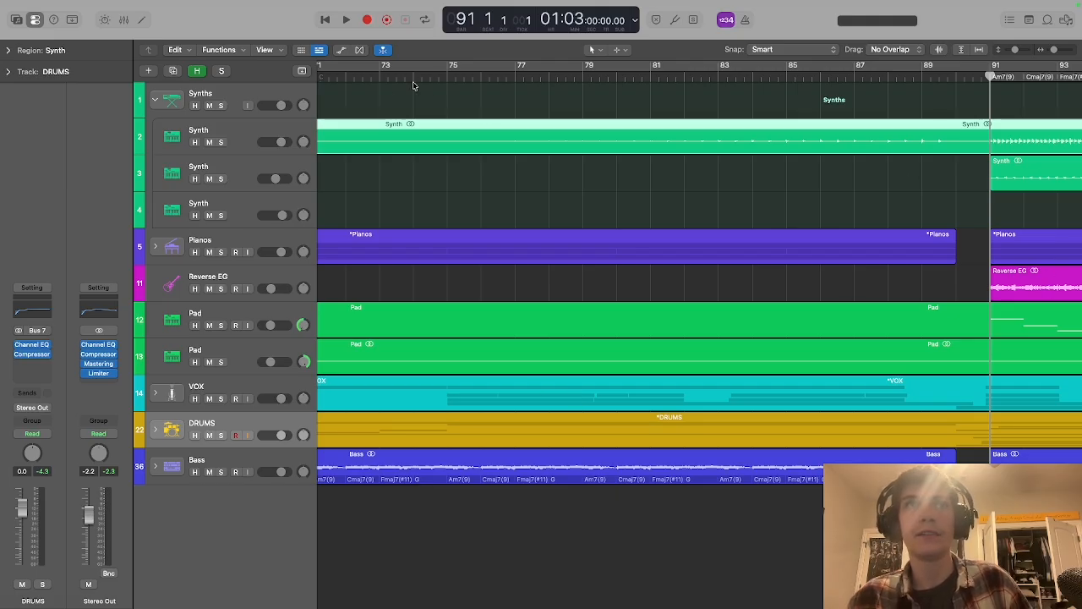
- Solo and select the first Synth track in the Synths stack, and place the playhead at bar 78
left_click(544, 78)
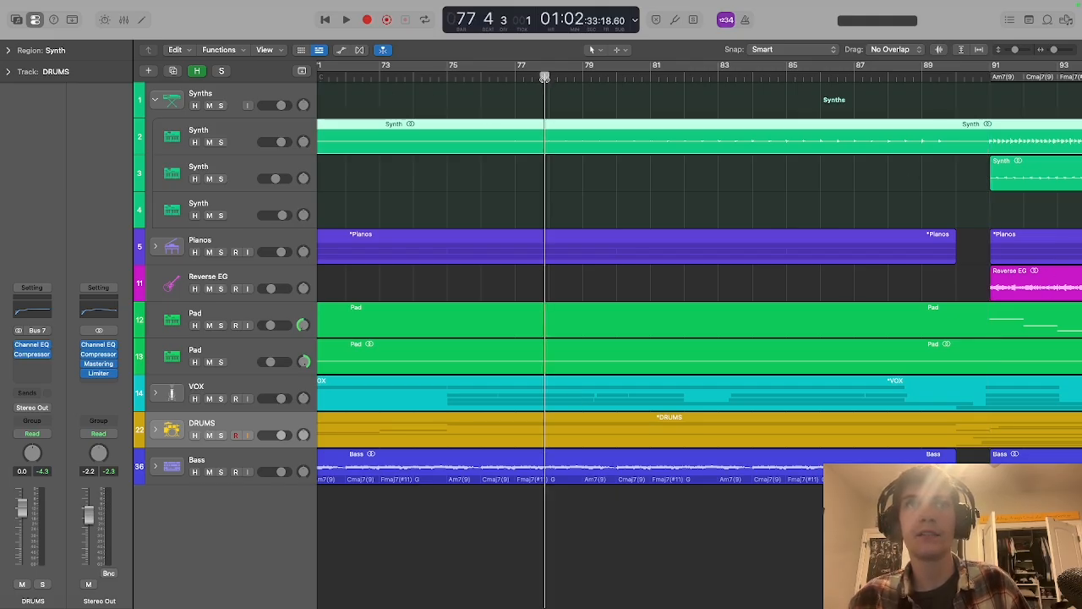
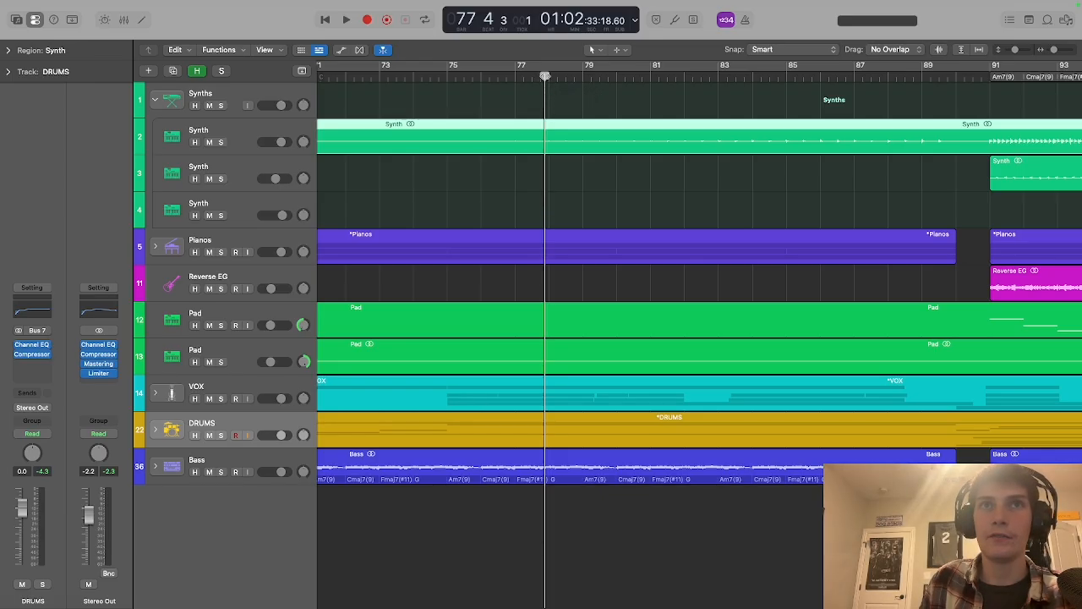
left_click(221, 141)
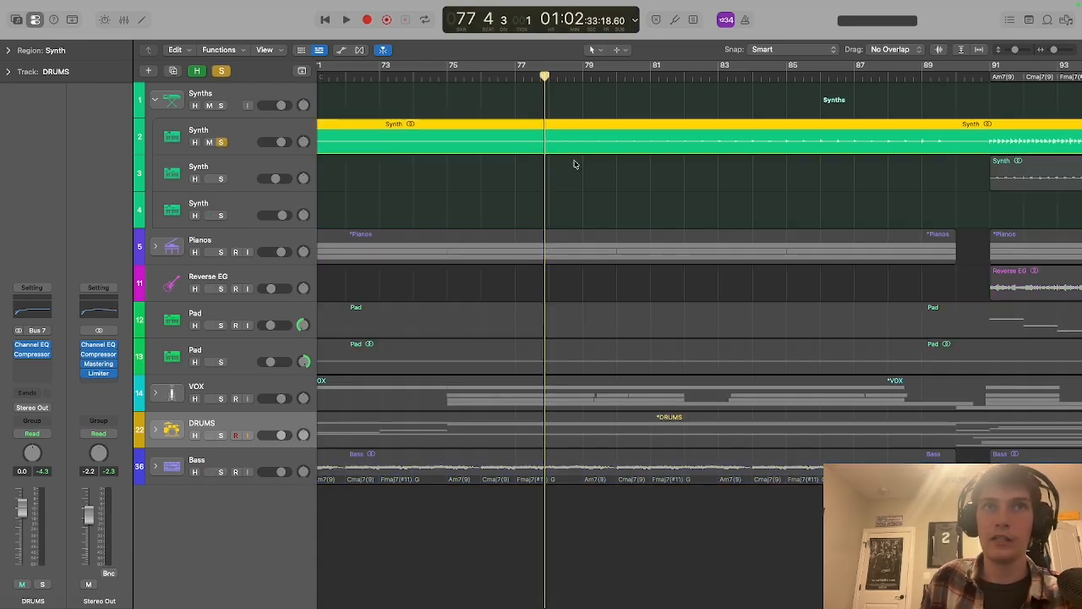
scroll(578, 162, "right", 10)
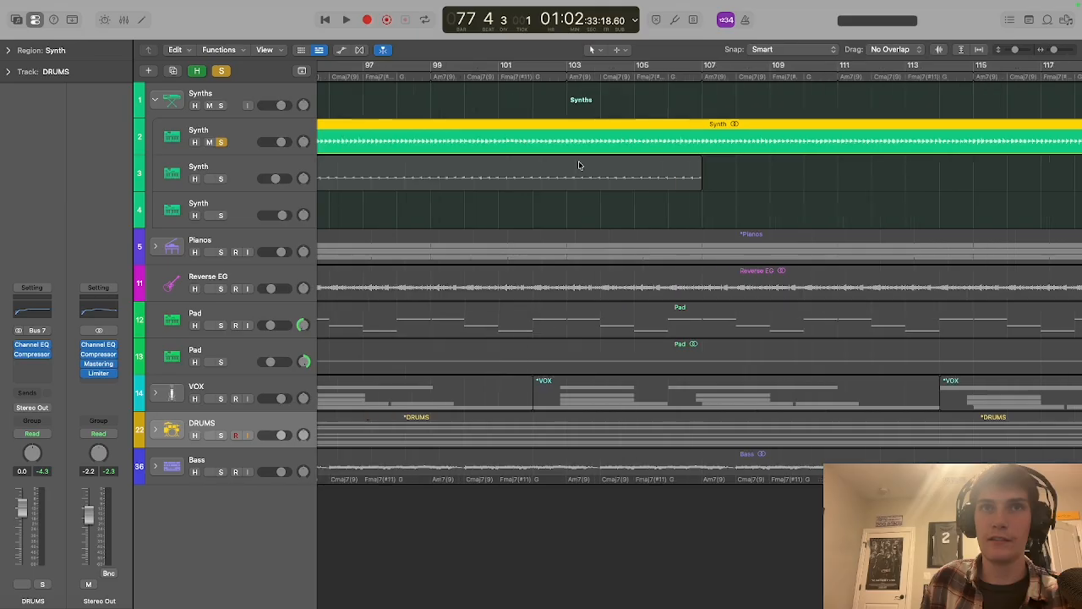
scroll(578, 165, "left", 10)
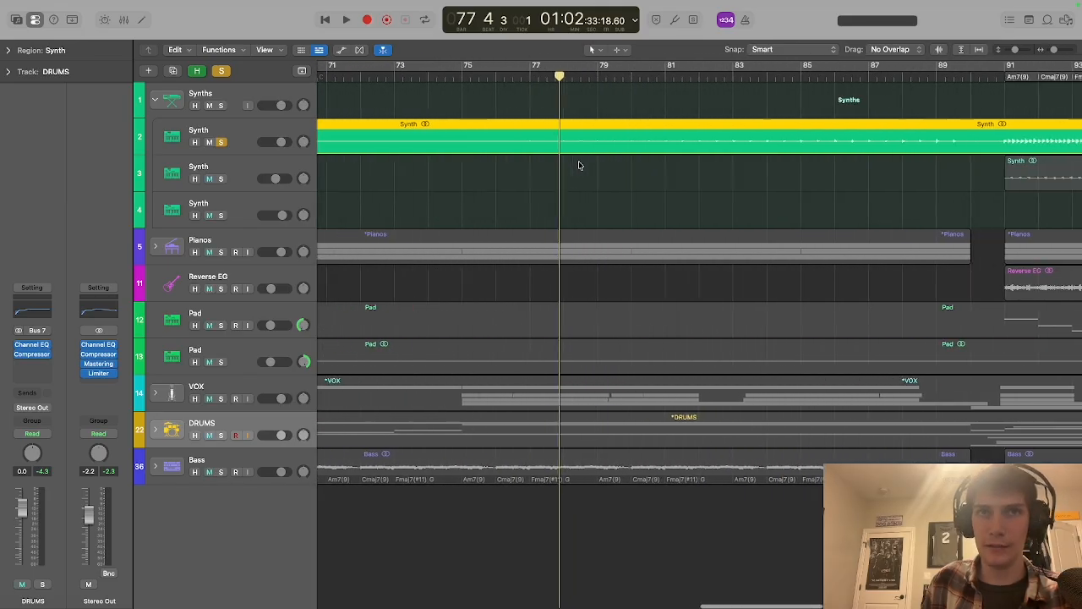
scroll(579, 163, "left", 1)
left_click_drag(579, 76, 583, 76)
left_click(232, 137)
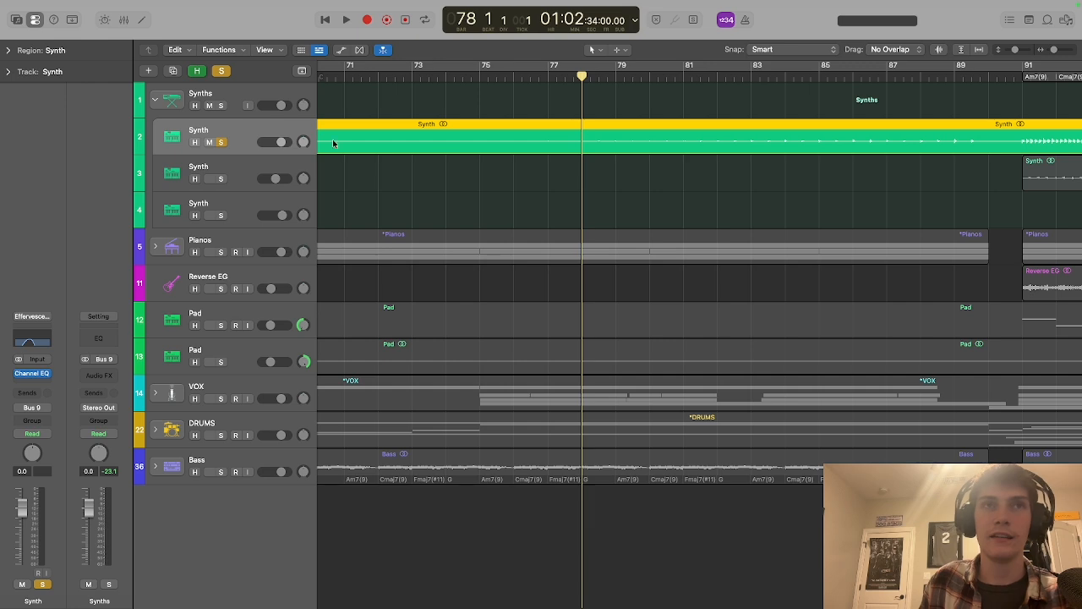
- Show automation on the tracks and check the first Synth track's list of automation parameters, keeping Volume
mouse_move(330, 3)
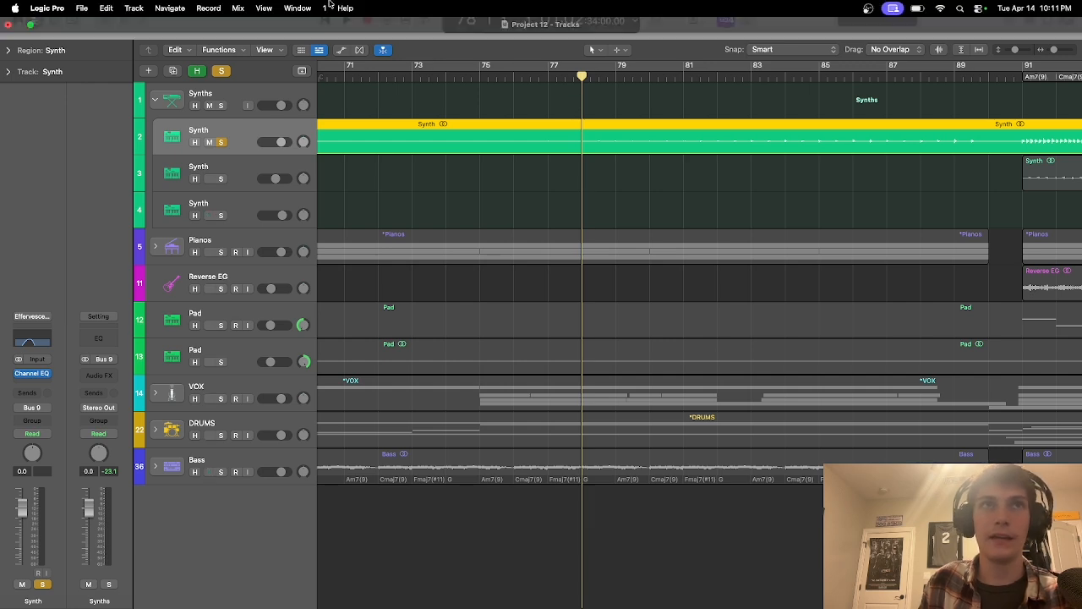
left_click(242, 9)
left_click(249, 26)
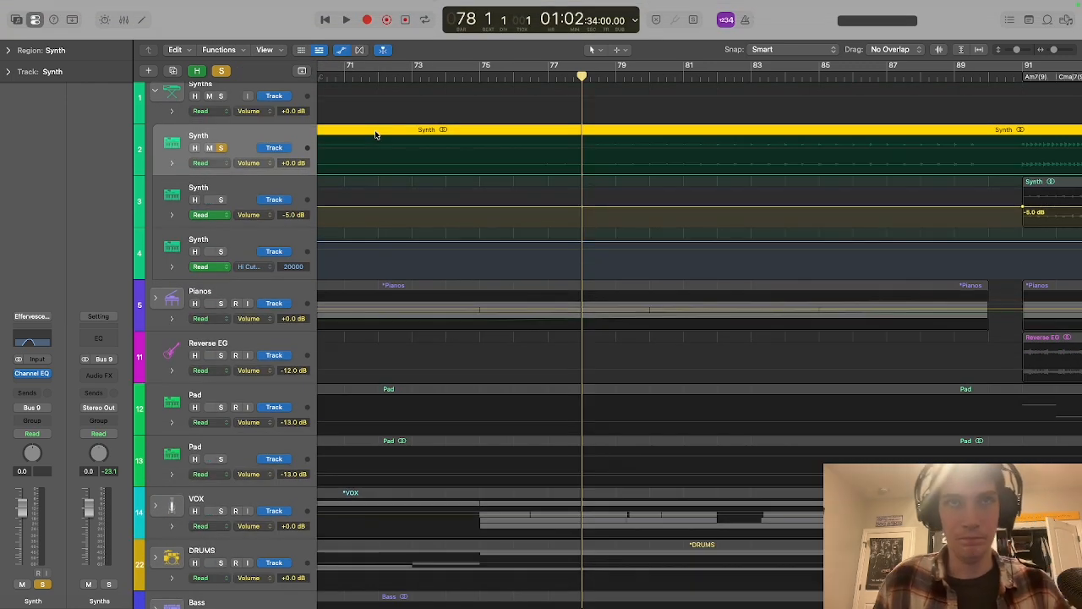
left_click(248, 163)
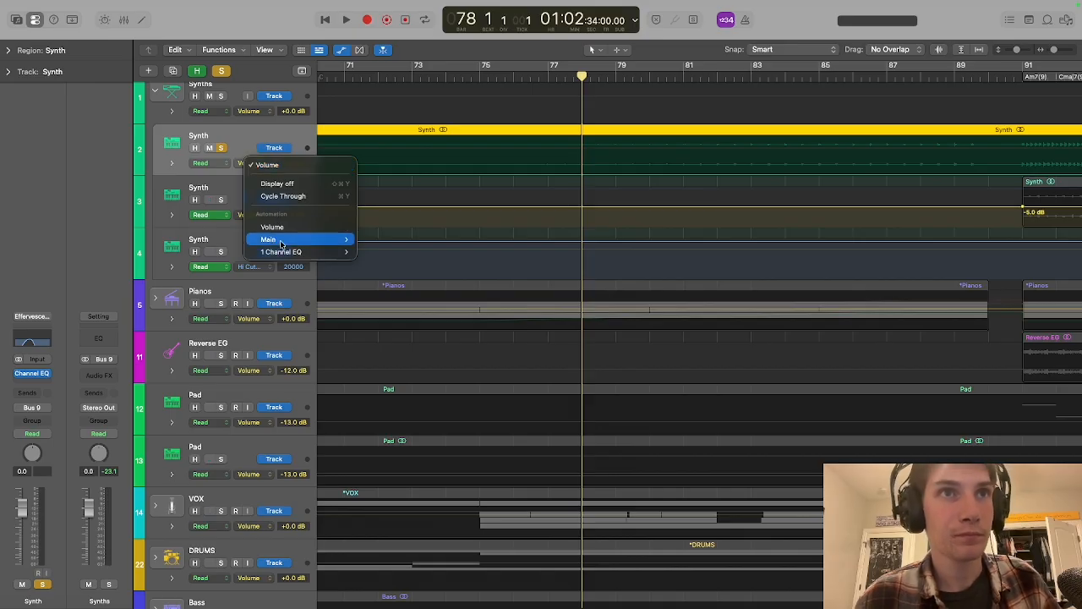
mouse_move(281, 252)
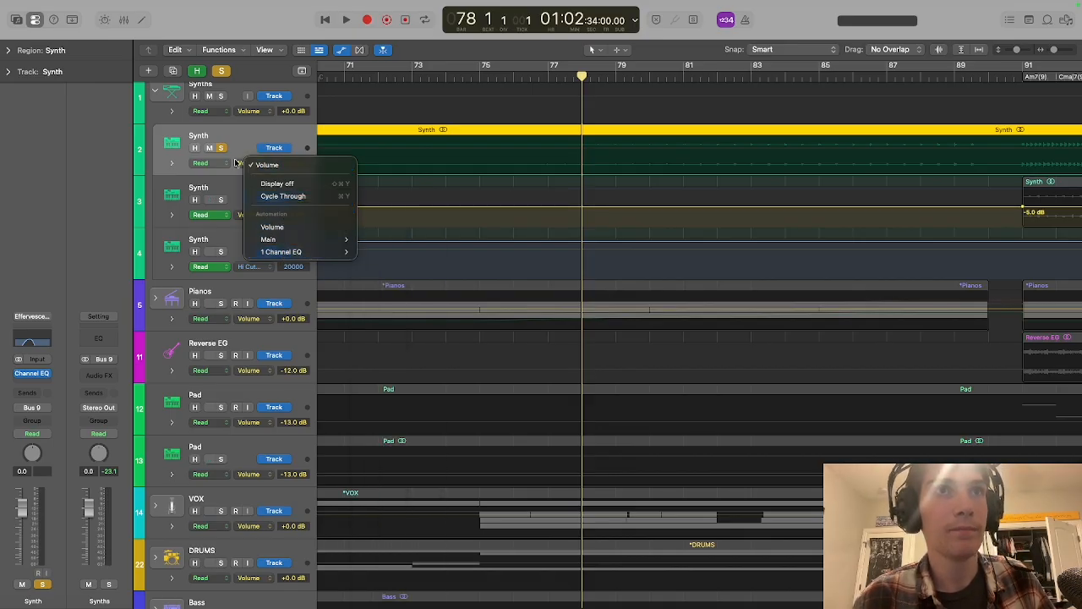
left_click(253, 183)
- Audition the soloed first Synth track from bar 78 and unsolo it during playback to hear the full mix
scroll(282, 175, "left", 5)
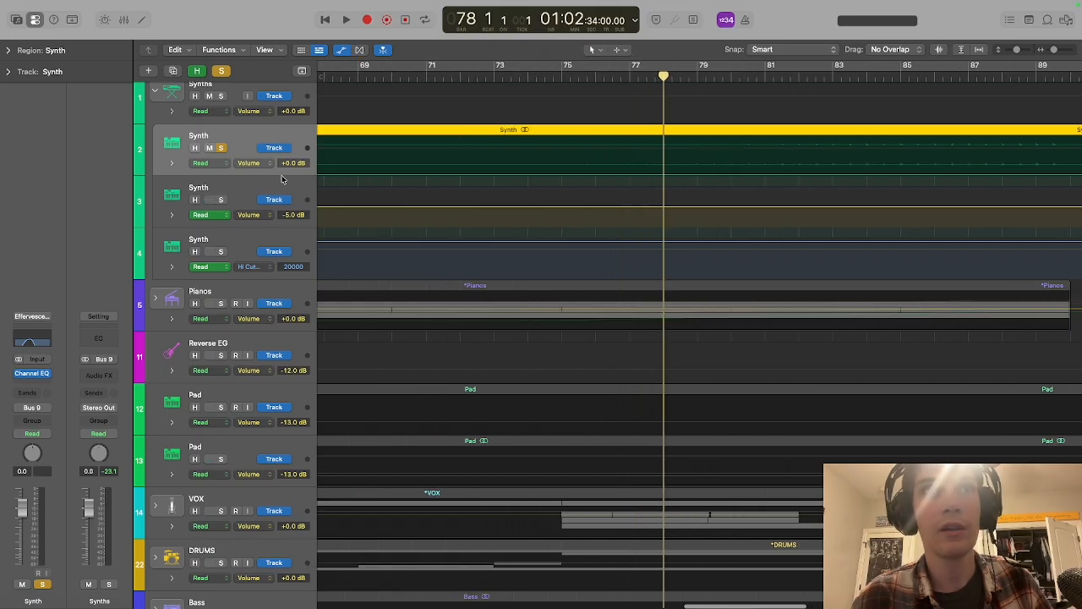
scroll(609, 166, "left", 3)
scroll(605, 164, "right", 8)
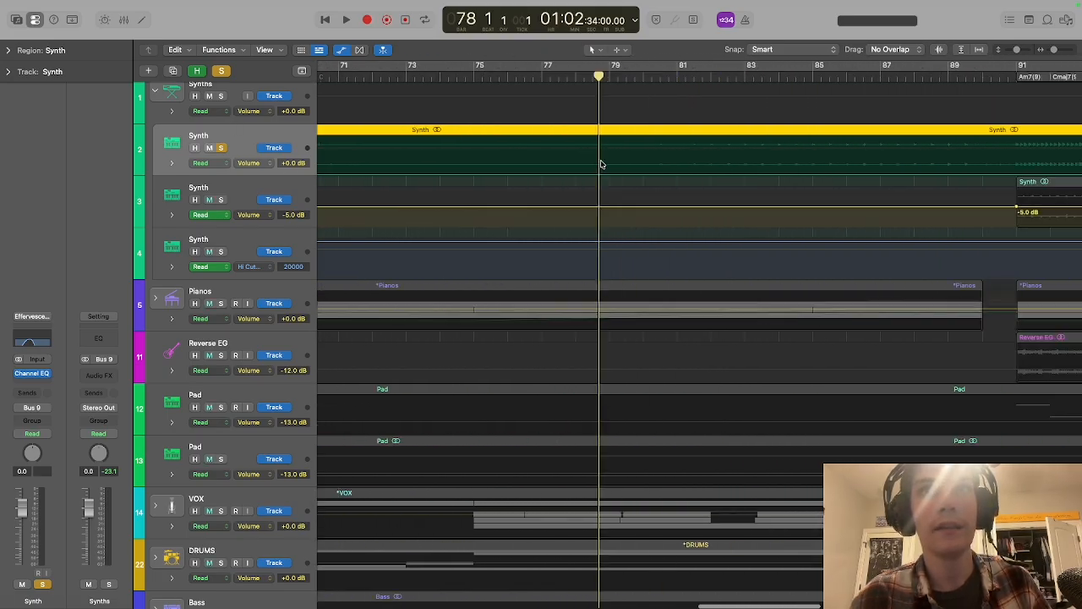
key("space")
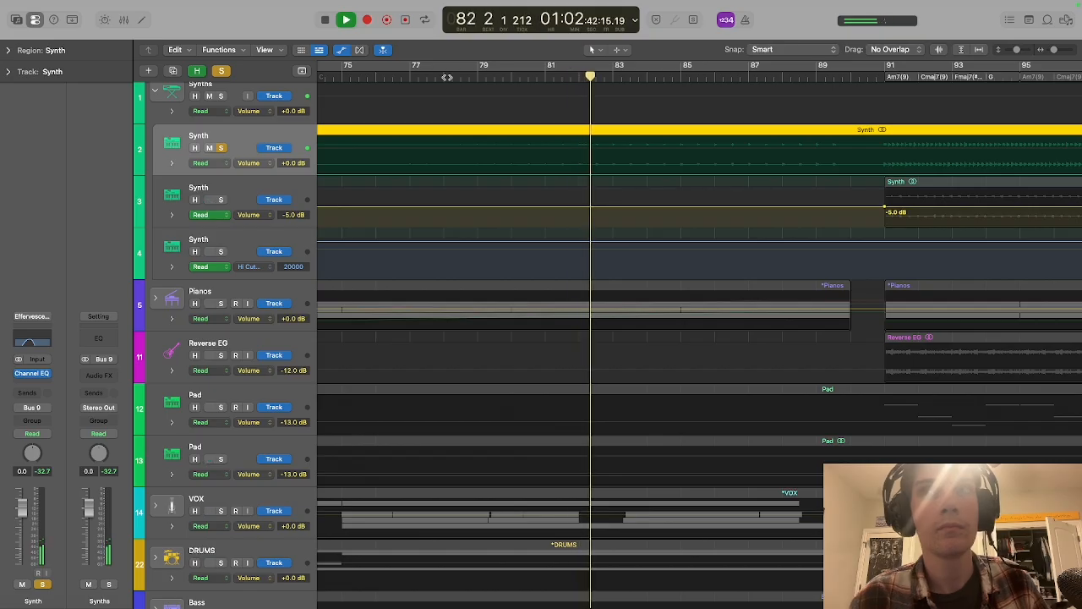
key("s")
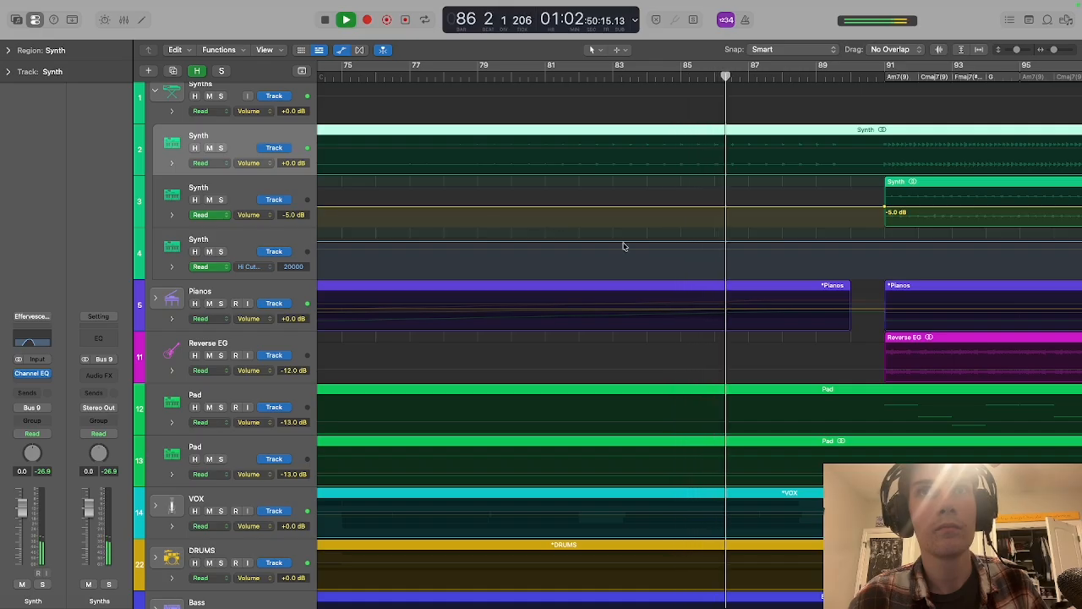
- Follow the full-mix playback past bar 91, select the second Synth track there, and stop
scroll(623, 246, "right", 1)
scroll(623, 246, "right", 5)
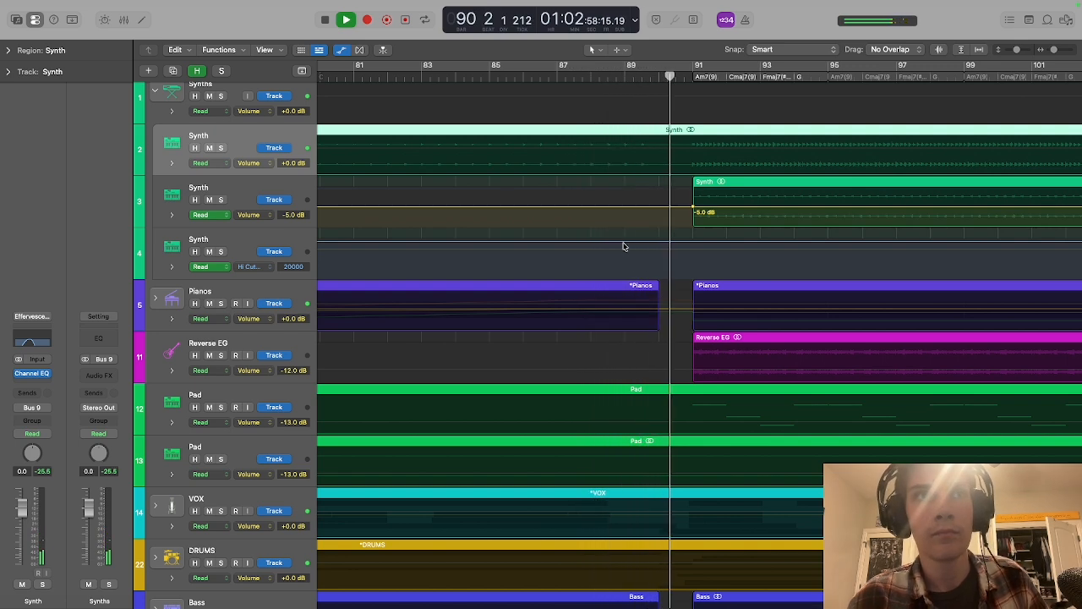
left_click(280, 191)
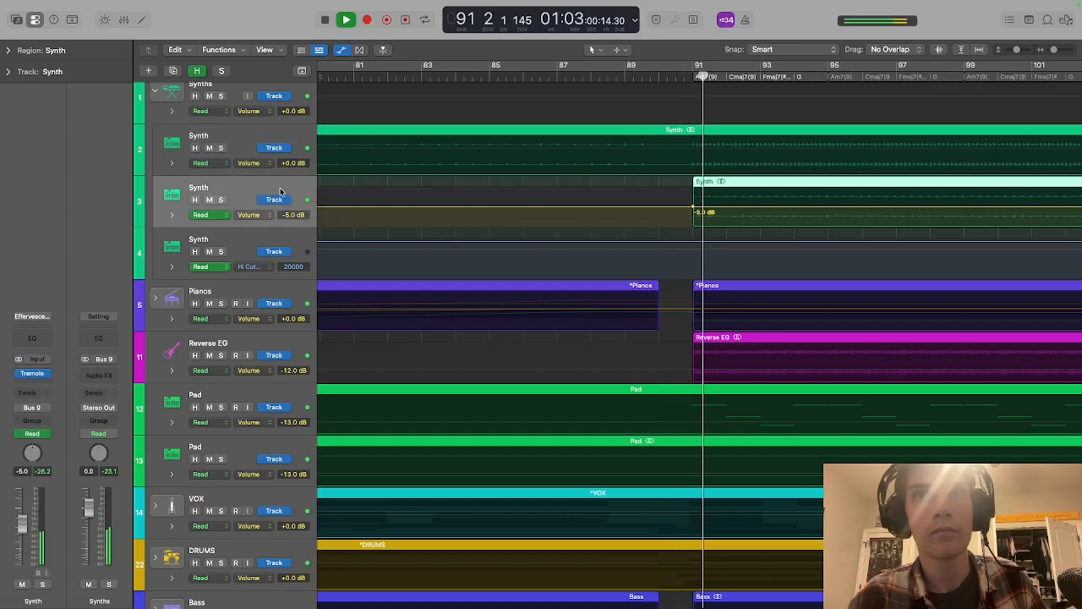
scroll(487, 206, "left", 20)
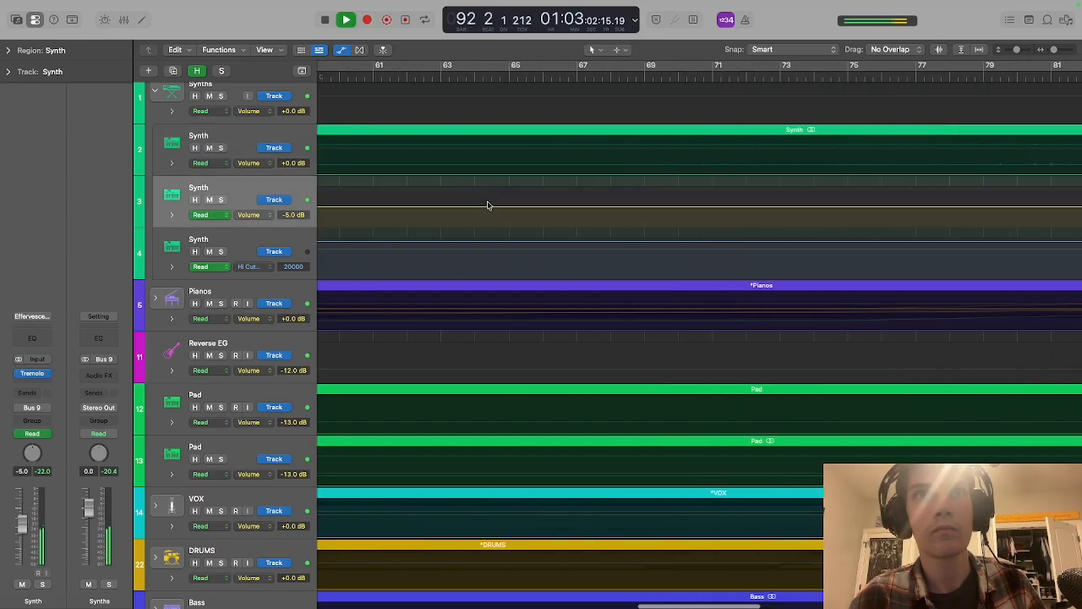
scroll(487, 205, "right", 8)
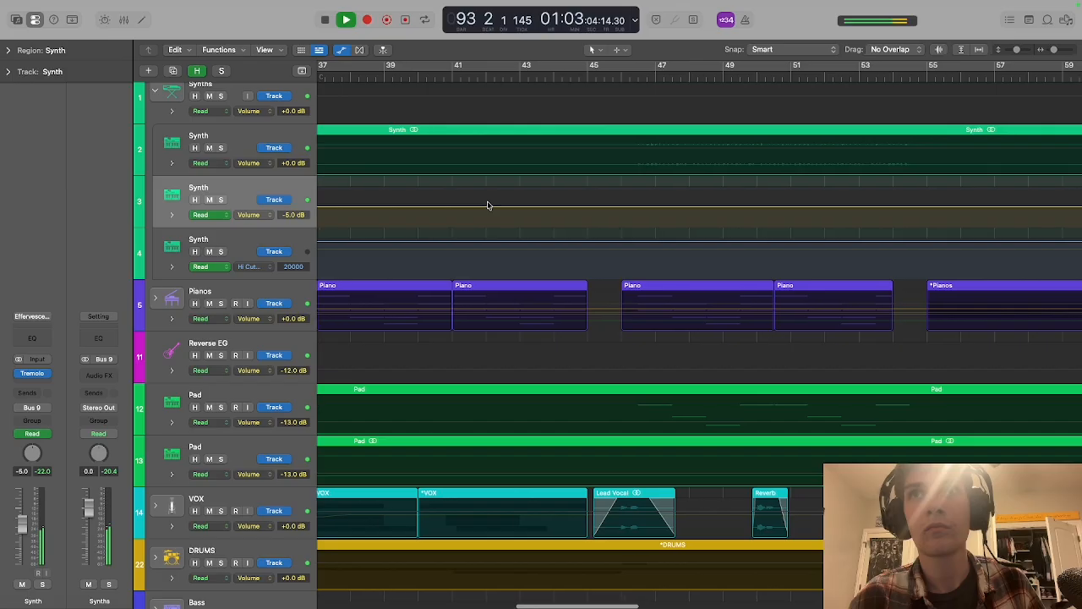
left_click(326, 19)
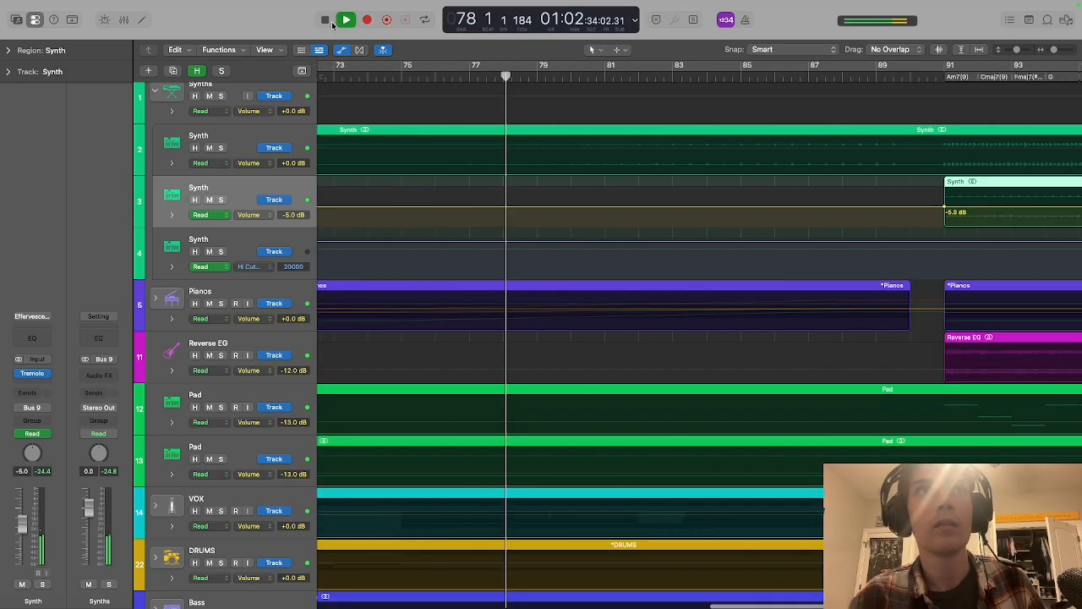
- Collapse the Synths stack, hide the track automation, and place the playhead at bar 91
scroll(186, 127, "up", 1)
left_click(153, 101)
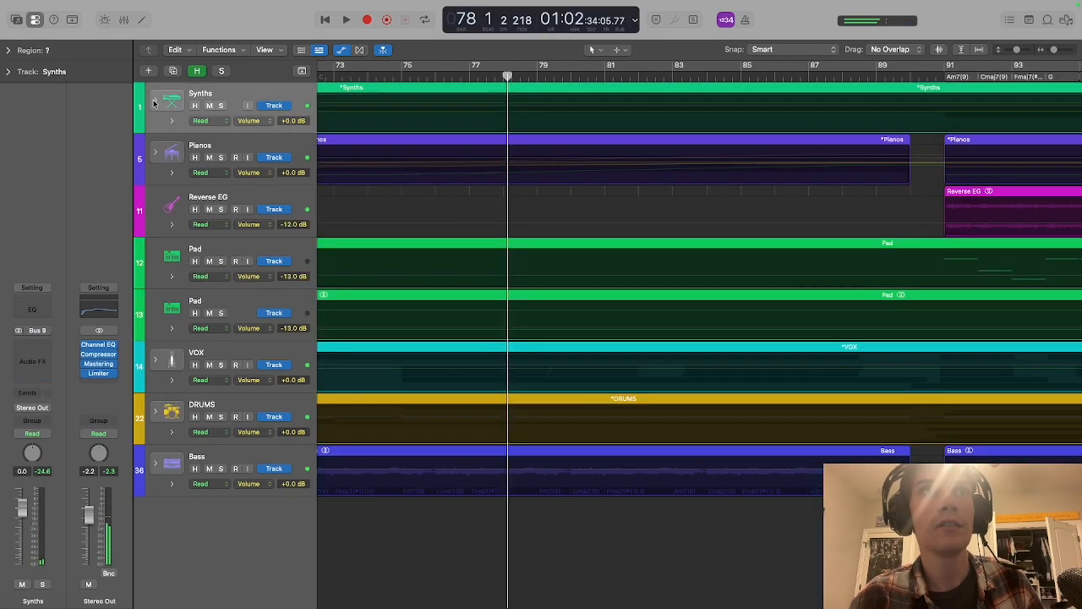
mouse_move(287, 6)
left_click(240, 8)
left_click(246, 26)
scroll(628, 248, "right", 6)
scroll(626, 247, "right", 3)
left_click(441, 71)
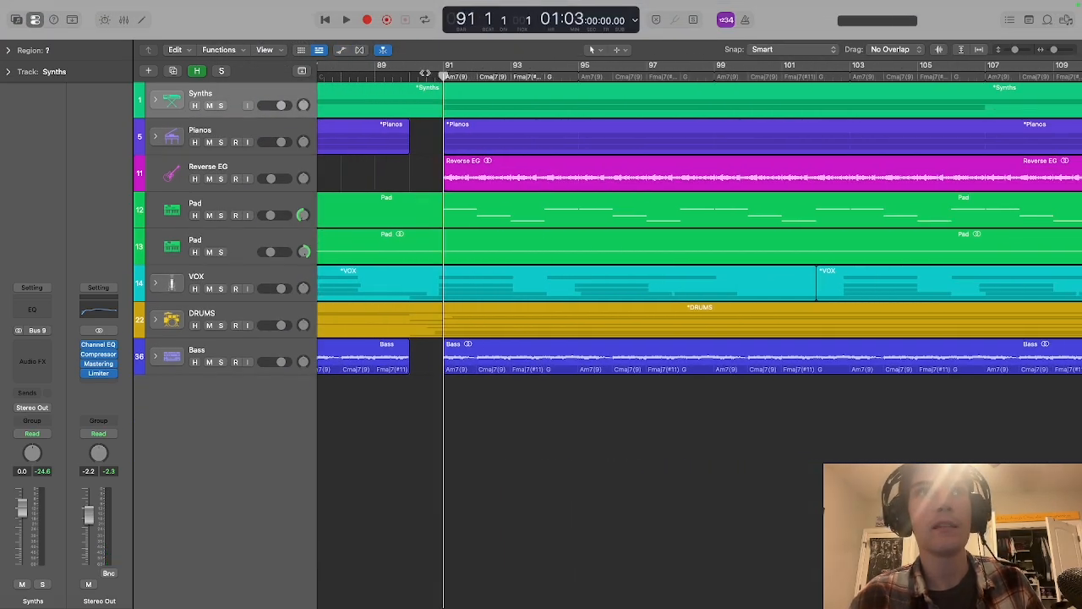
- Expand the Synths stack, audition its first two Synth tracks soloed from bar 91, and return the playhead to bar 91
left_click(156, 102)
left_click(220, 142)
left_click(221, 179)
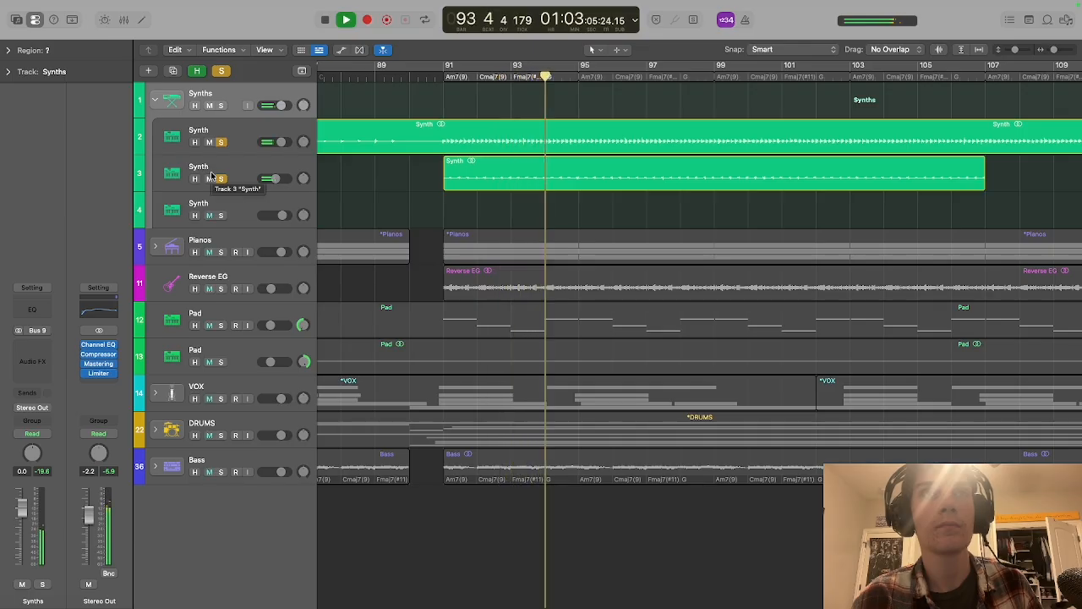
key("space")
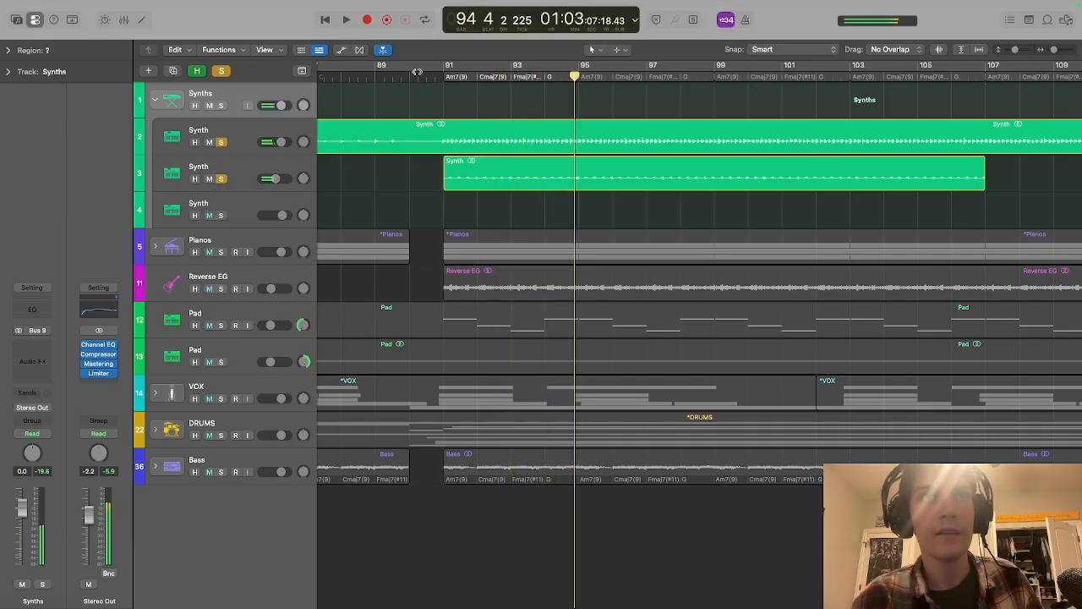
left_click(443, 77)
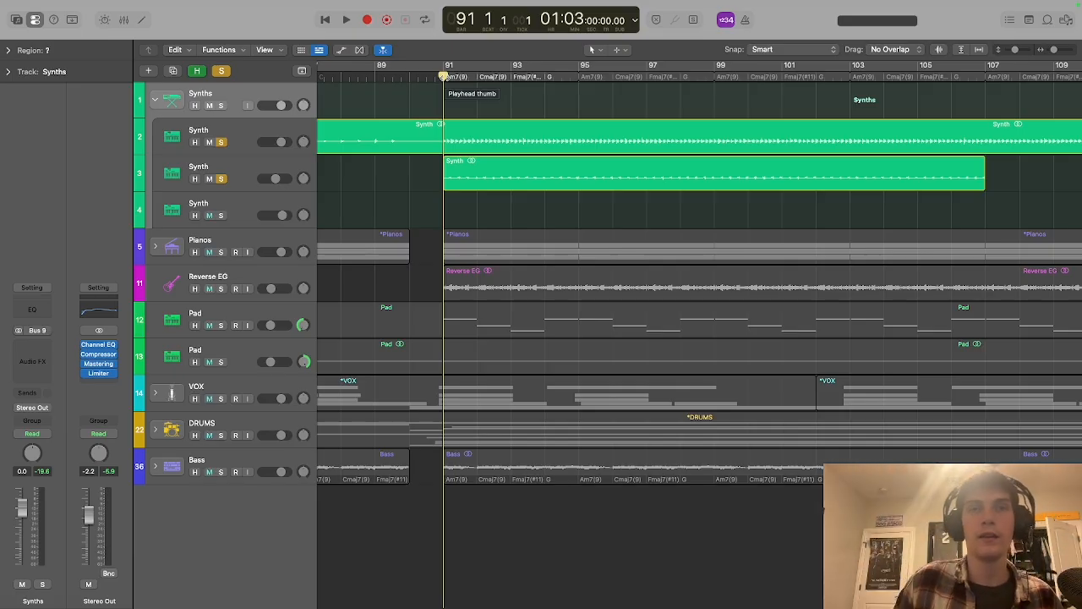
- Unsolo the two Synth tracks and collapse the Synths stack
left_click(221, 141)
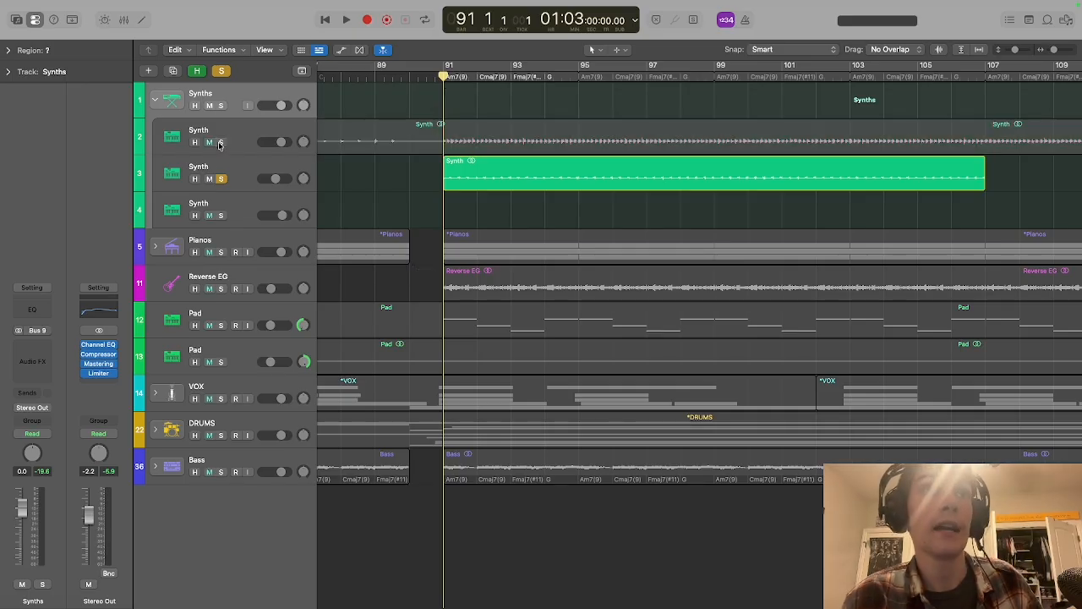
left_click(220, 179)
left_click(154, 101)
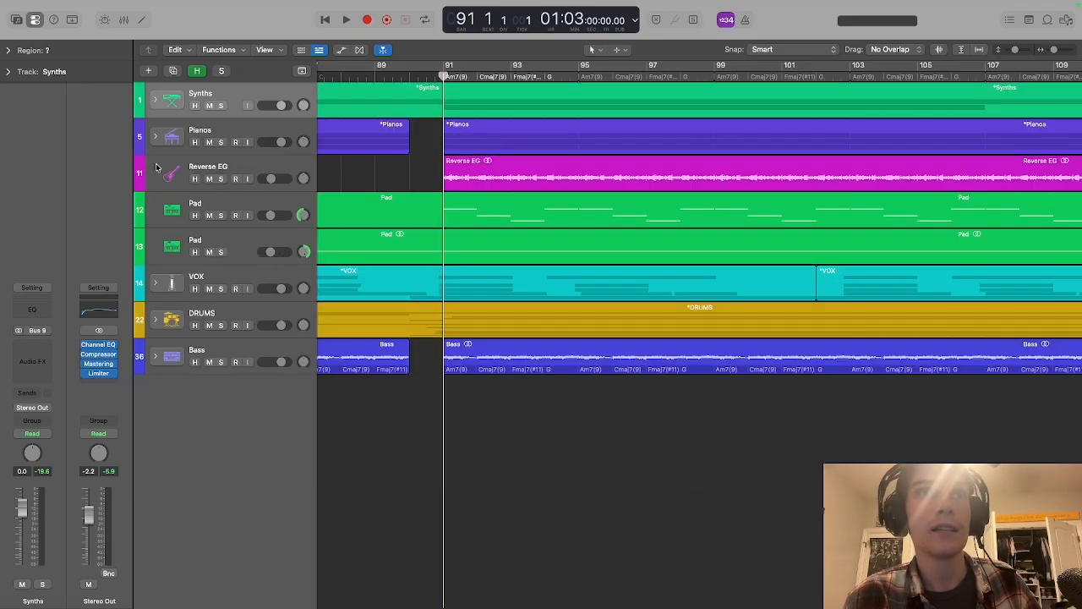
- Expand the Pianos stack and play its Piano Notes and Synth tracks soloed together from bar 91
left_click(155, 137)
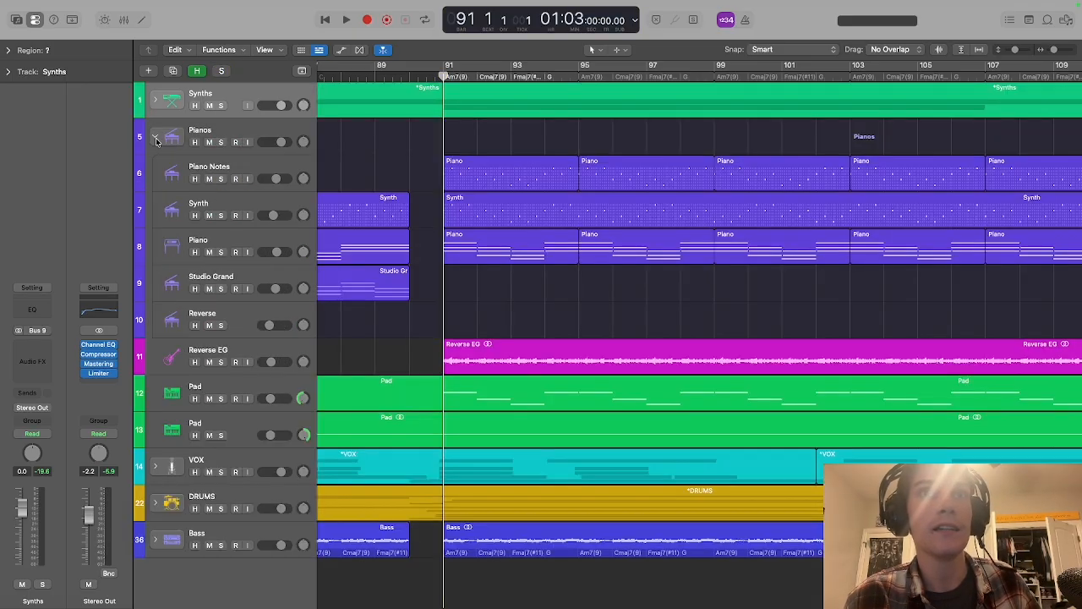
left_click(221, 178)
left_click(221, 215)
key("space")
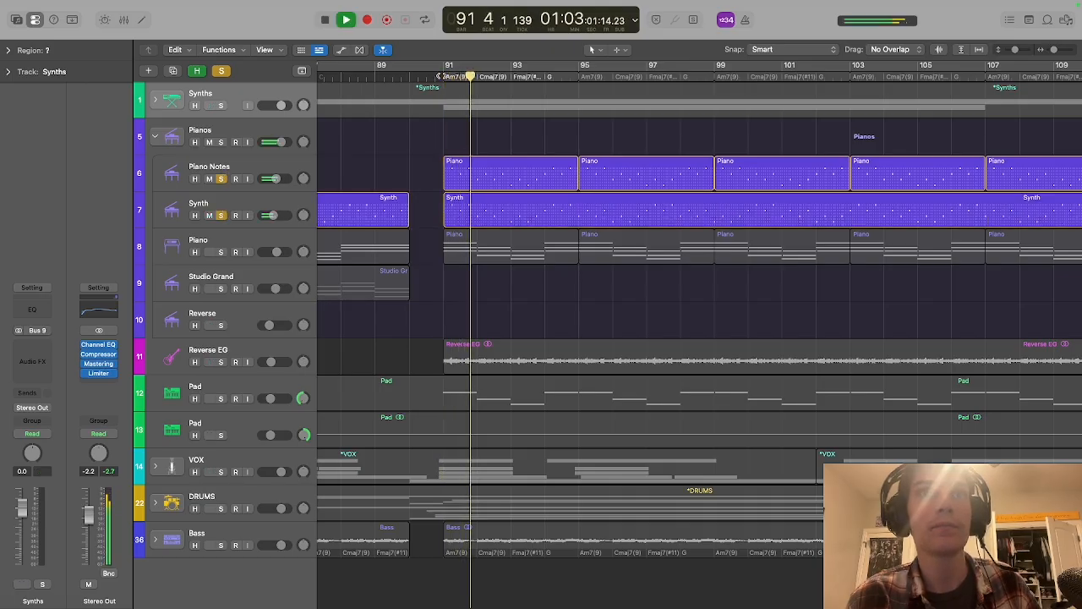
- Compare the Piano Notes and Synth parts by soloing each alone during playback, and return the playhead to bar 91
left_click(220, 215)
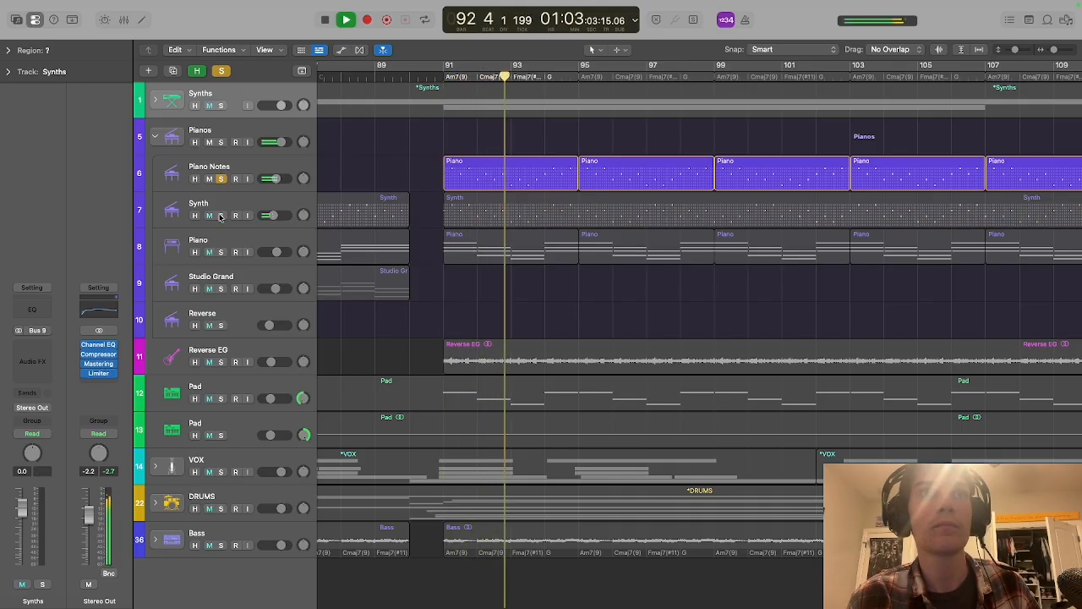
left_click(221, 215)
left_click(221, 178)
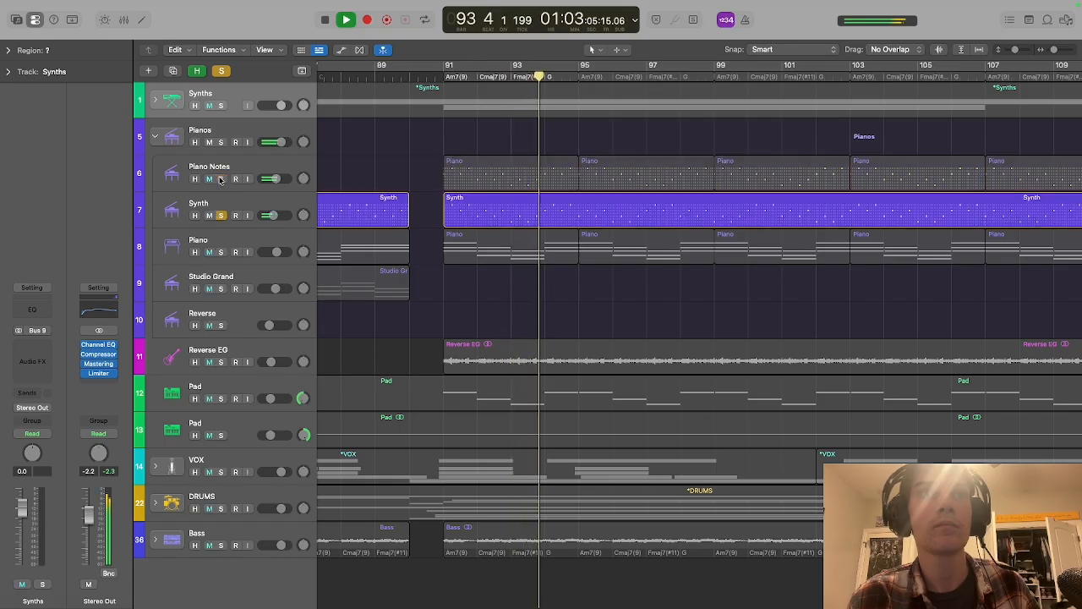
left_click(220, 178)
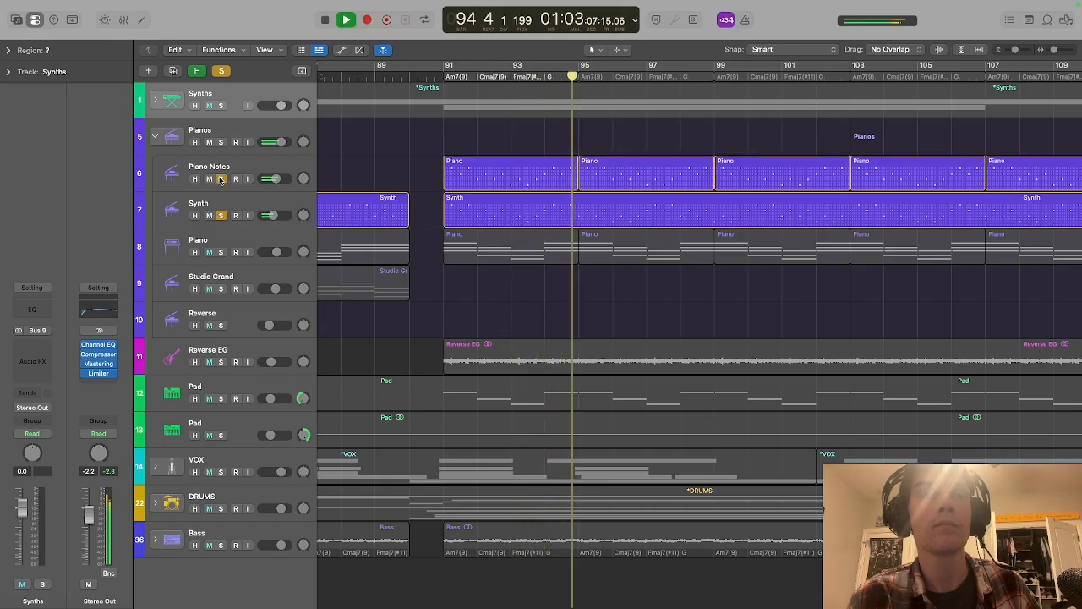
left_click(326, 21)
left_click(447, 77)
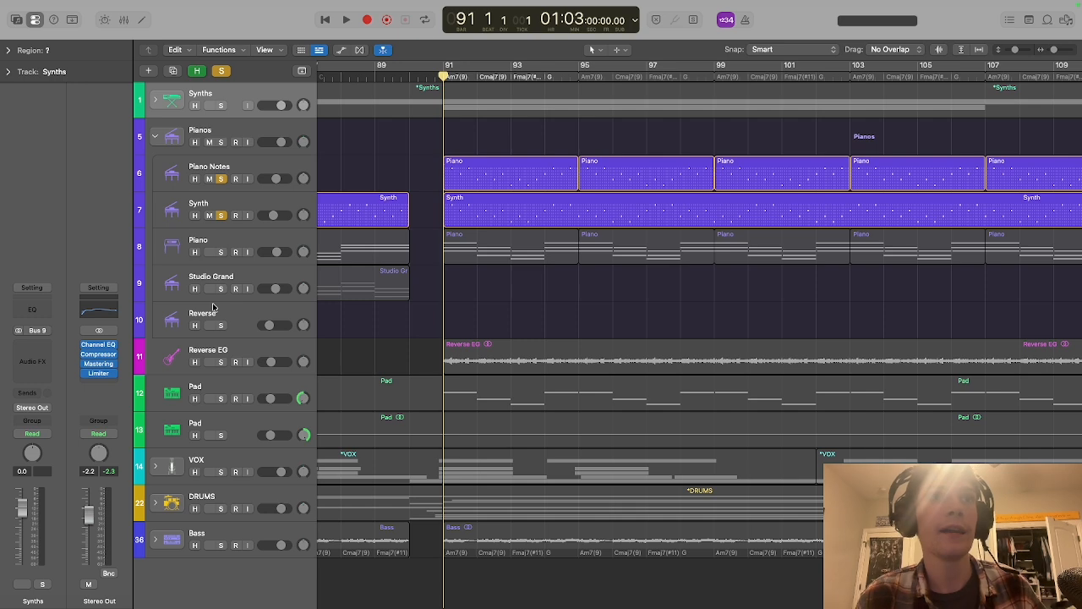
- Audition the Piano track with the two soloed piano parts from bar 91, adding the Synths stack during playback
left_click(220, 252)
key("space")
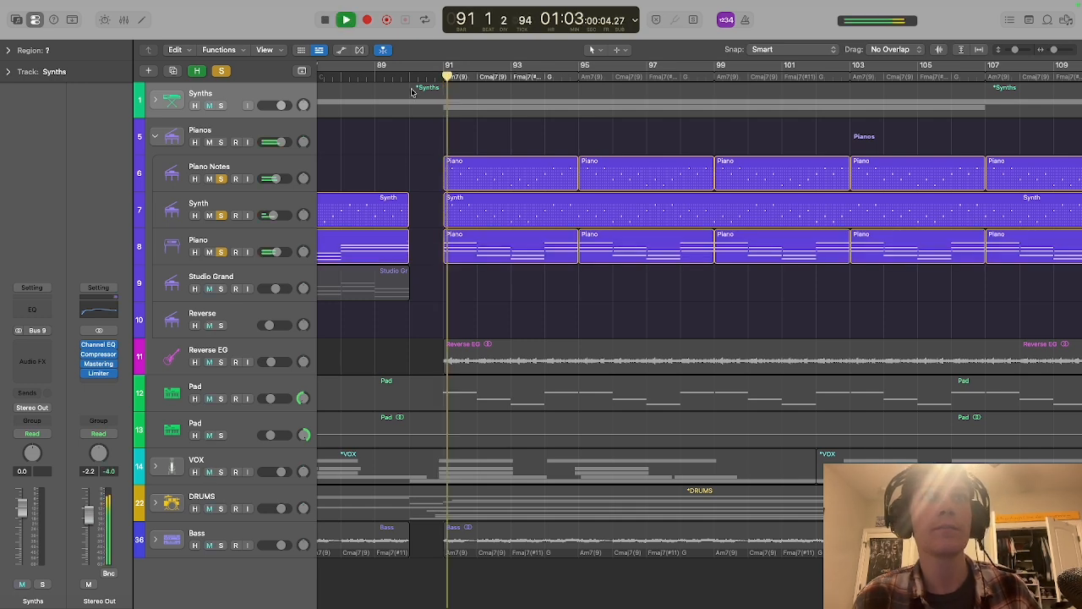
left_click(220, 106)
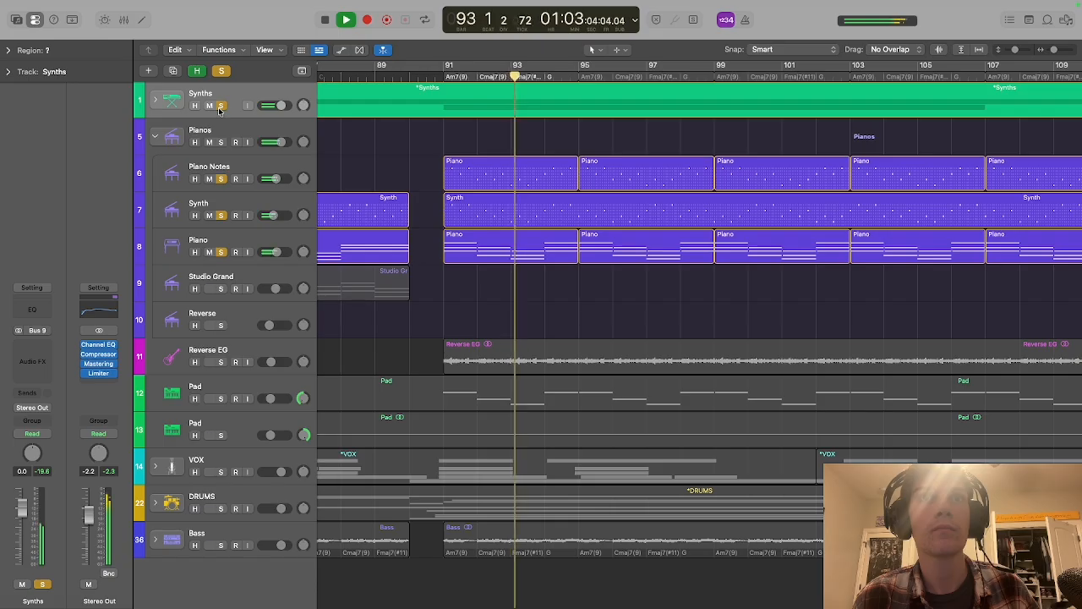
key("space")
left_click(443, 73)
- Unsolo the Synths stack and the three piano tracks, and collapse the Pianos stack
left_click(222, 105)
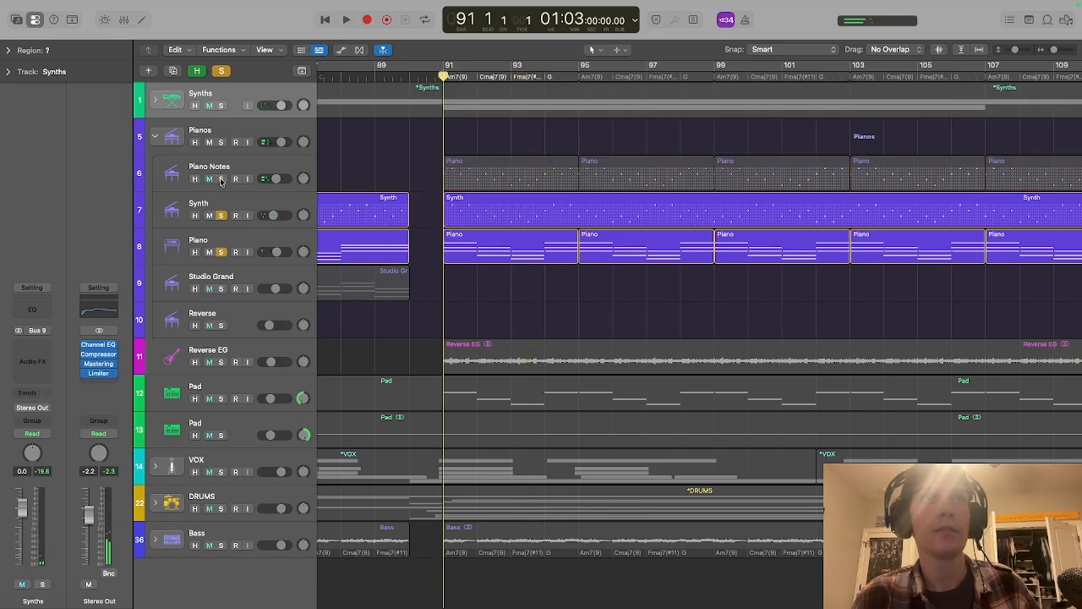
left_click_drag(221, 180, 224, 256)
left_click(154, 137)
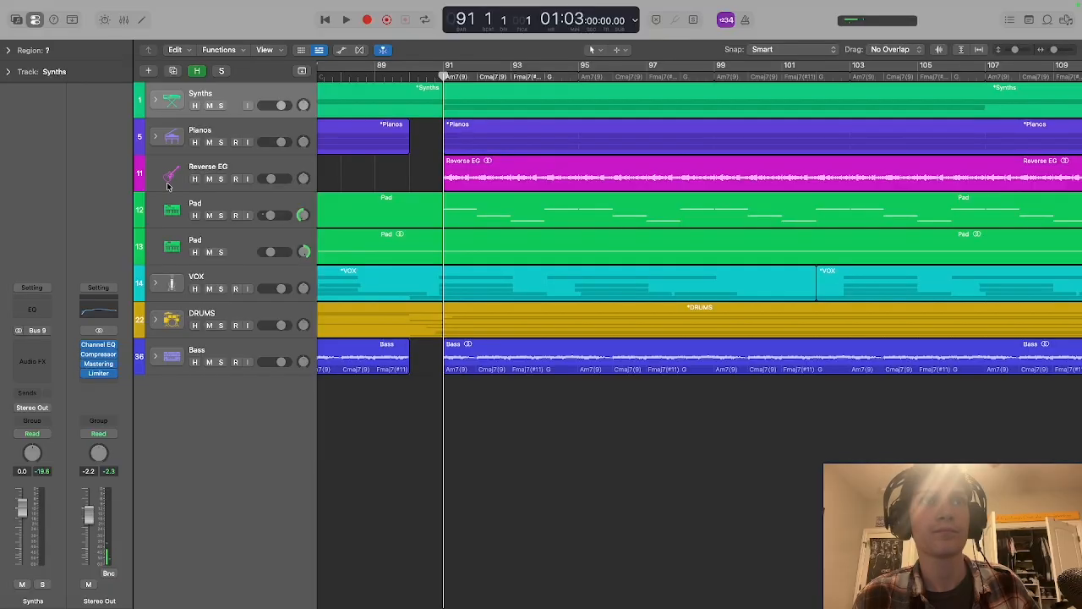
- Select the two Pad tracks and the VOX stack one after another
left_click(257, 206)
left_click(252, 238)
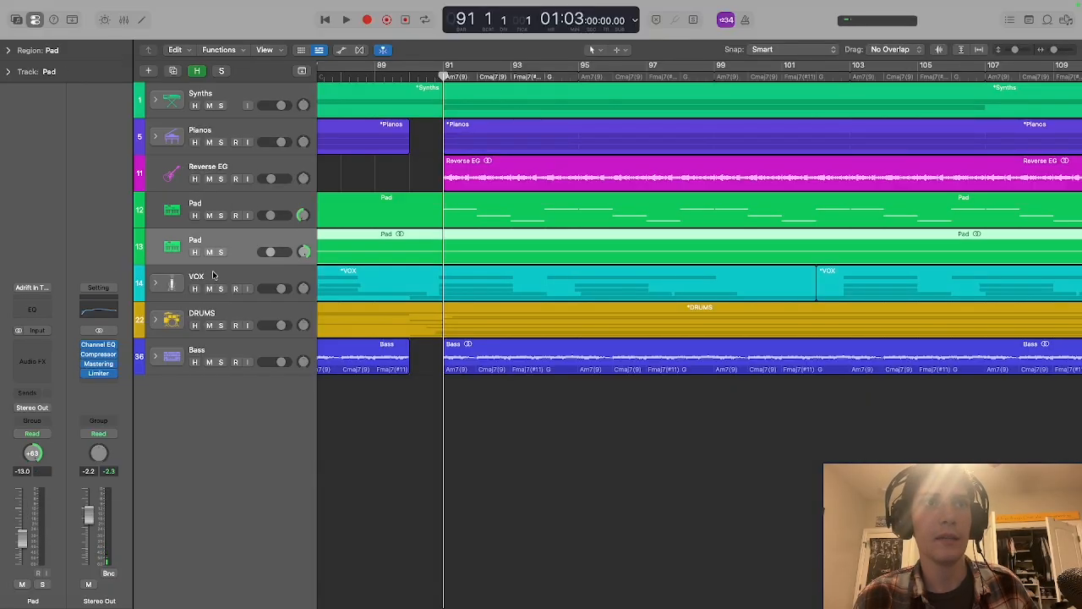
left_click(245, 271)
- Expand the DRUMS stack and audition the soloed 80s Clap track from bar 91, briefly adding the first Neo Soul Kit
left_click(155, 320)
scroll(427, 347, "down", 3)
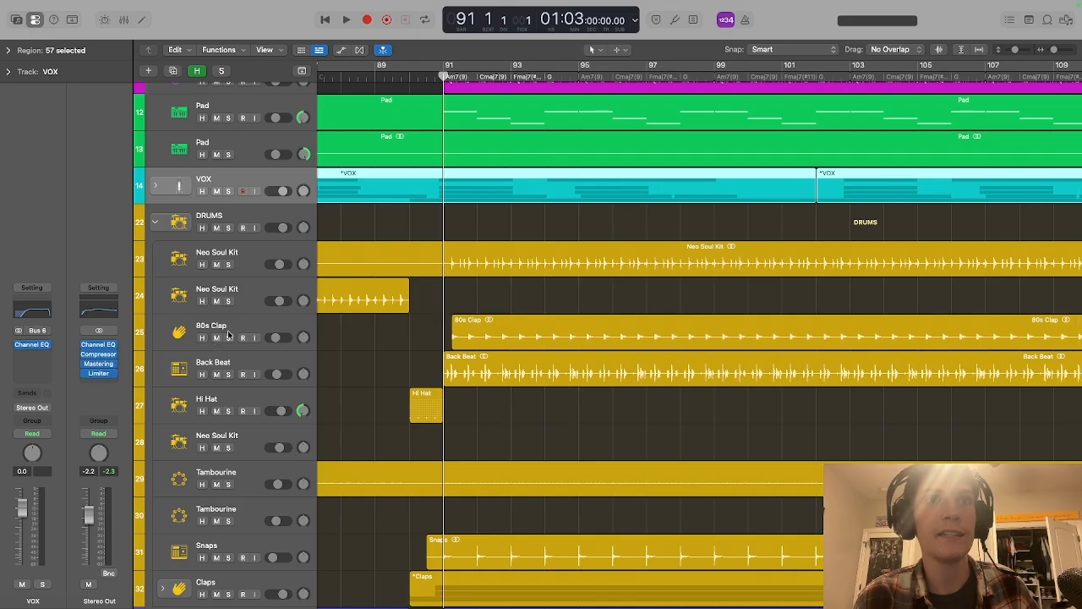
left_click(254, 334)
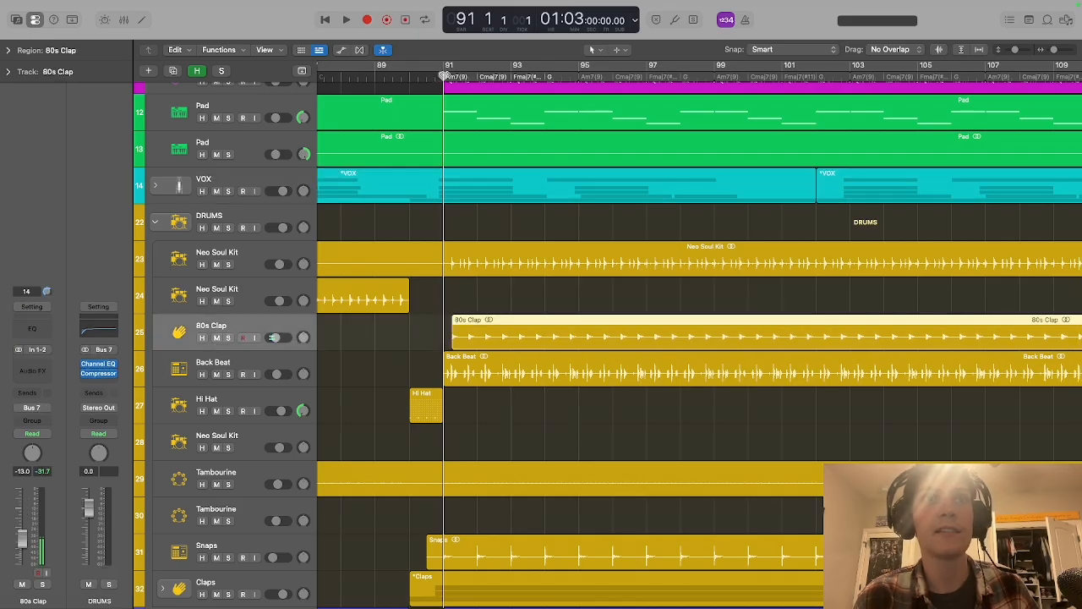
key("space")
left_click(228, 338)
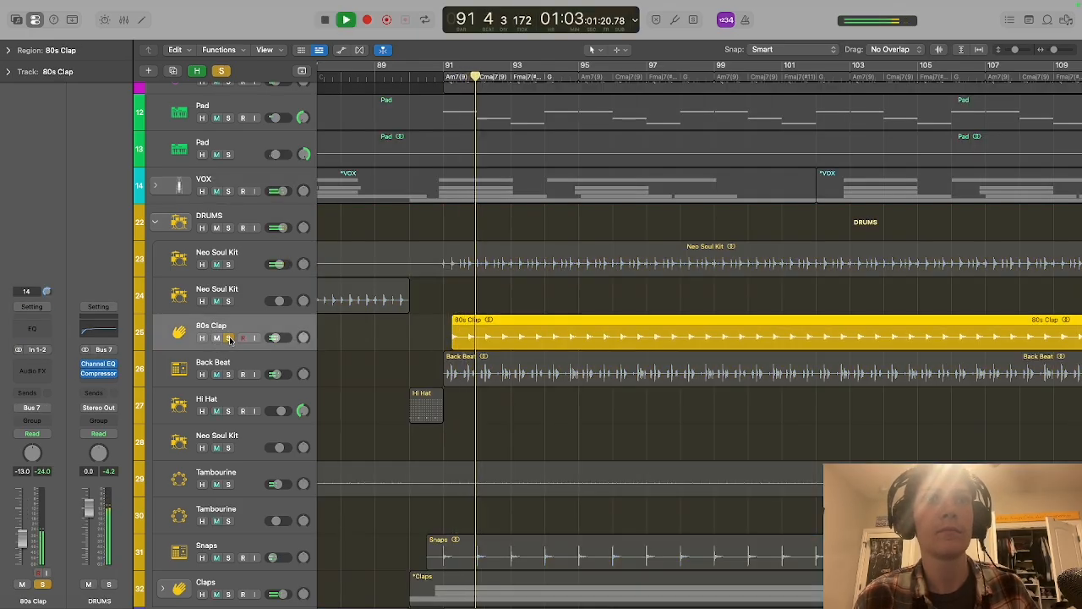
left_click(228, 264)
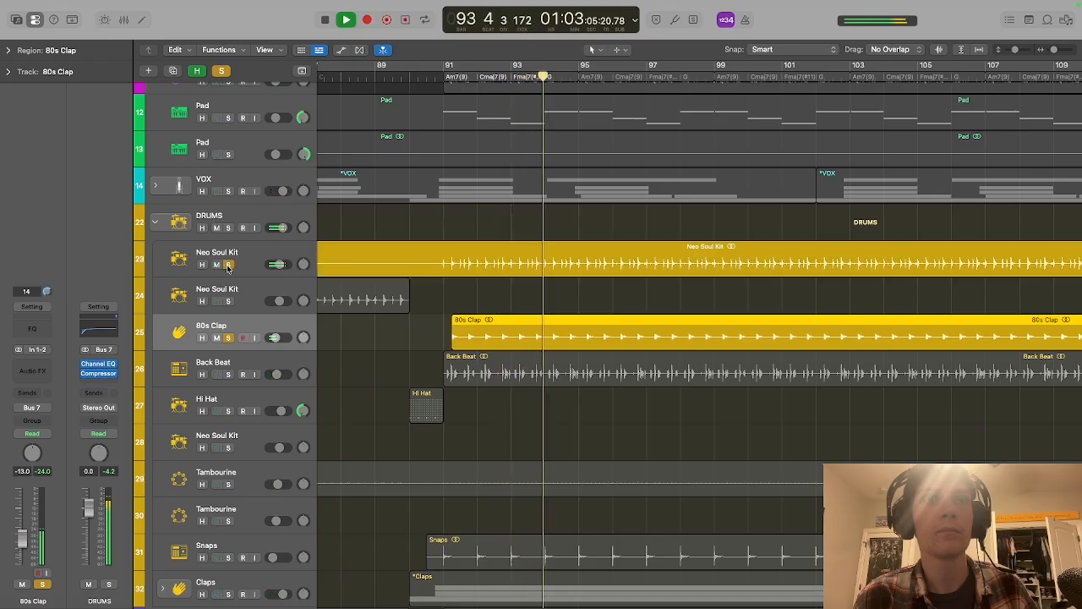
left_click(227, 265)
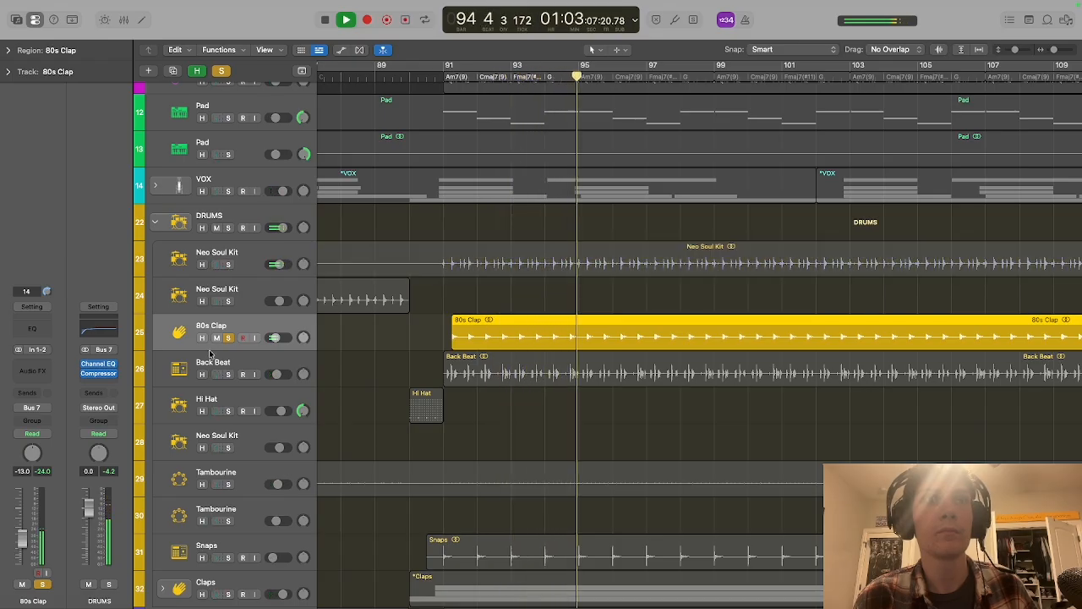
- Solo the Back Beat track in place of 80s Clap and examine its Channel EQ during playback, closing it before stopping
left_click(230, 368)
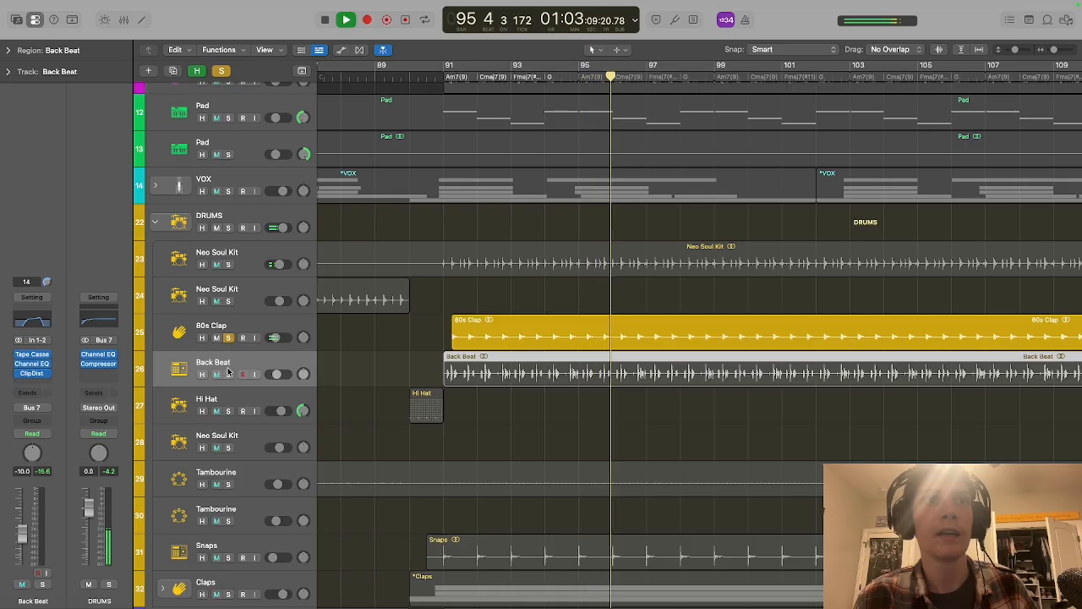
left_click(228, 374)
left_click(227, 338)
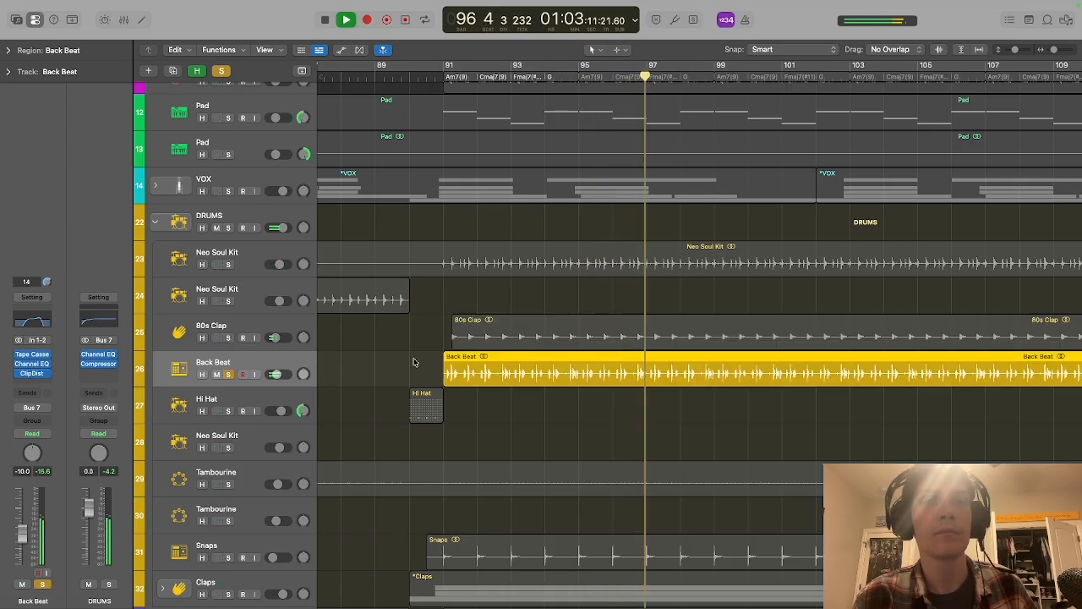
left_click(31, 364)
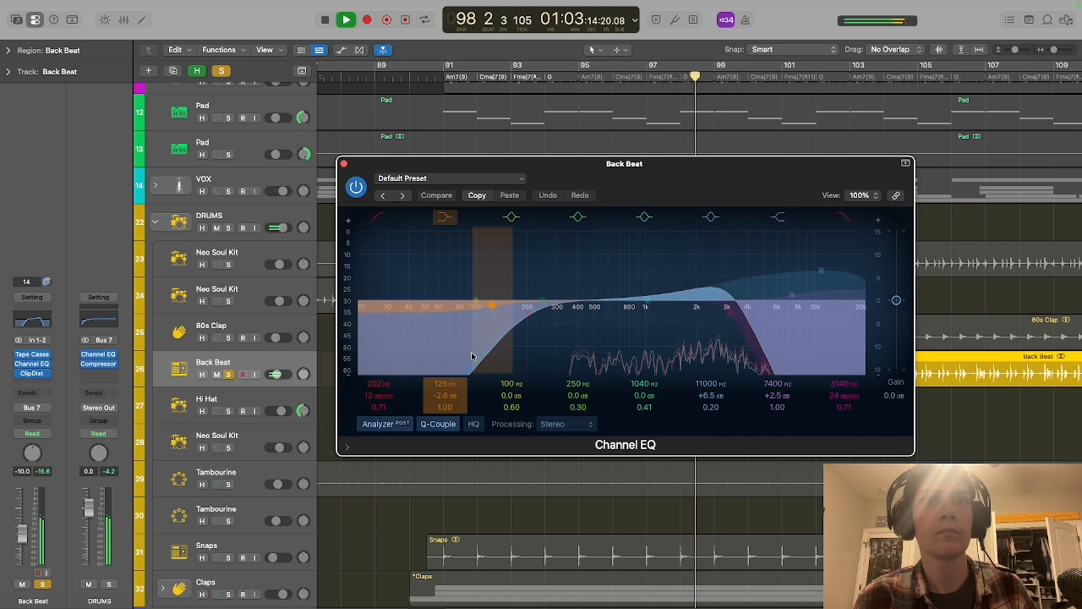
left_click(343, 162)
key("space")
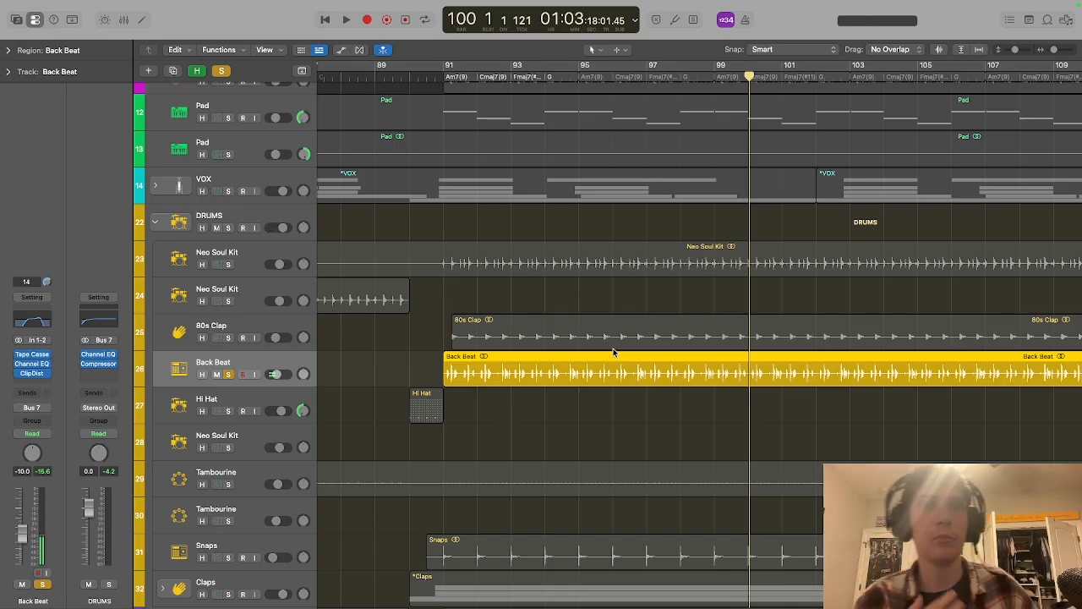
- Audition the first Neo Soul Kit and 80s Clap soloed together with Back Beat from bar 91
left_click(227, 264)
left_click(227, 300)
left_click(227, 337)
left_click(239, 294)
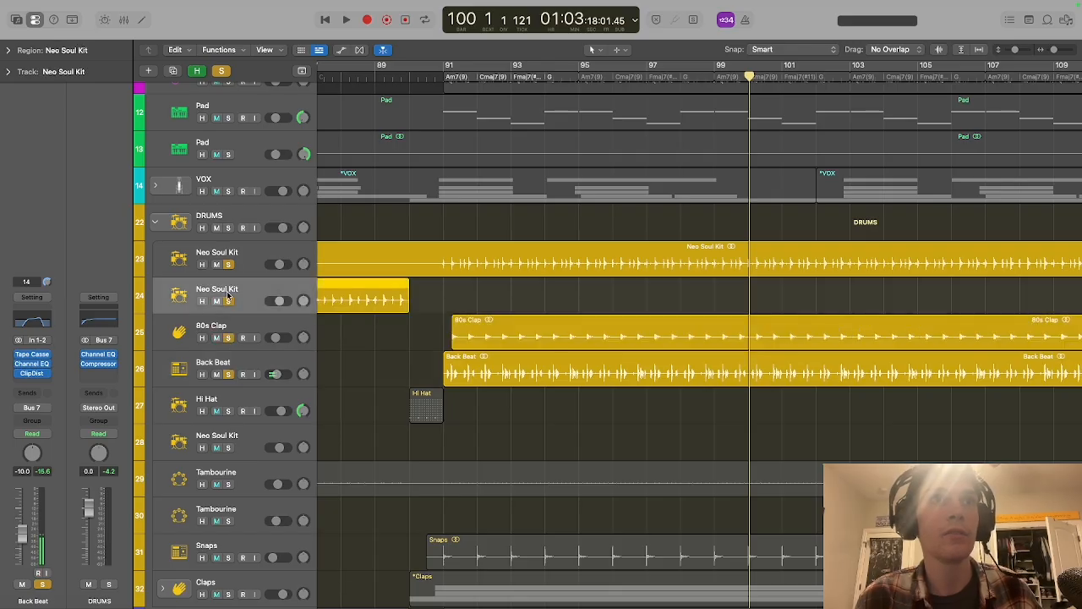
left_click(227, 301)
left_click(441, 78)
key("space")
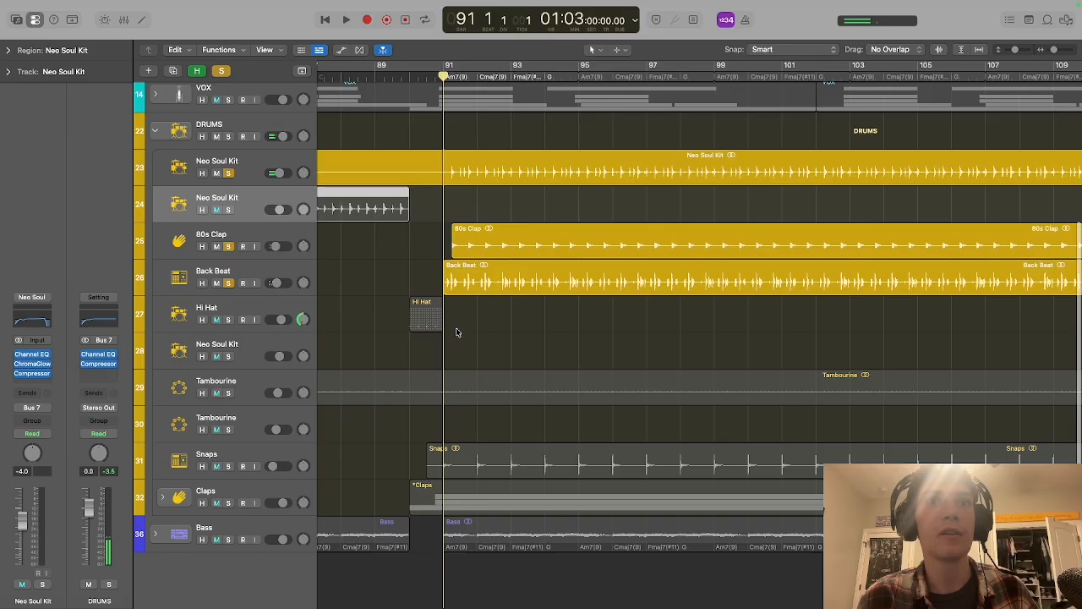
- Audition the first Tambourine with the soloed drum tracks from bar 91, and clear all the drum solos
left_click(228, 393)
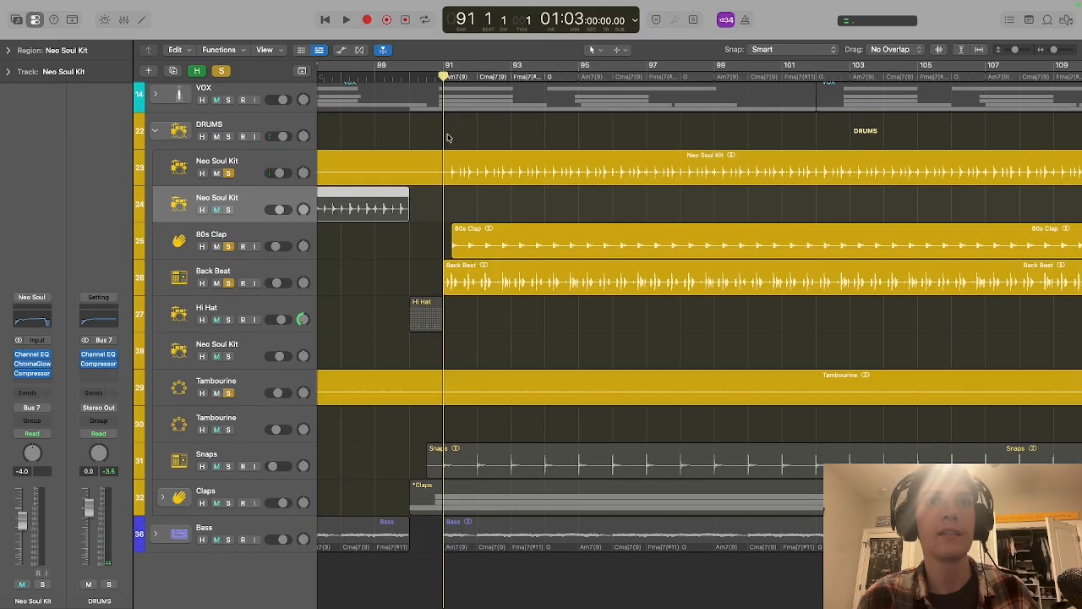
key("space")
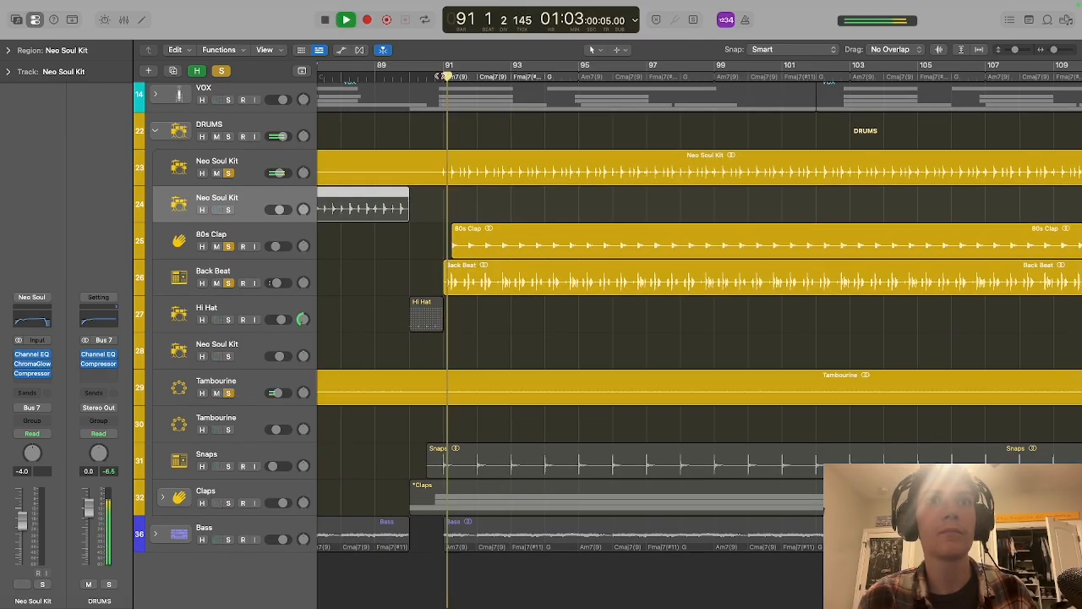
left_click(228, 392)
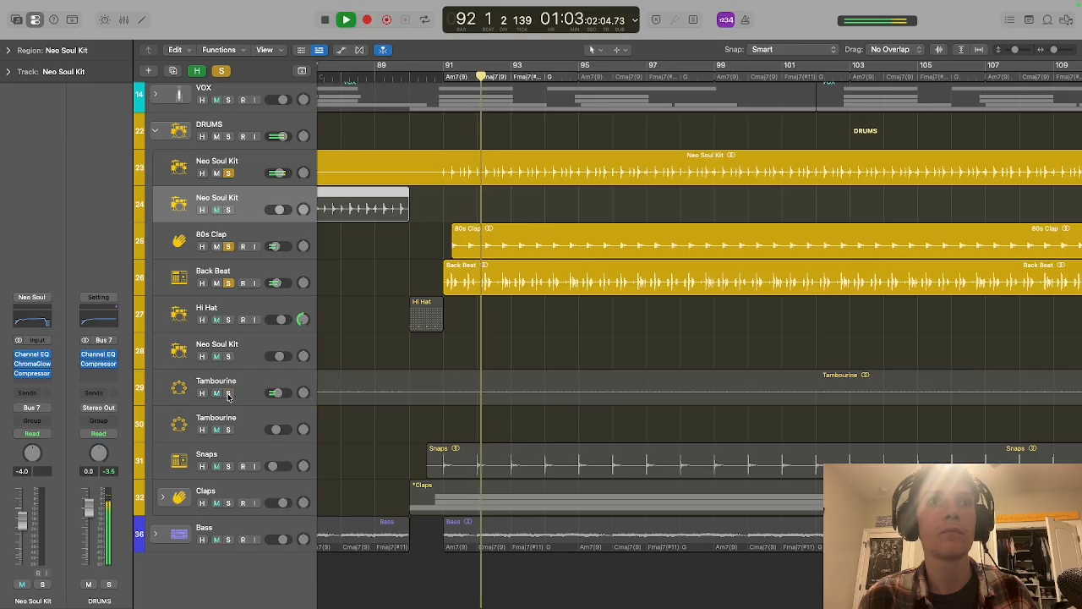
left_click(228, 283)
left_click(228, 247)
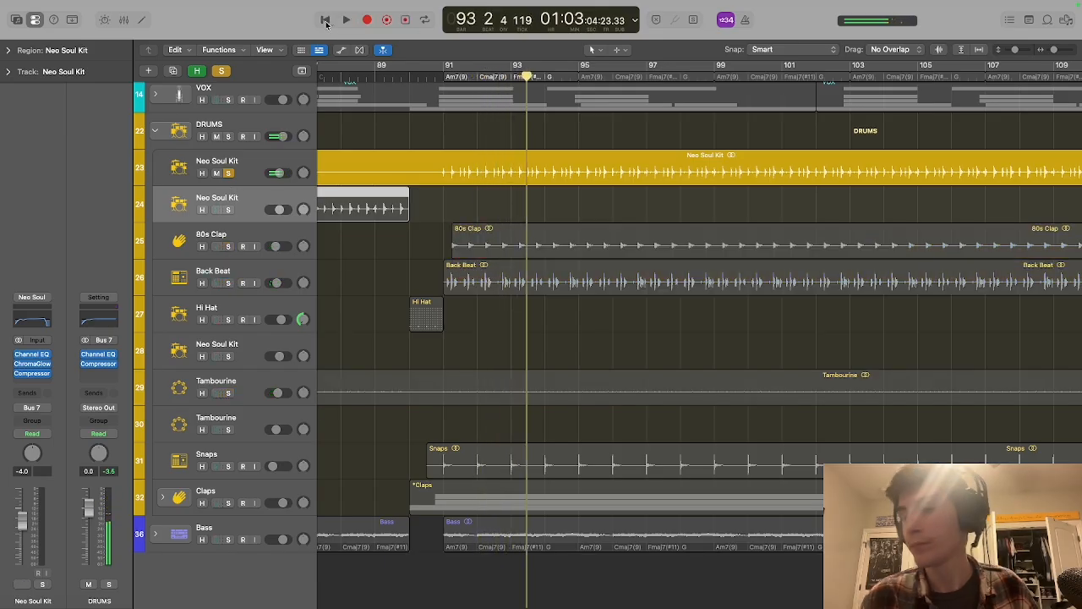
left_click(229, 172)
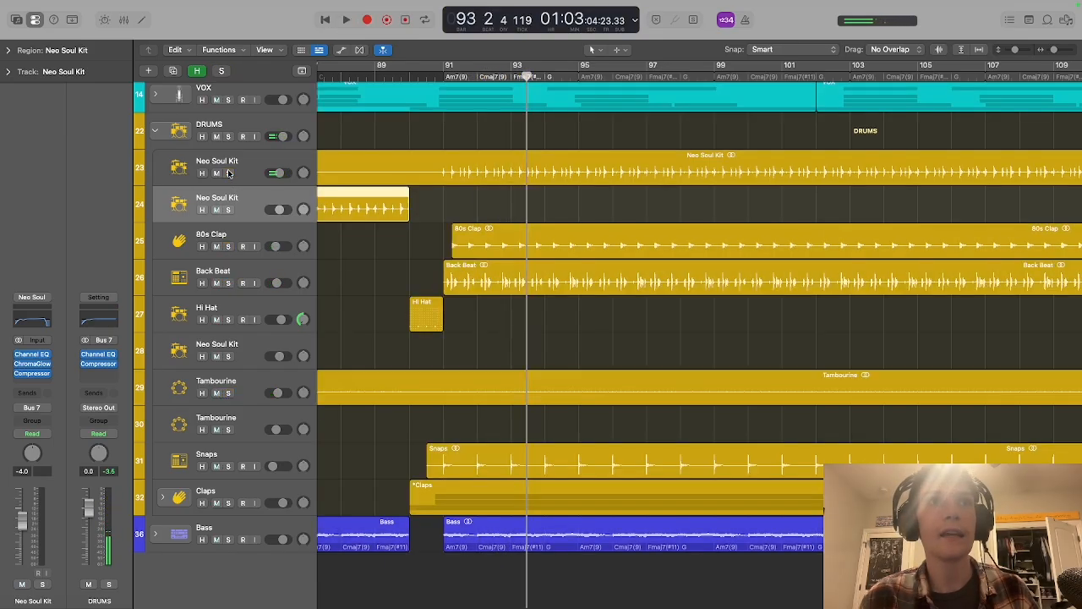
- Select the Snaps track, start playback just before bar 91 and solo Snaps
left_click(258, 448)
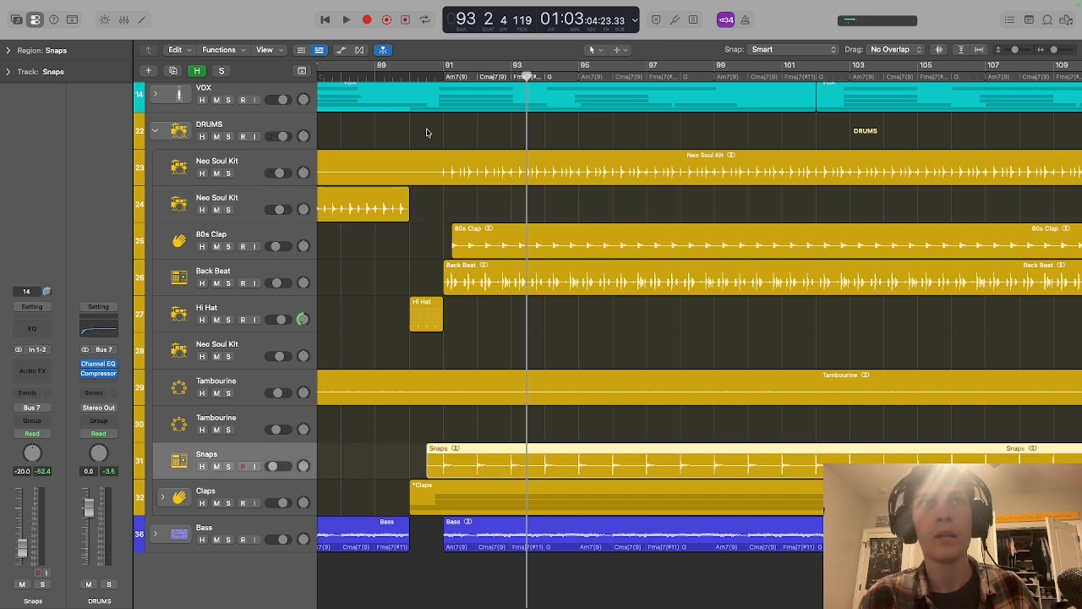
left_click(431, 76)
key("space")
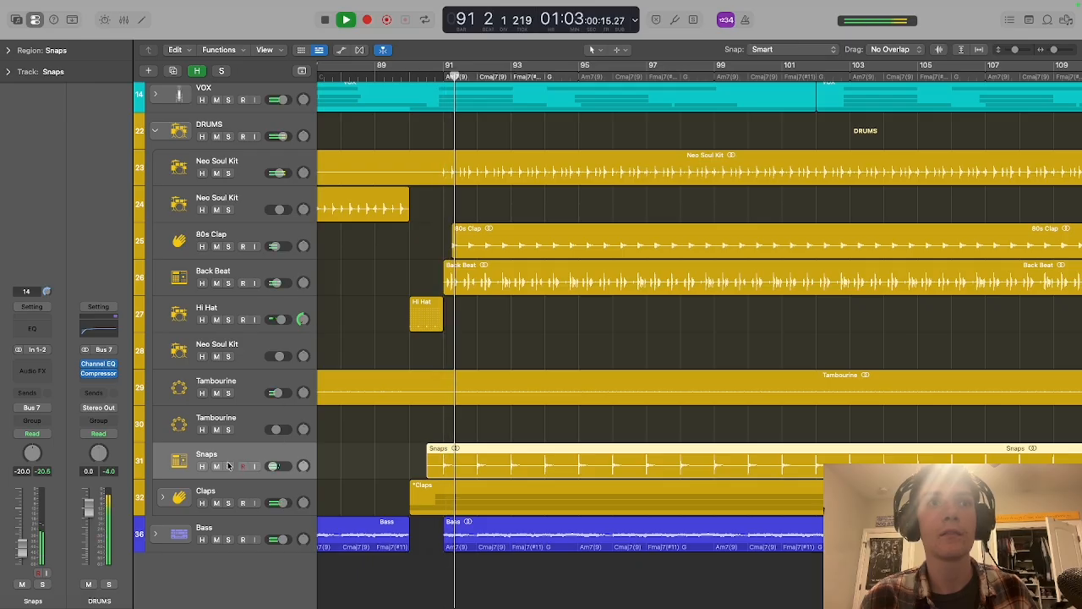
left_click(228, 466)
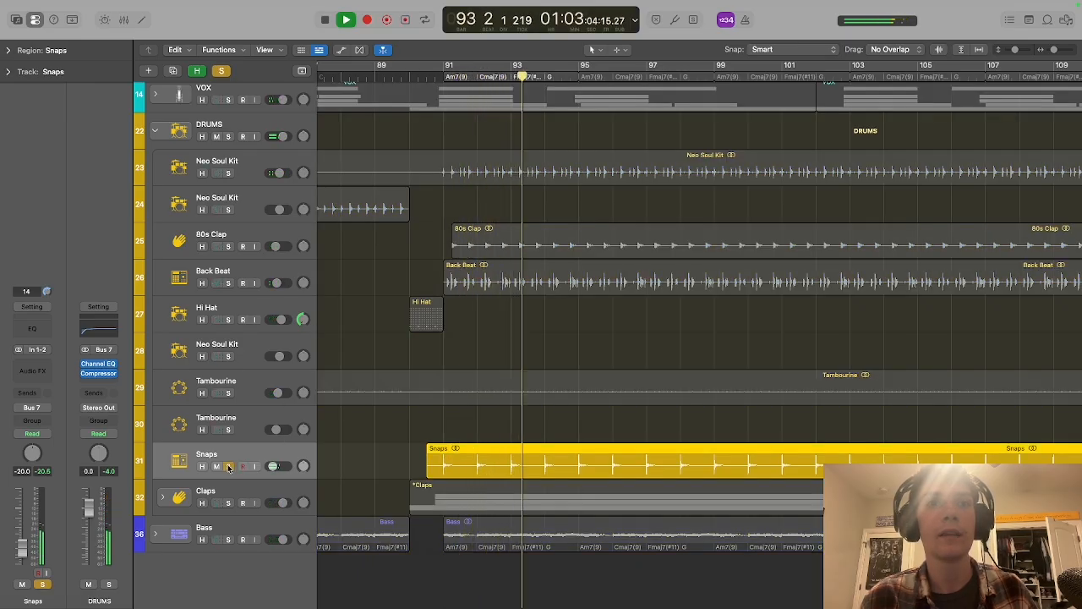
- Solo the Claps stack in place of Snaps and expand it to audition its three Clap tracks, stopping playback around bar 101
left_click(229, 503)
left_click(227, 466)
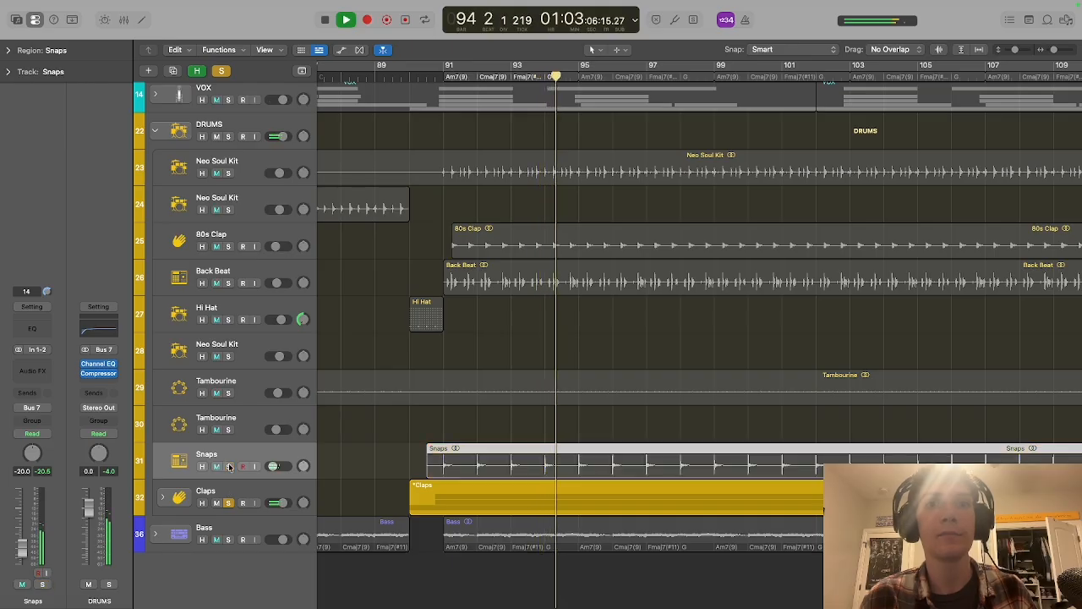
left_click(163, 497)
scroll(336, 470, "down", 3)
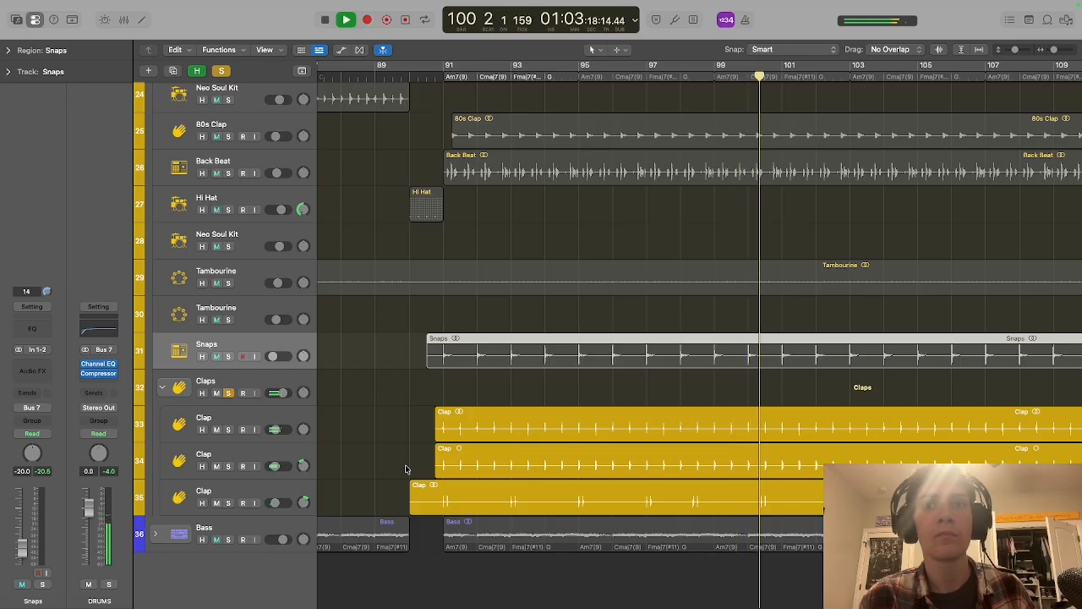
key("space")
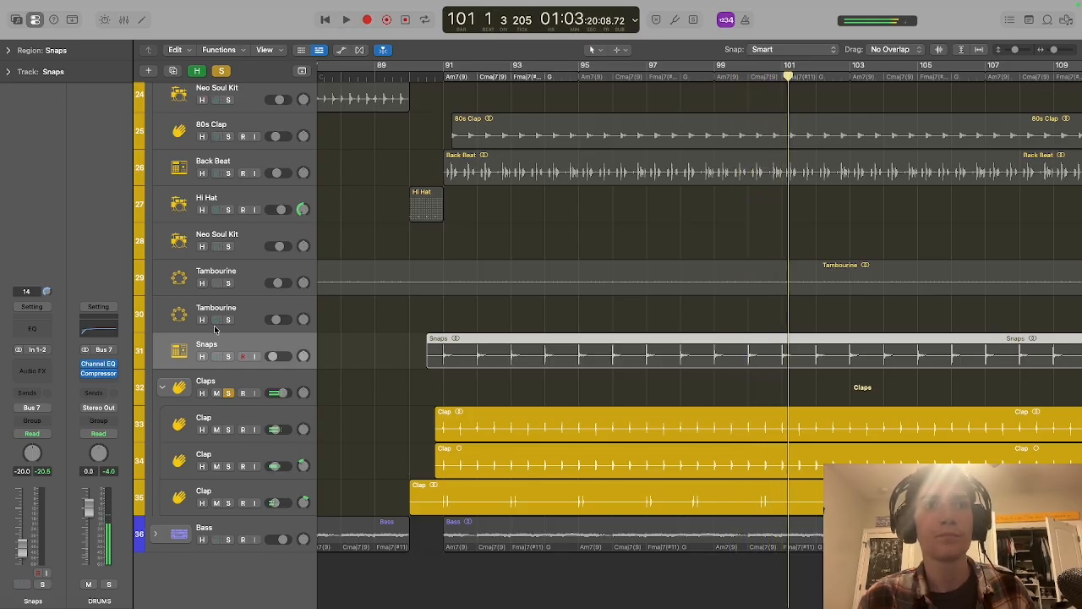
left_click(228, 393)
left_click(228, 393)
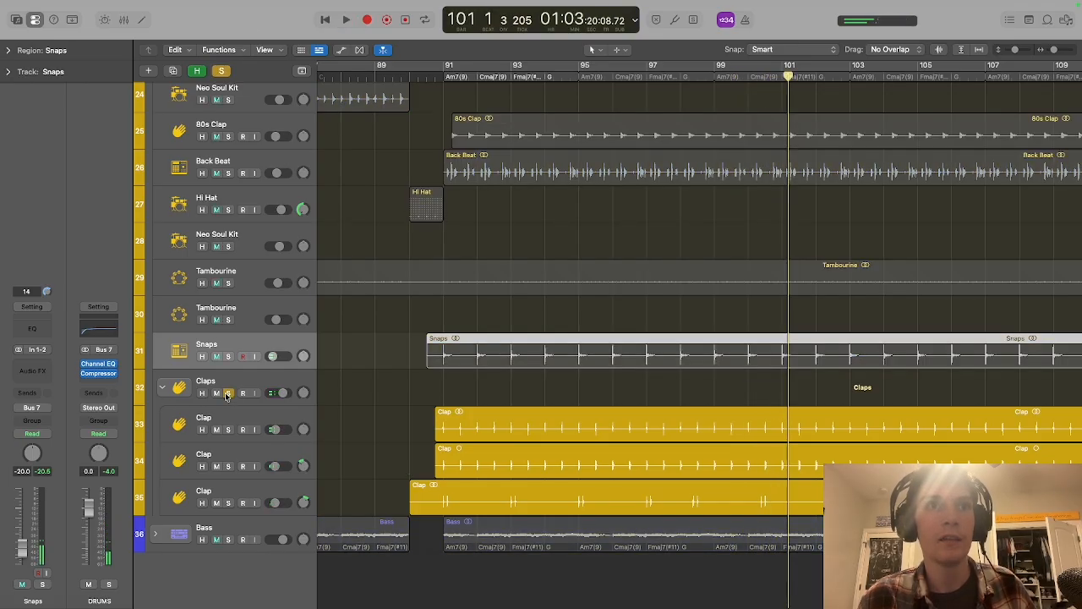
- Solo the whole DRUMS stack in place of Claps and play it from just before bar 91
scroll(185, 150, "up", 5)
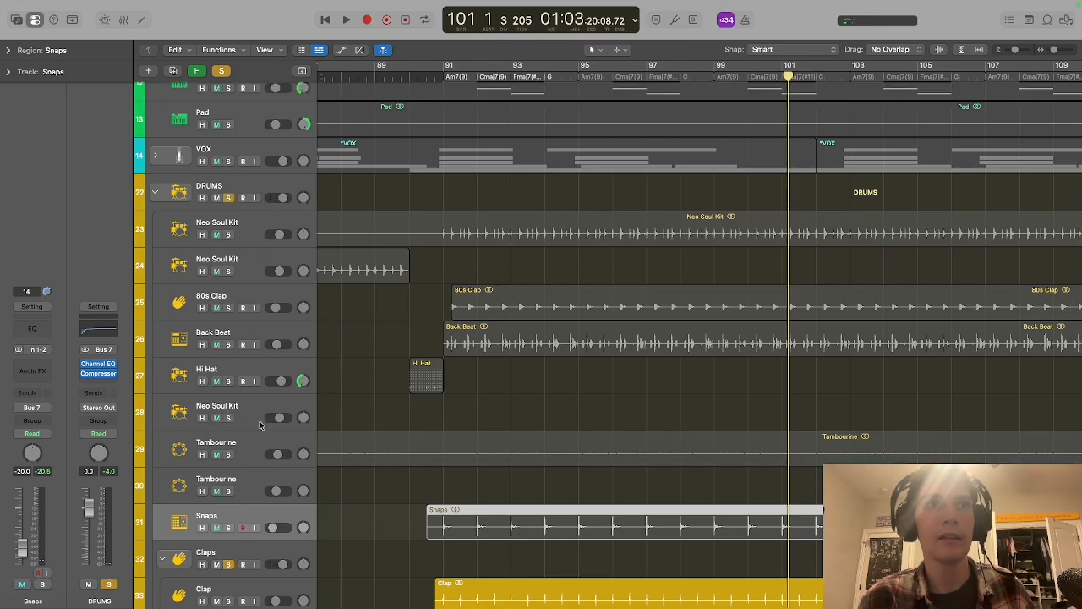
scroll(259, 425, "down", 5)
left_click(228, 397)
left_click(431, 84)
key("space")
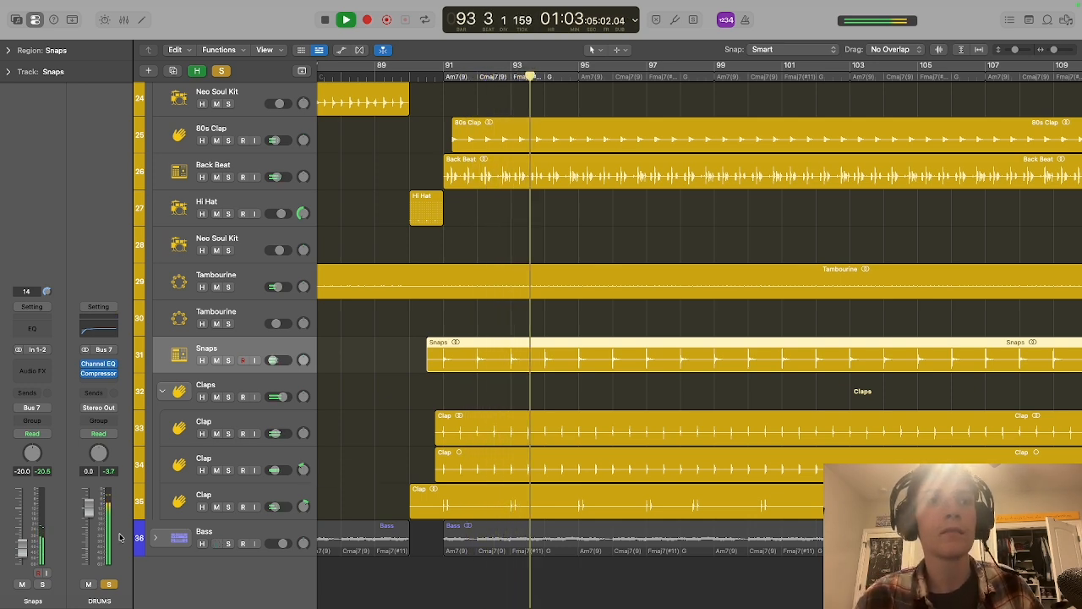
- Add Bass, both Pad tracks, Pianos and Synths to the soloed drums one by one during playback
left_click(228, 543)
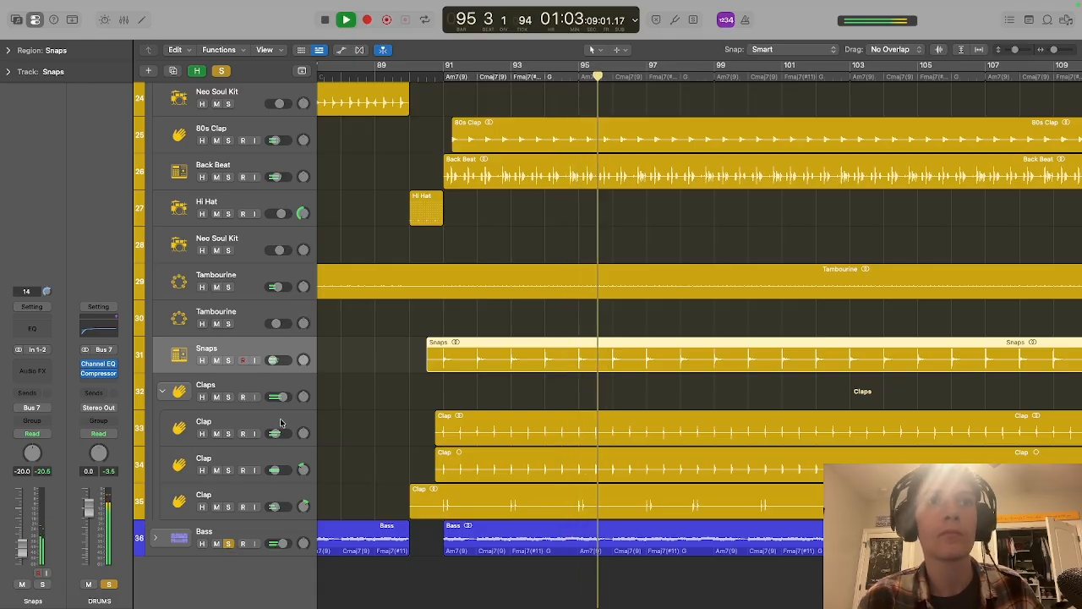
scroll(222, 227, "up", 8)
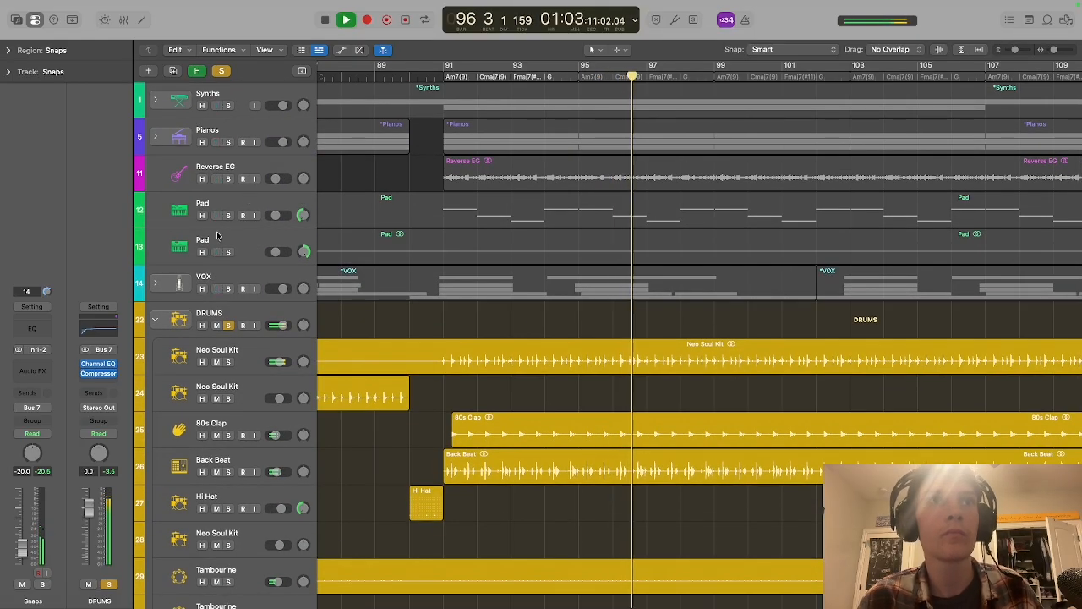
left_click(227, 251)
left_click(227, 214)
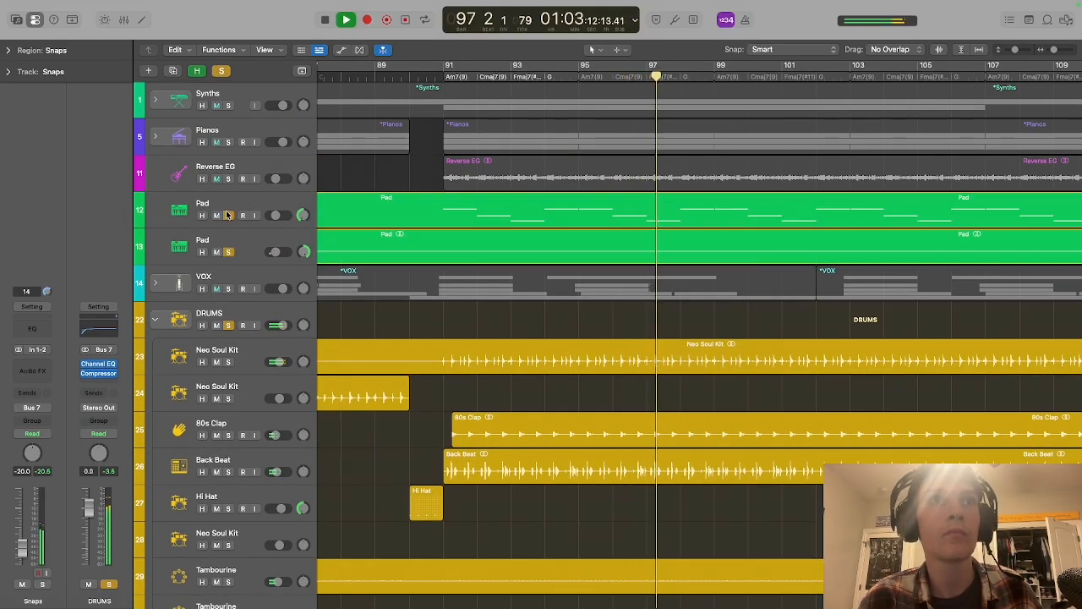
left_click(228, 141)
left_click(227, 105)
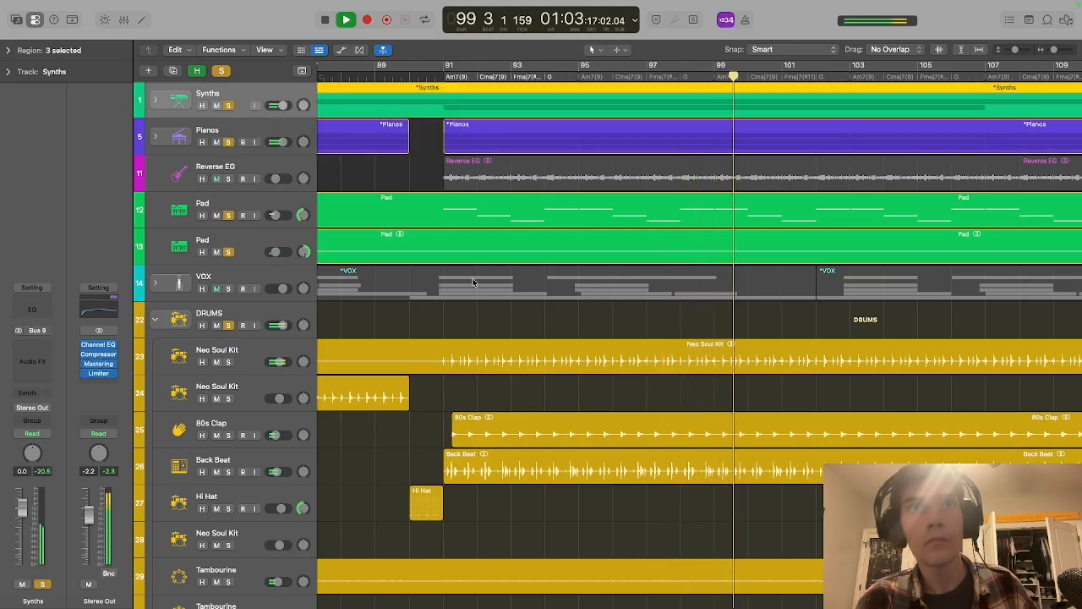
- Clear the solos on Bass, DRUMS, both Pads, Pianos and Synths, and stop playback
scroll(494, 486, "down", 4)
scroll(493, 486, "down", 4)
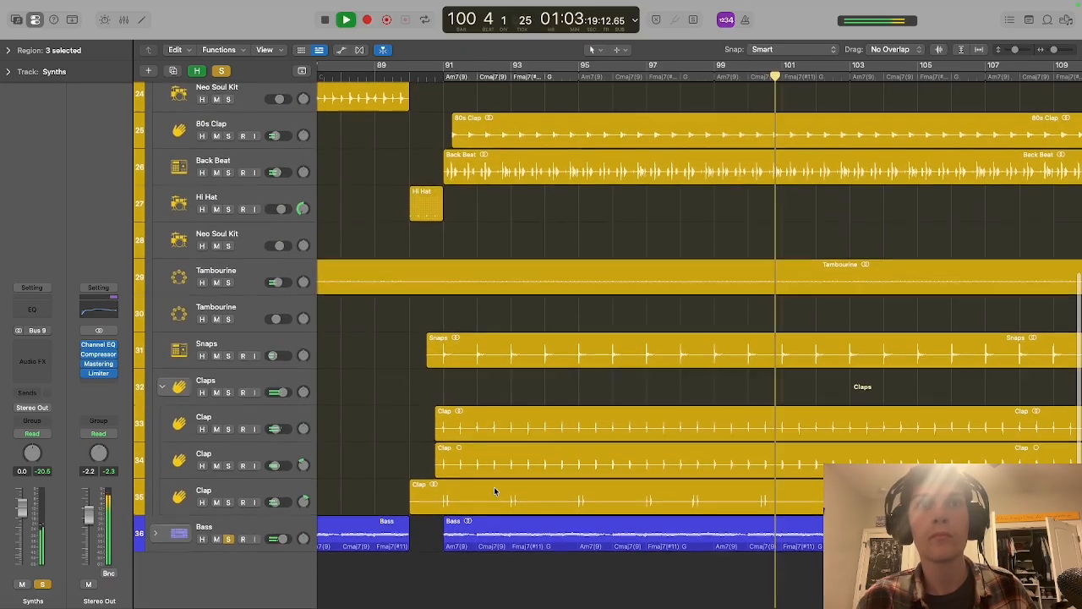
left_click(229, 540)
scroll(235, 319, "up", 5)
scroll(221, 184, "up", 2)
left_click(229, 279)
left_click_drag(228, 206, 228, 156)
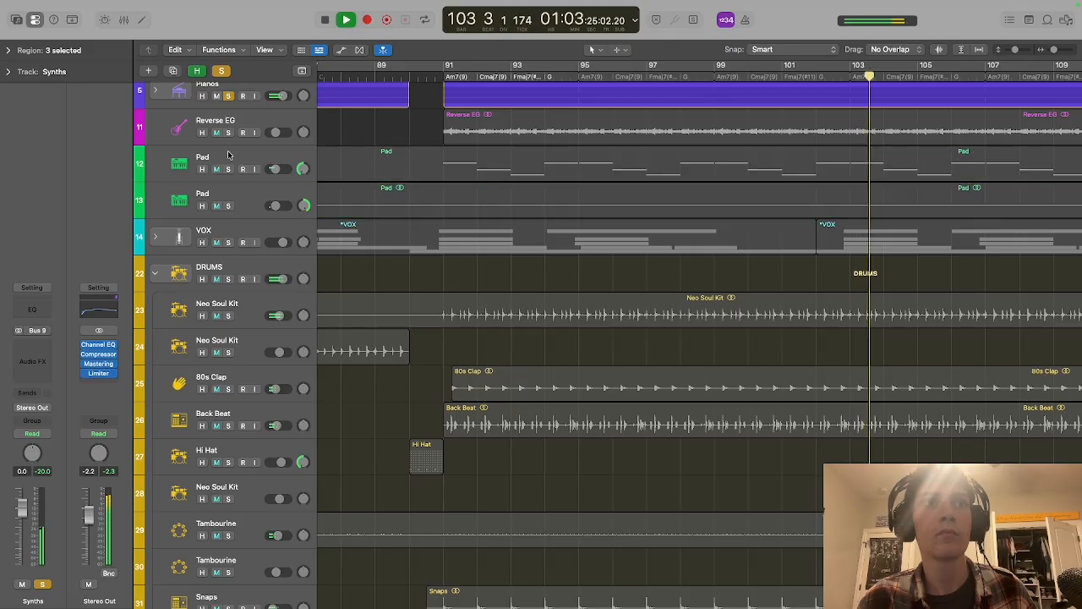
left_click(228, 97)
scroll(227, 100, "up", 2)
left_click(228, 105)
left_click(326, 18)
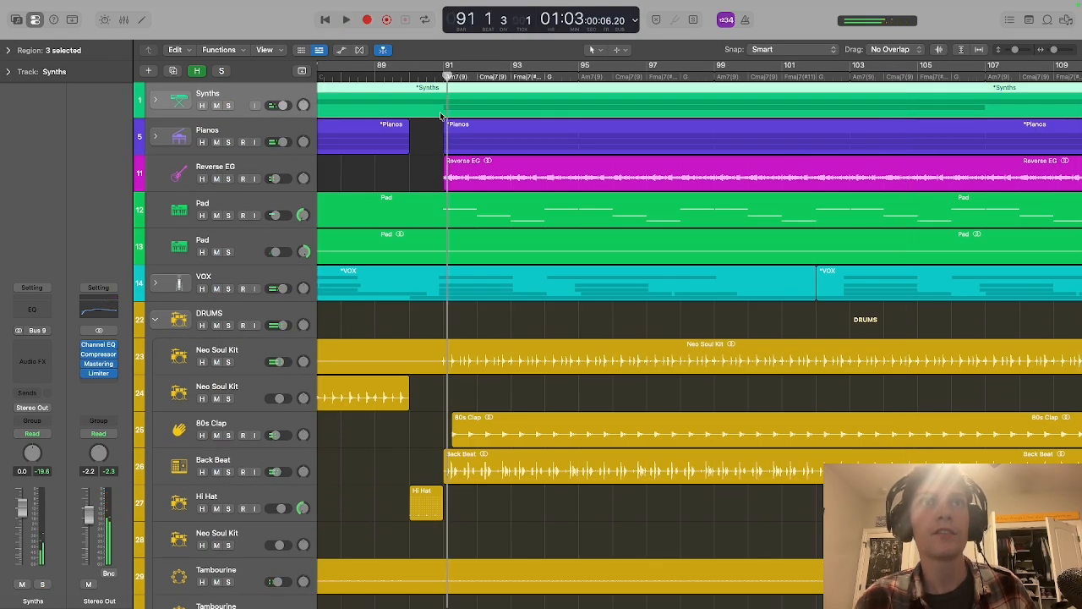
- Place the playhead just before bar 91 and examine the Reverse option in the Reverse EG track's region settings
left_click(441, 68)
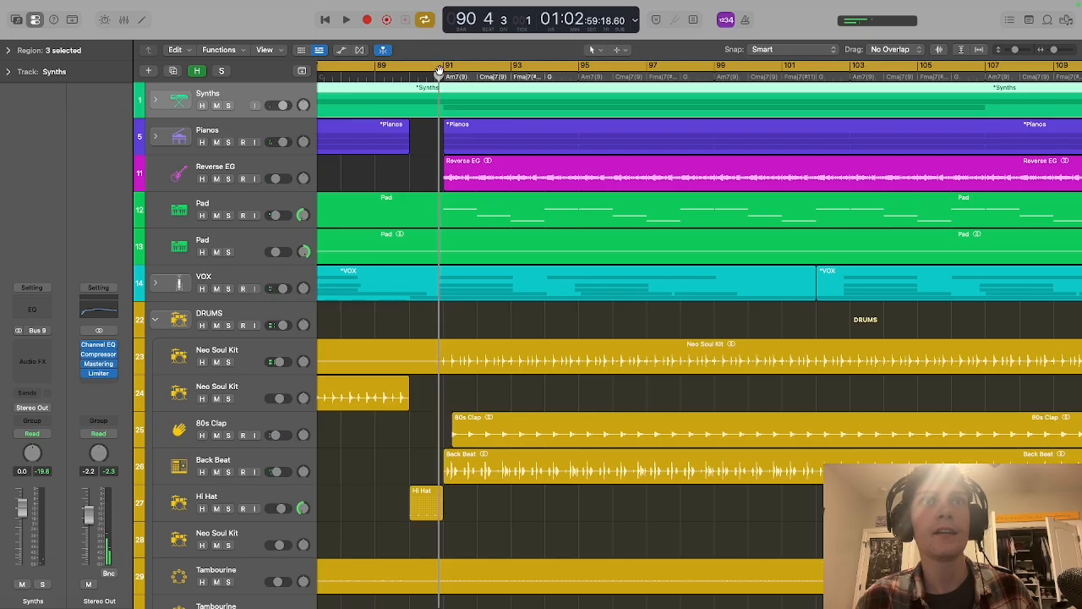
left_click(438, 69)
left_click(284, 174)
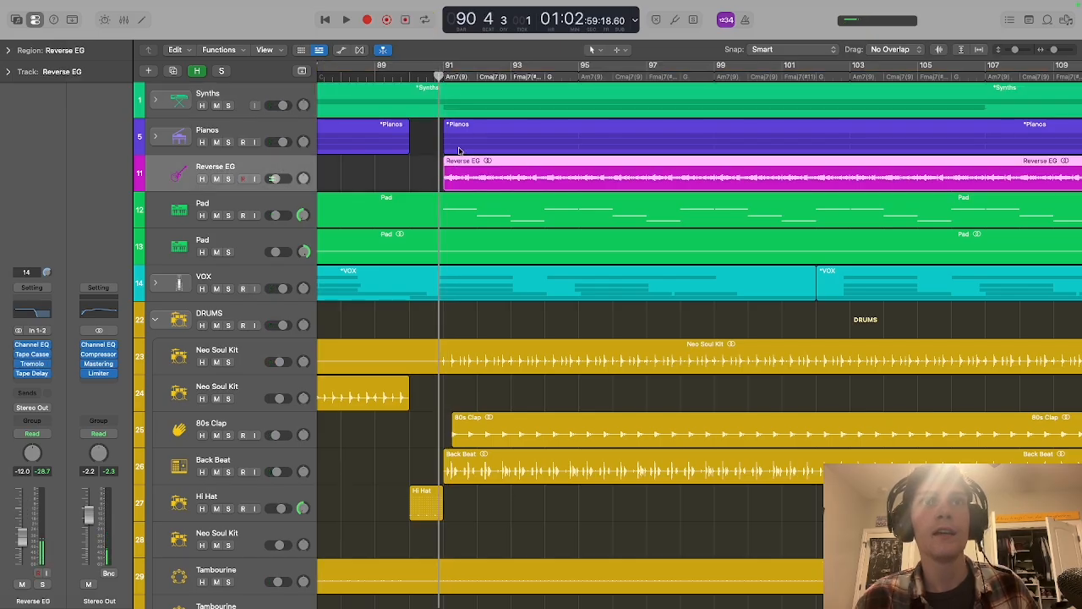
left_click(9, 51)
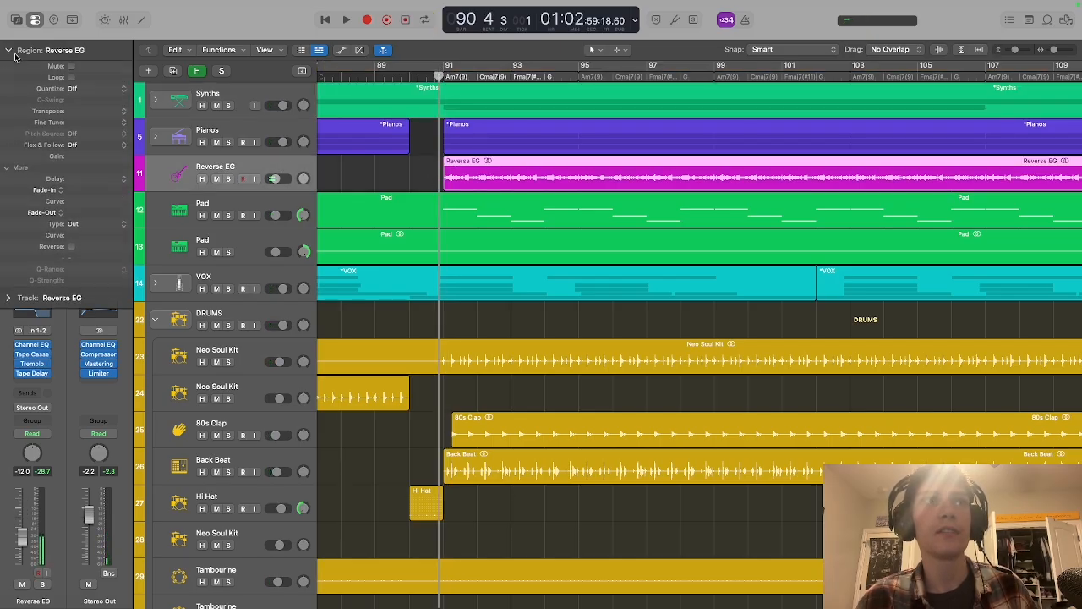
left_click(72, 246)
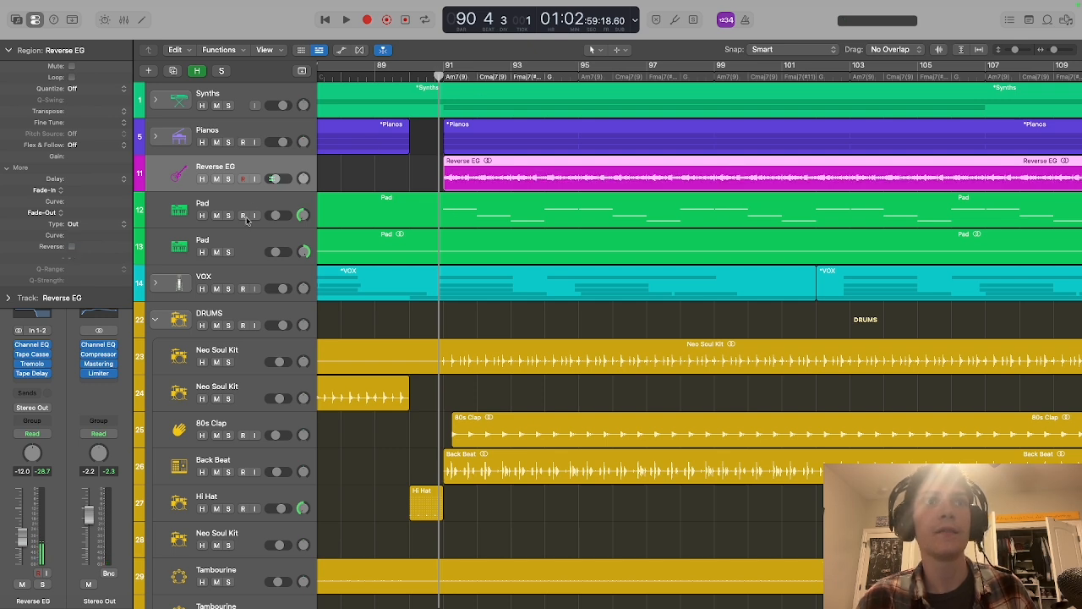
- Solo Reverse EG and audition it with its Channel EQ, tape cassette, Tremolo and Tape Delay effects bypassed
left_click(229, 180)
key("space")
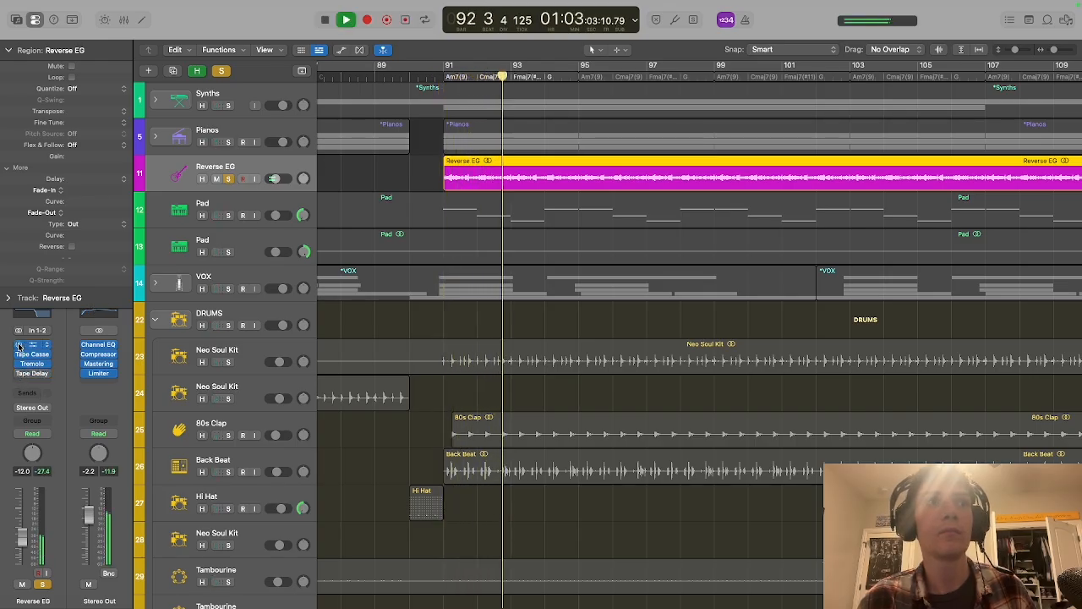
left_click_drag(19, 345, 21, 370)
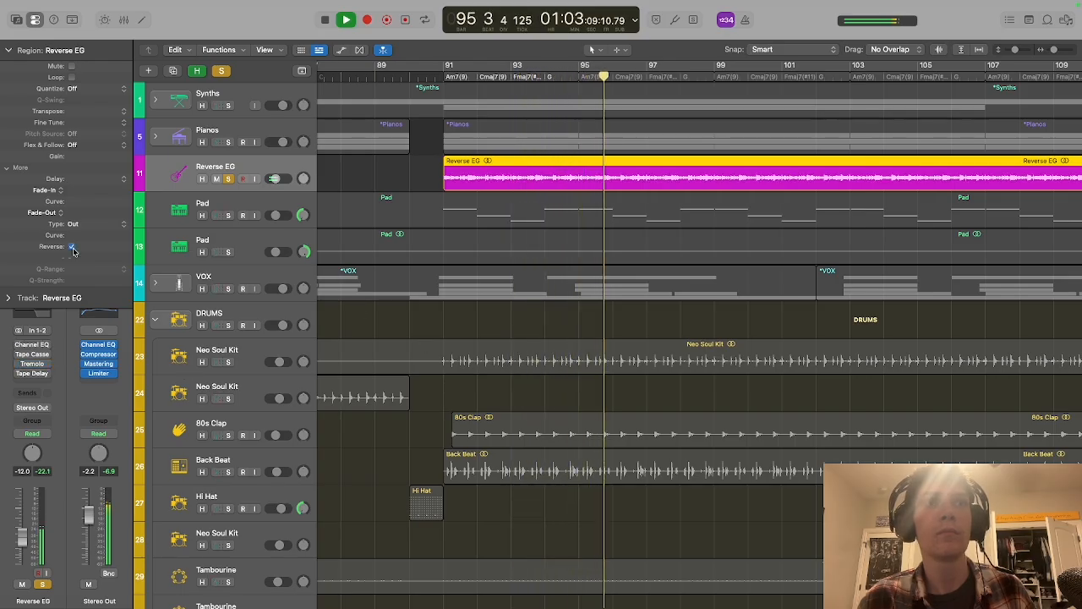
- Turn off the Reverse option for the Reverse EG region during playback, collapse its region settings and stop playback
left_click(9, 51)
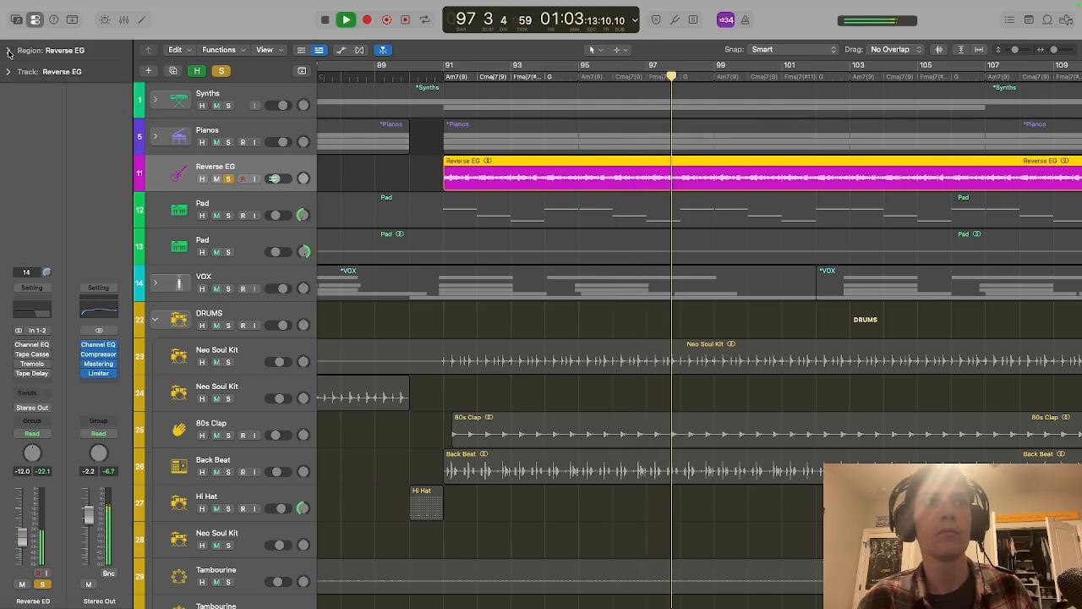
left_click(8, 51)
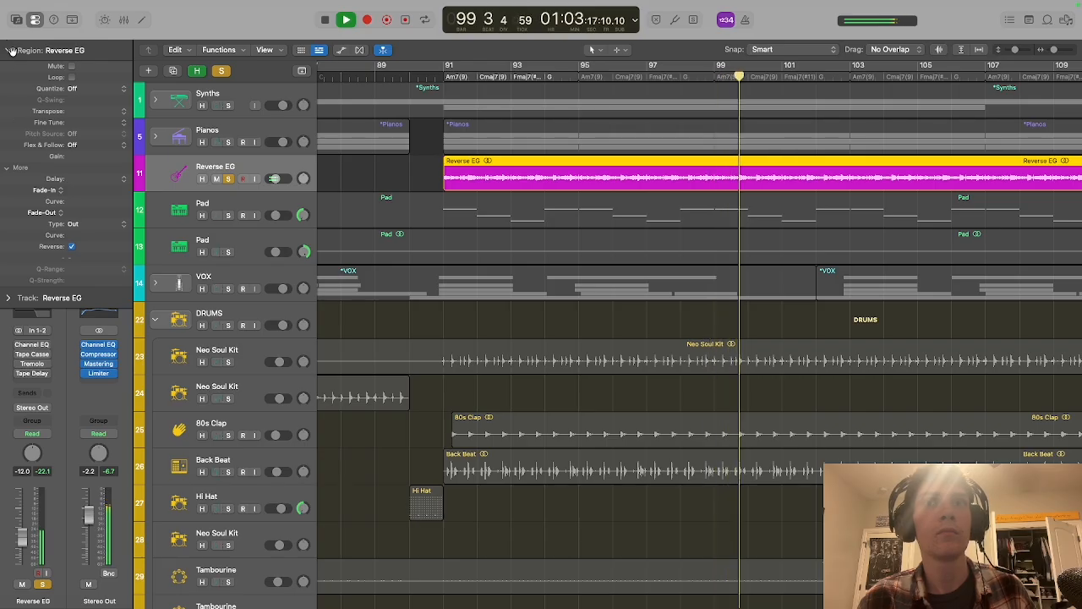
left_click(71, 246)
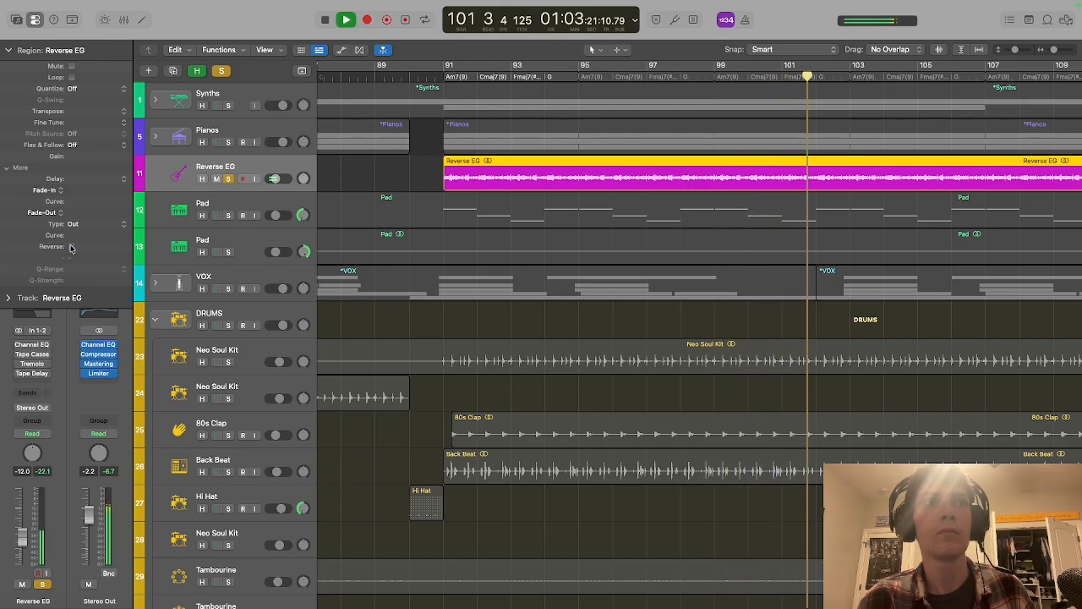
left_click(7, 50)
key("space")
- Replay the soloed Reverse EG from bar 91 with track automation shown, and view its list of automation parameters
left_click(442, 73)
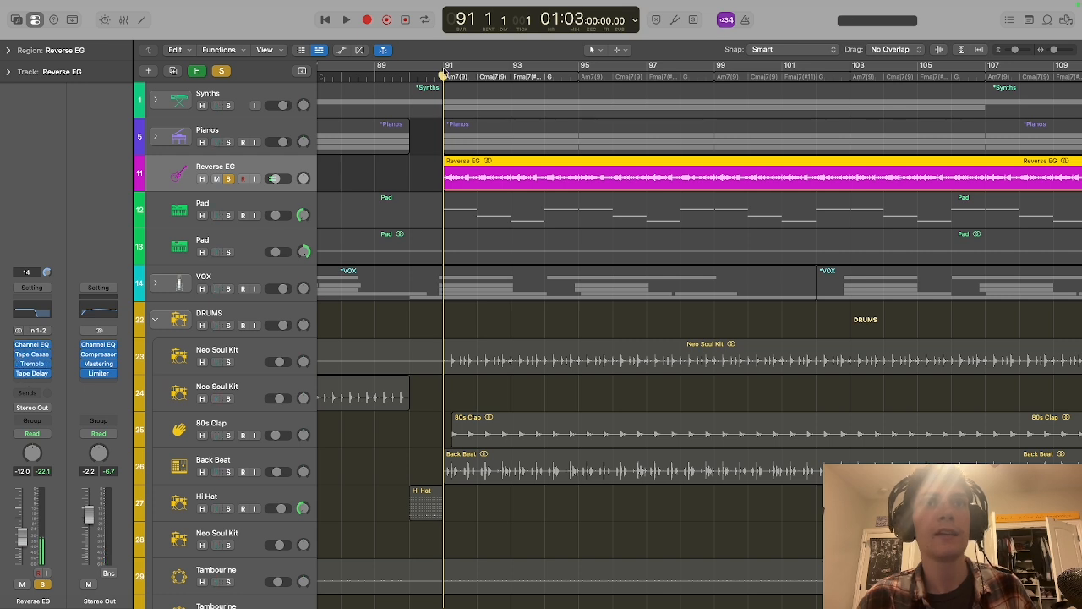
key("space")
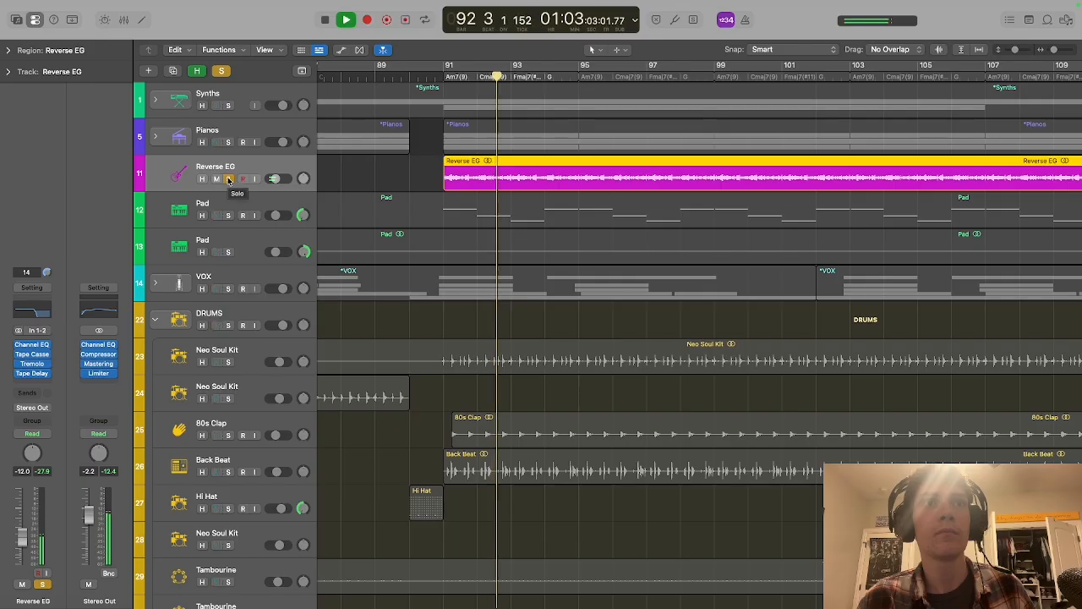
mouse_move(288, 8)
left_click(240, 8)
left_click(262, 26)
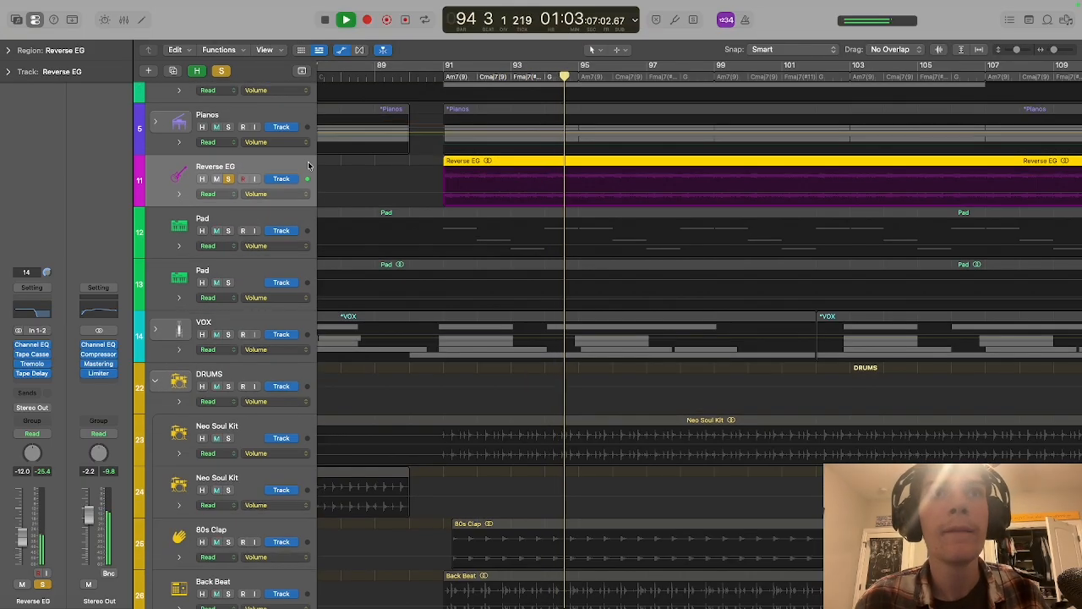
left_click(266, 194)
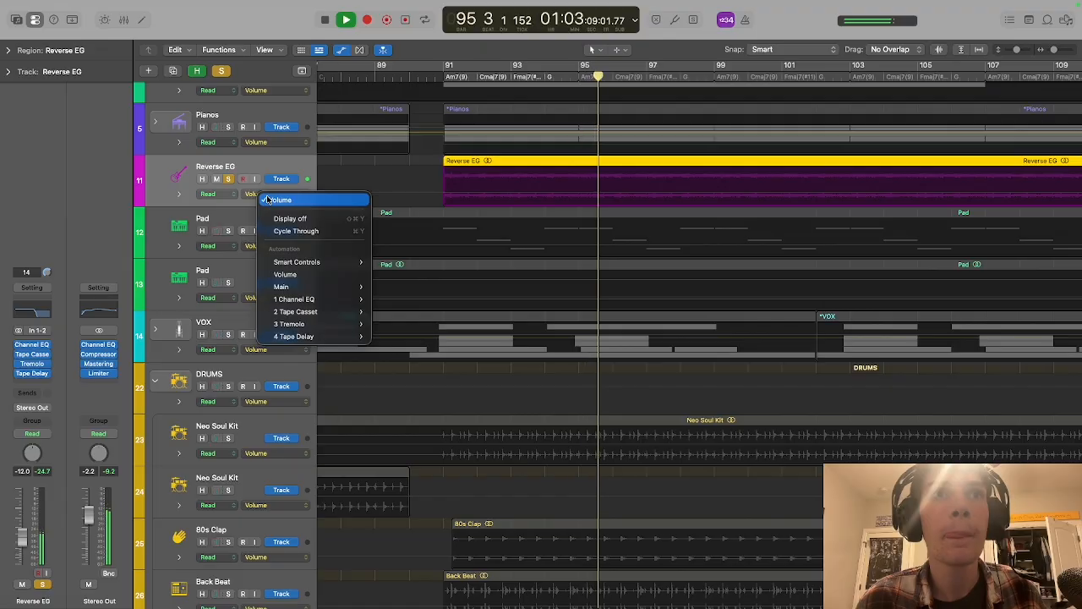
left_click(264, 166)
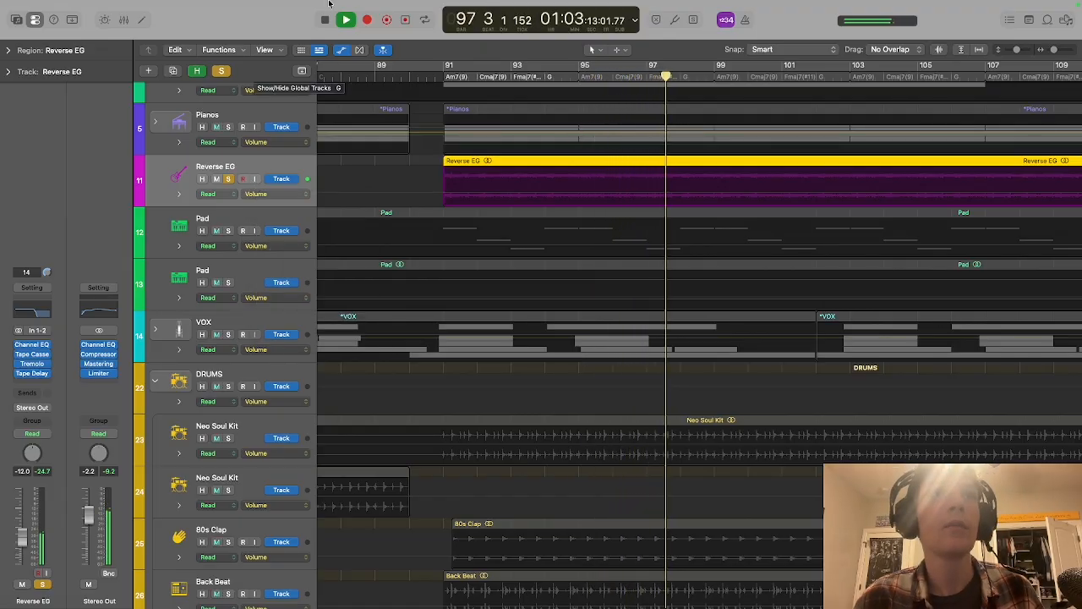
- Hide the track automation, stop playback and place the playhead just before bar 91
mouse_move(329, 5)
left_click(261, 7)
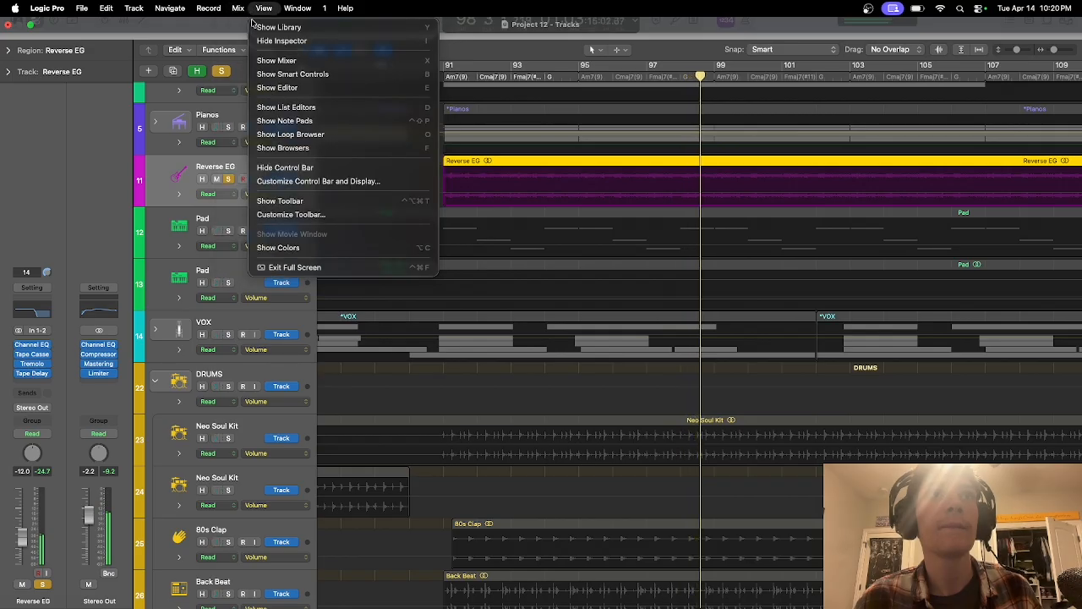
mouse_move(238, 7)
left_click(279, 26)
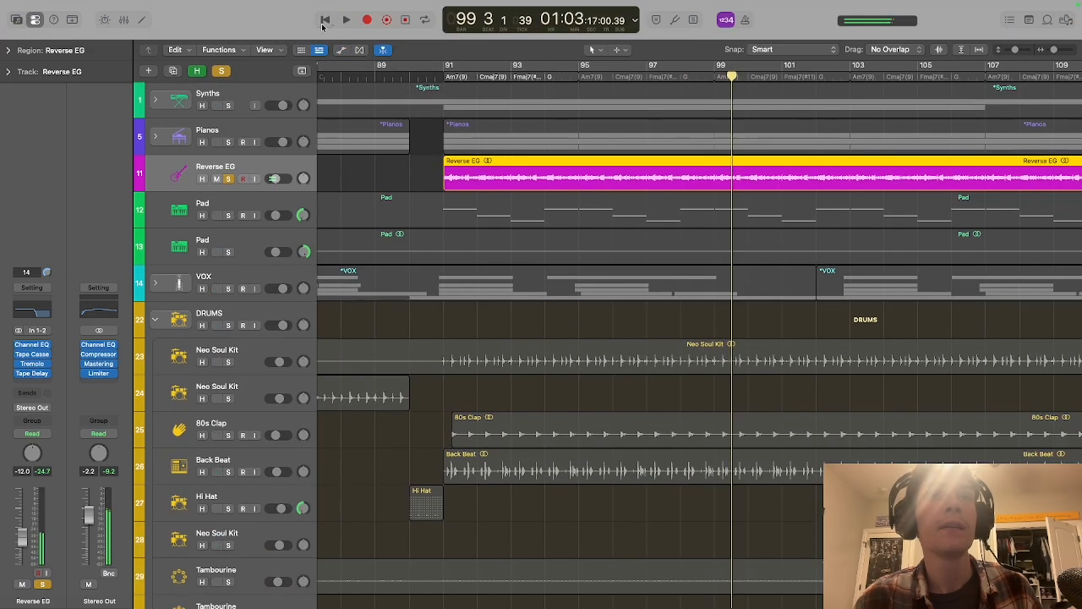
left_click(431, 77)
- Solo Pianos, Synths, DRUMS and Bass alongside Reverse EG and audition them together from just before bar 91, returning the playhead to bar 91
left_click(229, 142)
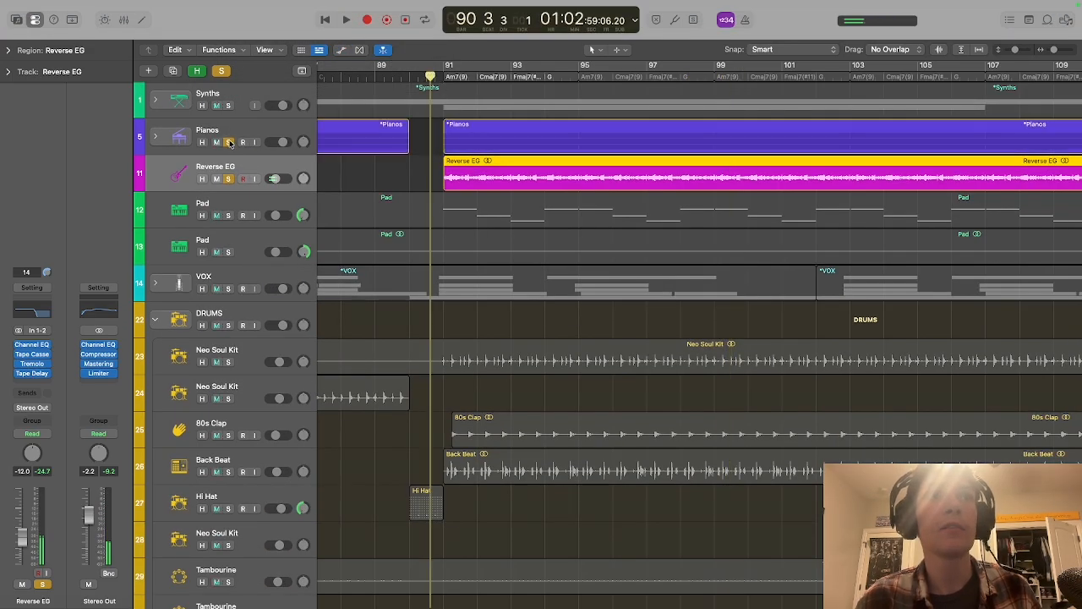
left_click(228, 105)
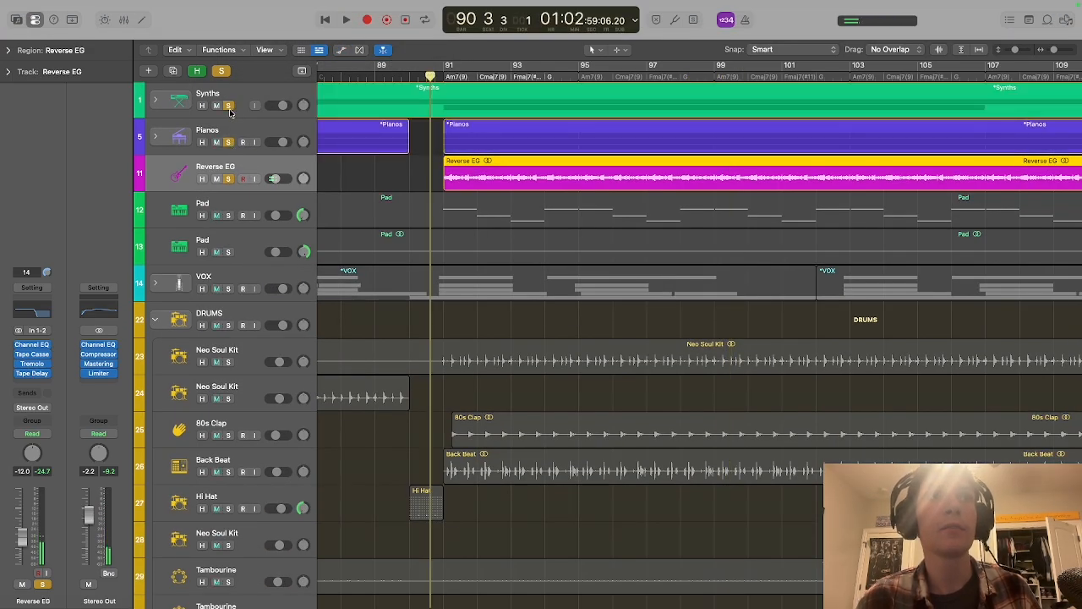
left_click(228, 325)
scroll(229, 422, "down", 8)
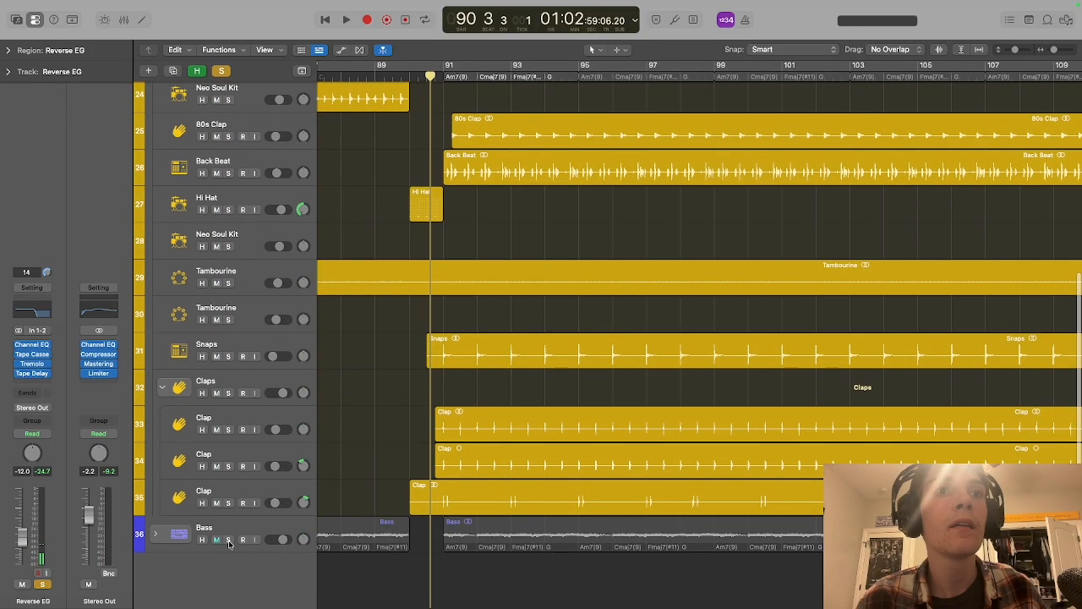
key("space")
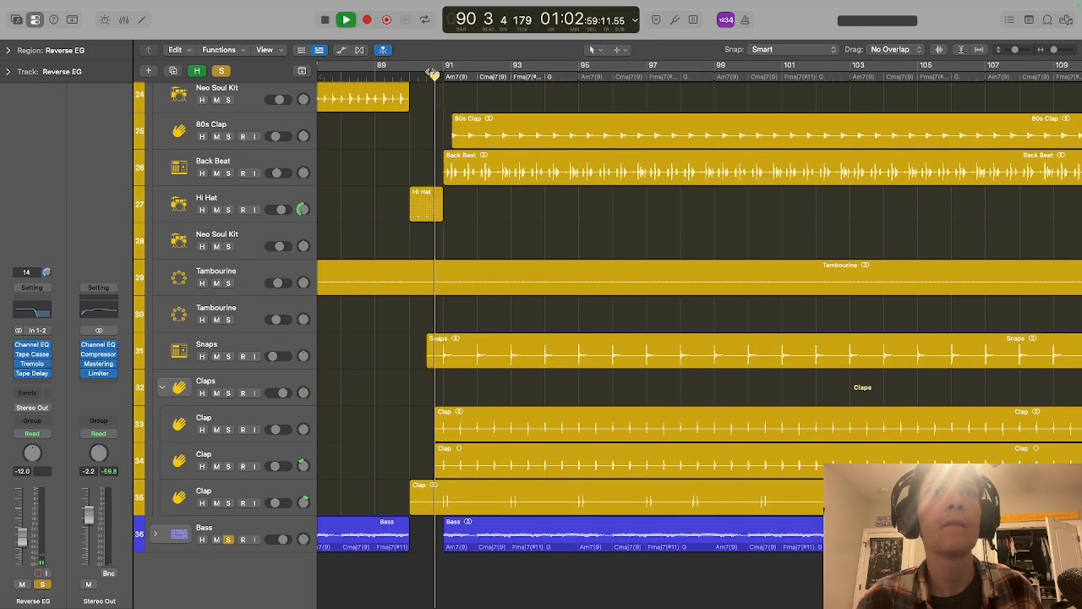
scroll(436, 315, "up", 5)
scroll(437, 316, "up", 2)
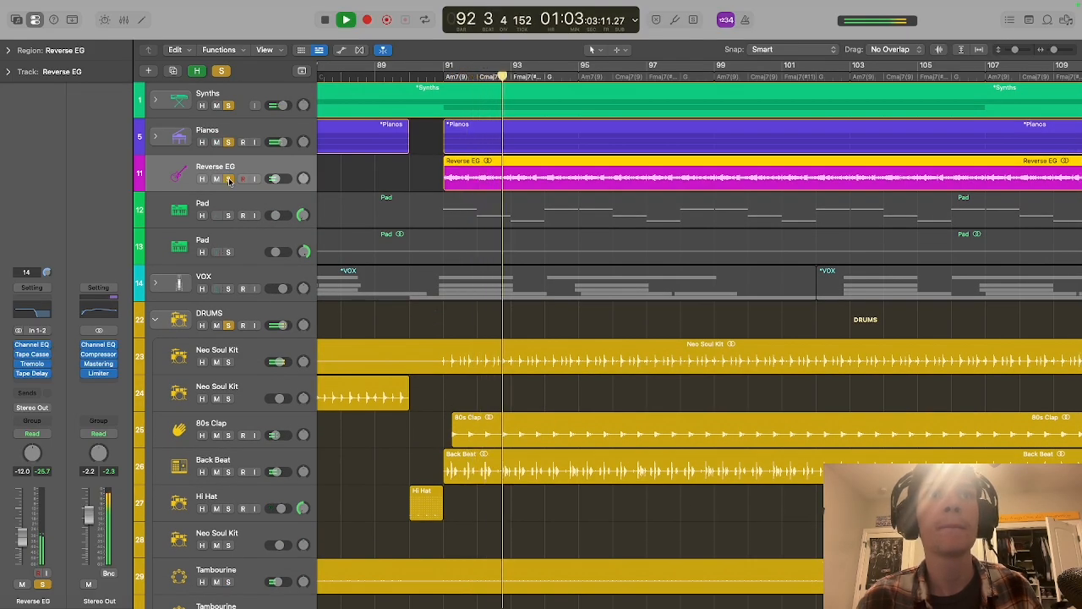
left_click(228, 178)
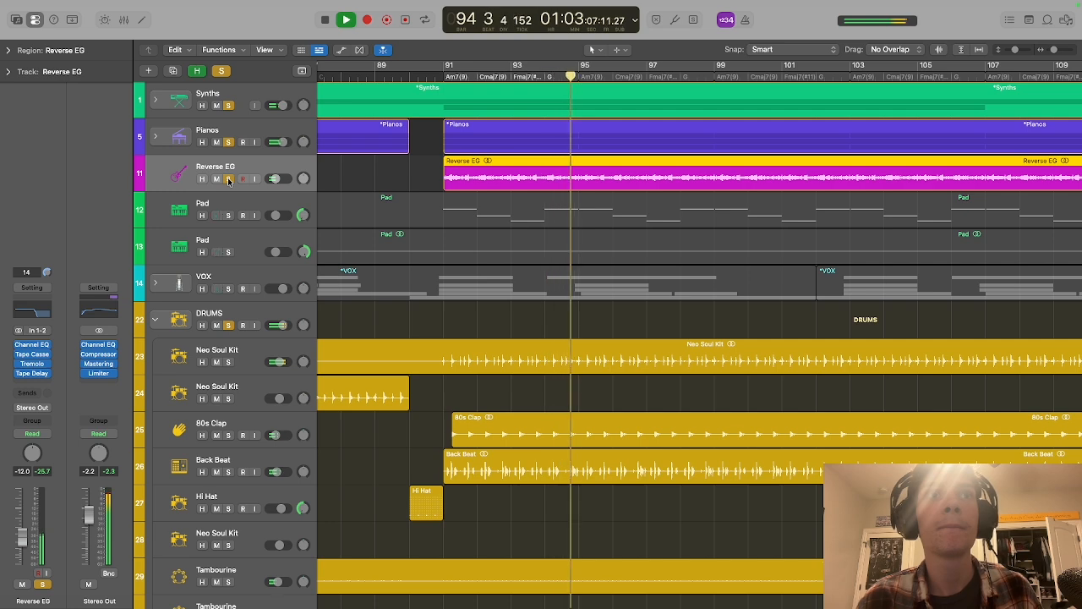
left_click(442, 76)
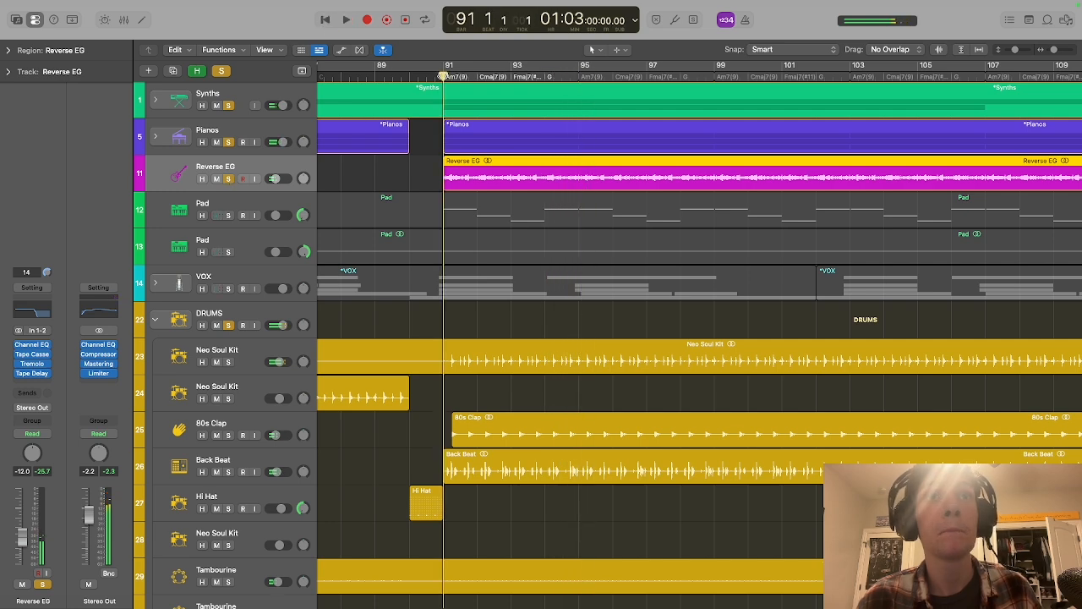
- Turn off solo on all the soloed tracks and collapse the DRUMS stack
left_click_drag(229, 179, 228, 109)
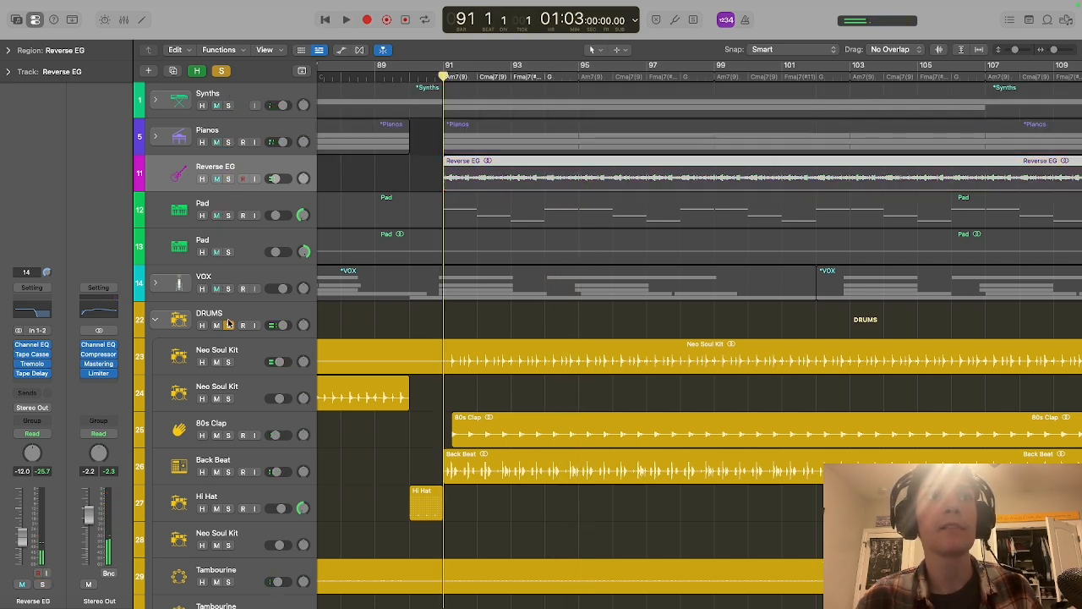
left_click(156, 320)
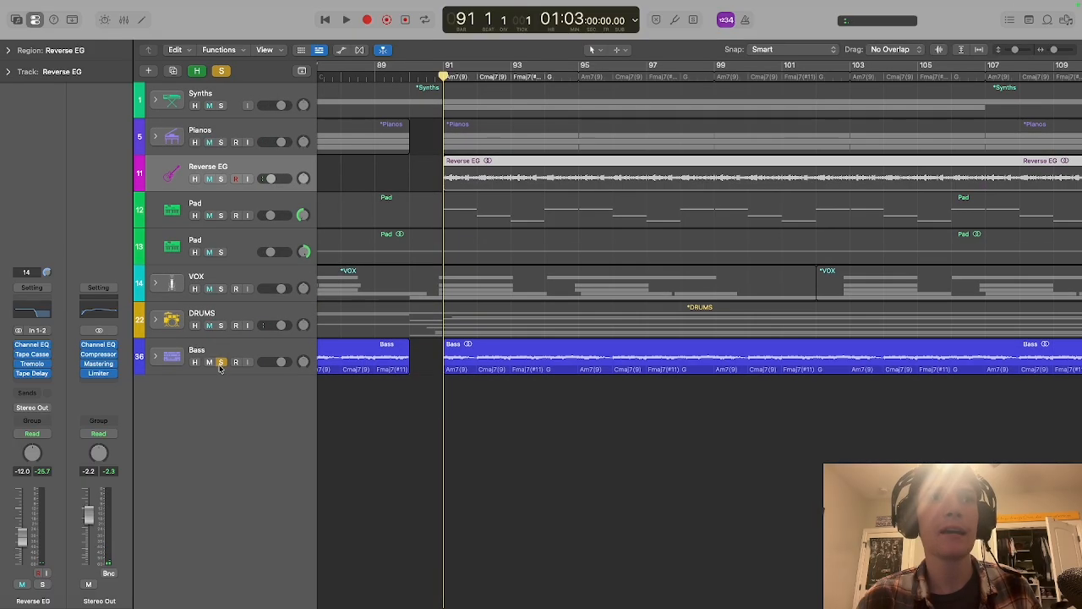
left_click(220, 363)
- Expand the VOX stack and examine its vocal and reverb regions from bar 91 to the song's end
left_click(155, 284)
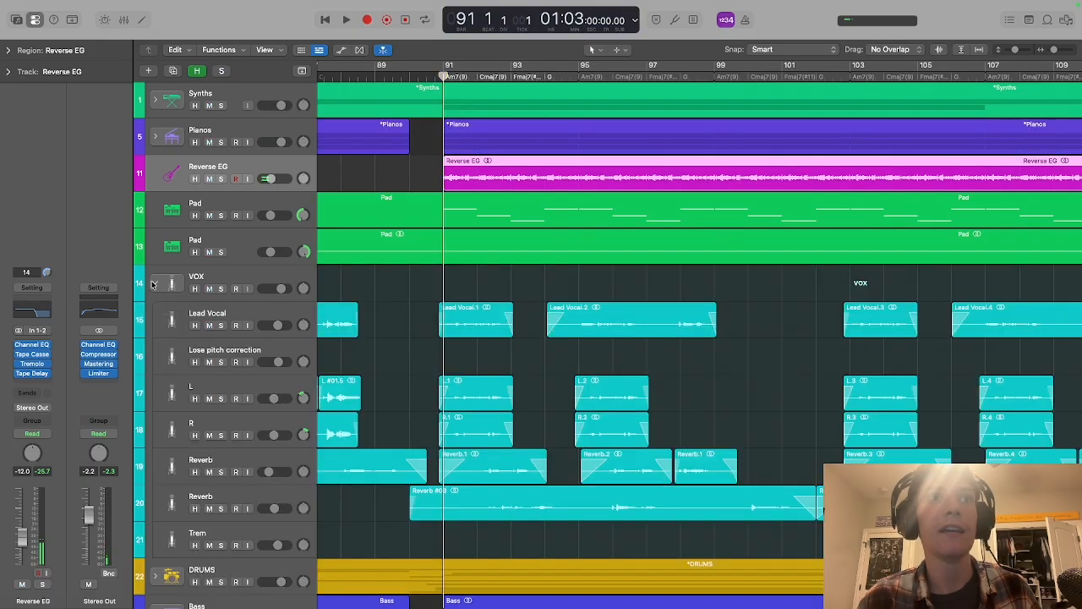
scroll(338, 271, "down", 5)
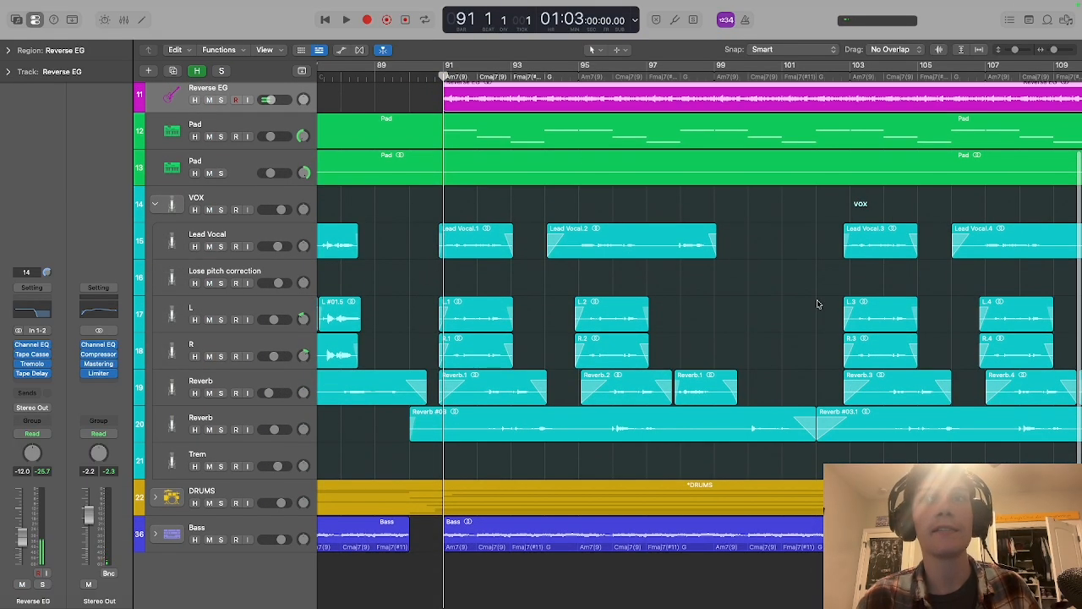
scroll(815, 299, "right", 10)
scroll(813, 299, "left", 3)
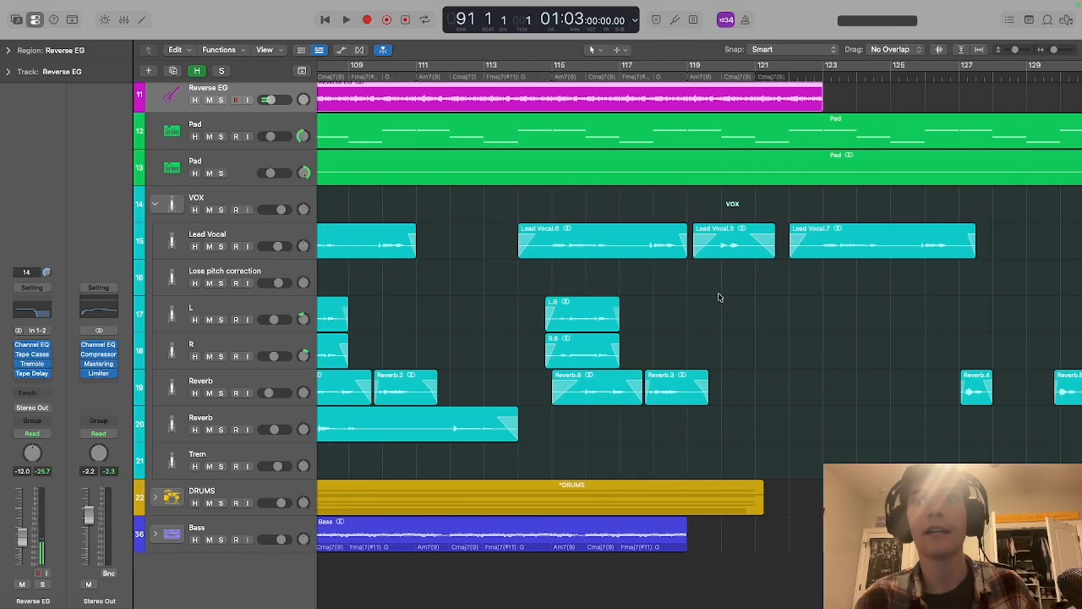
scroll(845, 364, "right", 4)
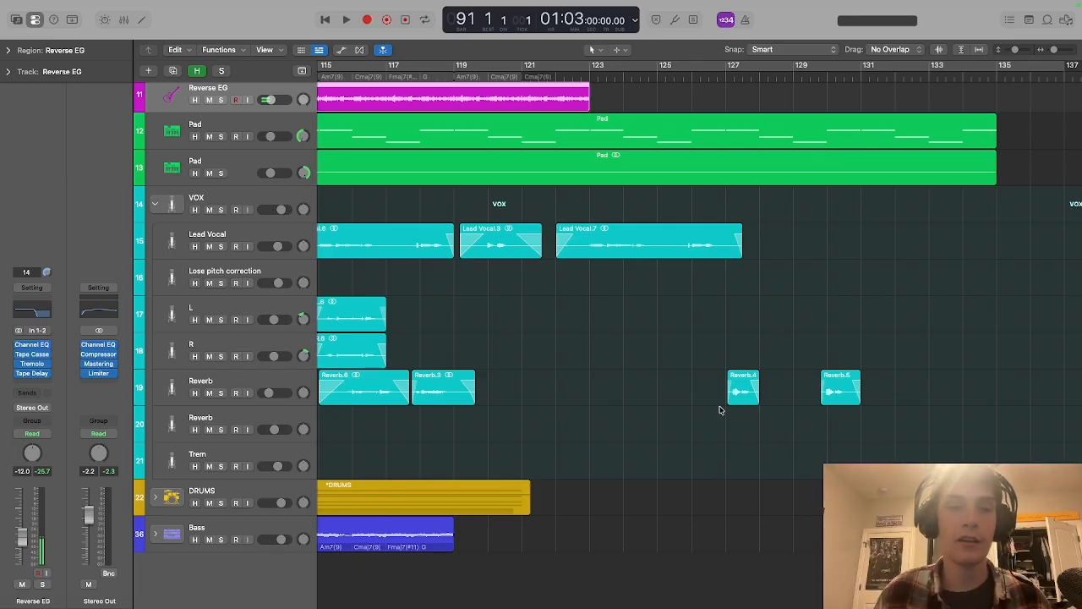
scroll(568, 470, "left", 12)
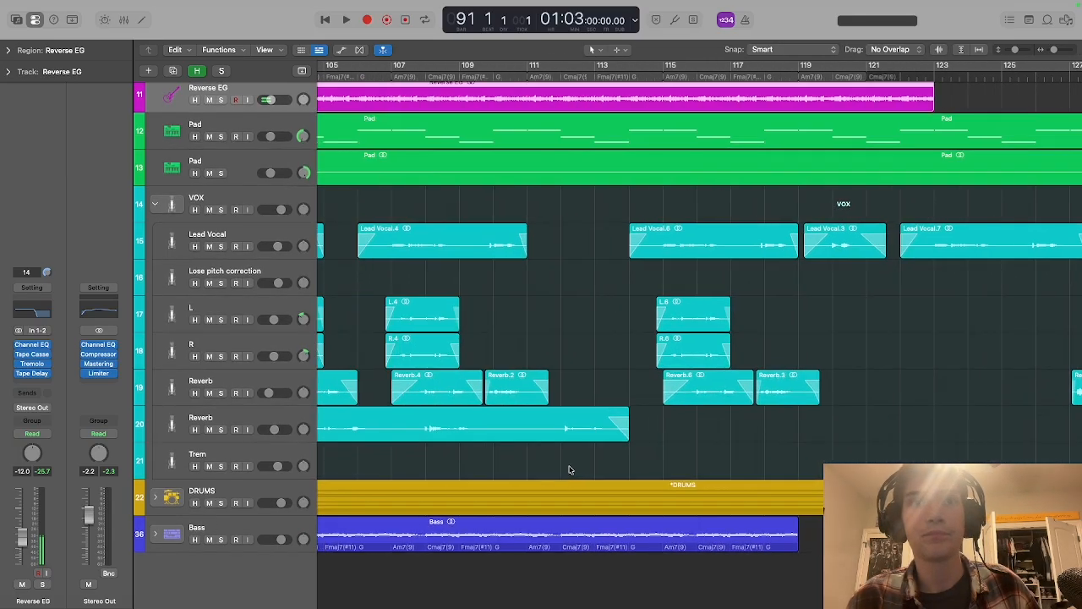
scroll(569, 470, "left", 3)
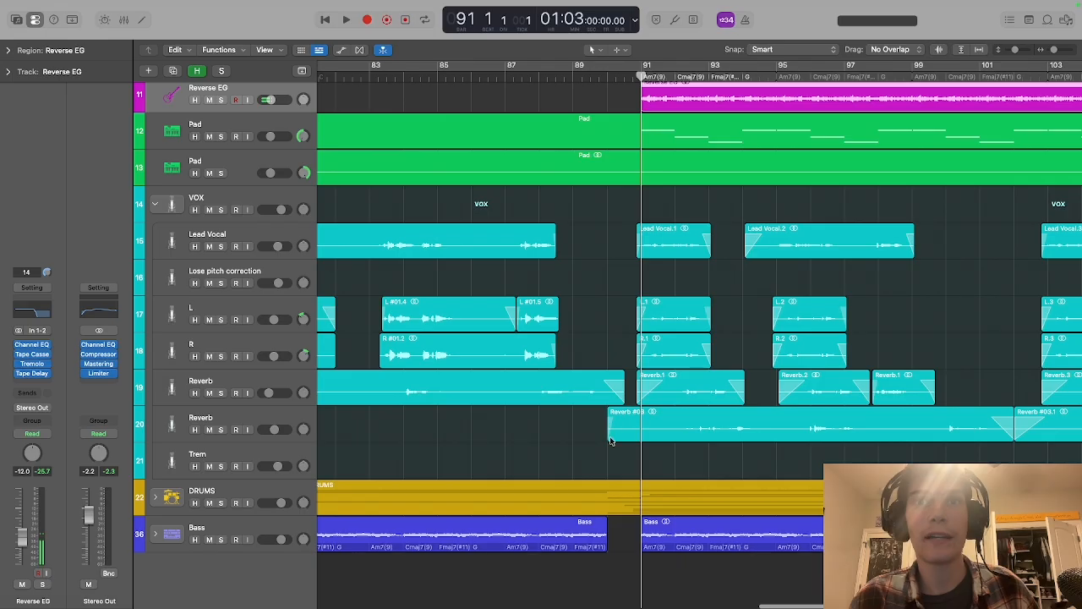
- Trim the start of the Reverb #03 region to bar 92, select its Reverb track and deselect the regions
left_click_drag(607, 438, 674, 436)
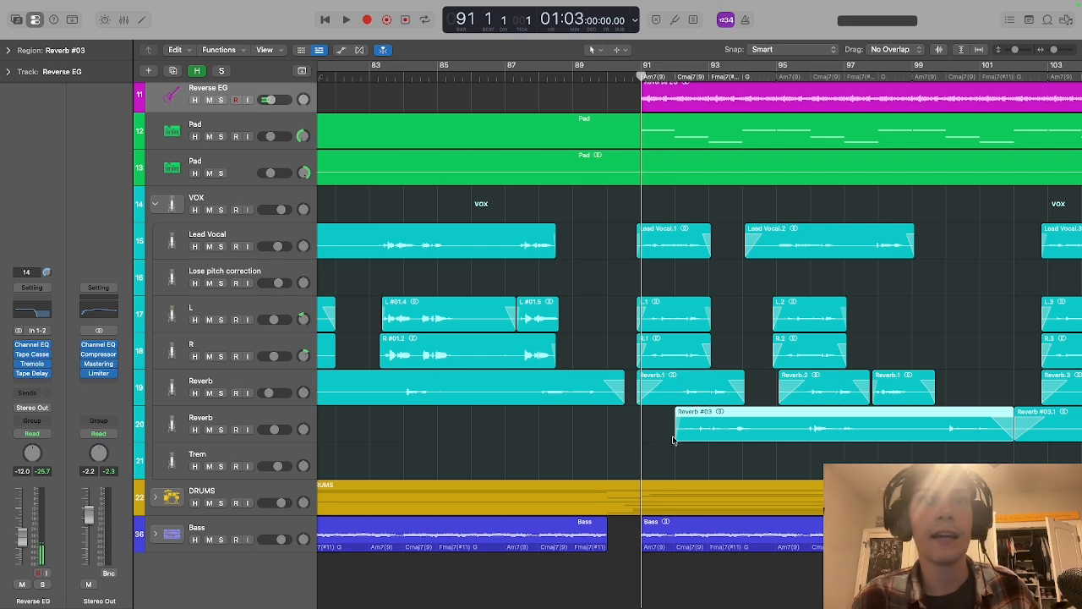
left_click(259, 413)
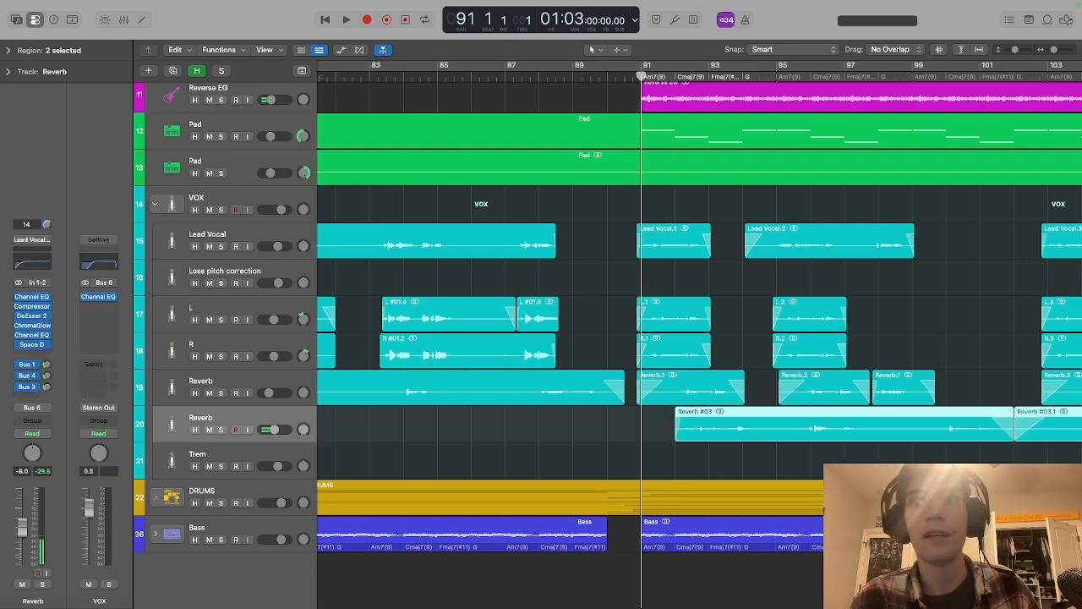
scroll(685, 442, "right", 10)
left_click(695, 457)
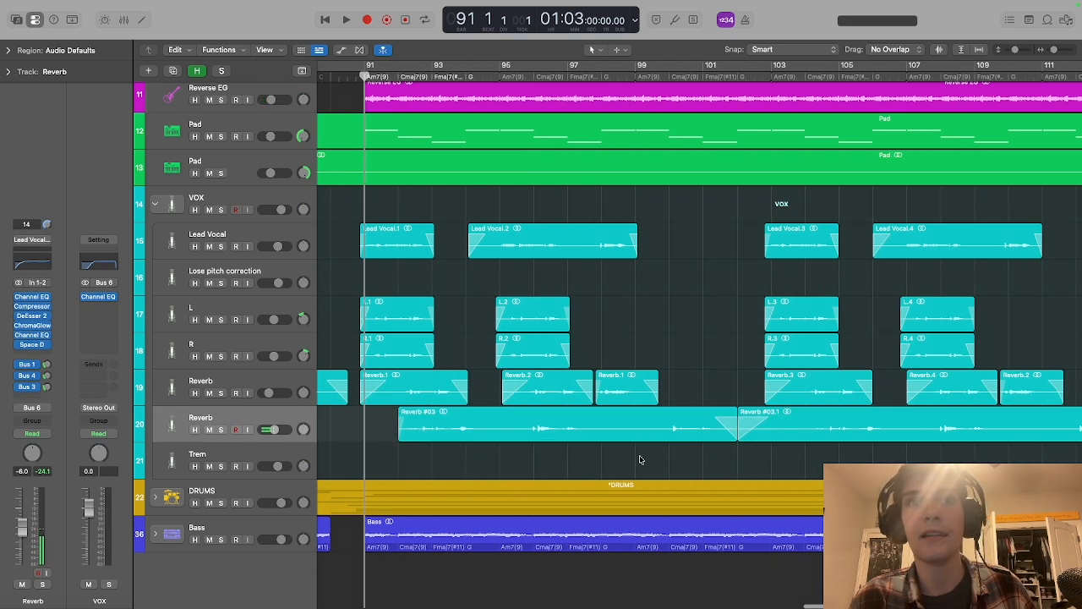
- Solo the second Reverb track in VOX and audition its Reverb #03 regions from shortly after bar 91
scroll(640, 459, "left", 15)
left_click(221, 430)
scroll(837, 367, "right", 5)
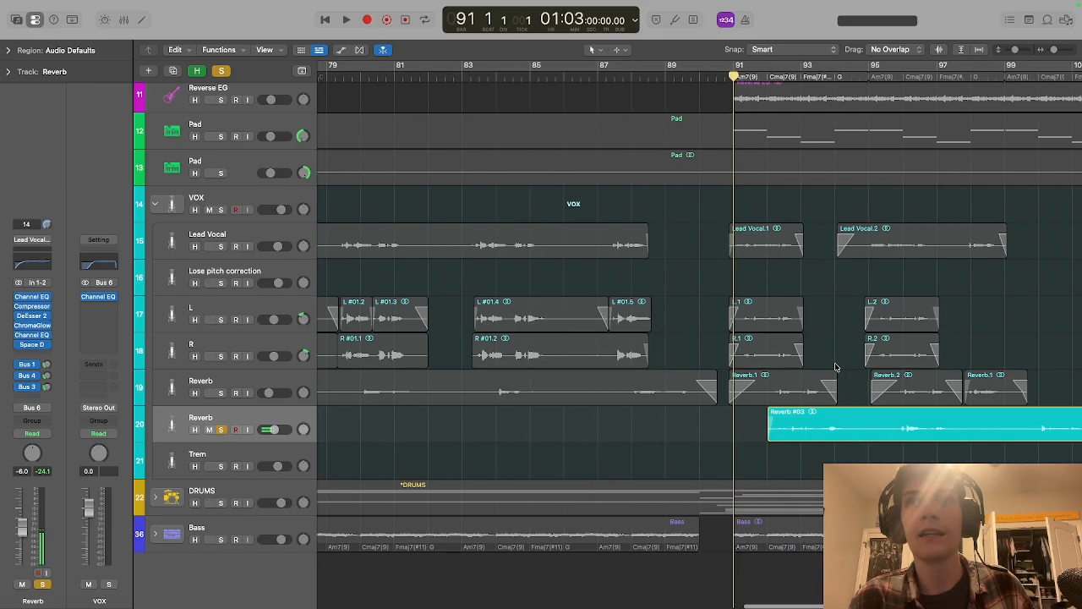
left_click(751, 76)
key("space")
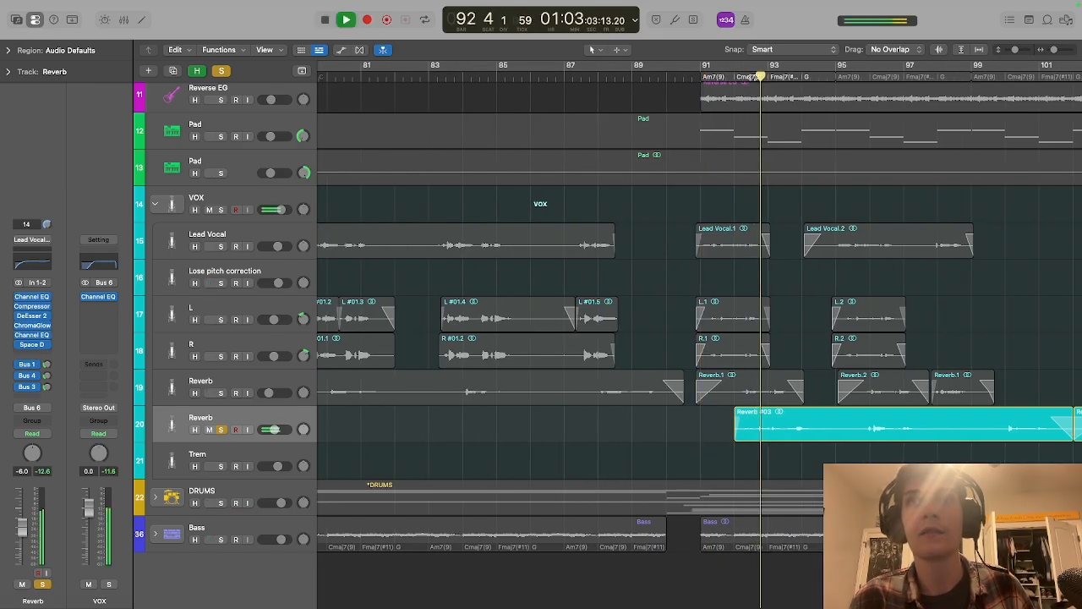
left_click(721, 74)
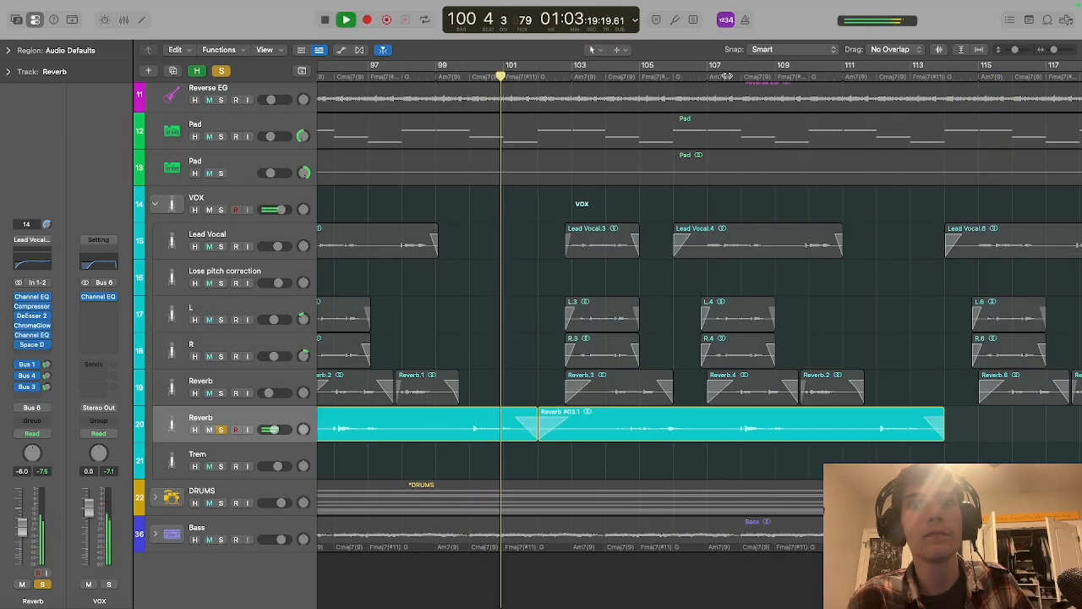
scroll(726, 253, "left", 5)
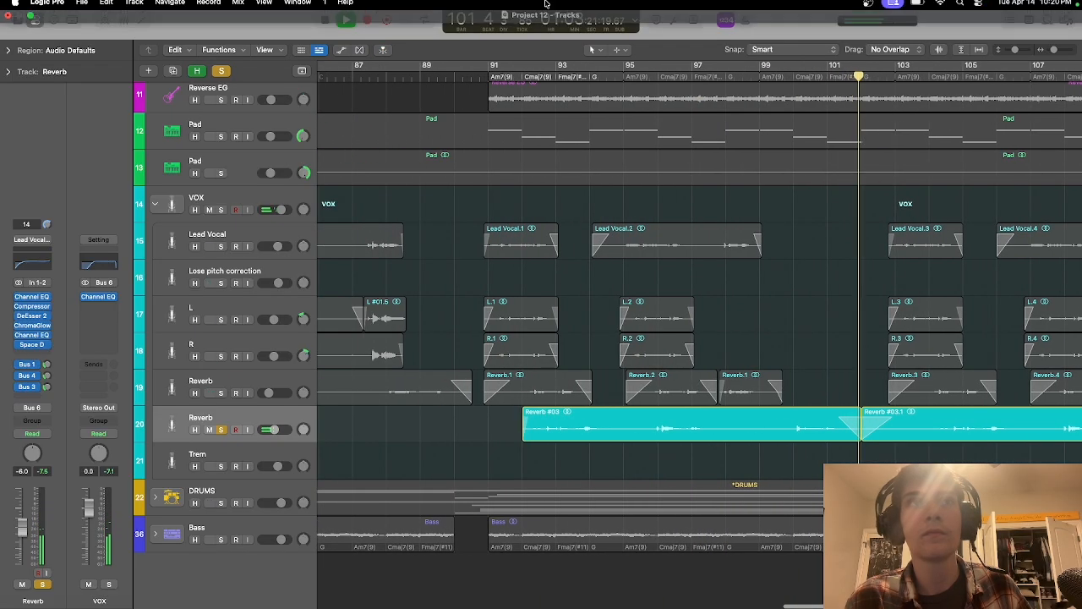
left_click(324, 20)
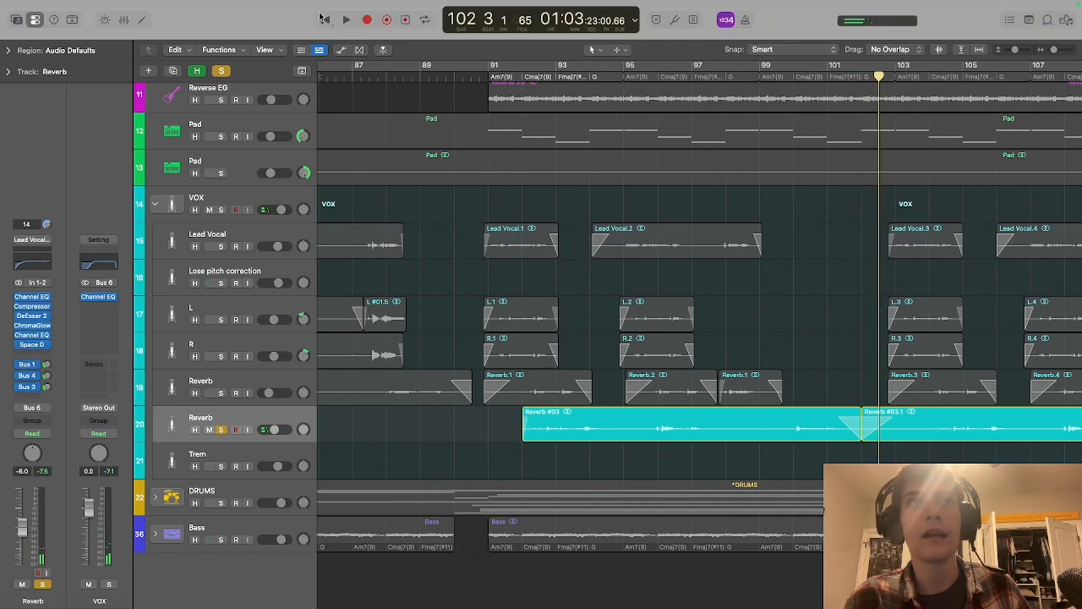
- Turn off the Reverb track's solo, collapse the VOX stack and play the full mix from just before bar 91
left_click(479, 76)
left_click(220, 429)
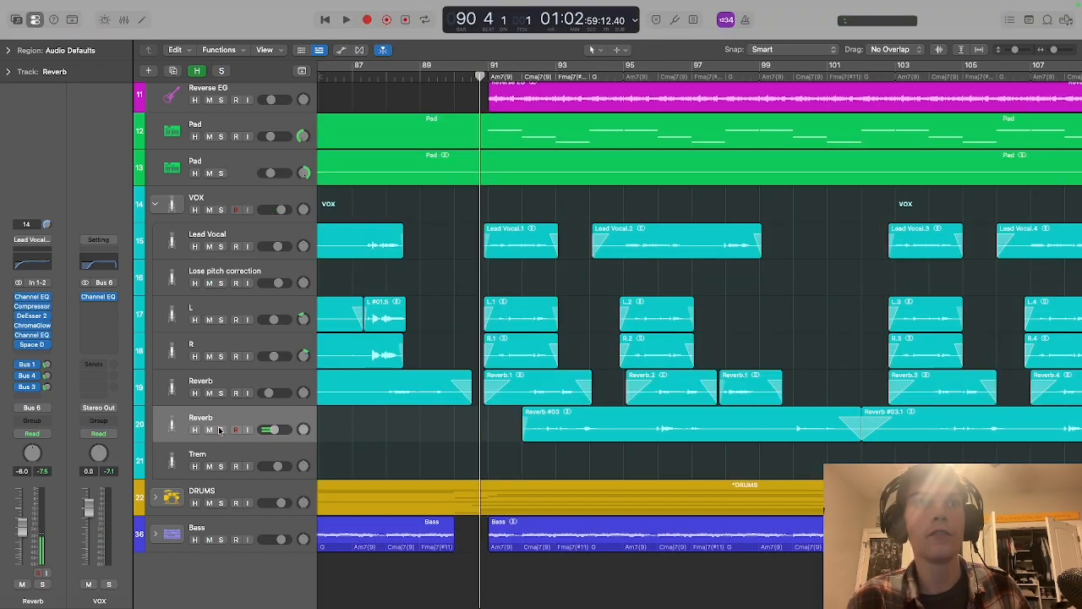
left_click(153, 204)
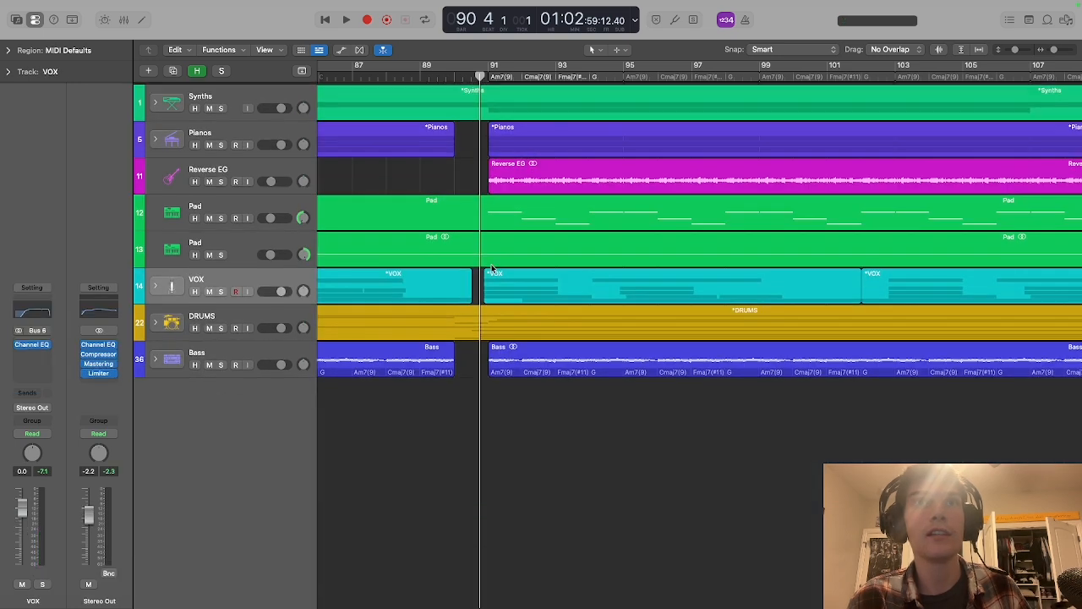
key("space")
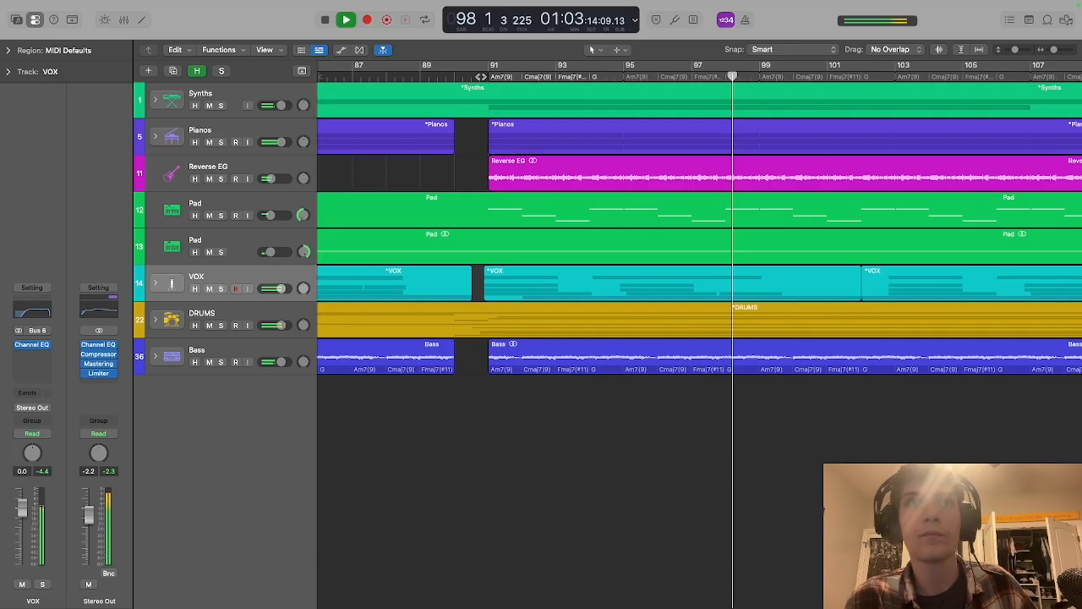
left_click(326, 20)
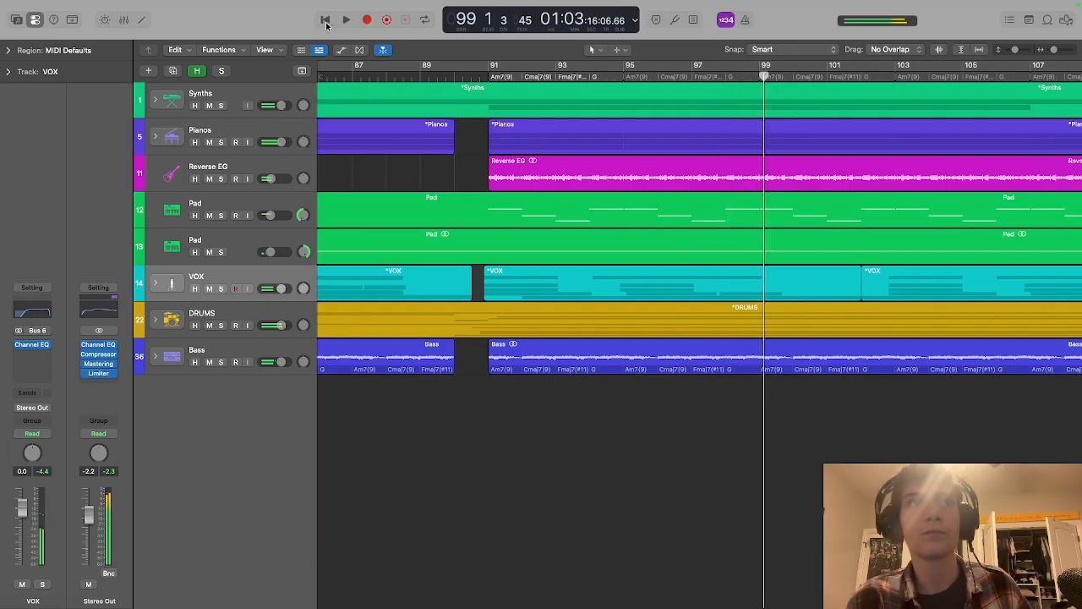
- Place the playhead at bar 121 and expand the Synths, Pianos, VOX, DRUMS and Bass stacks to show their tracks
scroll(635, 213, "right", 15)
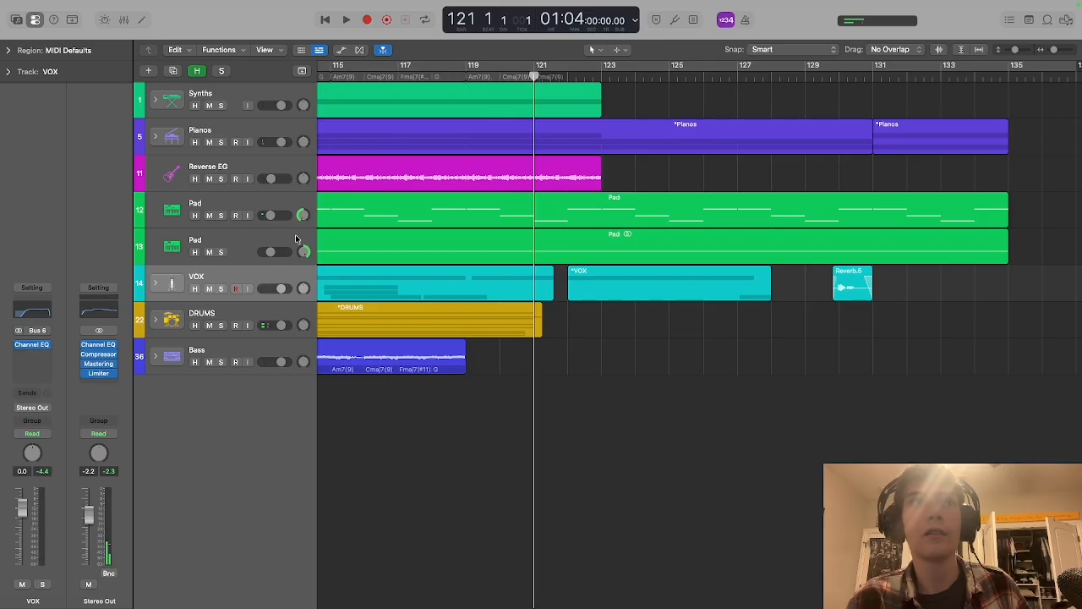
left_click(155, 106)
left_click(156, 229)
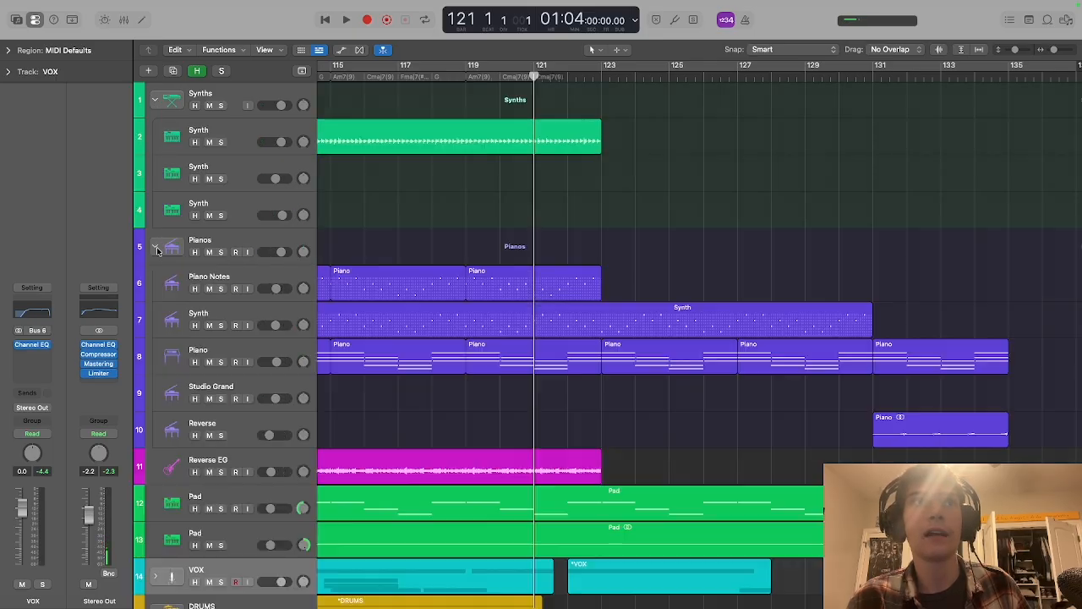
scroll(167, 437, "down", 3)
left_click(155, 462)
scroll(155, 461, "down", 6)
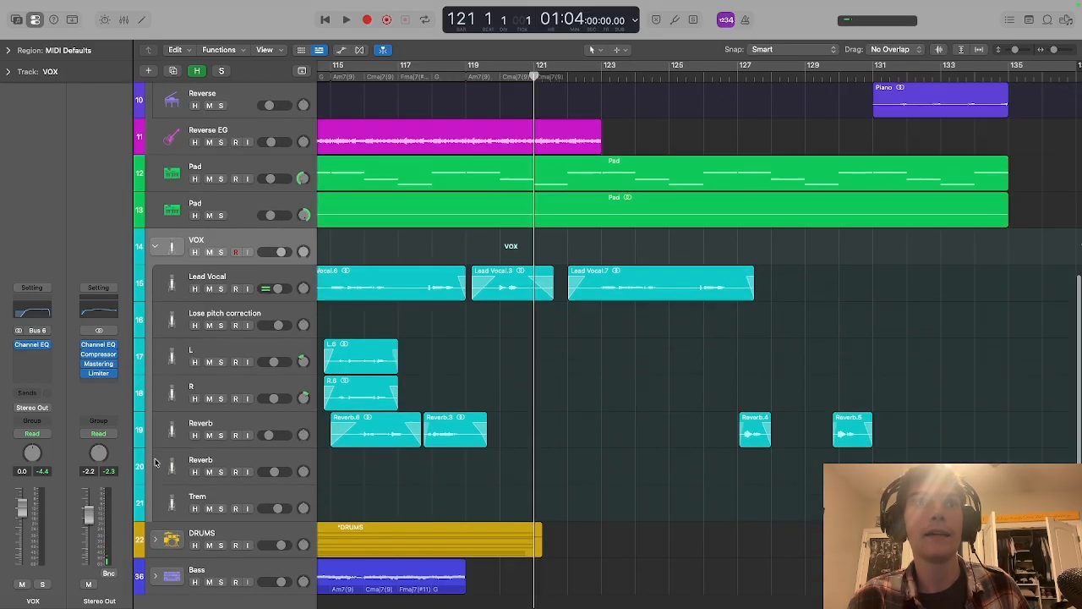
left_click(155, 497)
scroll(156, 507, "down", 8)
scroll(158, 575, "down", 5)
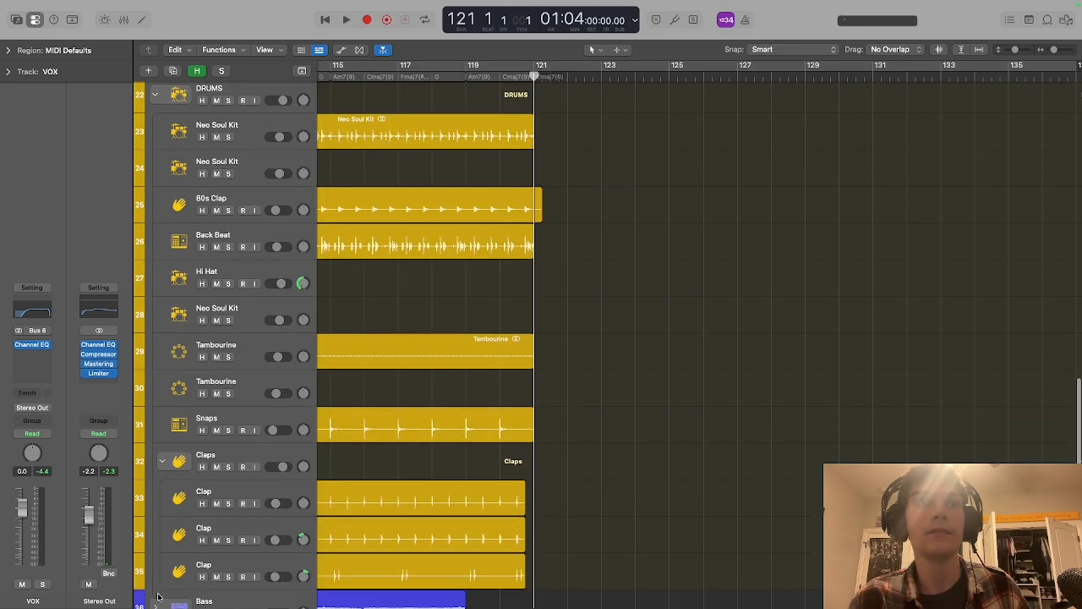
left_click(155, 535)
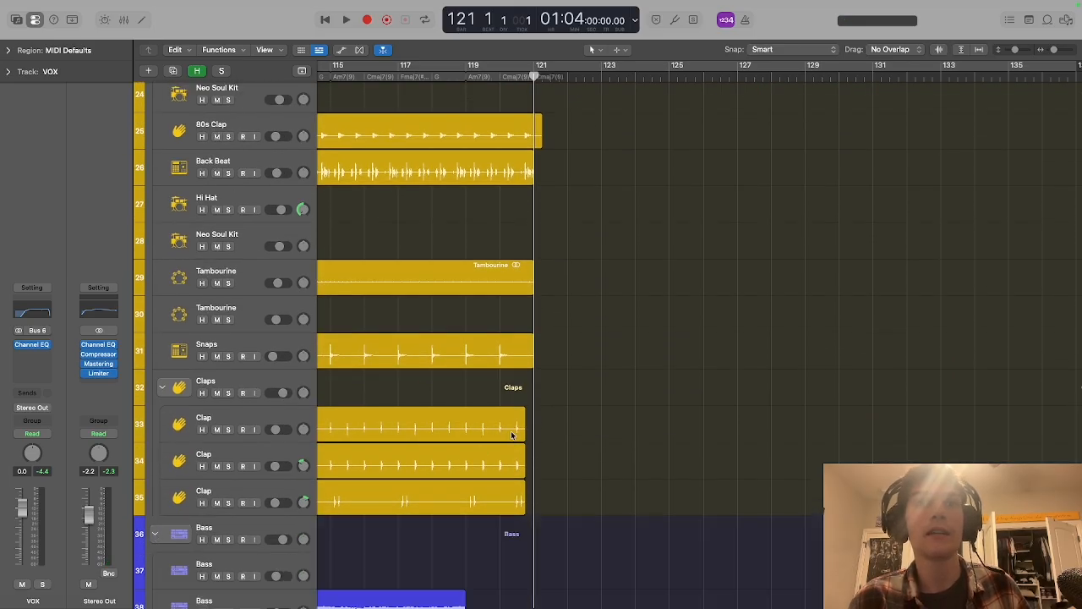
scroll(512, 435, "up", 20)
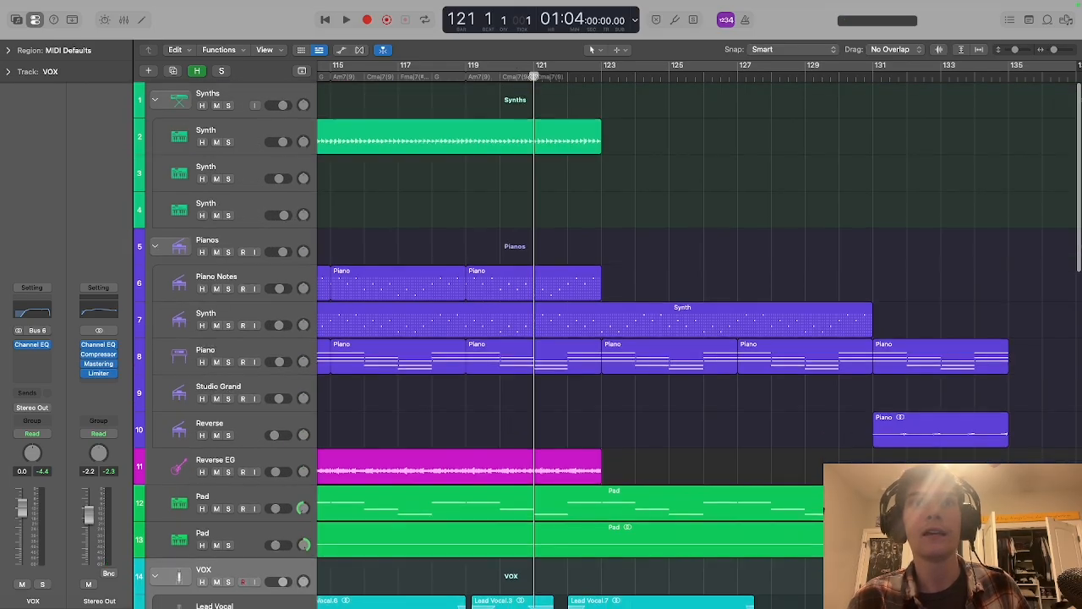
- Play the full mix from shortly after bar 119 into bar 131, viewing the piano, pad and vocal tracks of the outro
left_click(475, 77)
key("space")
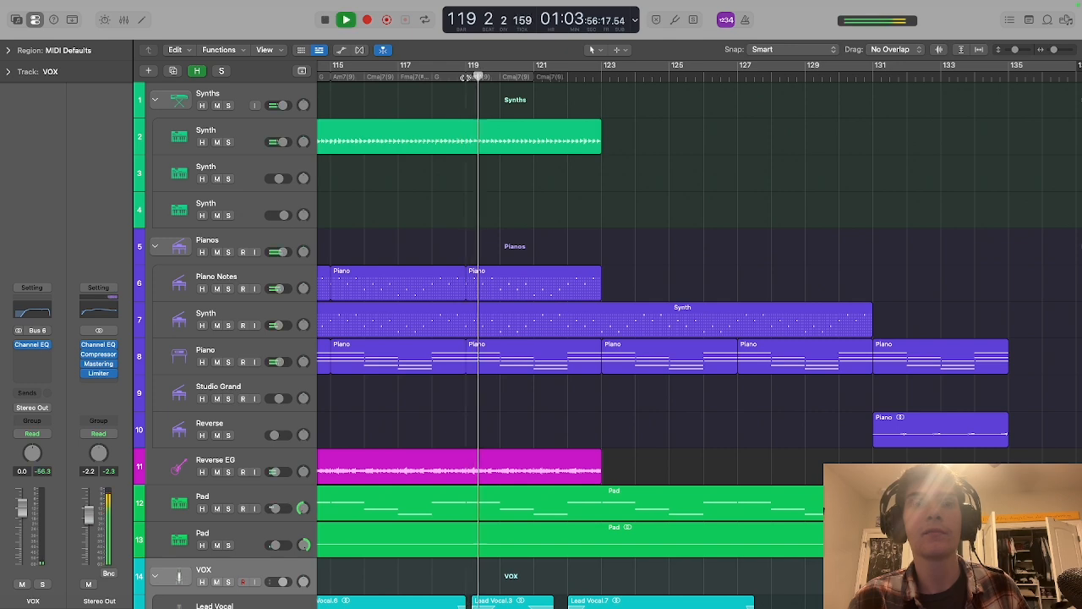
scroll(584, 430, "down", 3)
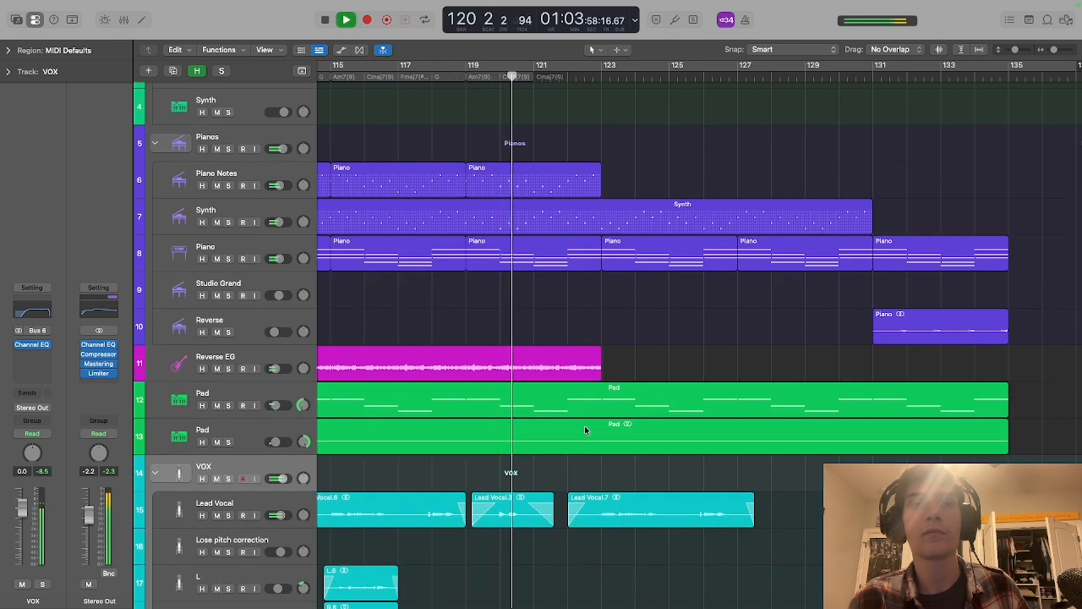
scroll(585, 430, "down", 2)
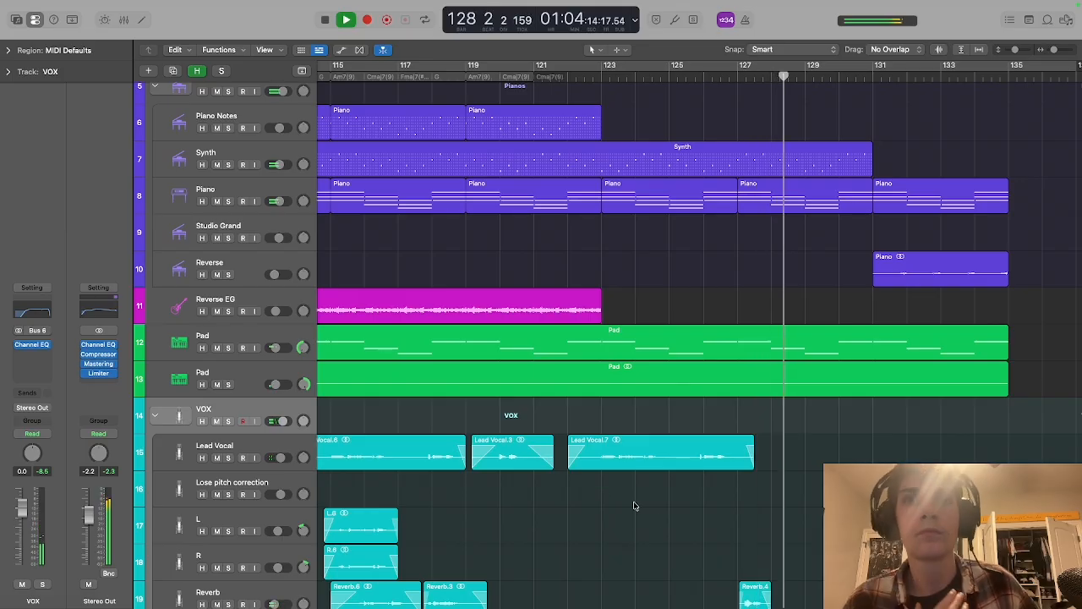
scroll(642, 507, "down", 5)
scroll(659, 520, "up", 3)
scroll(659, 520, "down", 1)
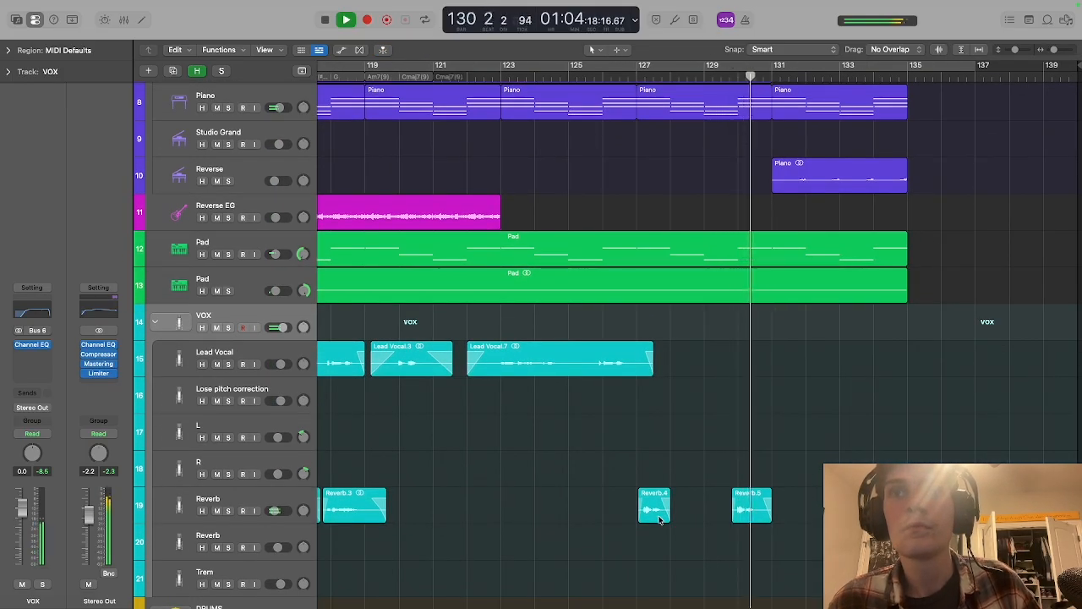
scroll(660, 520, "up", 6)
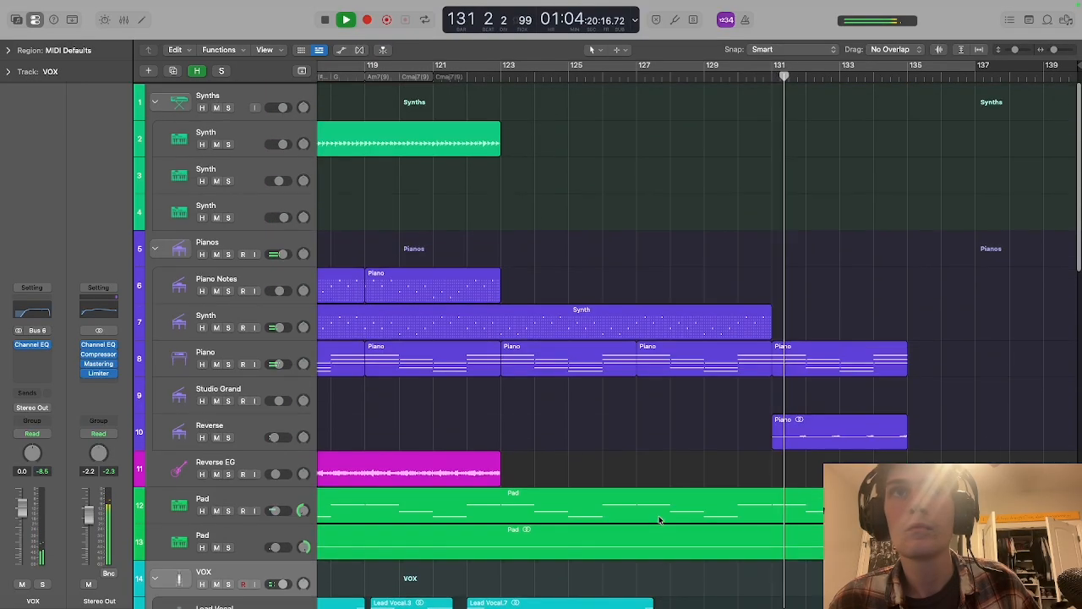
key("space")
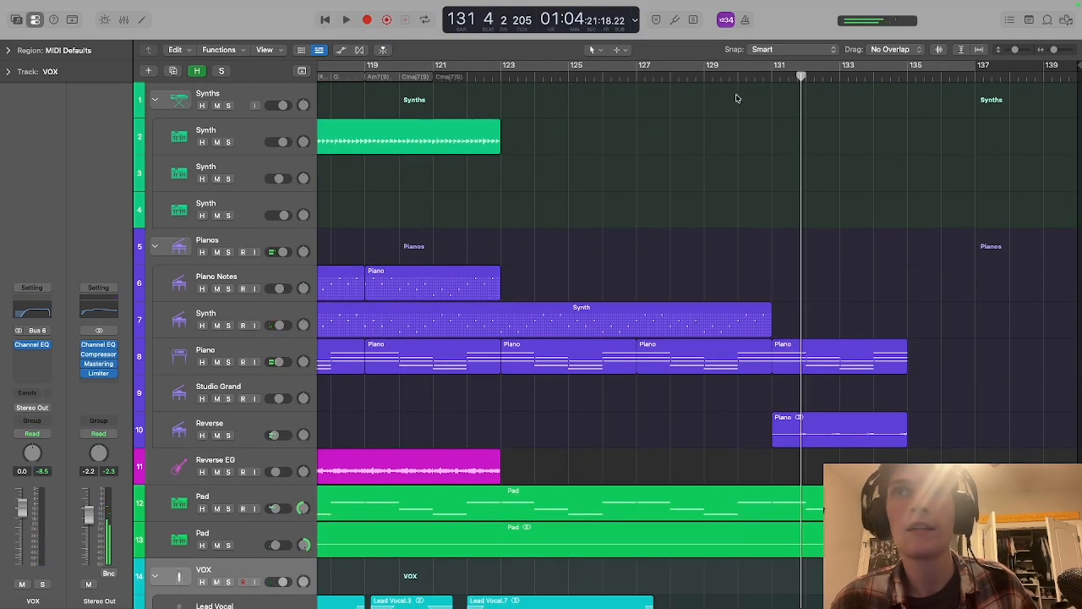
- Place the playhead at bar 131 and inspect the region settings of the Piano region on the Reverse track
left_click(773, 76)
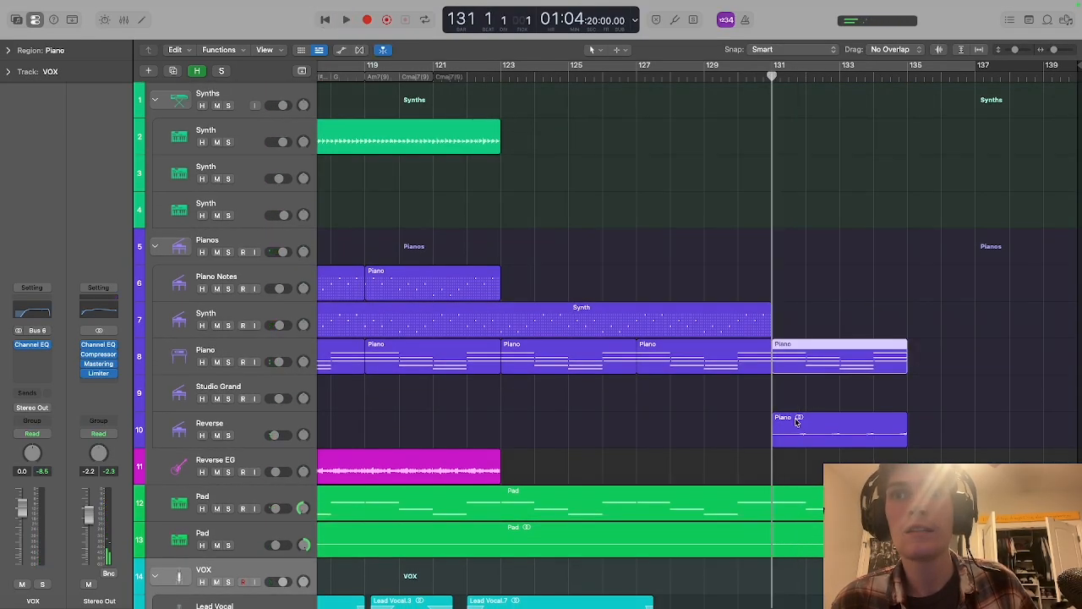
left_click(796, 421)
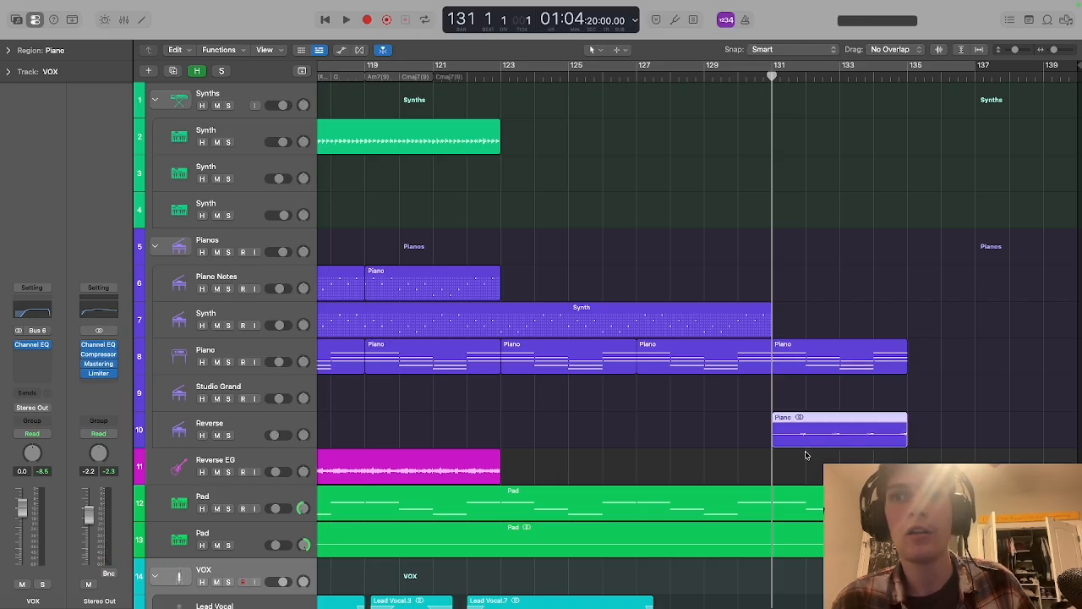
left_click(9, 73)
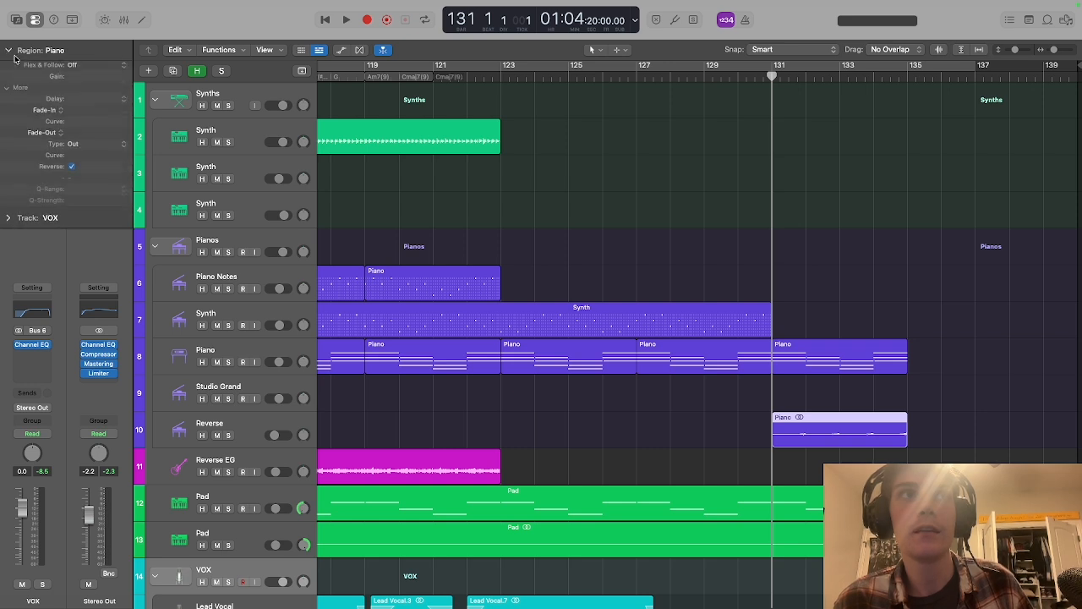
left_click(7, 51)
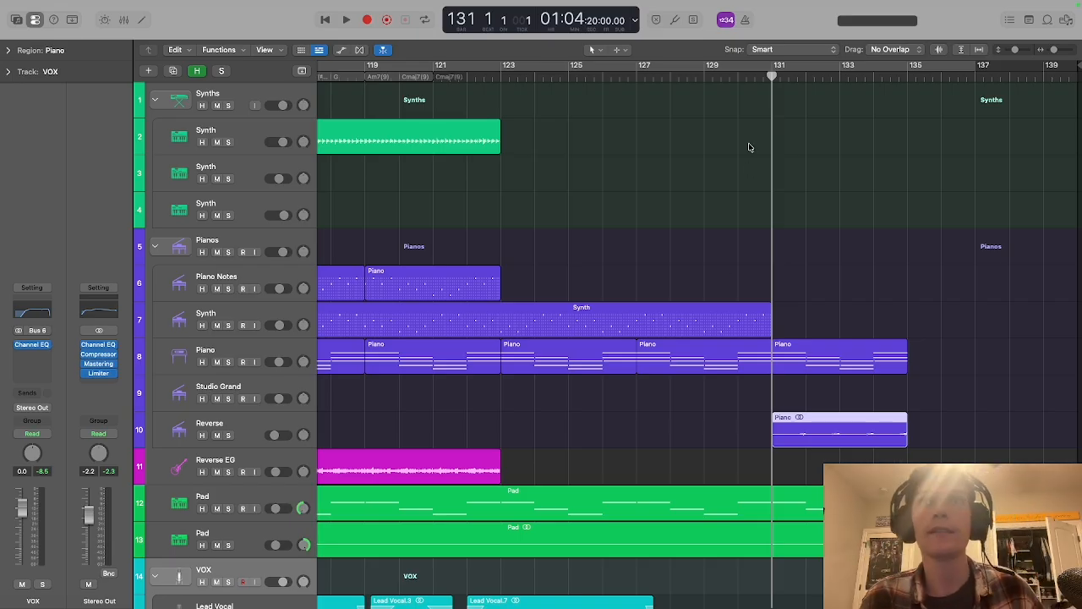
- Play the ending from bar 131, solo the Reverse track to audition its Piano region, and return the playhead to bar 131
key("space")
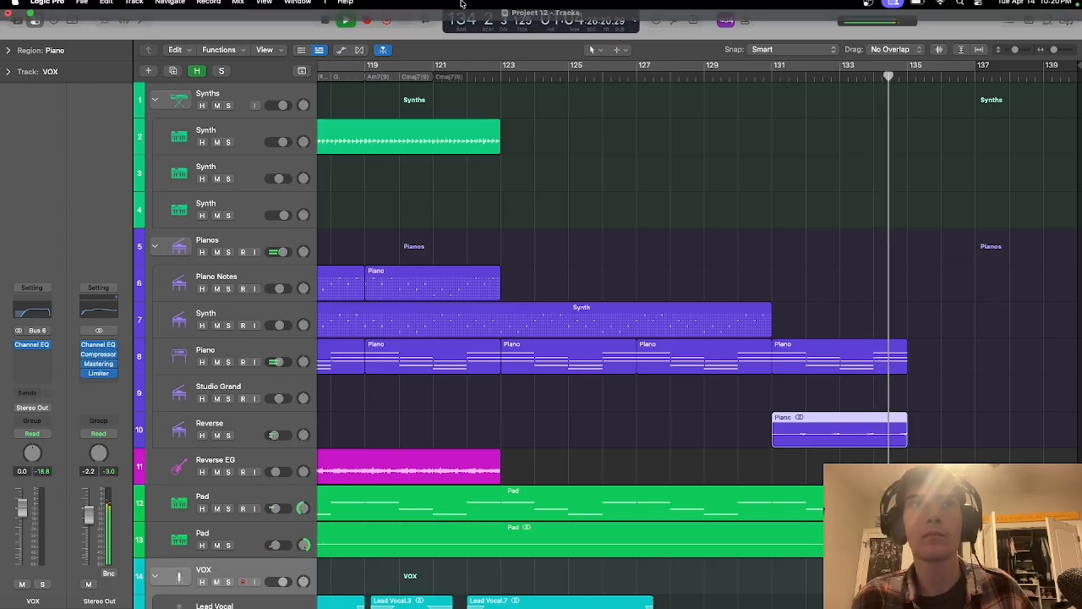
left_click(278, 426)
left_click(31, 389)
left_click(15, 391)
left_click(228, 435)
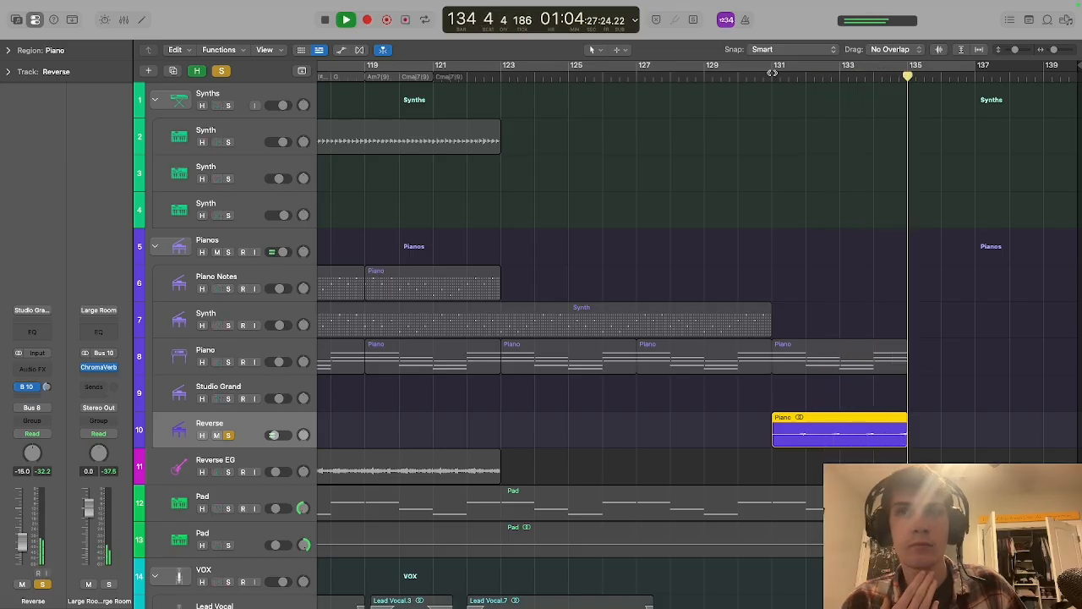
key("space")
left_click(772, 77)
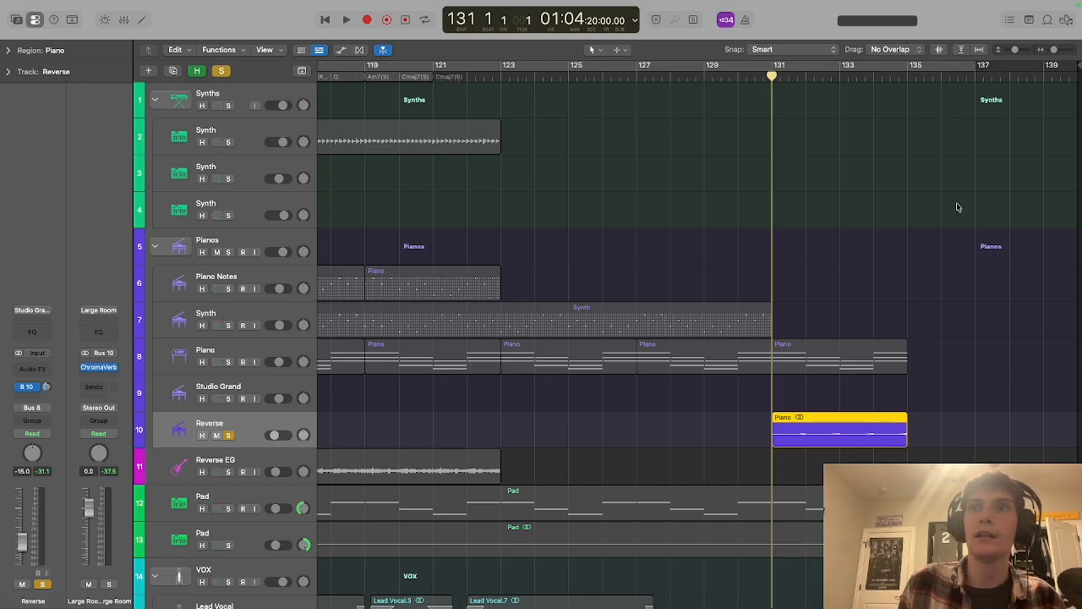
- Turn on cycle mode and turn off the Reverse track's solo
left_click(964, 69)
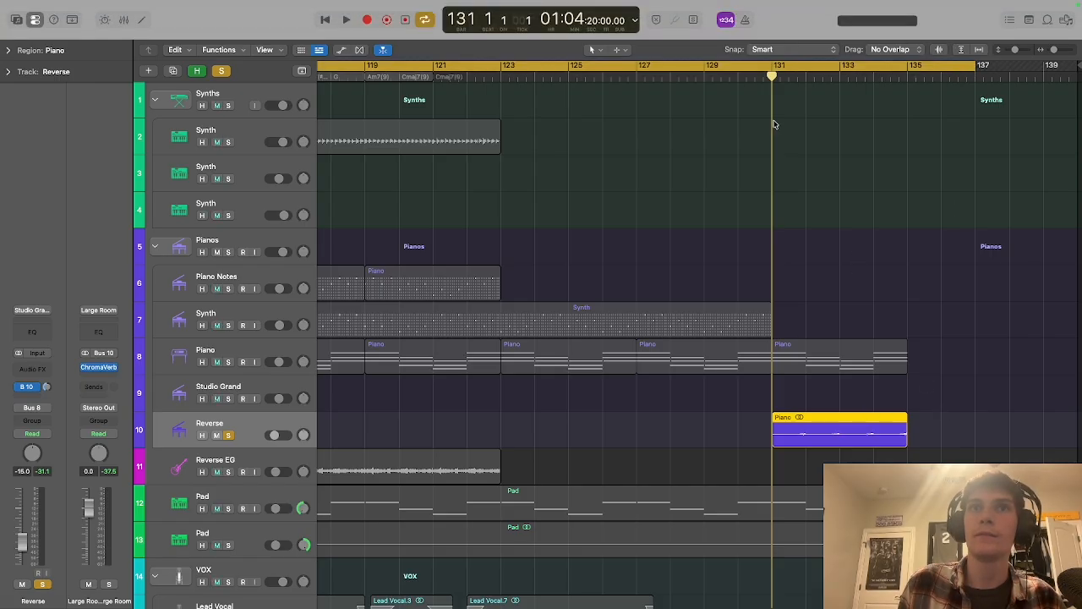
left_click(227, 435)
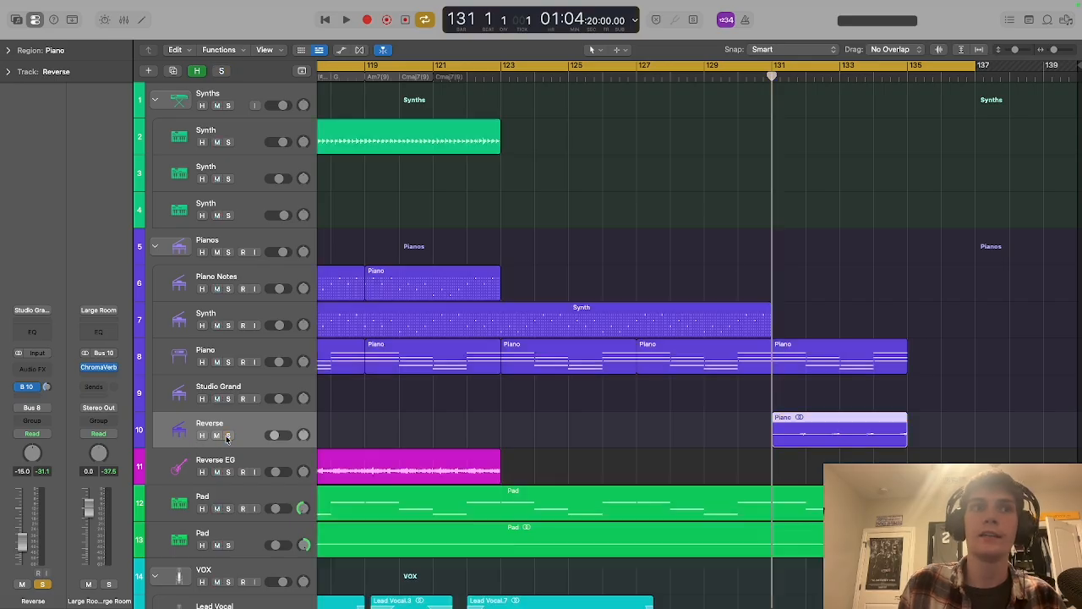
- Collapse the Pianos, VOX, DRUMS, Bass and Synths stacks
left_click(156, 247)
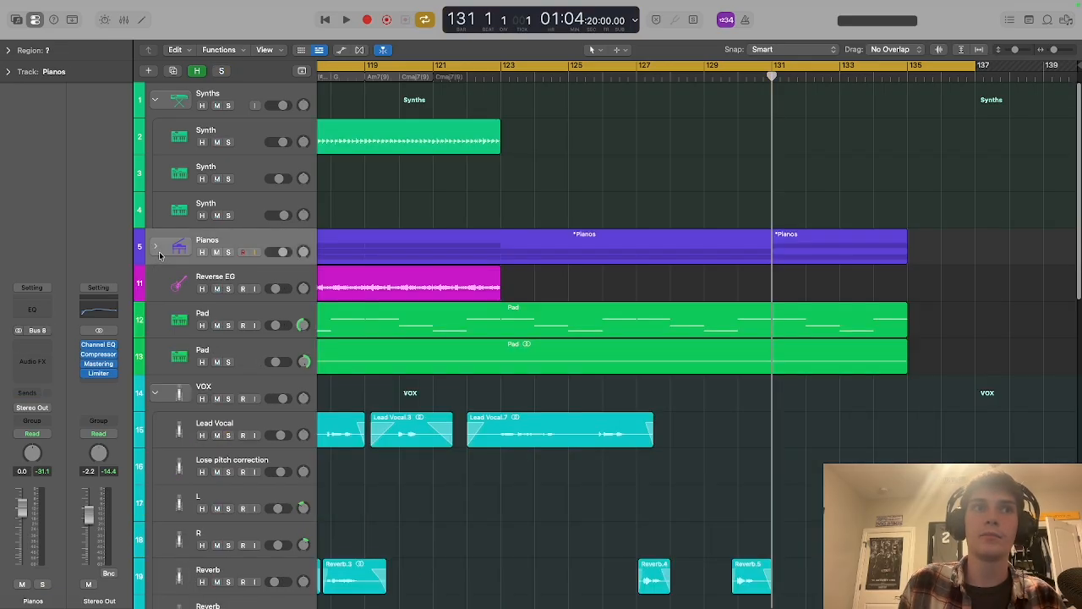
left_click(156, 392)
scroll(155, 391, "down", 5)
left_click(156, 252)
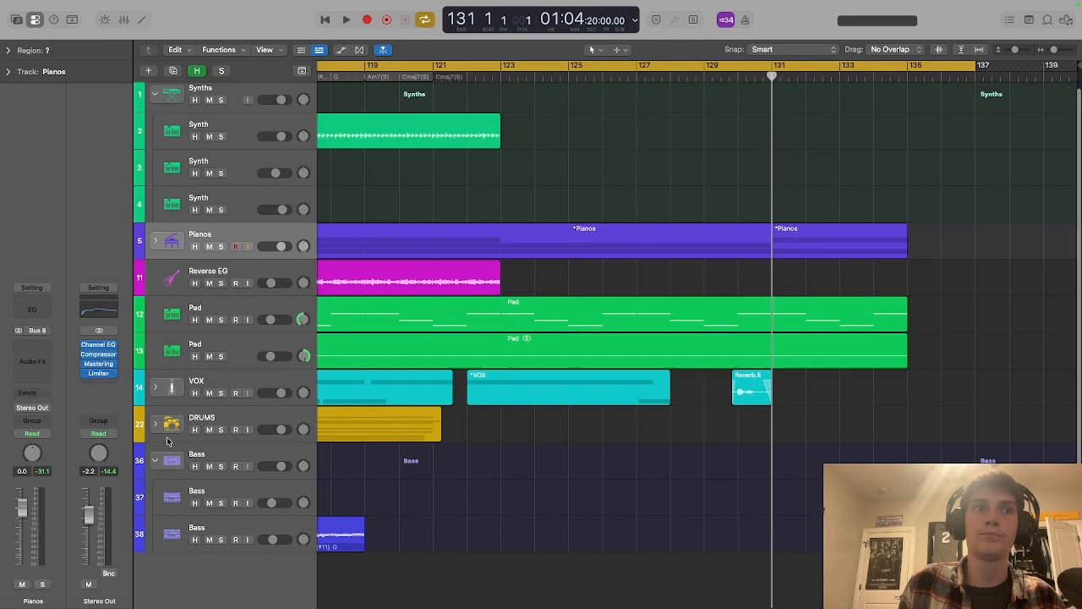
left_click(155, 100)
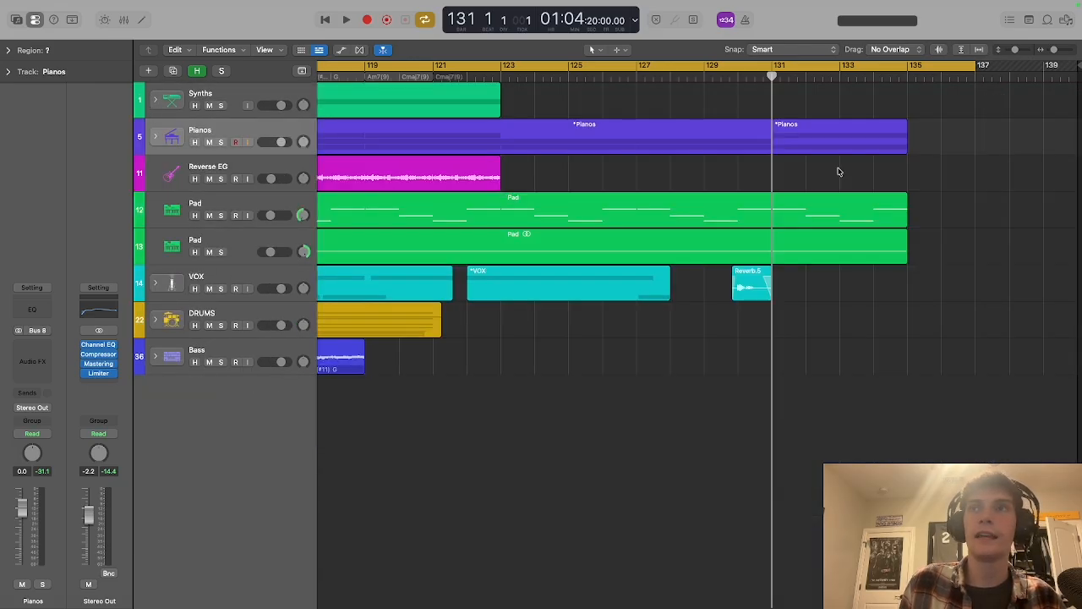
- Open the project notes and look through the song's lyrics from Verse 1 to the final Chorus
left_click(1030, 22)
scroll(937, 267, "up", 5)
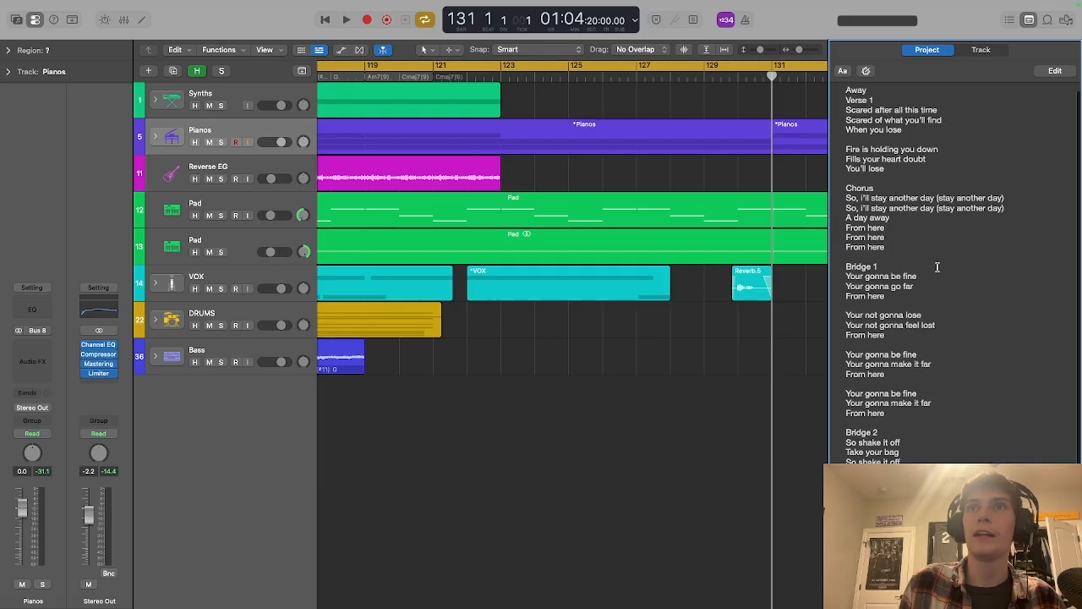
scroll(864, 142, "down", 4)
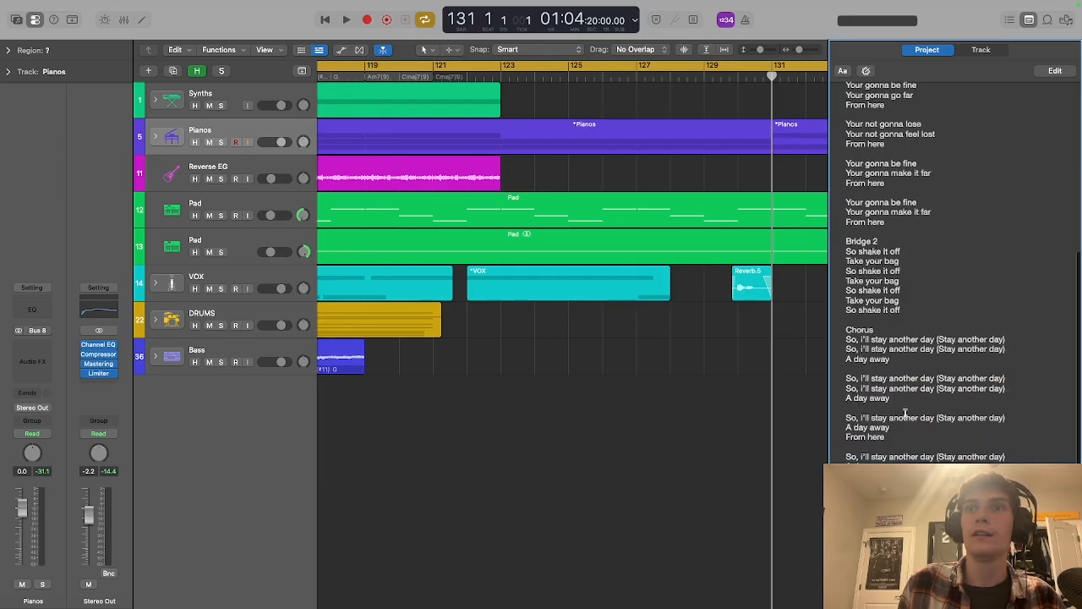
scroll(904, 414, "up", 4)
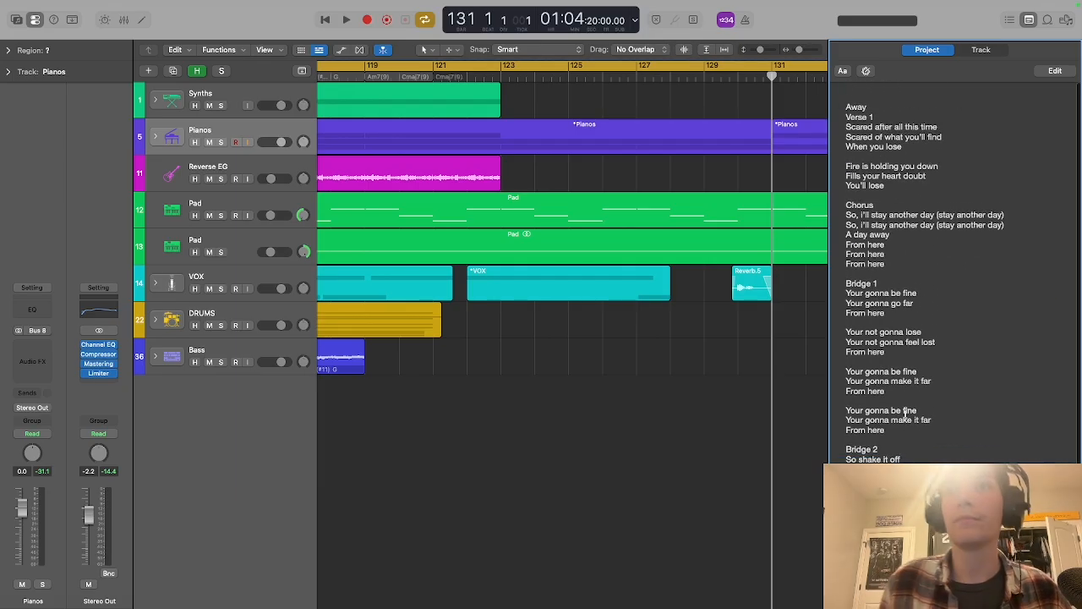
- Return the playhead to bar 1 and play the full song from the beginning
scroll(544, 391, "left", 15)
scroll(545, 391, "left", 15)
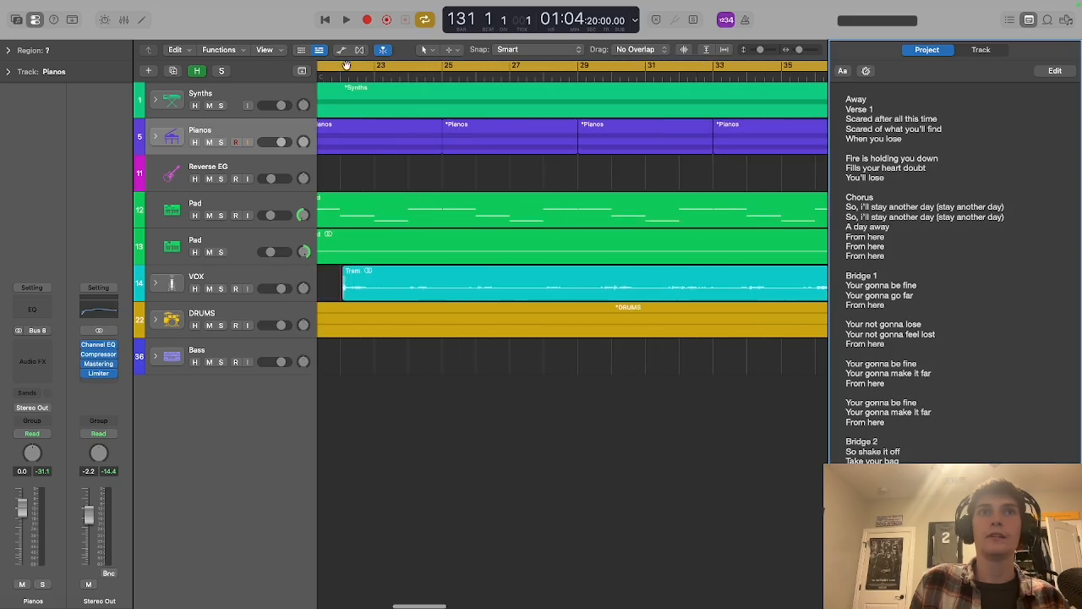
left_click(326, 19)
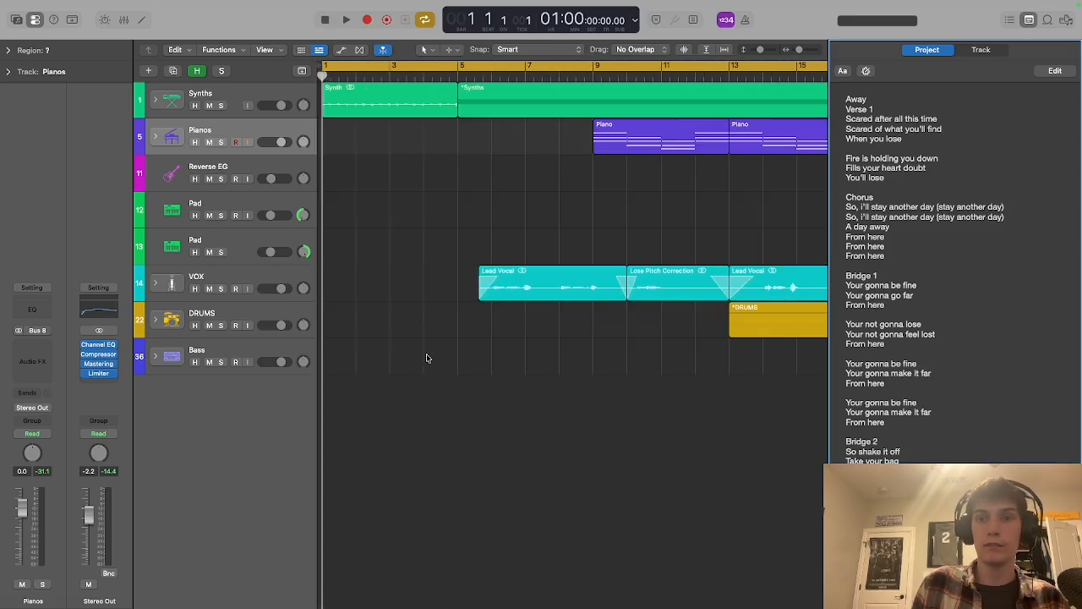
left_click(345, 18)
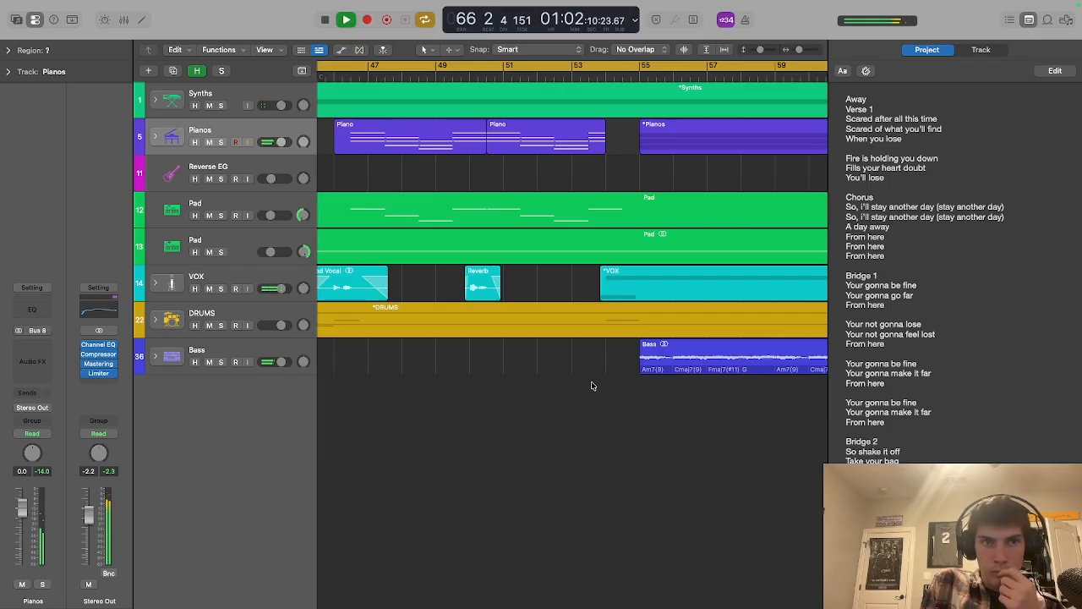
- Follow the playback and the lyrics in the notes through the outro, and return the playhead to bar 1
scroll(638, 419, "right", 5)
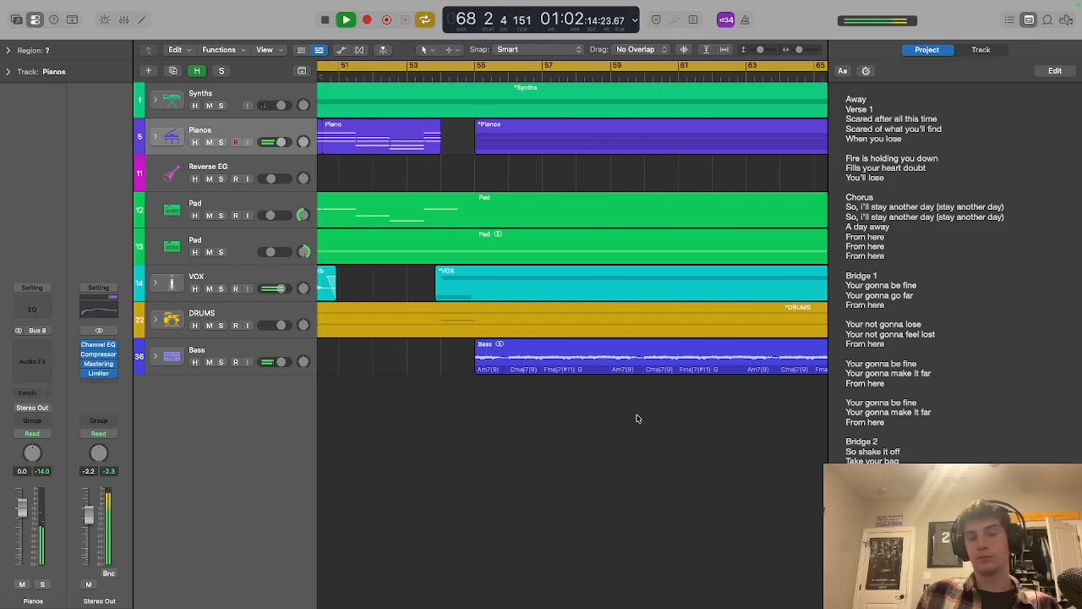
scroll(642, 418, "right", 10)
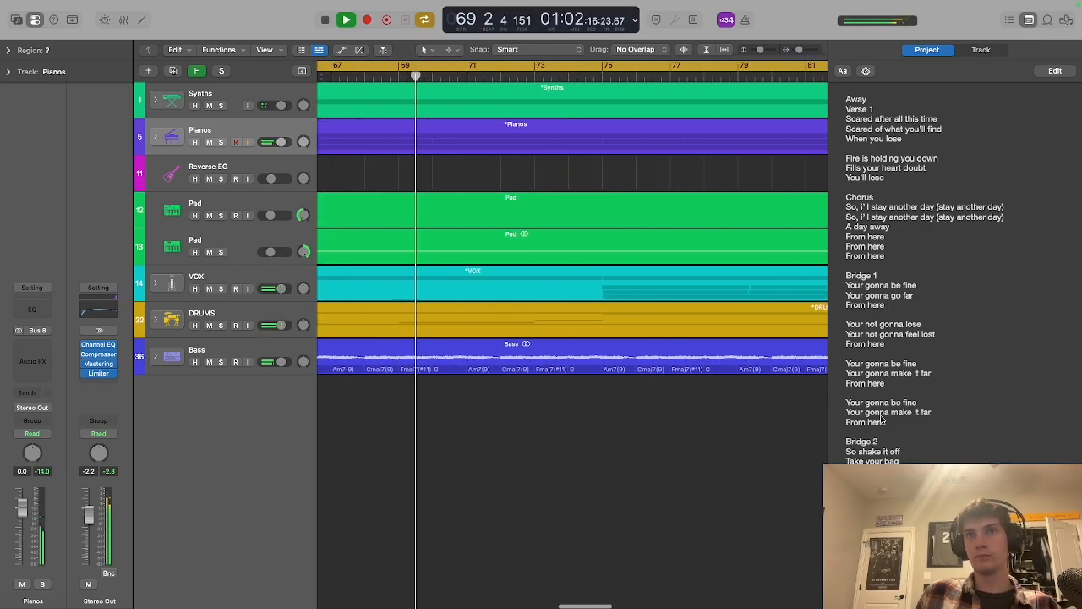
scroll(881, 419, "down", 4)
scroll(881, 419, "up", 1)
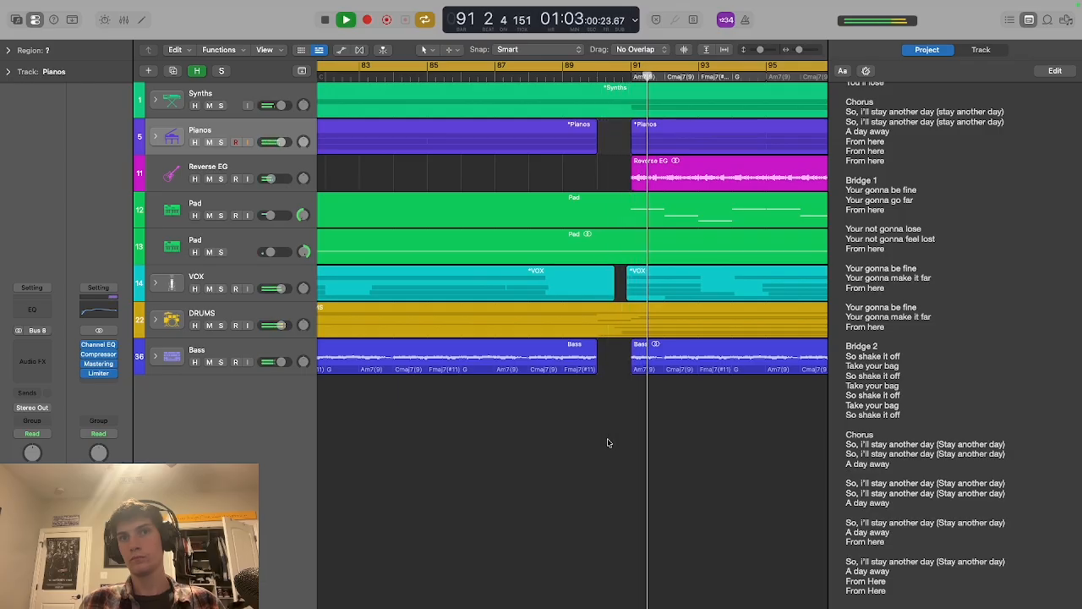
scroll(682, 438, "right", 5)
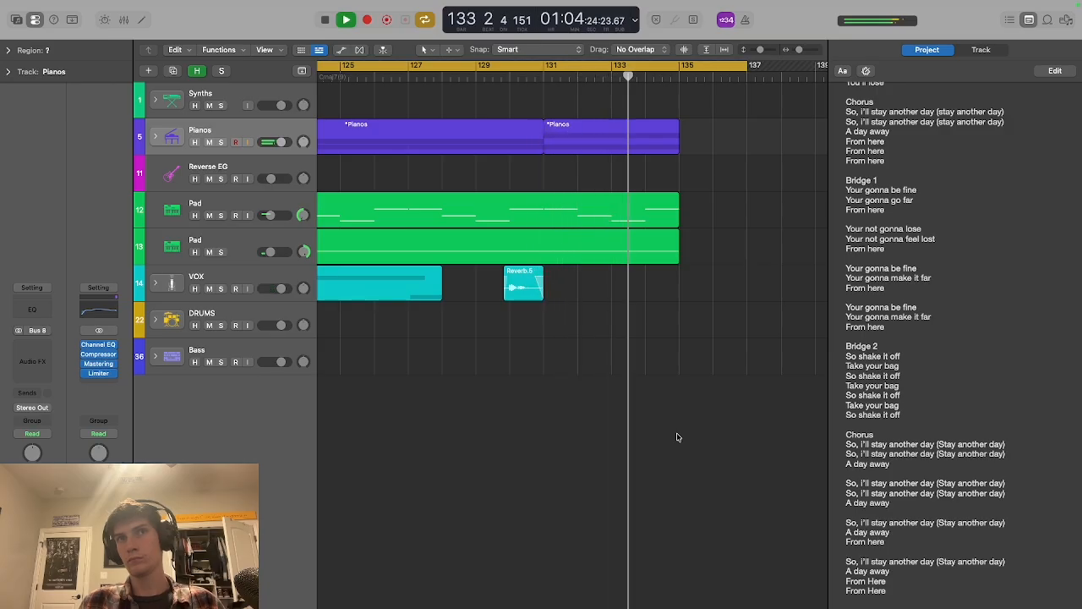
left_click(326, 18)
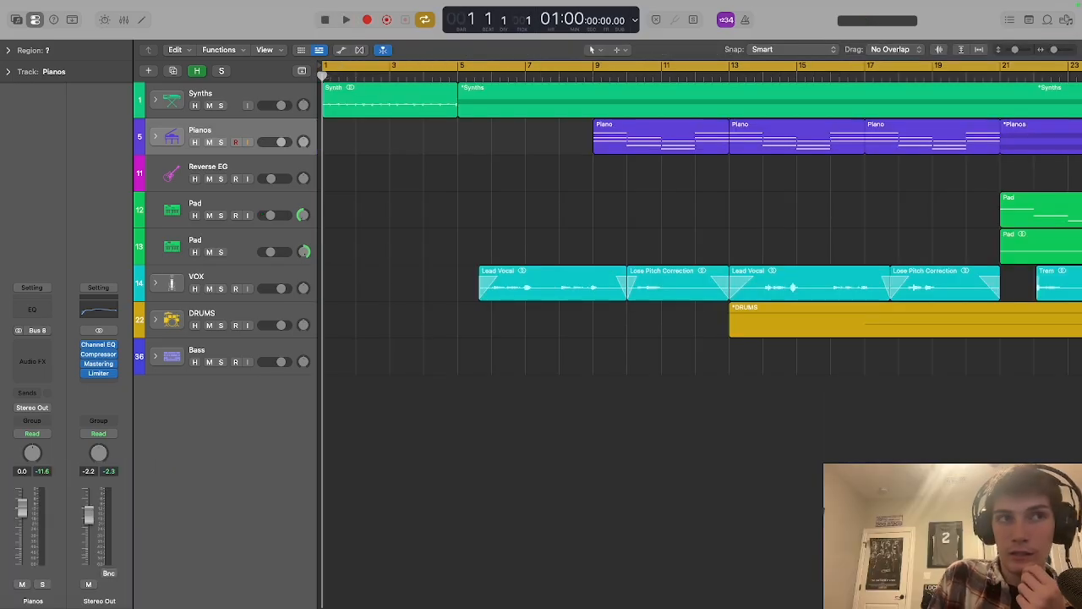